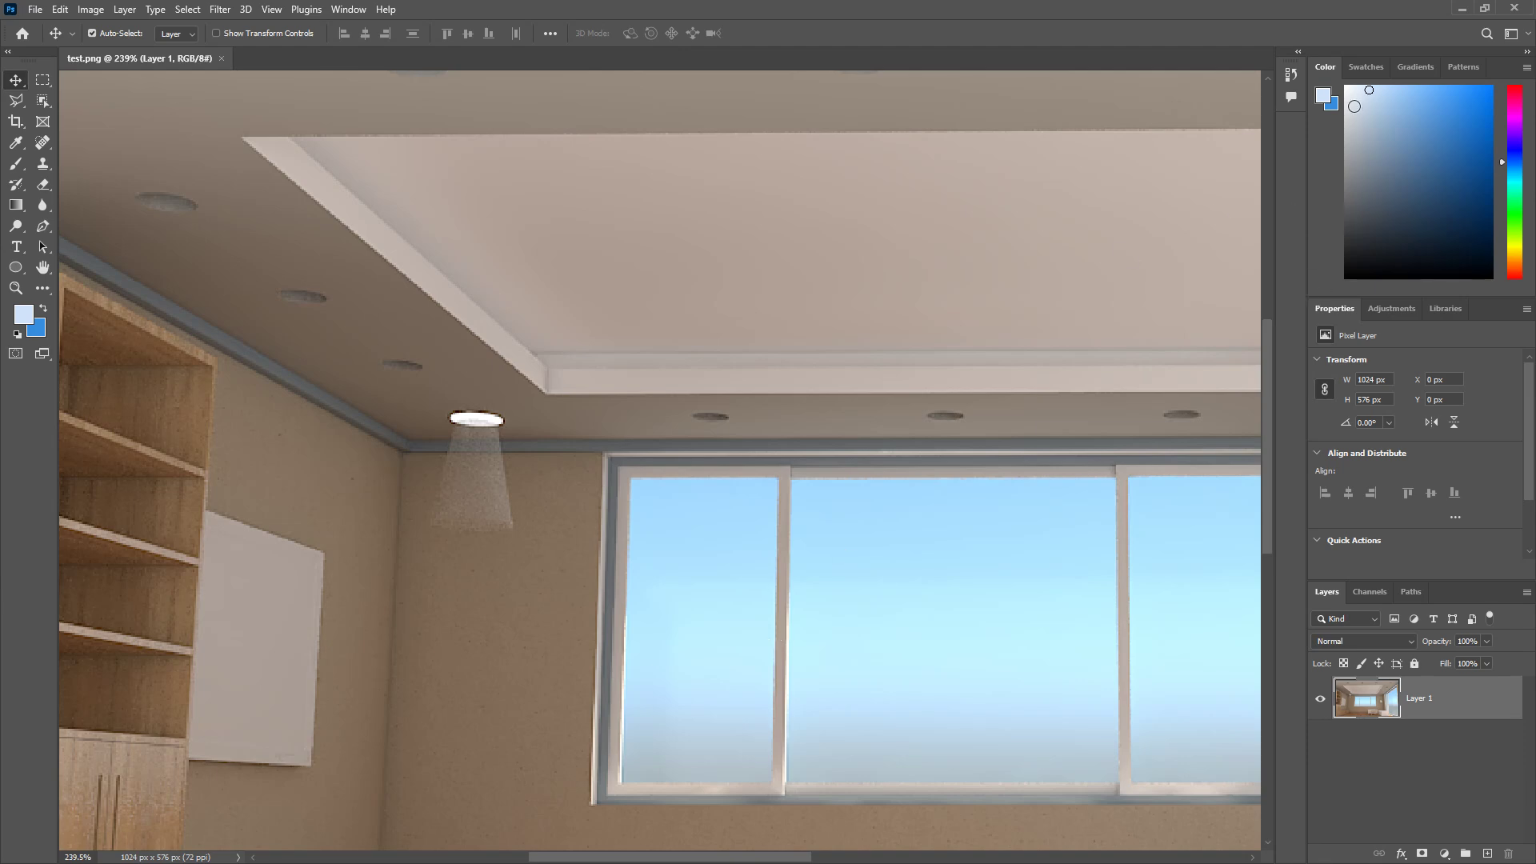
- Collapse the side panels, show the layer list with more height, and add a new empty layer above the room image
double_click(1364, 53)
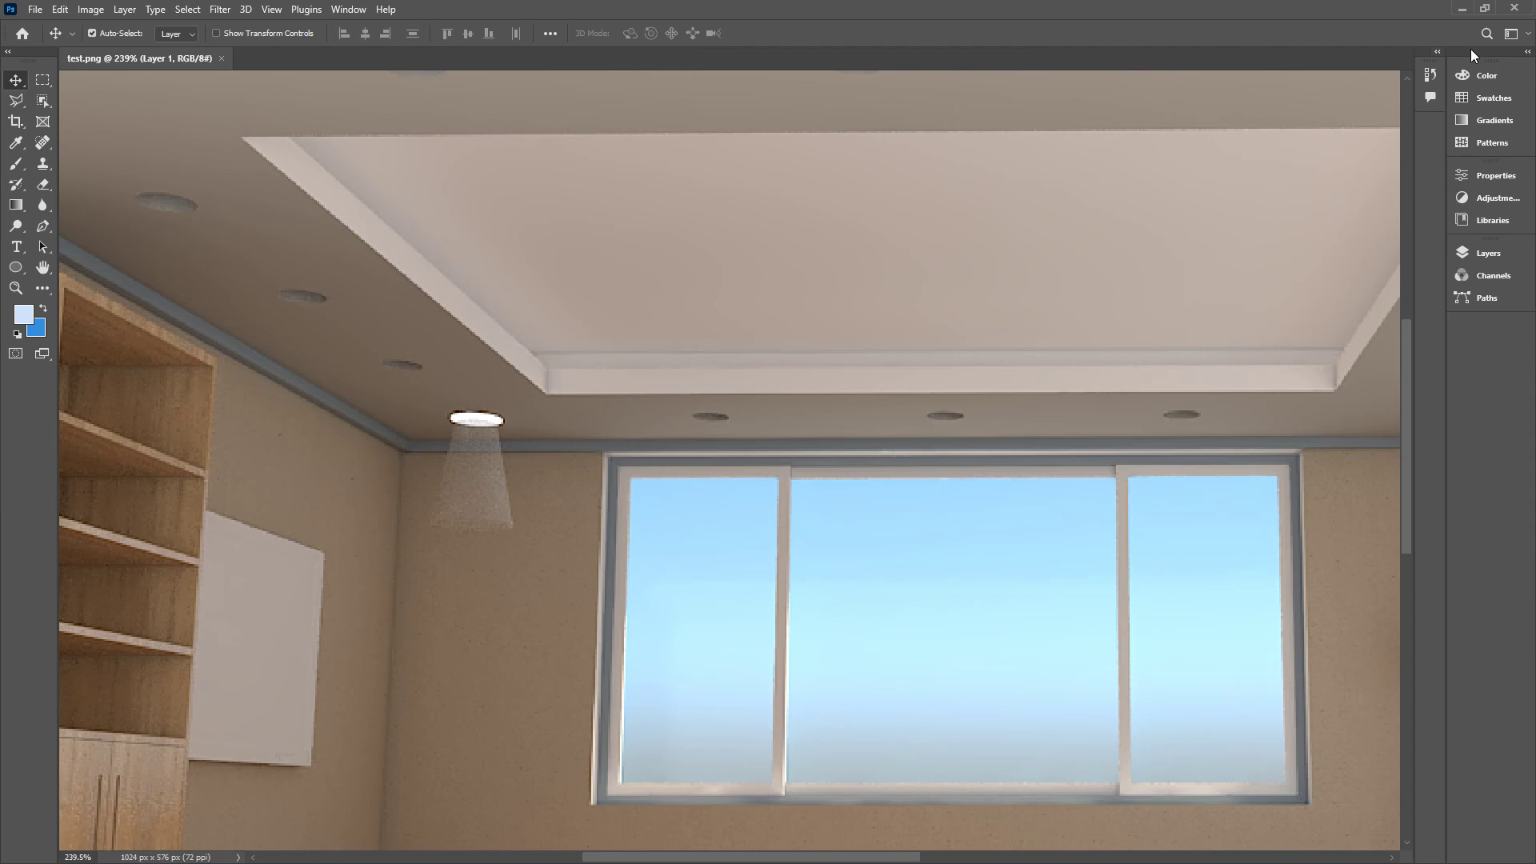
click(1488, 253)
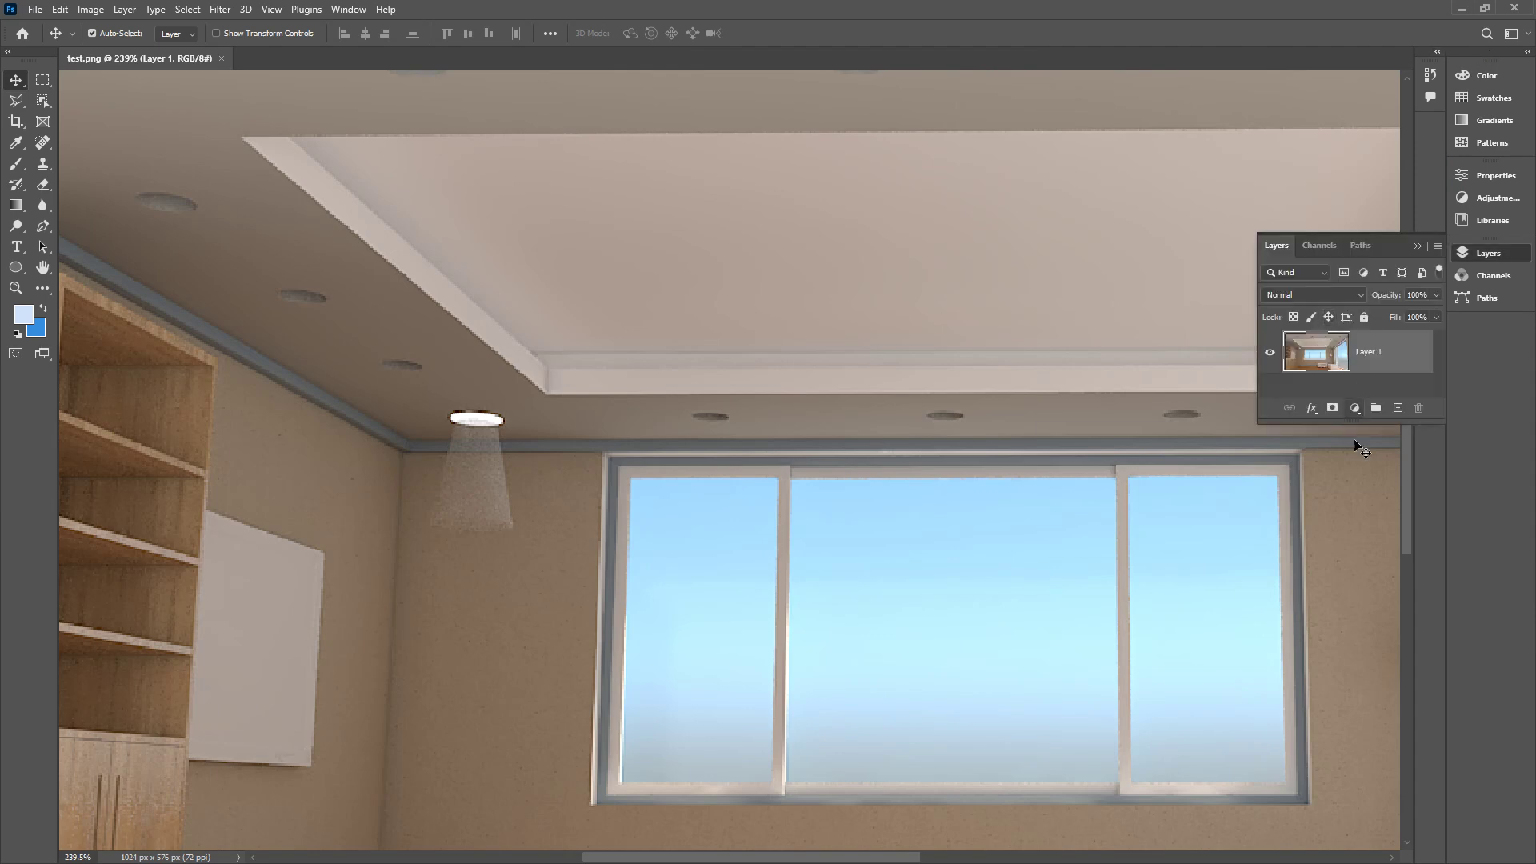
drag(1295, 592, 1295, 633)
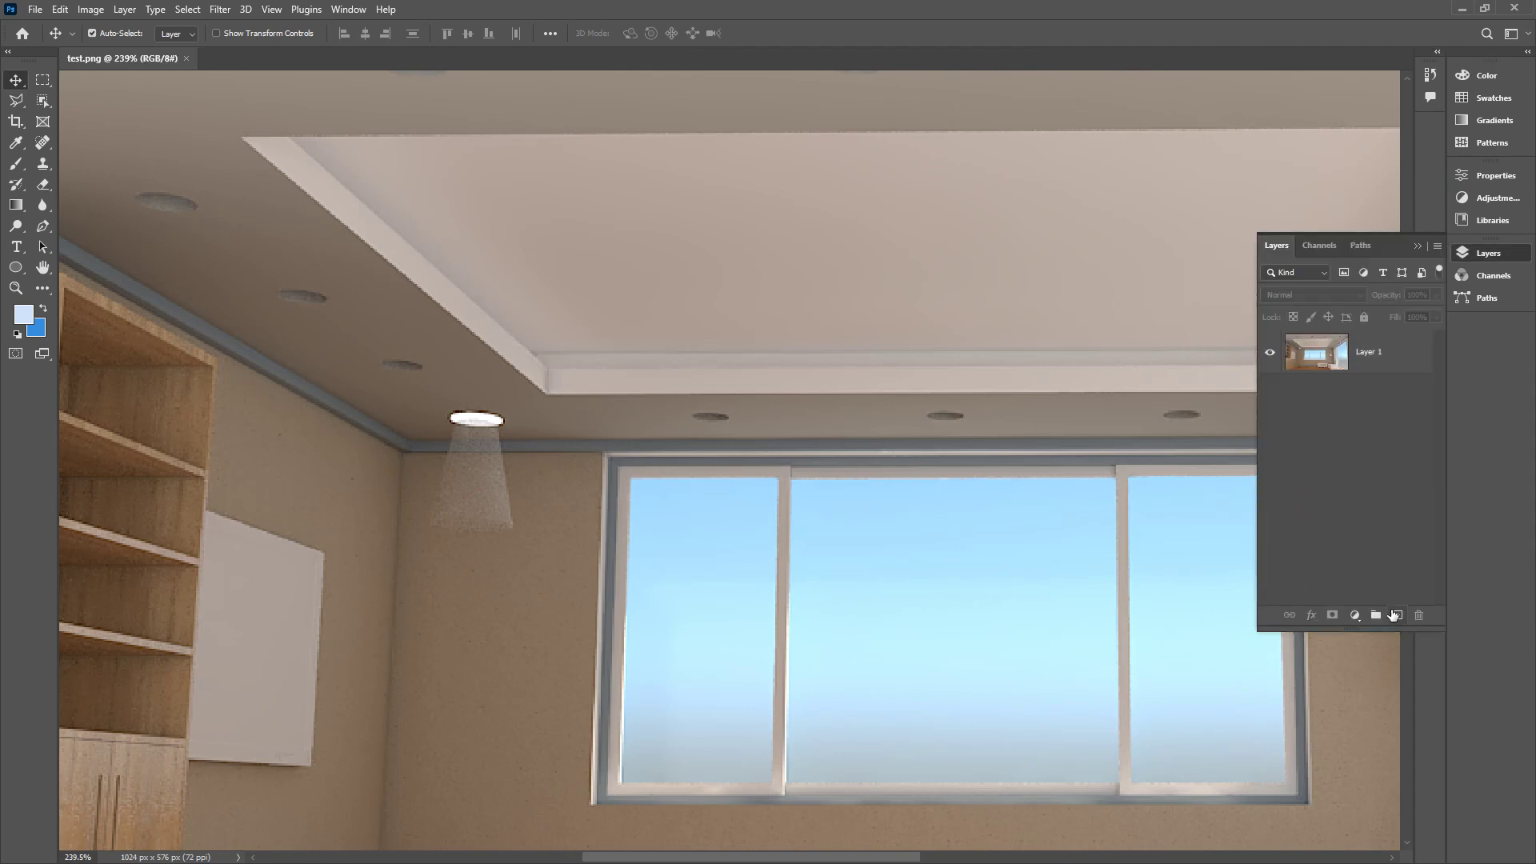
click(1398, 615)
- Outline the unlit recessed ceiling light nearest the lit one with the Polygonal Lasso, fill it with the light blue foreground colour and deselect
drag(367, 342, 558, 464)
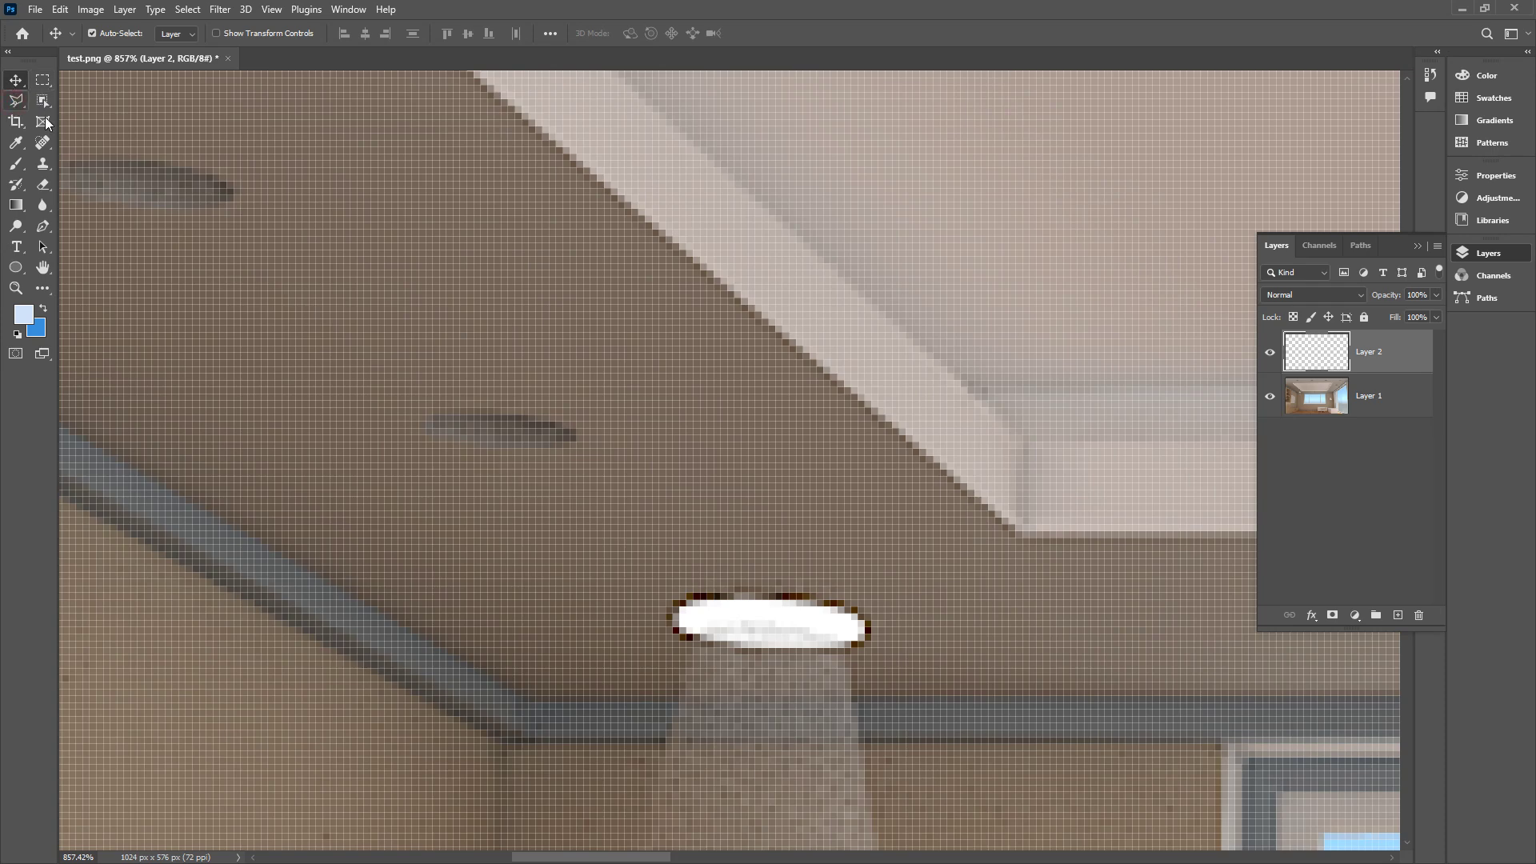
key(l)
right_click(15, 104)
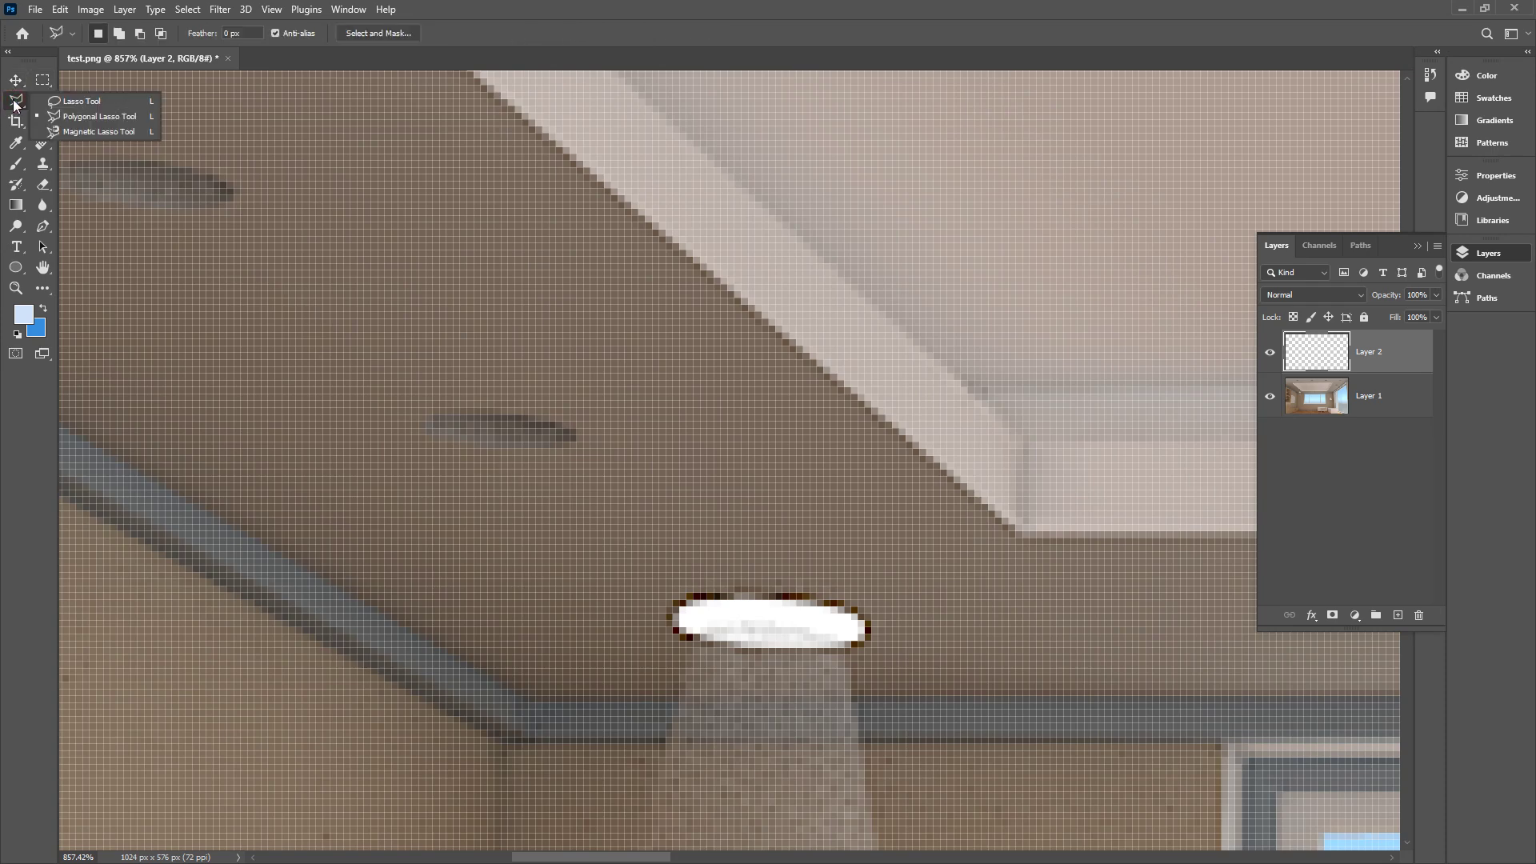
click(96, 118)
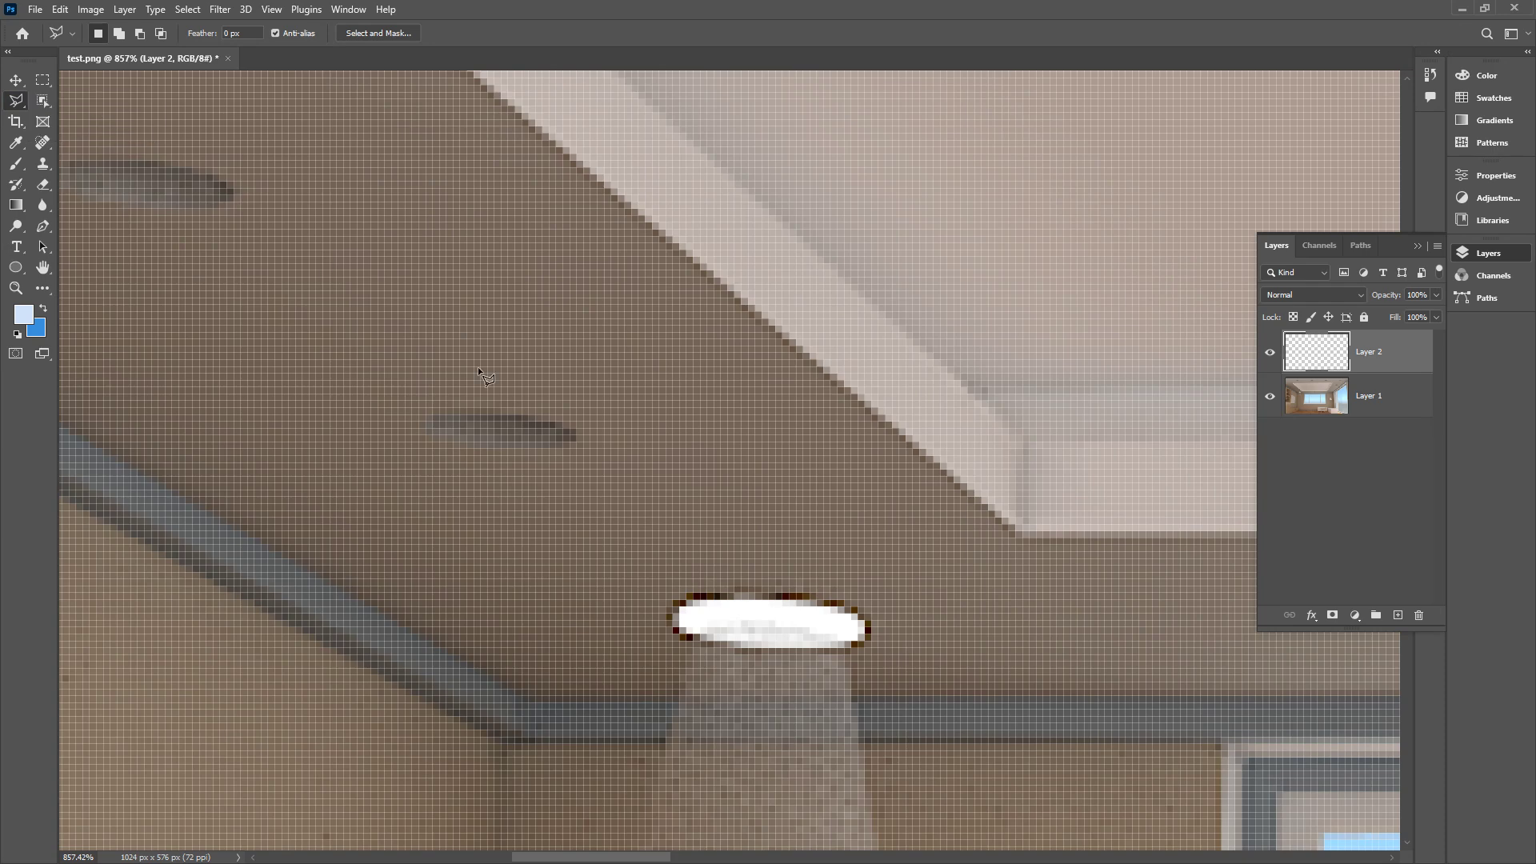
click(575, 439)
click(569, 428)
click(542, 421)
click(513, 411)
click(472, 415)
click(436, 413)
click(430, 420)
click(446, 432)
click(483, 442)
click(537, 445)
click(574, 438)
key(alt+BackSpace)
key(ctrl+d)
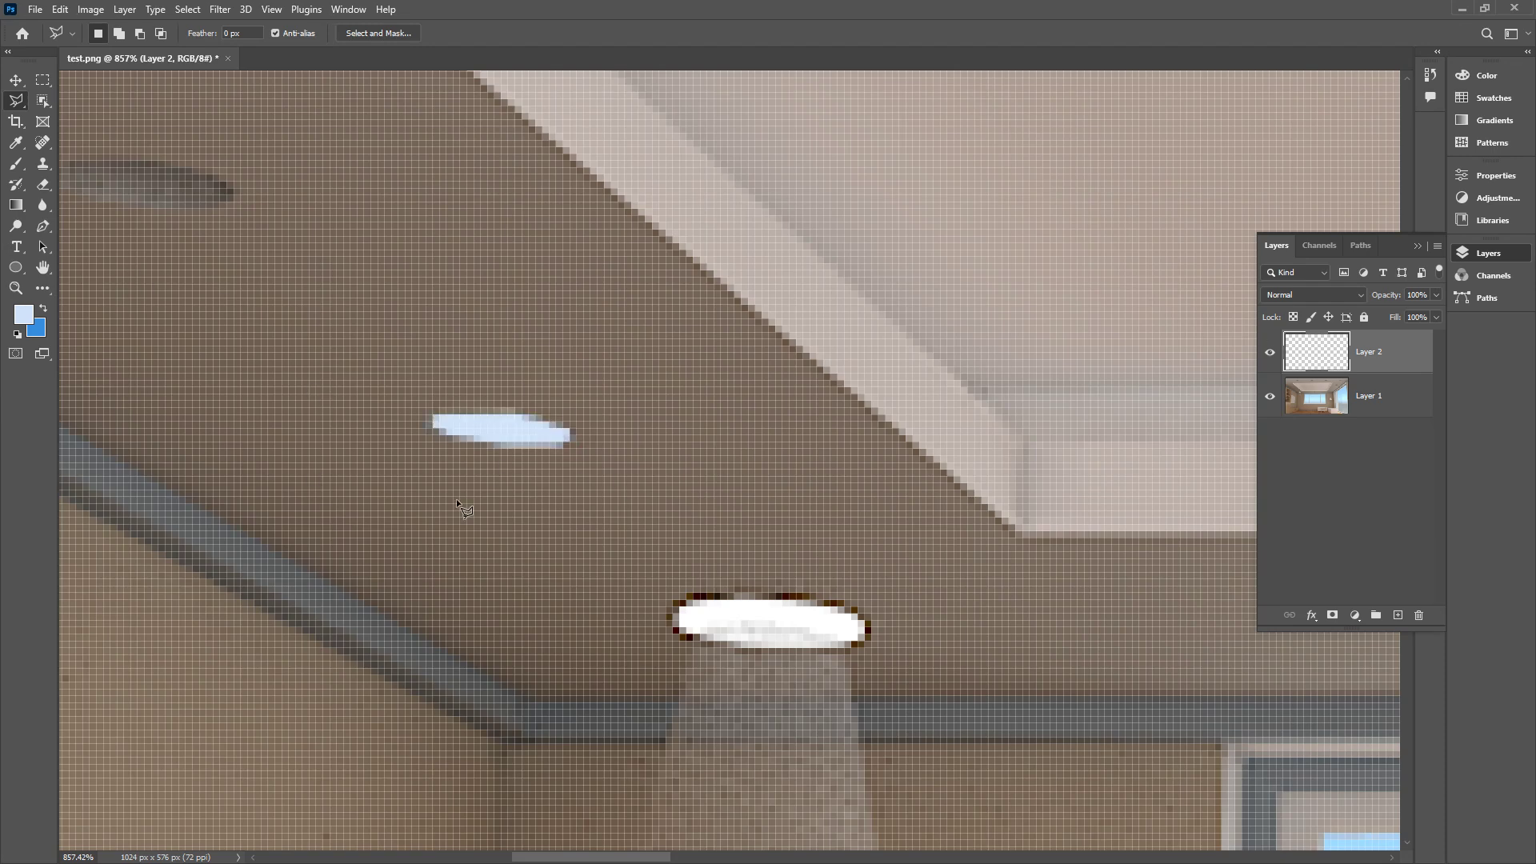
- Add another empty layer and place it directly below the layer holding the filled light
drag(576, 501, 590, 324)
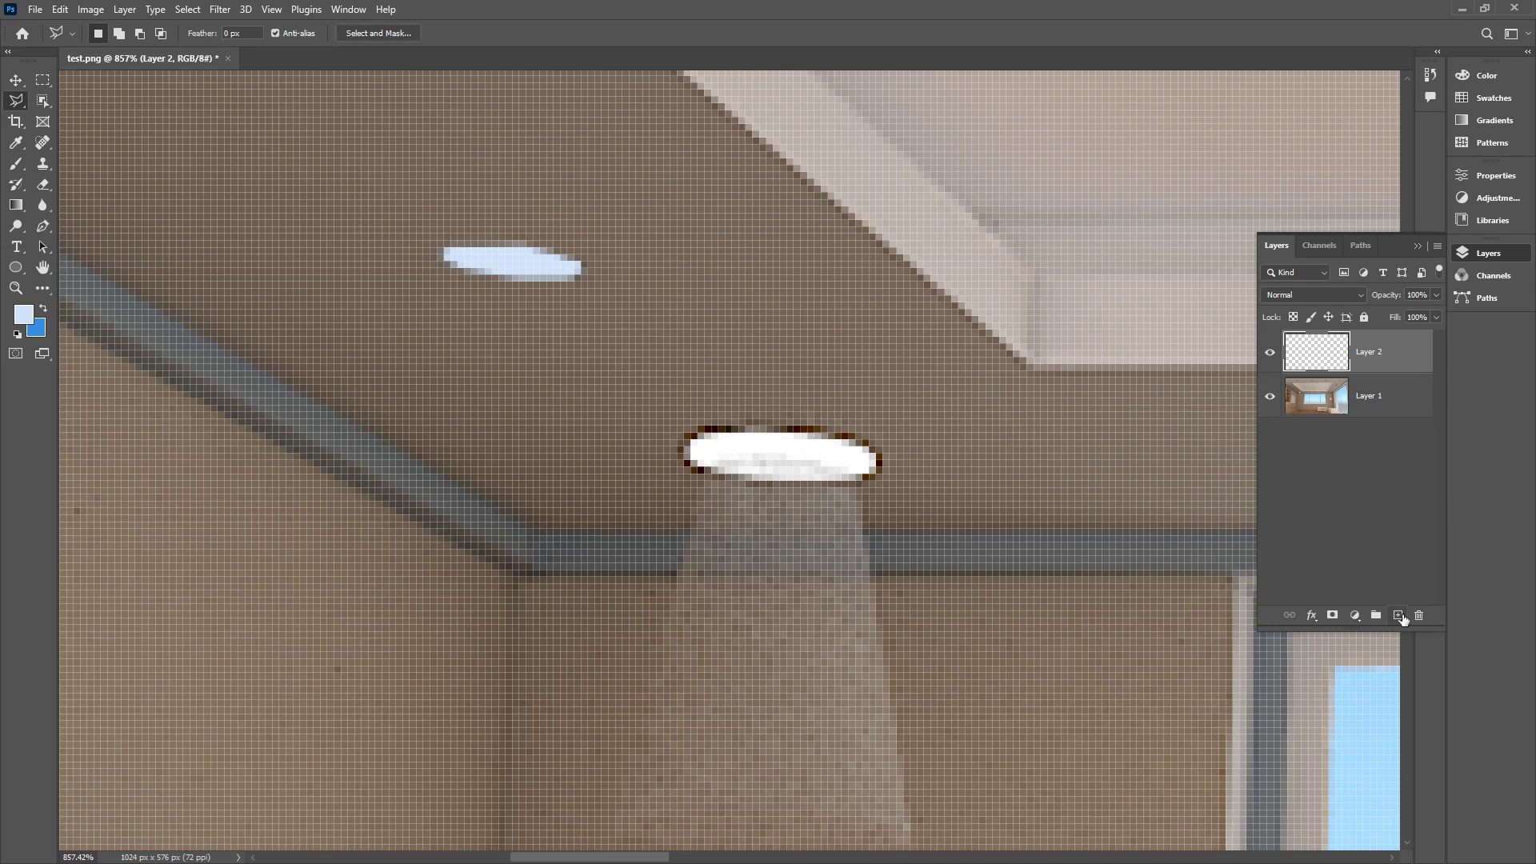
click(1398, 615)
mouse_move(1371, 349)
mouse_down()
mouse_move(1373, 400)
mouse_move(1324, 360)
mouse_move(1370, 382)
mouse_up()
key(Escape)
- Outline a beam widening downward from the filled light with the Polygonal Lasso, fill it with light blue and deselect
click(440, 254)
click(369, 748)
click(484, 783)
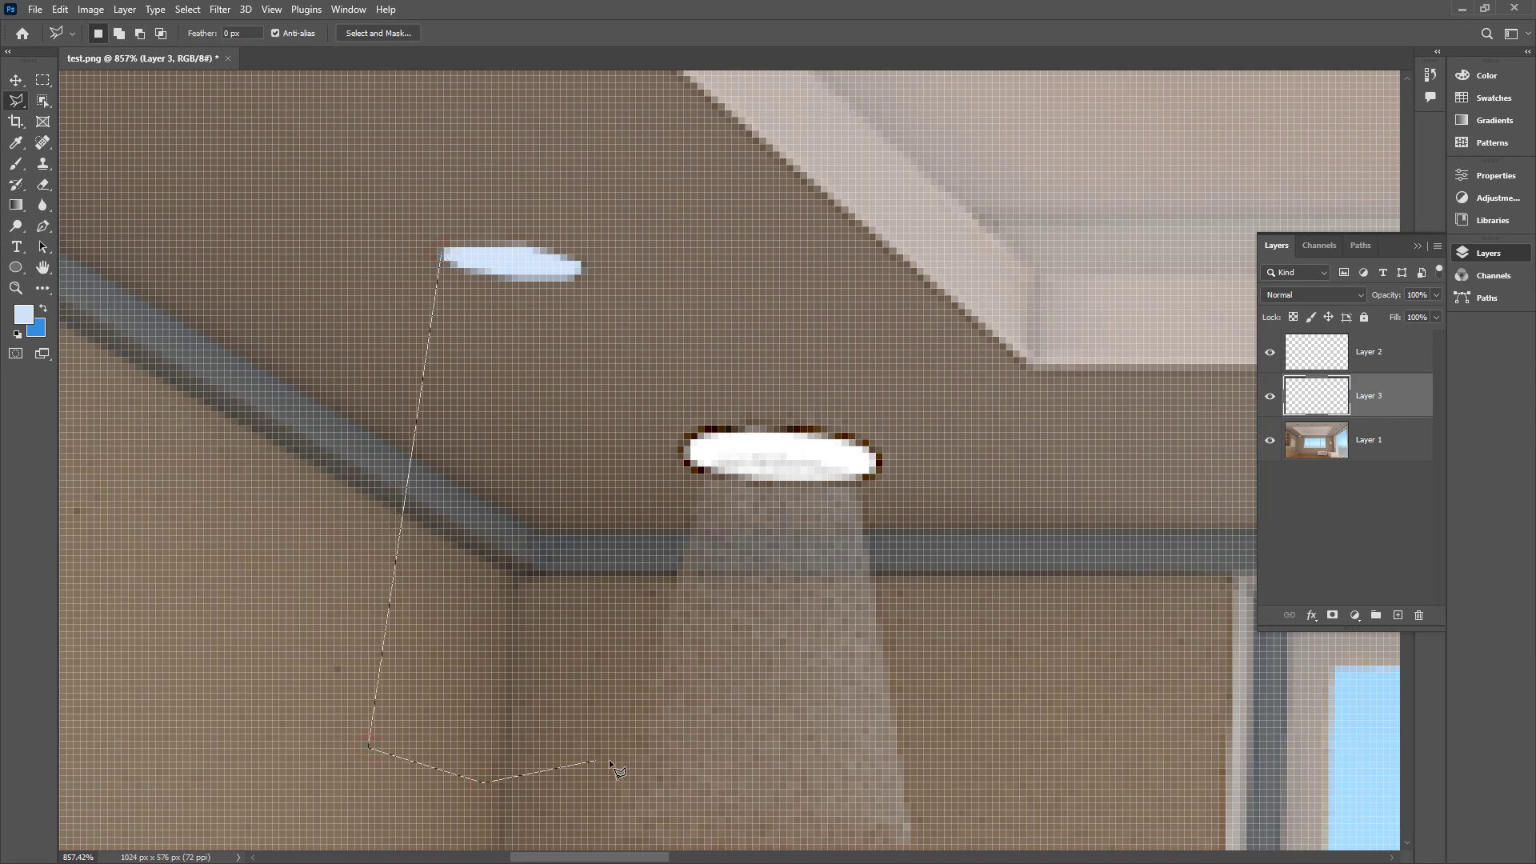
click(682, 757)
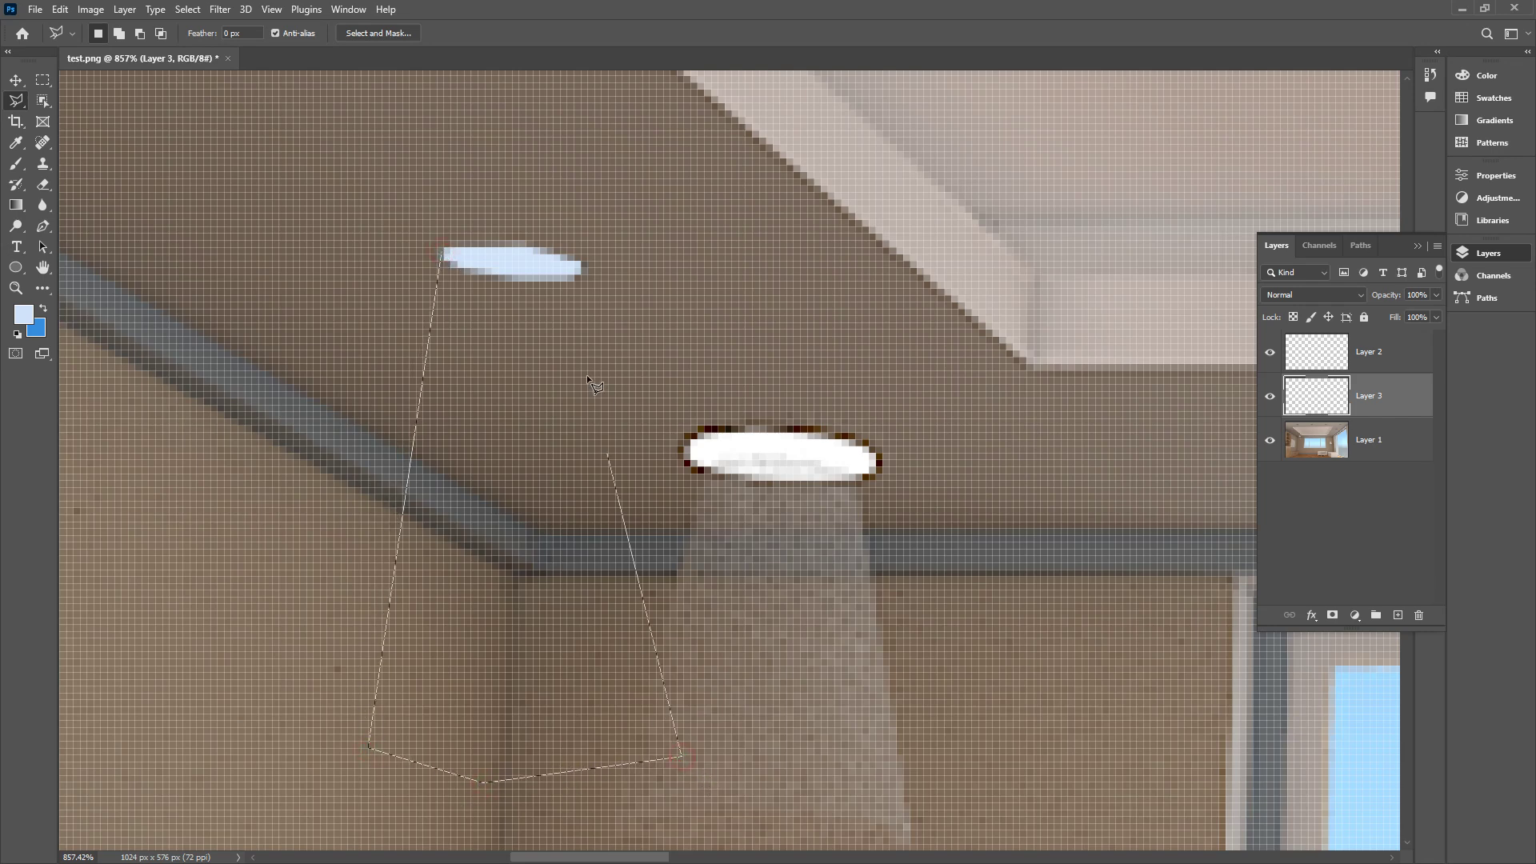
click(579, 275)
click(563, 258)
click(527, 242)
click(485, 243)
click(480, 247)
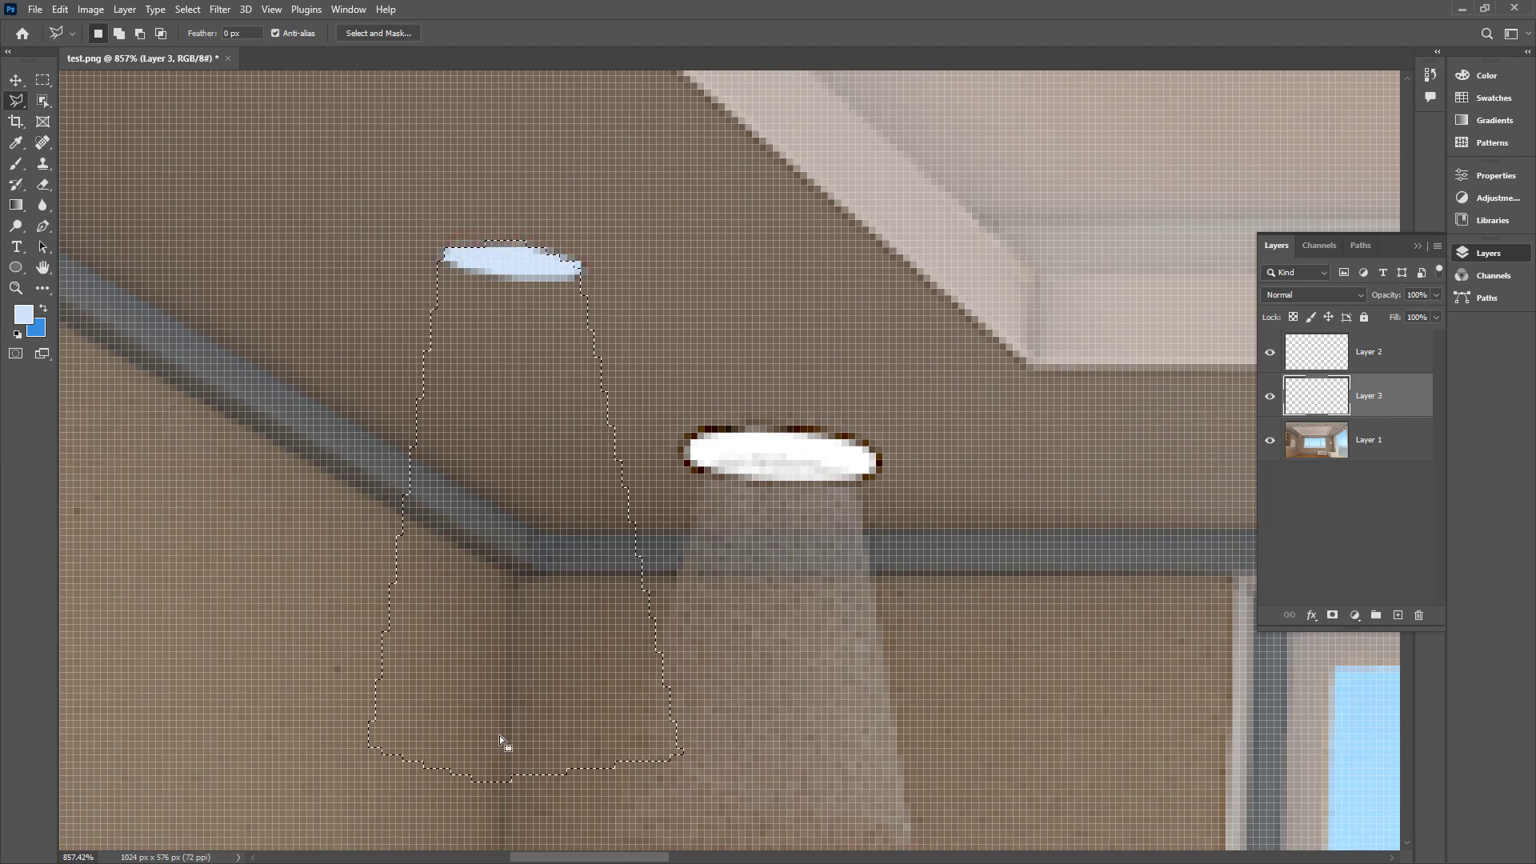
key(alt+BackSpace)
key(ctrl+d)
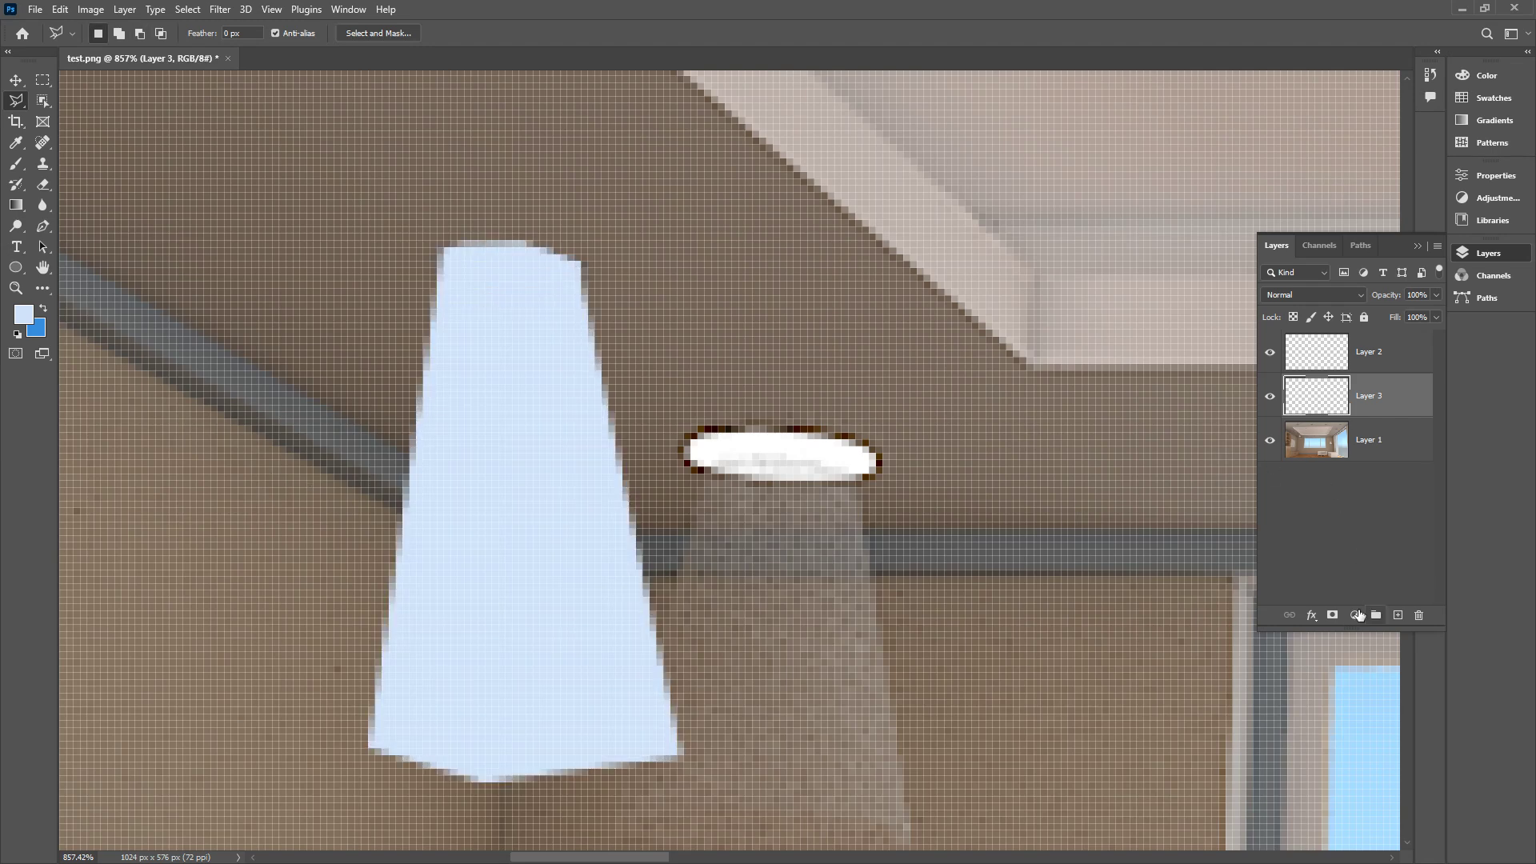
- Add a mask to the beam layer and fade the beam toward its lower end with a white-to-black linear gradient
click(1333, 615)
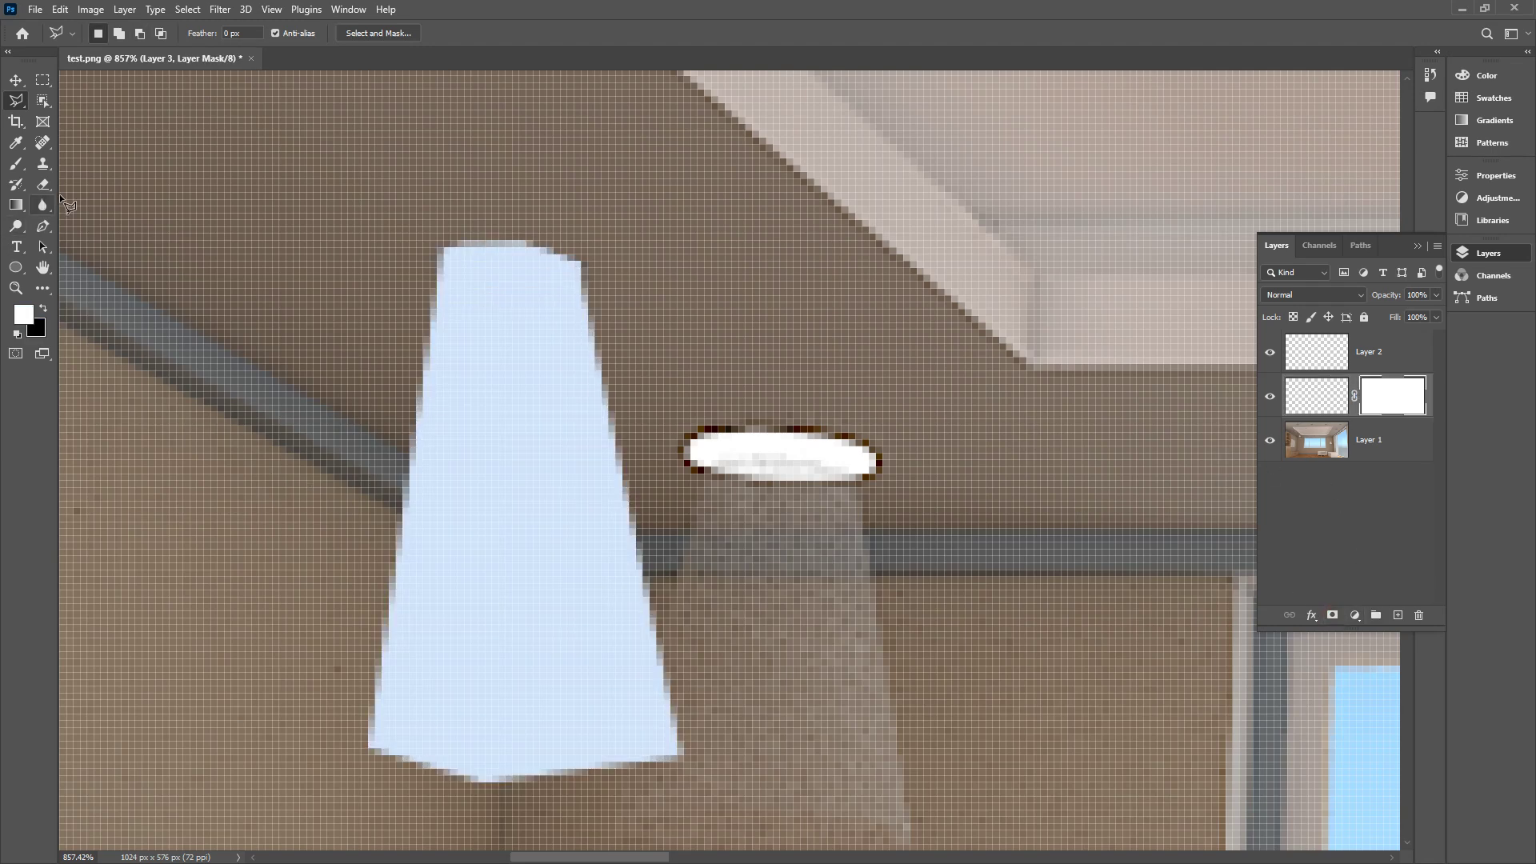
click(16, 205)
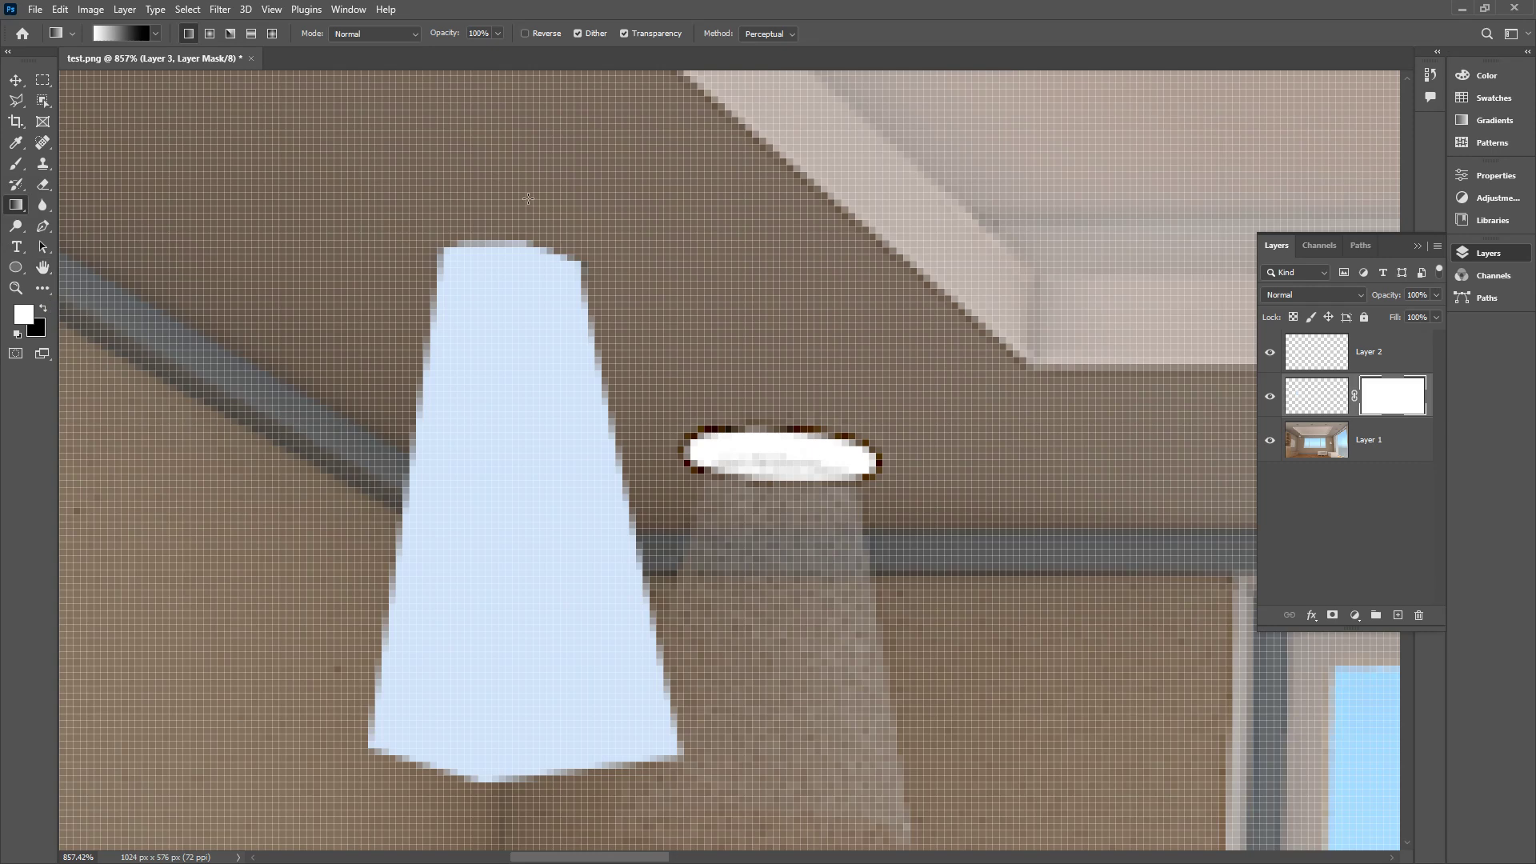
drag(533, 476, 514, 683)
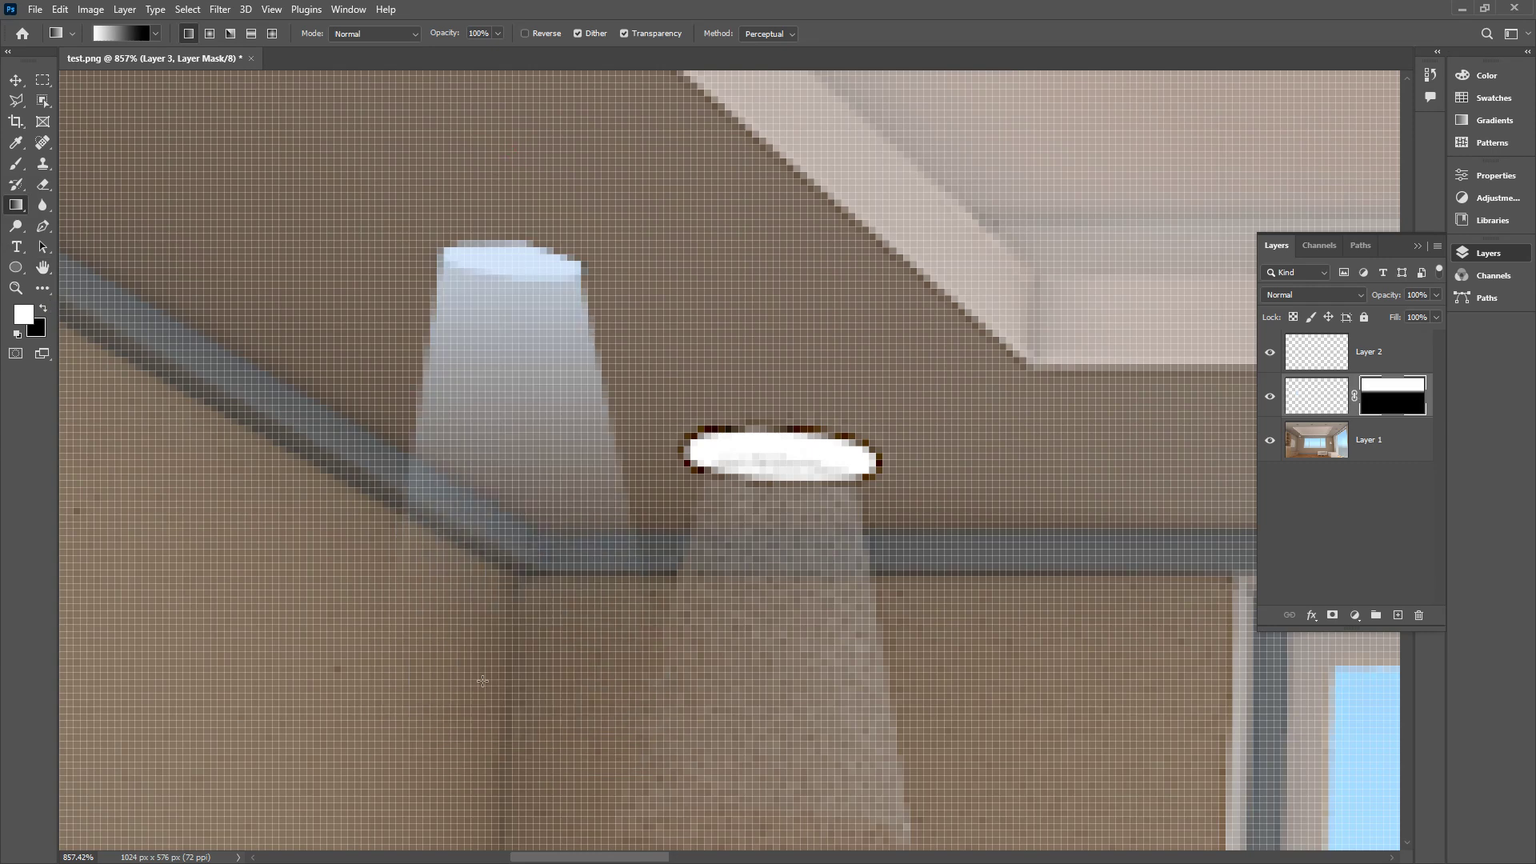
- Make the original room image layer active for work on the recessed lights above the bookshelf
double_click(42, 268)
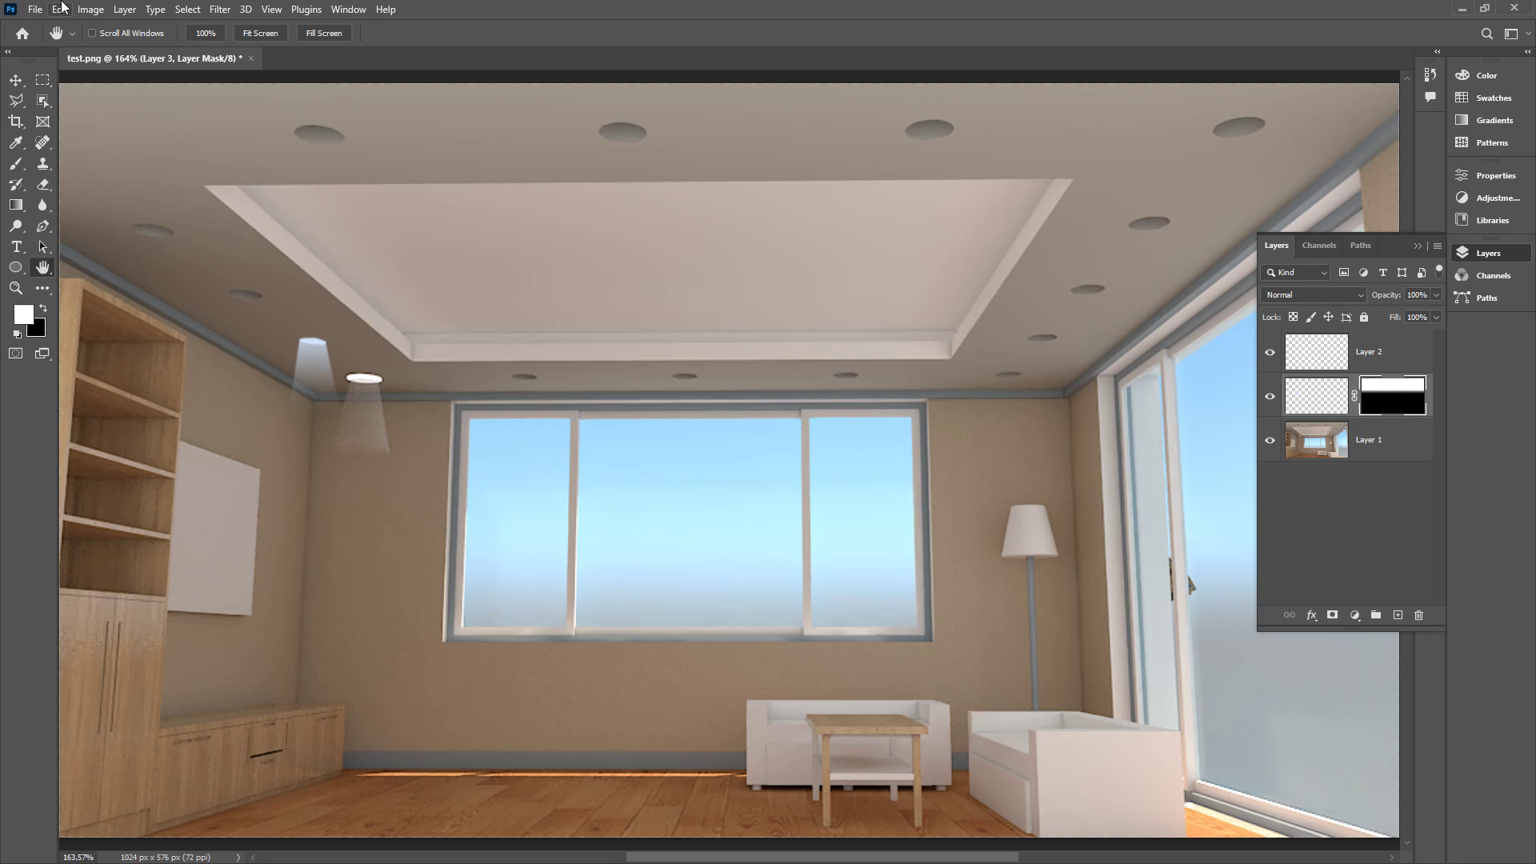
key(alt+bracketleft)
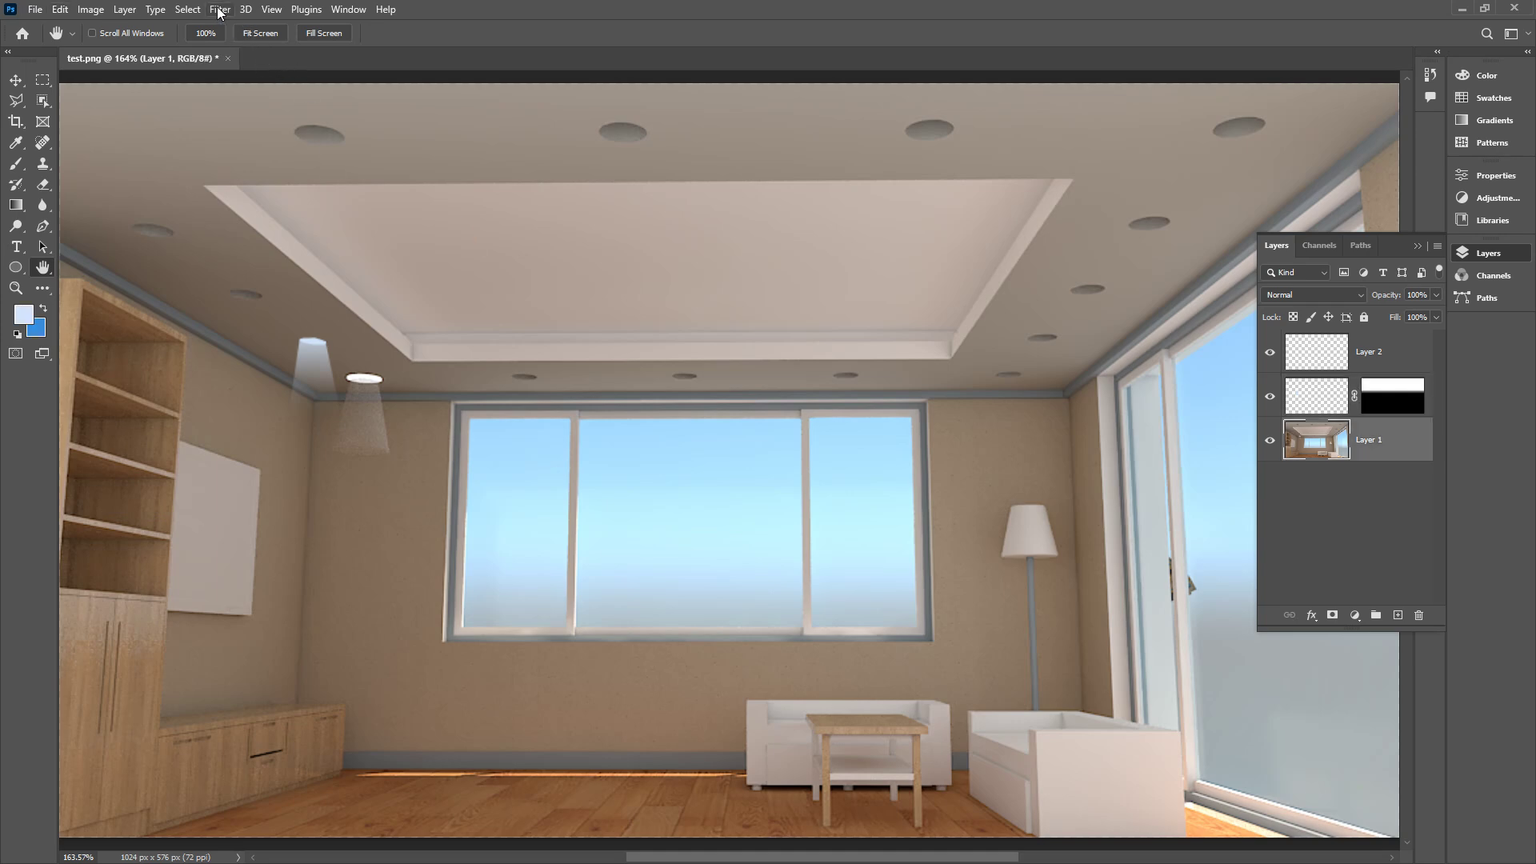
drag(456, 260, 624, 253)
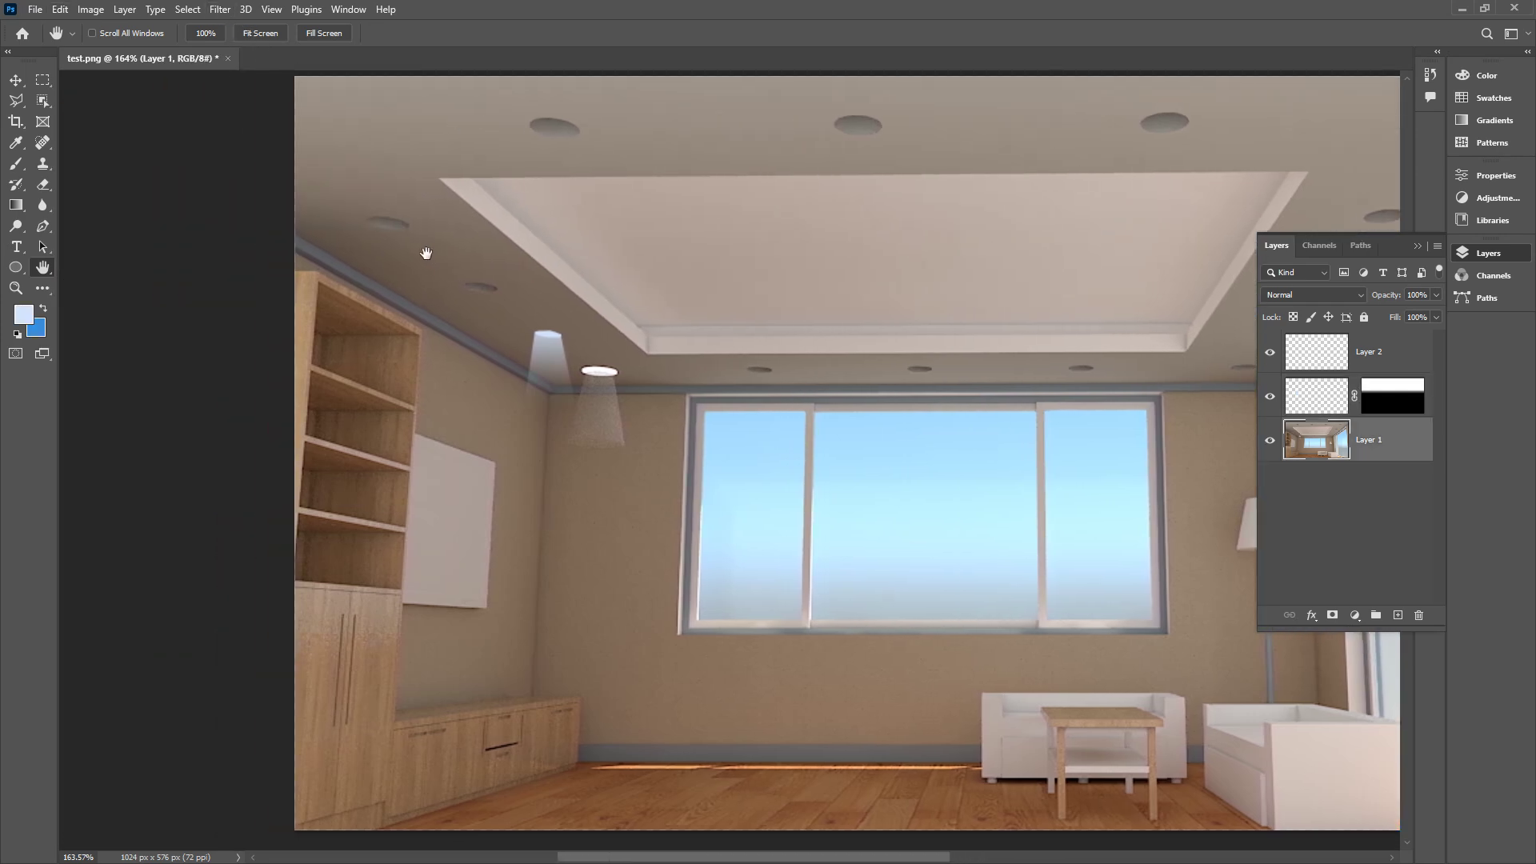
drag(396, 232, 745, 350)
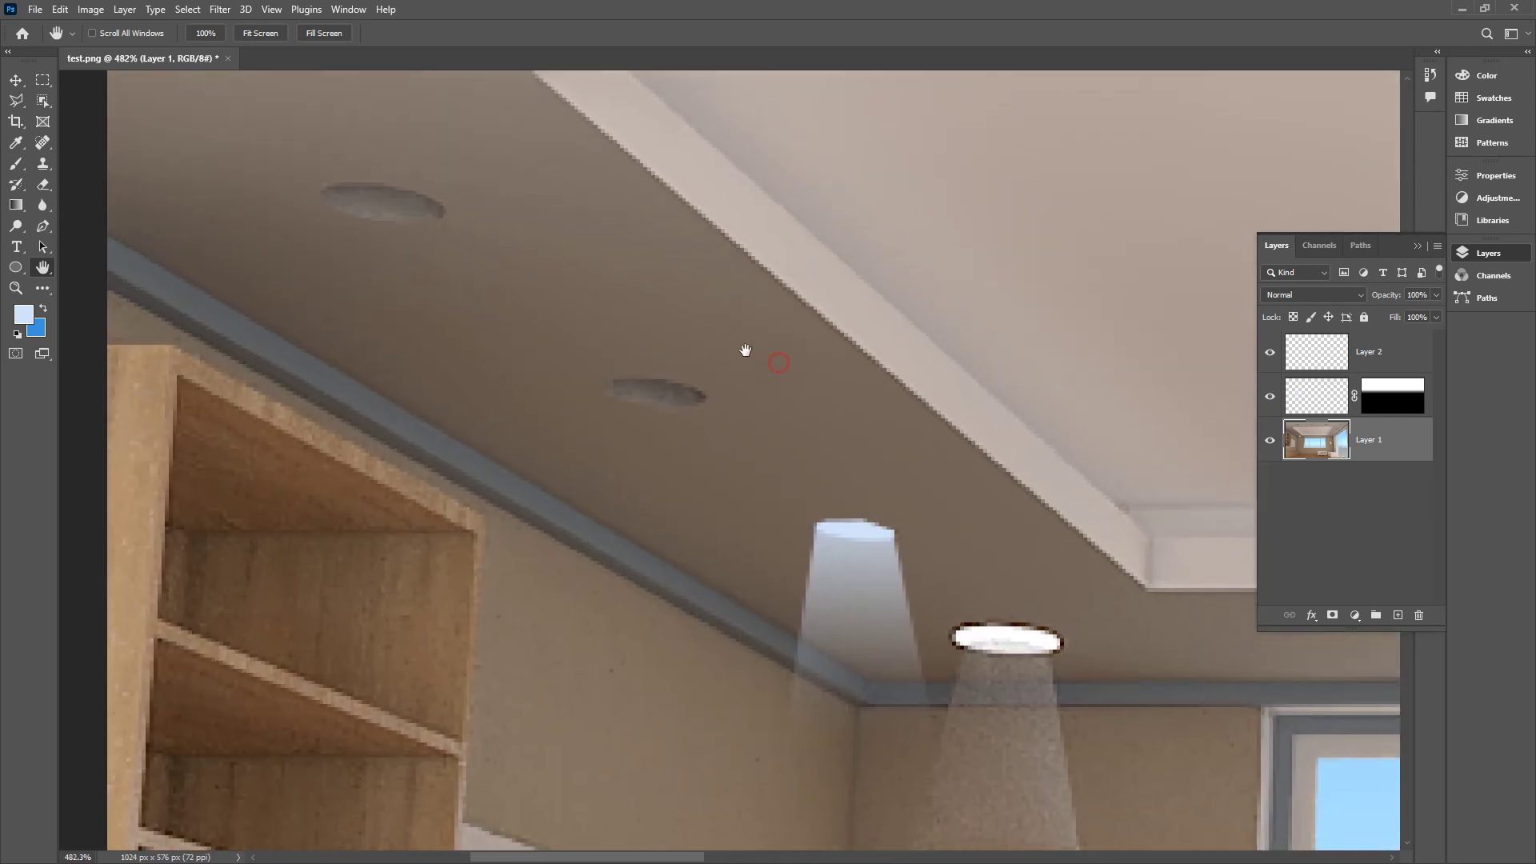
key(m)
drag(346, 198, 604, 450)
drag(726, 552, 808, 632)
click(917, 376)
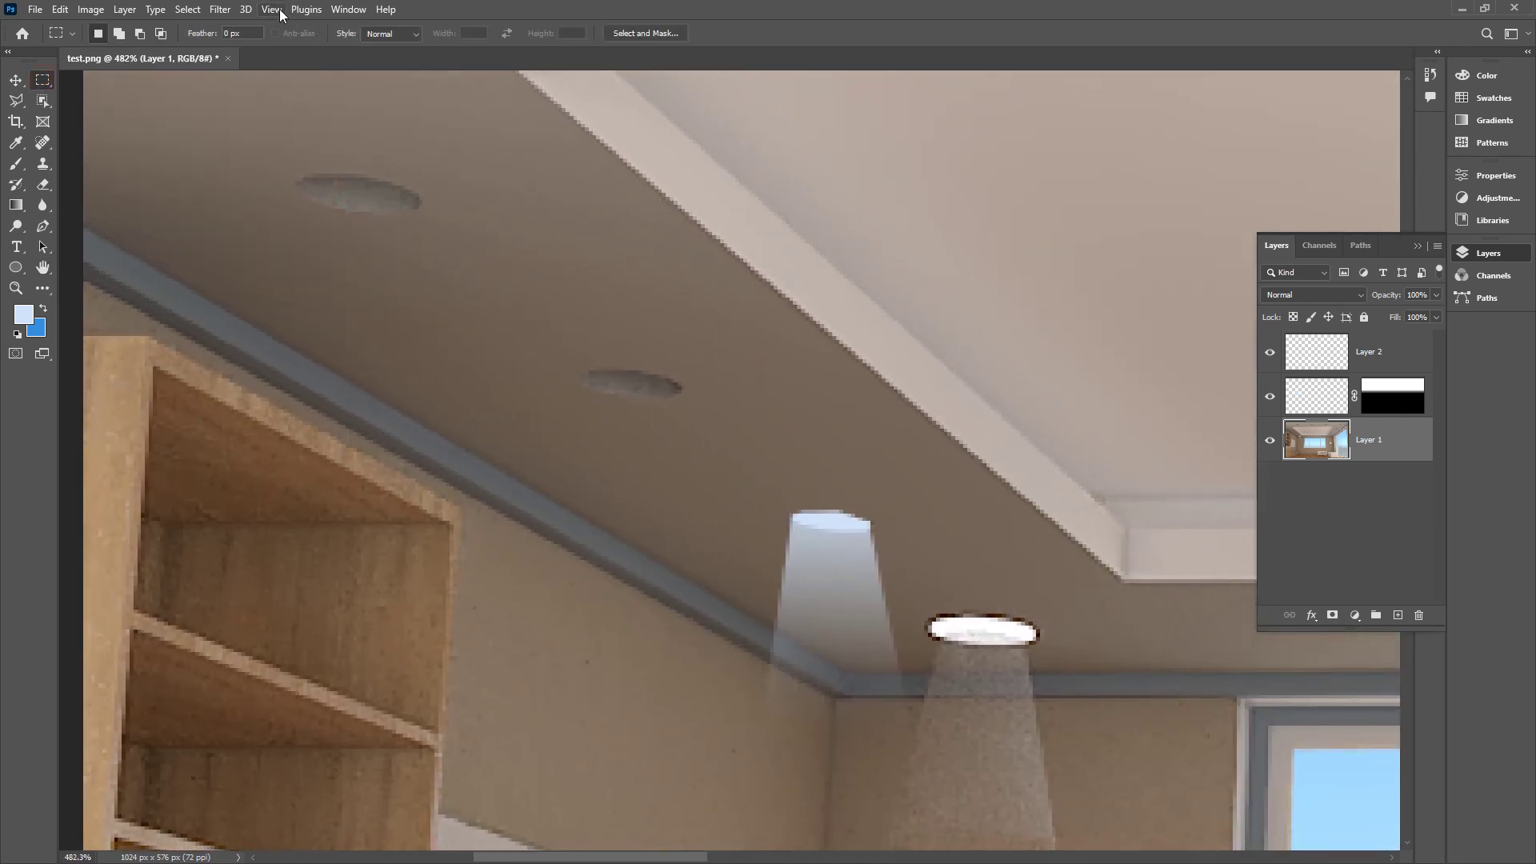
click(220, 9)
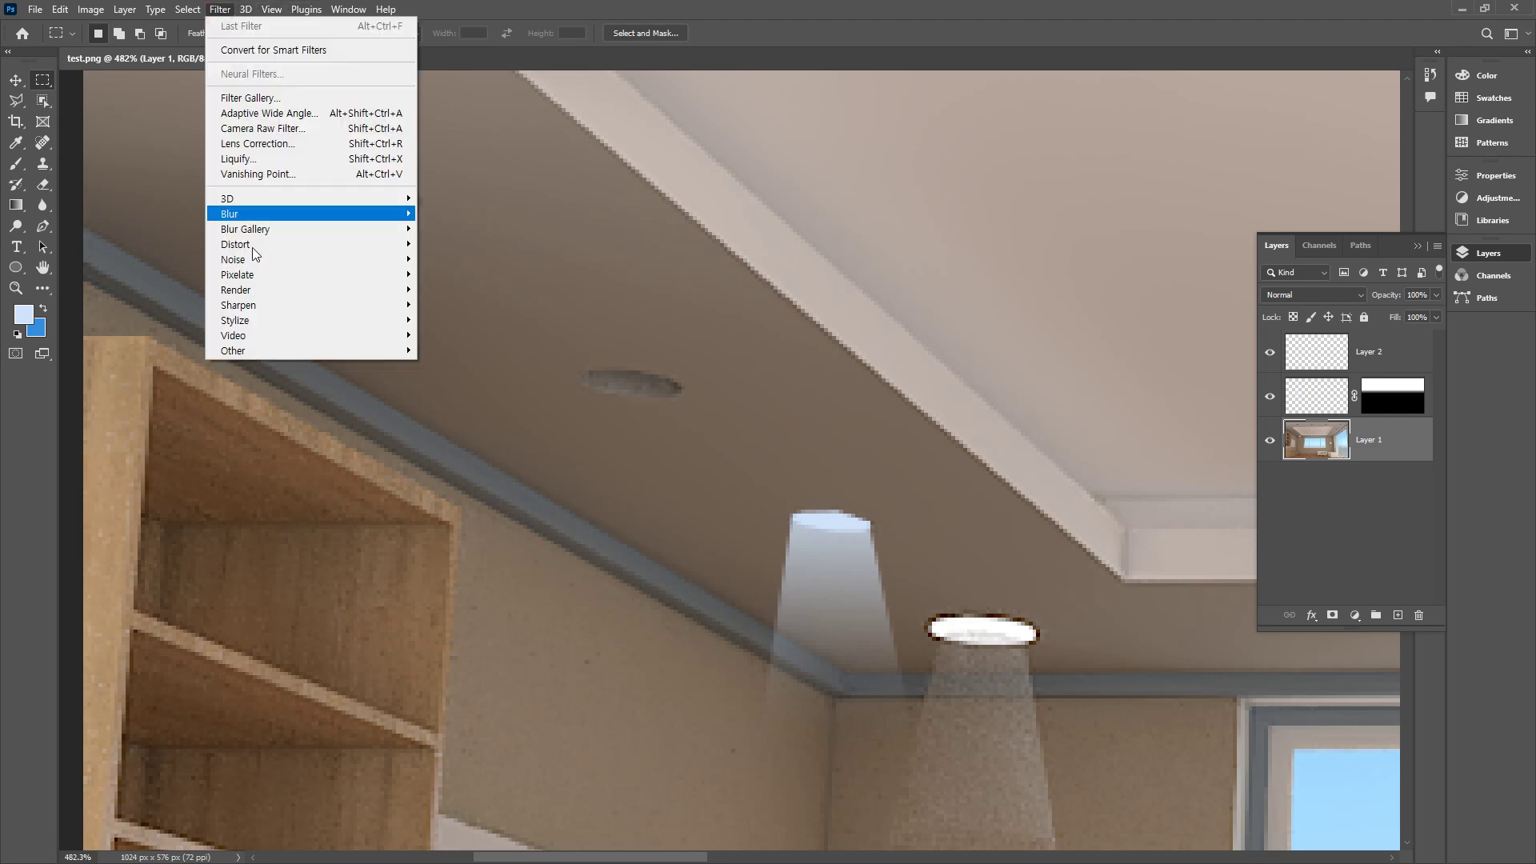
mouse_move(265, 296)
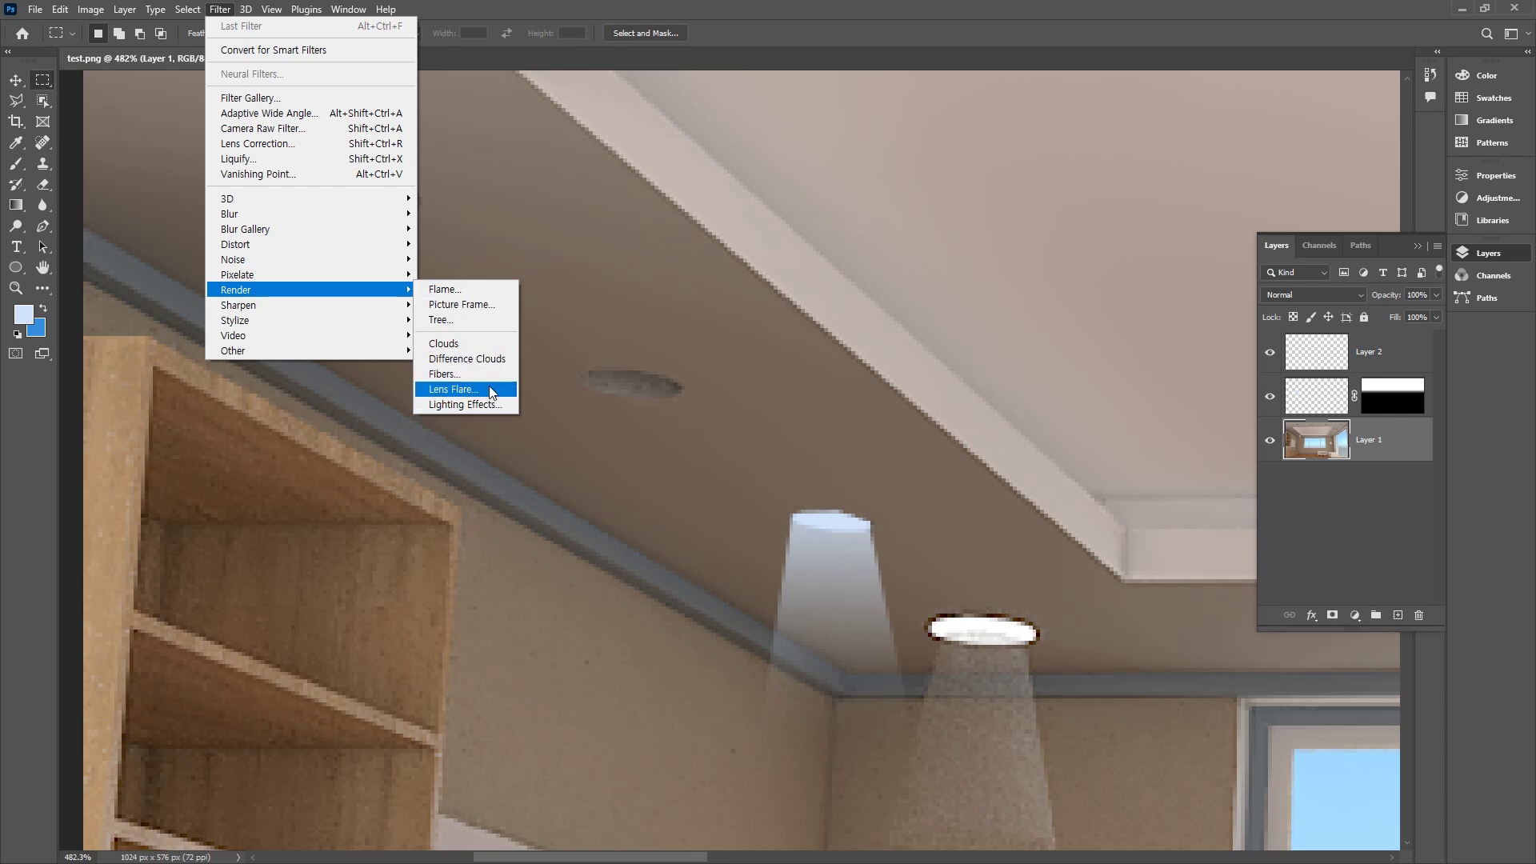
key(Escape)
key(Escape)
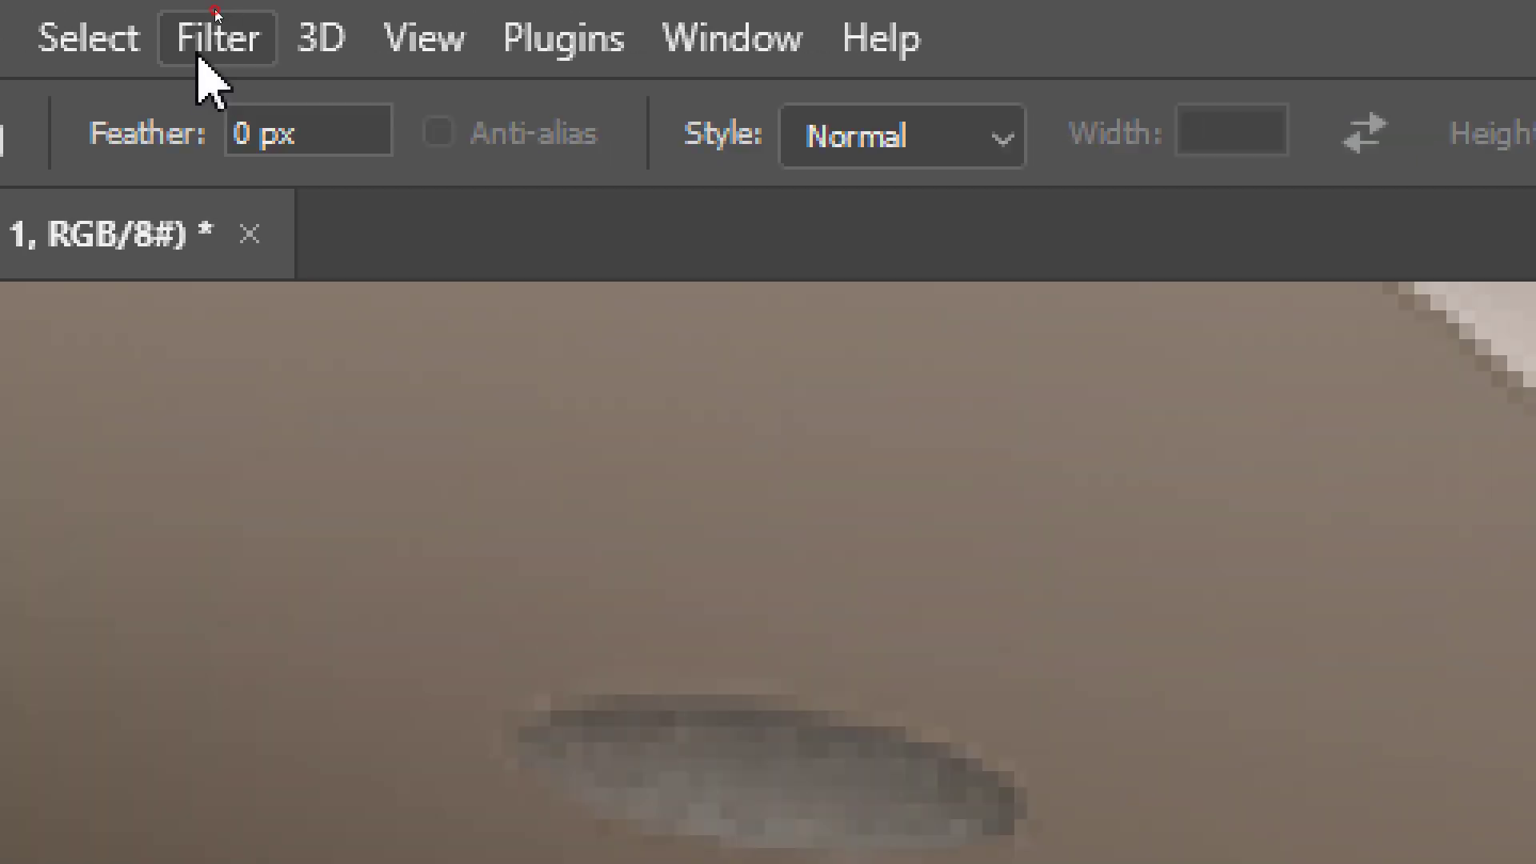
- Start the Lens Flare filter on the room image and centre the flare on the recessed light above the bookshelf
click(219, 11)
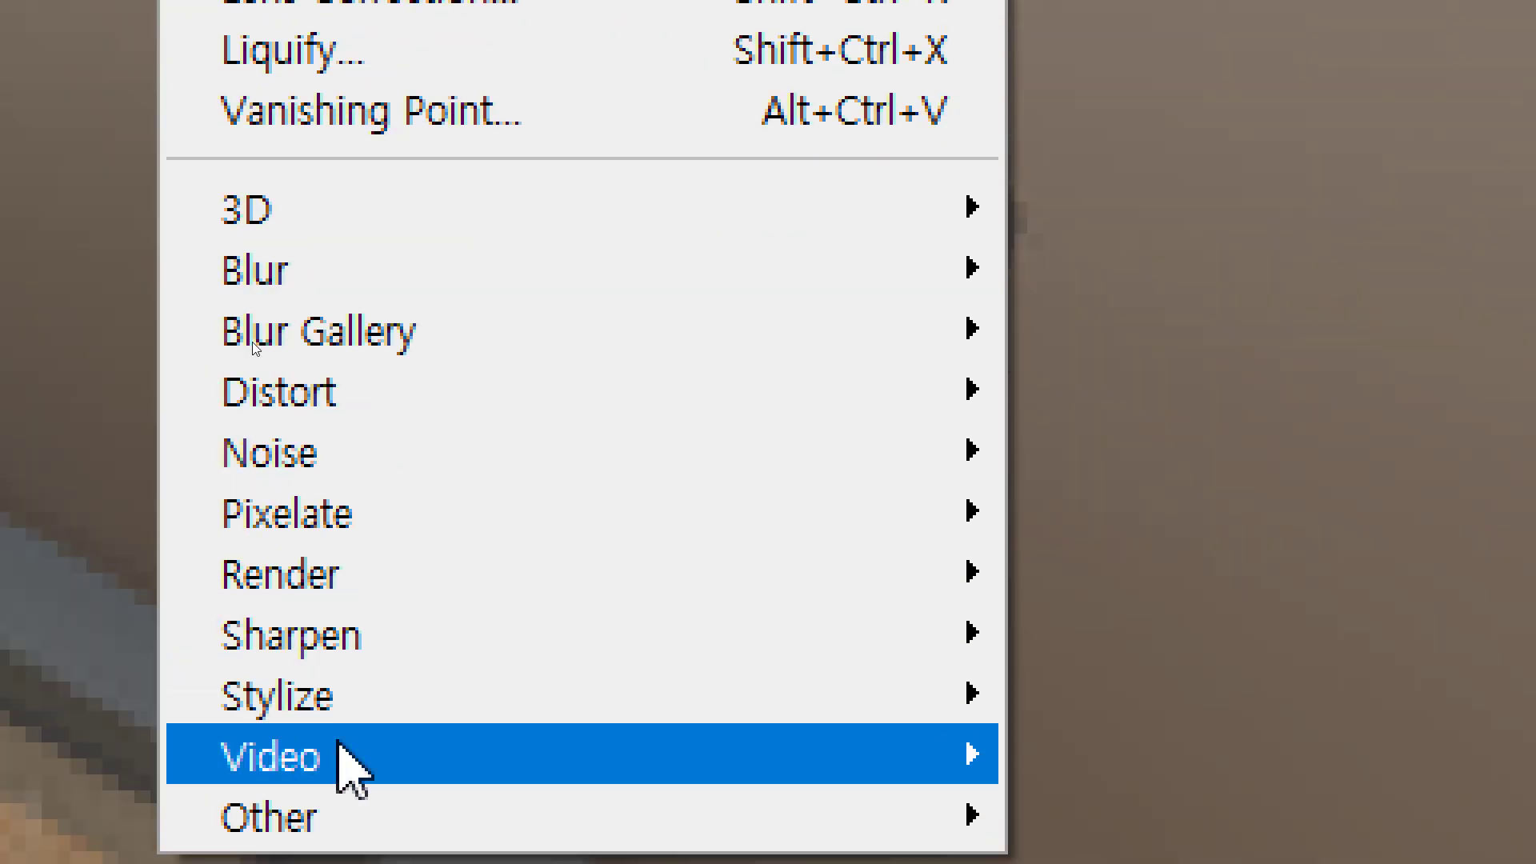
mouse_move(412, 432)
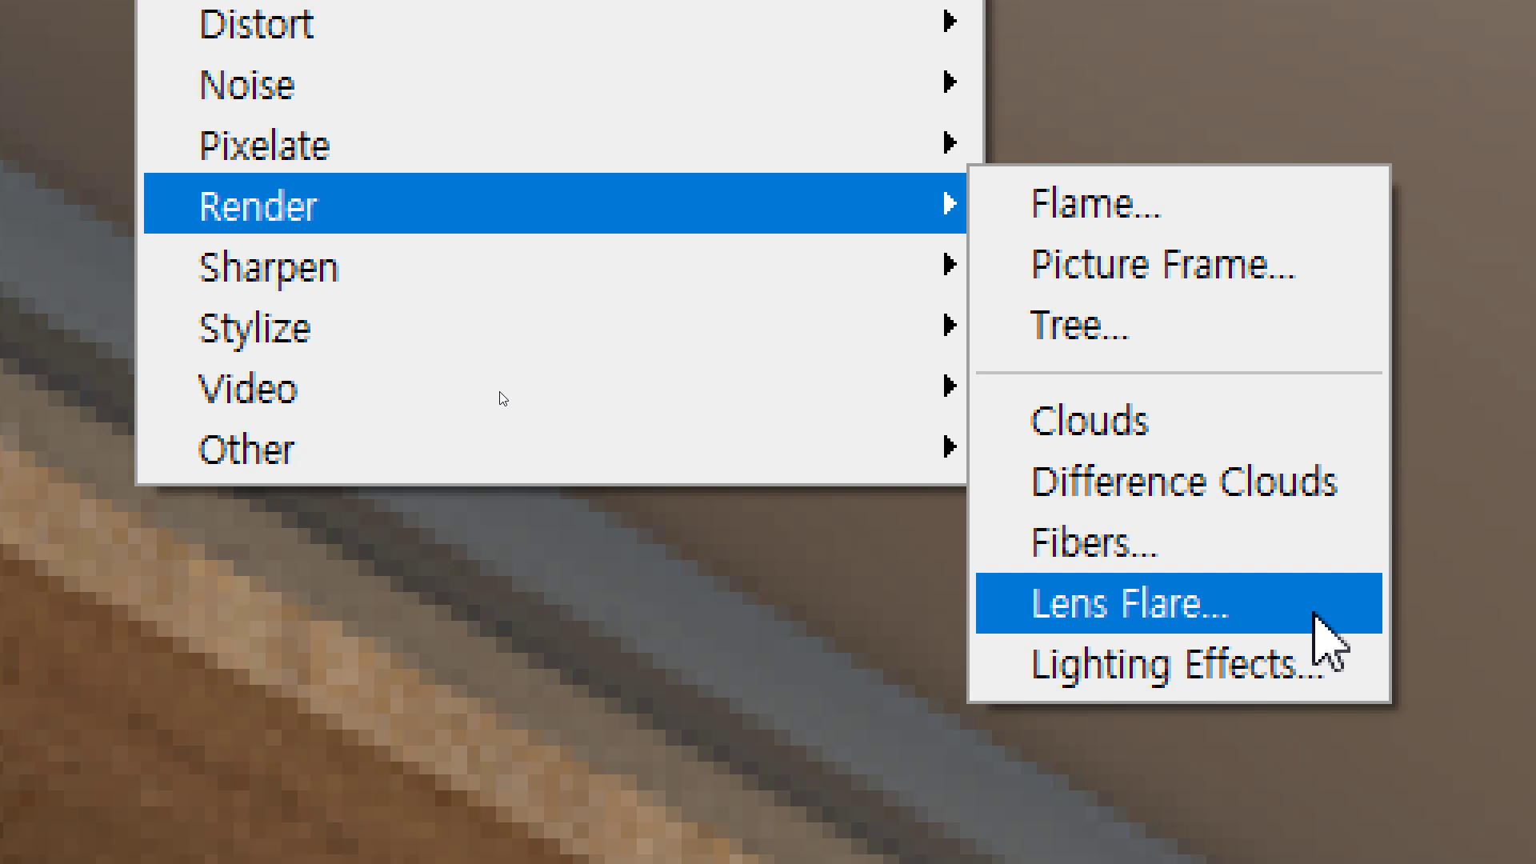
click(1237, 622)
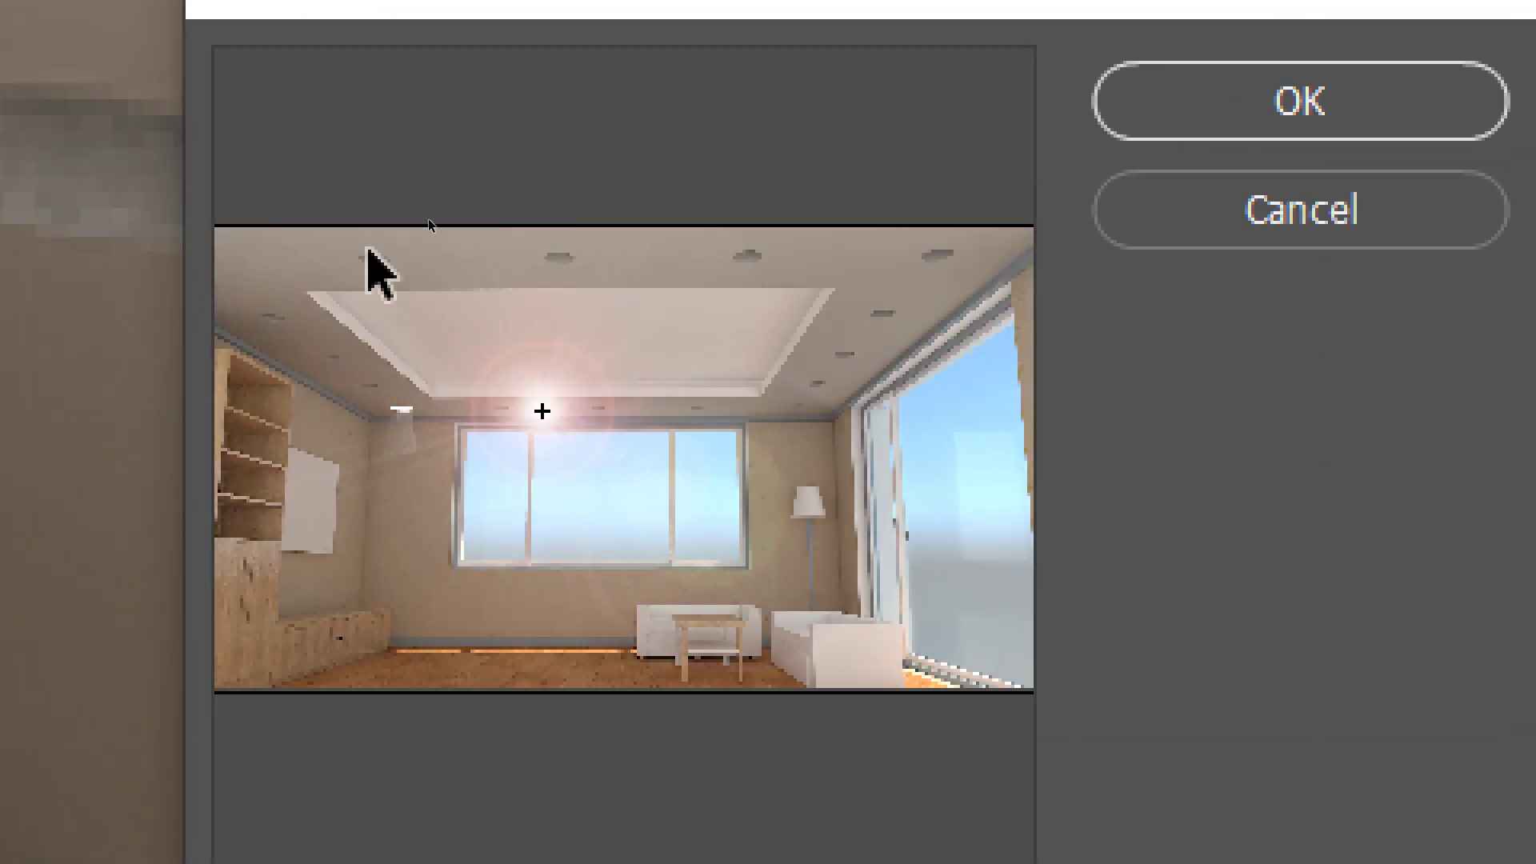
click(271, 321)
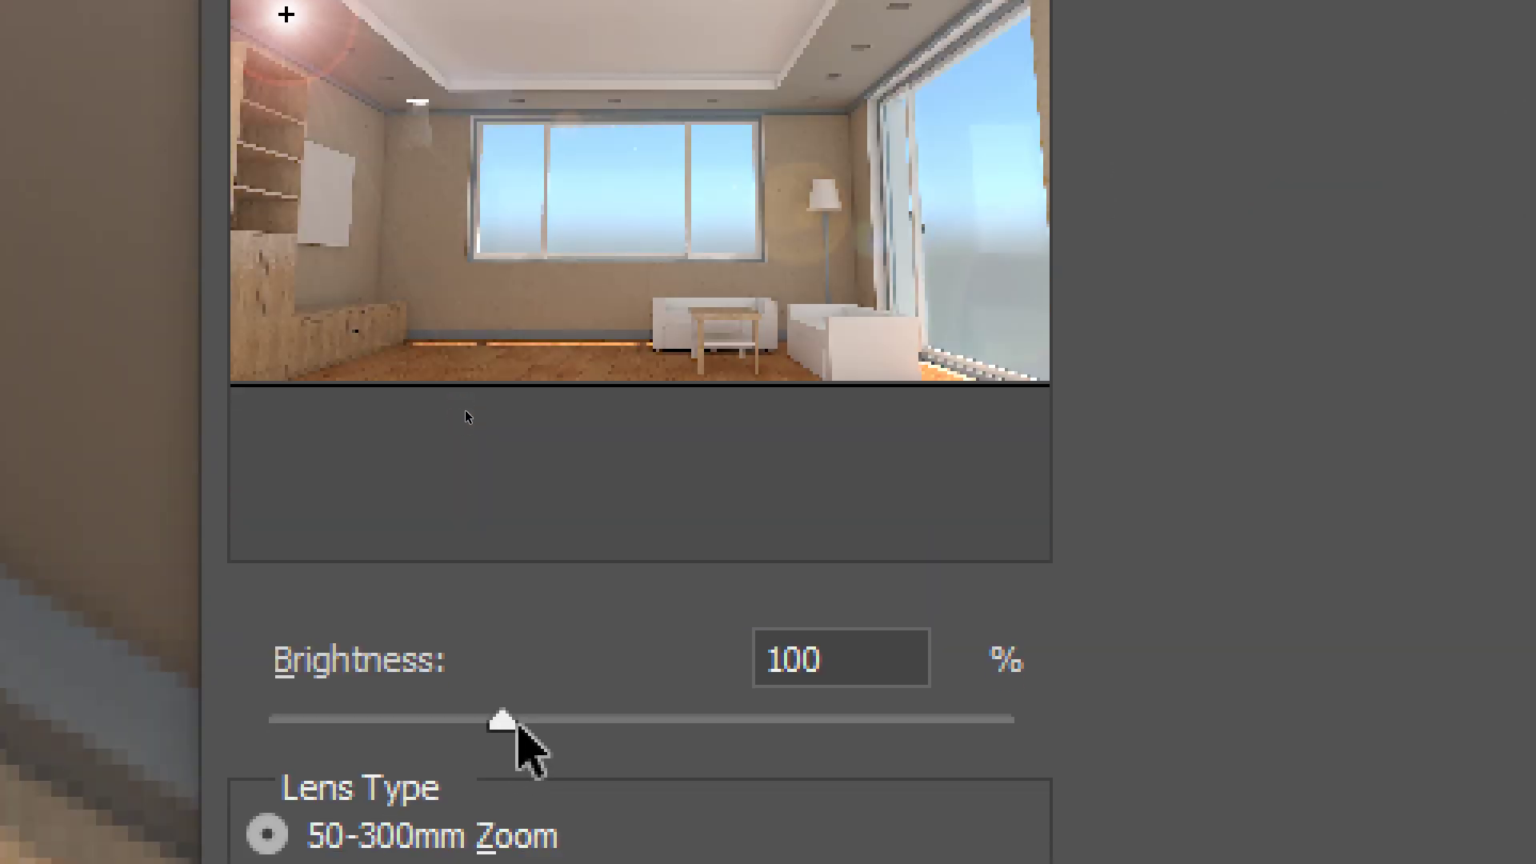
- Try several flare brightness levels and set the brightness to 105%
click(762, 720)
drag(815, 722, 977, 724)
click(500, 718)
drag(502, 717, 481, 718)
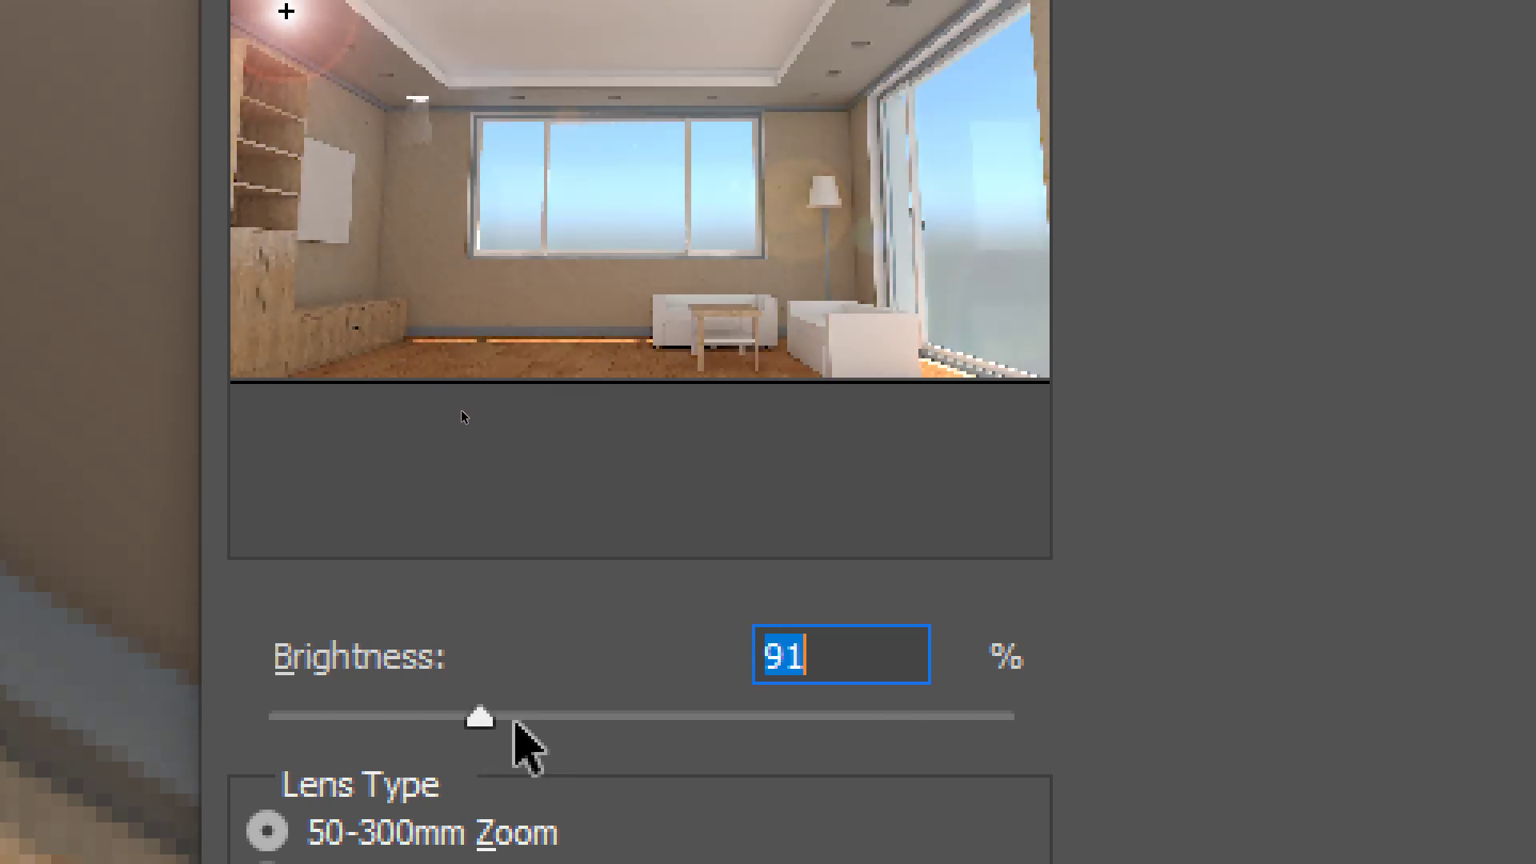
click(514, 719)
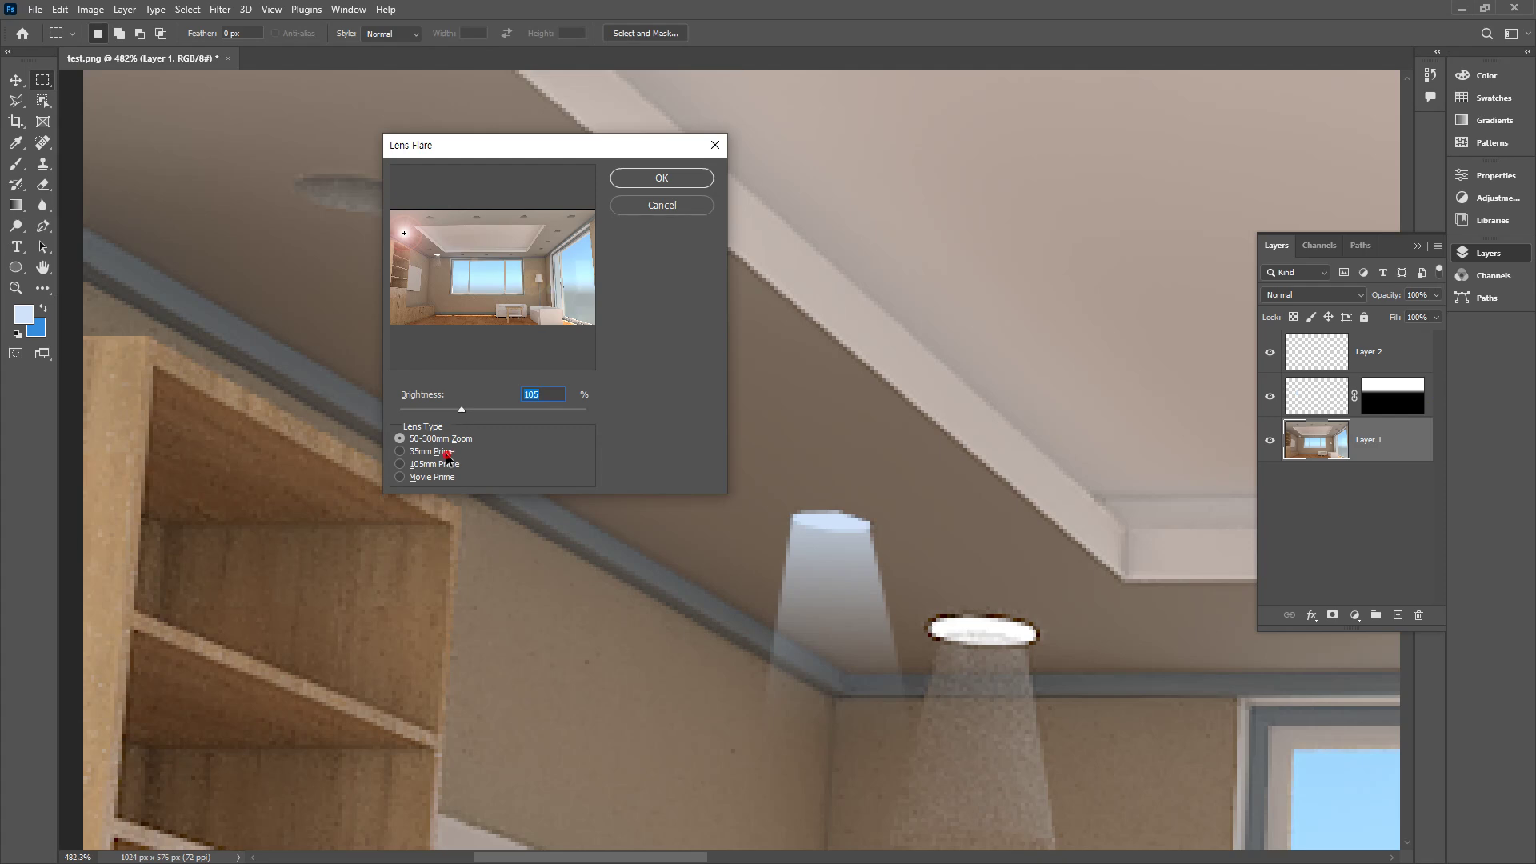
- Preview the 35mm Prime, 105mm Prime and Movie Prime lens types and return to 50-300mm Zoom
click(432, 452)
key(alt)
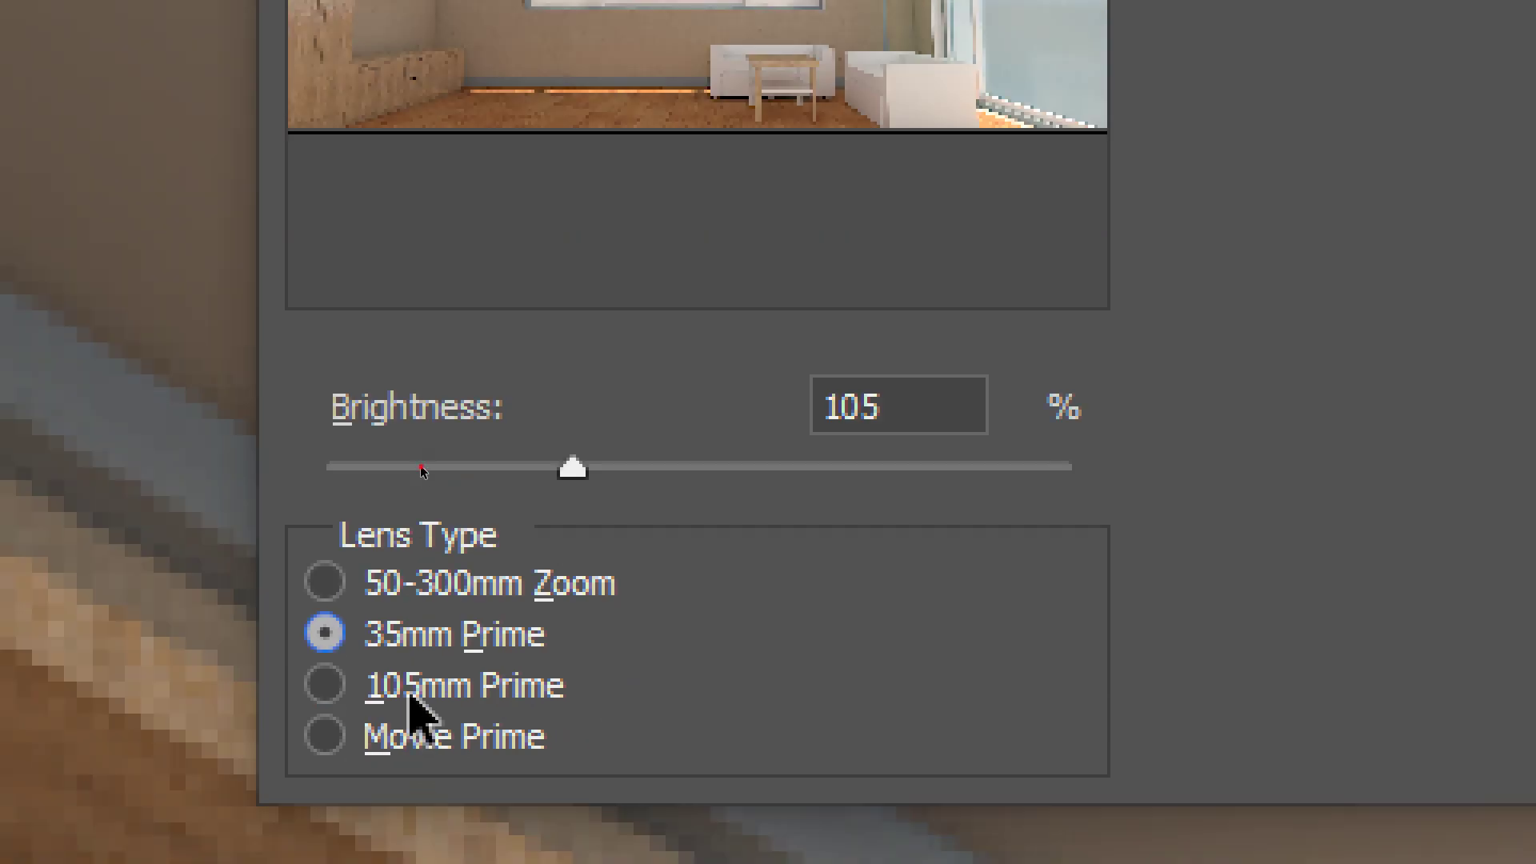
click(420, 689)
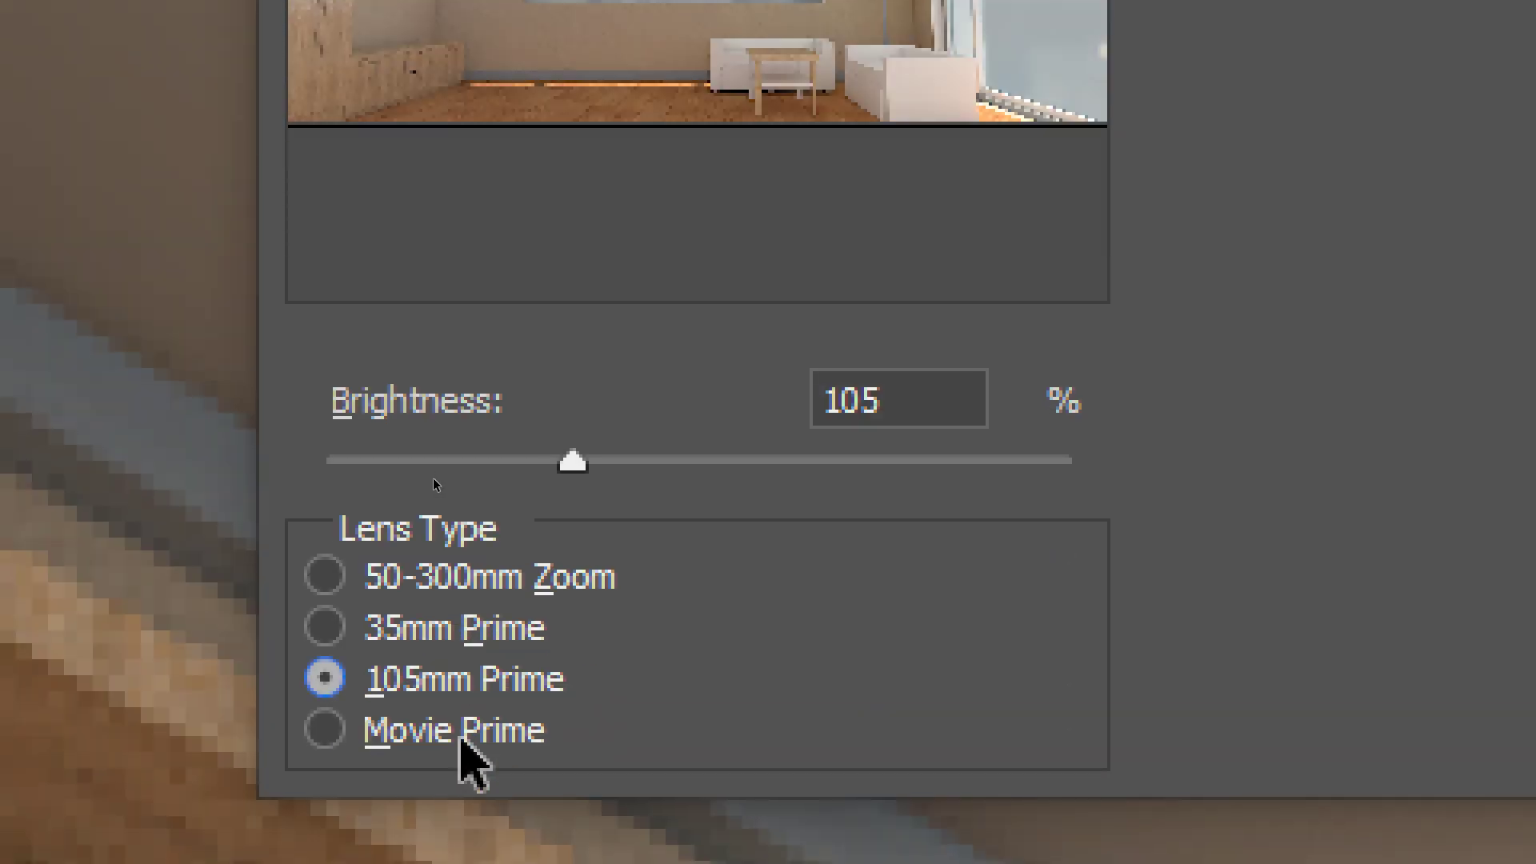
click(462, 734)
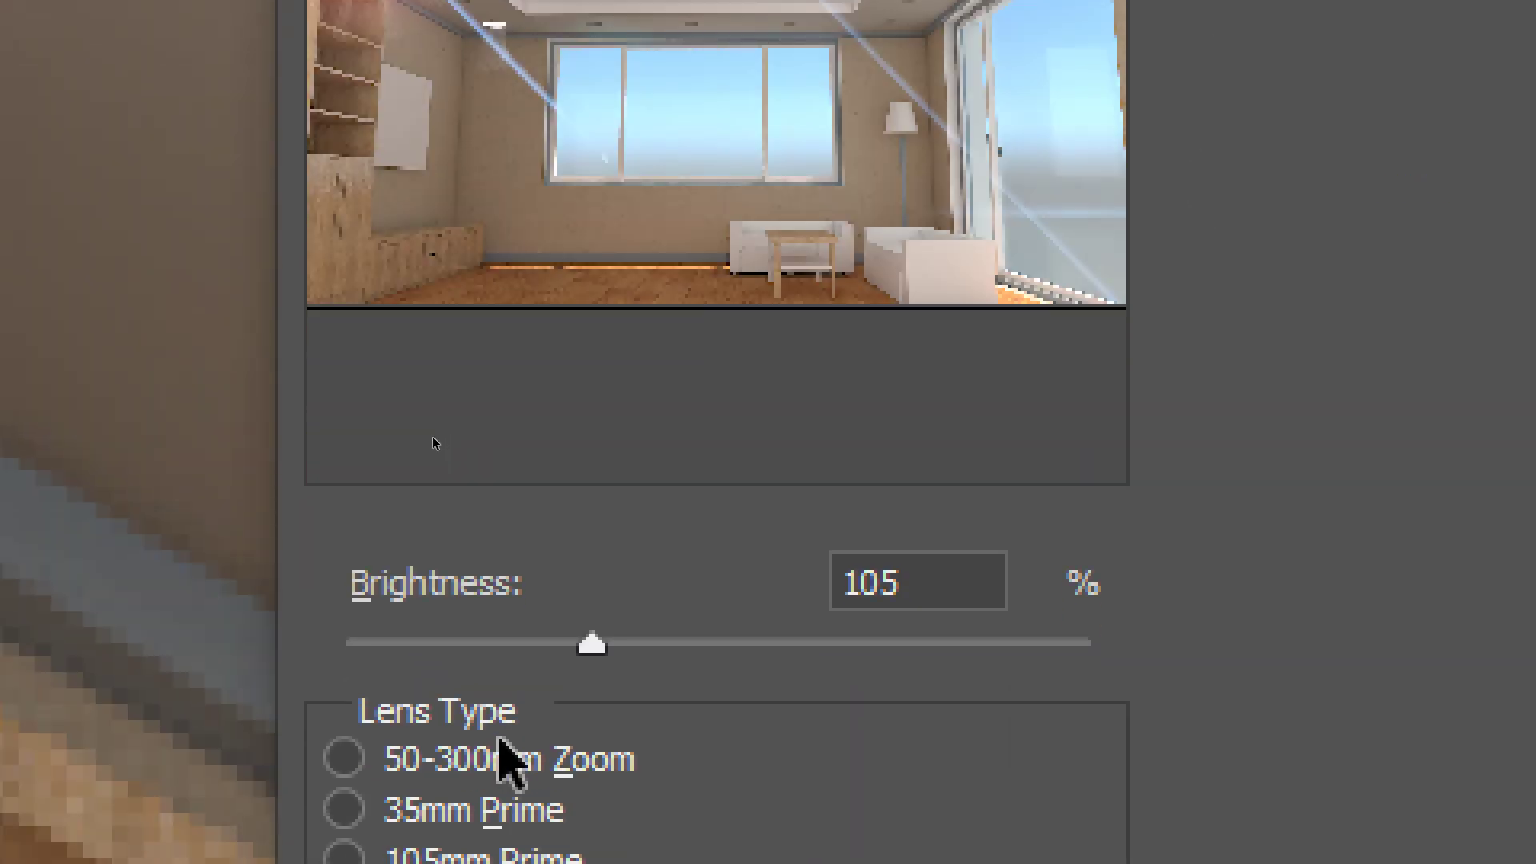
click(502, 759)
- Apply the lens flare directly to the room image layer and undo it
click(360, 75)
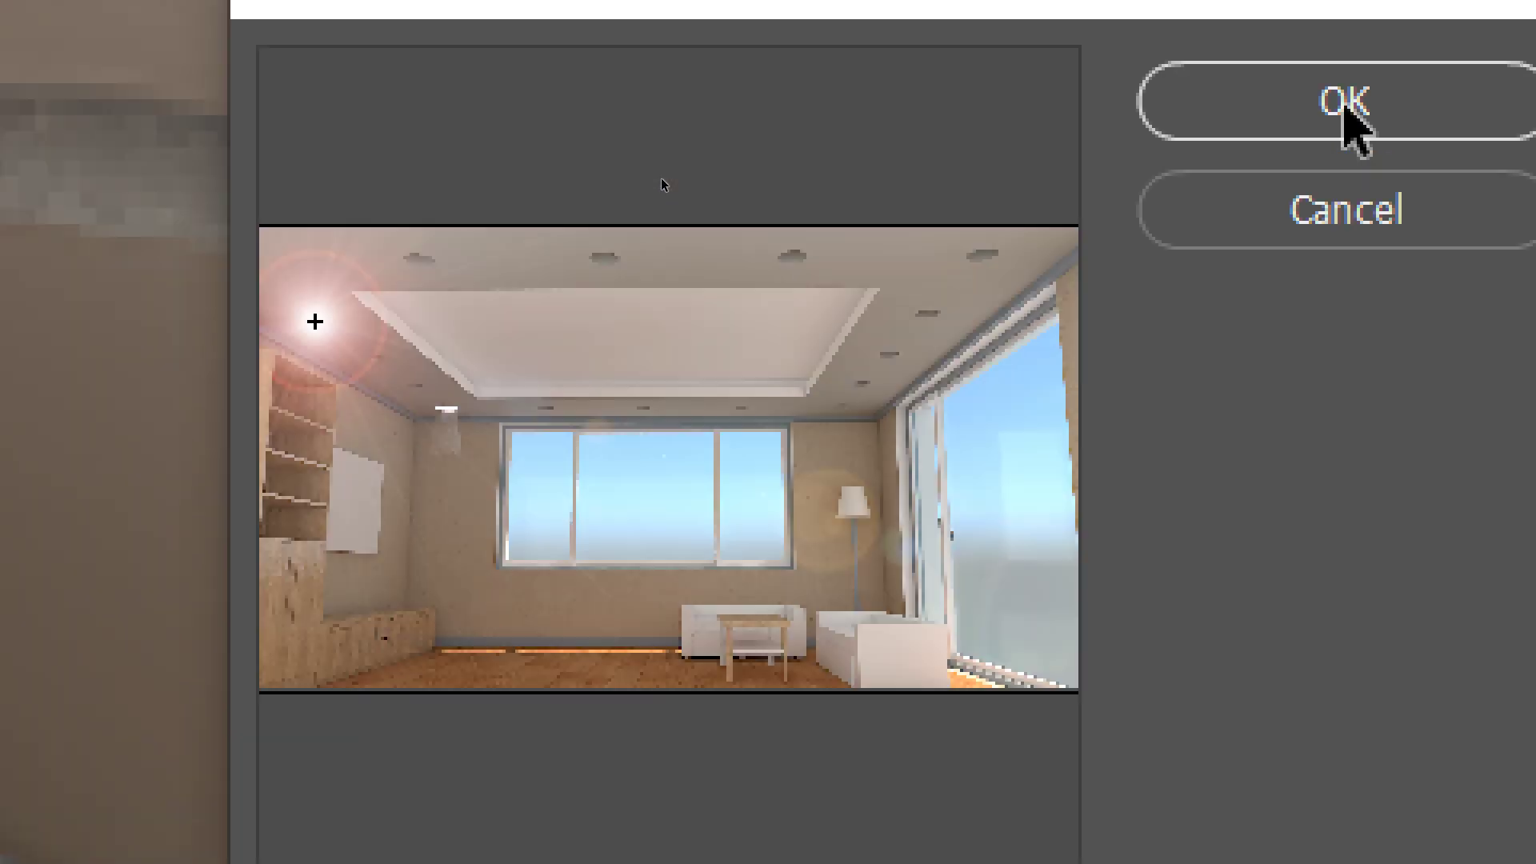
click(1392, 0)
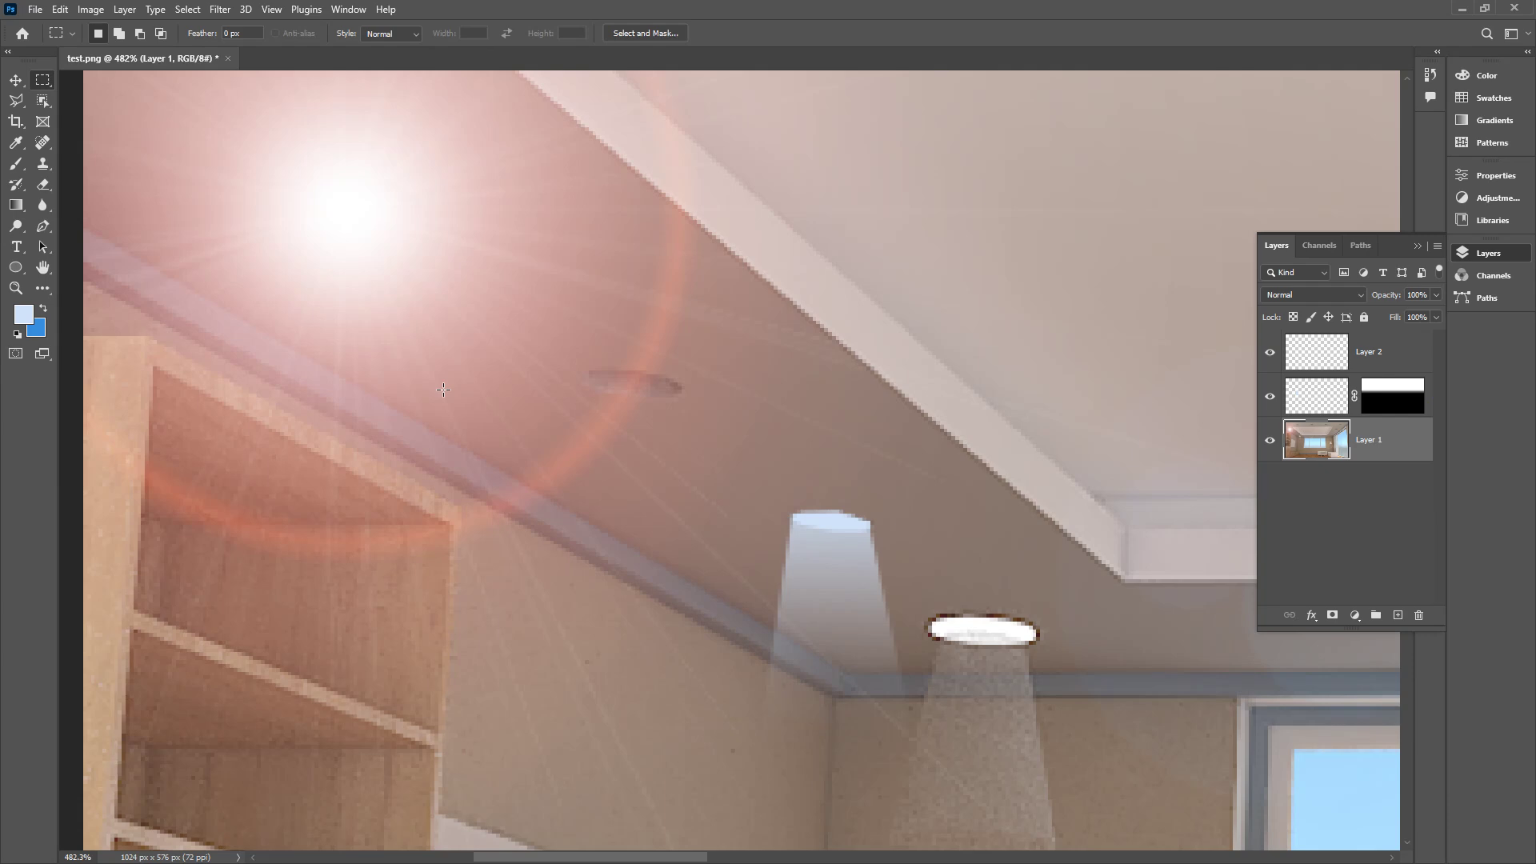
key(ctrl+z)
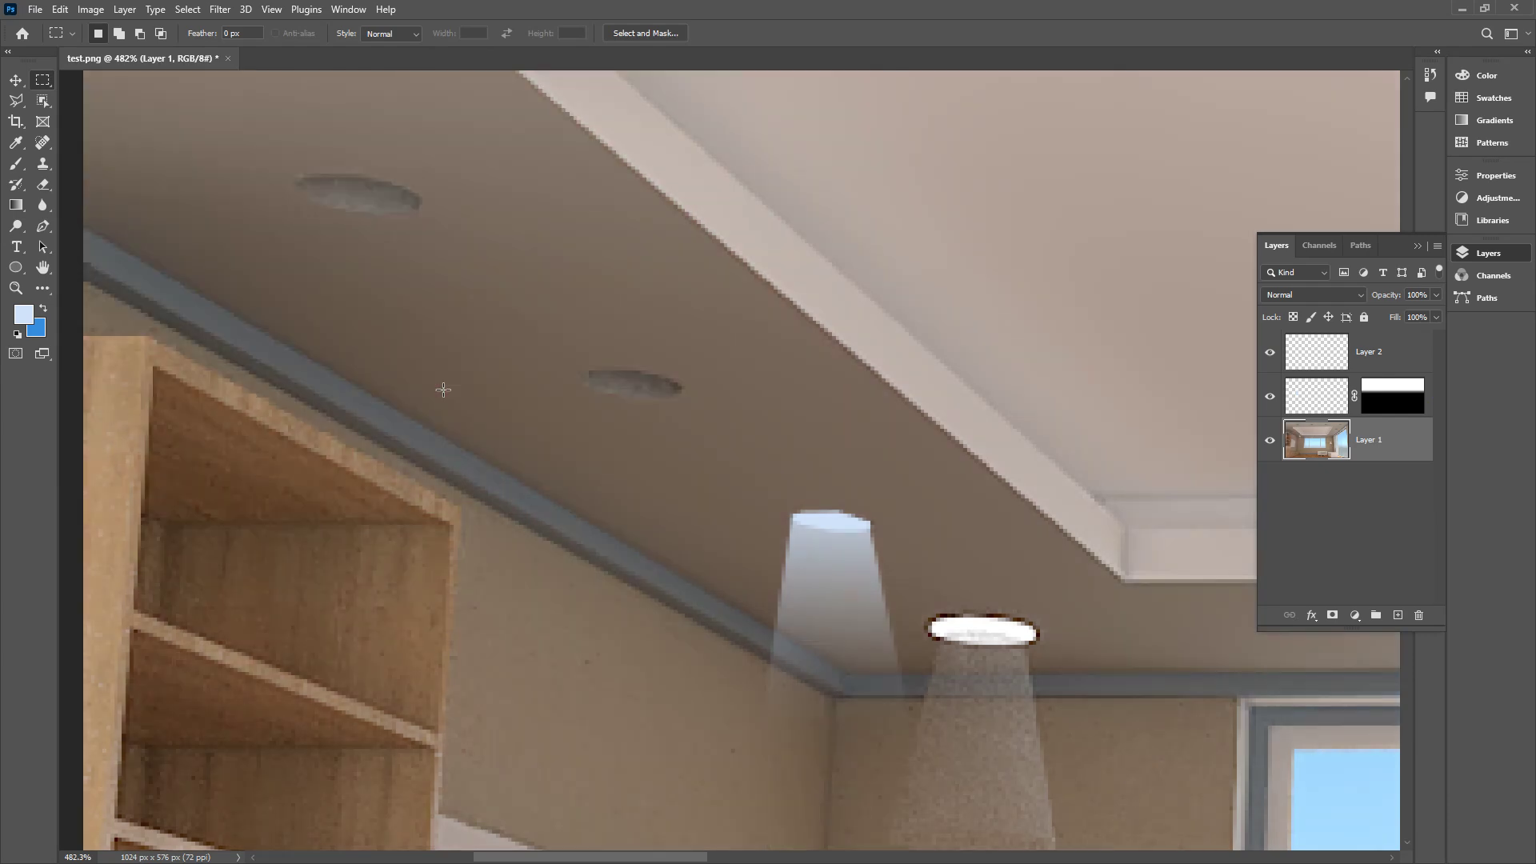
- Start the Lens Flare filter on the room image again and lower the flare brightness to 32%
click(220, 10)
mouse_move(366, 290)
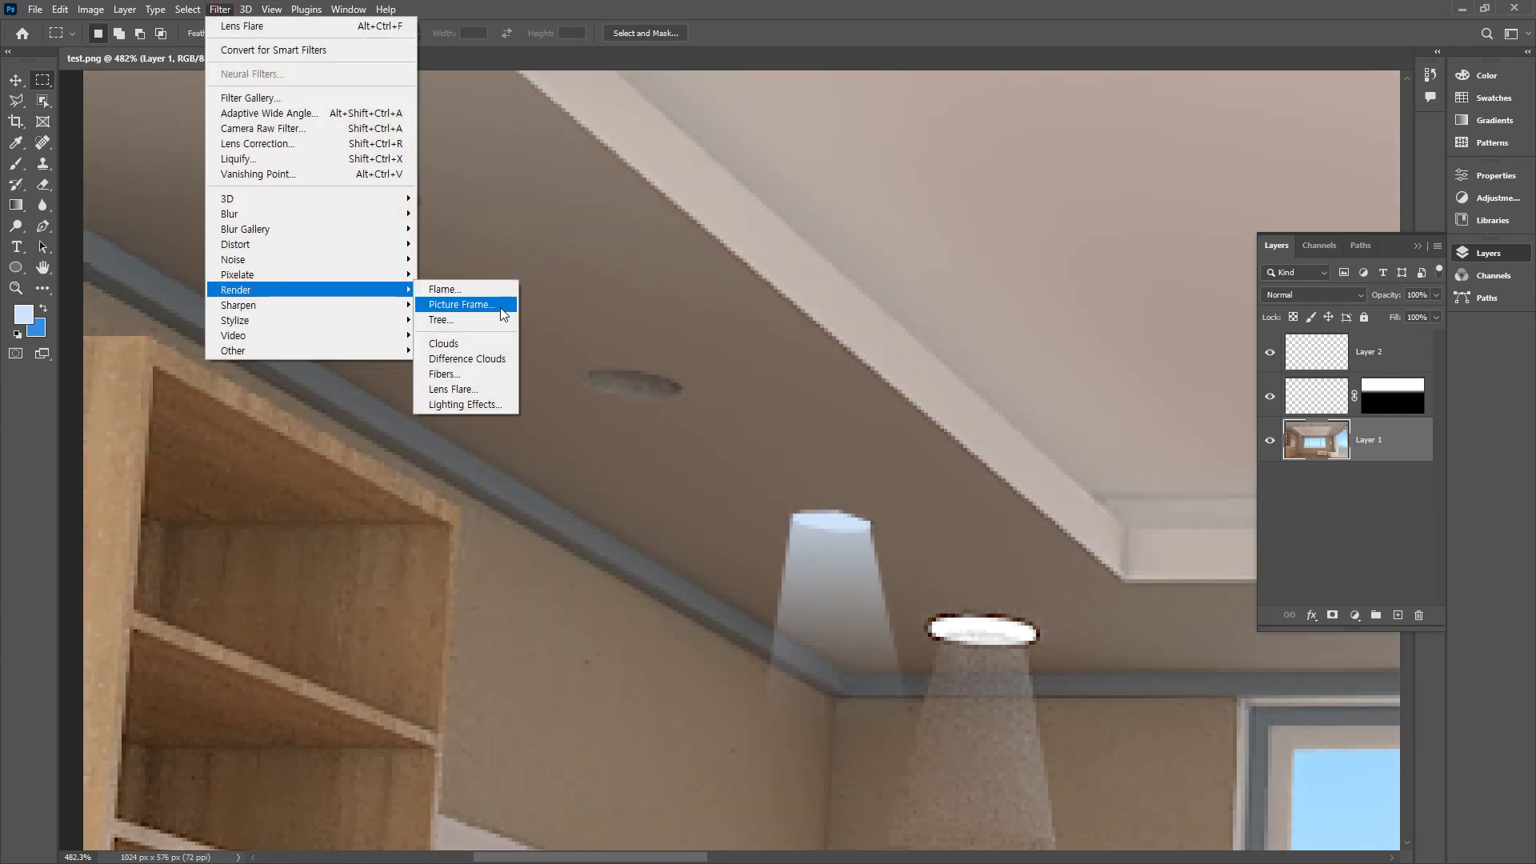
click(499, 391)
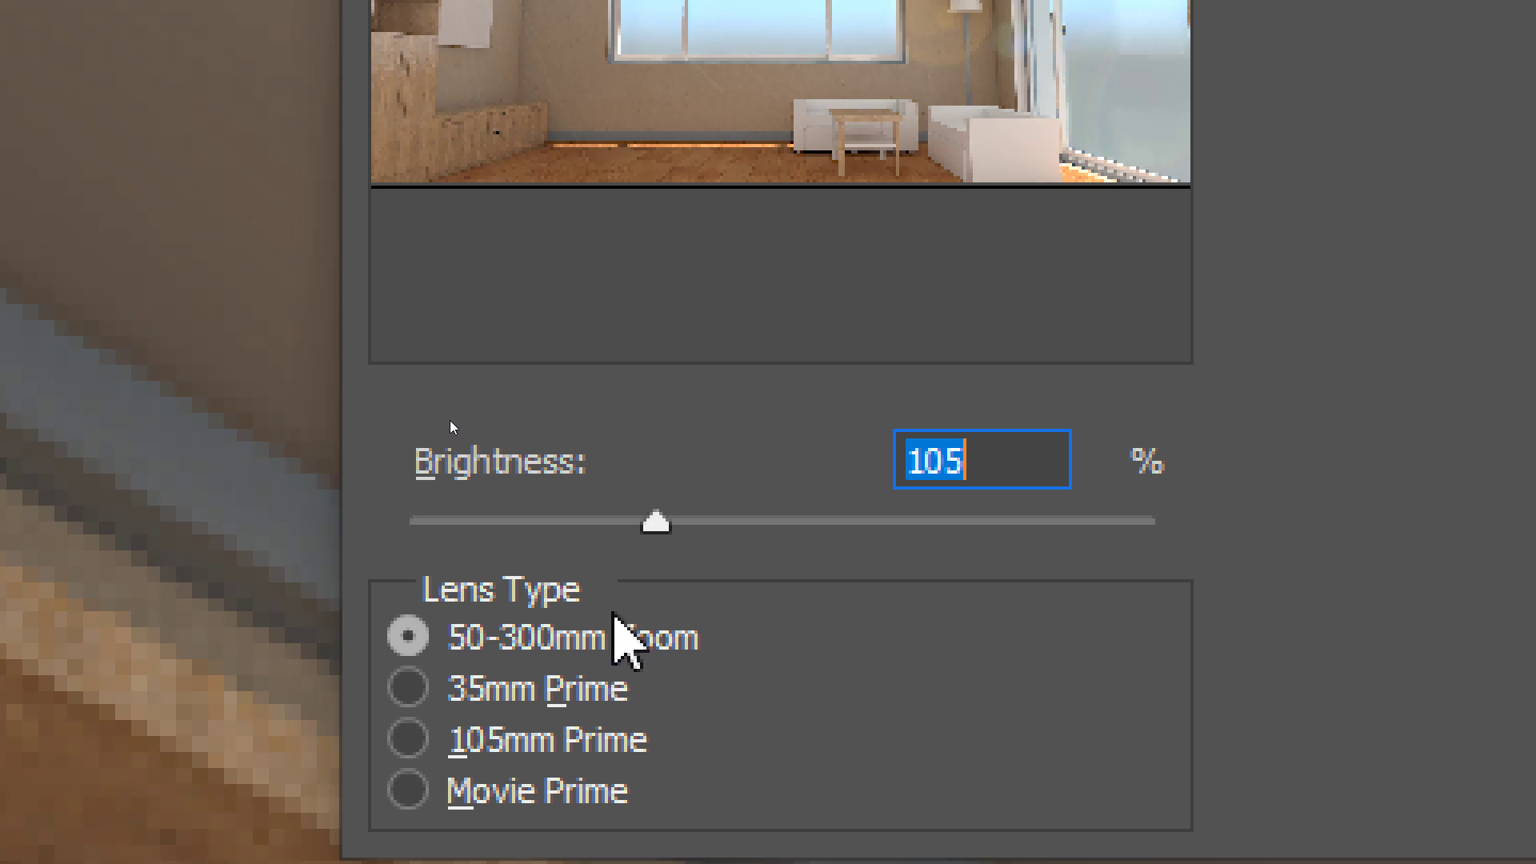
drag(573, 532, 500, 522)
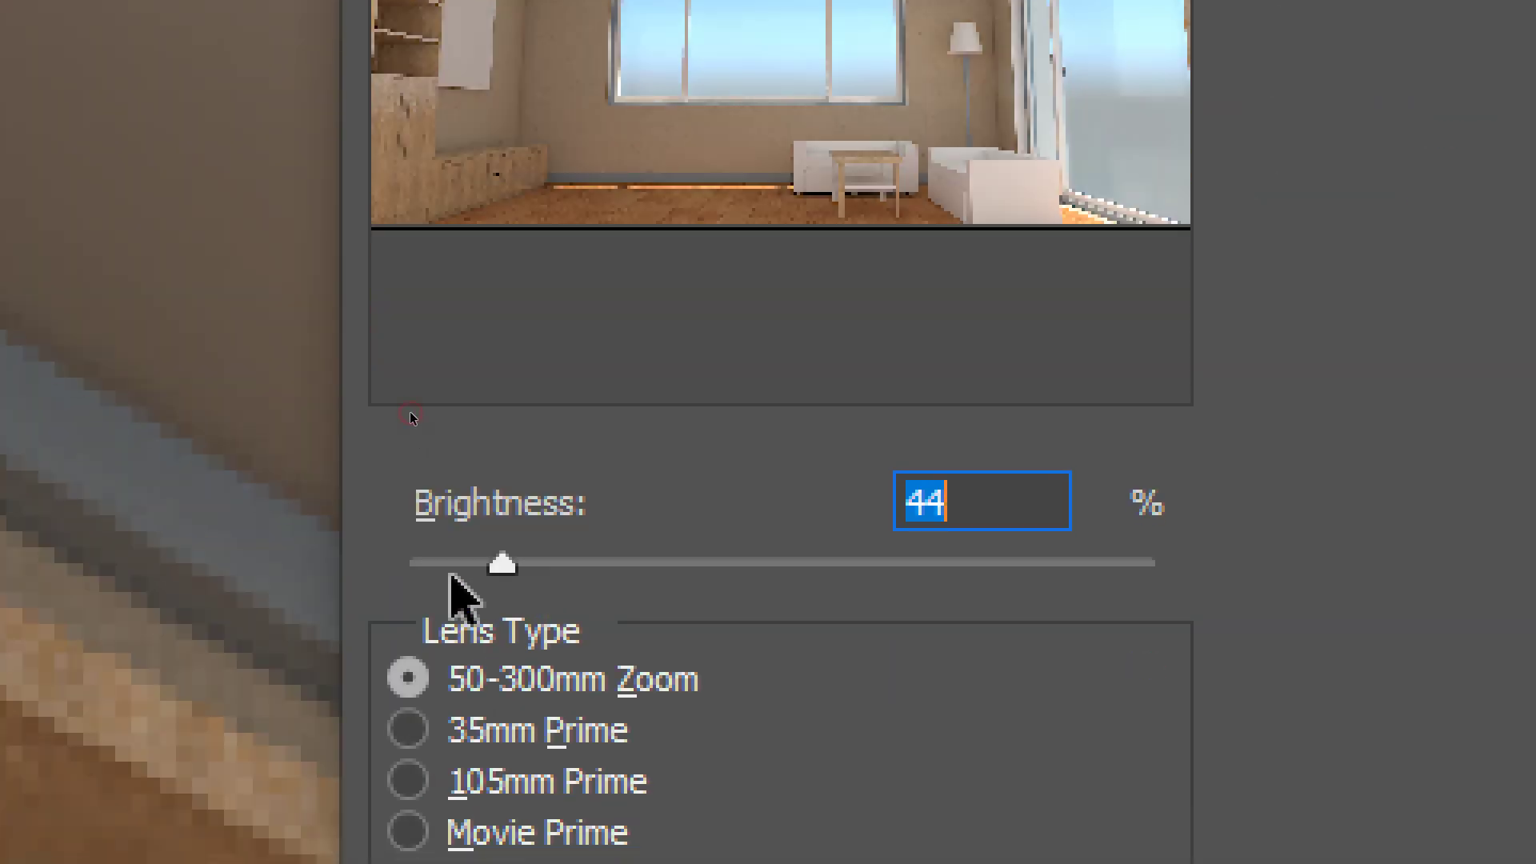
drag(456, 569, 467, 562)
- Compare the 35mm Prime, 105mm Prime and 50-300mm Zoom lens types and apply the lens flare to the room image
click(478, 680)
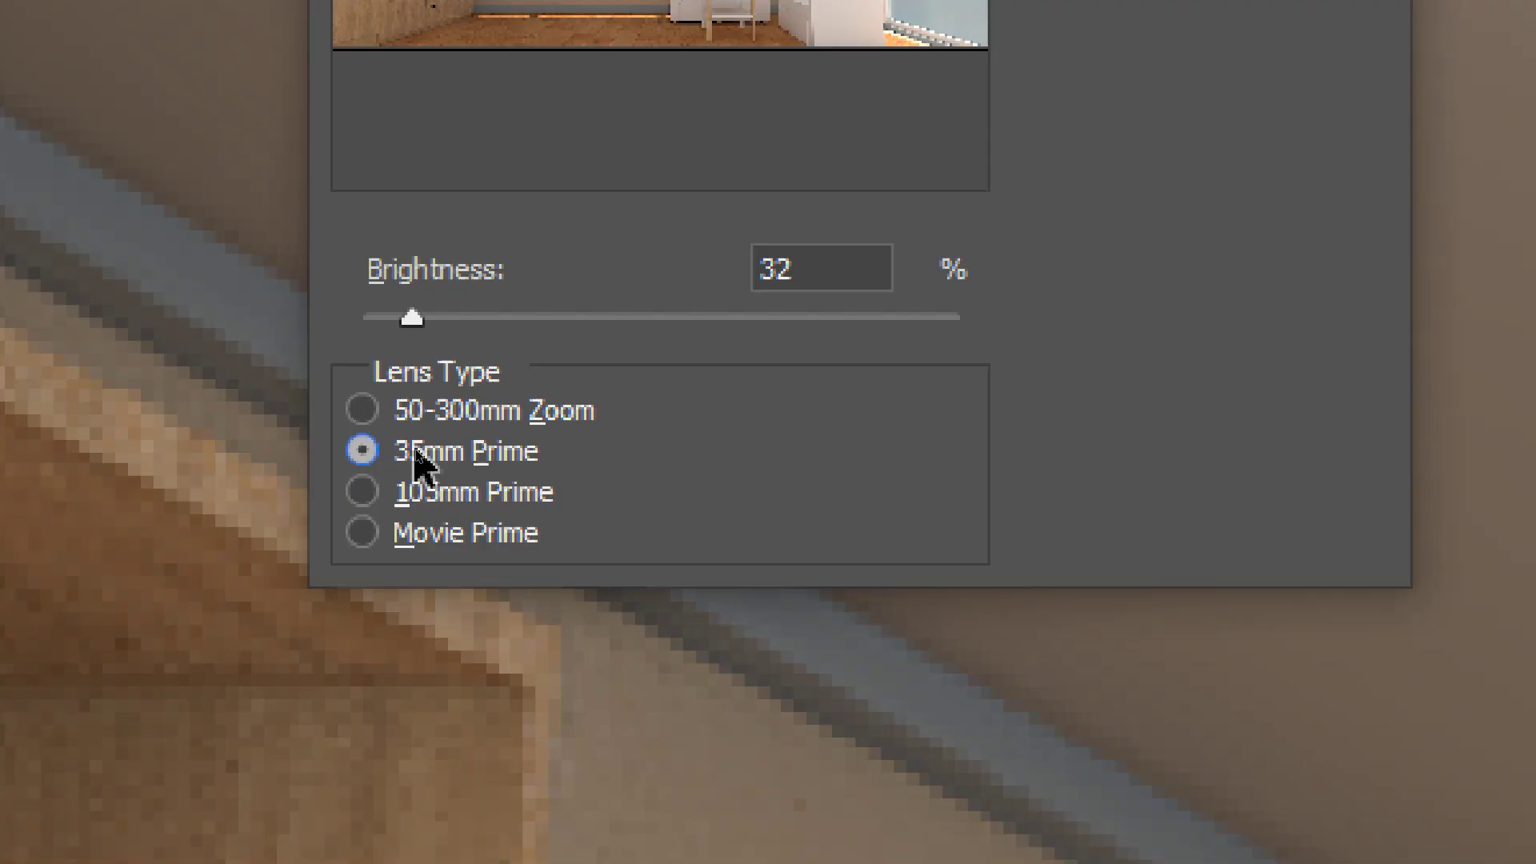
click(425, 465)
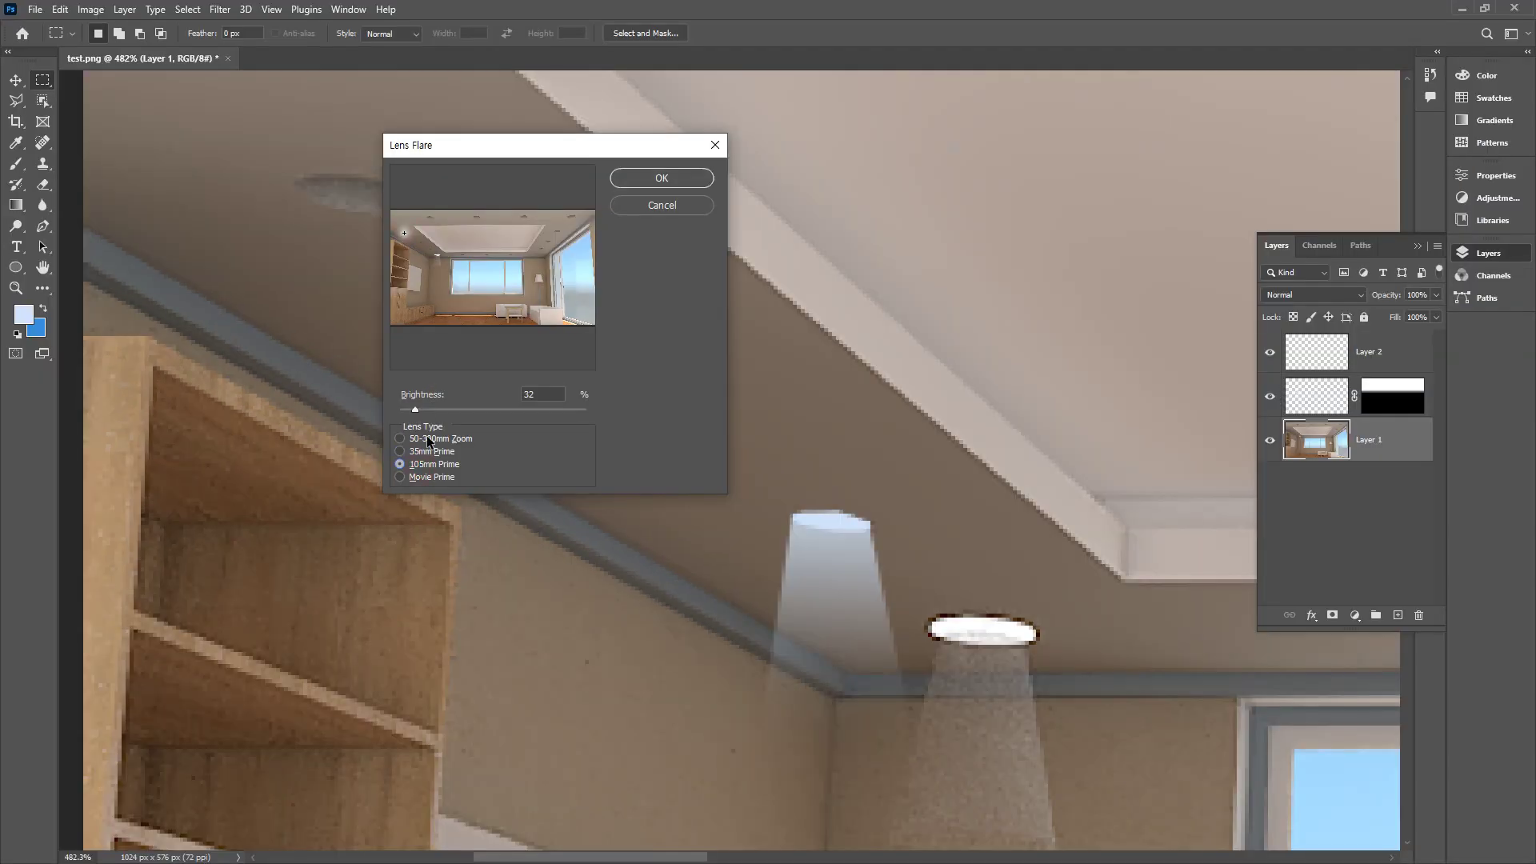
click(430, 438)
click(439, 468)
click(638, 180)
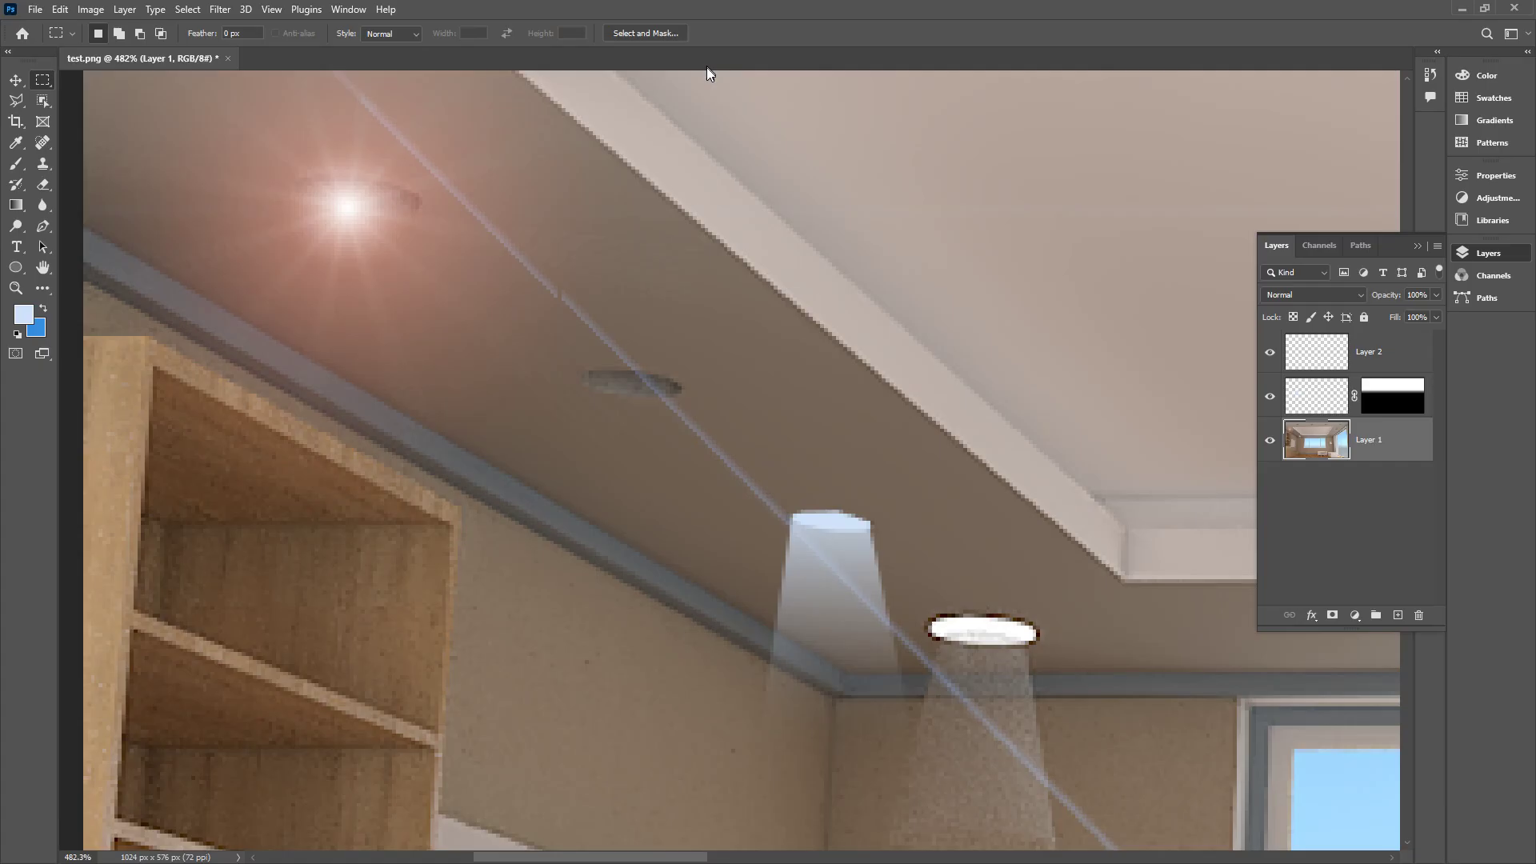
- Preview a Gaussian Blur with a 6.0 pixel radius on the whole room image and cancel it
key(h)
key(ctrl+0)
click(220, 10)
mouse_move(316, 227)
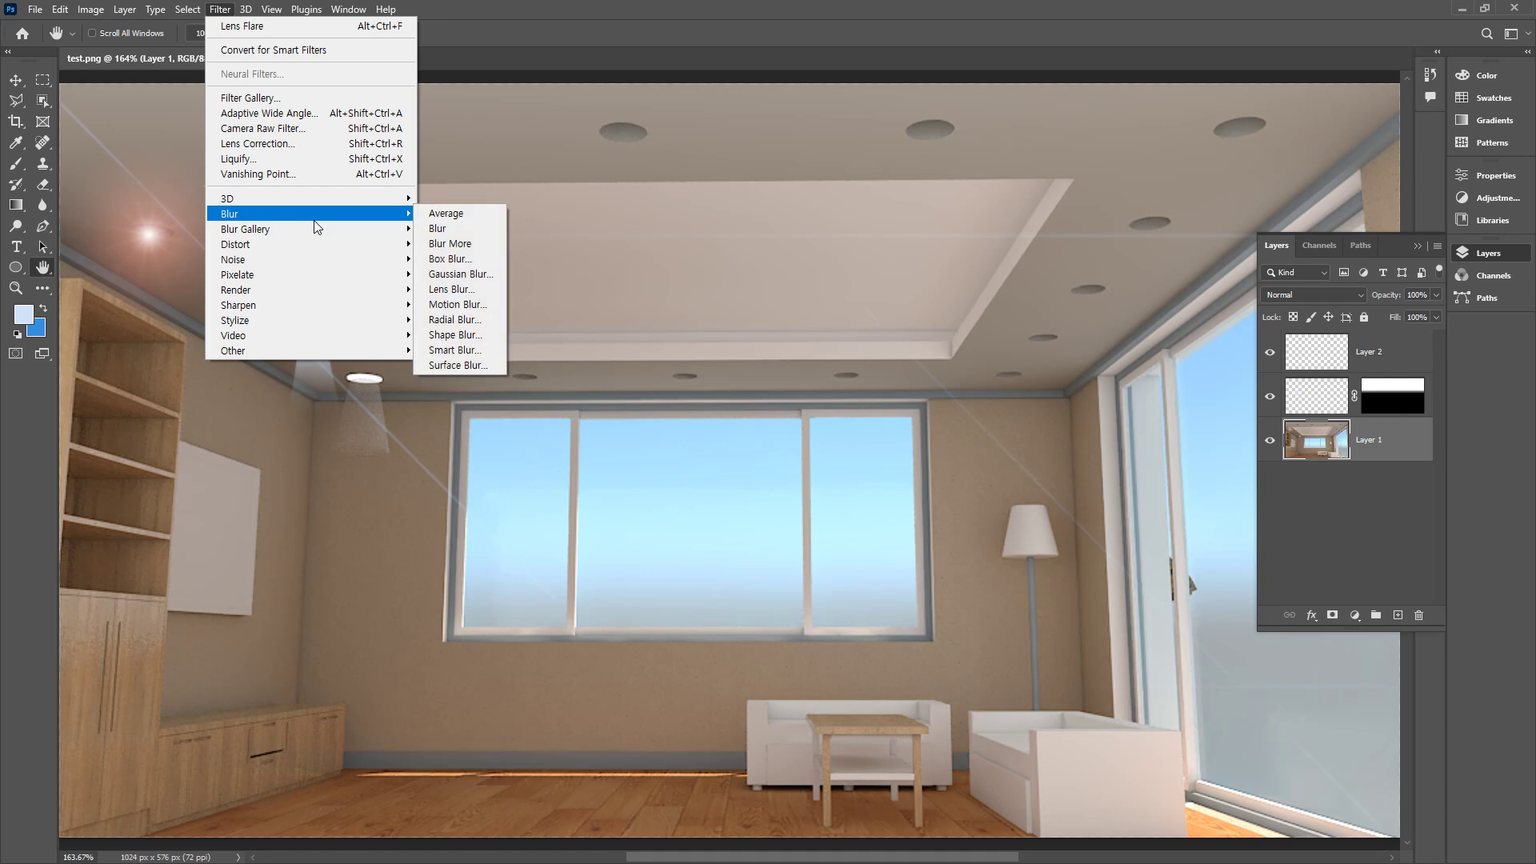
click(501, 275)
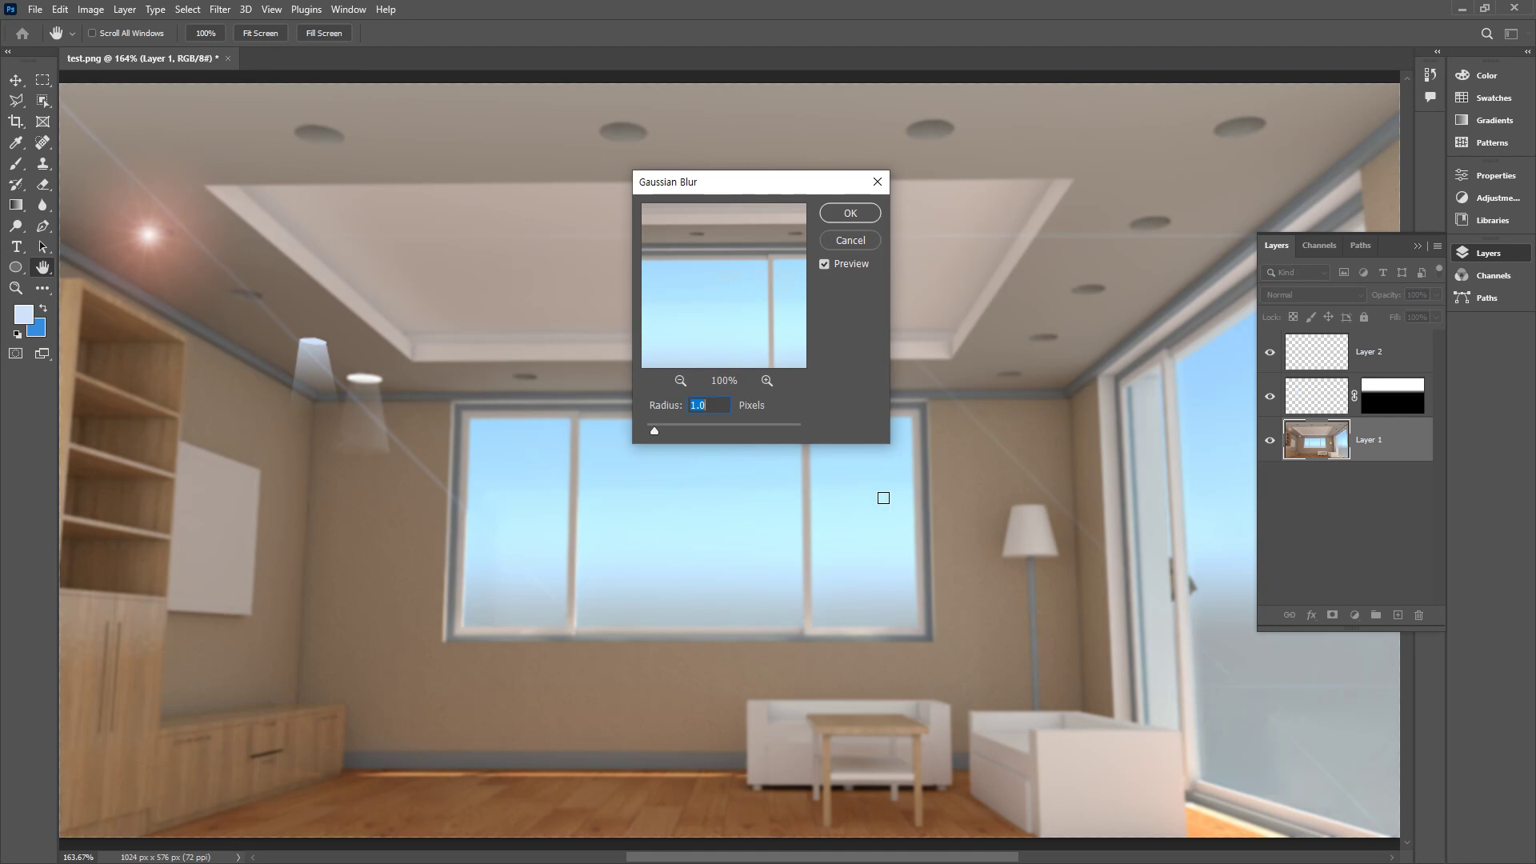
drag(731, 430, 692, 432)
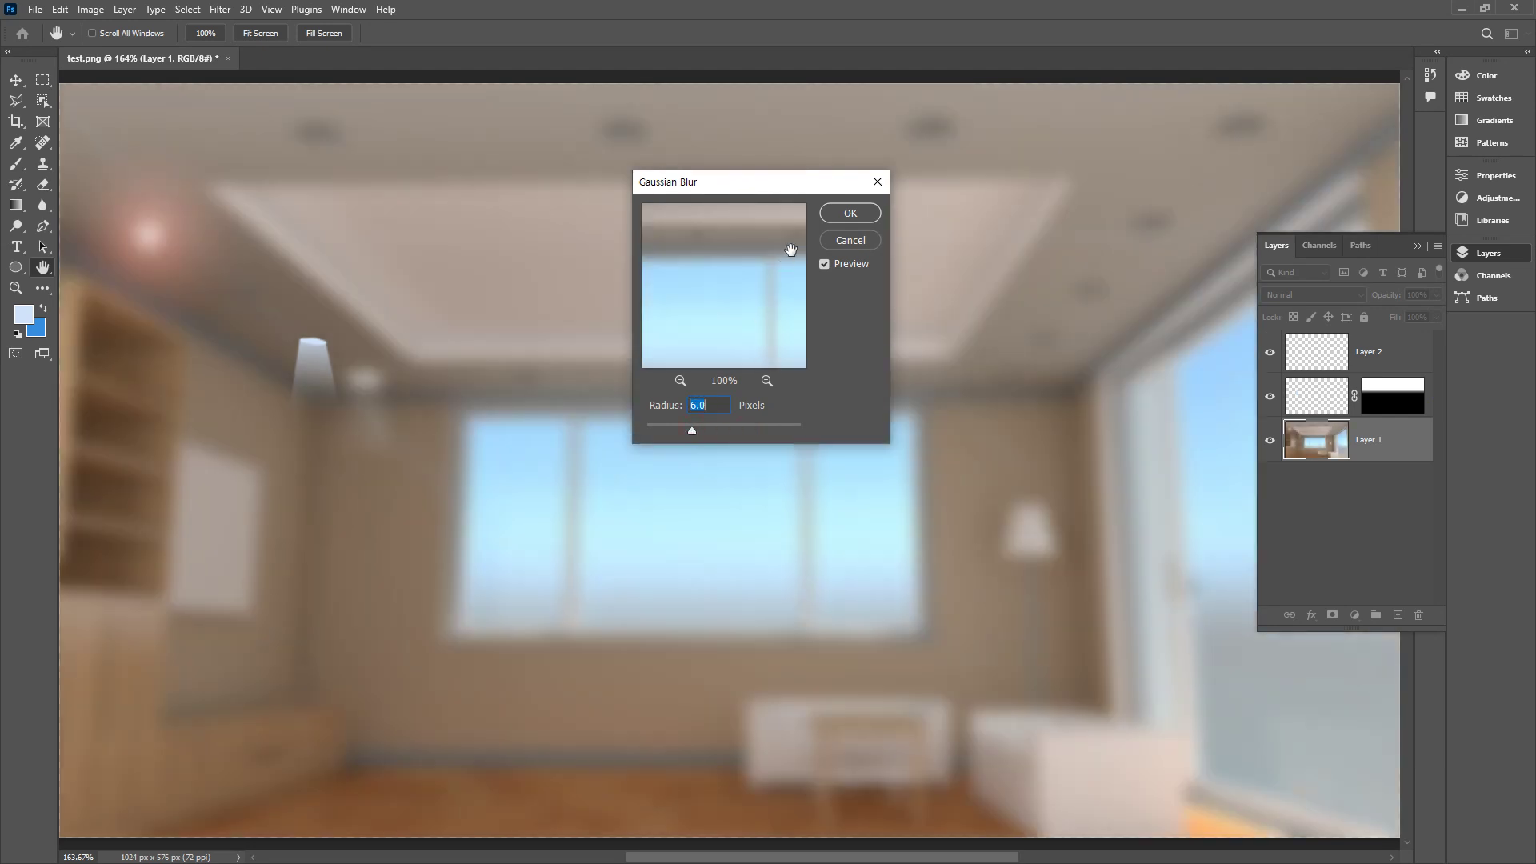
click(845, 240)
- Preview a Motion Blur on the room image at a -87° angle with a distance of 565 pixels
click(220, 10)
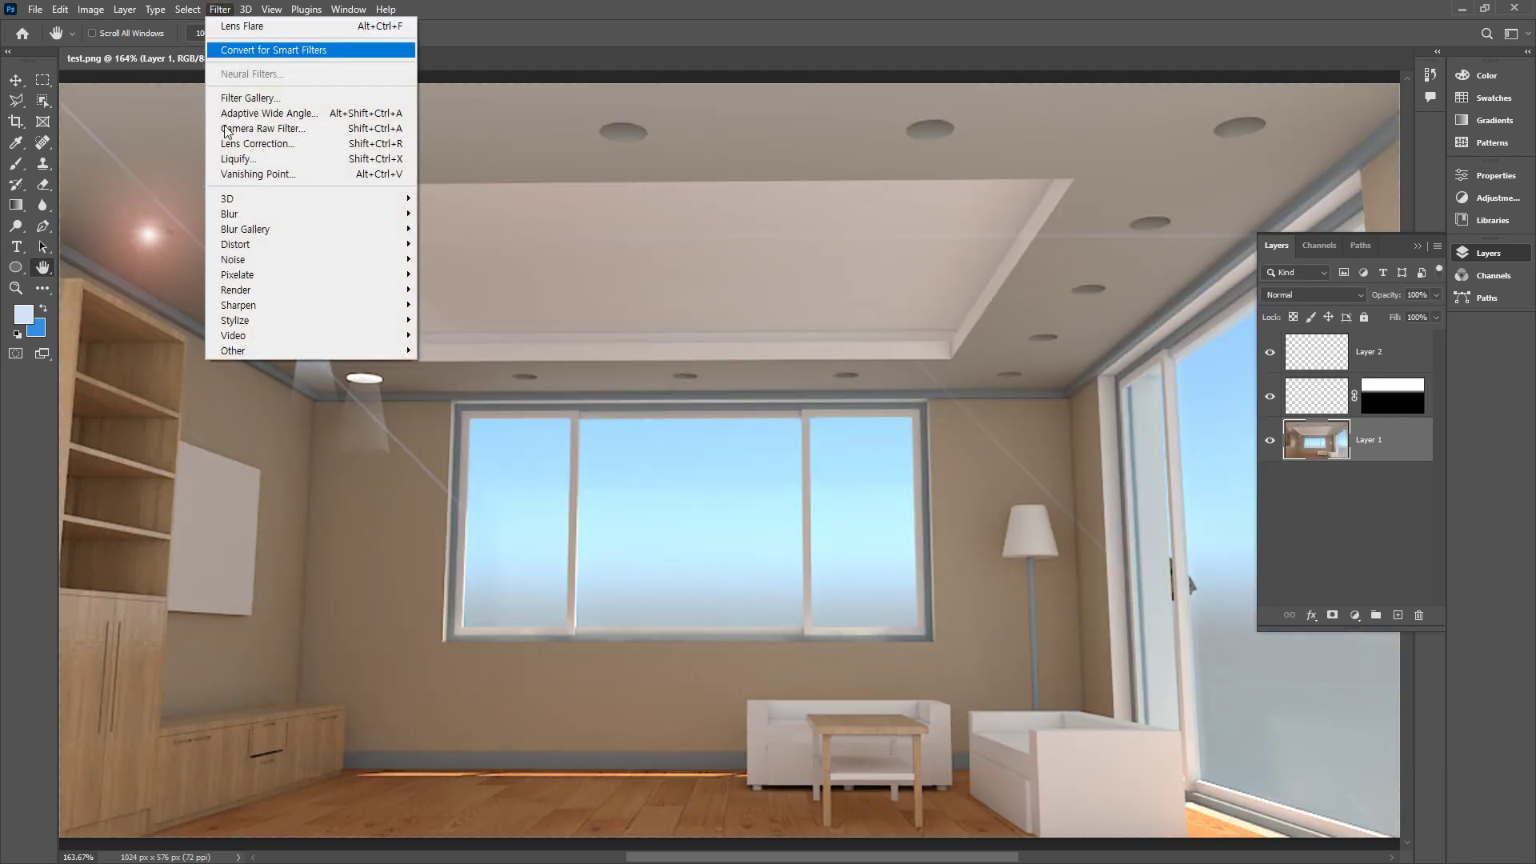
mouse_move(241, 215)
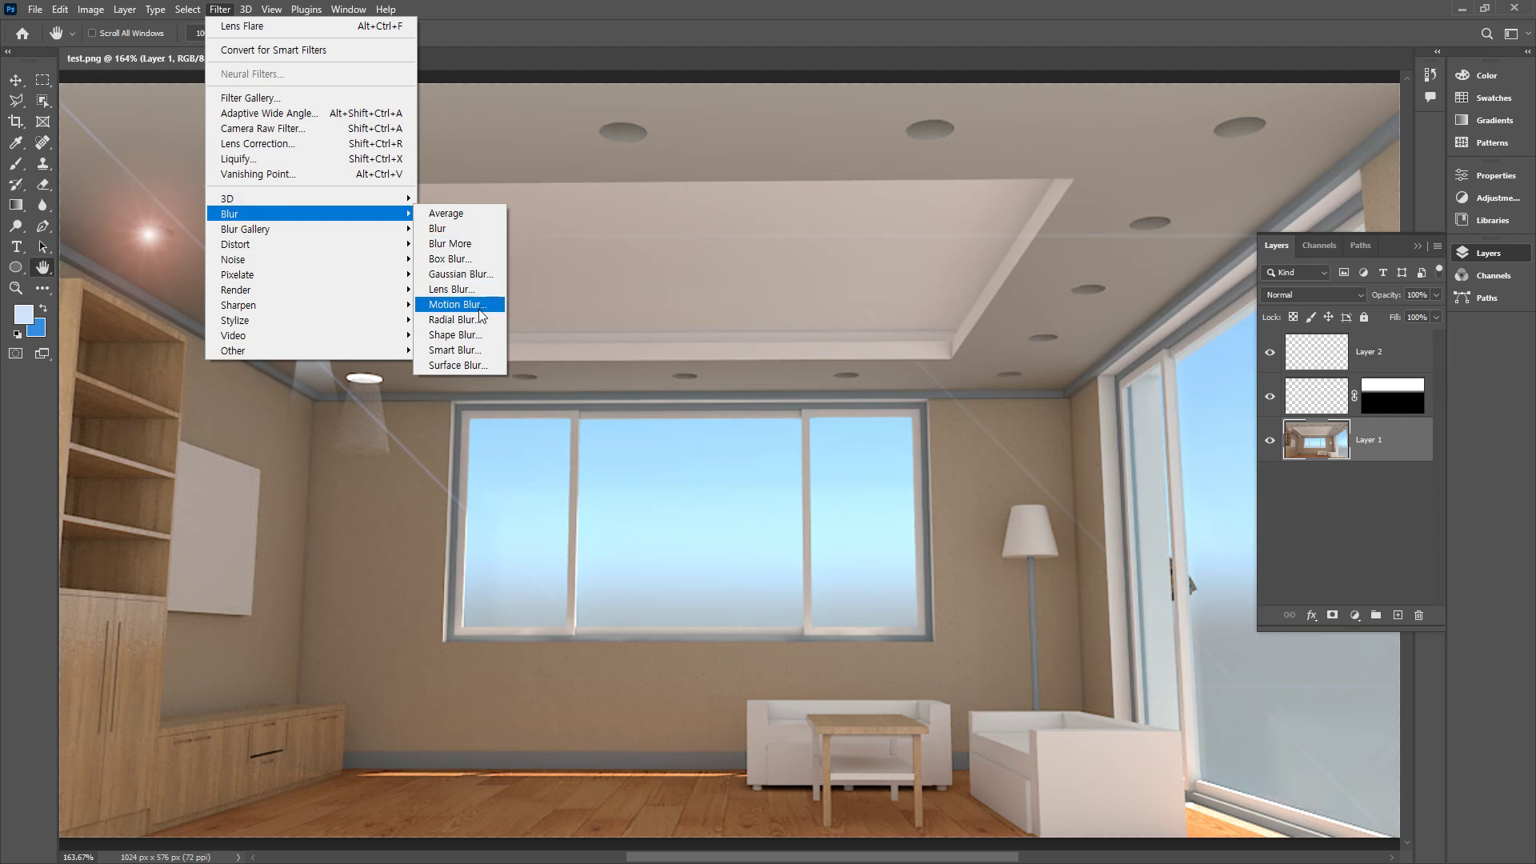
click(472, 305)
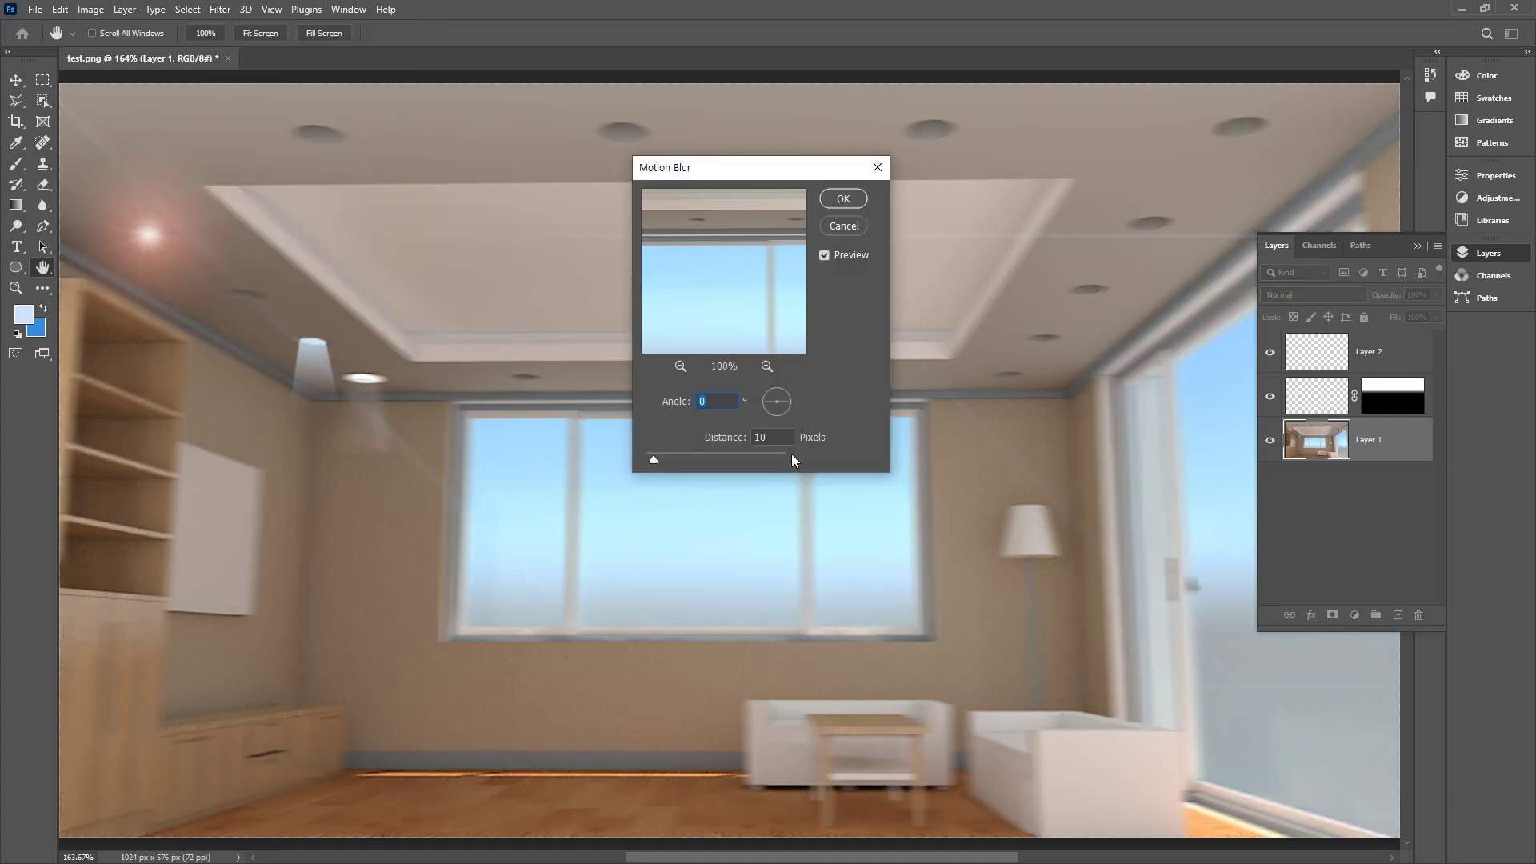
mouse_move(677, 460)
mouse_down()
mouse_move(752, 462)
mouse_move(713, 455)
mouse_move(726, 455)
mouse_up()
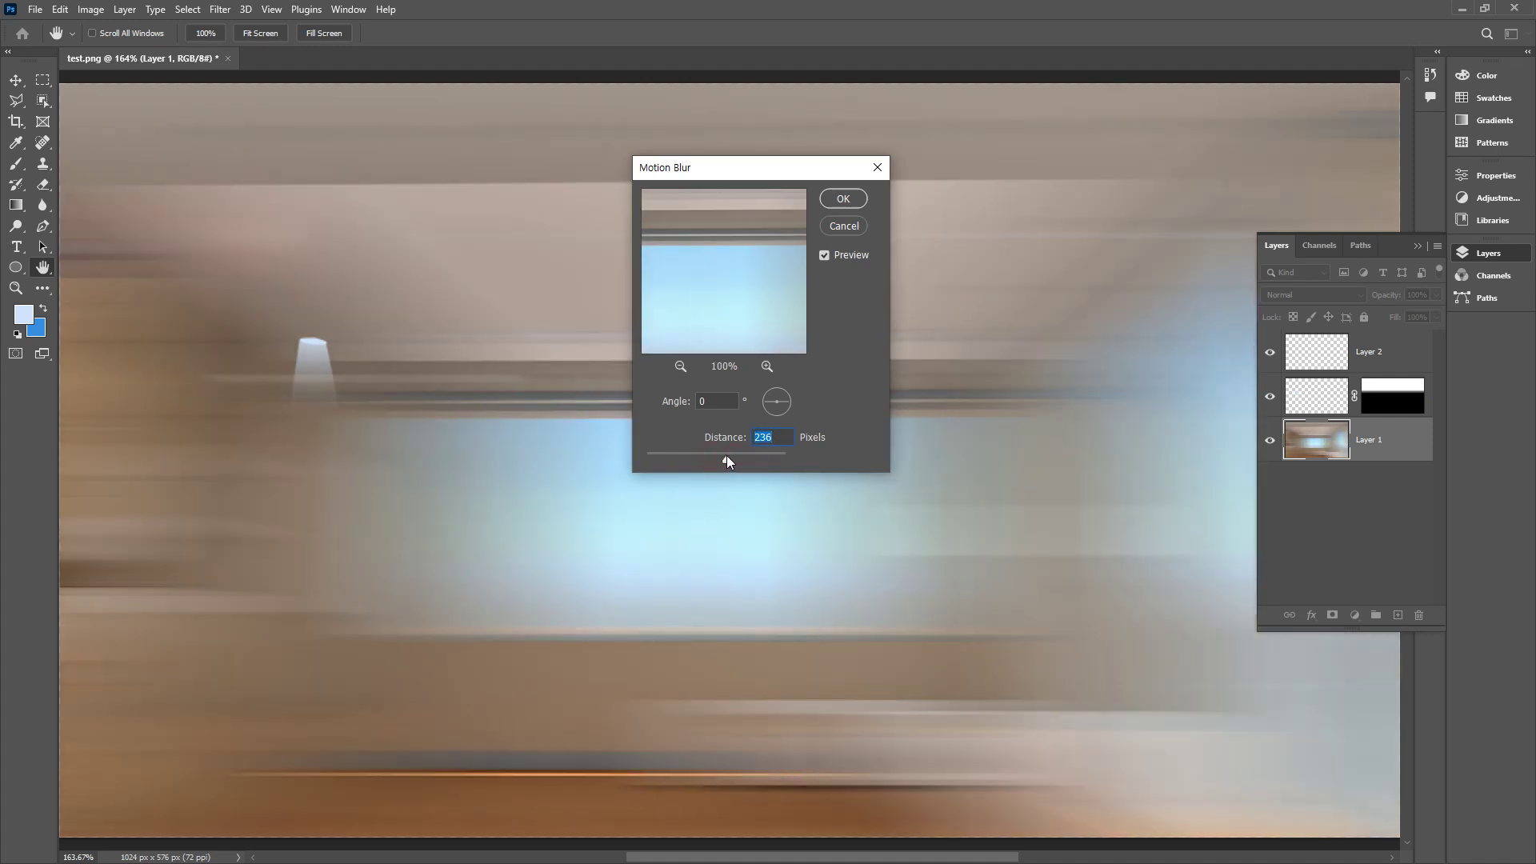
drag(782, 401, 778, 392)
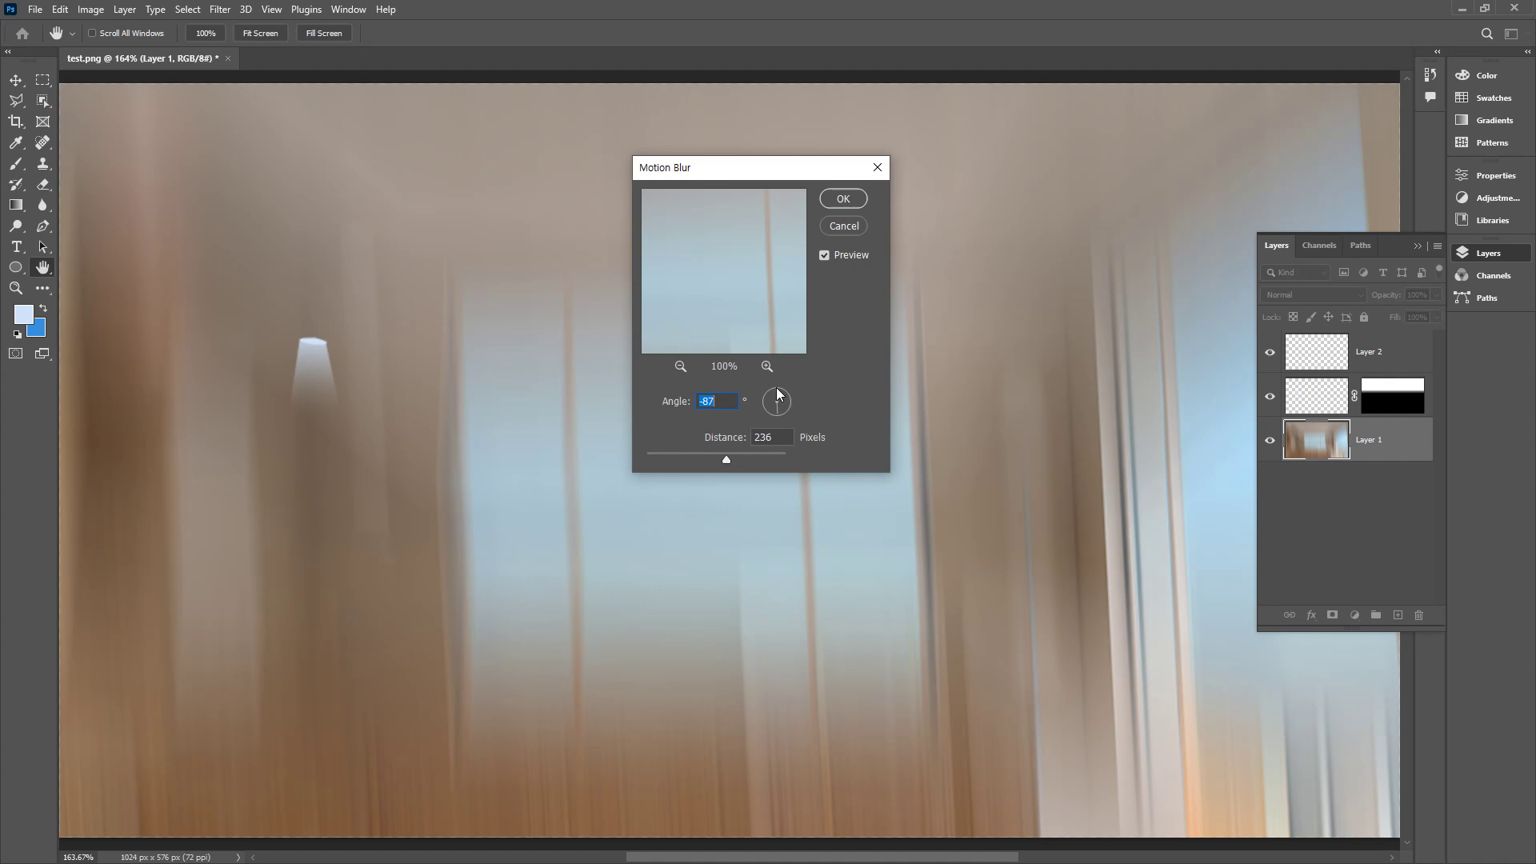
click(756, 455)
drag(752, 456, 748, 458)
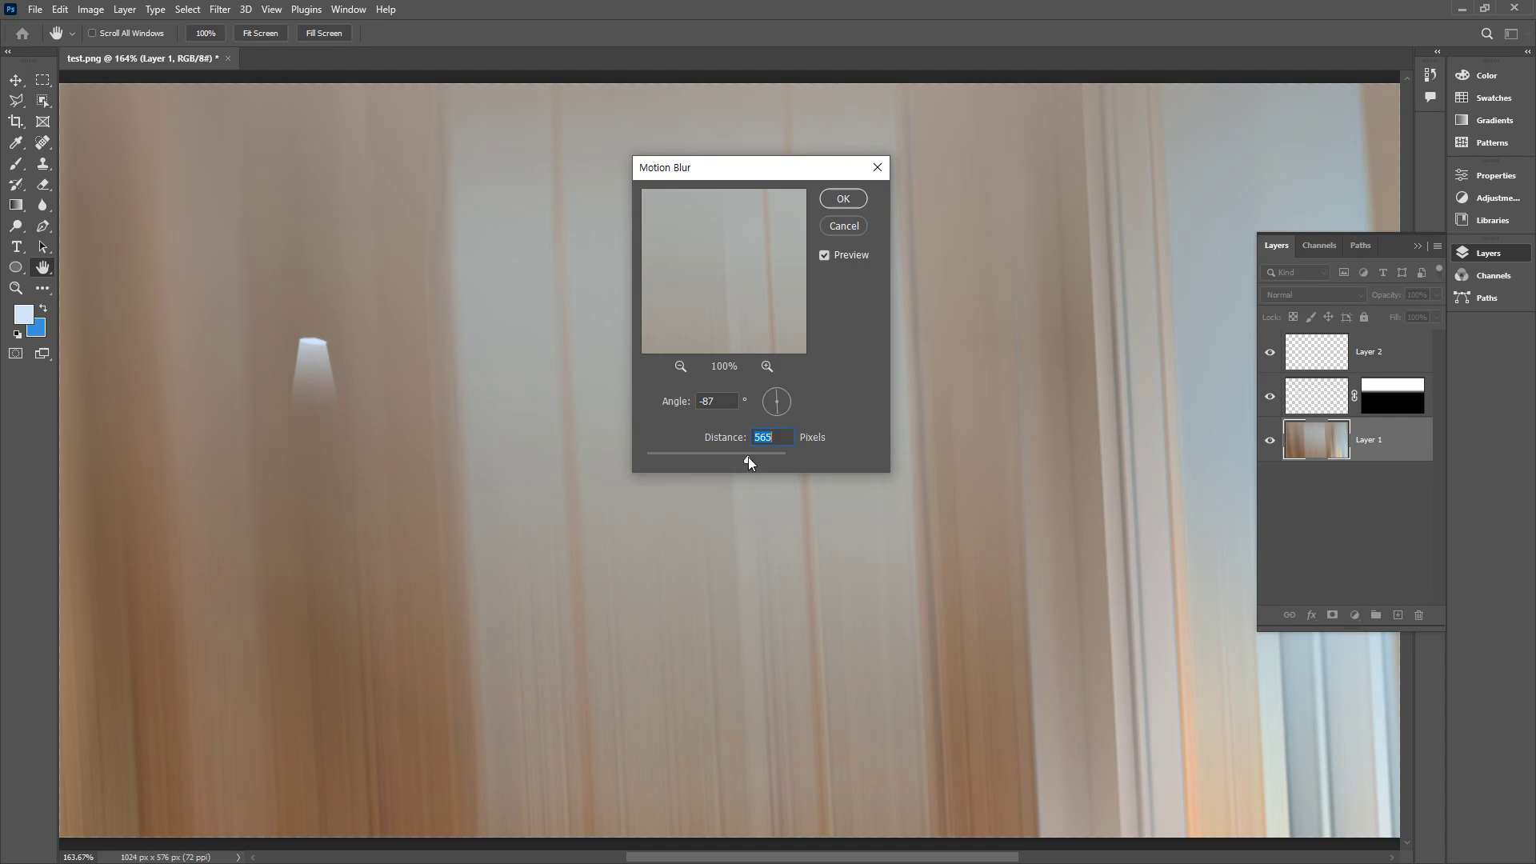
- Set the Motion Blur angle to 0°, apply the blur to the room image and undo it
double_click(705, 402)
text(0)
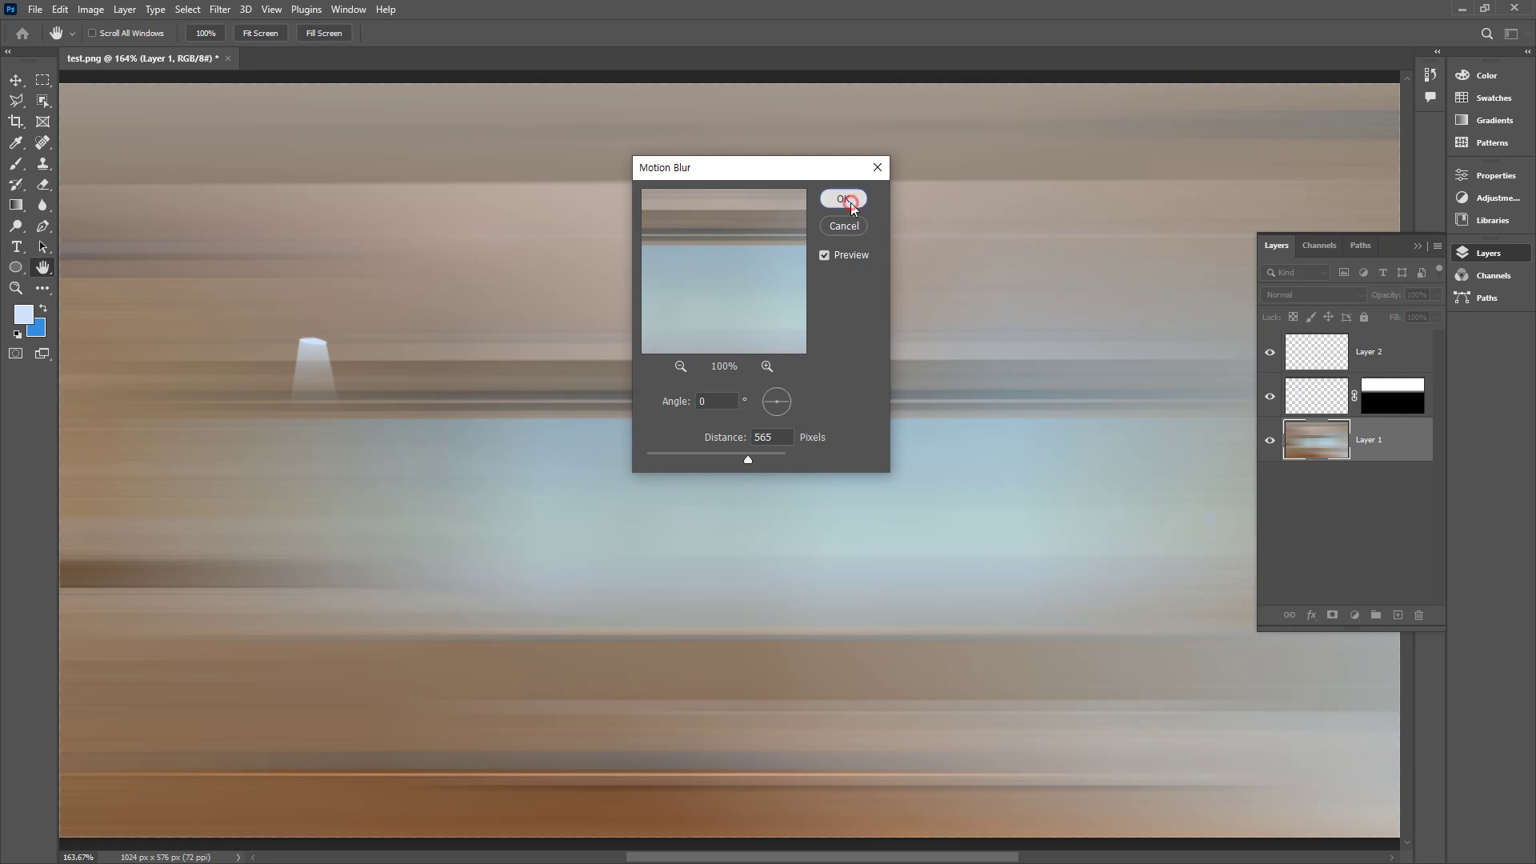
click(851, 204)
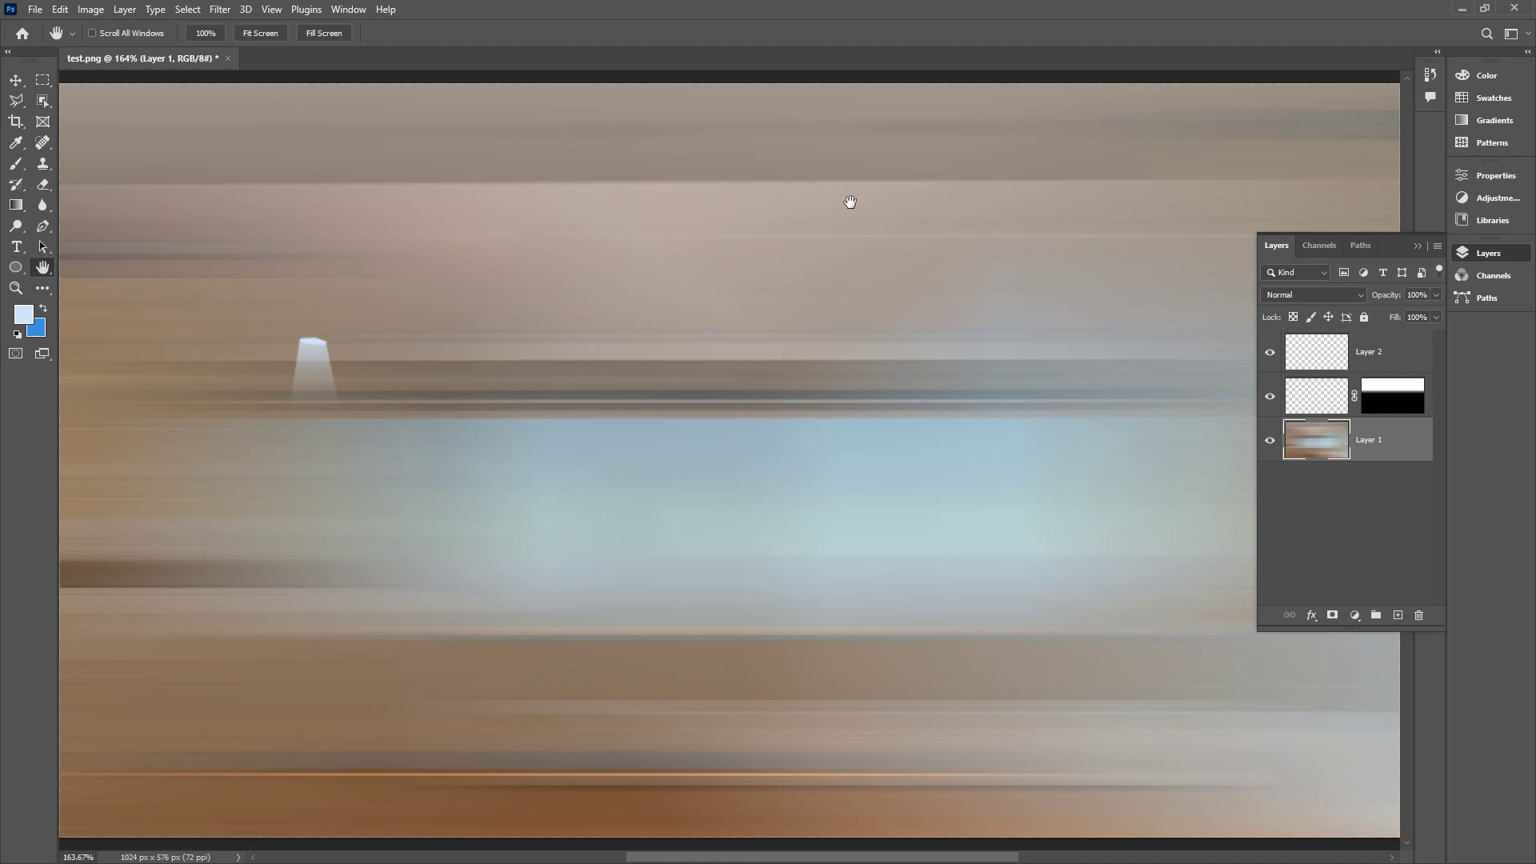
key(ctrl+z)
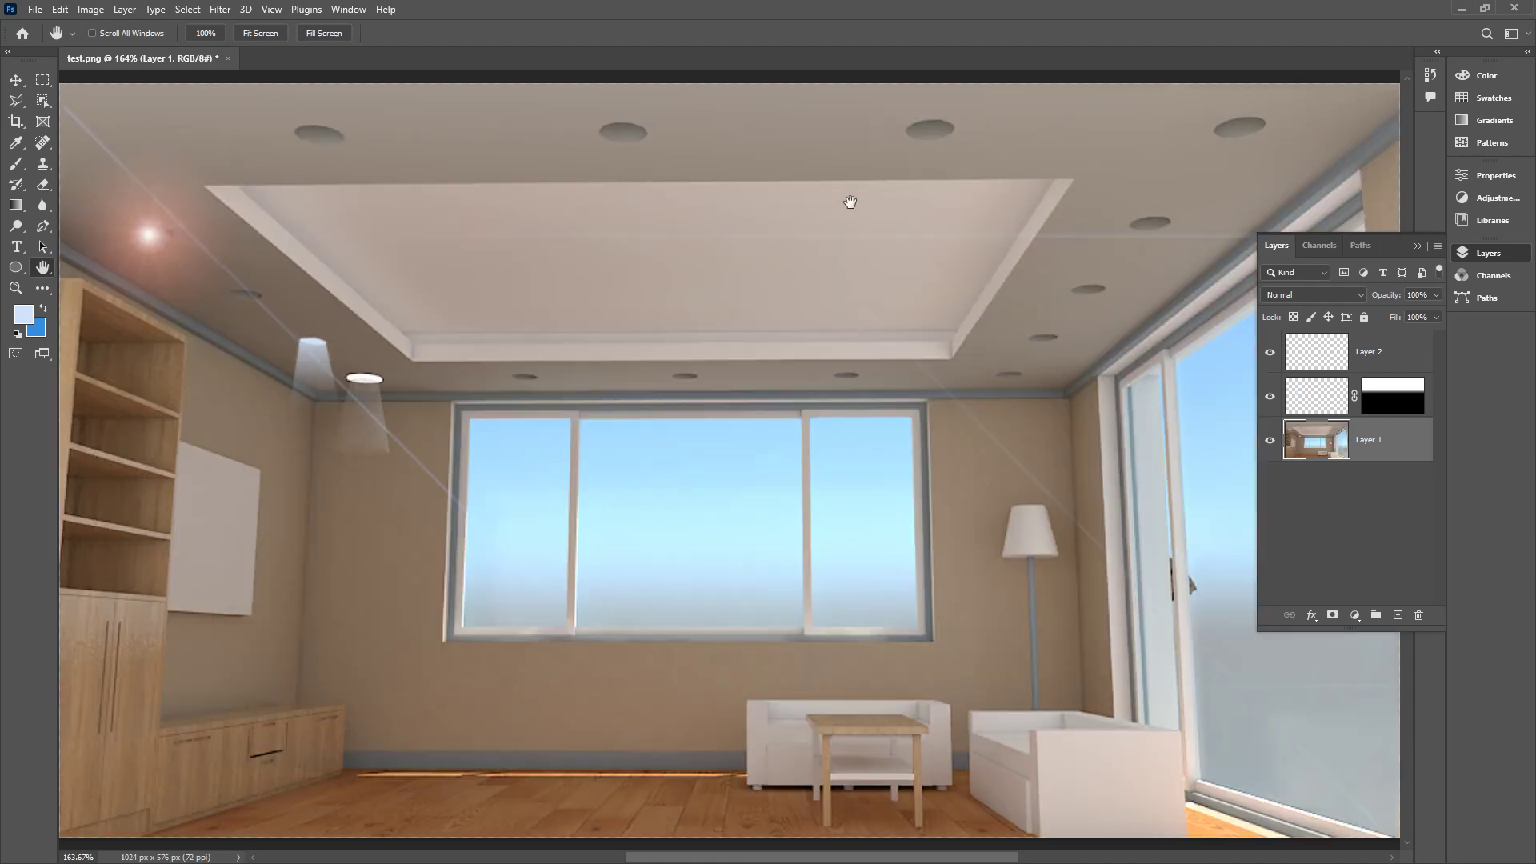
- Apply a Radial Blur with the Spin method and an amount of 38 to the room image and undo it
click(218, 9)
click(283, 235)
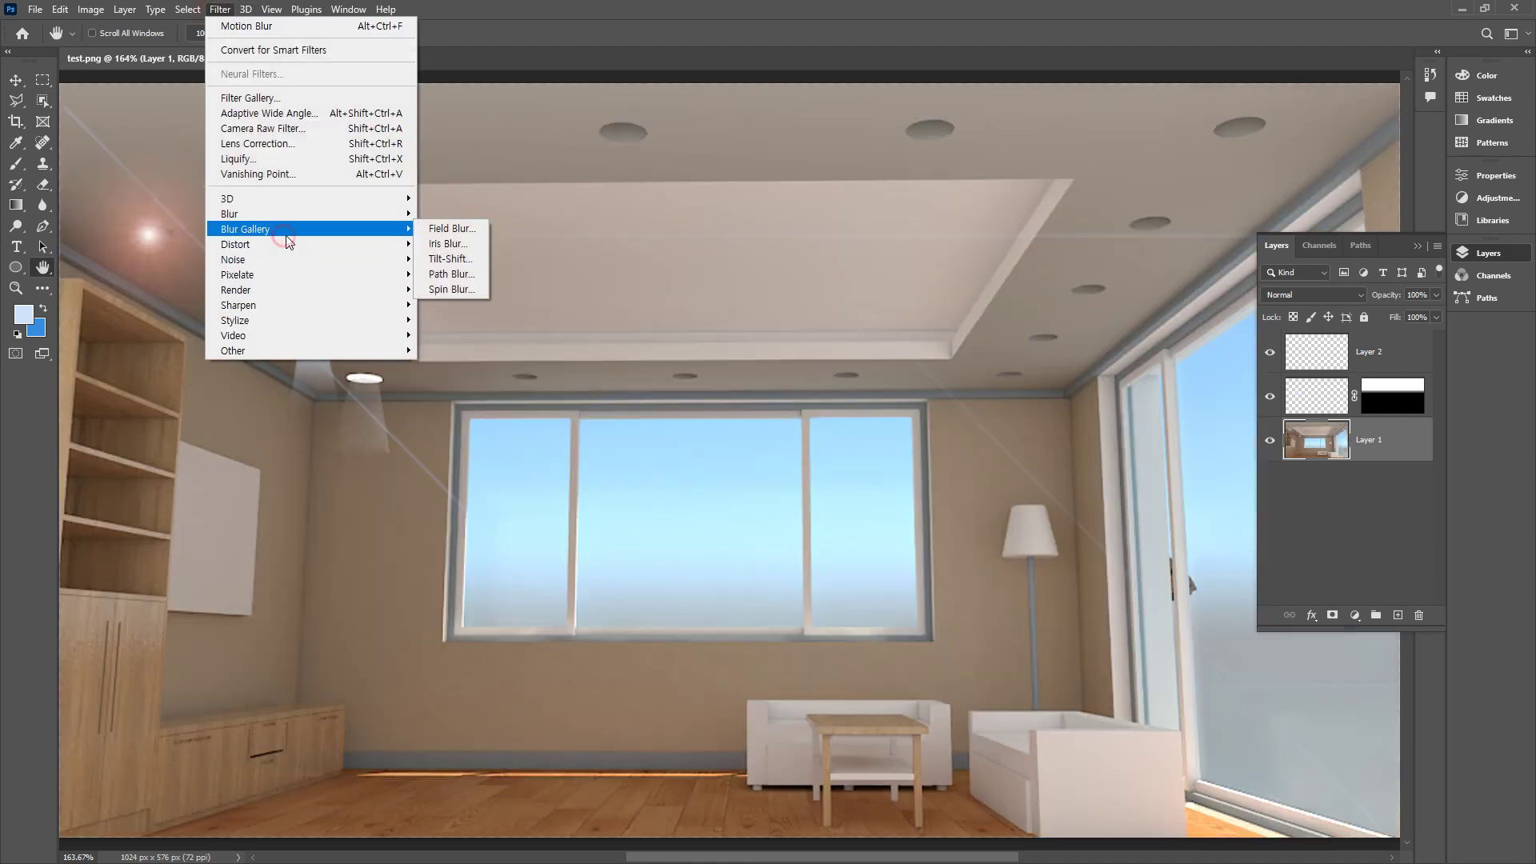
click(312, 214)
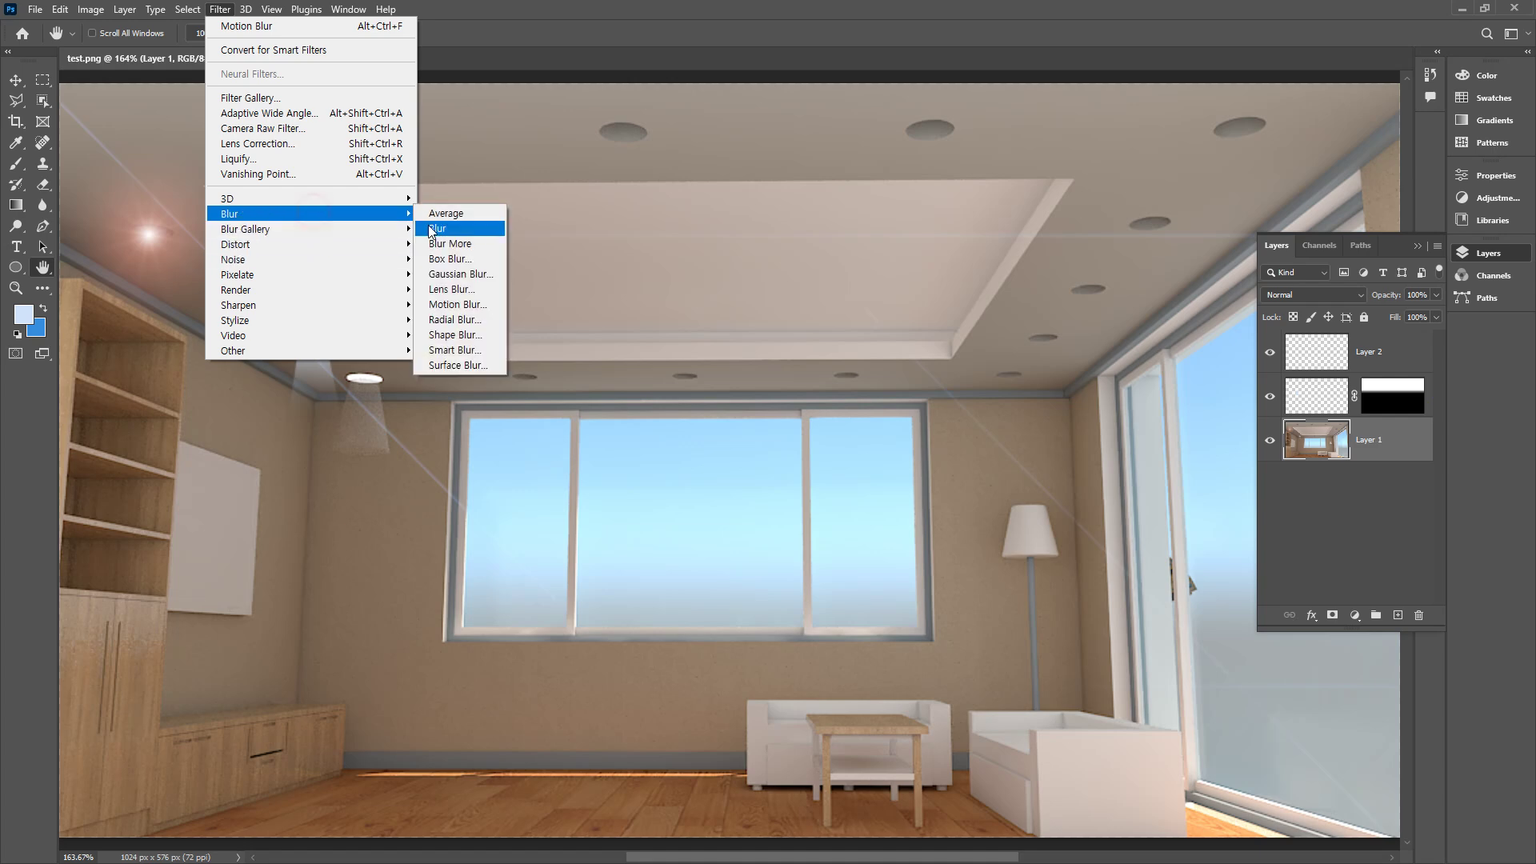
click(481, 319)
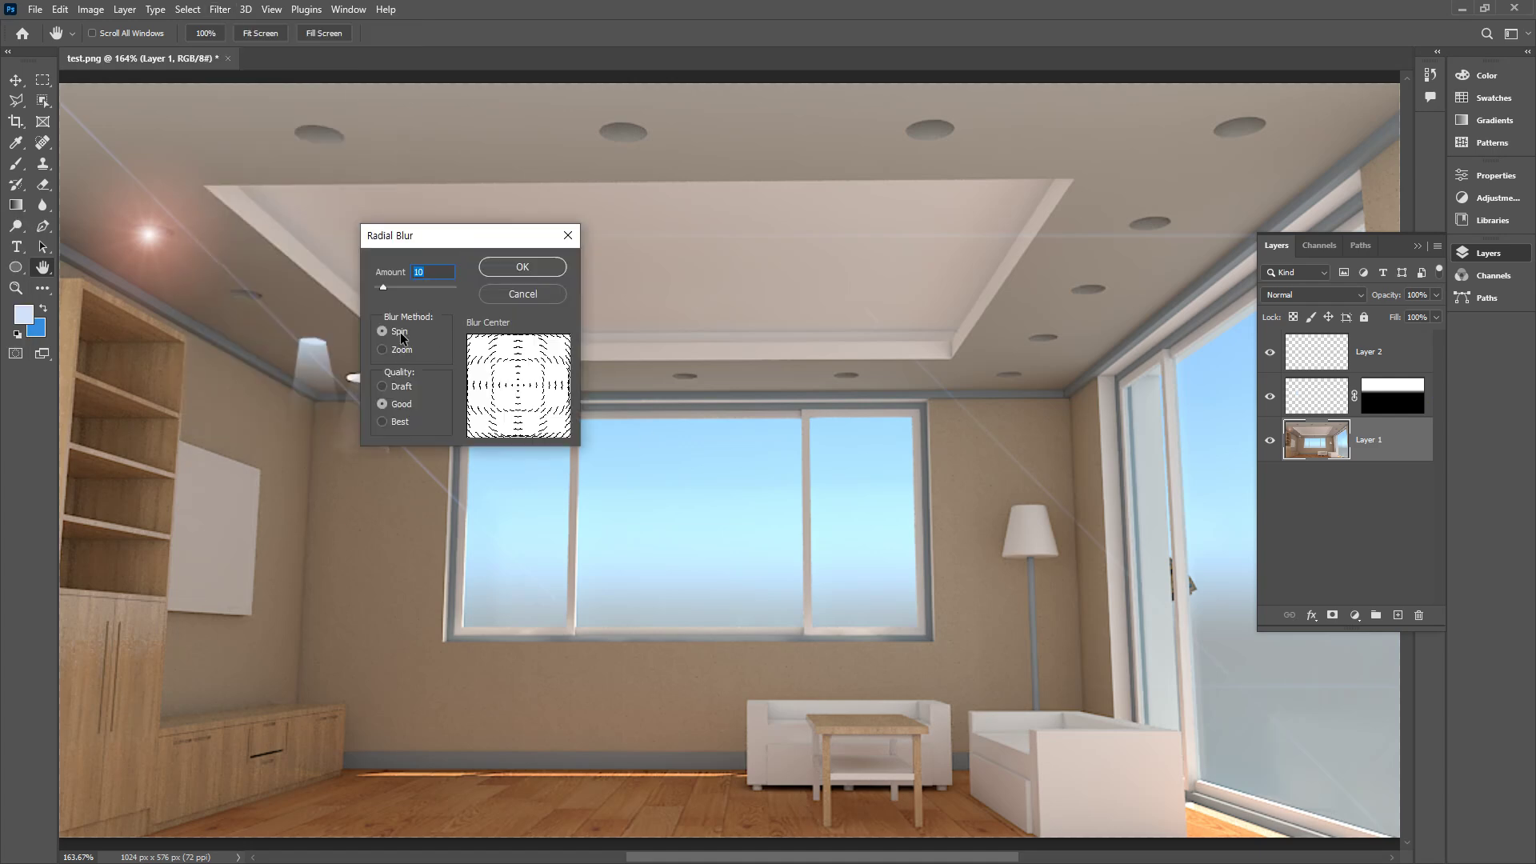
click(402, 352)
click(400, 332)
drag(384, 287, 405, 287)
click(520, 267)
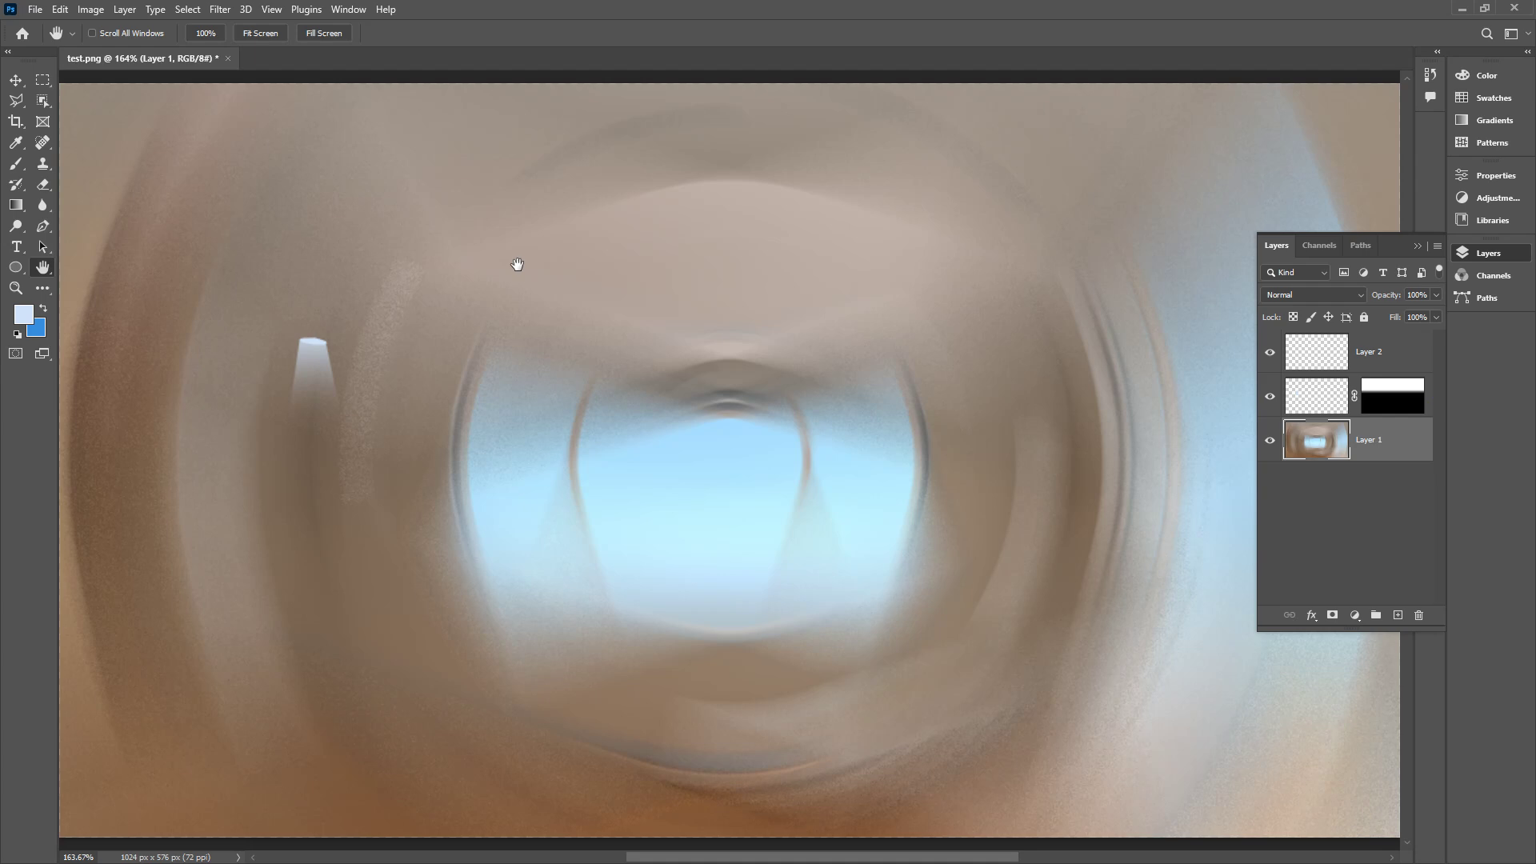
key(ctrl+z)
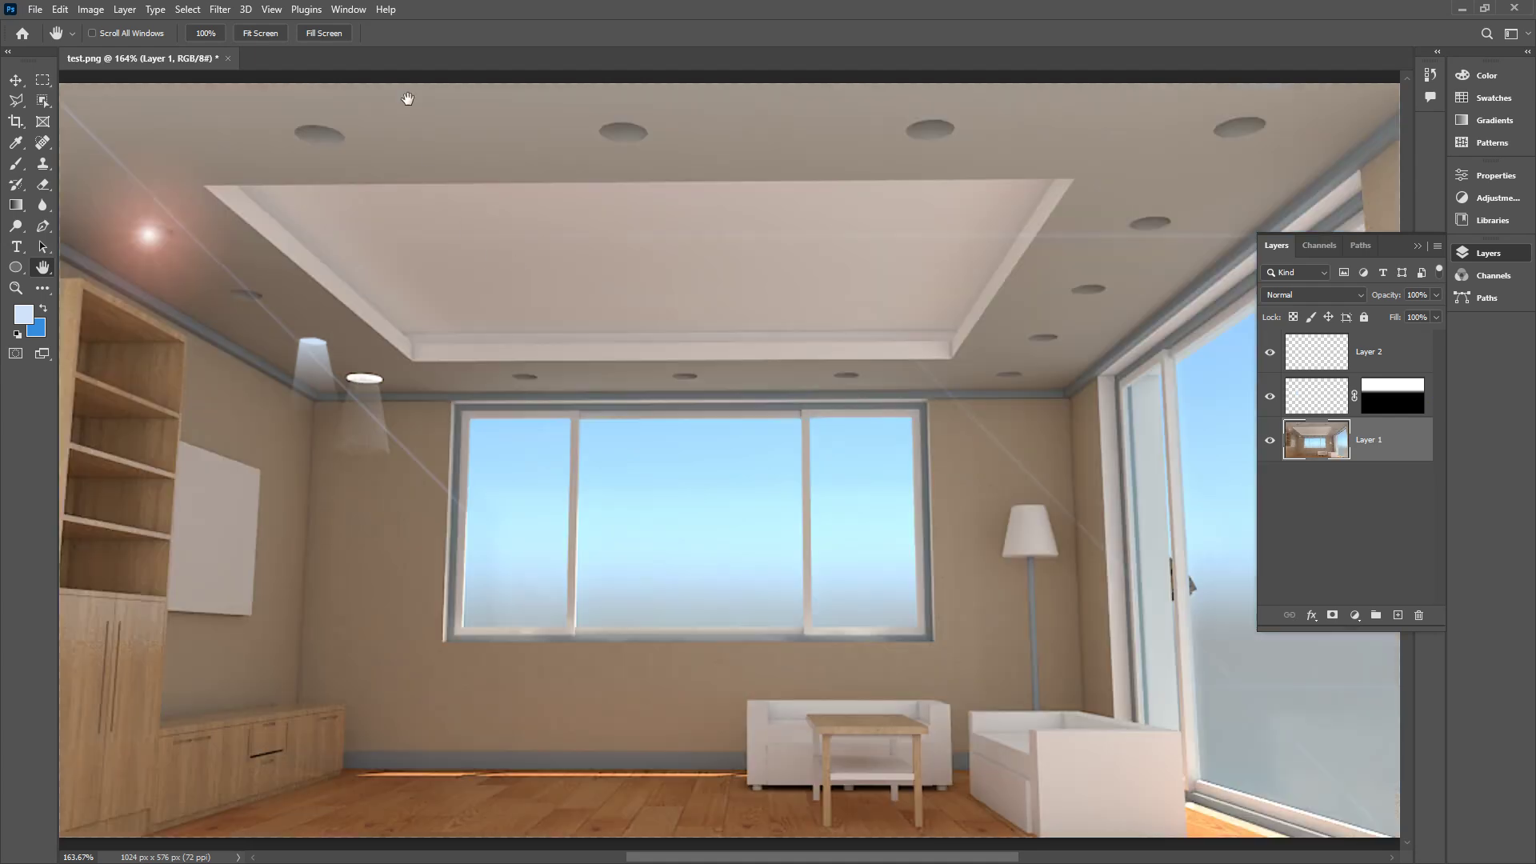
- Apply a Radial Blur with the Zoom method to the room image, and undo both the blur and the lens flare
click(220, 9)
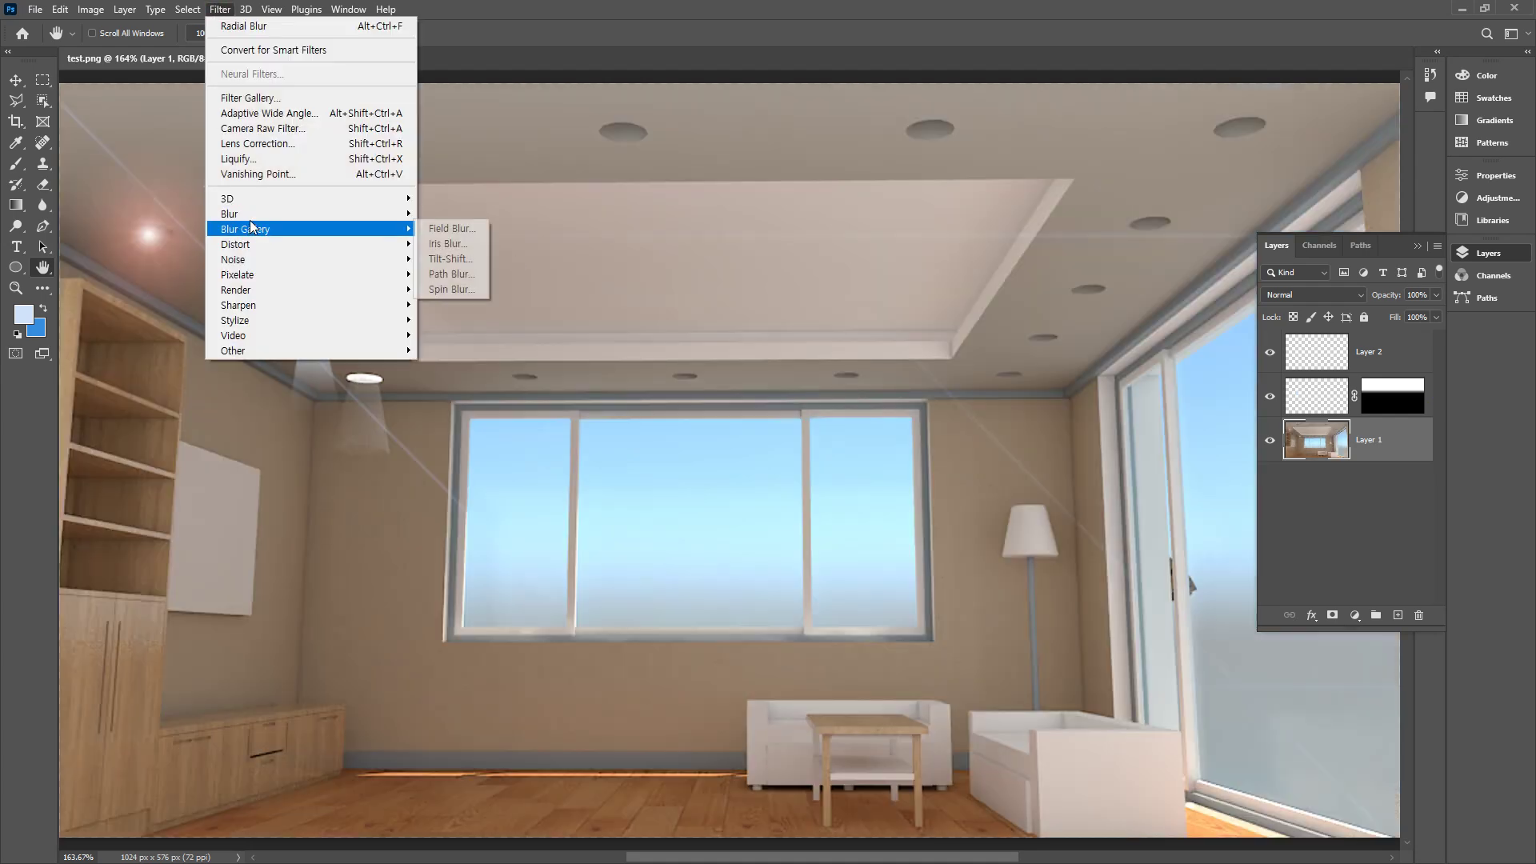
mouse_move(240, 213)
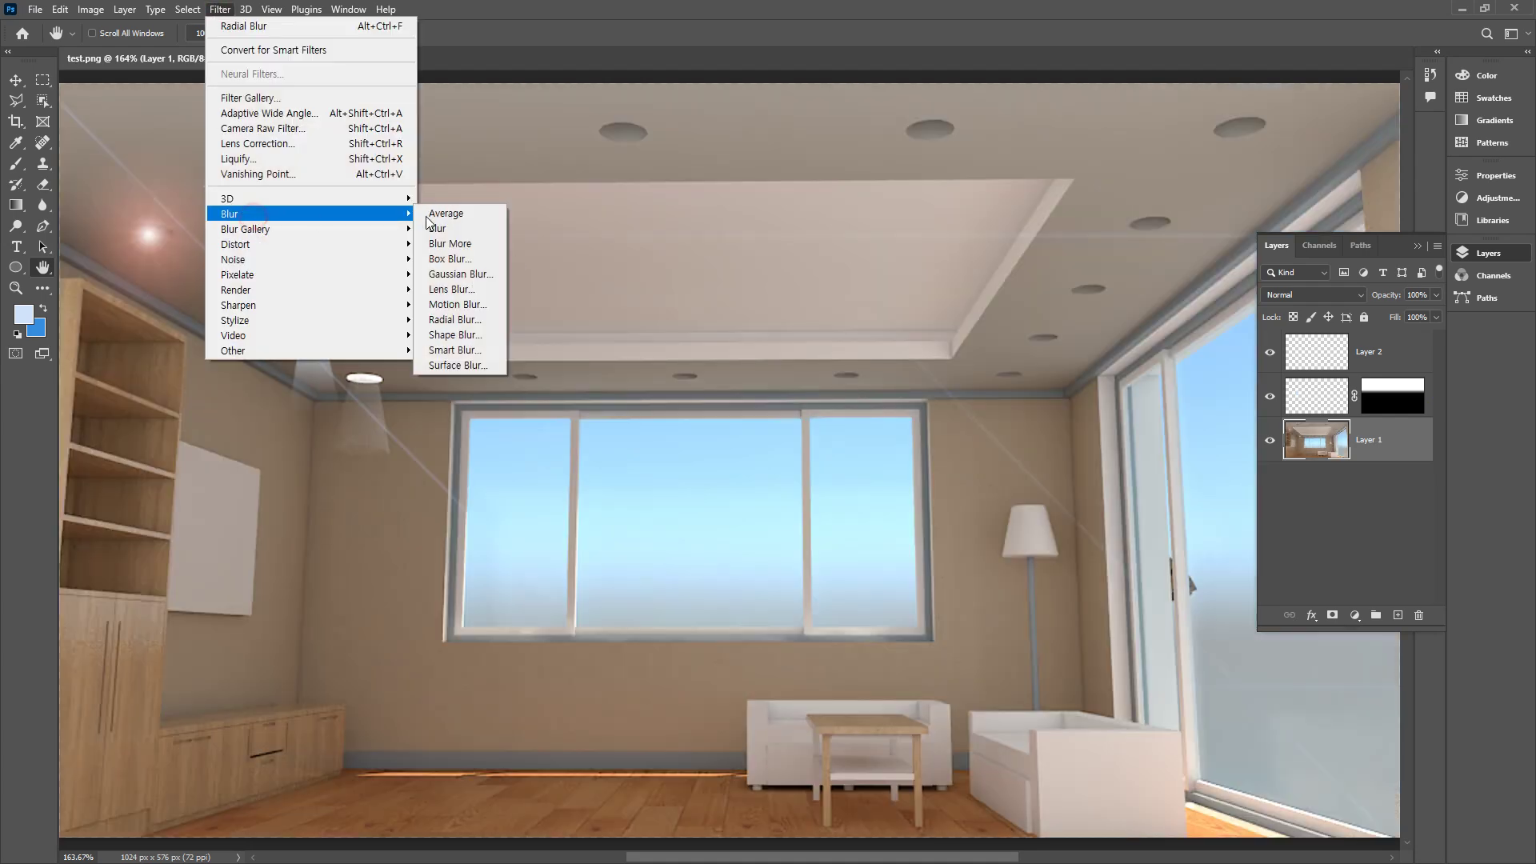
click(478, 320)
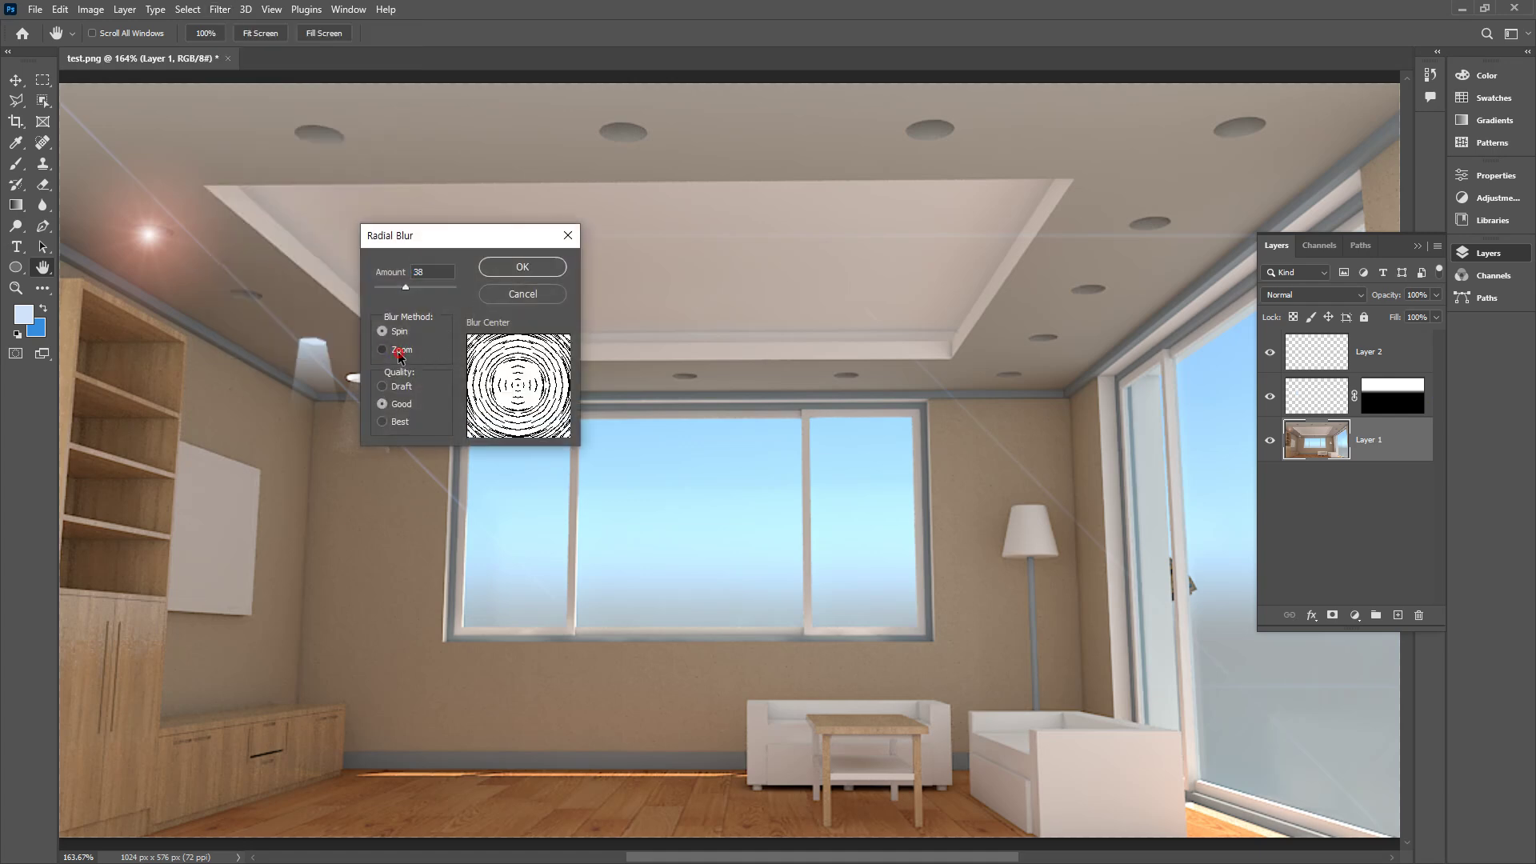
click(397, 350)
drag(427, 295, 432, 293)
click(516, 270)
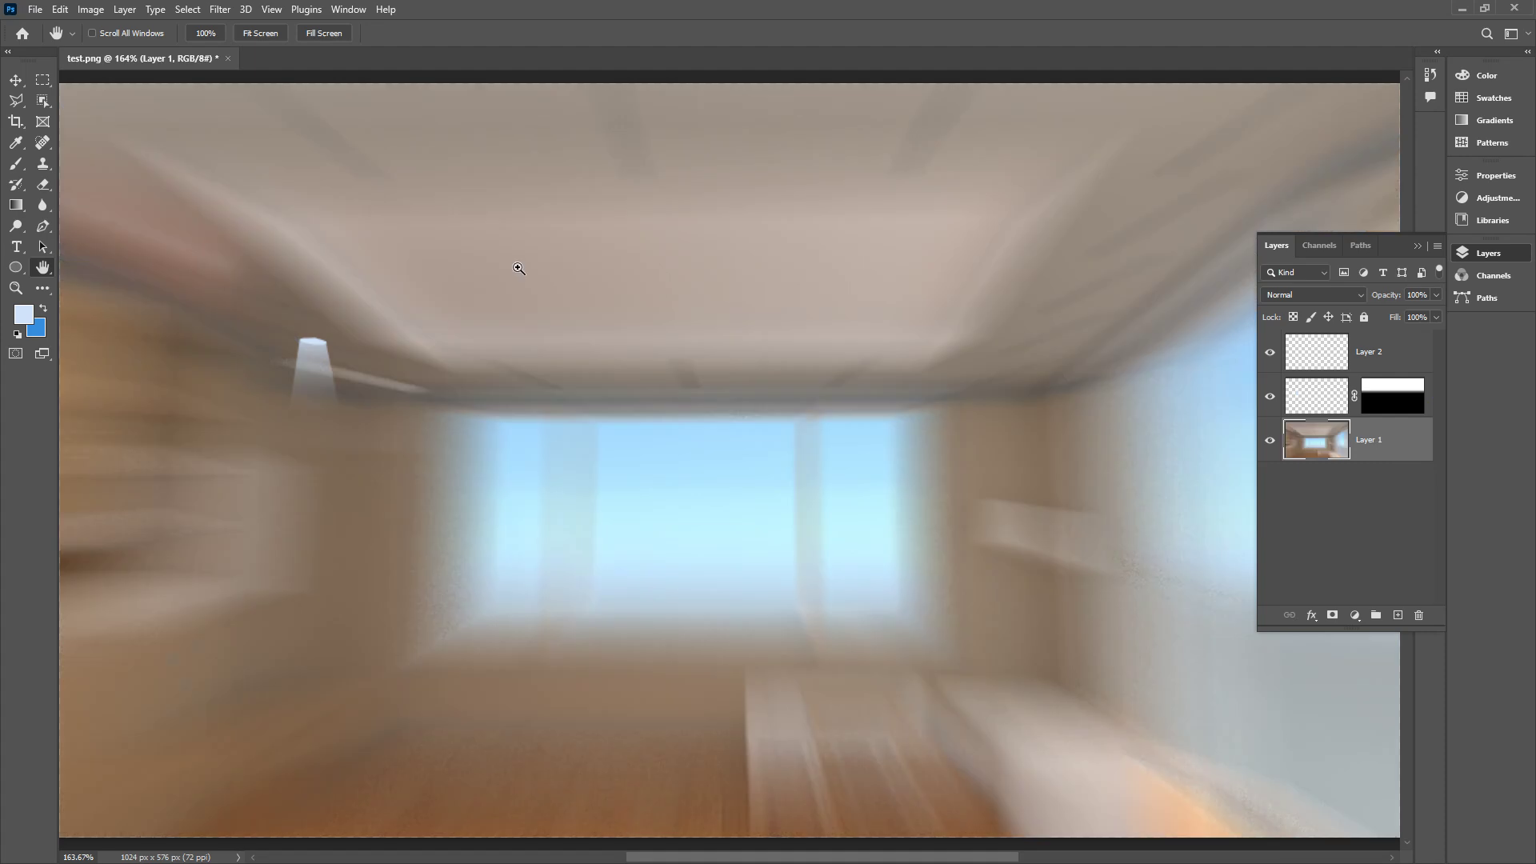
key(ctrl+z)
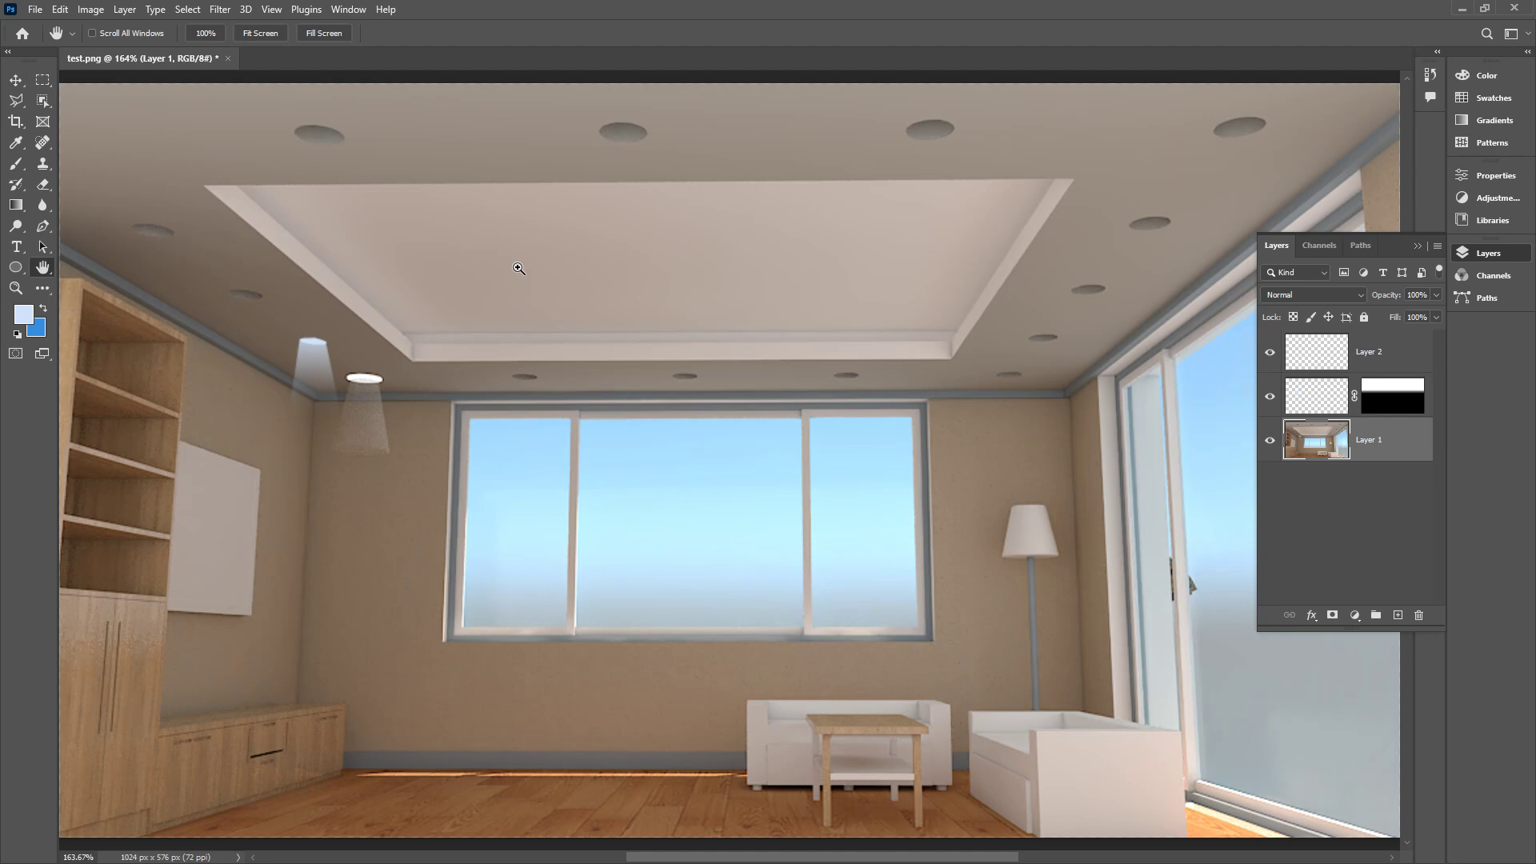
- Turn on the CMYK proof colours view for the room image
key(ctrl+y)
key(ctrl+y)
key(ctrl+y)
- Reapply the Radial Blur with its existing settings to the room image and undo it
click(219, 10)
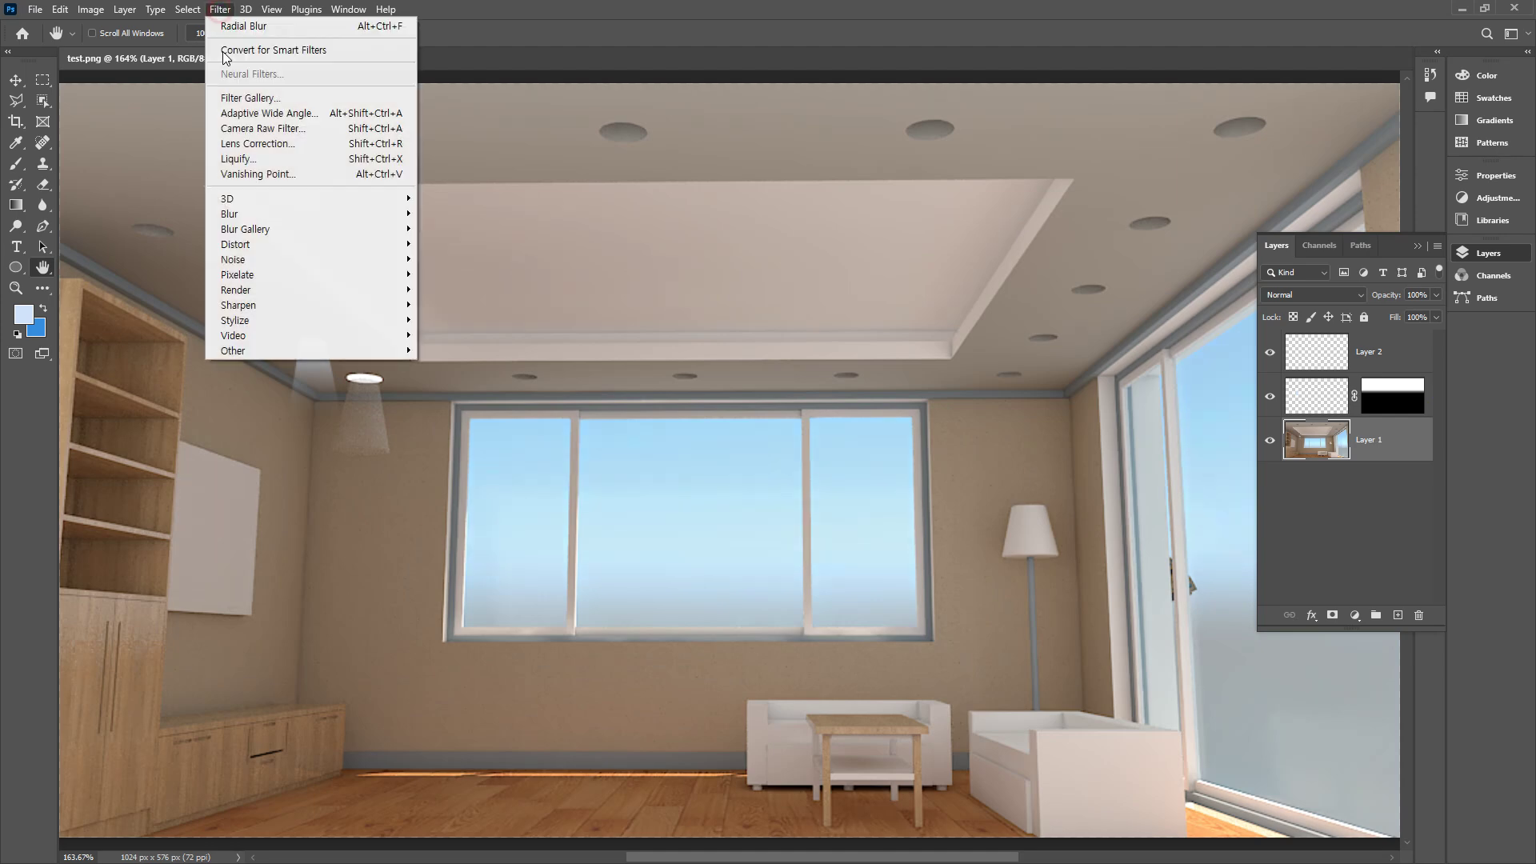
mouse_move(276, 215)
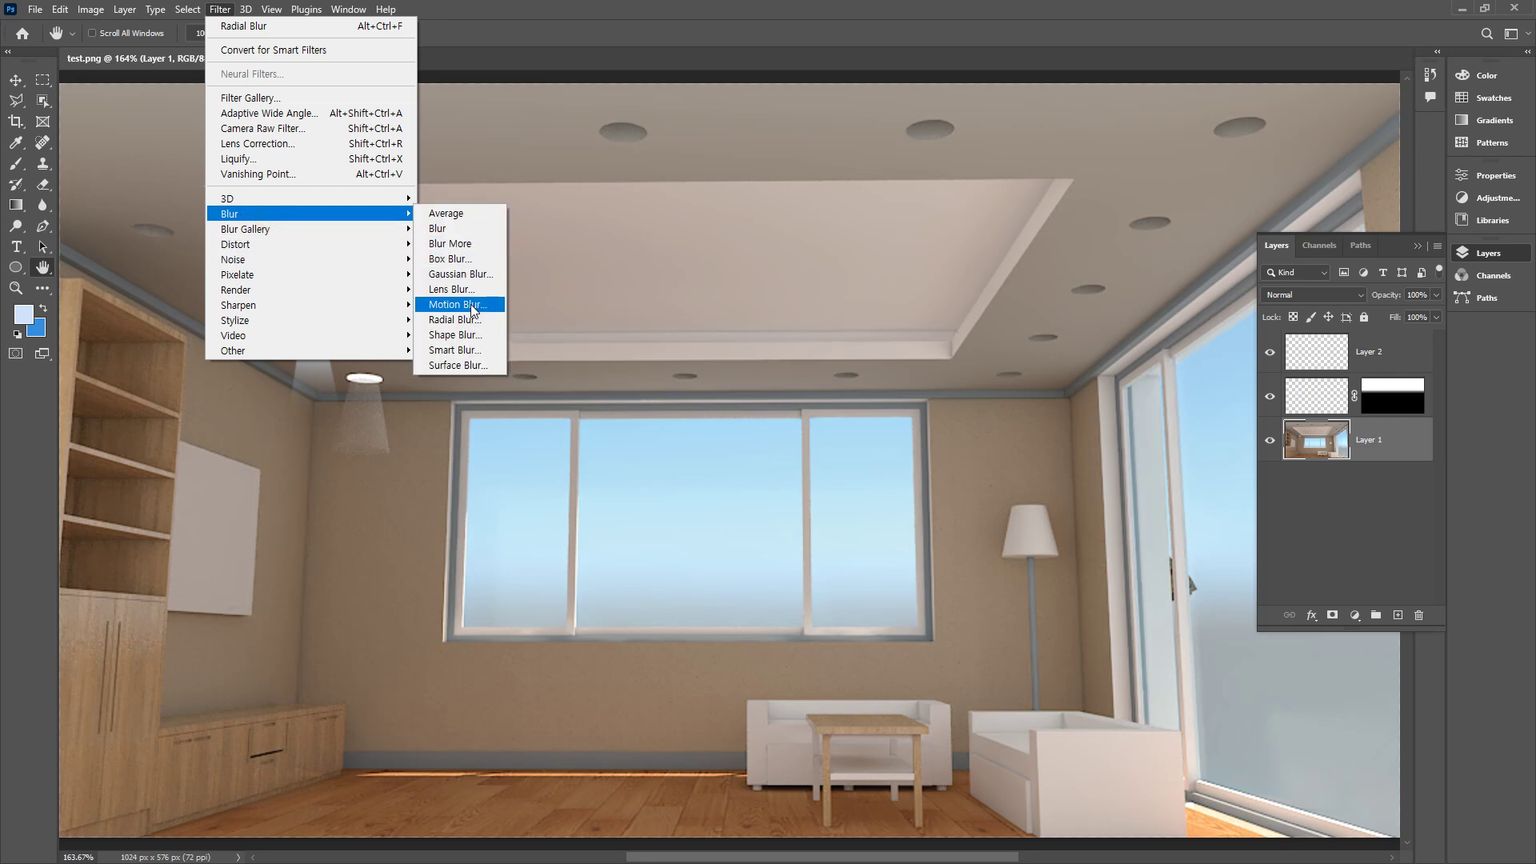
click(466, 326)
click(534, 269)
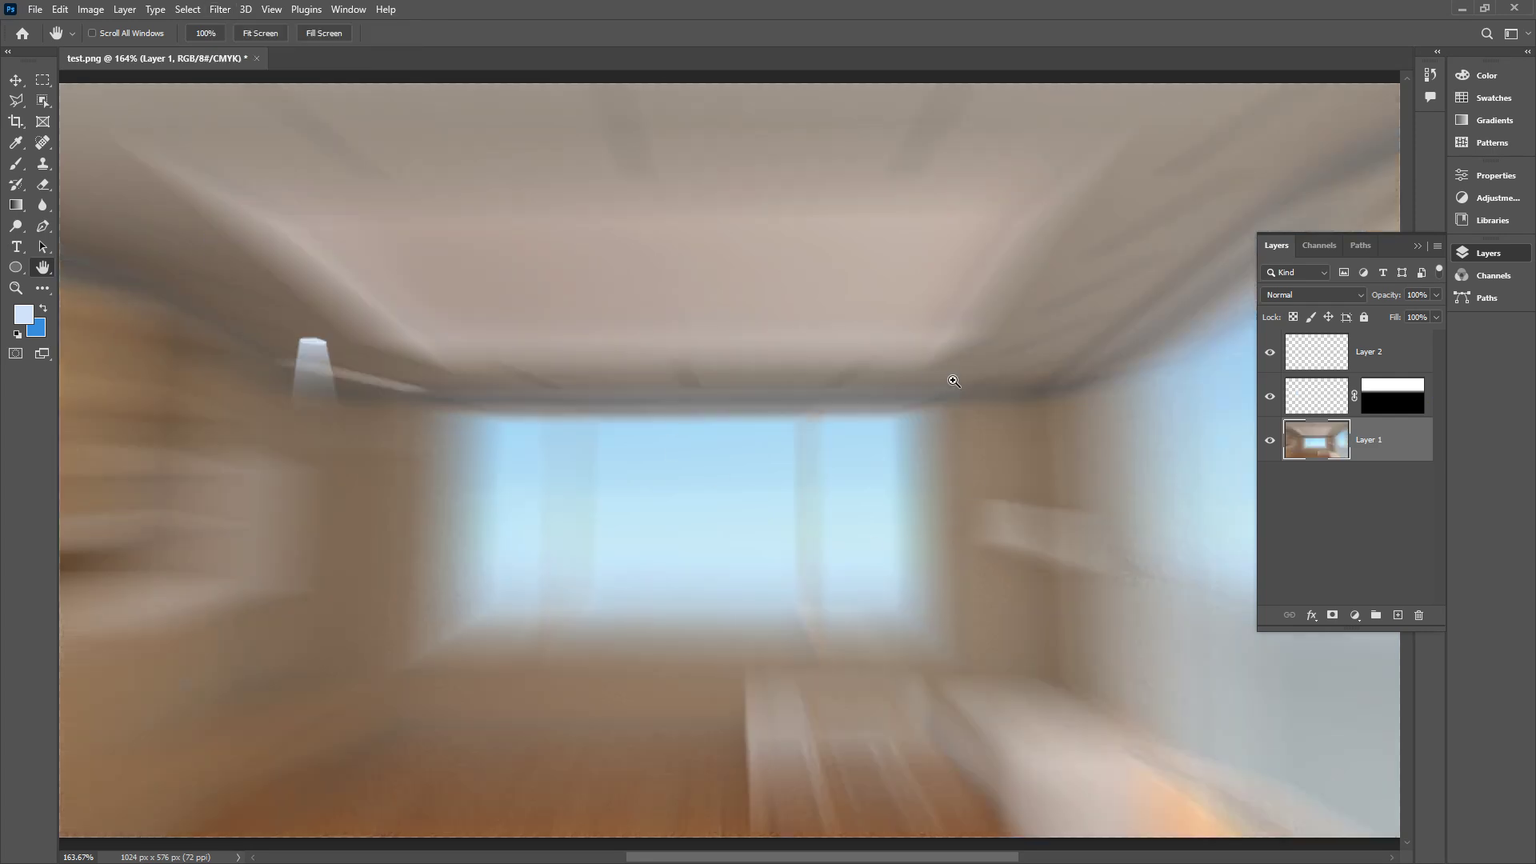
key(ctrl+z)
- Turn on the gamut warning and apply the Sharpen Edges filter to the room image
key(ctrl+shift+y)
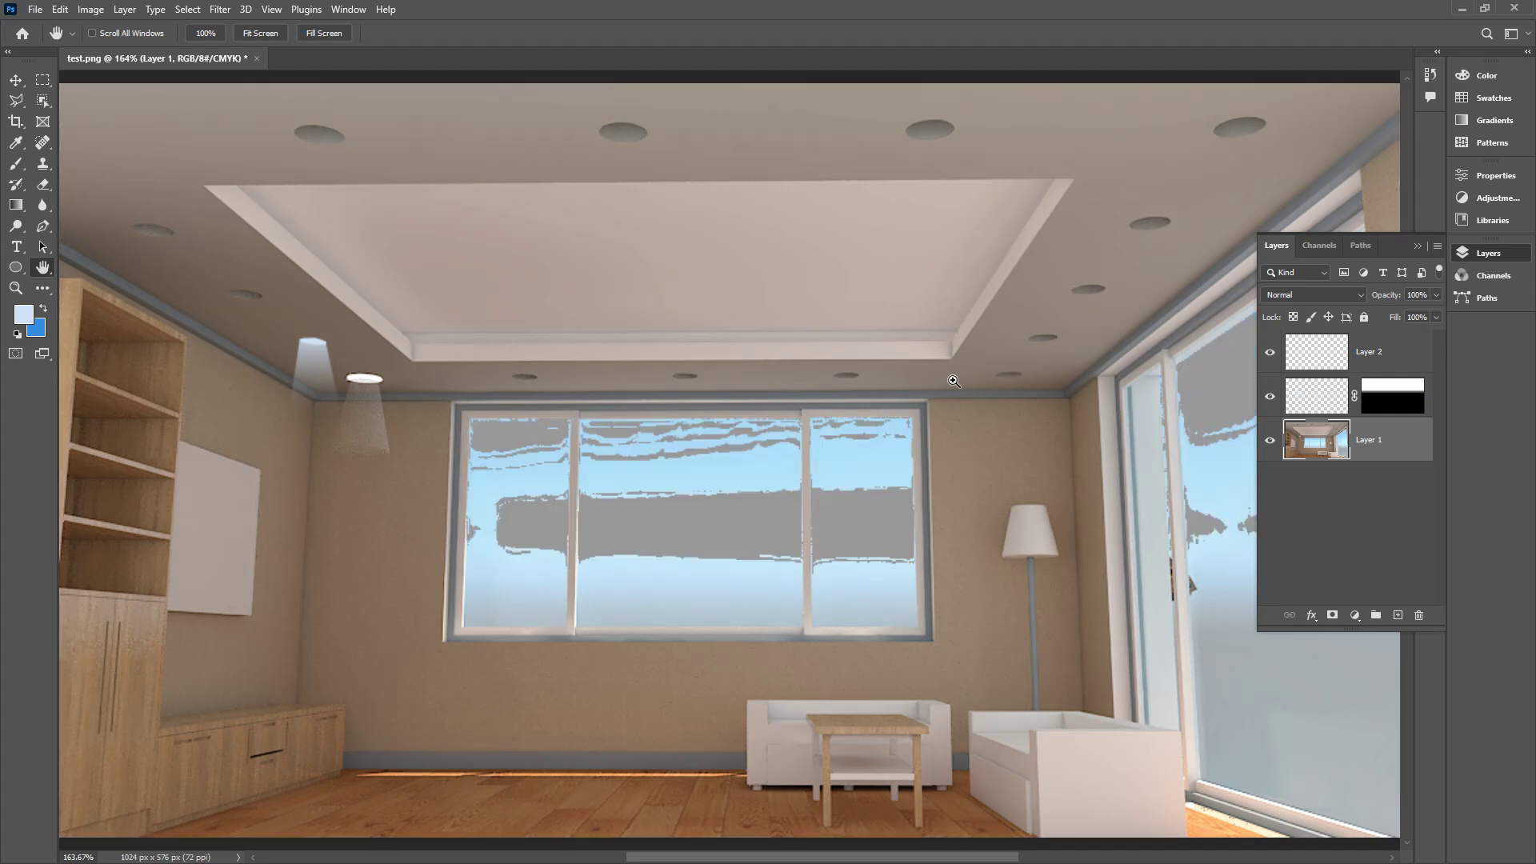
click(220, 8)
mouse_move(302, 304)
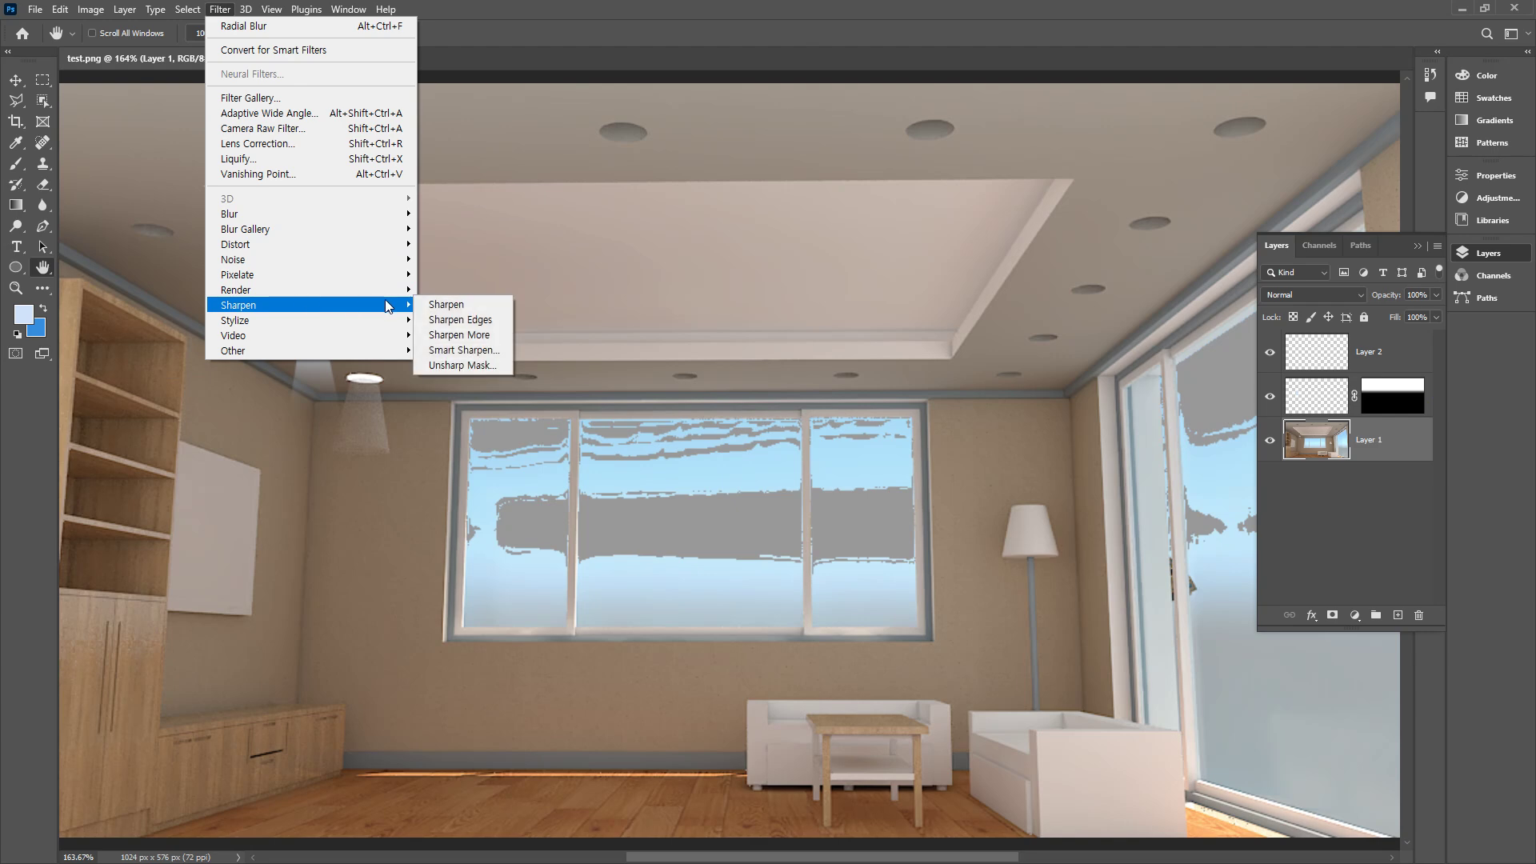
click(481, 320)
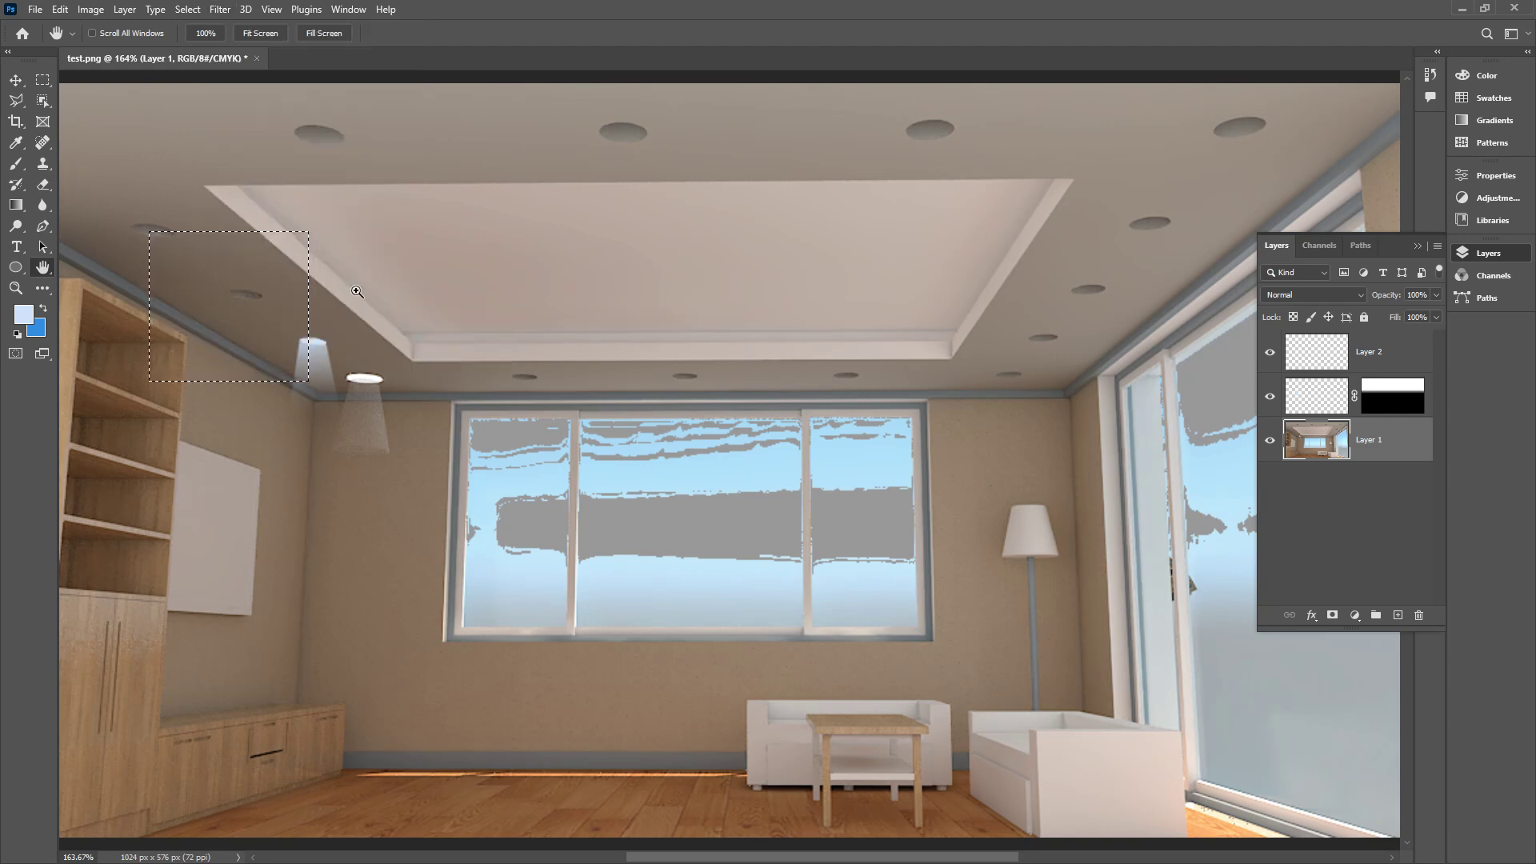
- Start the Smart Sharpen filter on the room image and enlarge its preview to 300% around a recessed ceiling light
click(220, 9)
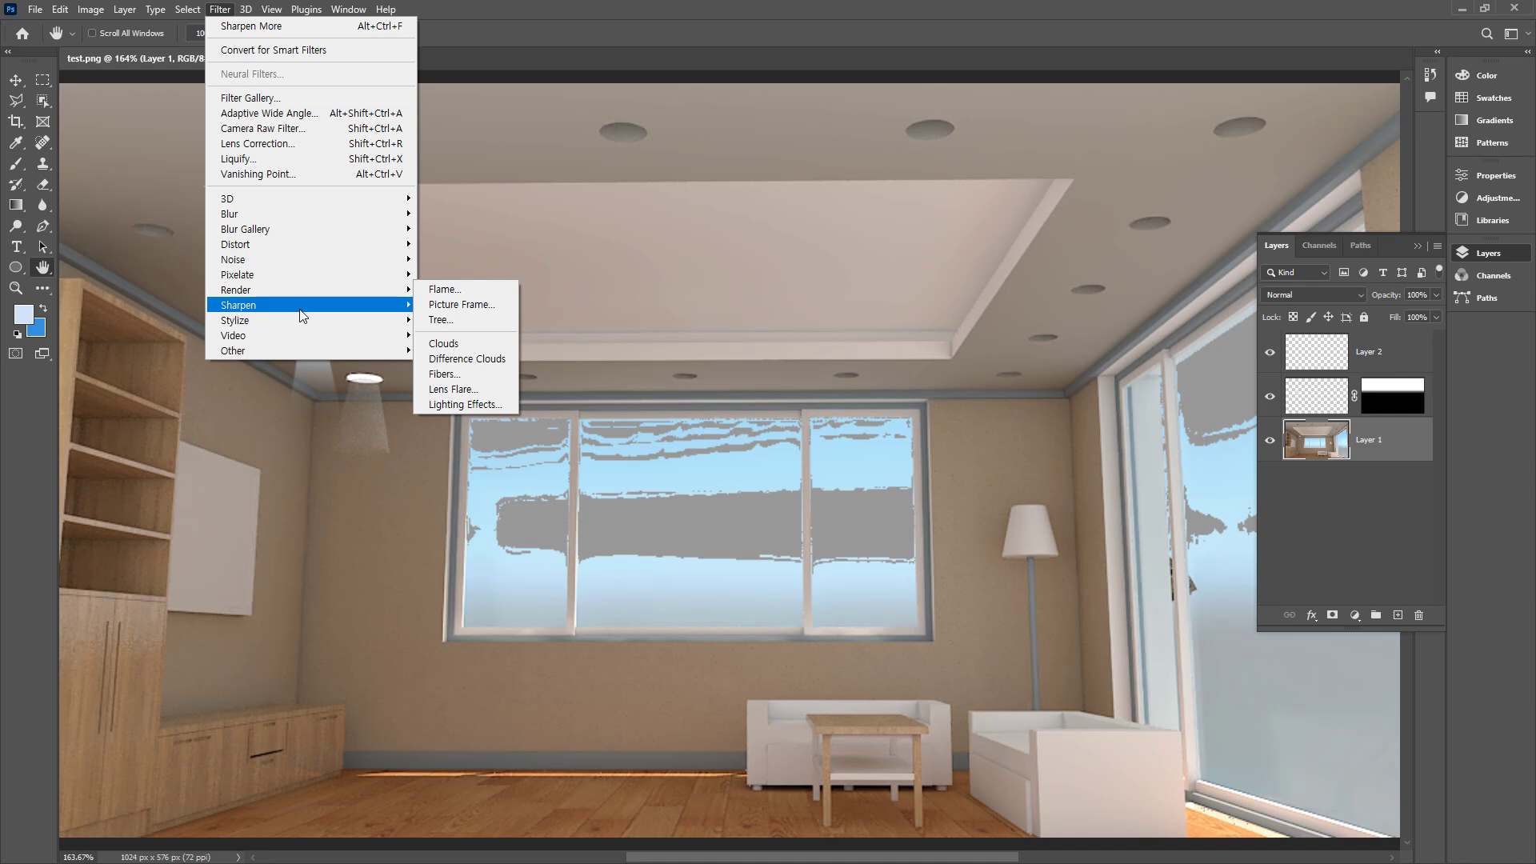
mouse_move(334, 316)
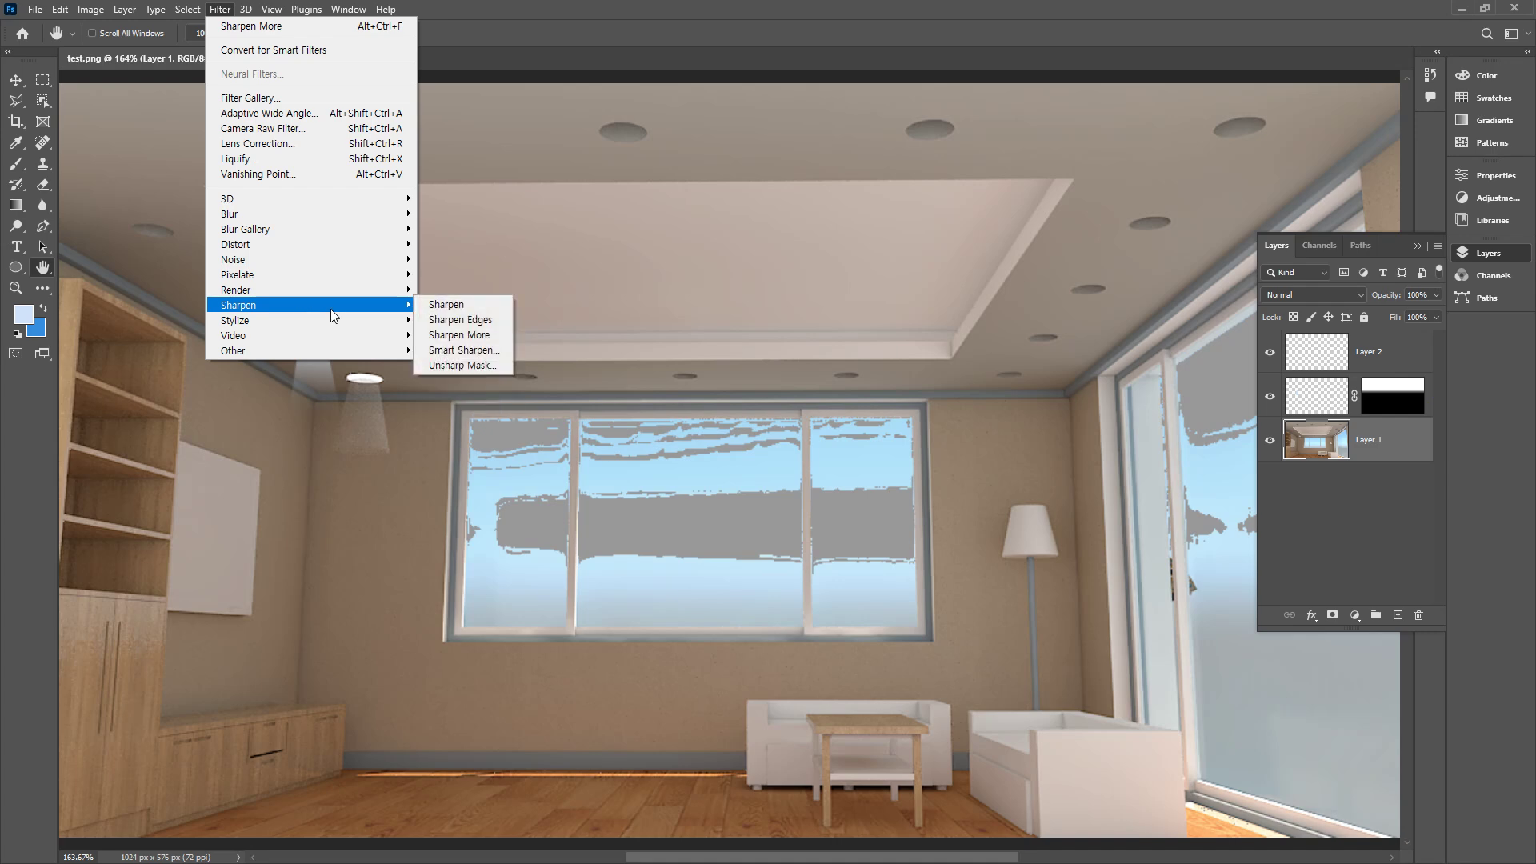
click(497, 355)
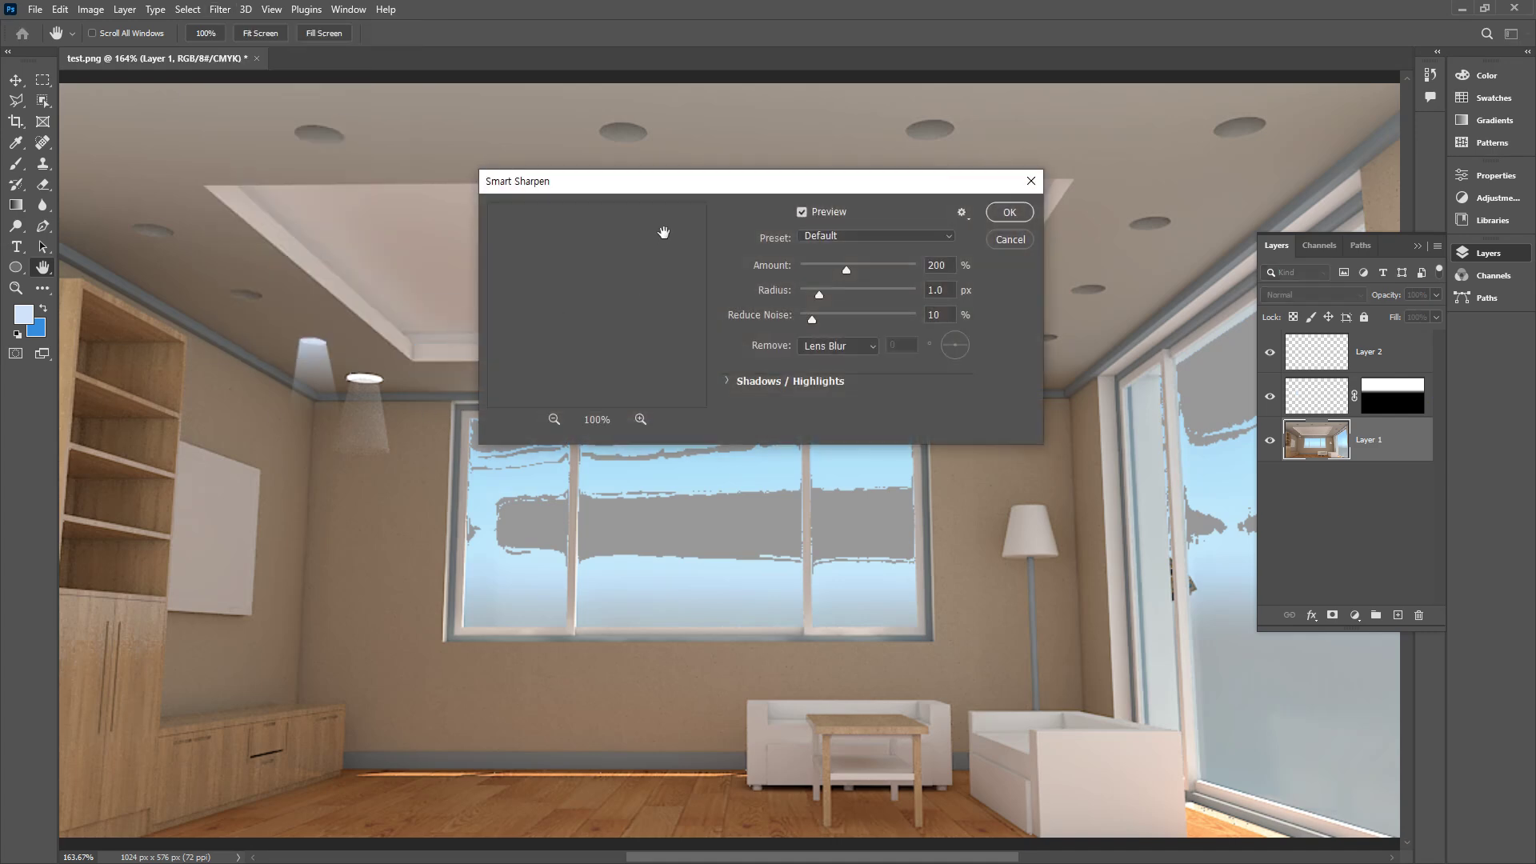
drag(672, 185, 592, 217)
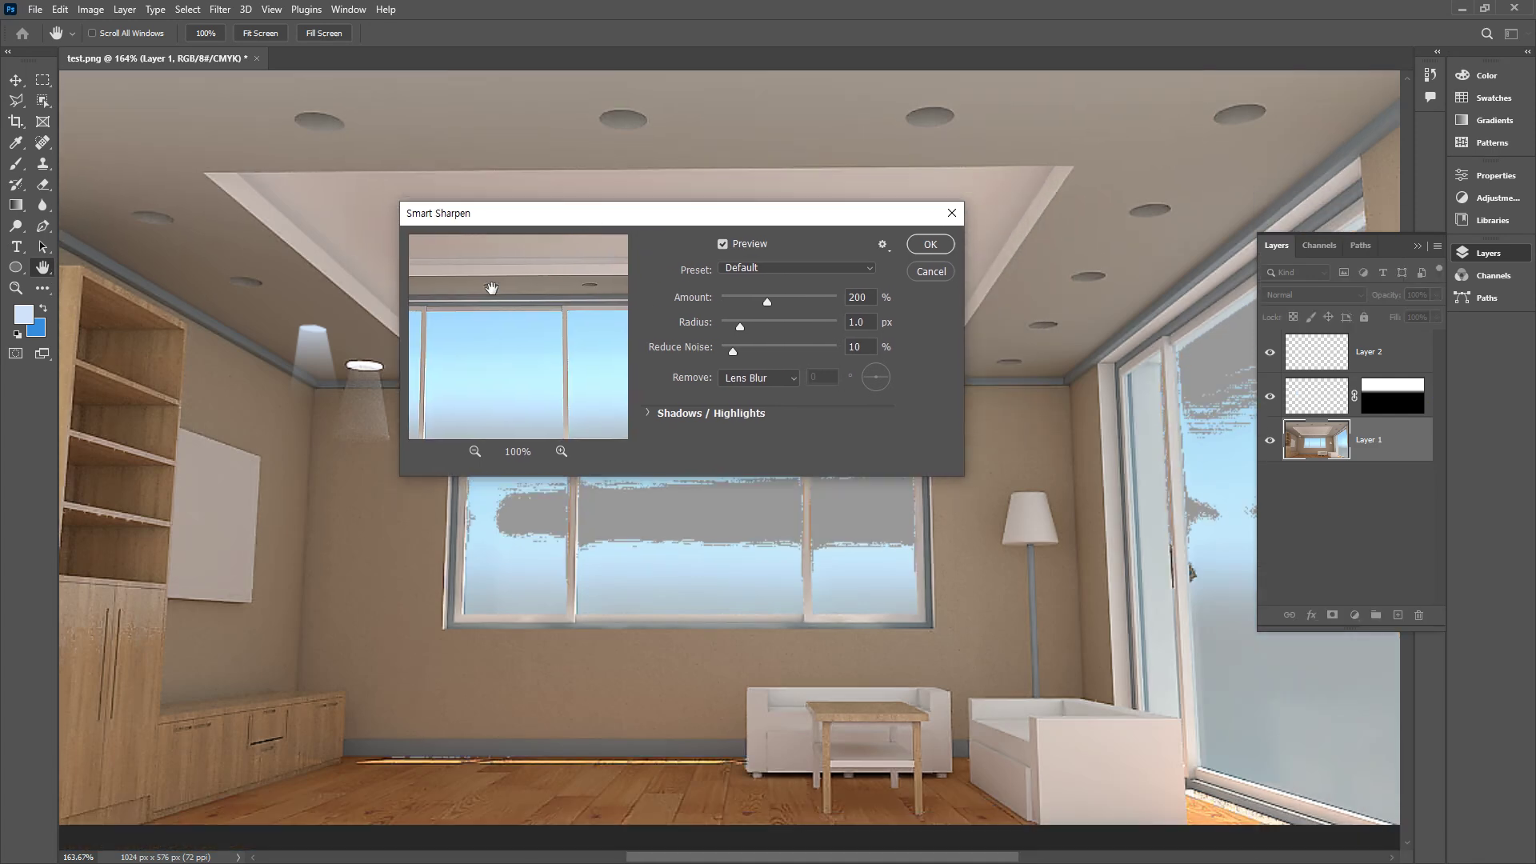
drag(505, 279, 530, 318)
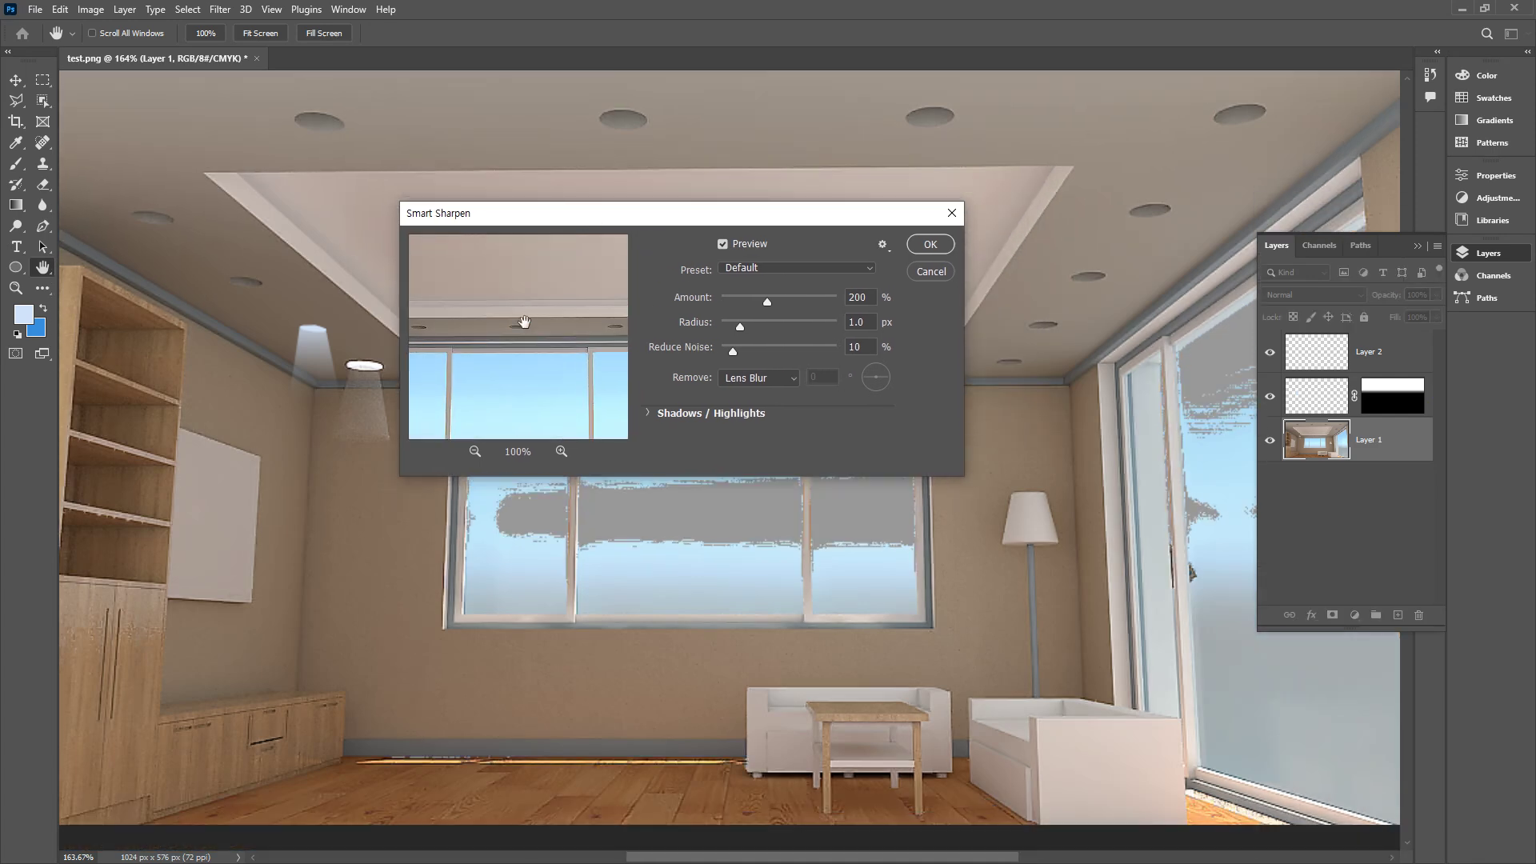
click(561, 451)
click(561, 451)
click(531, 302)
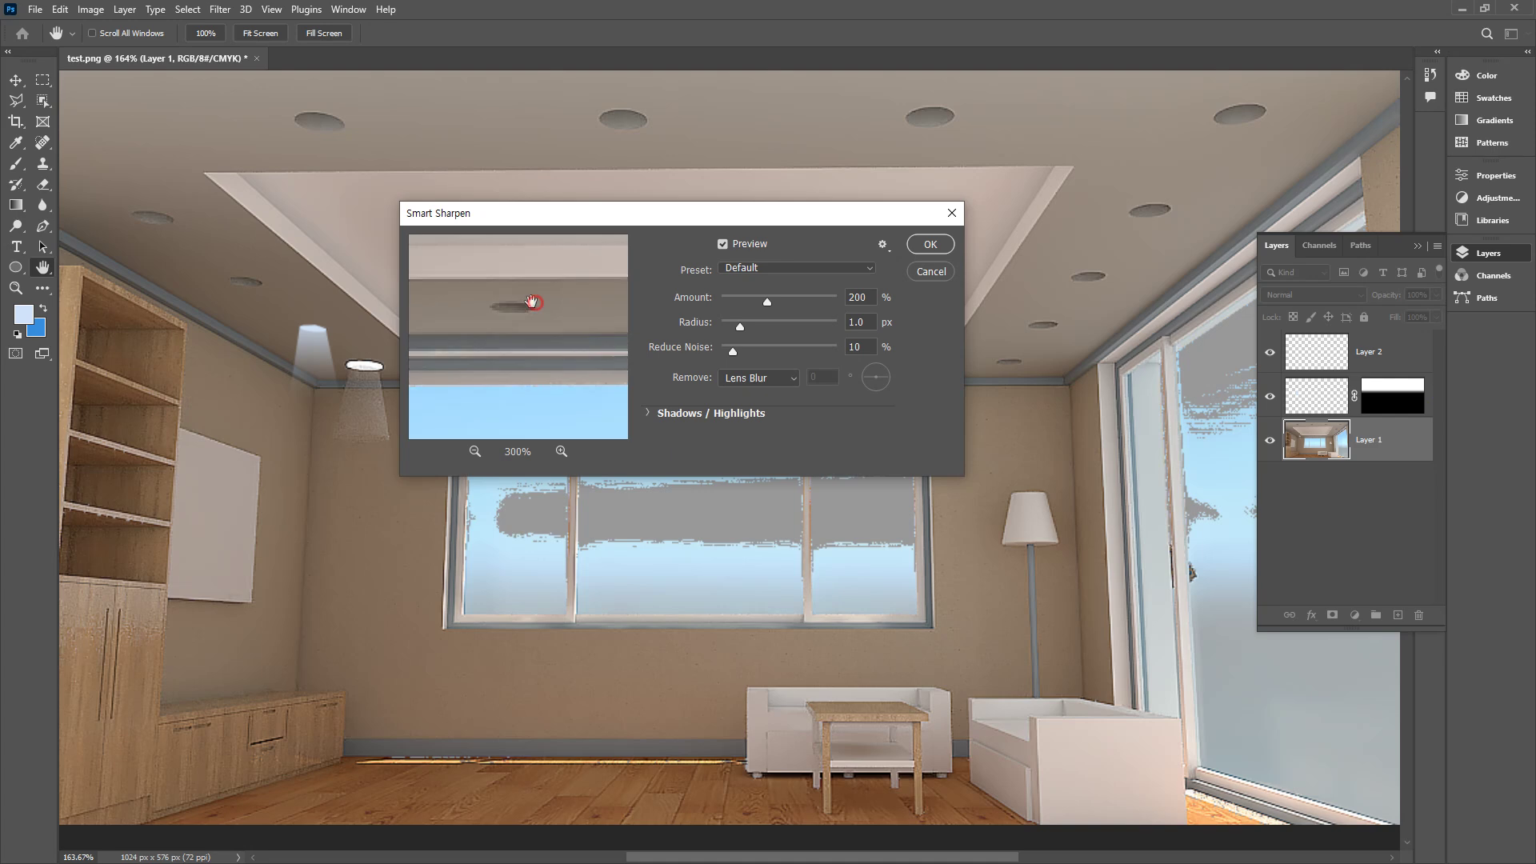
drag(617, 216, 755, 289)
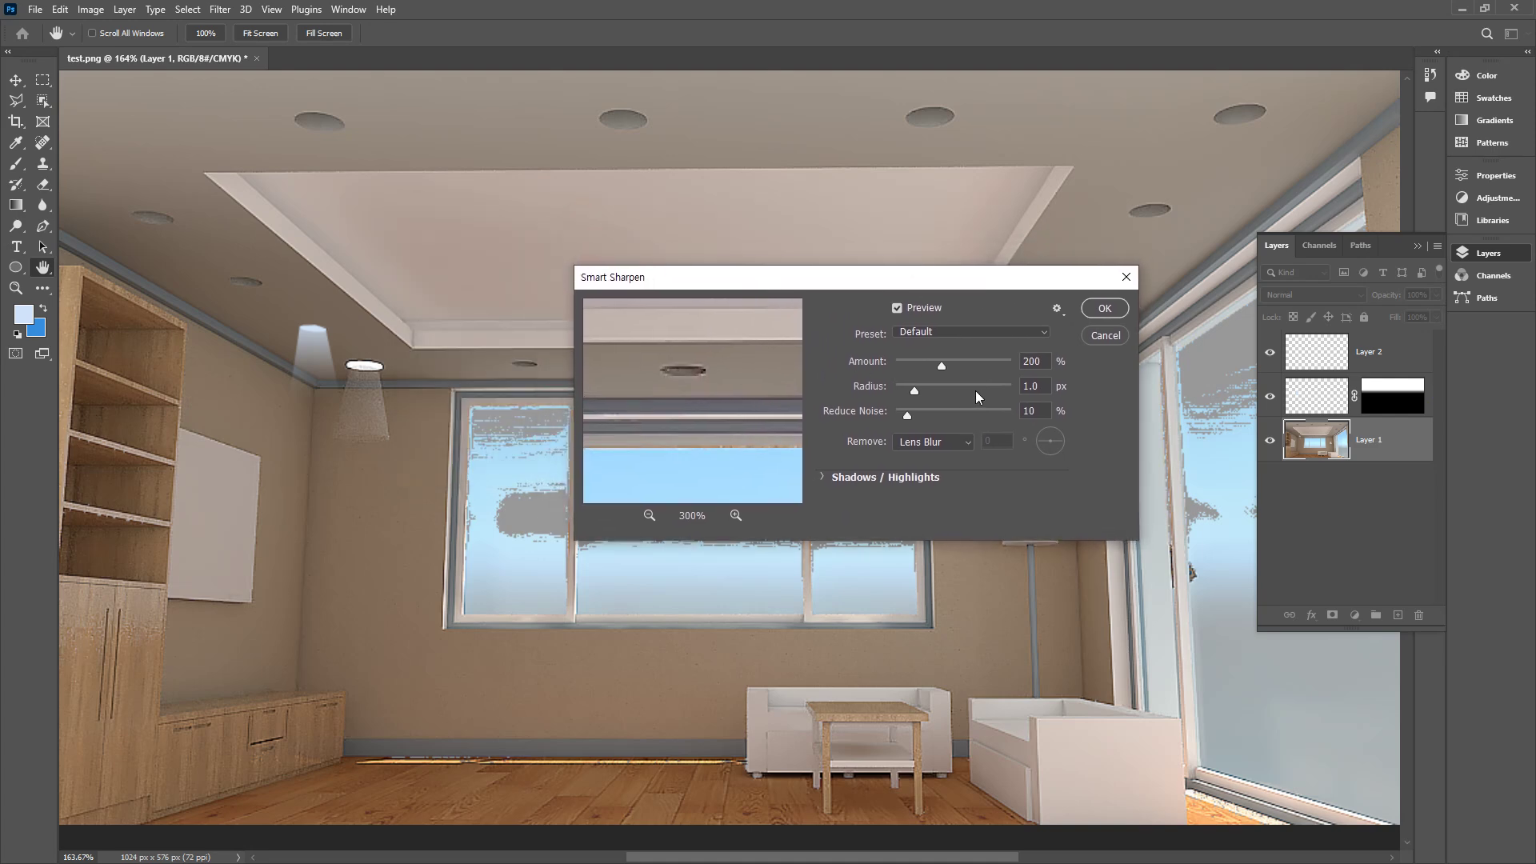
- Apply Smart Sharpen with a 262% amount and a 1 px radius to the room image, and undo it
drag(978, 364, 896, 370)
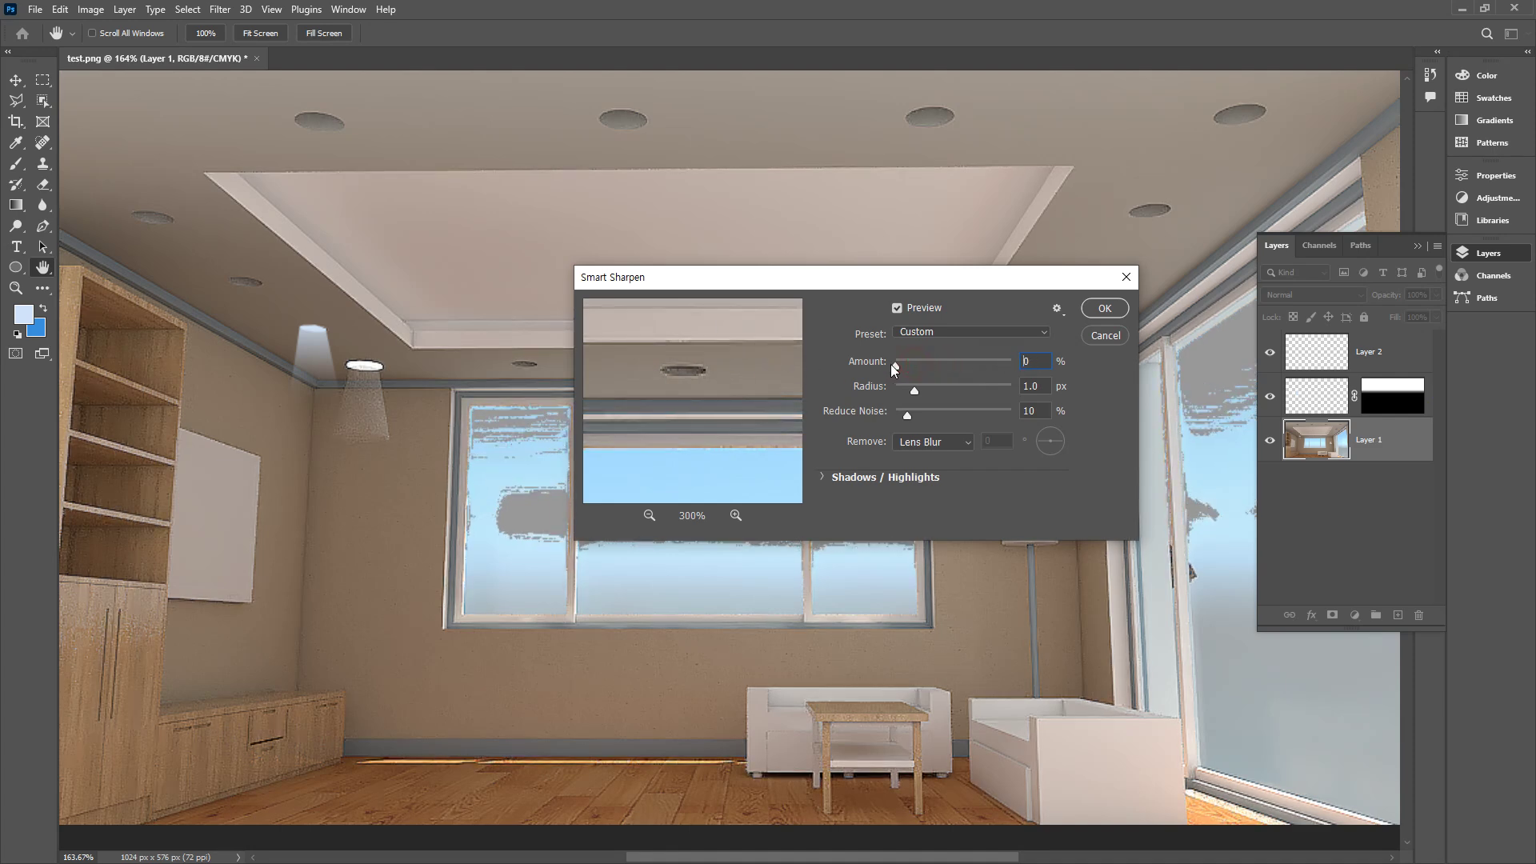
click(935, 363)
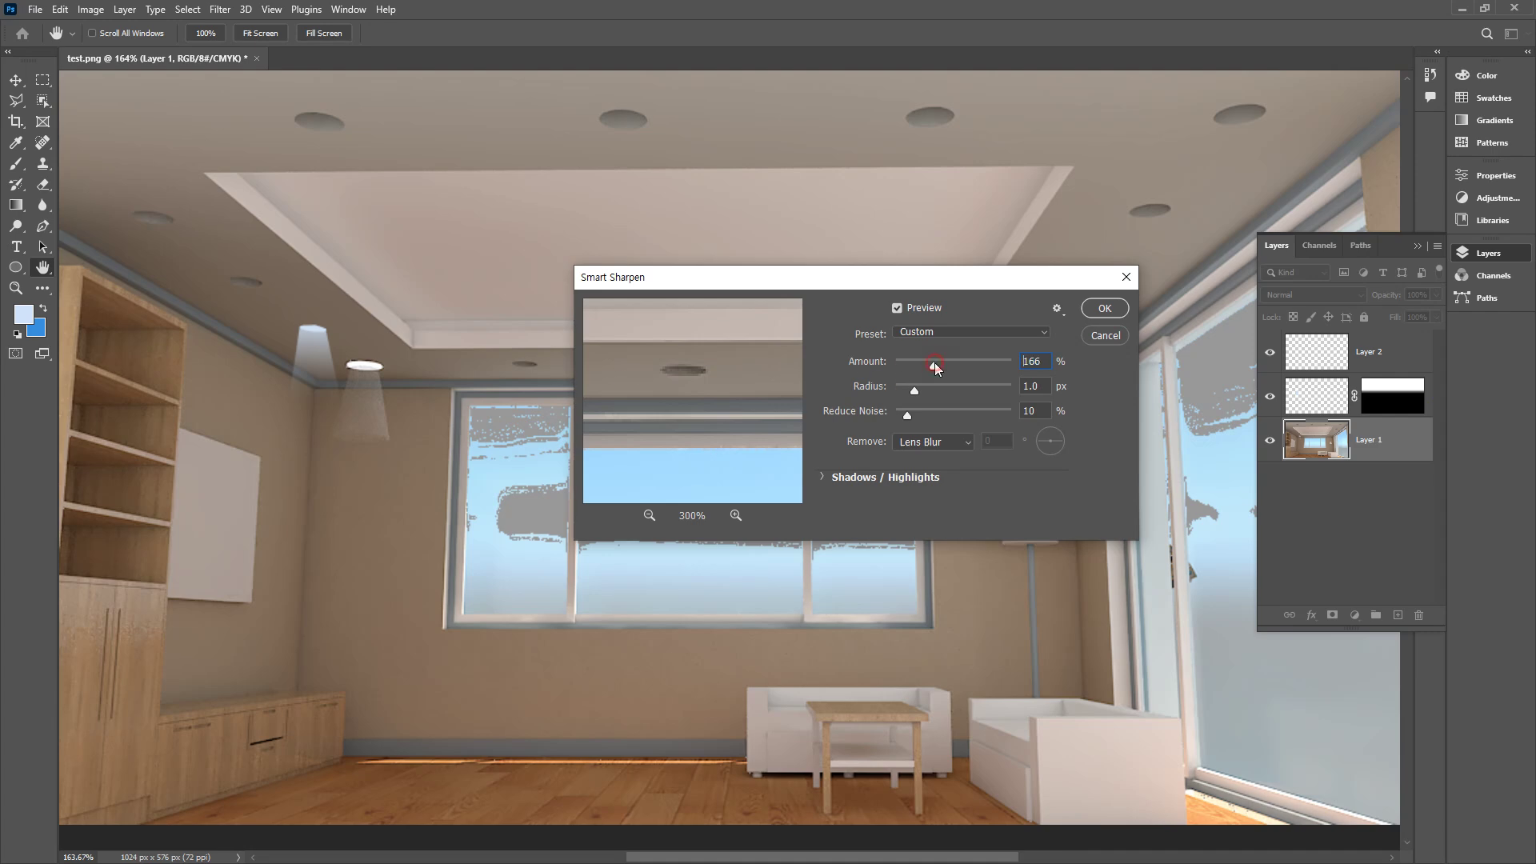
drag(935, 363, 957, 360)
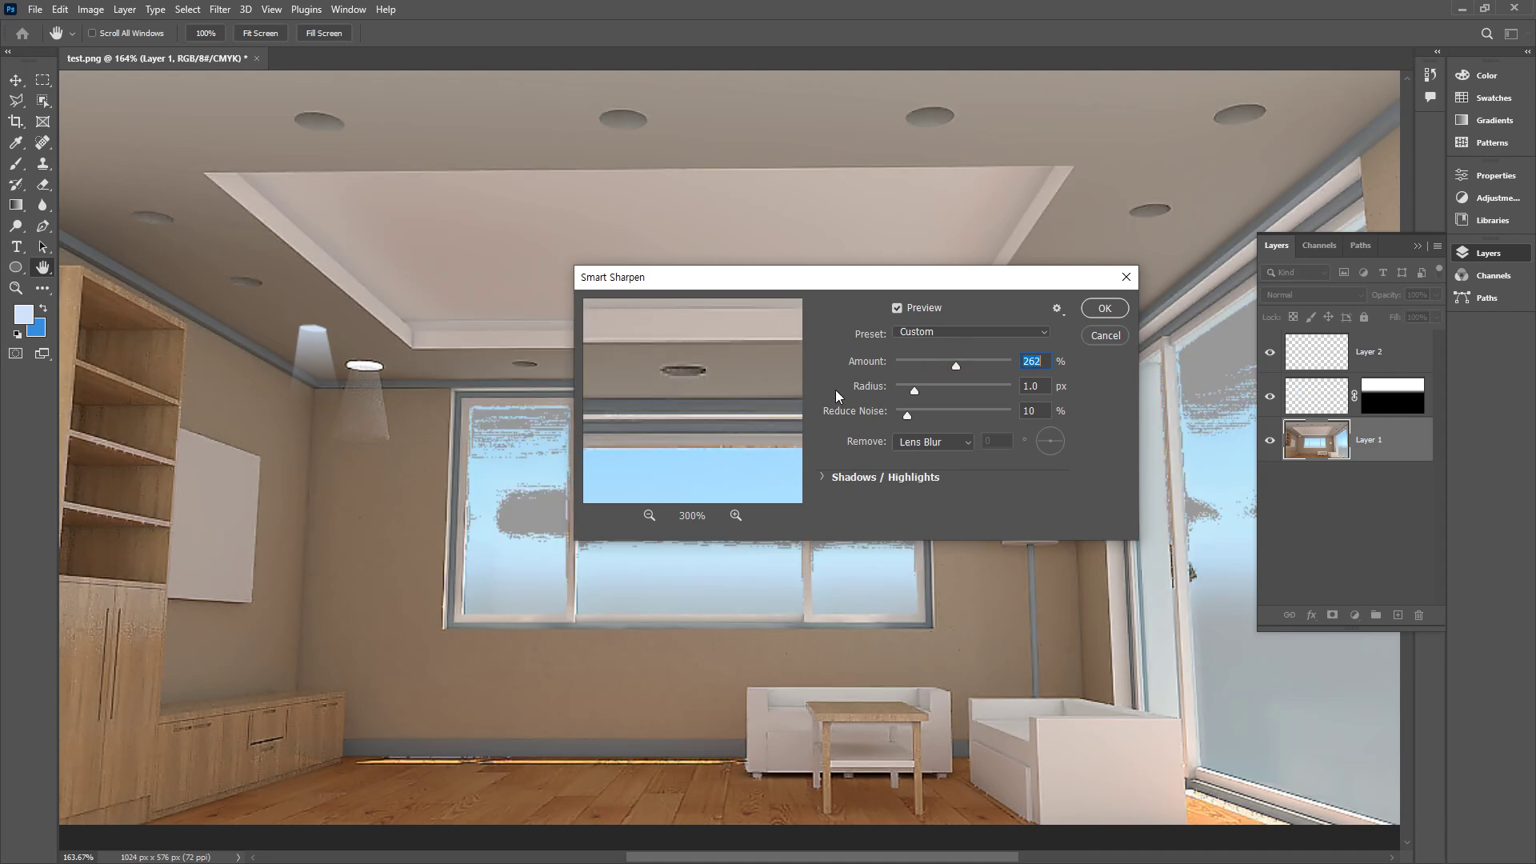
drag(928, 390, 999, 390)
click(904, 388)
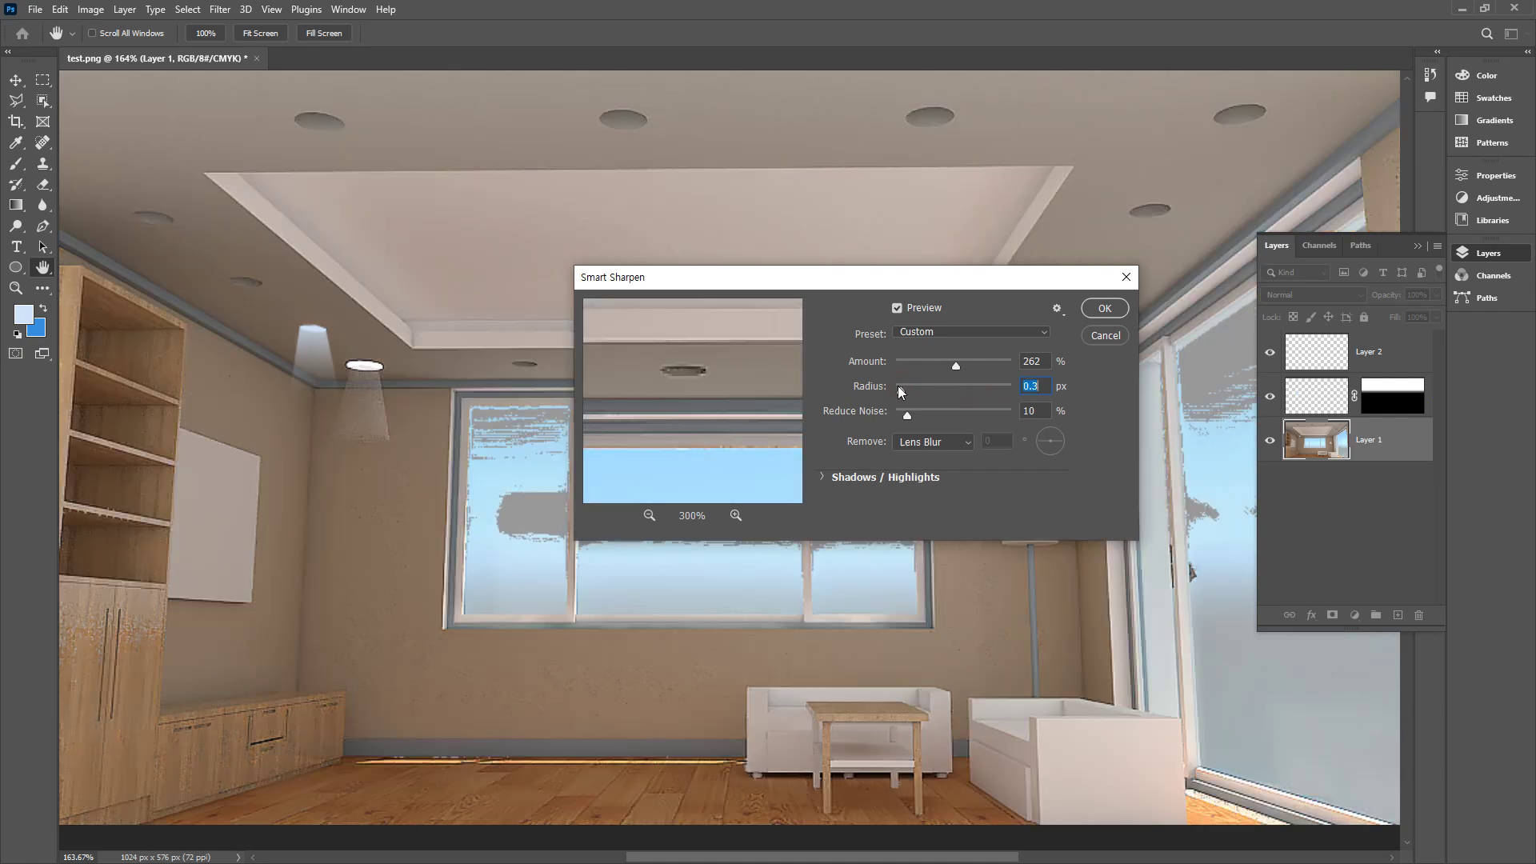
click(918, 388)
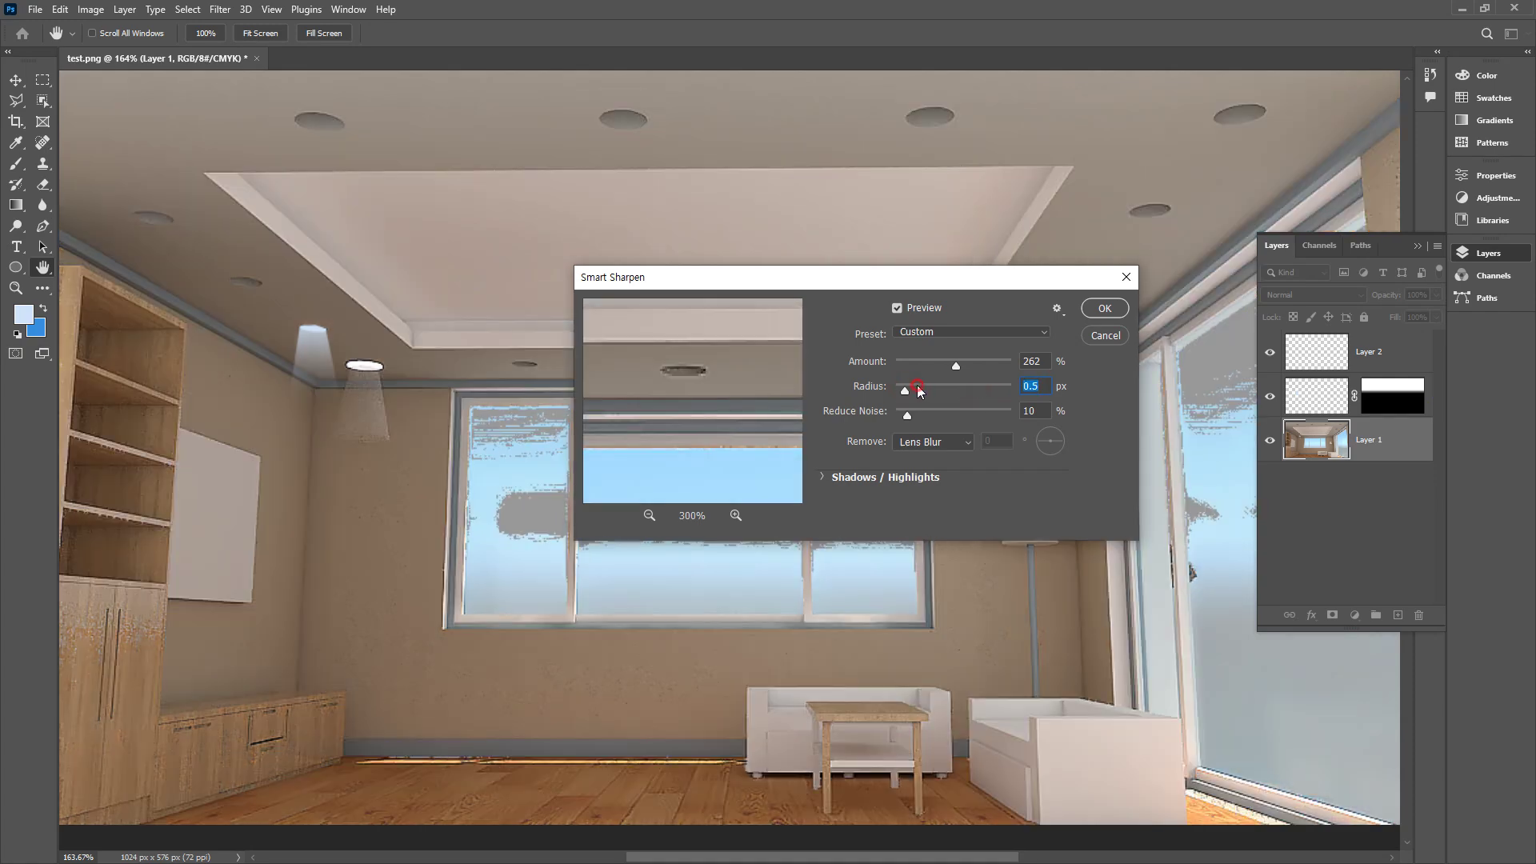
text(1)
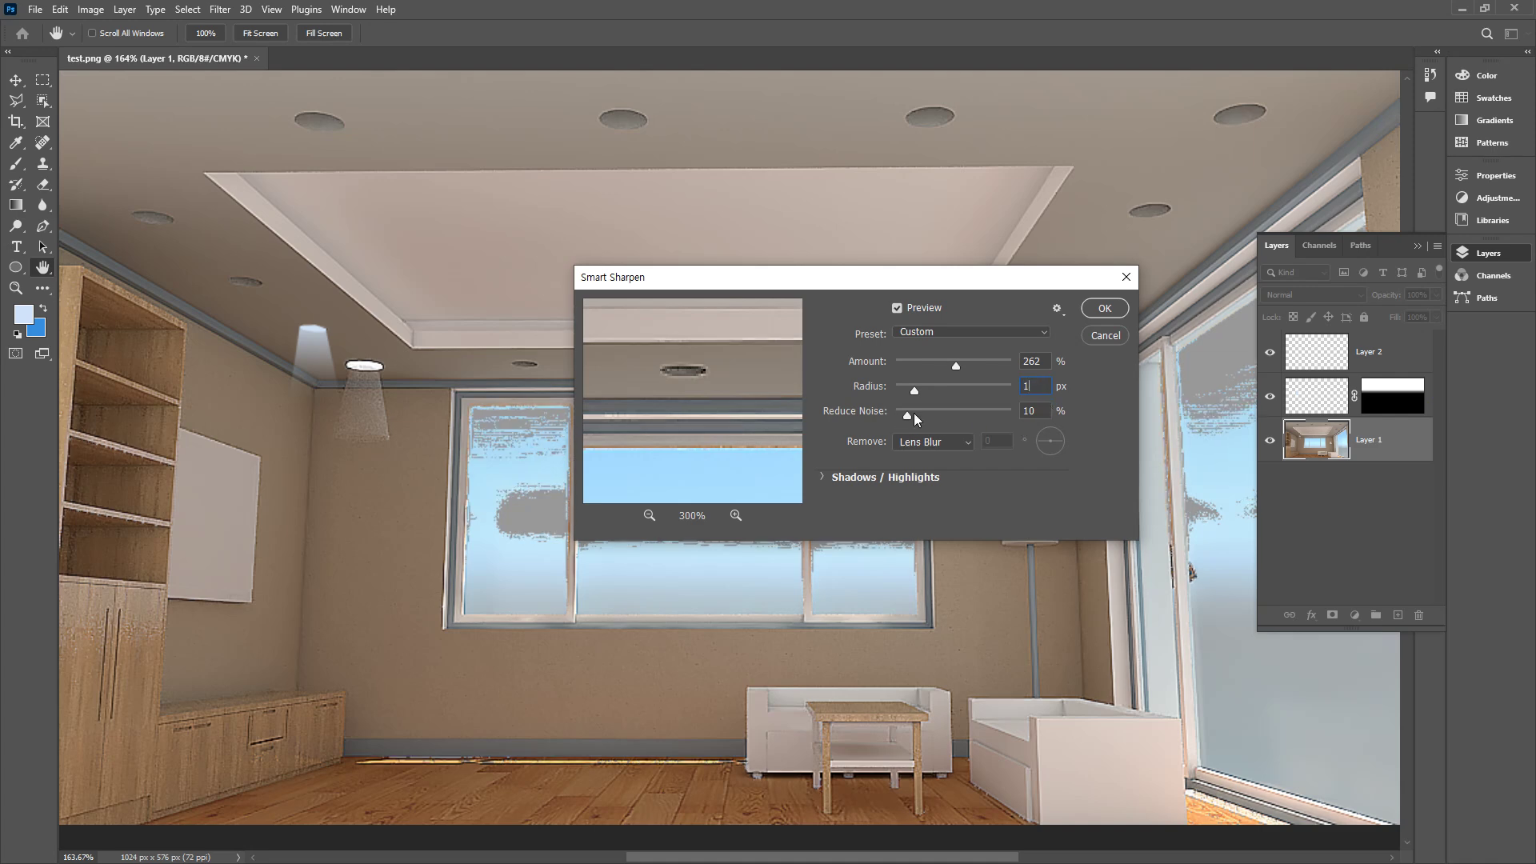
click(1104, 309)
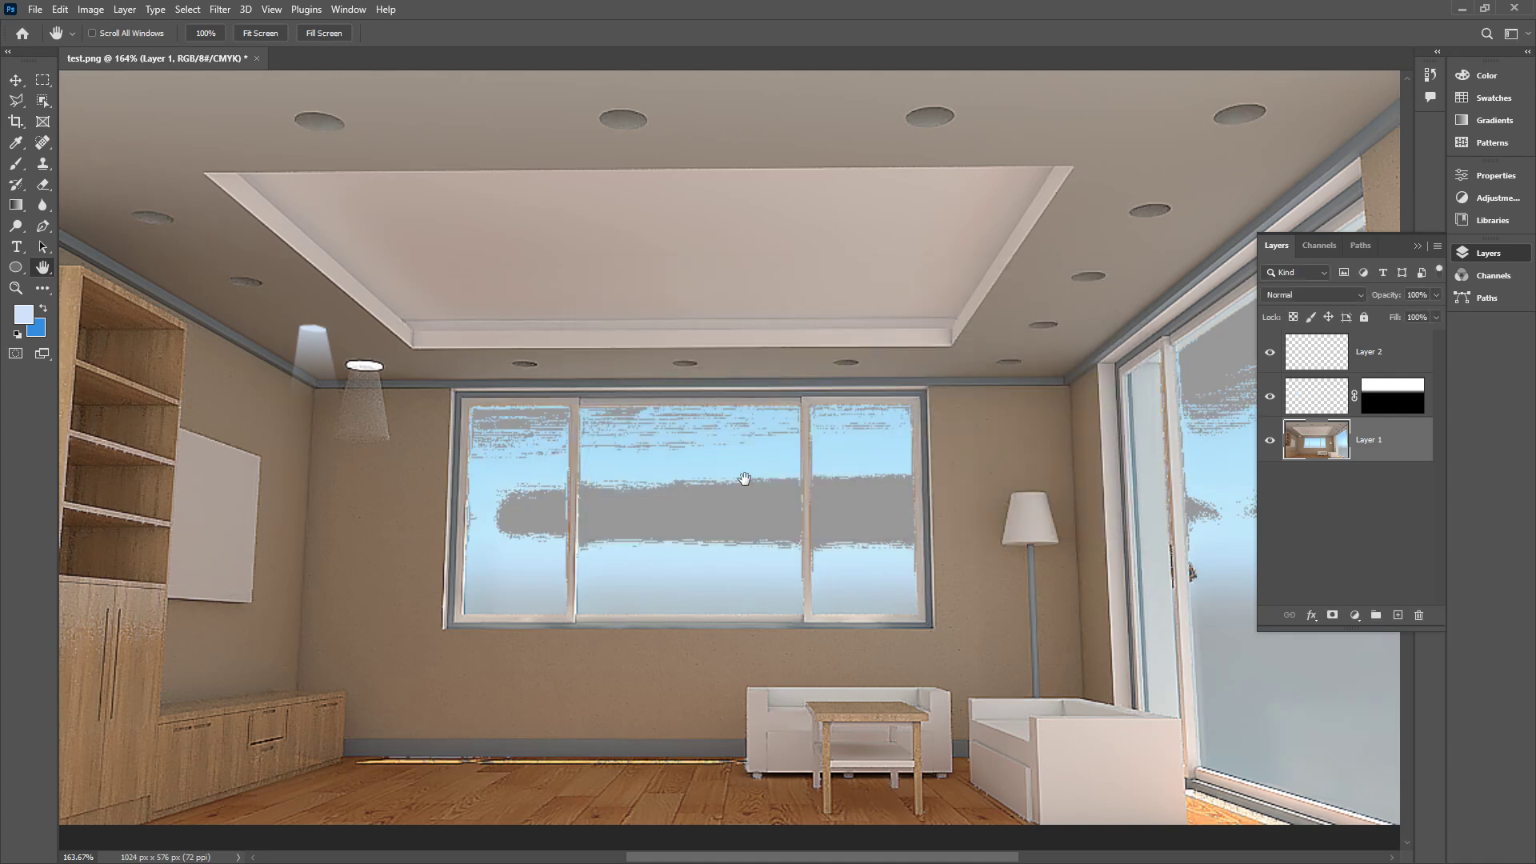
key(ctrl+z)
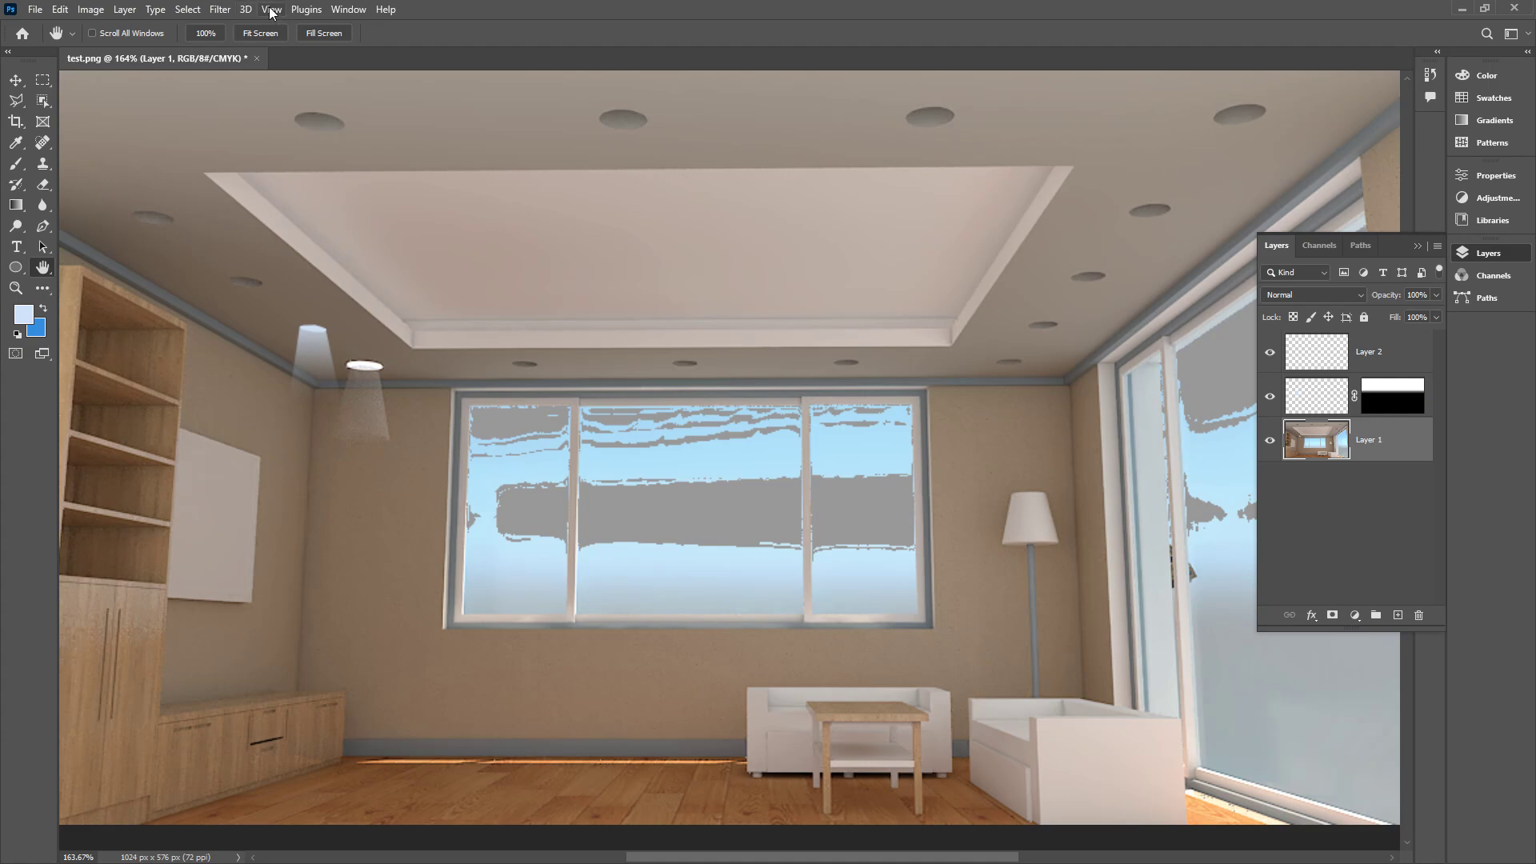
- Switch to the browser's PDF page of panel layout examples, minimise it and return to the Photoshop home screen
key(alt+Tab)
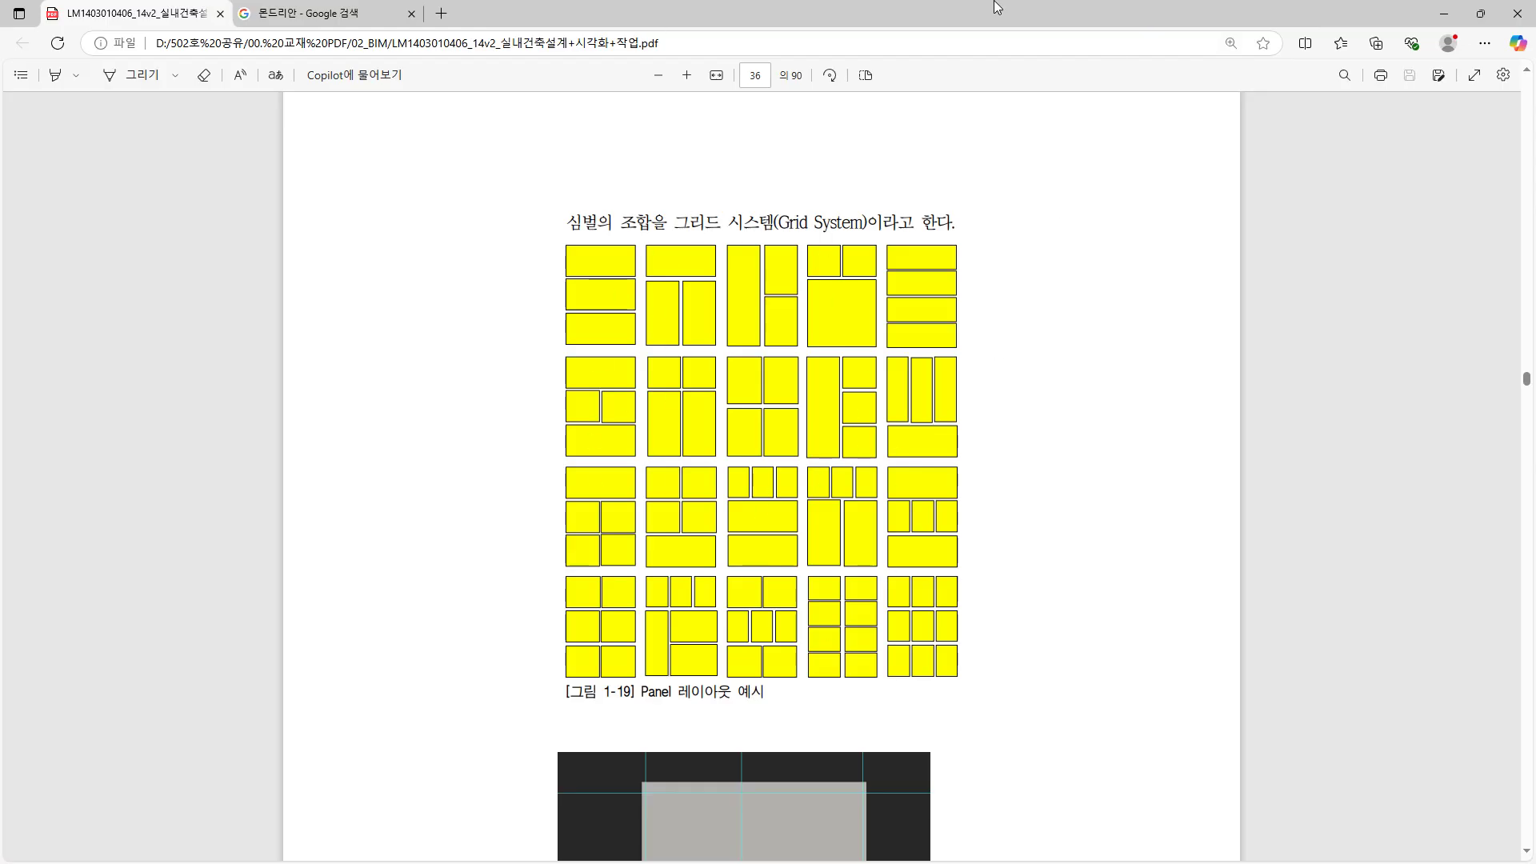
click(1444, 14)
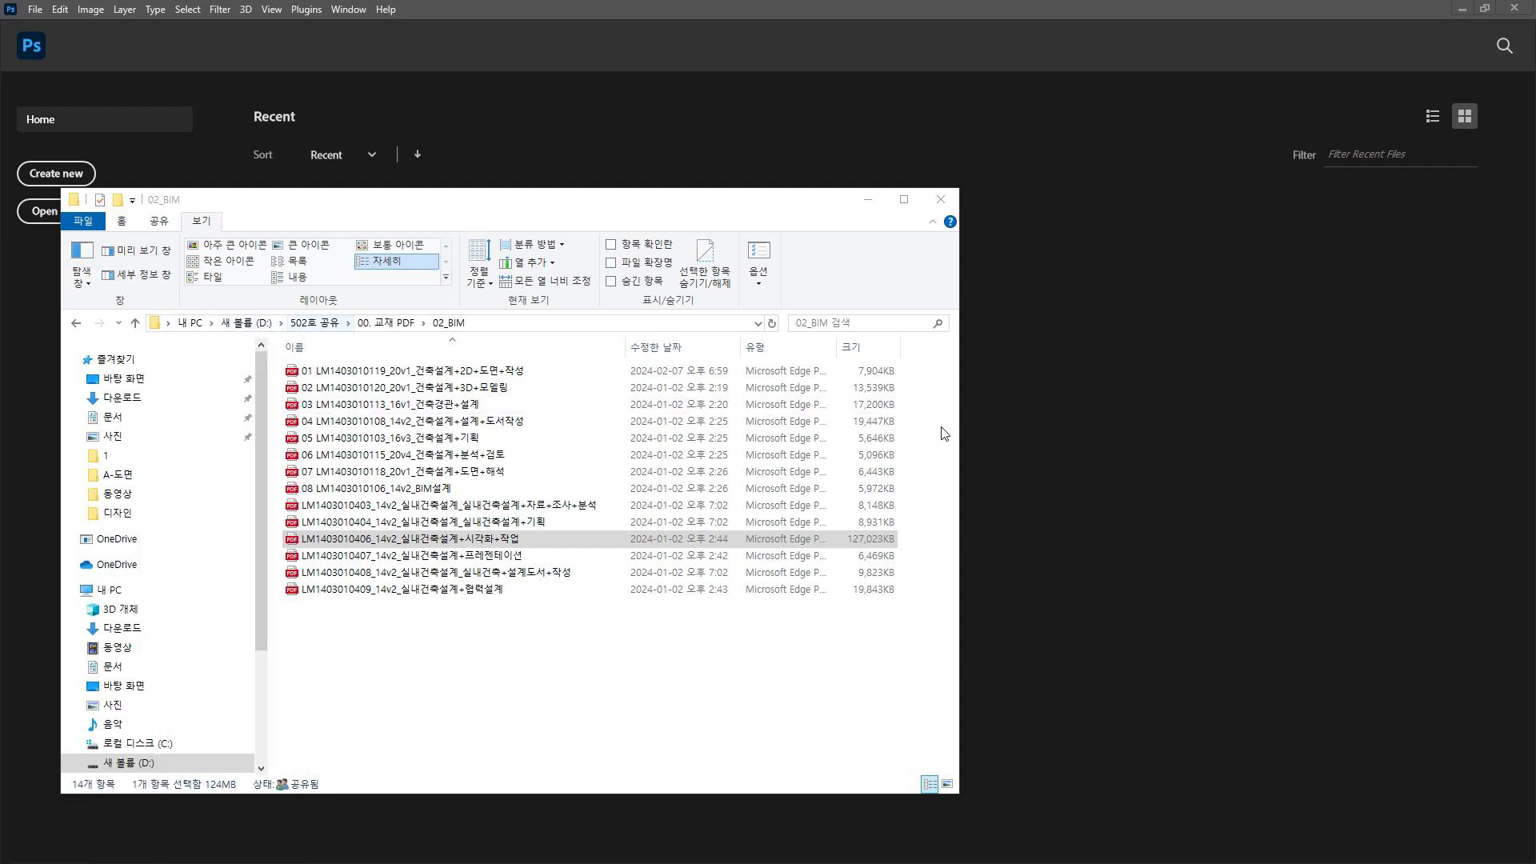
click(1081, 447)
- Create a blank A4 portrait print document, 210 x 297 mm at 300 ppi, and show its rulers
click(32, 11)
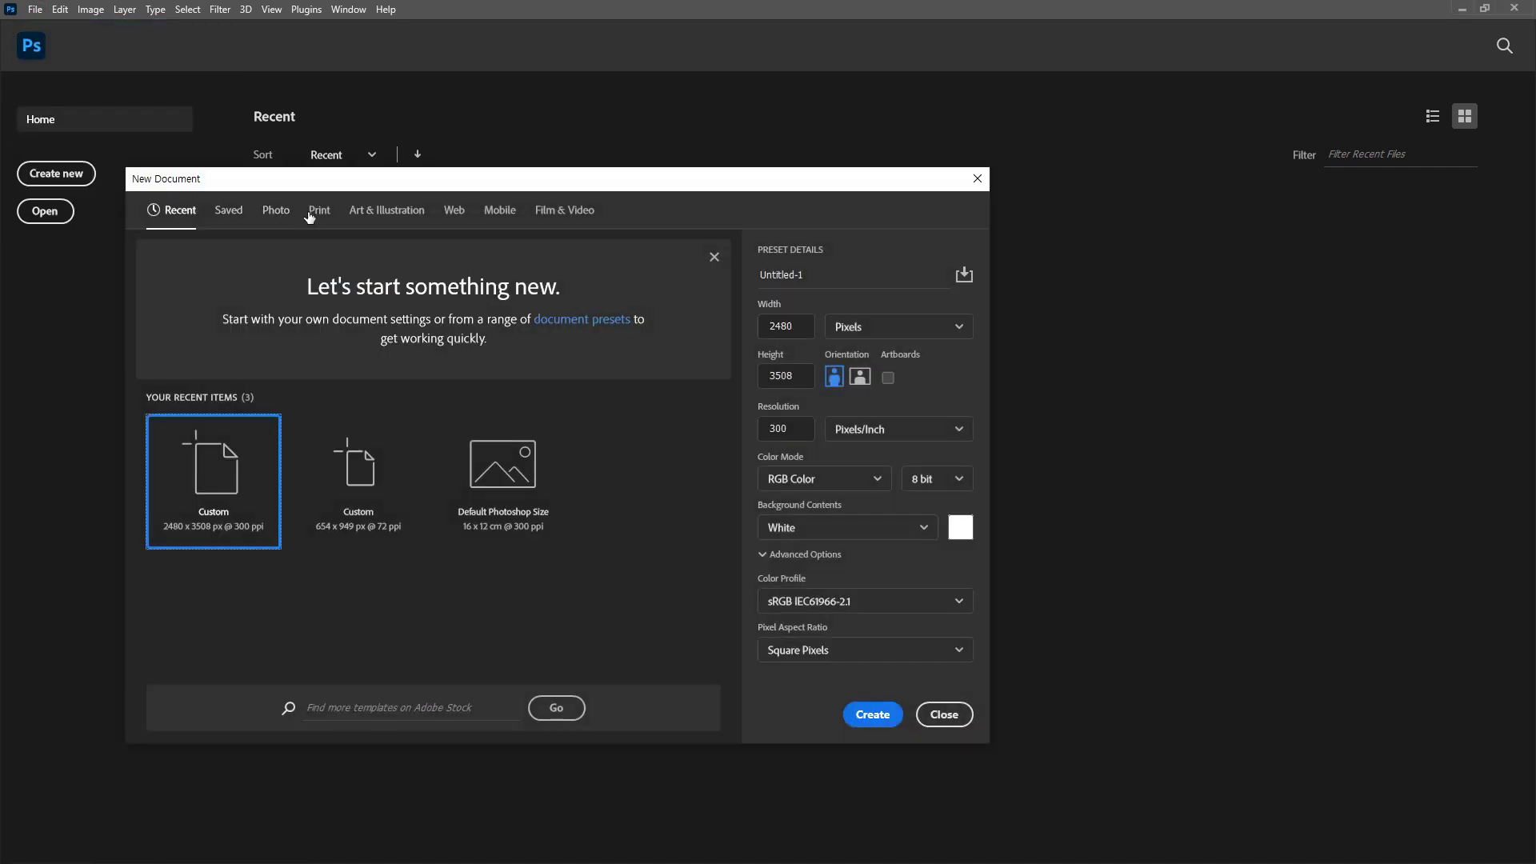
click(311, 212)
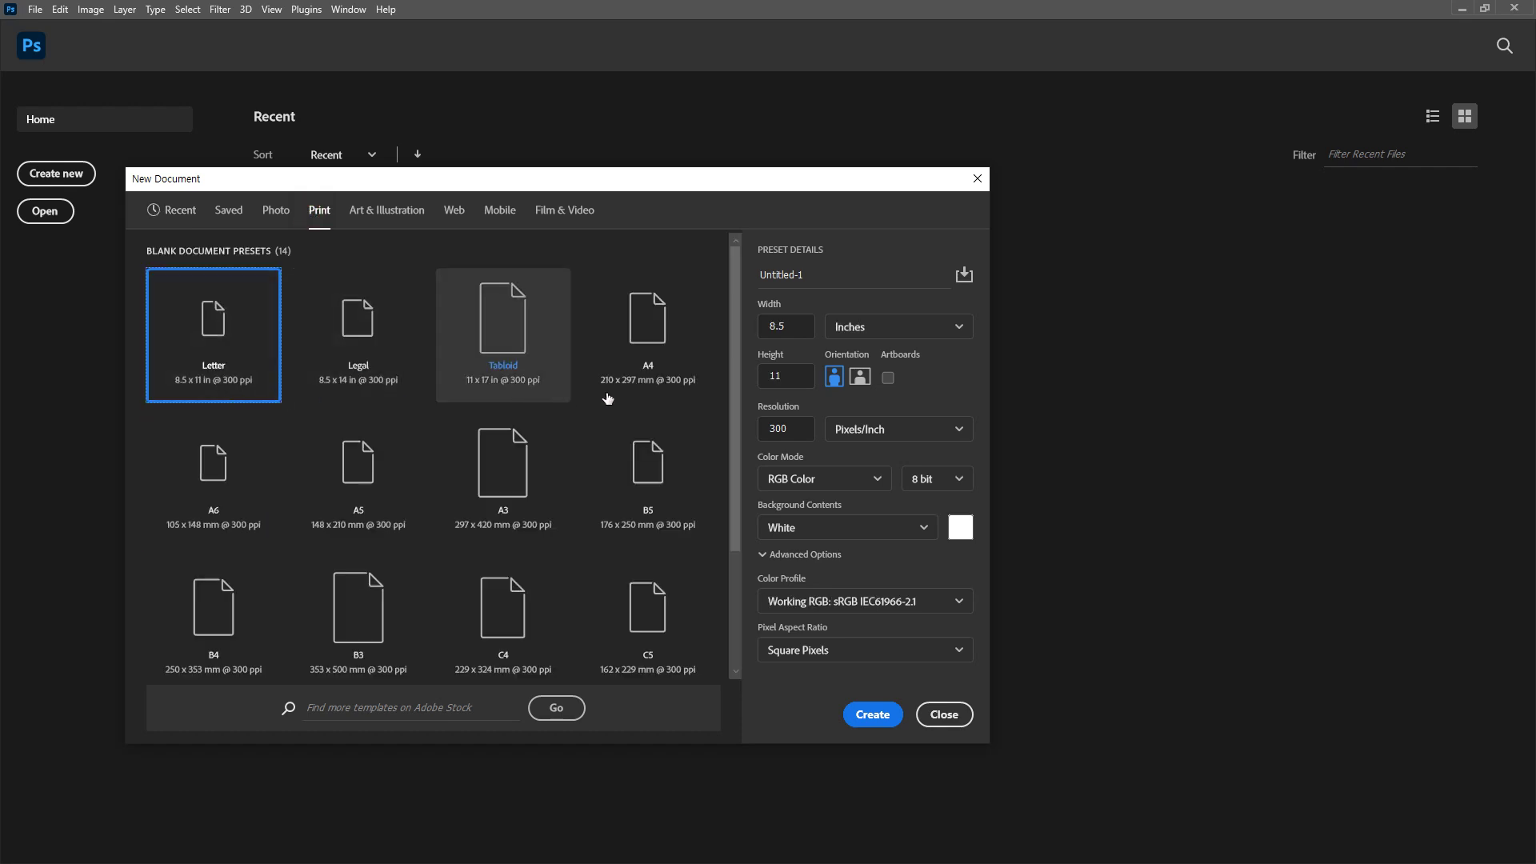
click(640, 320)
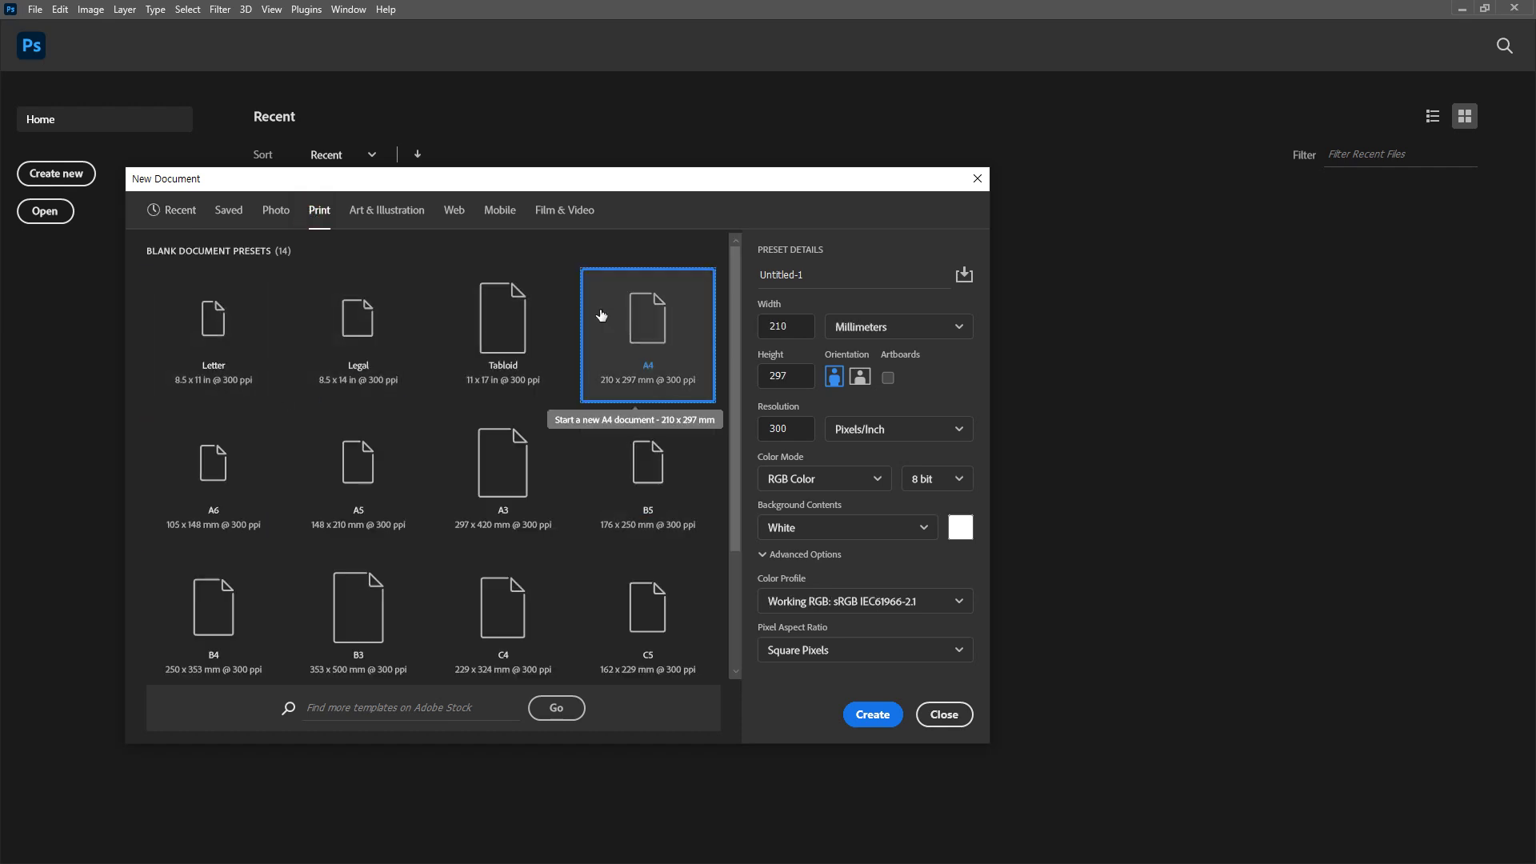
click(874, 716)
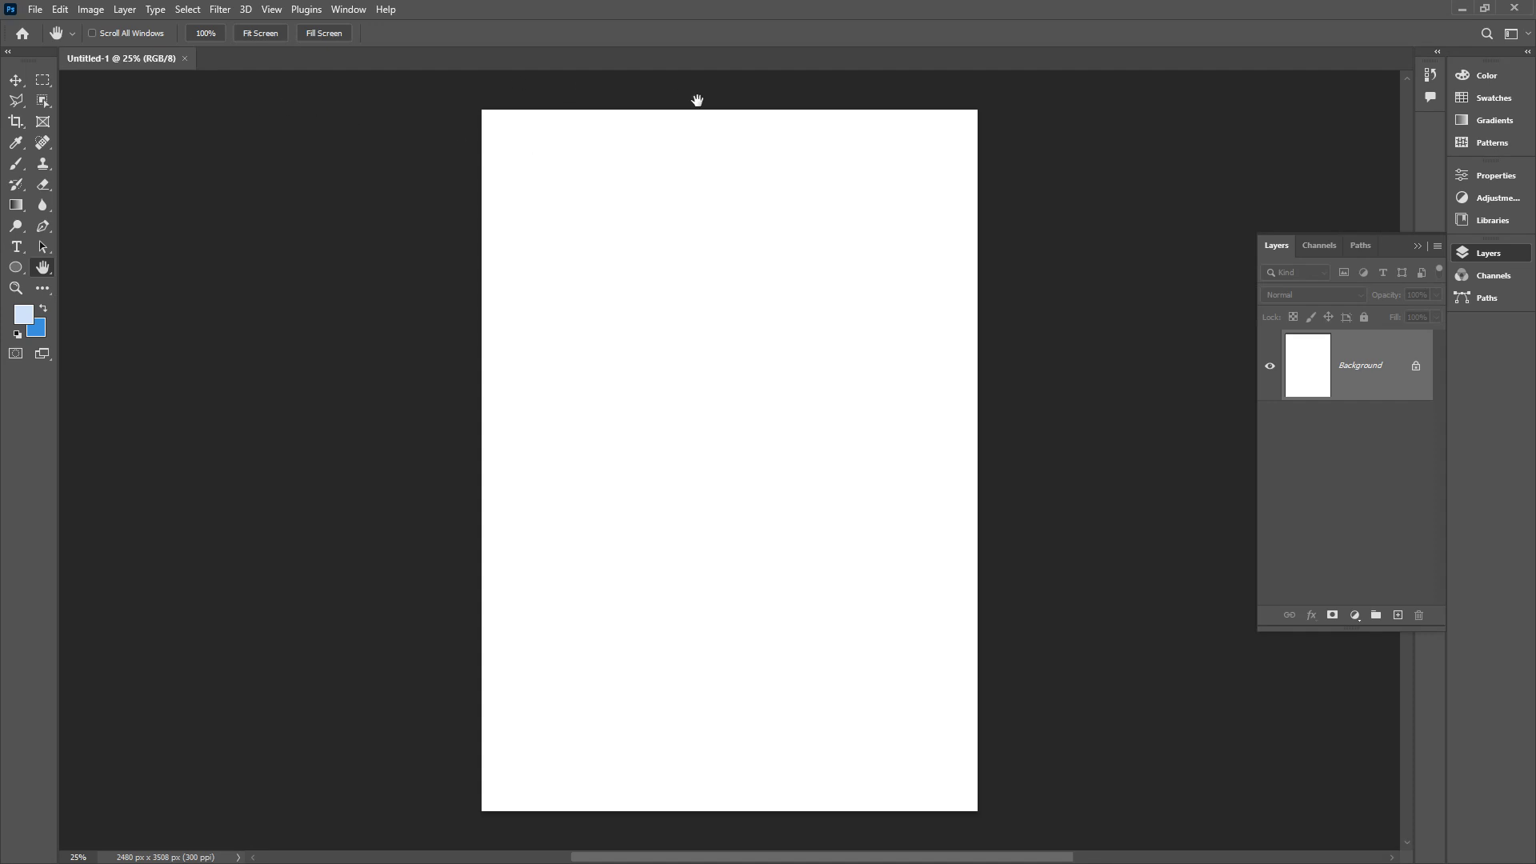
click(272, 9)
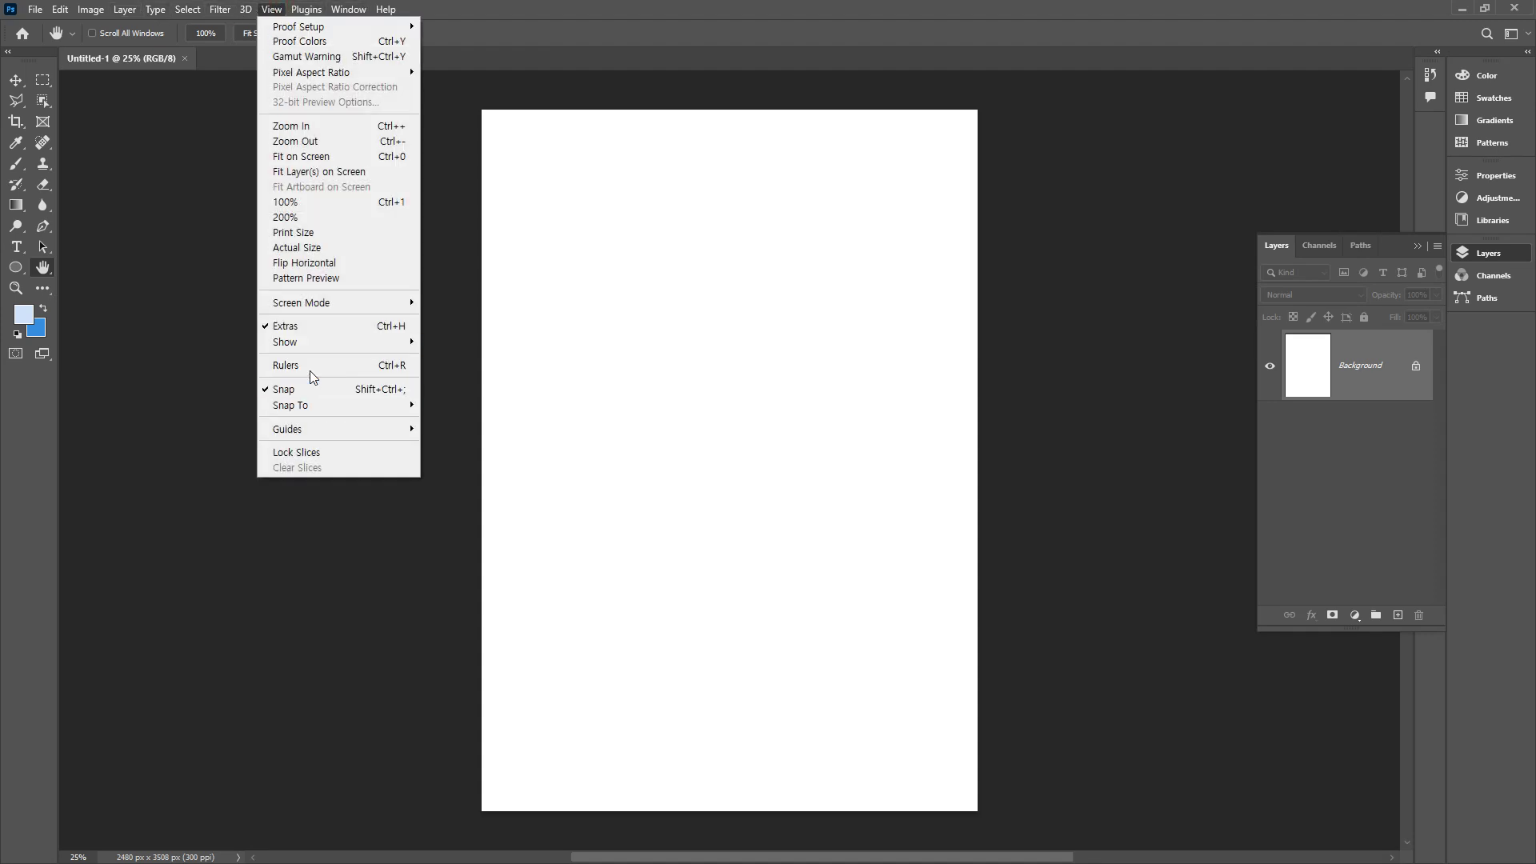
click(336, 366)
mouse_move(436, 64)
mouse_down()
mouse_move(428, 182)
mouse_move(399, 169)
mouse_move(460, 182)
mouse_up()
drag(434, 293, 439, 363)
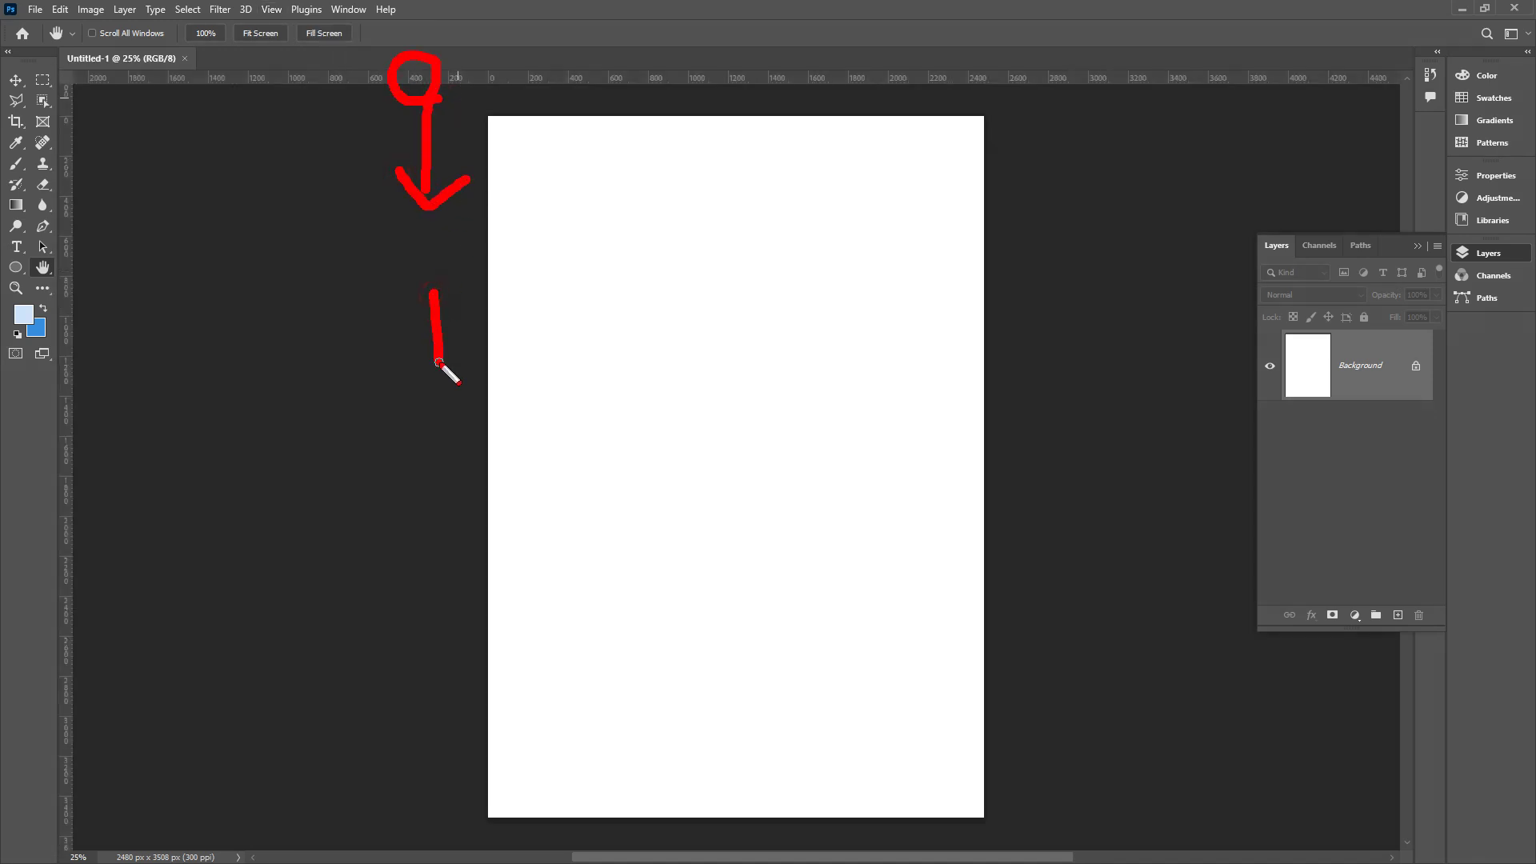
drag(460, 310, 515, 392)
key(Escape)
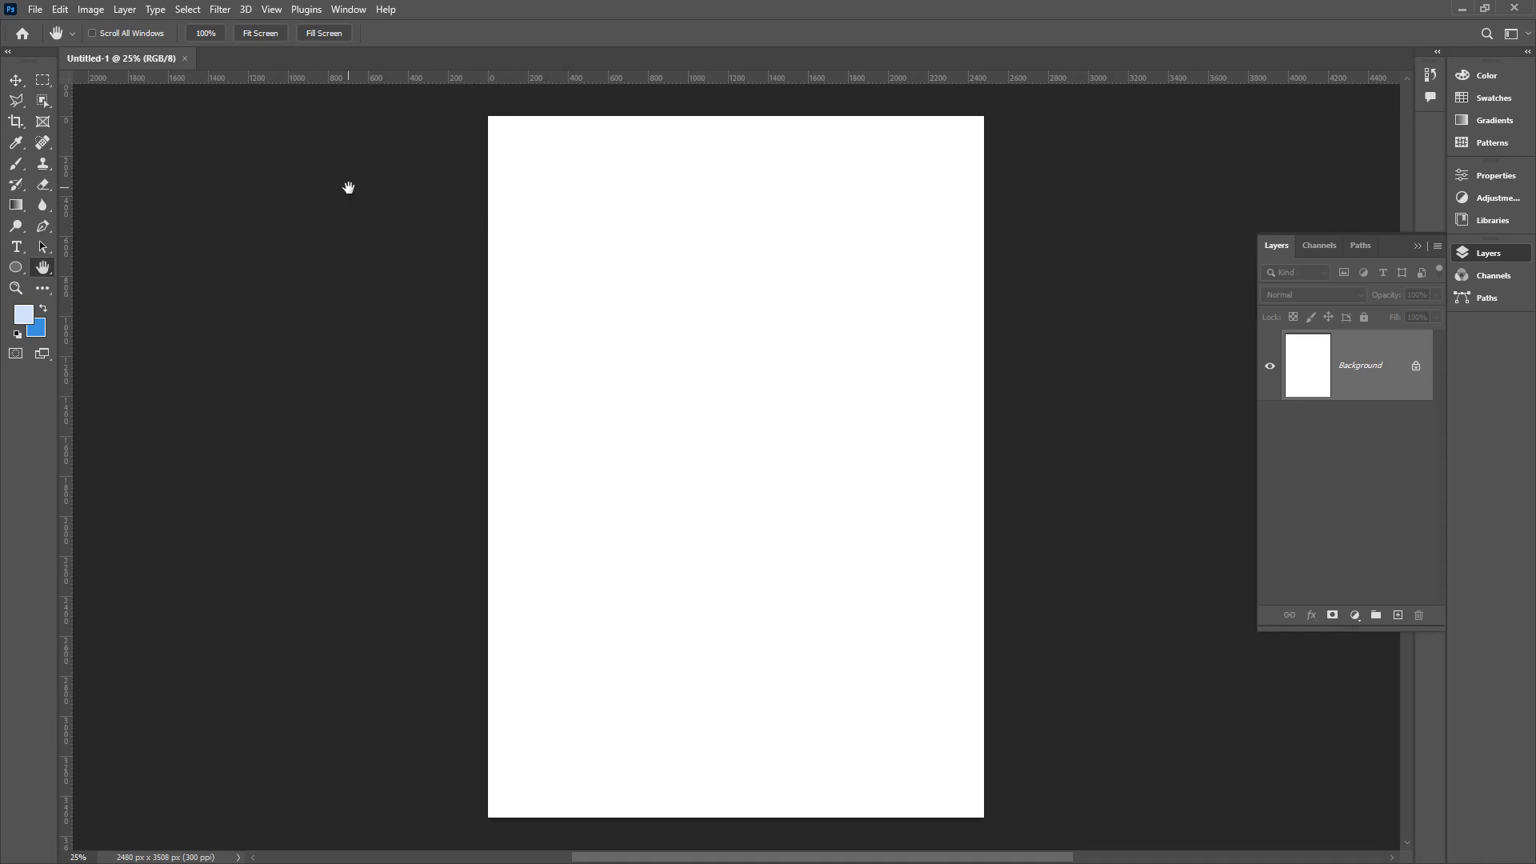
- Place a vertical guide at the centre of the page's width, at X 1240 px
ctrl+click(692, 217)
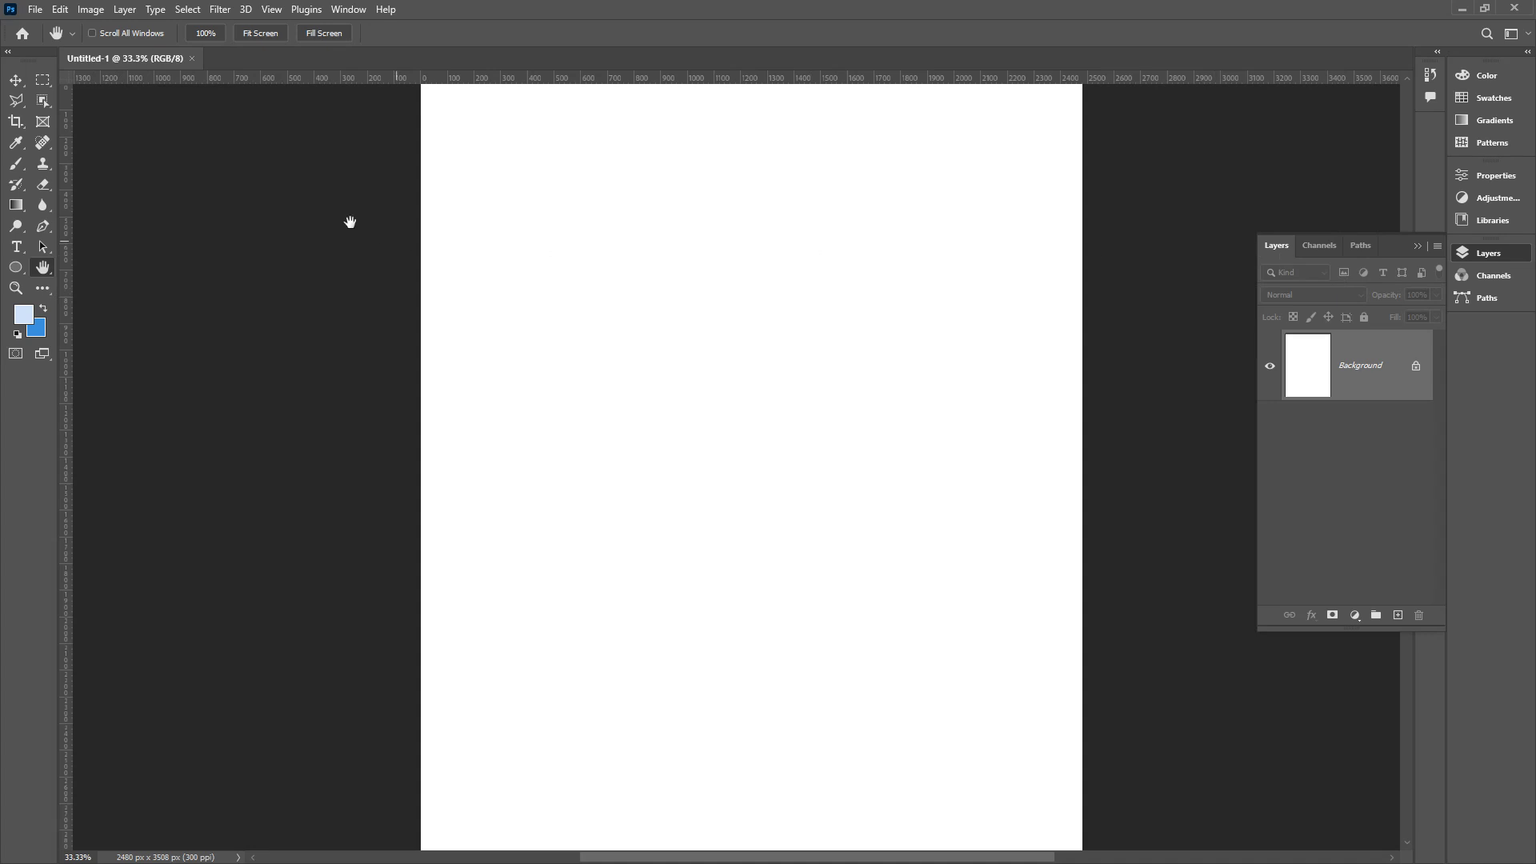
mouse_move(60, 194)
mouse_down()
mouse_move(470, 193)
mouse_move(452, 175)
mouse_move(479, 210)
mouse_up()
drag(64, 185, 751, 185)
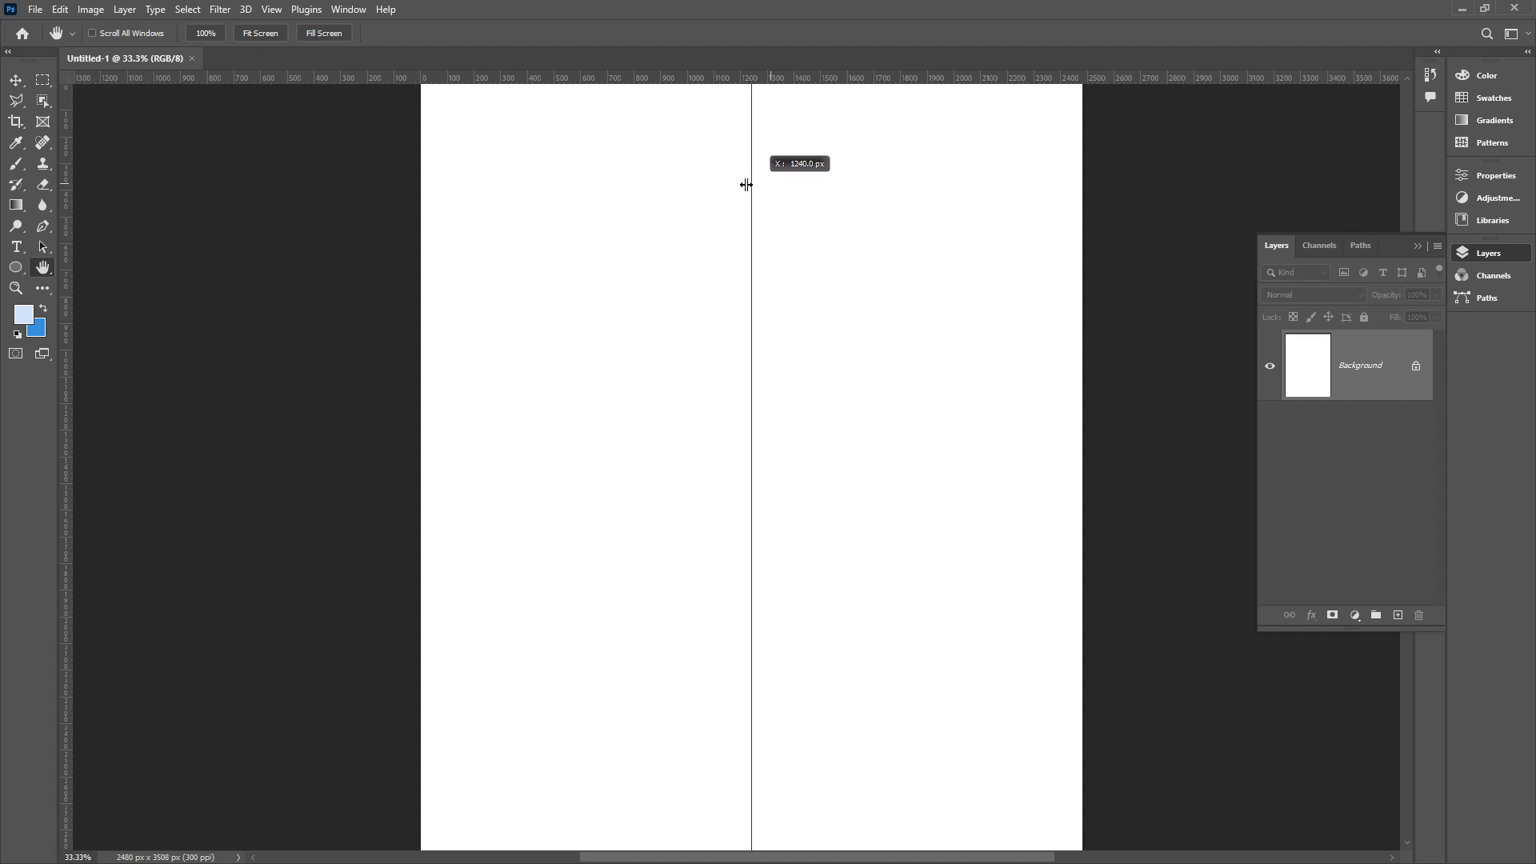
drag(747, 185, 747, 184)
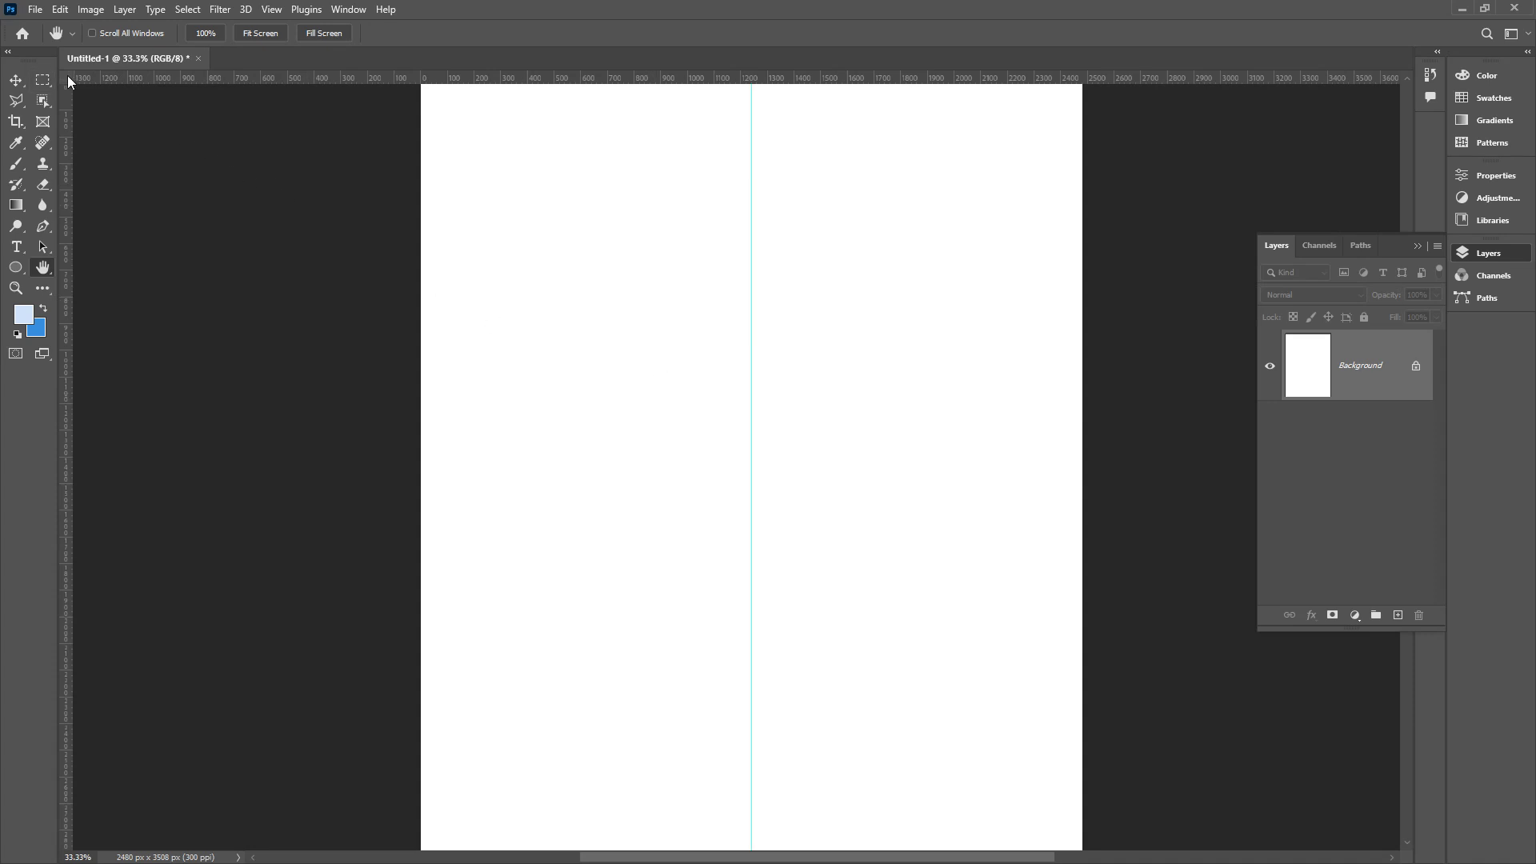
- Add vertical guides centred in the page's left and right halves, using a half-page-wide rectangular selection as the snapping reference
click(42, 79)
drag(418, 185, 751, 314)
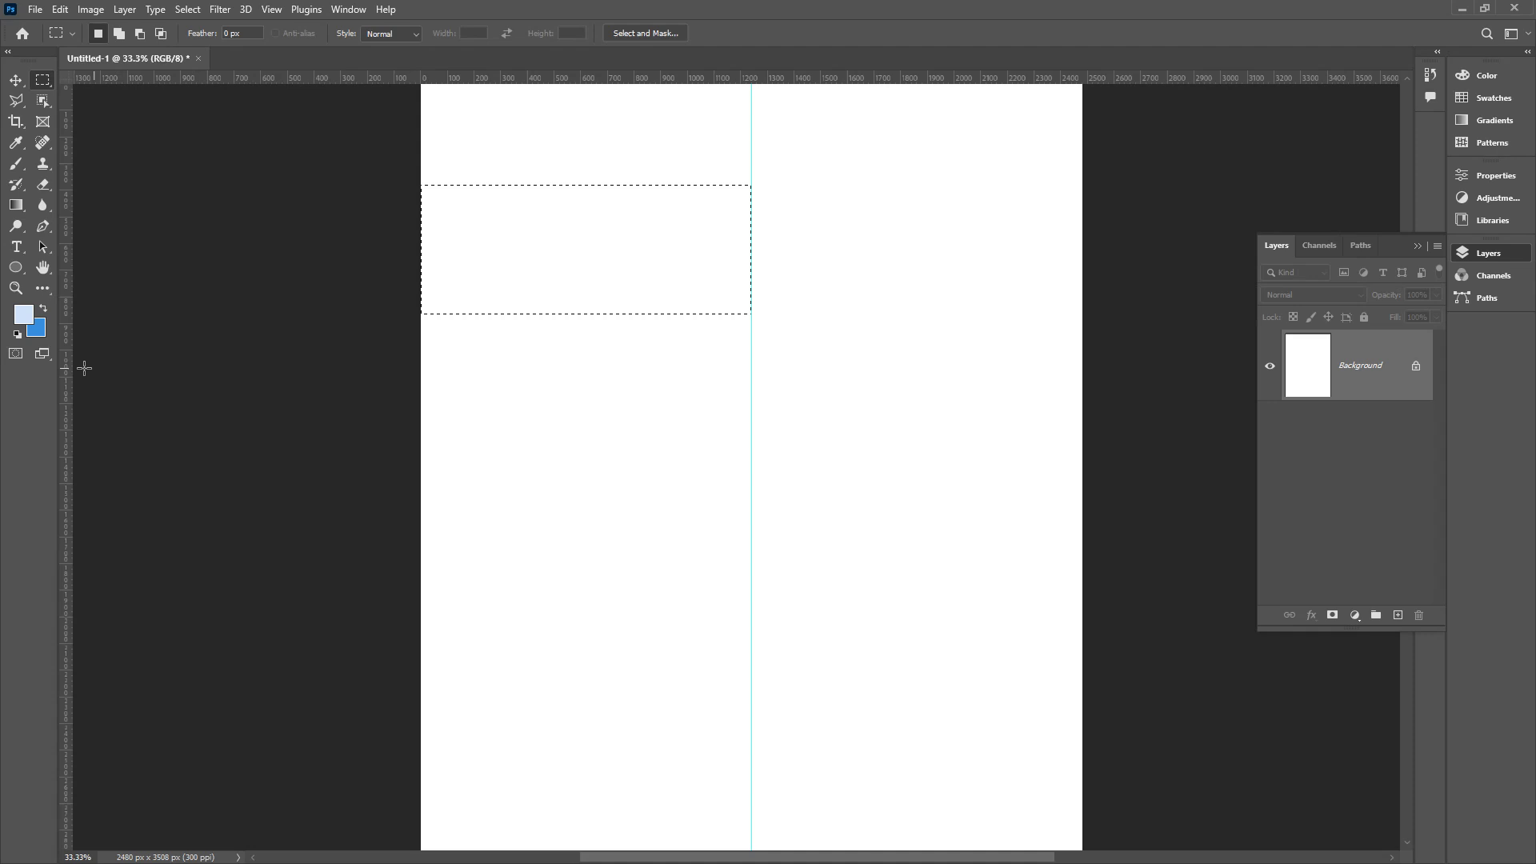
drag(69, 344, 582, 353)
drag(649, 229, 990, 229)
drag(66, 230, 917, 273)
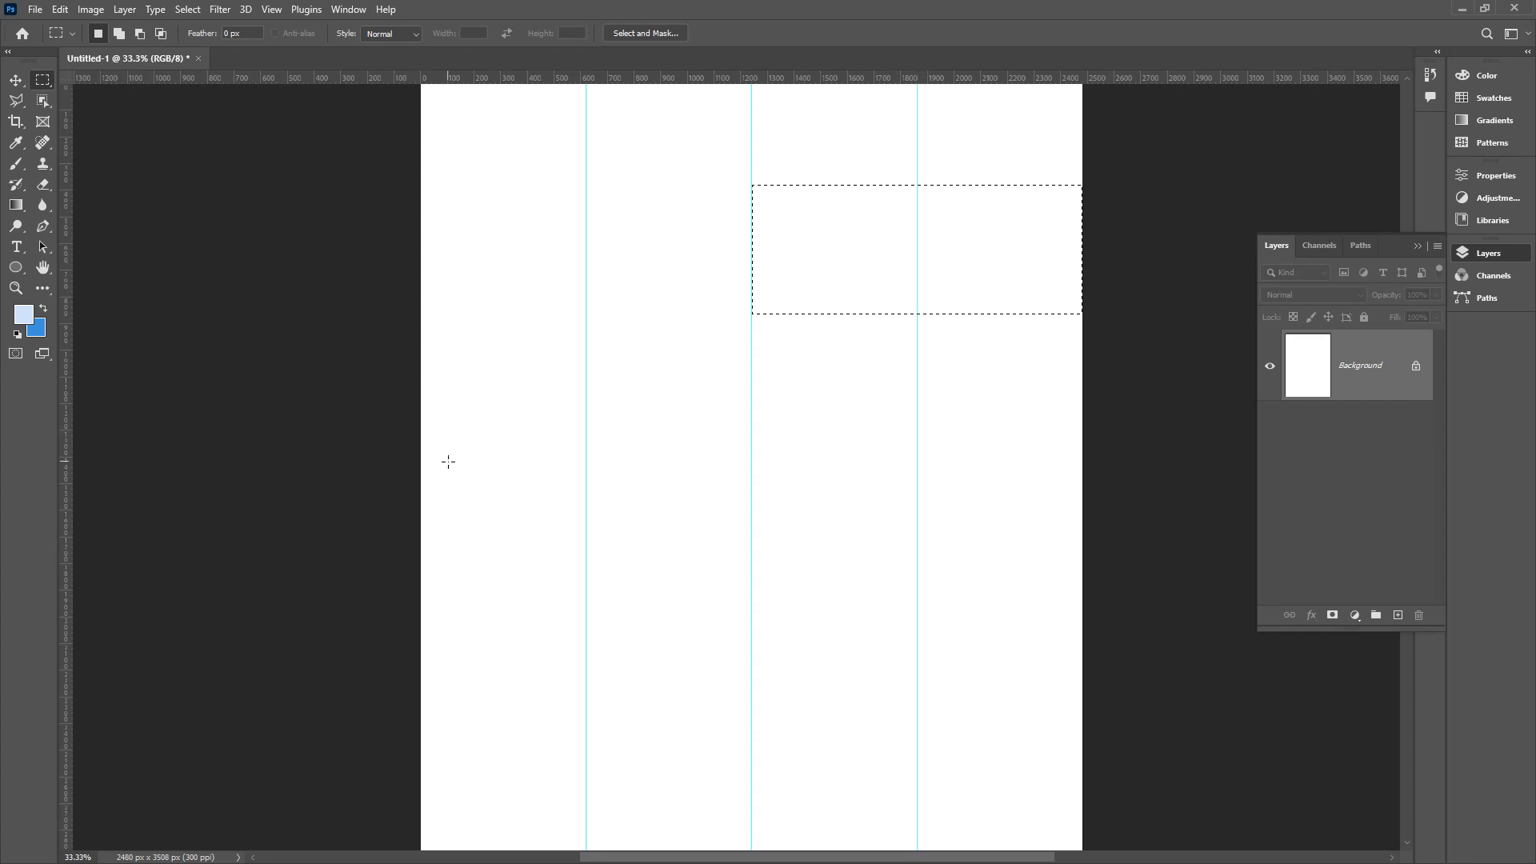
- Remove the rectangular selection from the page and switch to the Move tool
drag(465, 190, 518, 179)
drag(683, 219, 737, 210)
mouse_move(862, 205)
mouse_down()
mouse_move(924, 186)
mouse_move(1036, 205)
mouse_up()
key(v)
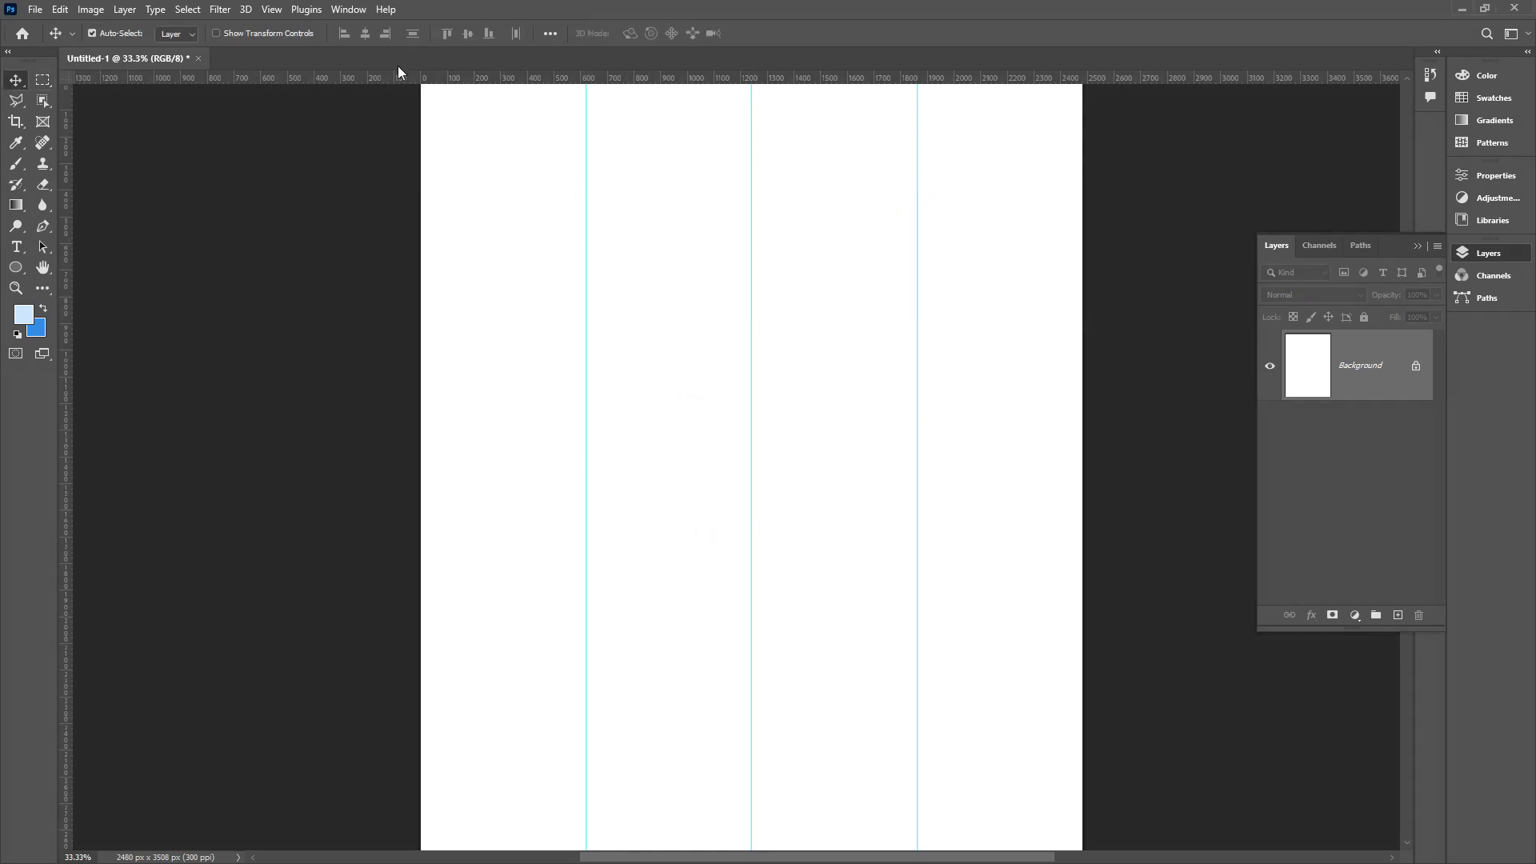
- Clear all existing guides from the page
click(270, 10)
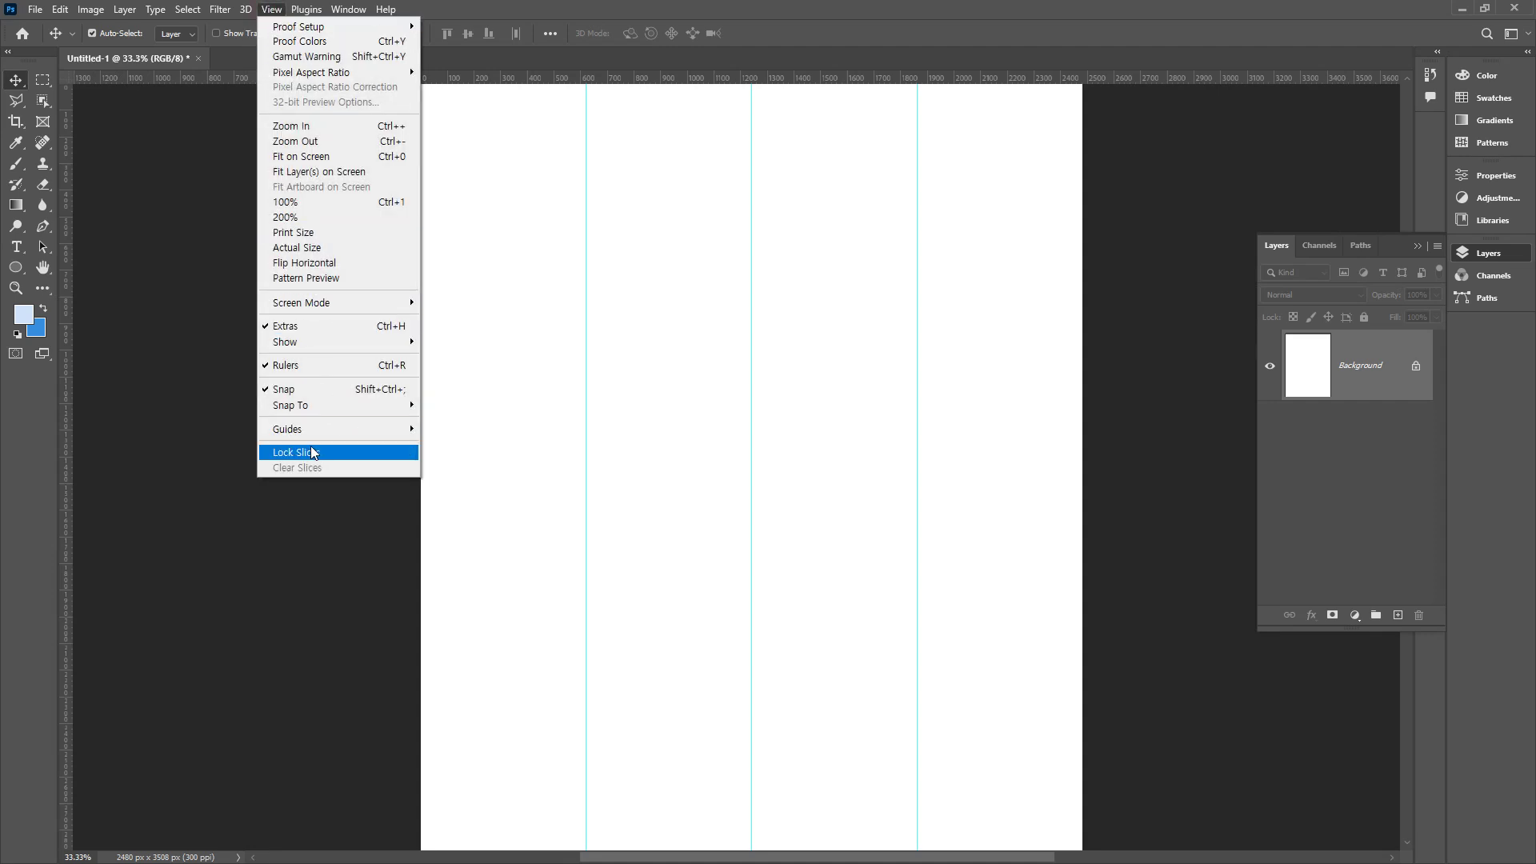
mouse_move(318, 436)
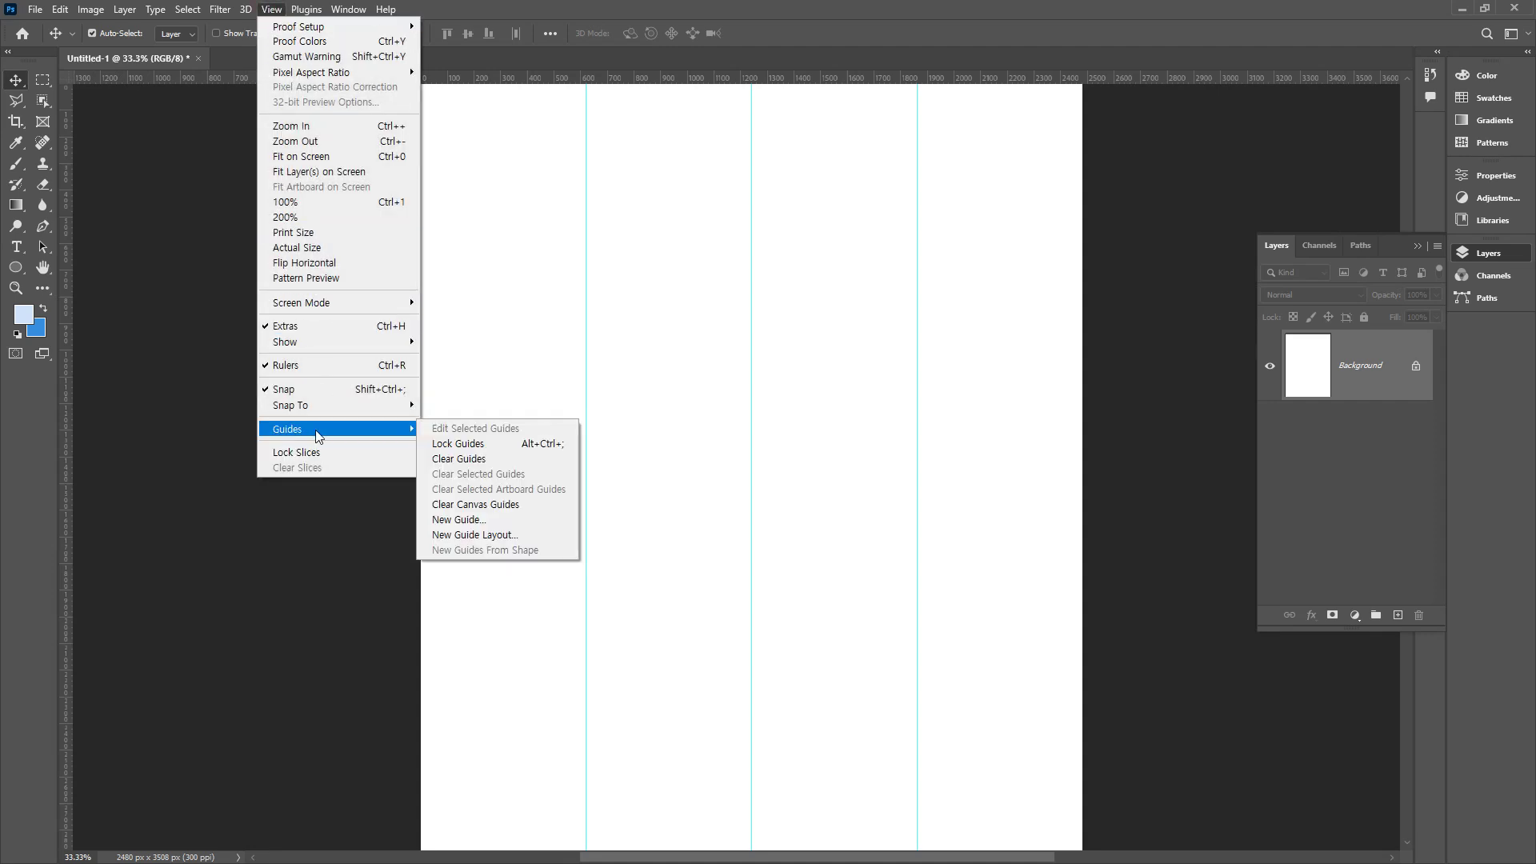
key(Escape)
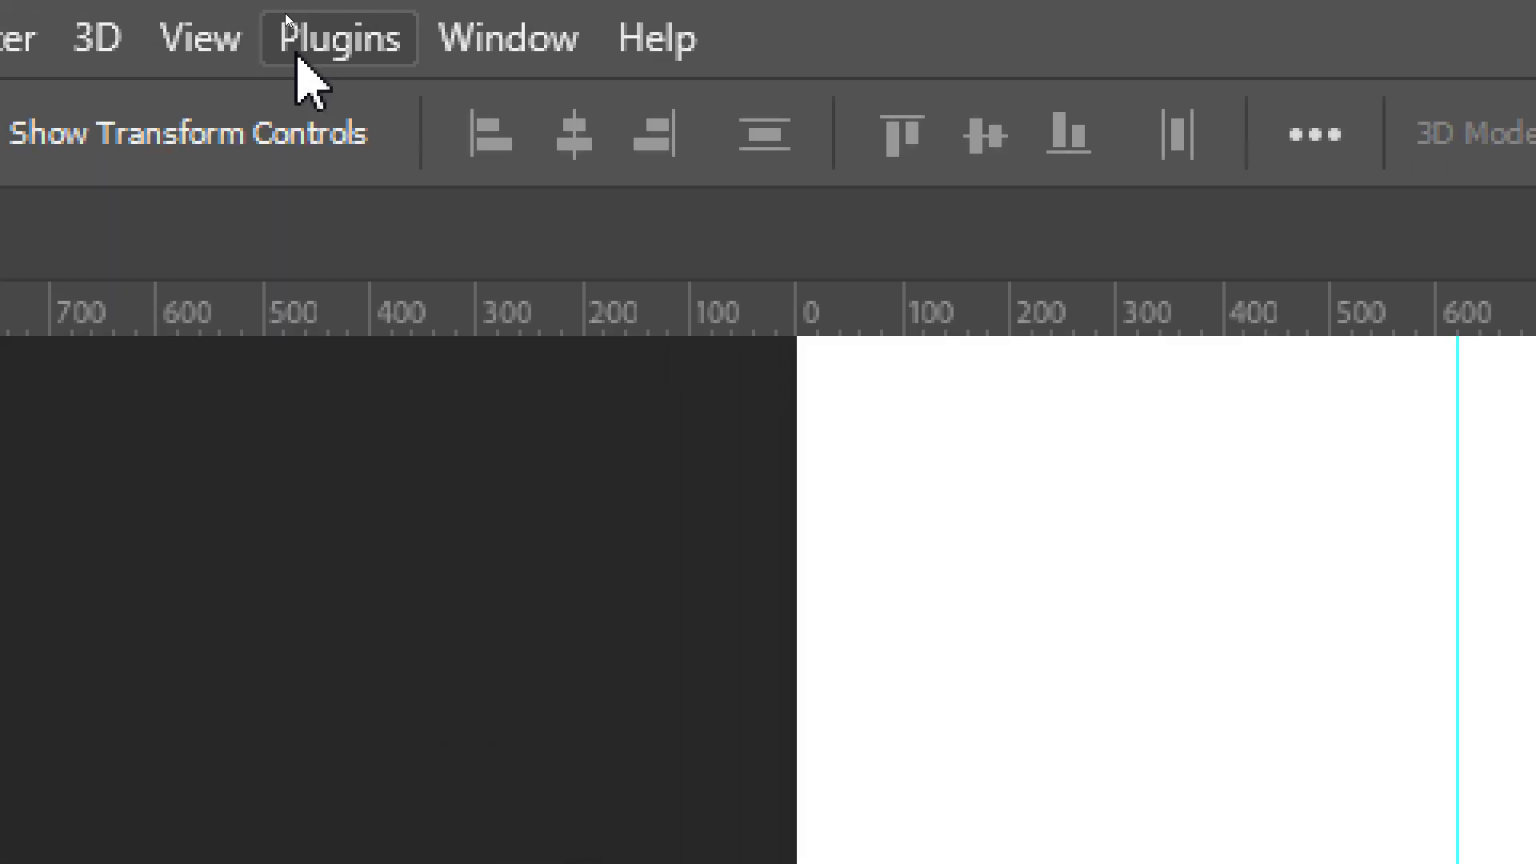
click(266, 10)
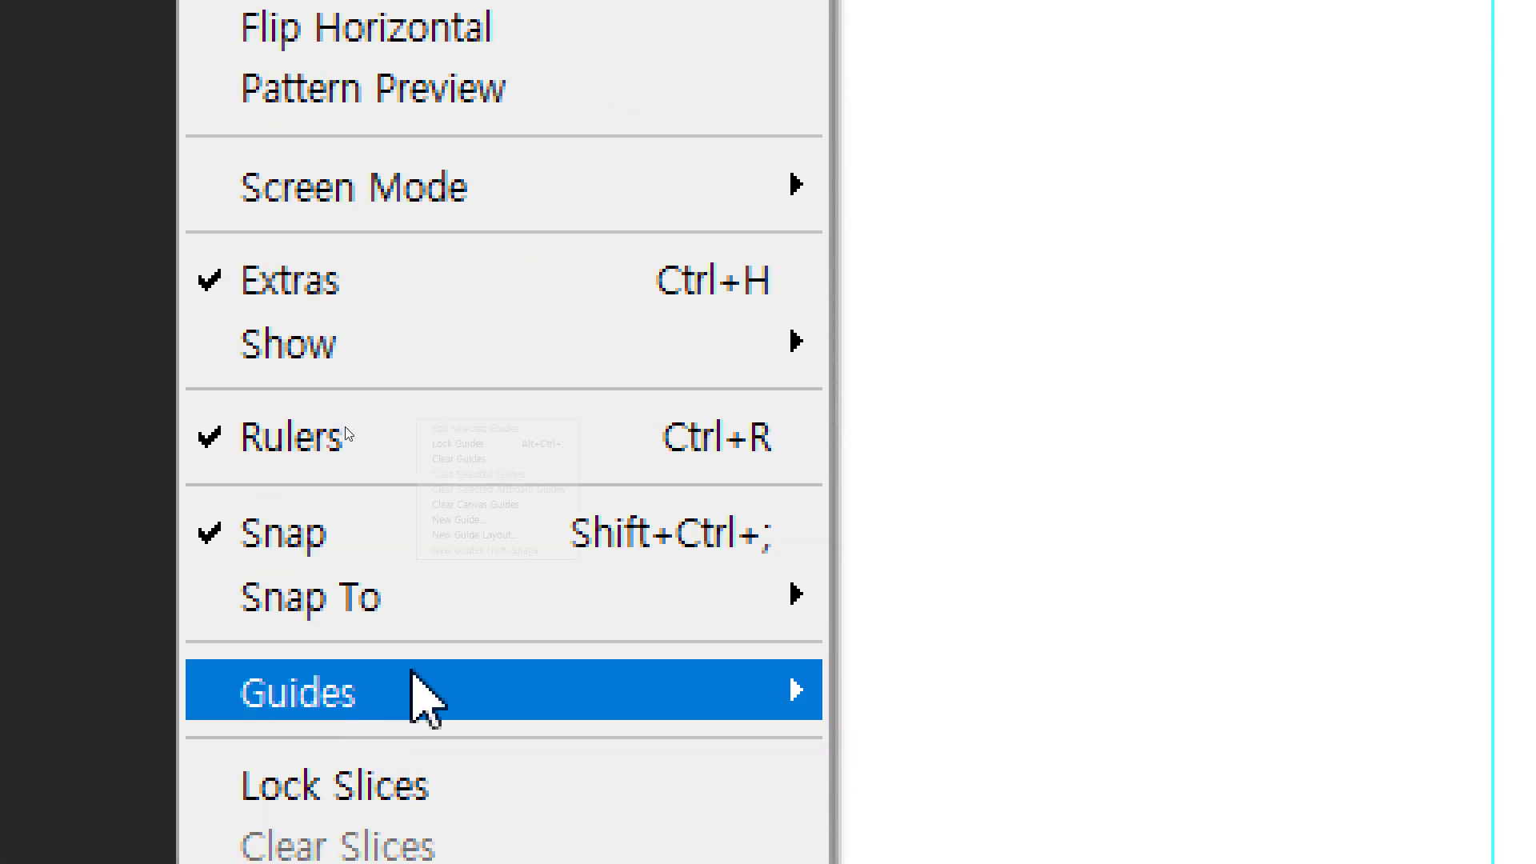
mouse_move(413, 674)
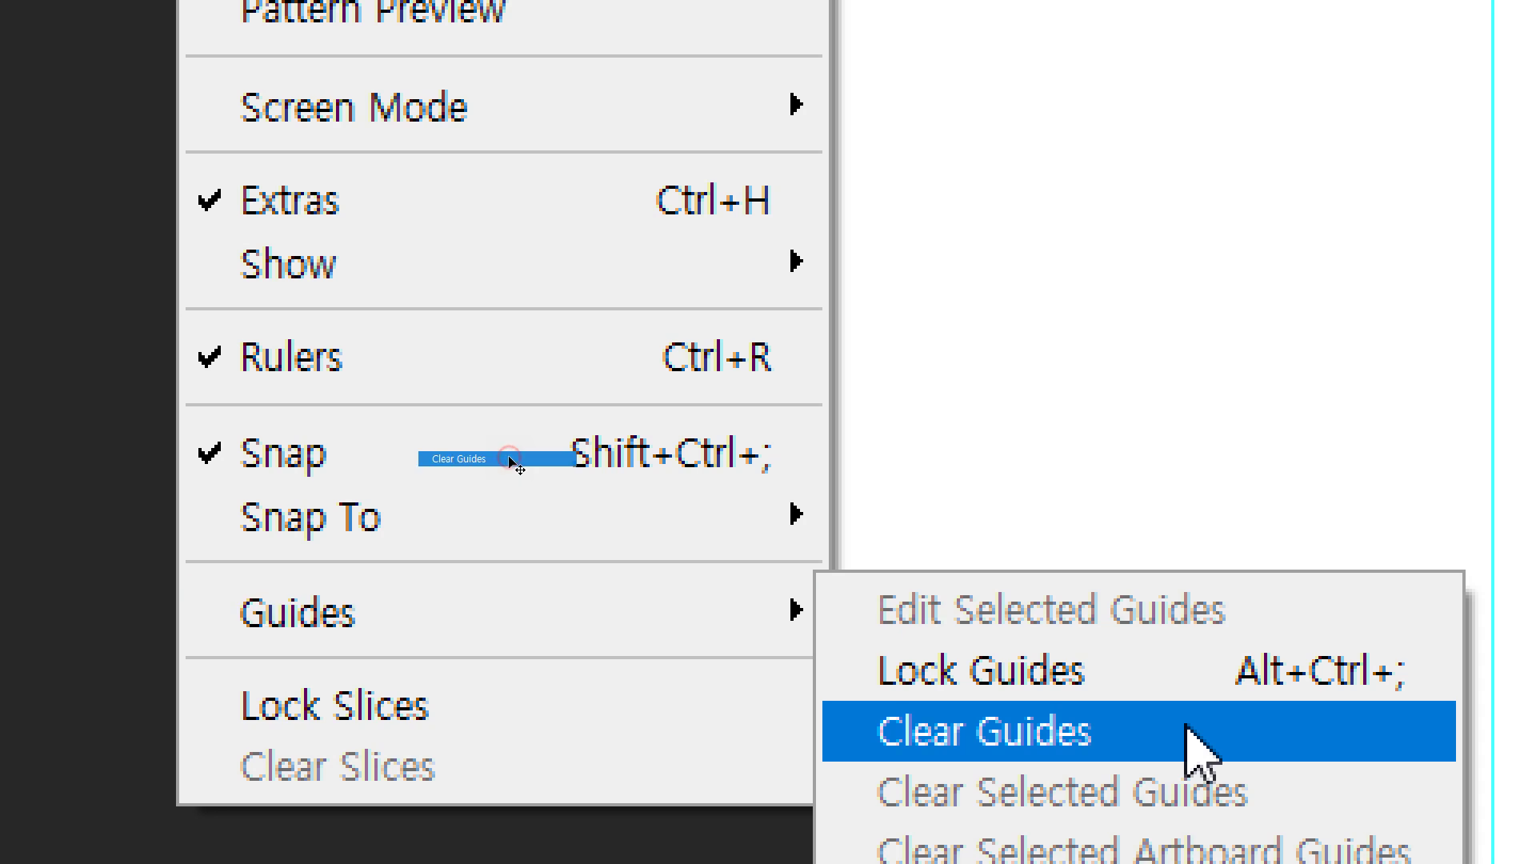
click(1187, 730)
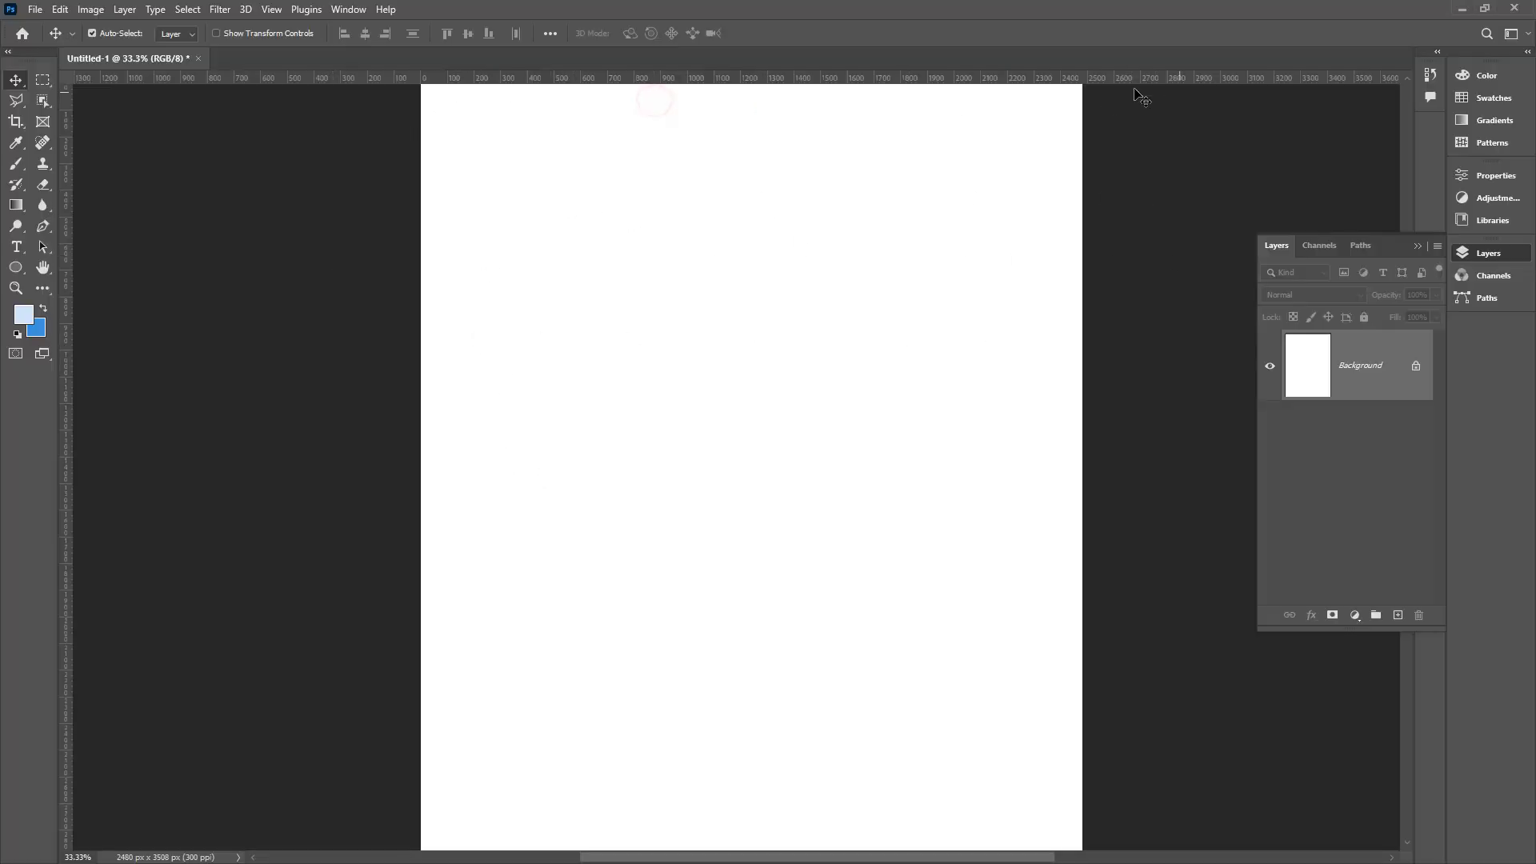
drag(1075, 96, 1101, 165)
mouse_move(310, 180)
mouse_down()
mouse_move(278, 205)
mouse_move(300, 243)
mouse_up()
drag(299, 206, 260, 207)
mouse_move(416, 208)
mouse_down()
mouse_move(1069, 197)
mouse_move(1073, 230)
mouse_up()
mouse_move(536, 363)
mouse_down()
mouse_move(574, 352)
mouse_move(636, 368)
mouse_move(750, 346)
mouse_up()
mouse_move(480, 322)
mouse_down()
mouse_move(508, 427)
mouse_move(699, 281)
mouse_up()
mouse_move(320, 386)
mouse_down()
mouse_move(375, 406)
mouse_move(385, 432)
mouse_move(354, 456)
mouse_up()
mouse_move(576, 234)
mouse_down()
mouse_move(608, 271)
mouse_move(657, 253)
mouse_up()
drag(669, 250, 711, 247)
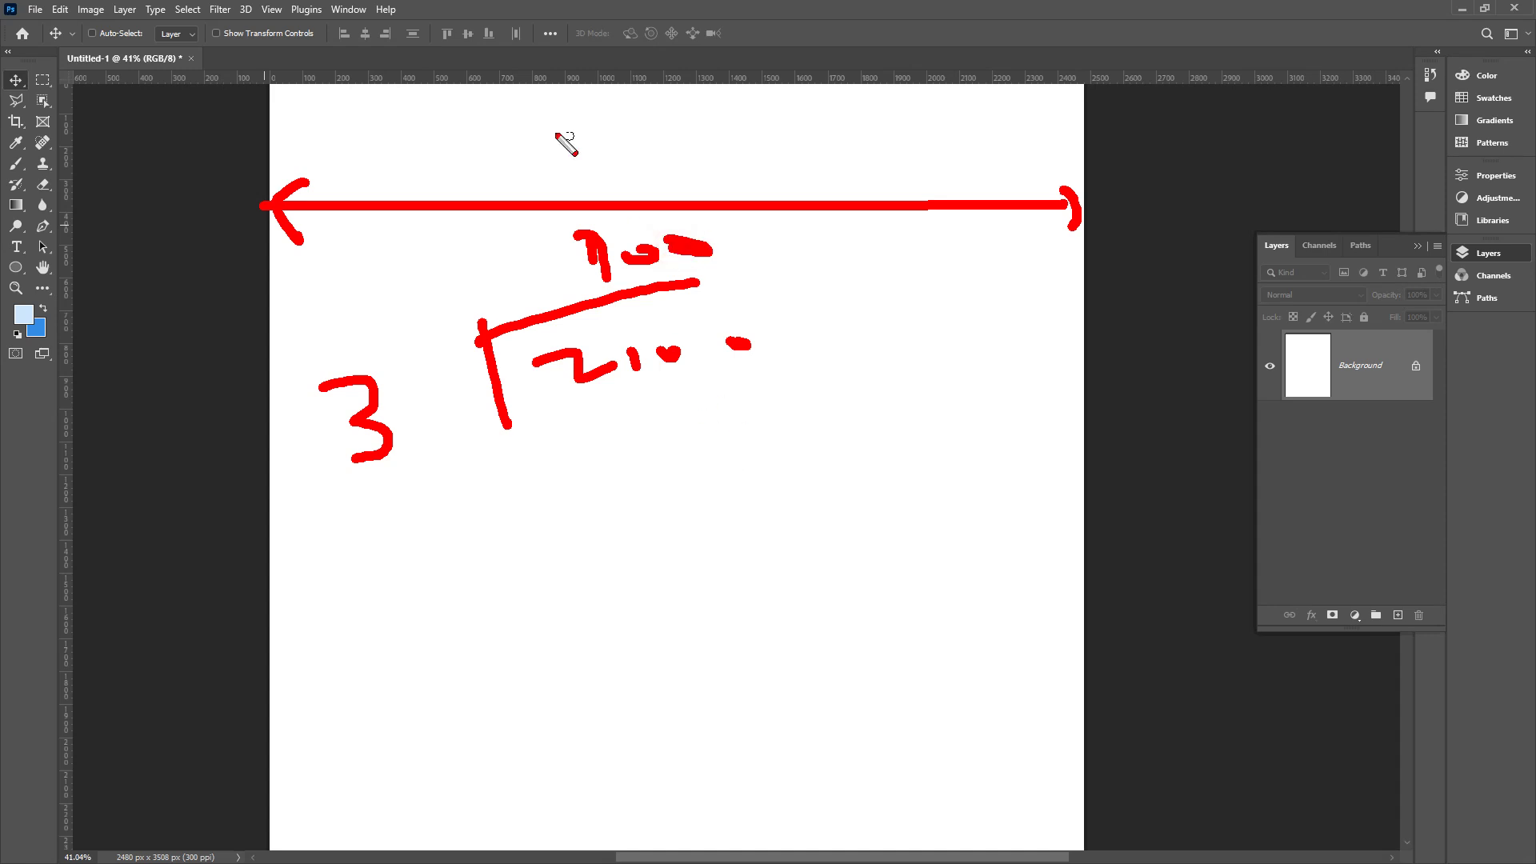
key(Escape)
- Add vertical guides at about X 700 px and X 1400 px to split the page into three columns
drag(486, 100, 850, 18)
drag(701, 154, 656, 168)
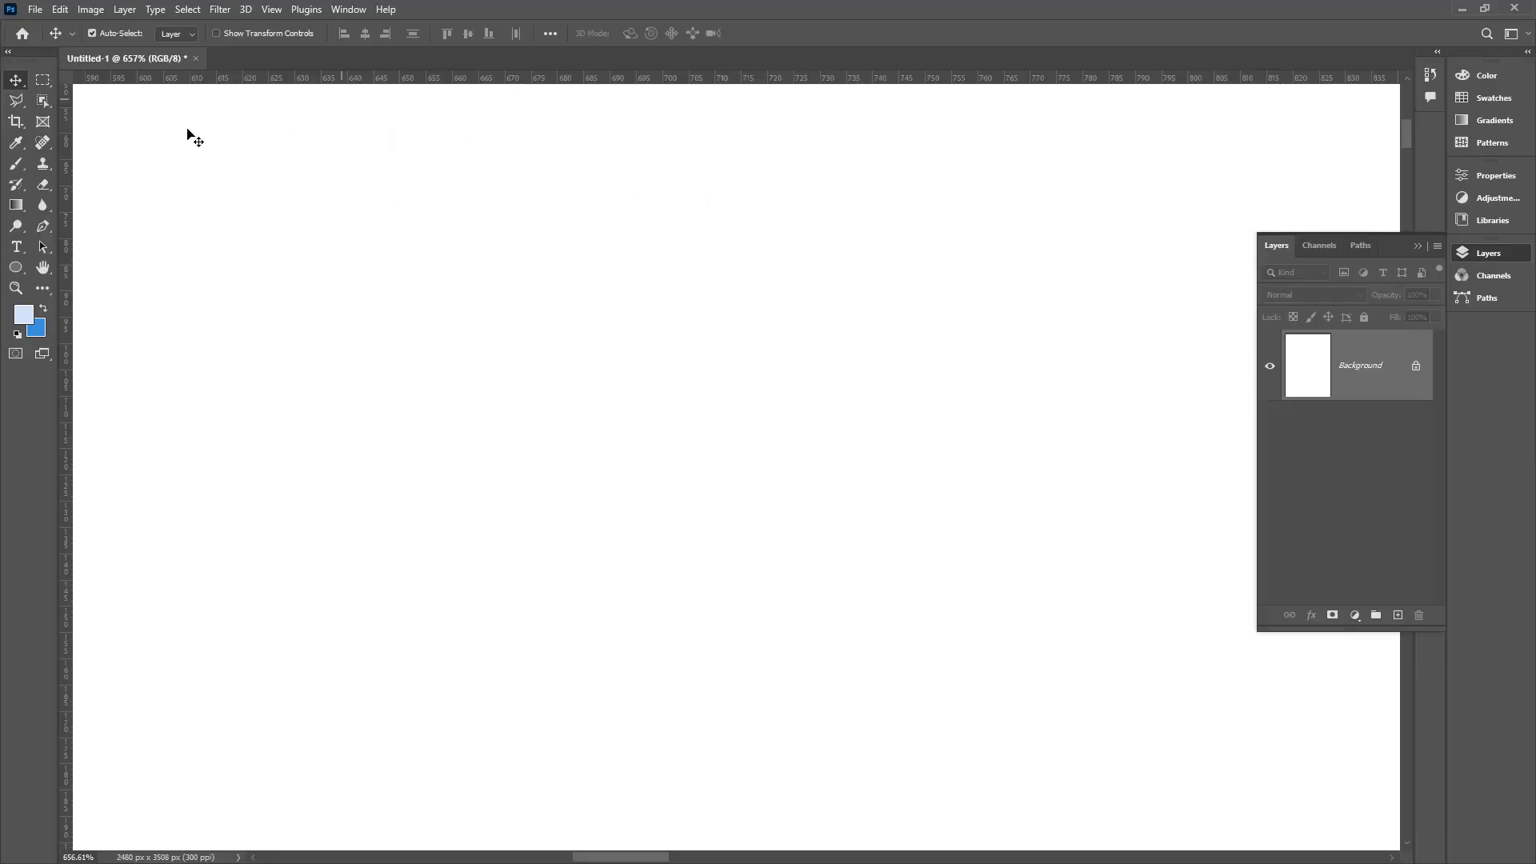
drag(66, 119, 664, 137)
key(space)
drag(875, 245, 613, 254)
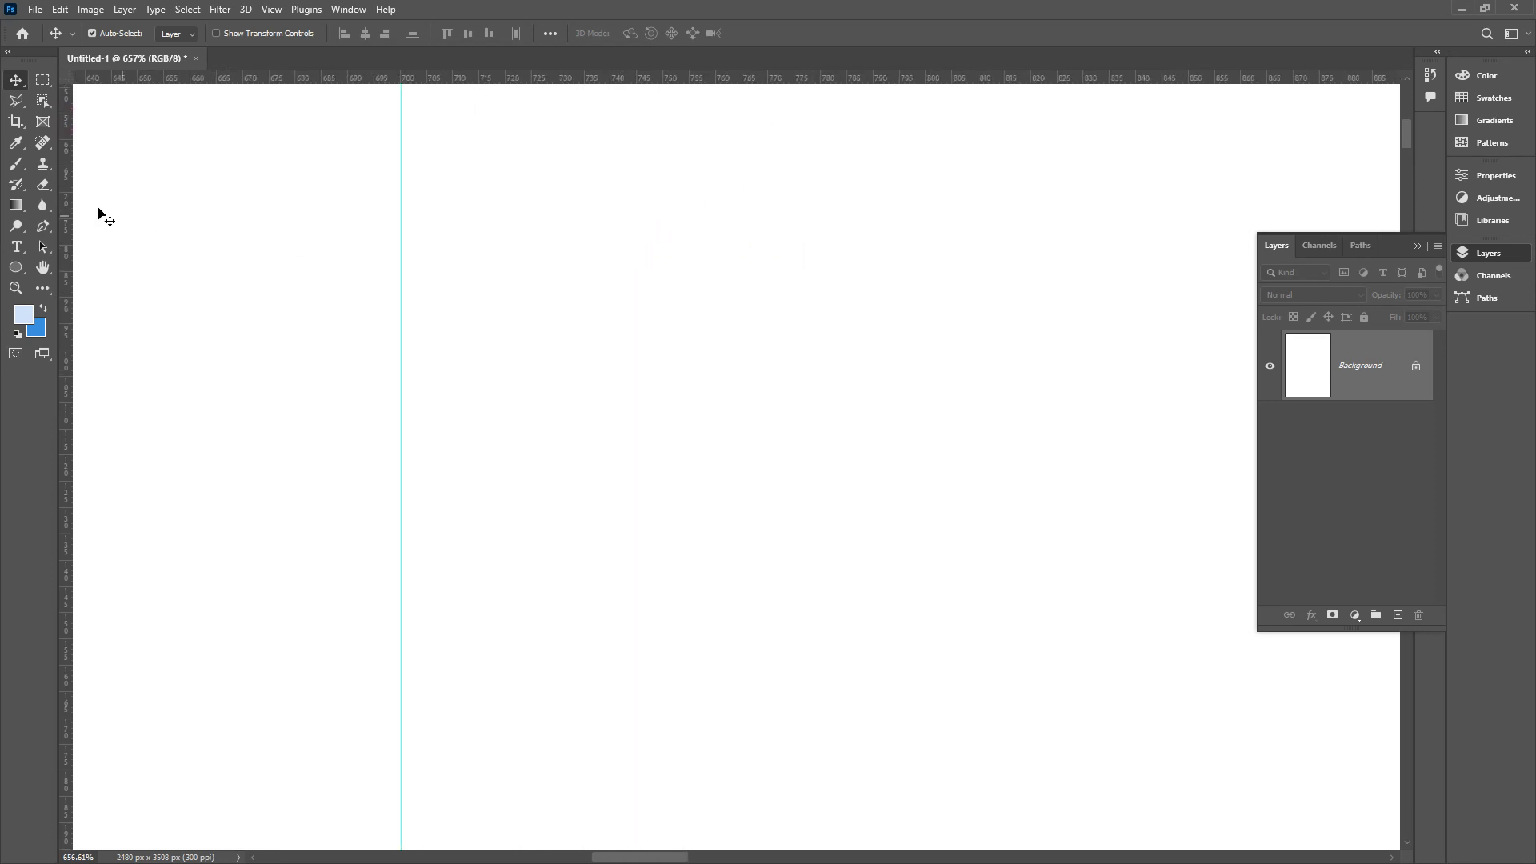
drag(62, 204, 1131, 206)
key(space)
drag(1131, 205, 443, 251)
- Move the first vertical guide exactly onto the 700 px ruler mark
key(ctrl+space)
drag(744, 220, 512, 360)
mouse_move(766, 306)
mouse_down()
mouse_move(442, 337)
mouse_move(390, 300)
mouse_move(841, 298)
mouse_move(775, 296)
mouse_up()
key(Escape)
drag(217, 182, 599, 344)
drag(814, 258, 419, 308)
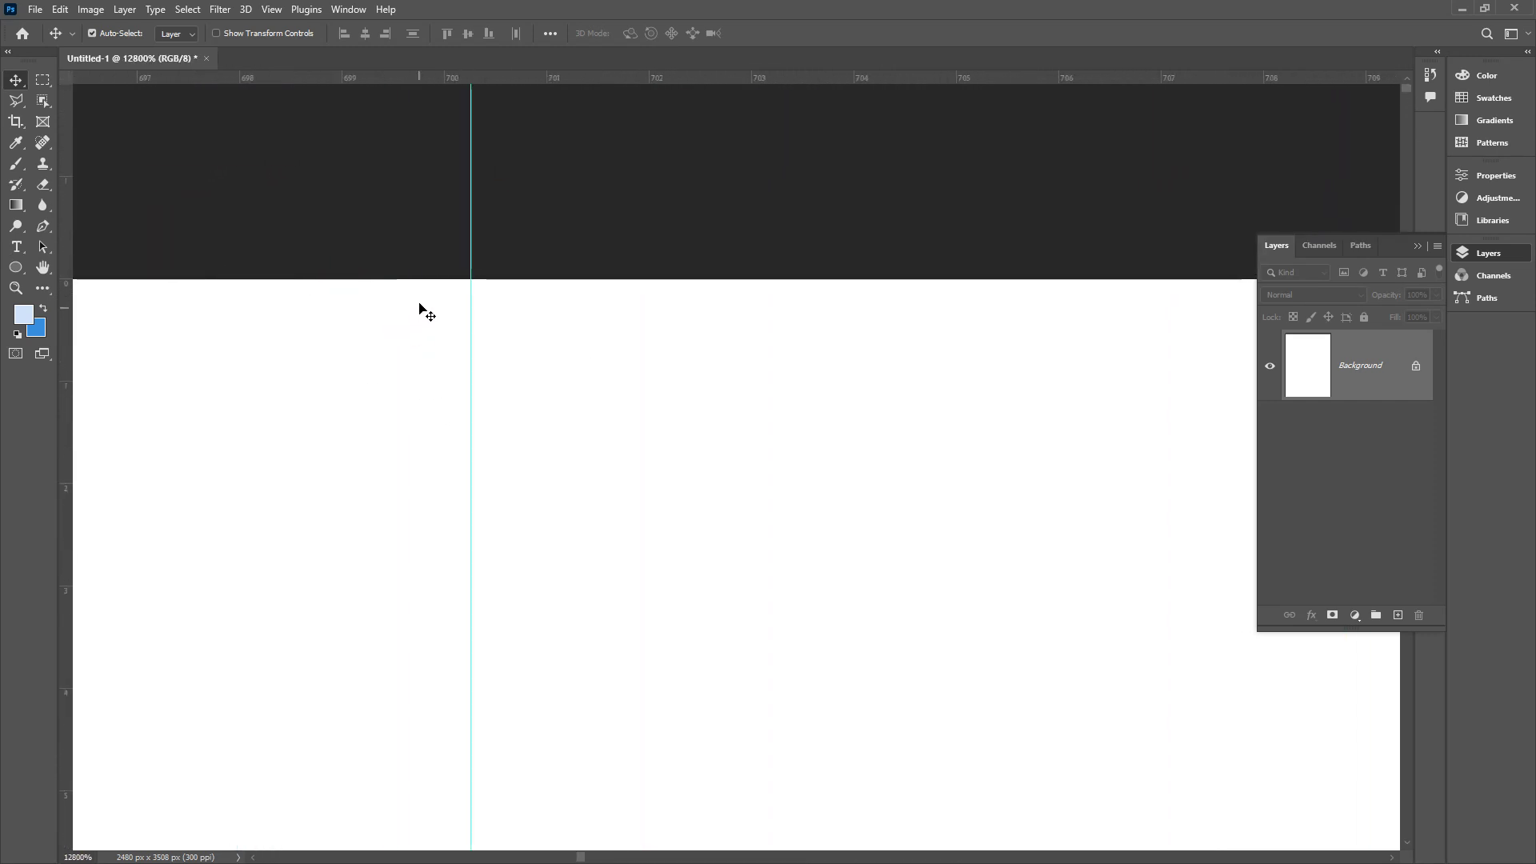
drag(470, 364, 444, 365)
- Move the second vertical guide exactly onto the 1400 px ruler mark
double_click(44, 267)
scroll(528, 251, up, 10)
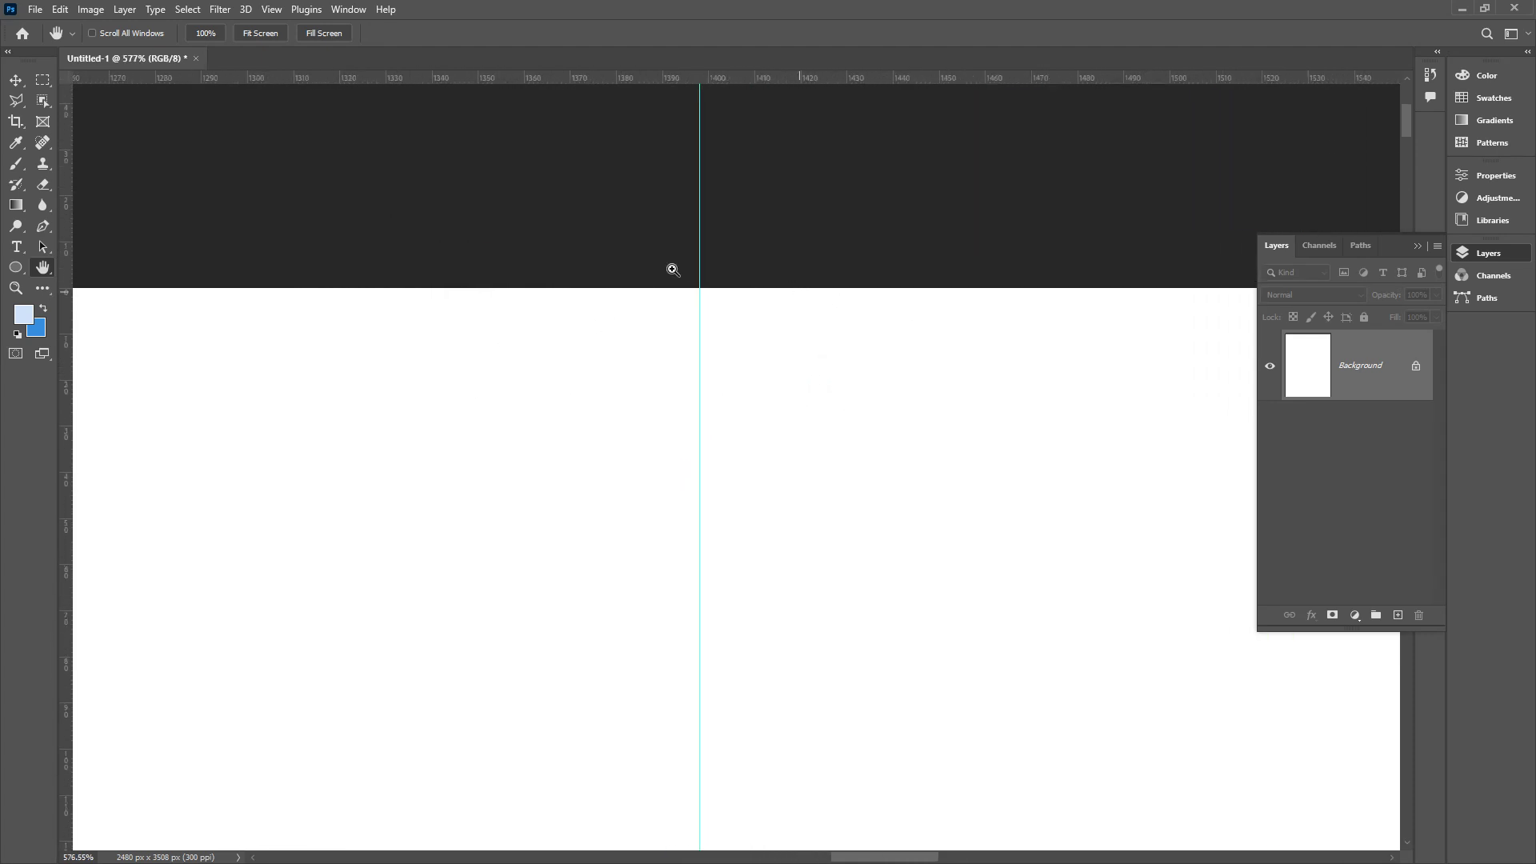
scroll(758, 377, up, 5)
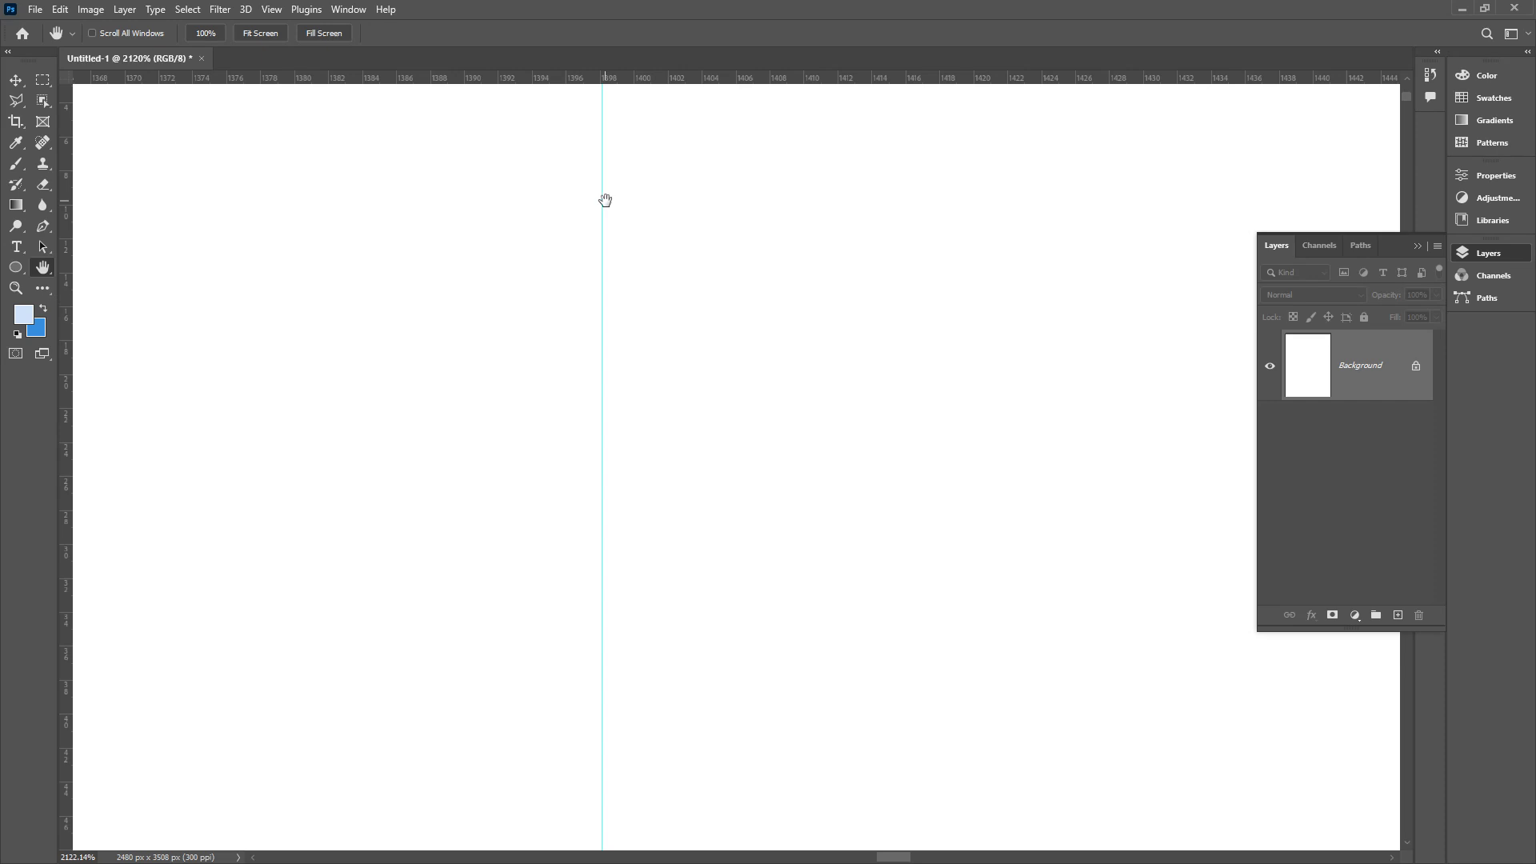
key(v)
drag(603, 200, 635, 202)
double_click(44, 269)
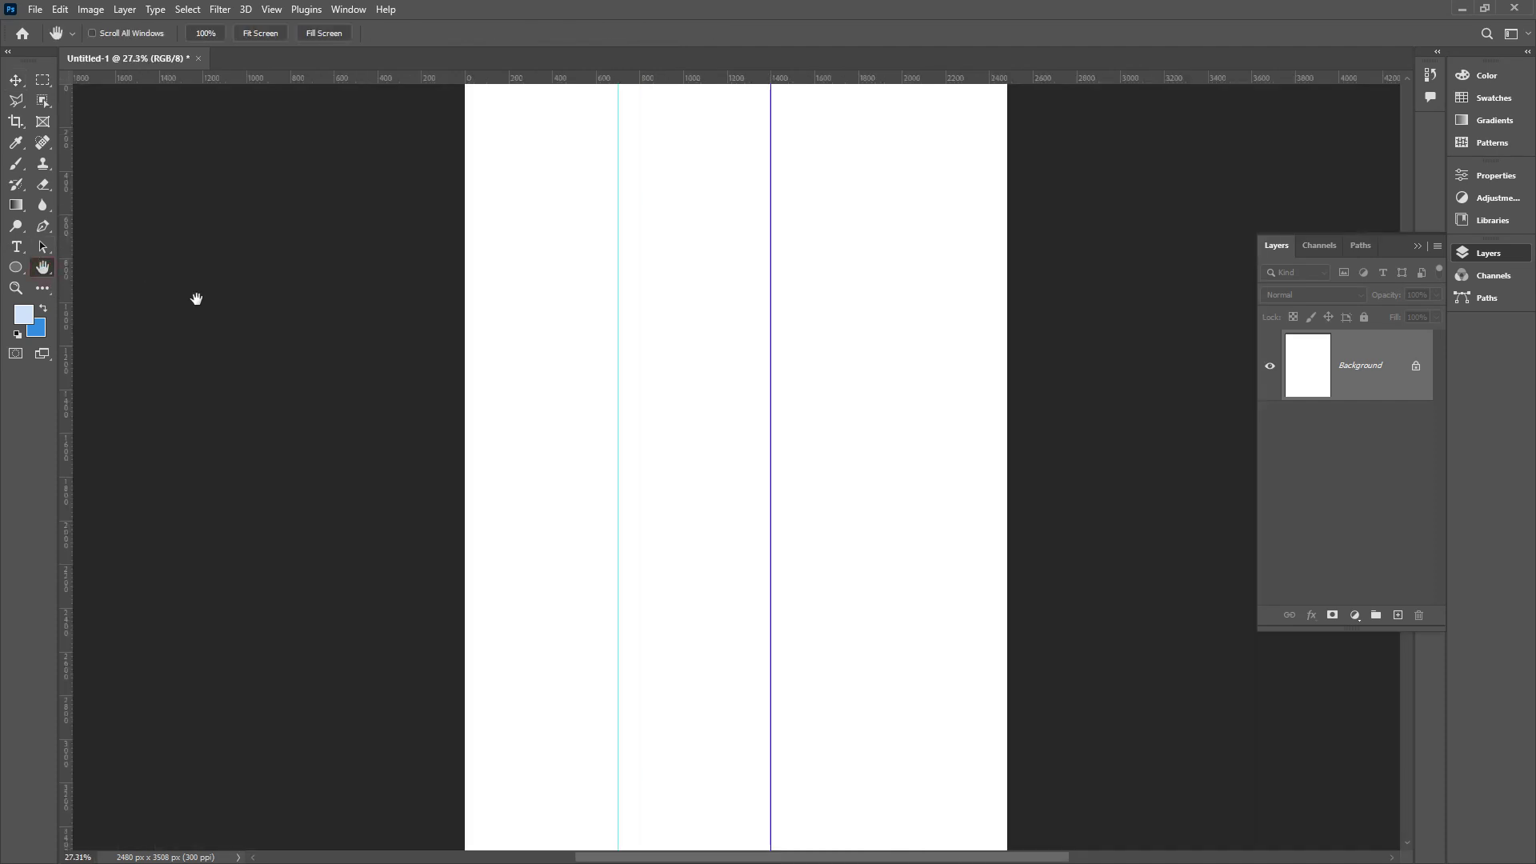
mouse_move(534, 250)
mouse_down()
mouse_move(563, 276)
mouse_move(591, 248)
mouse_up()
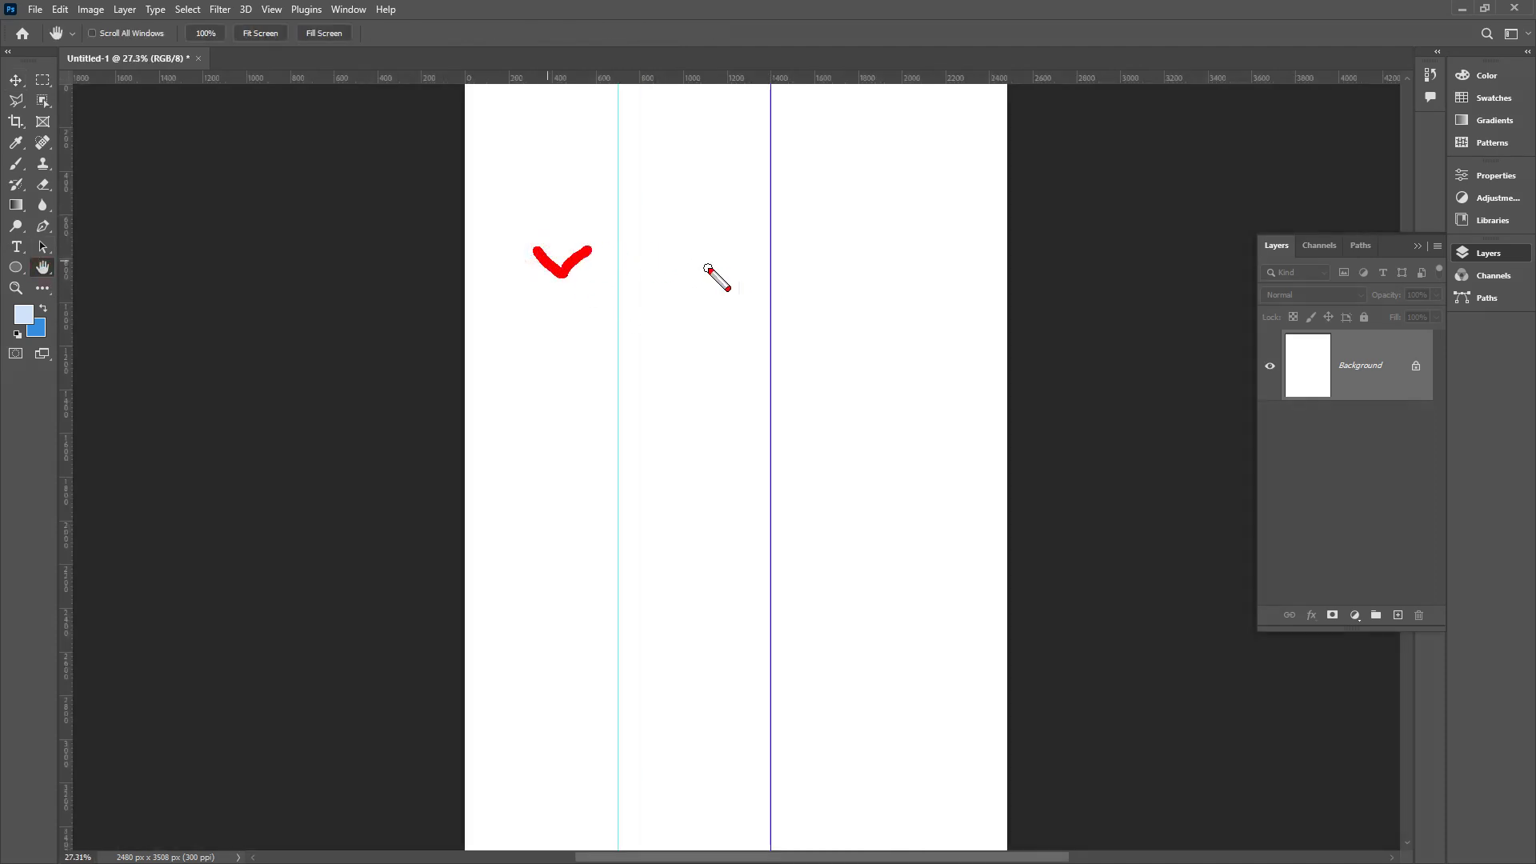
key(Escape)
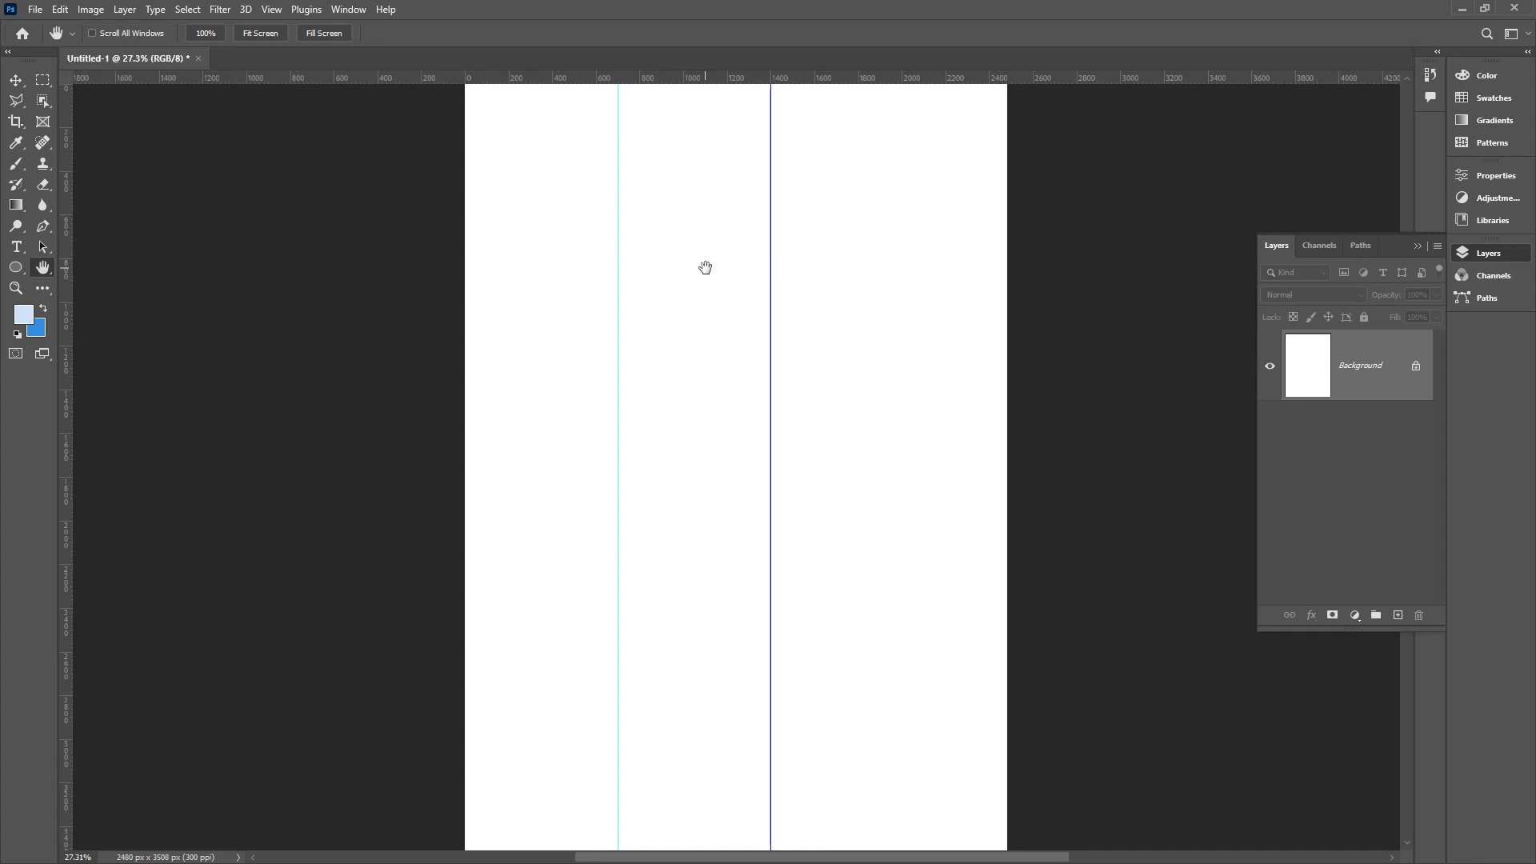
- Change the ruler units to millimetres
key(v)
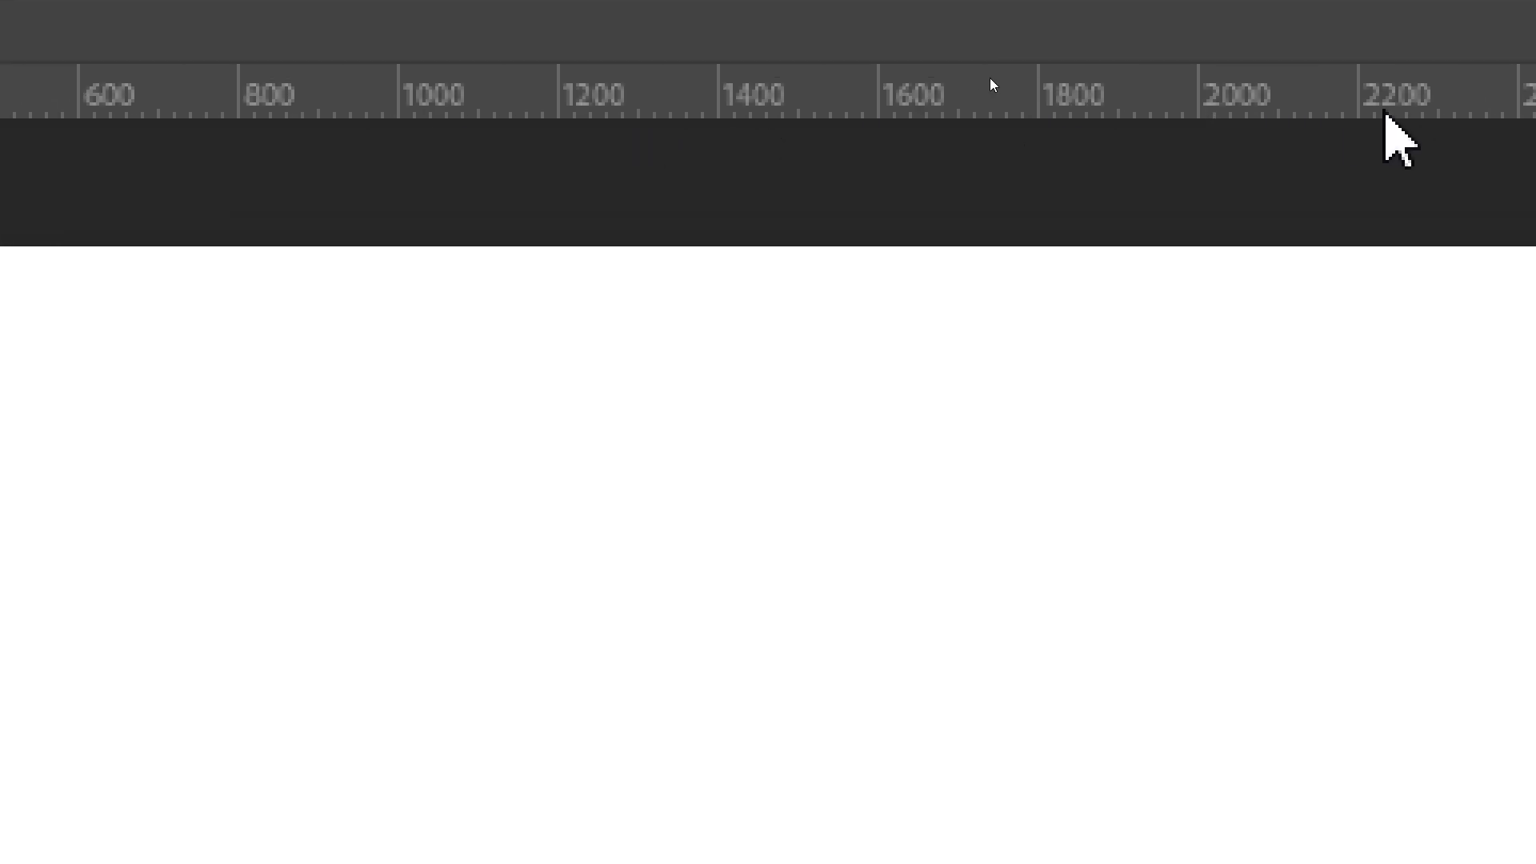
right_click(421, 89)
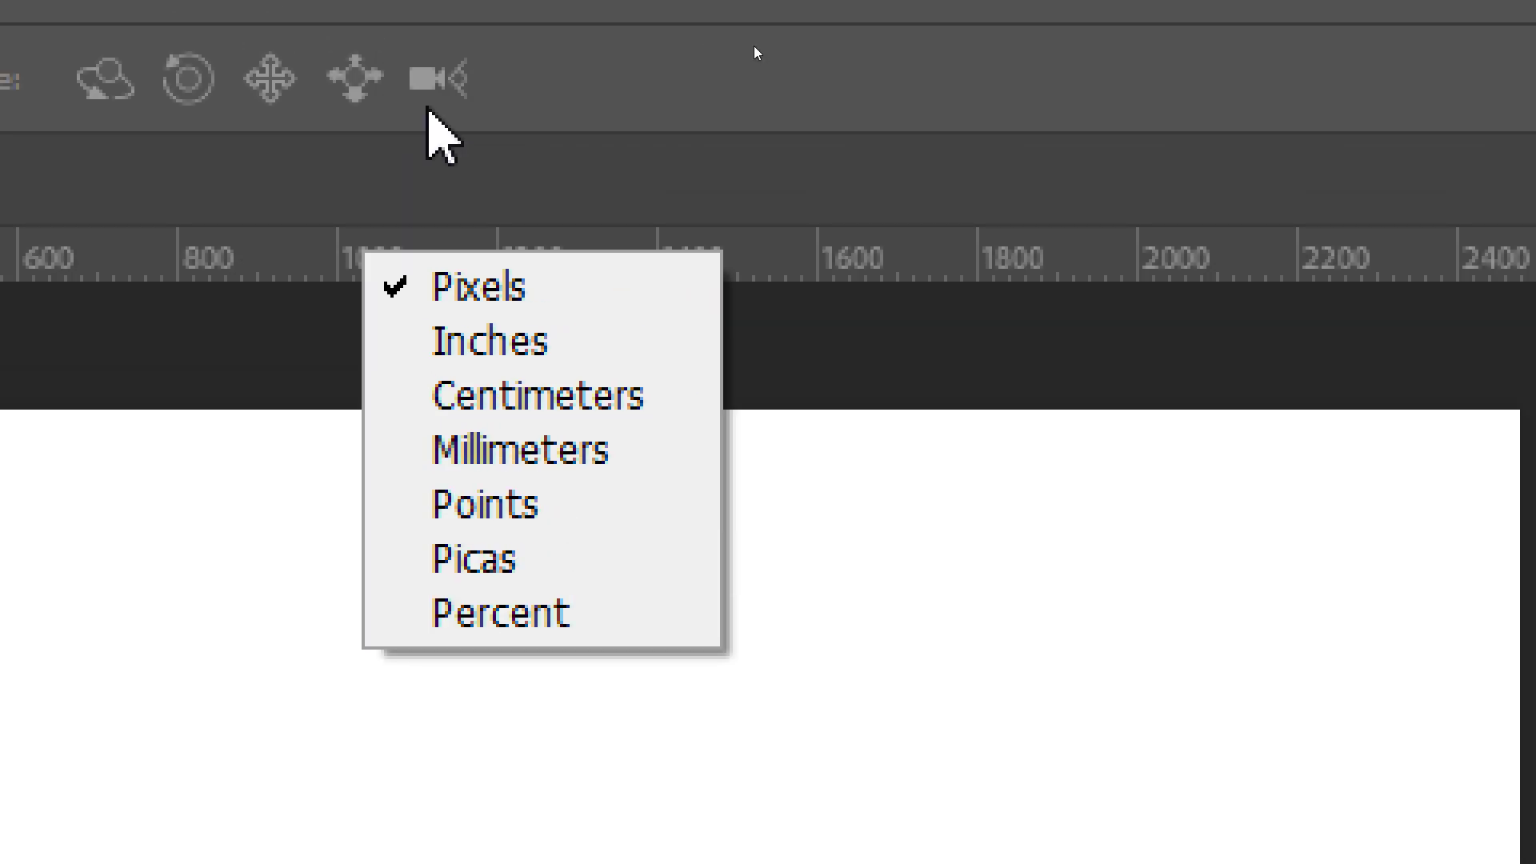
click(617, 13)
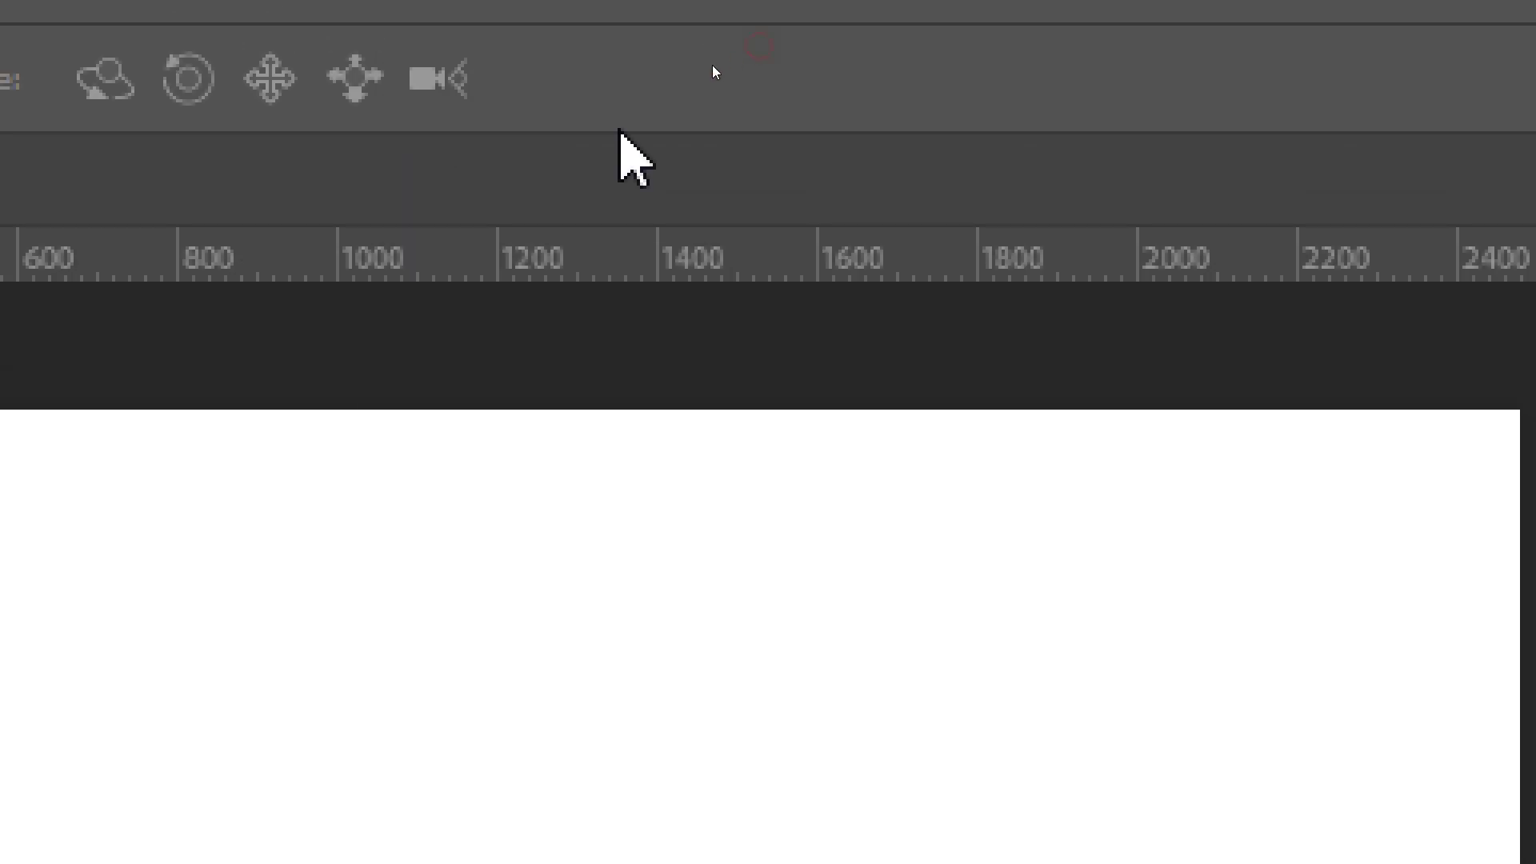
right_click(400, 247)
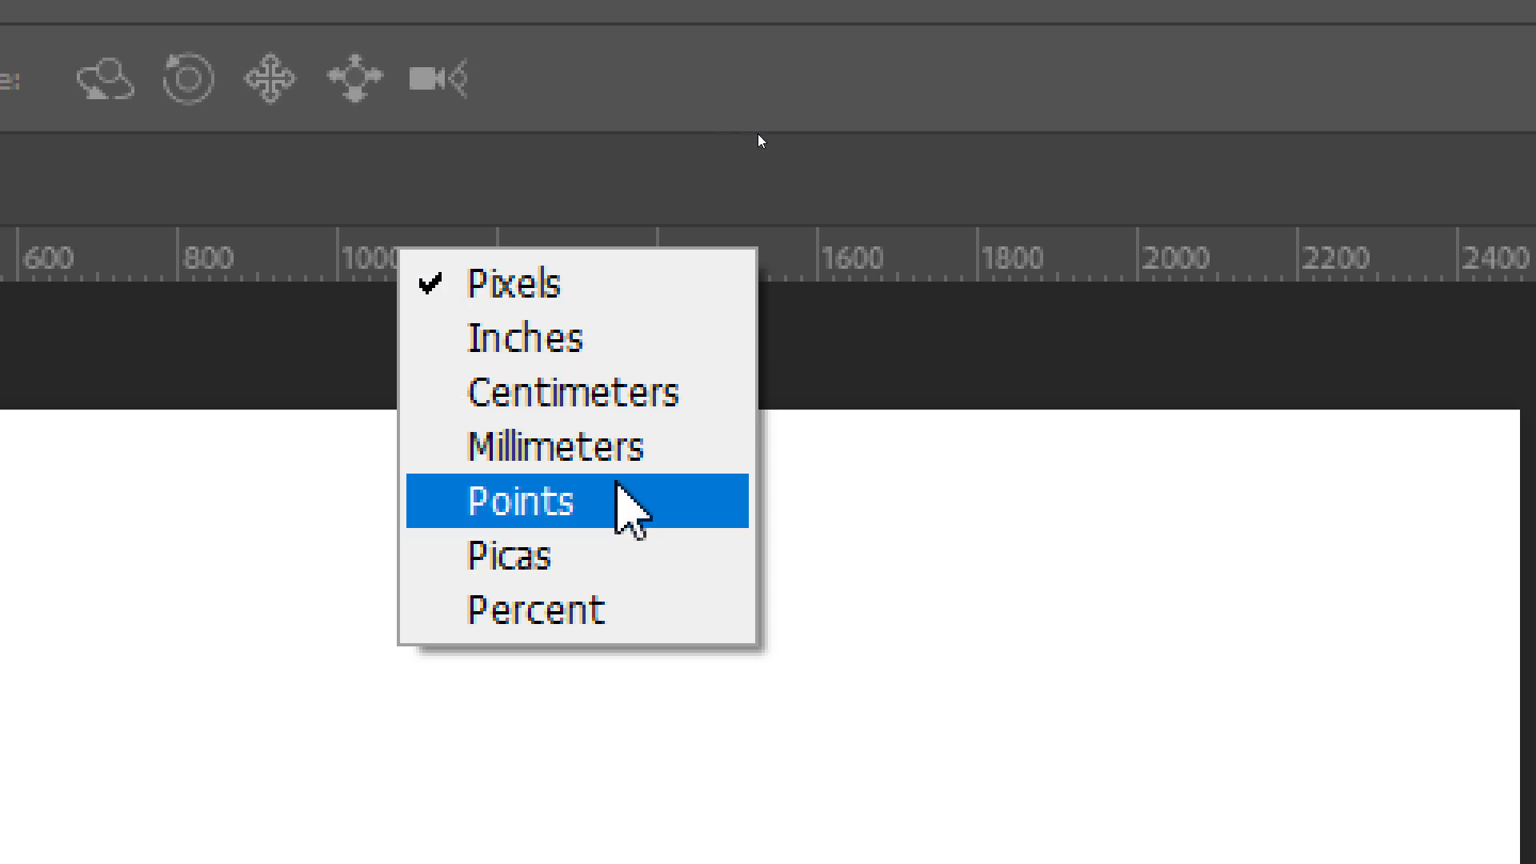
click(658, 456)
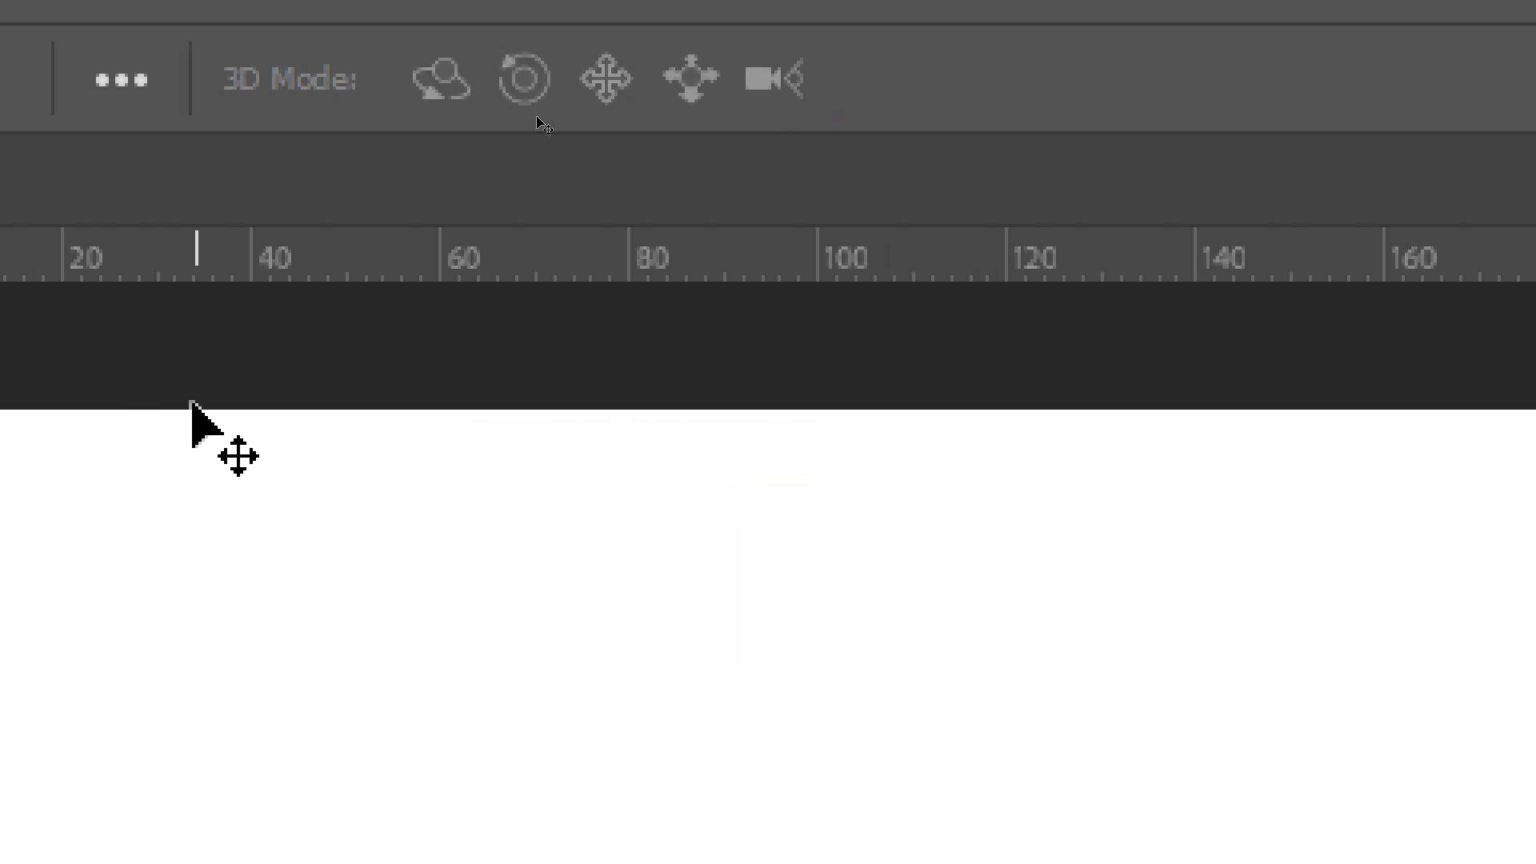
- Add vertical guides at about X 70 mm and X 140 mm to divide the page into three columns
drag(680, 594, 89, 480)
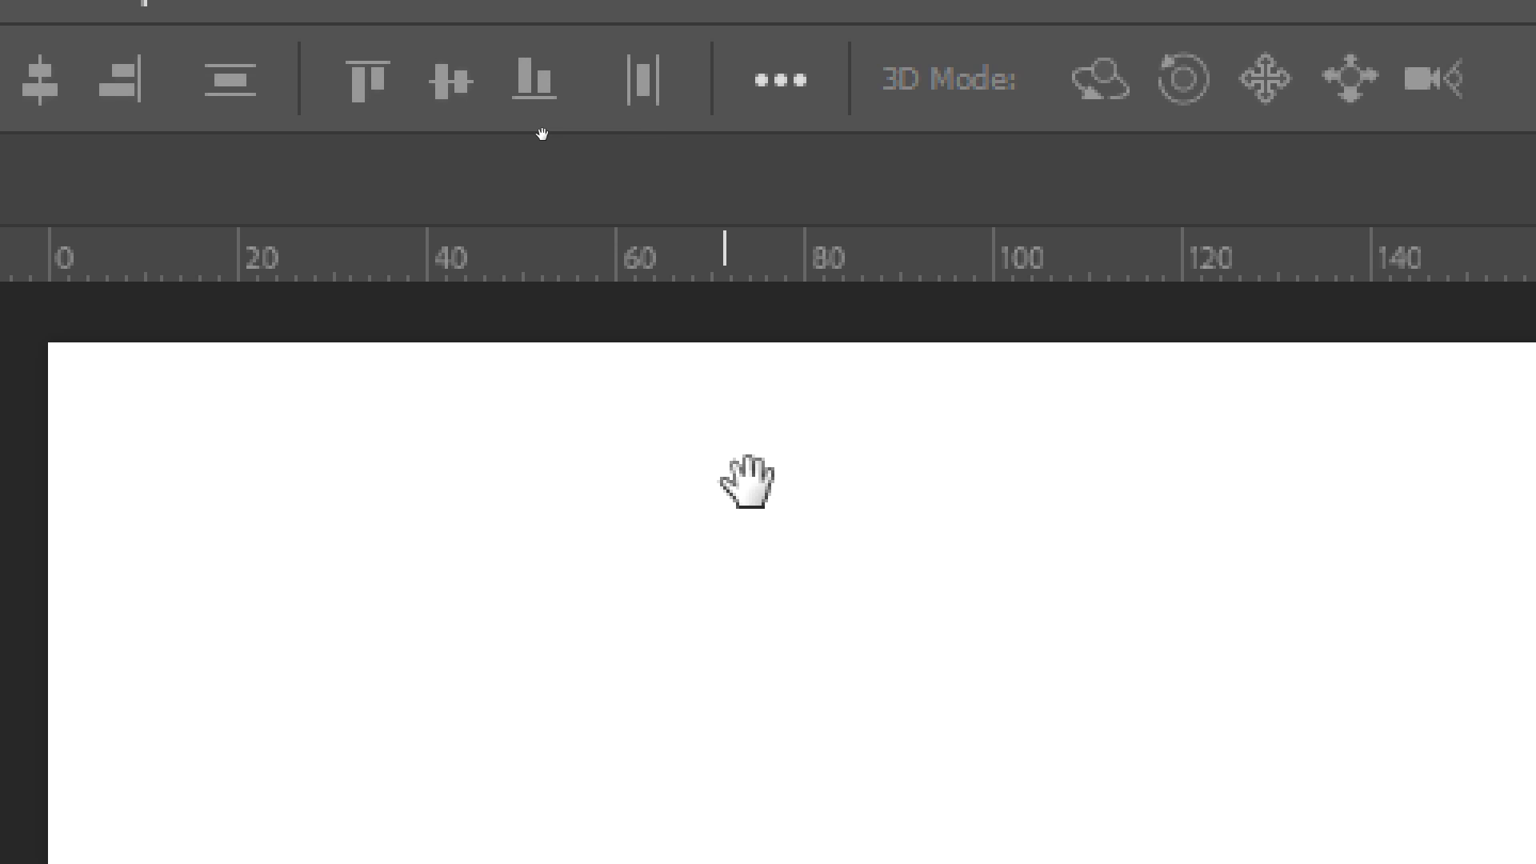
ctrl+click(761, 497)
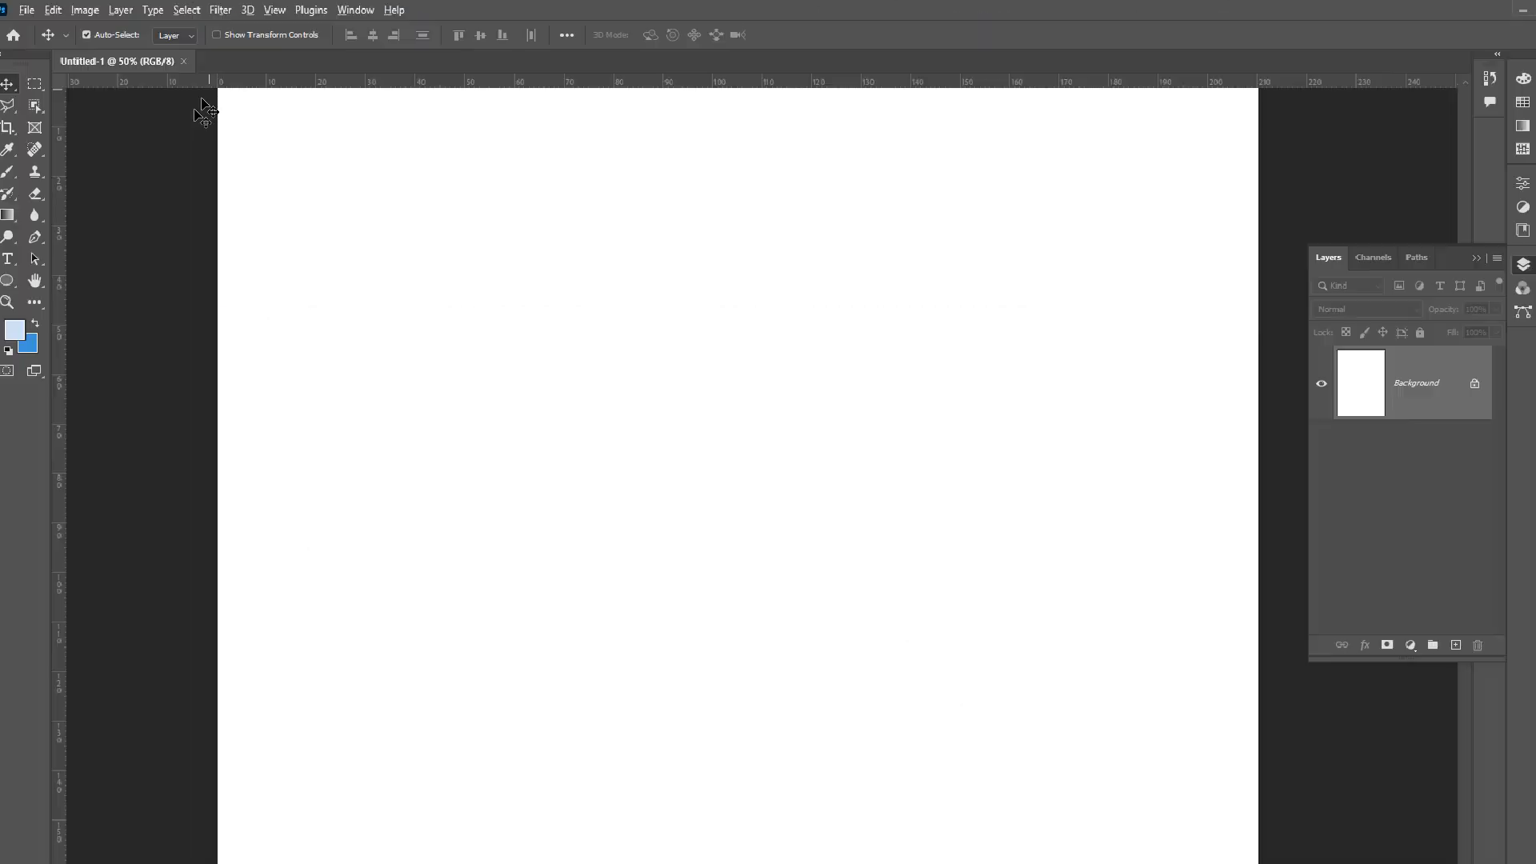
drag(59, 144, 549, 150)
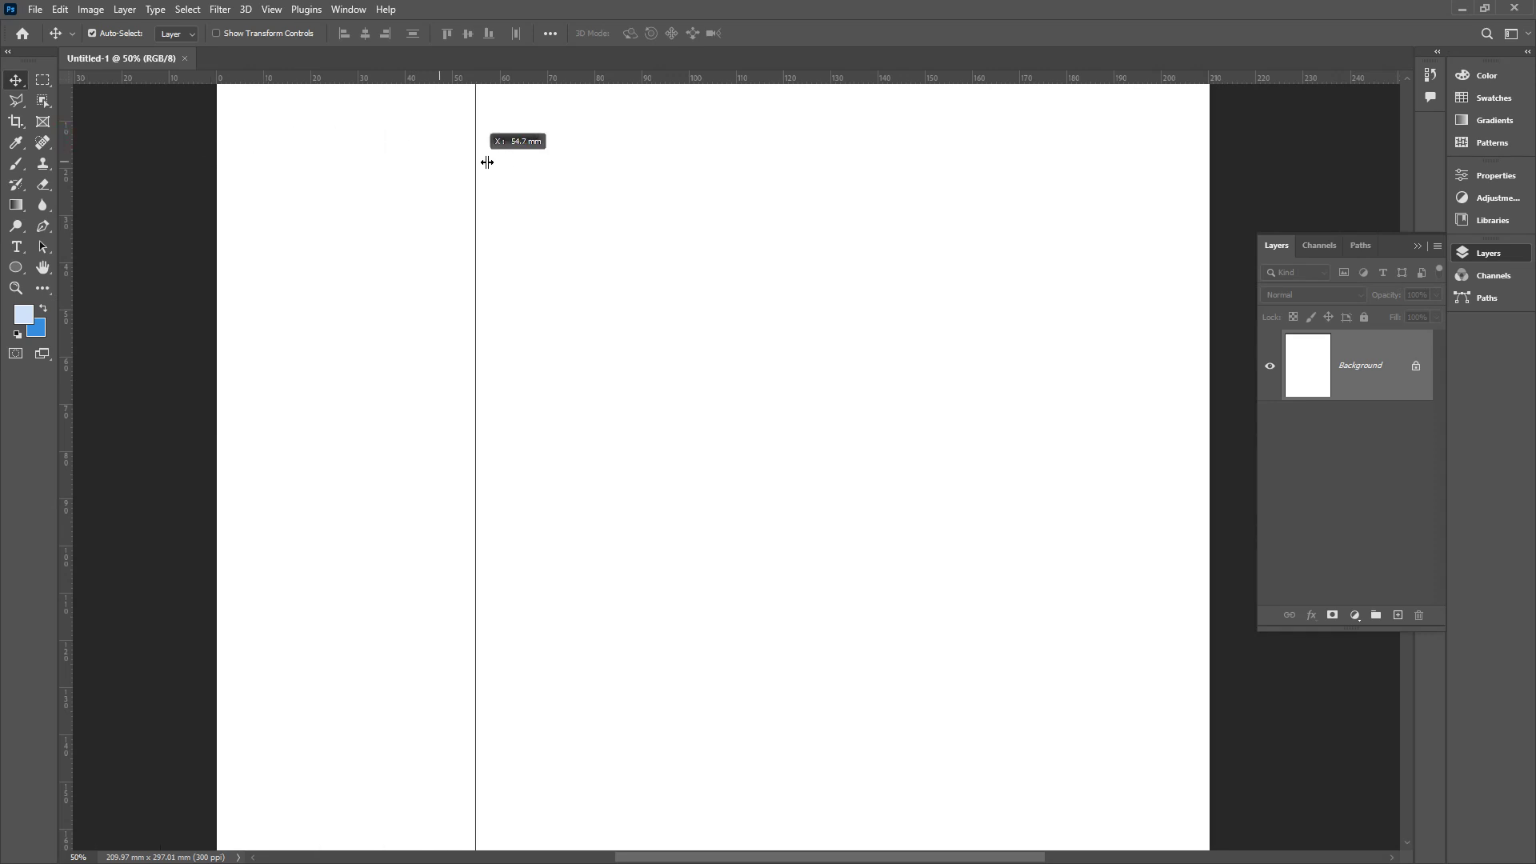
drag(65, 190, 875, 183)
- Move the first vertical guide exactly onto the 70 mm ruler mark
drag(514, 104, 738, 186)
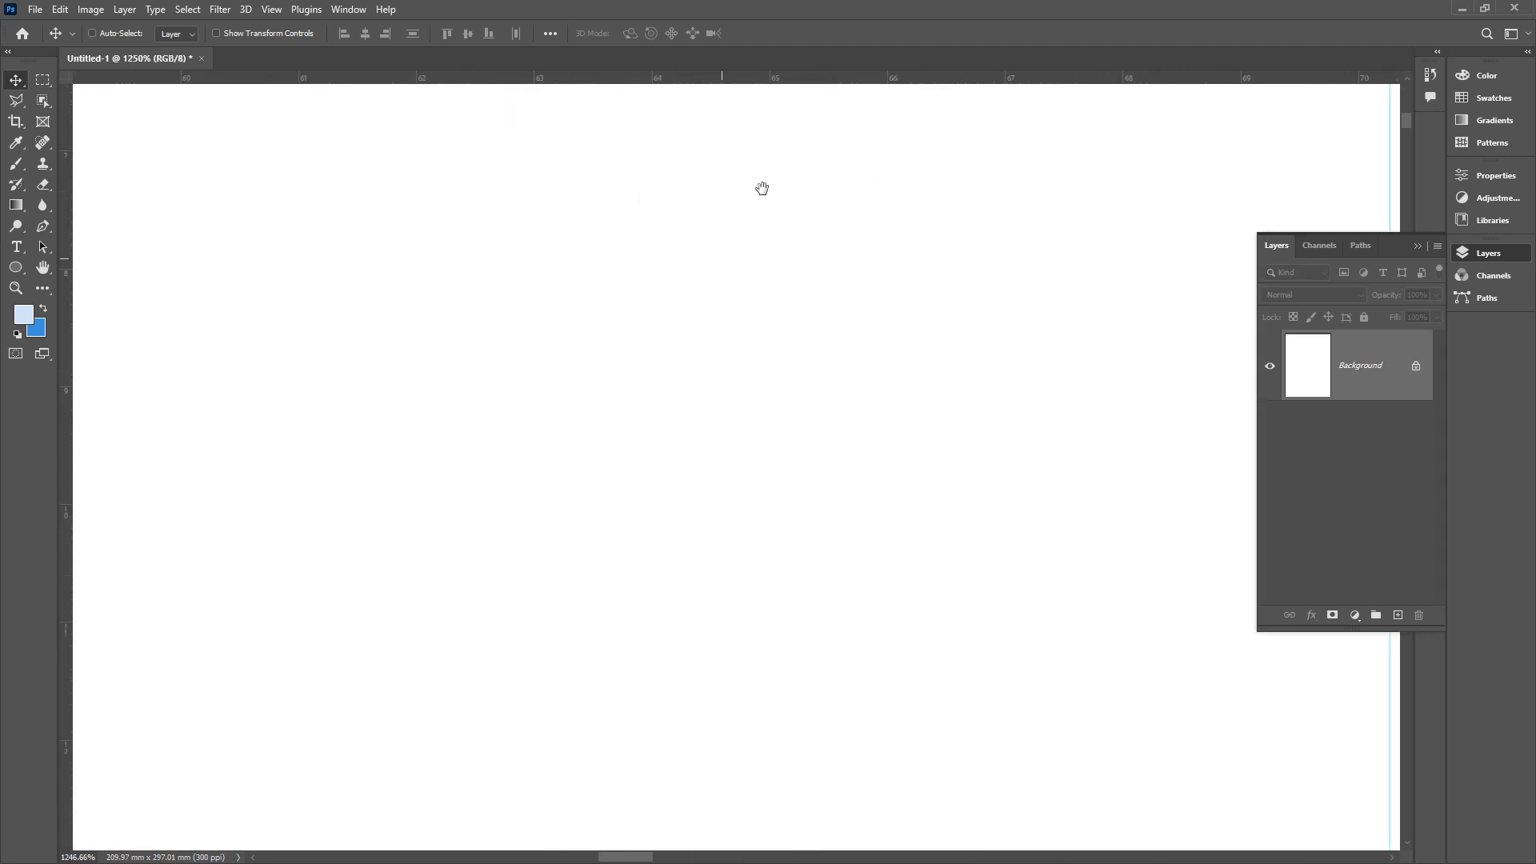
scroll(288, 192, right, 6)
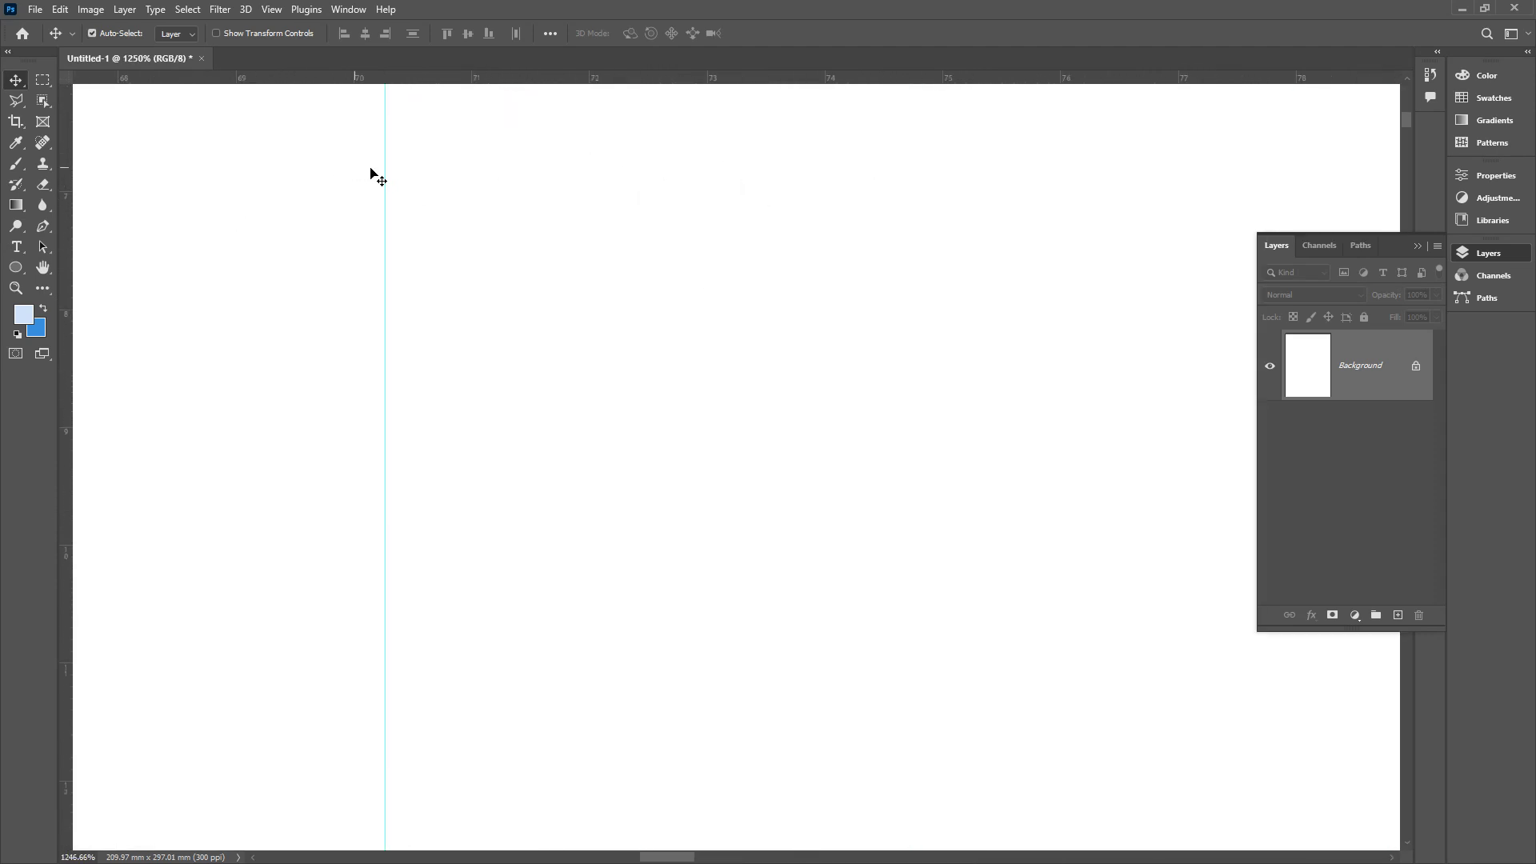
drag(385, 169, 357, 169)
drag(316, 272, 149, 288)
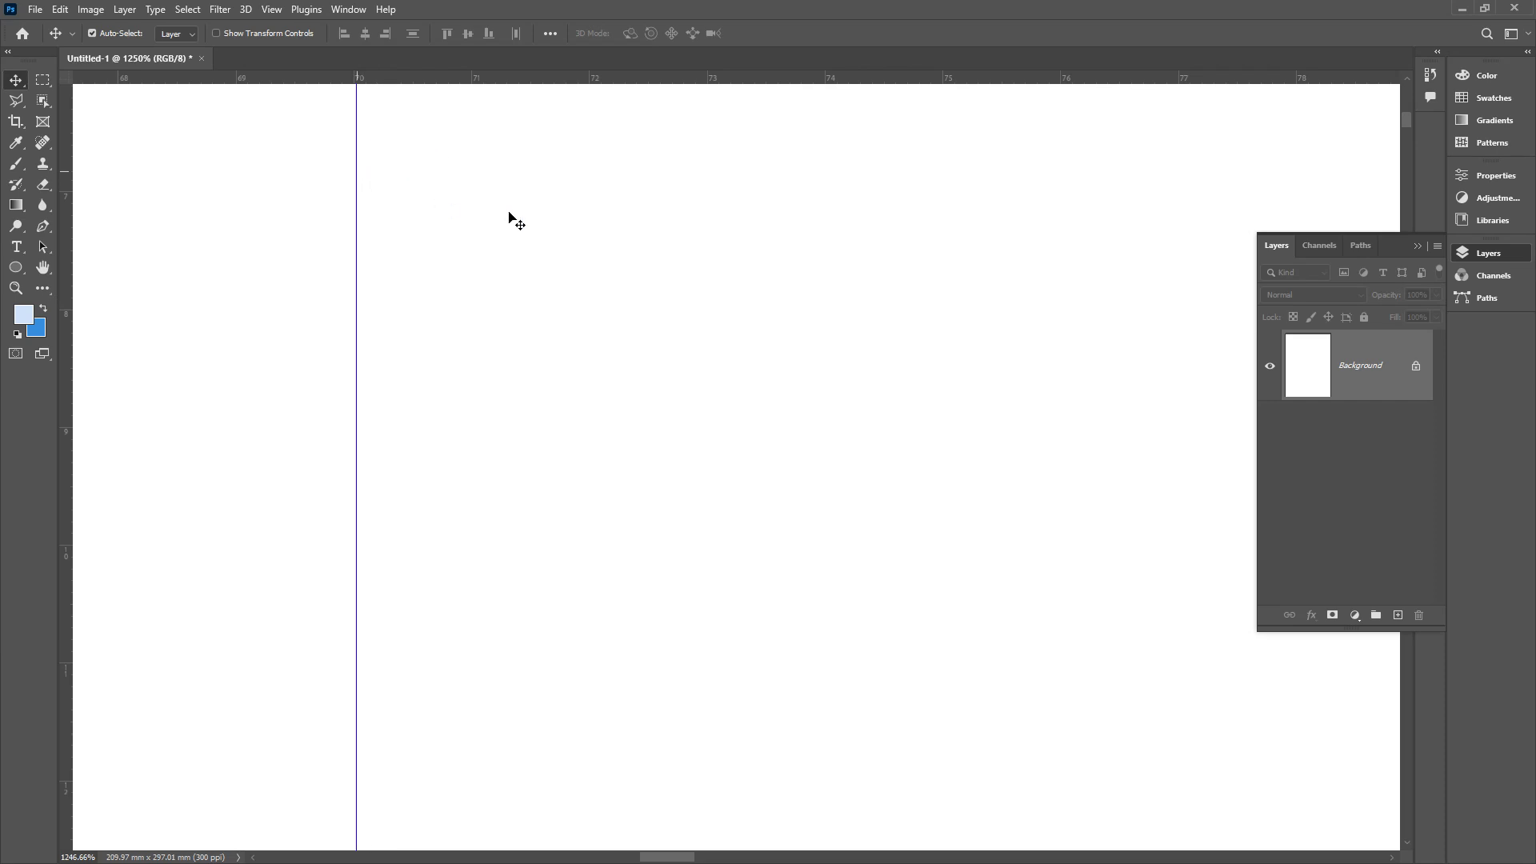
- Move the second vertical guide exactly onto the 140 mm ruler mark and switch to the Rectangular Marquee tool
scroll(771, 325, down, 10)
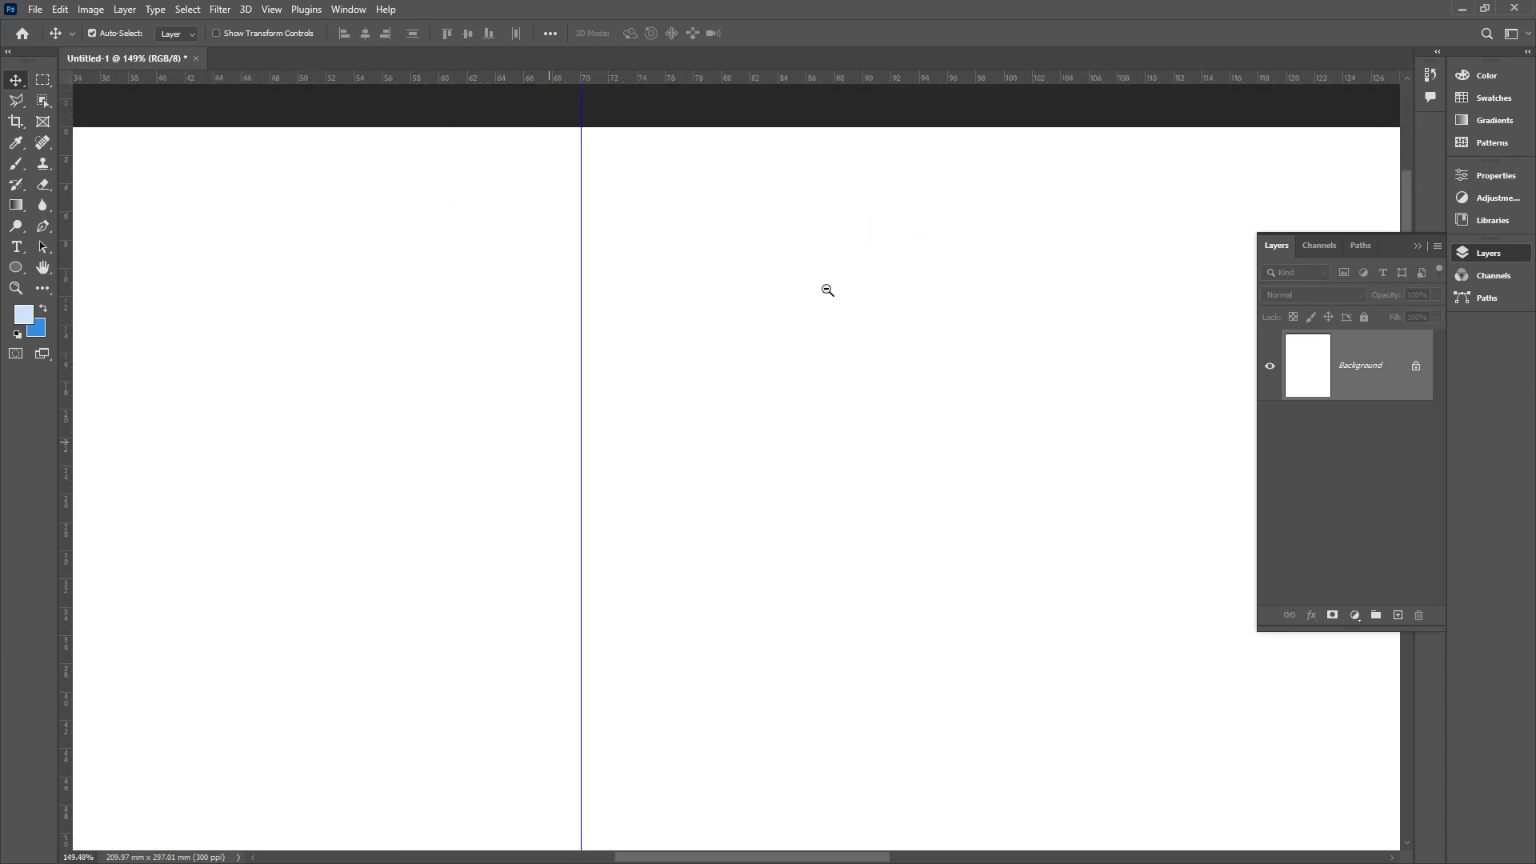
scroll(1001, 214, up, 5)
drag(1000, 214, 648, 246)
scroll(648, 246, up, 8)
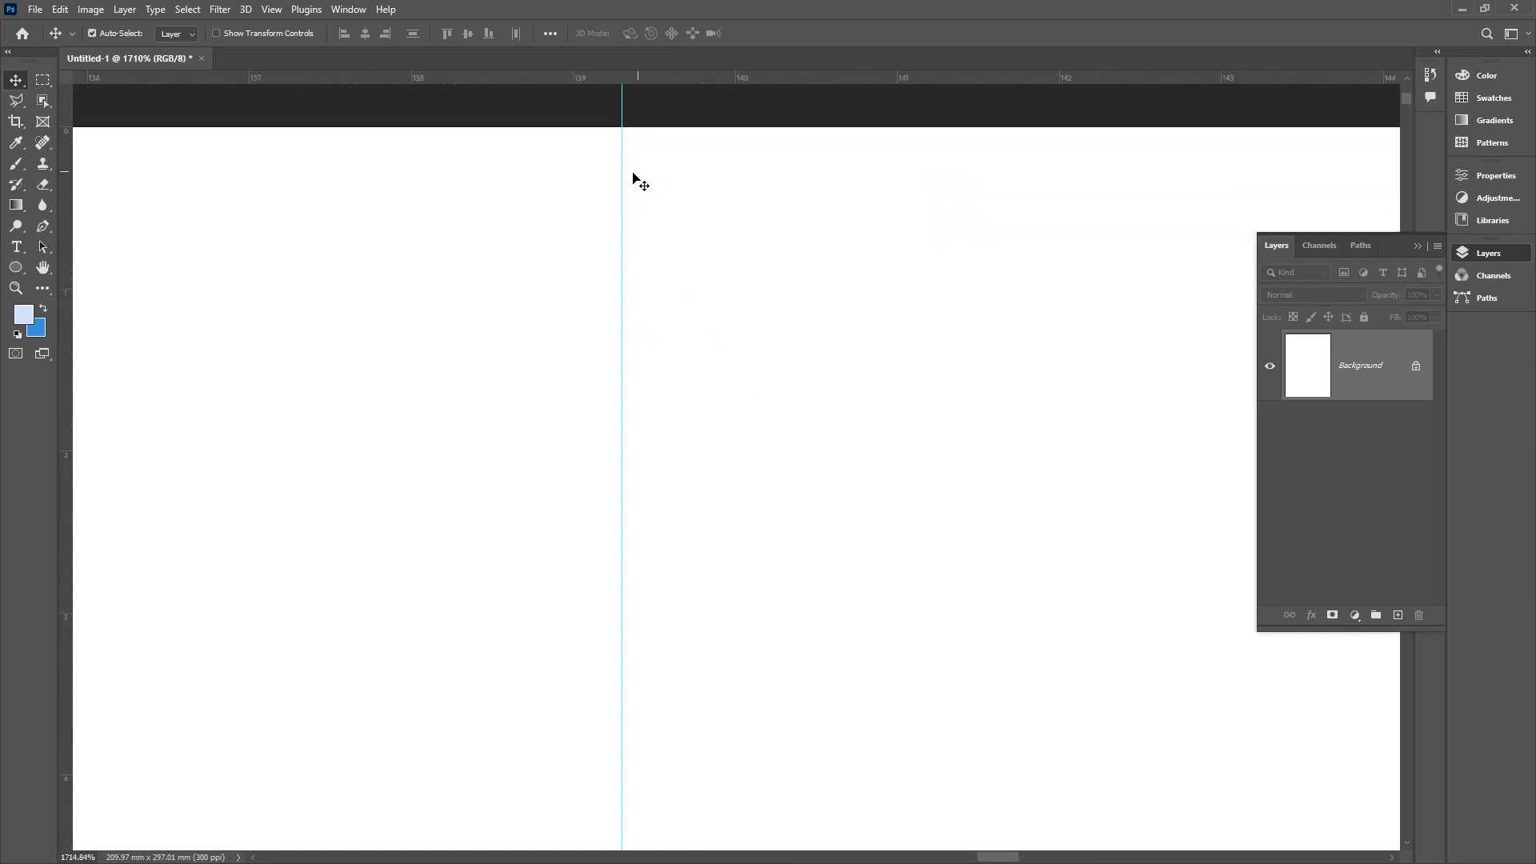
drag(623, 175, 715, 175)
drag(734, 174, 735, 175)
drag(737, 165, 799, 280)
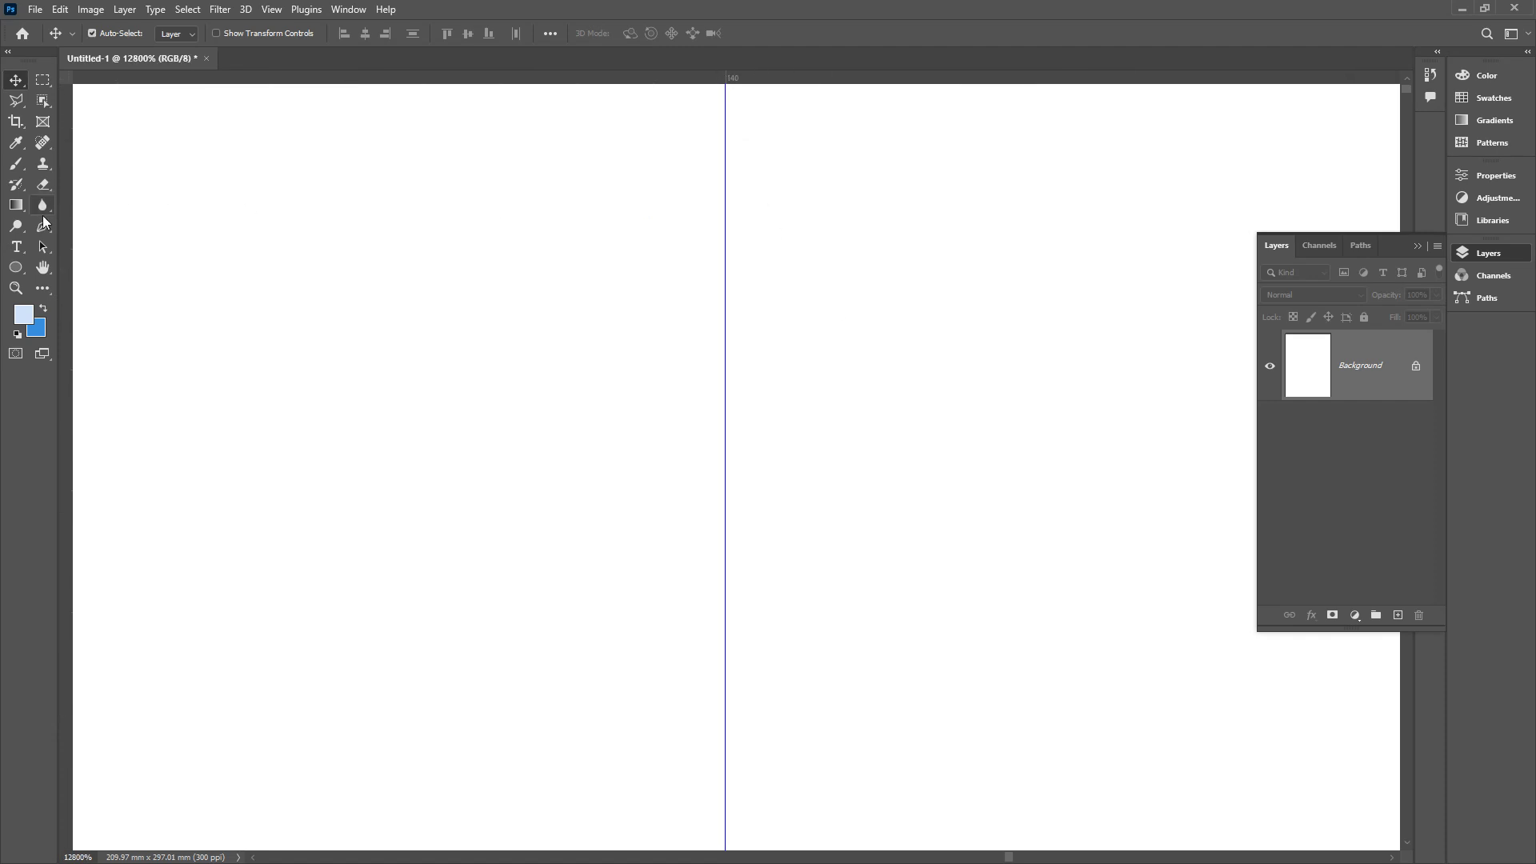
double_click(43, 267)
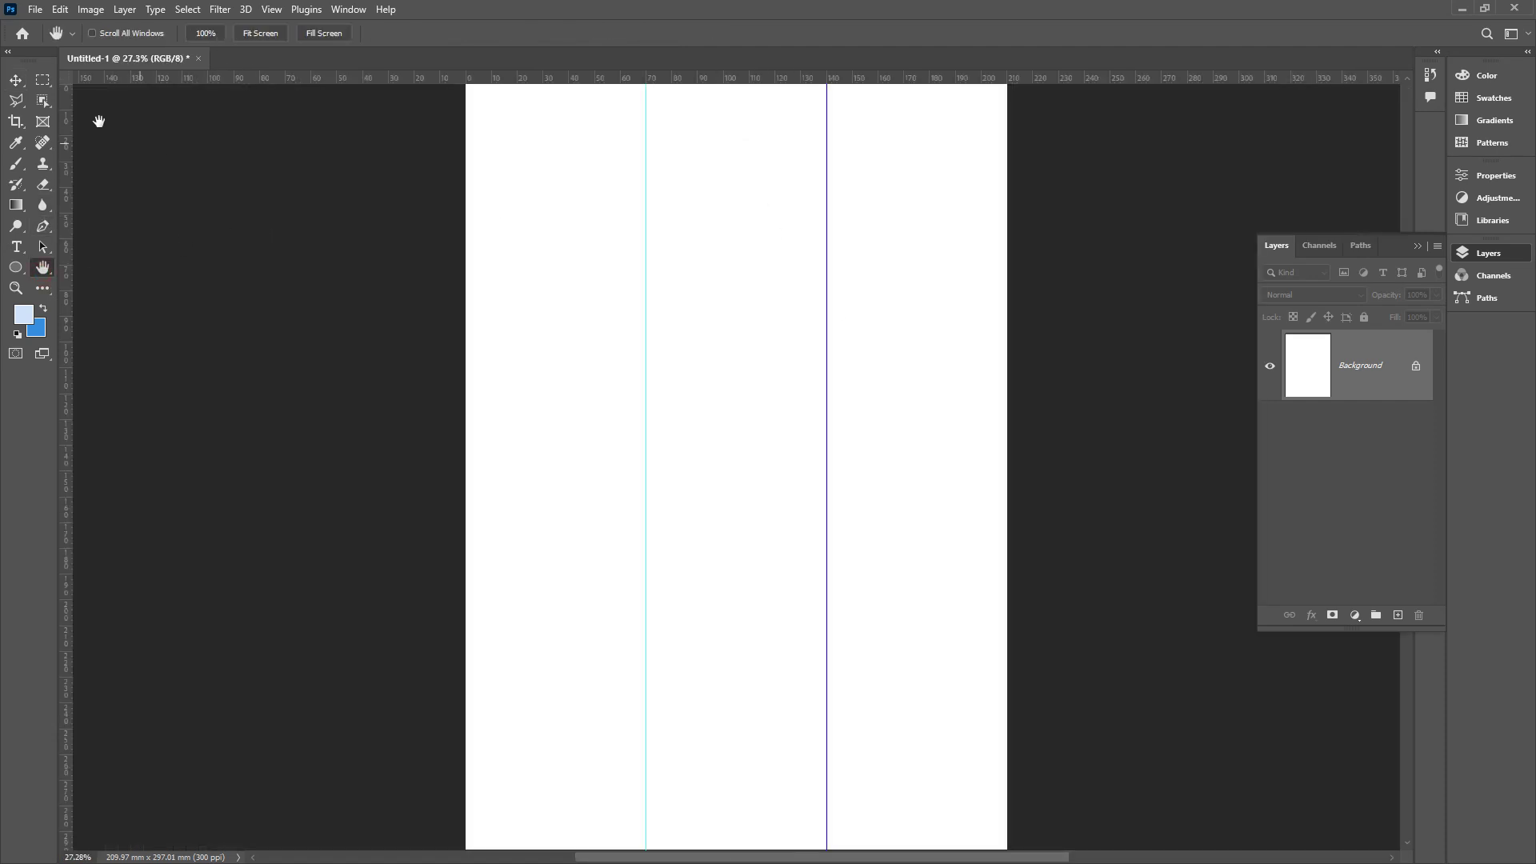
click(42, 79)
drag(558, 229, 565, 325)
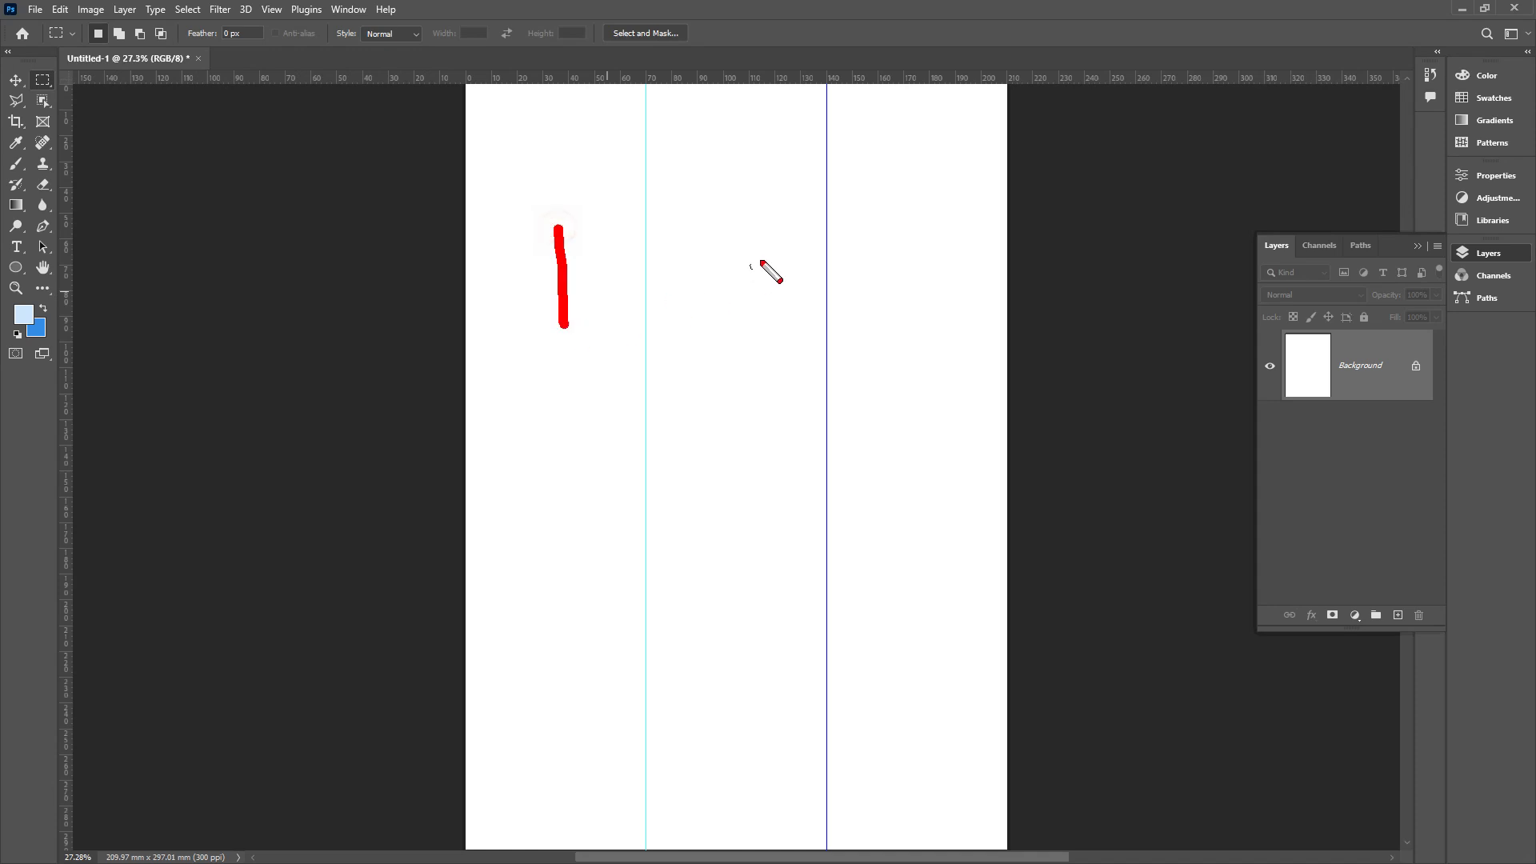
drag(731, 216, 742, 321)
drag(890, 239, 886, 321)
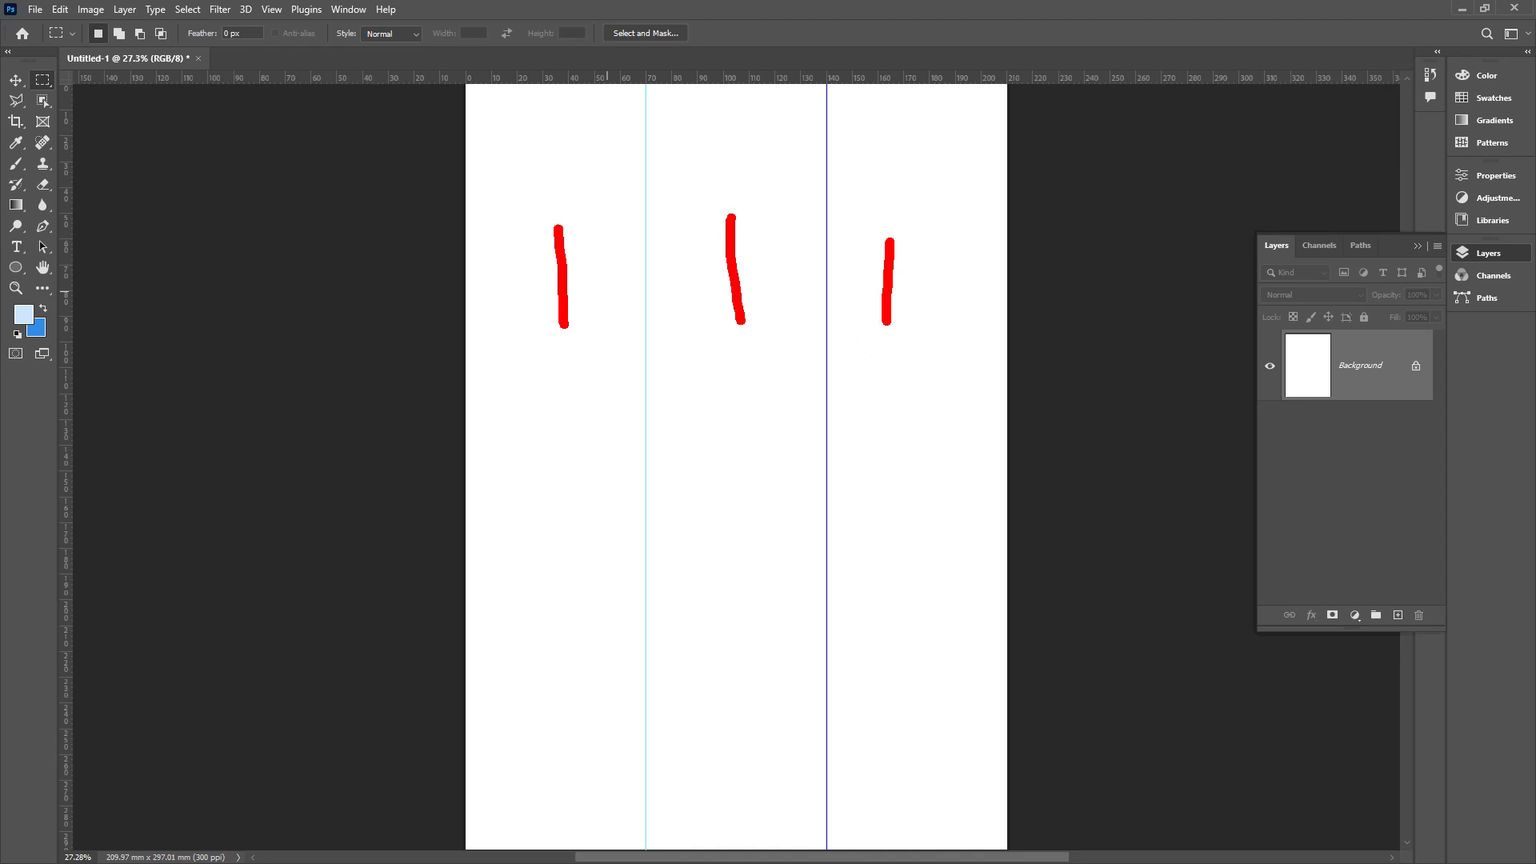
drag(538, 230, 566, 214)
drag(739, 248, 776, 255)
drag(883, 243, 919, 238)
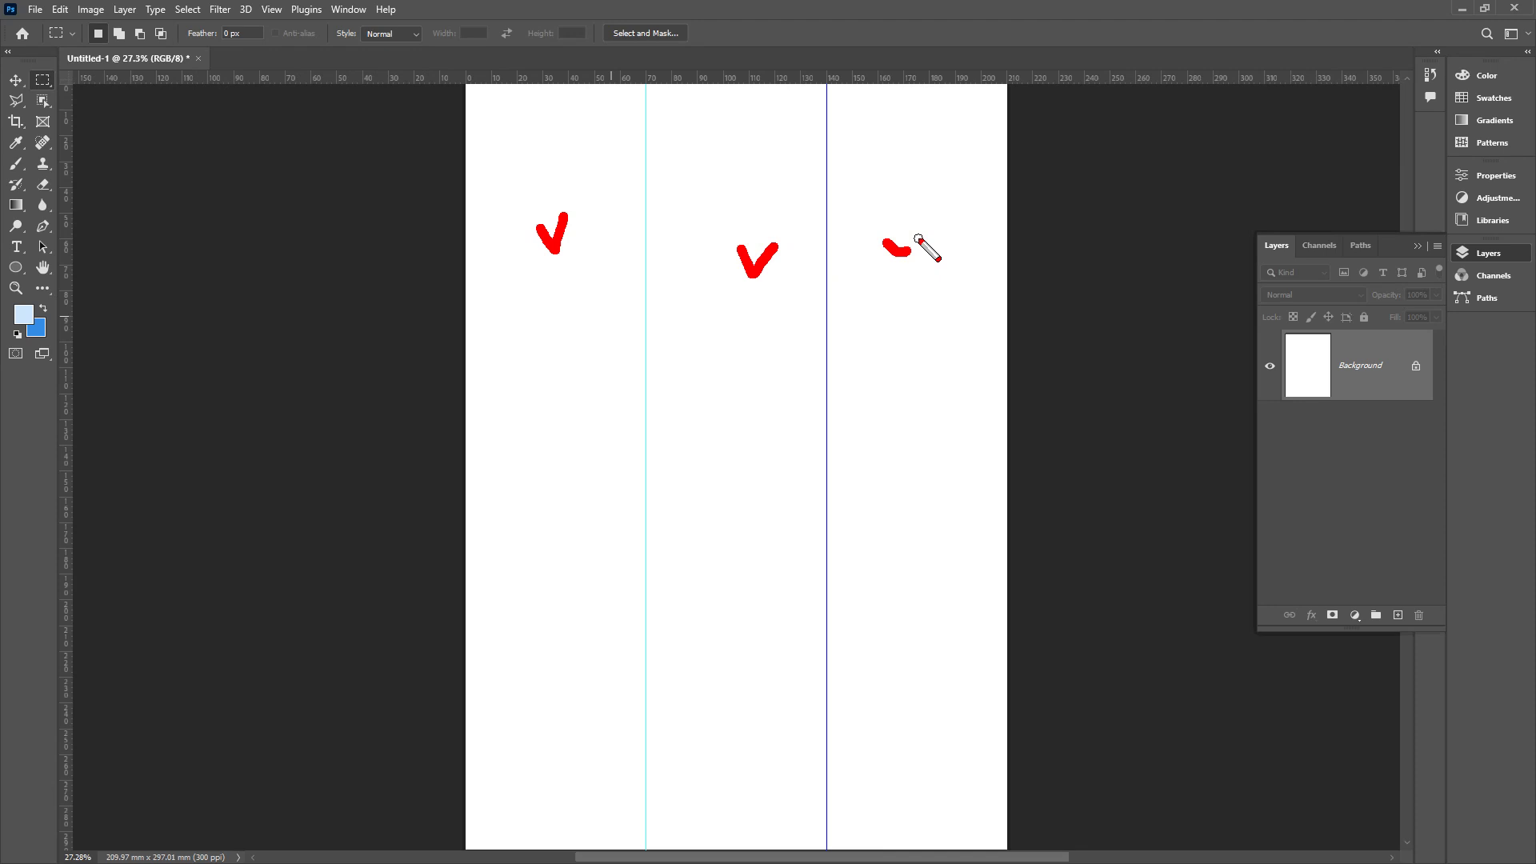
key(Escape)
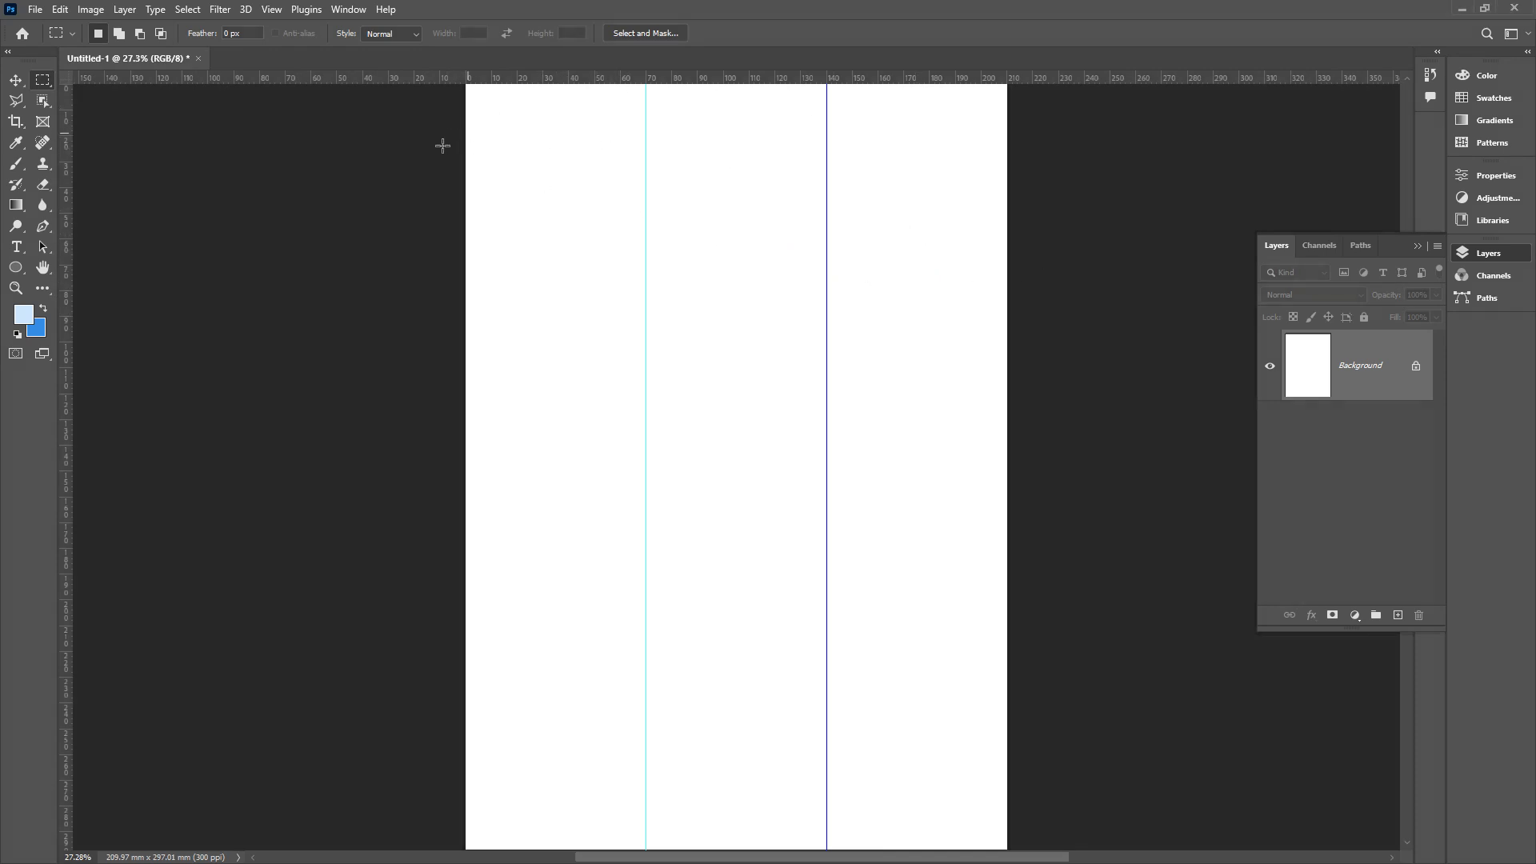
- Add vertical guides centred in the first and second columns, using a column-wide rectangular selection as the snapping reference
drag(476, 125, 643, 229)
drag(62, 214, 554, 263)
drag(611, 139, 792, 145)
drag(74, 214, 736, 281)
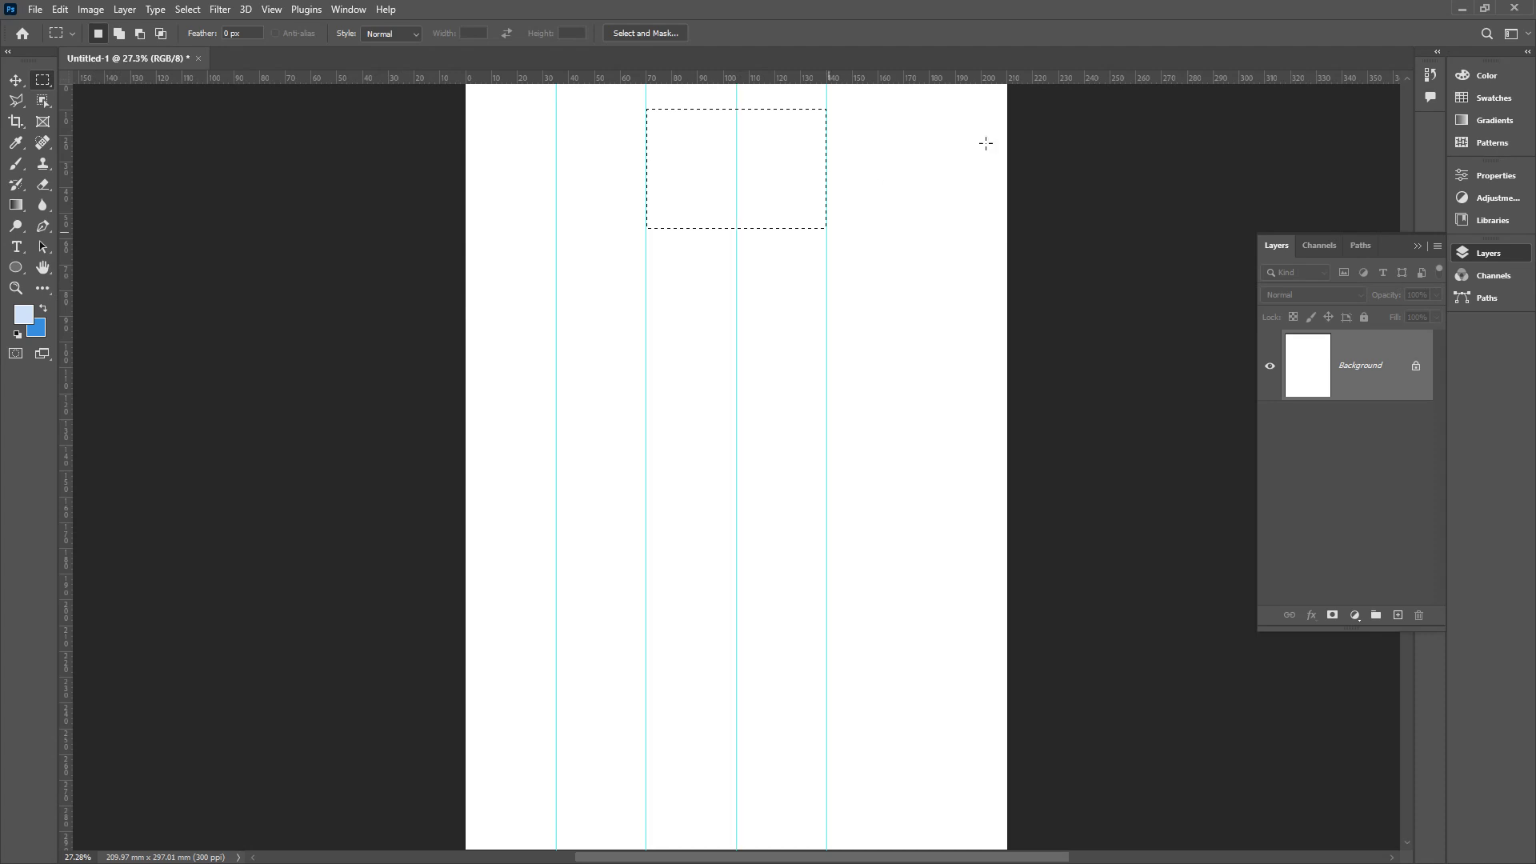
- Add a vertical guide centred in the third column, using a column-wide selection as the snapping reference, and deselect
drag(1025, 105, 827, 211)
drag(65, 227, 917, 230)
key(ctrl+d)
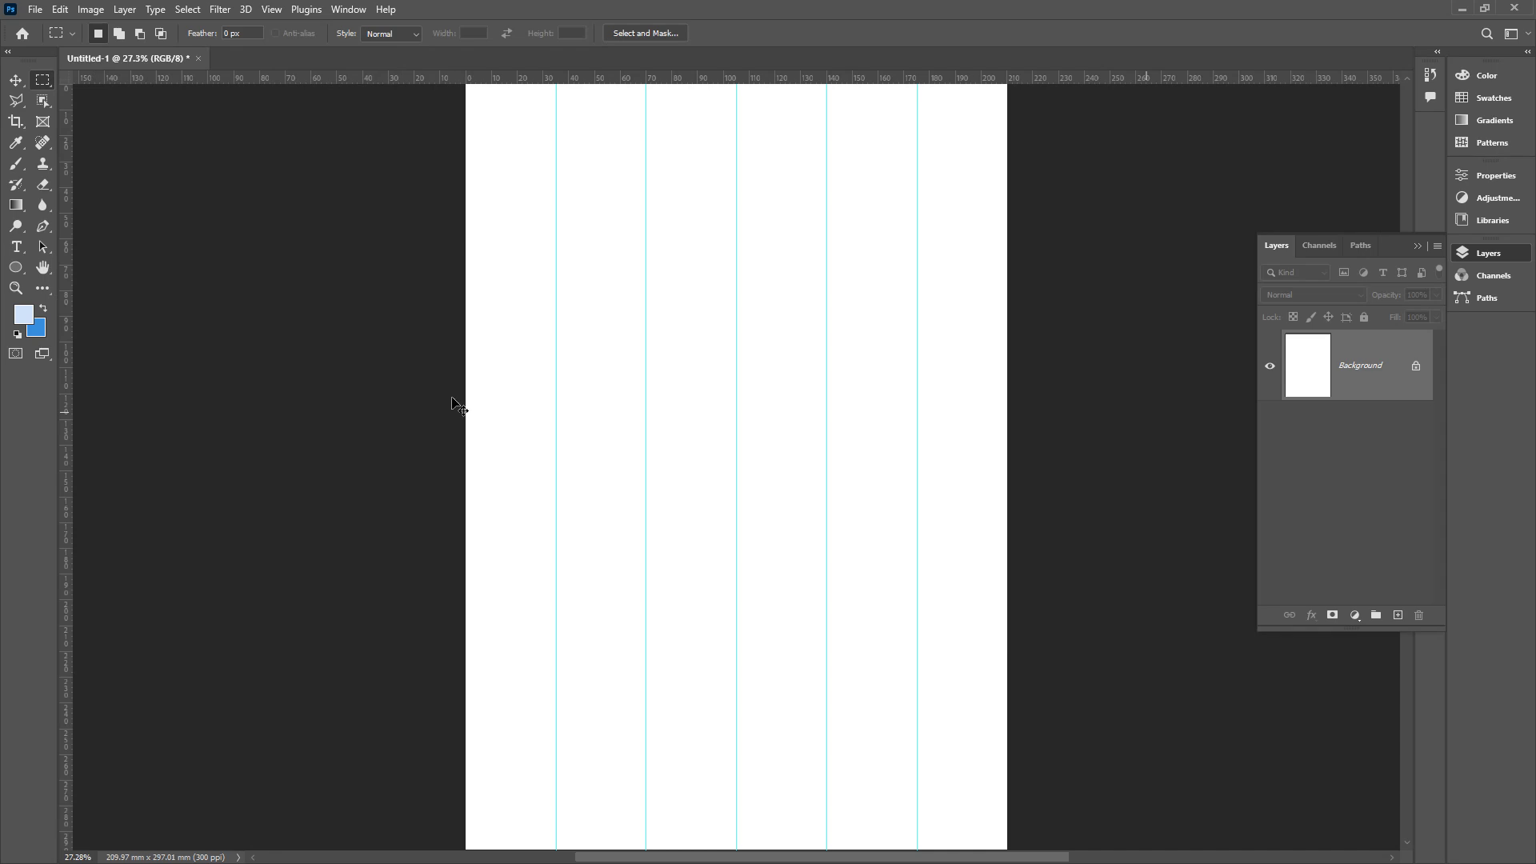
- Clear all guides from the page
click(266, 11)
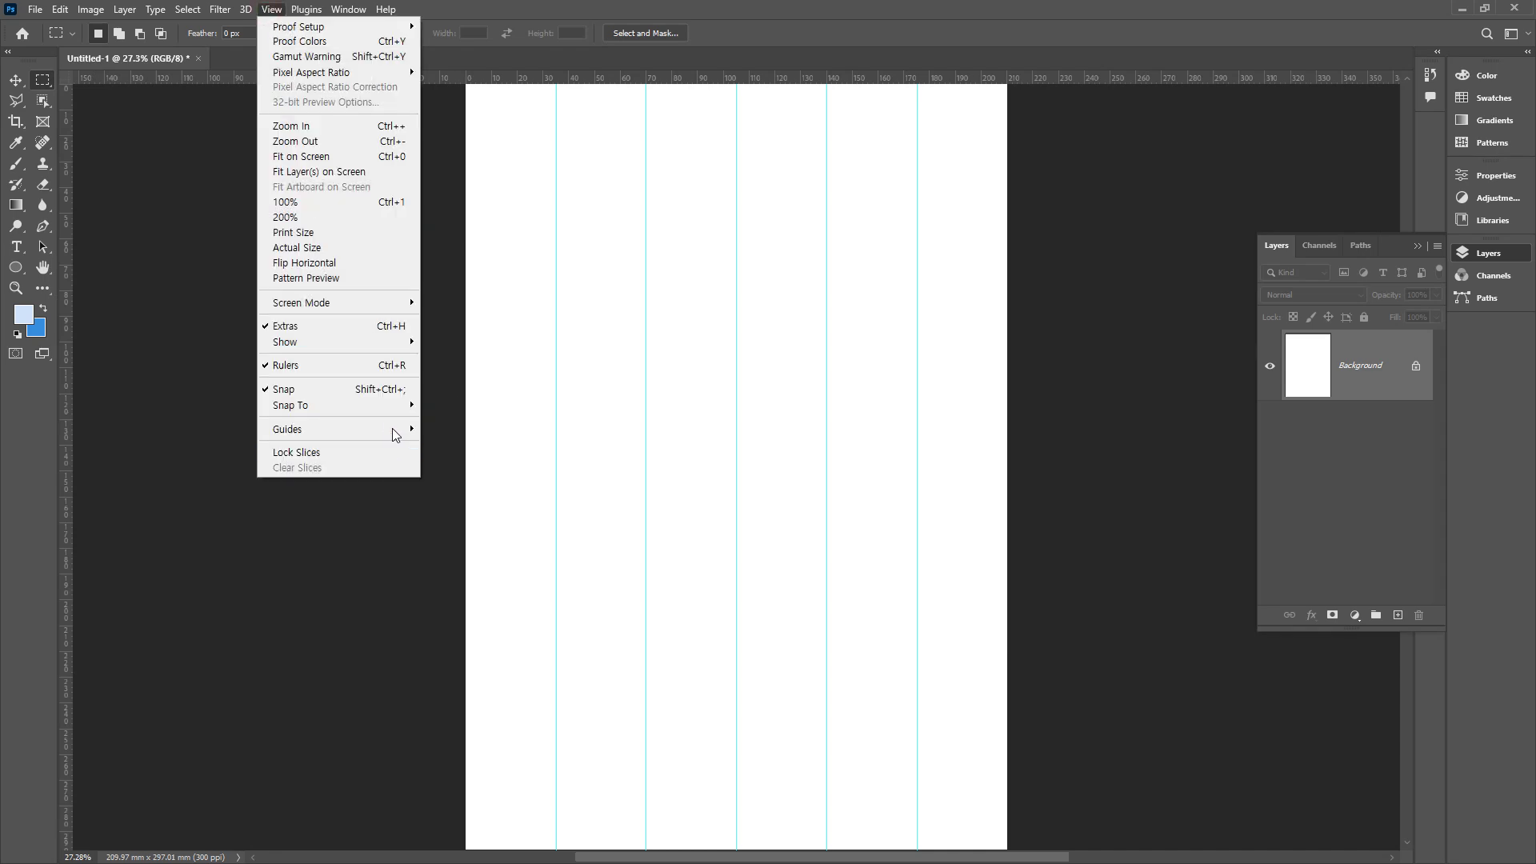
mouse_move(376, 429)
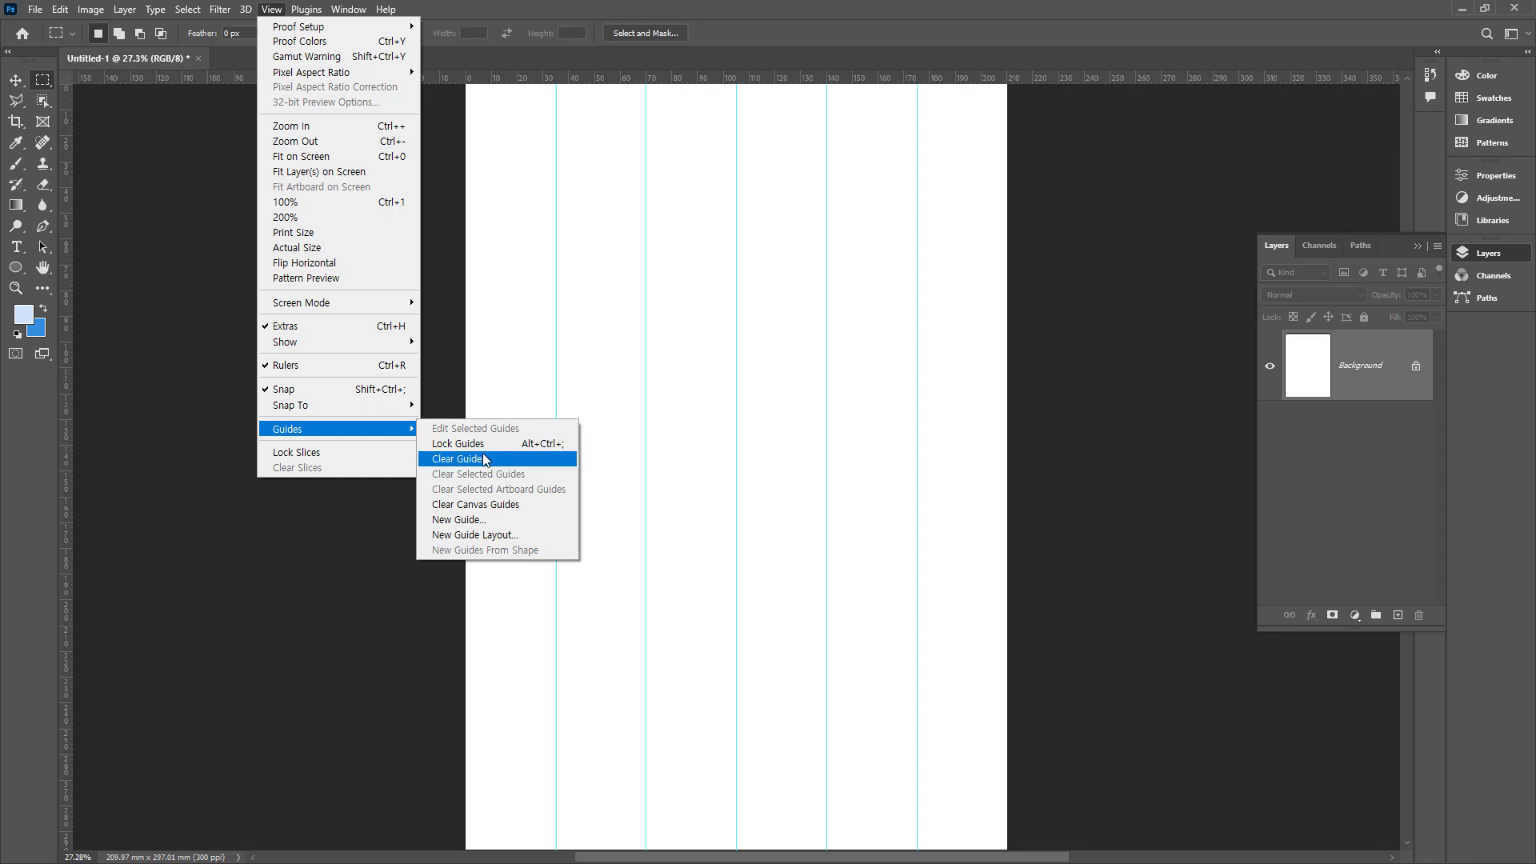
click(484, 459)
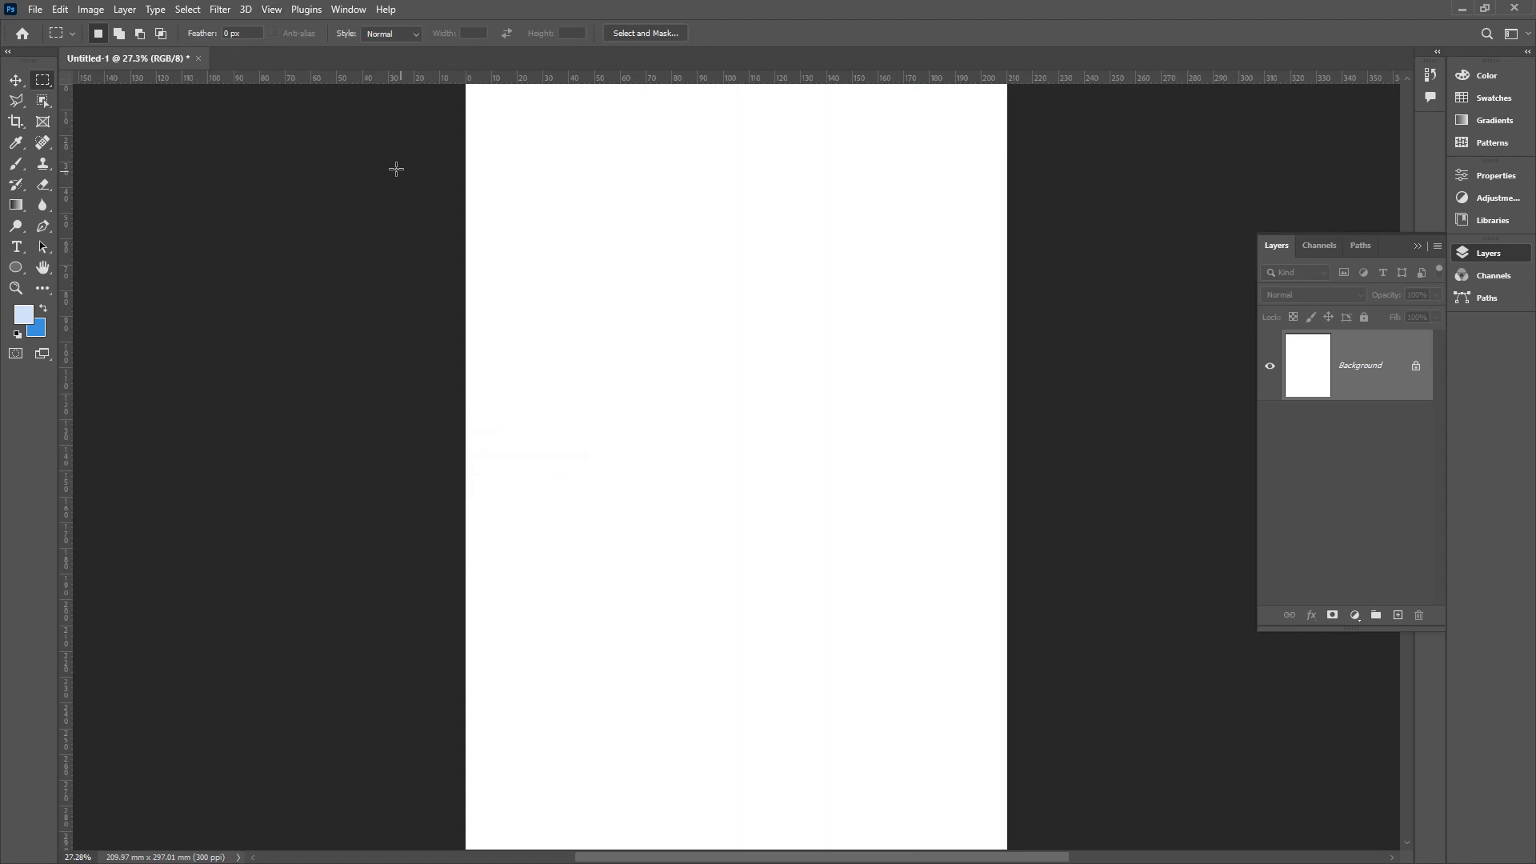
- Divide the page into four equal columns with vertical guides at its centre and each half's centre, using half-width selections for snapping, and deselect
drag(67, 190, 734, 241)
drag(467, 155, 732, 256)
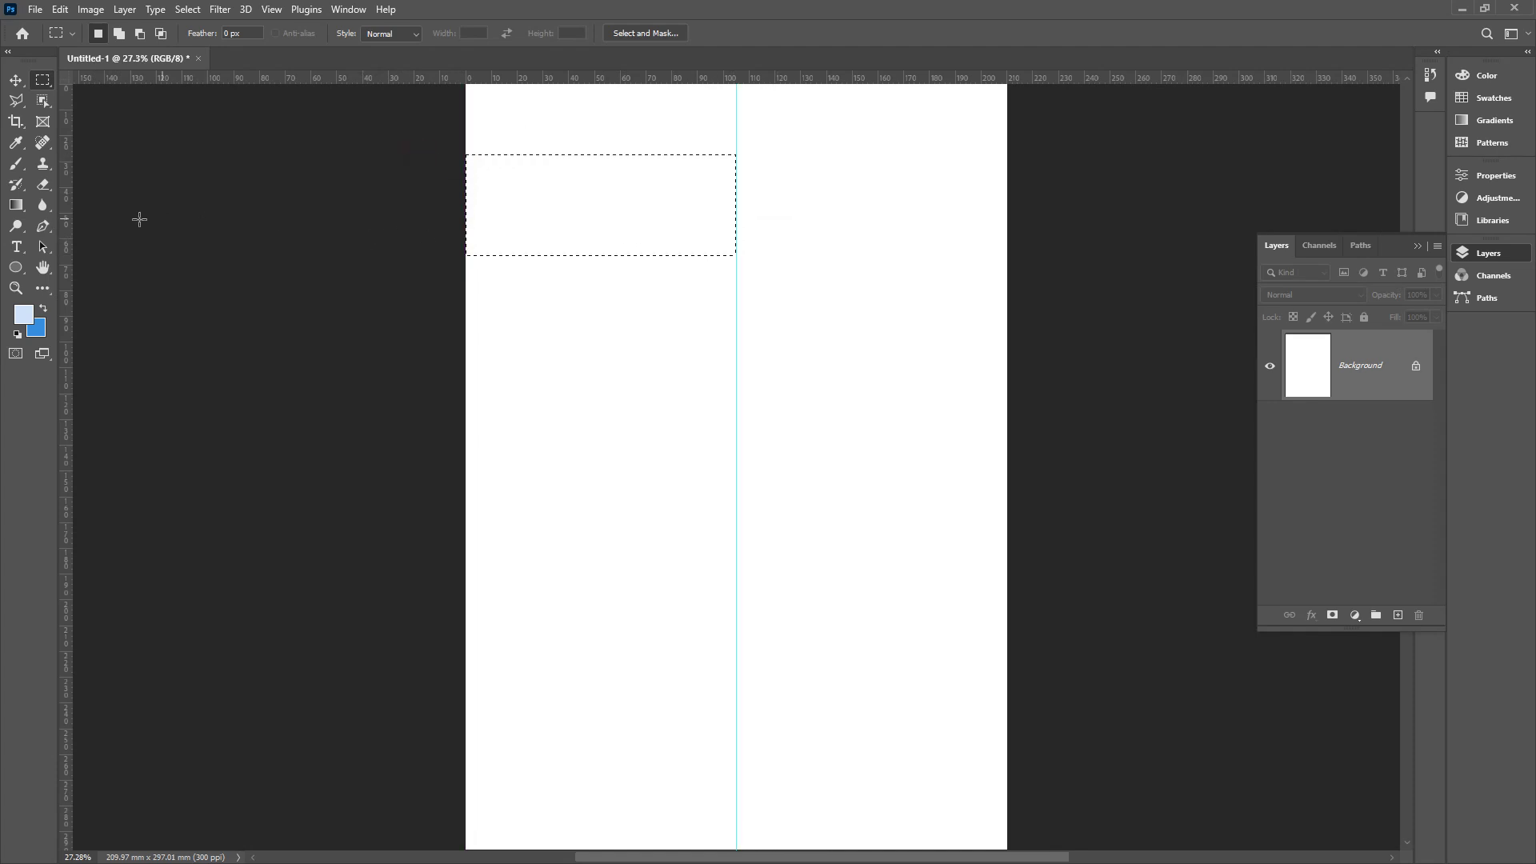
drag(67, 219, 601, 267)
drag(671, 196, 913, 208)
drag(69, 214, 872, 226)
click(958, 353)
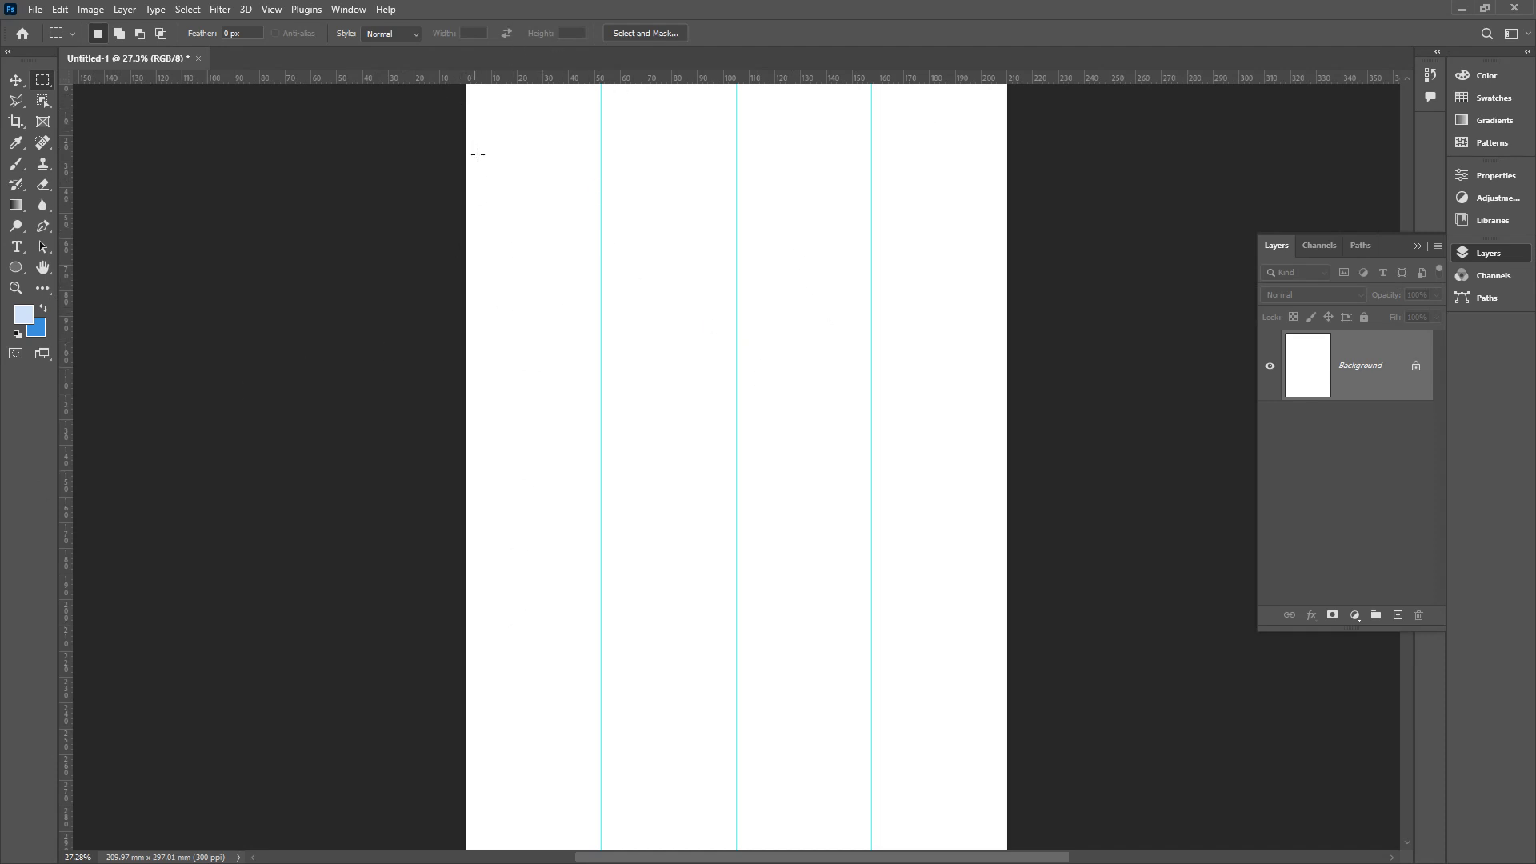
drag(454, 178, 974, 178)
drag(1140, 190, 1157, 179)
mouse_move(670, 832)
mouse_down()
mouse_move(698, 811)
mouse_move(588, 328)
mouse_move(538, 366)
mouse_move(672, 368)
mouse_up()
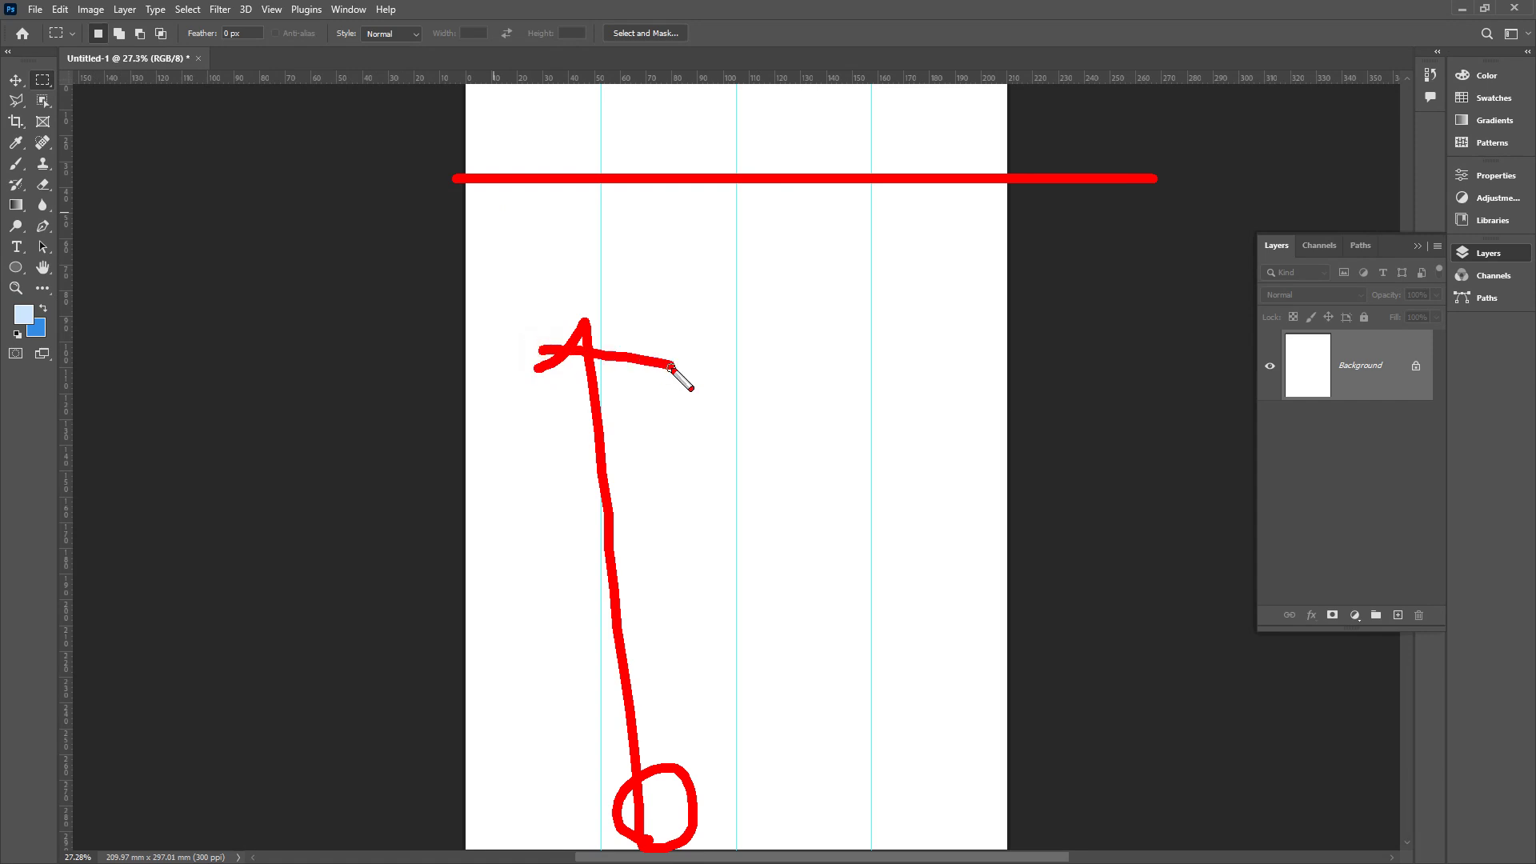
key(Escape)
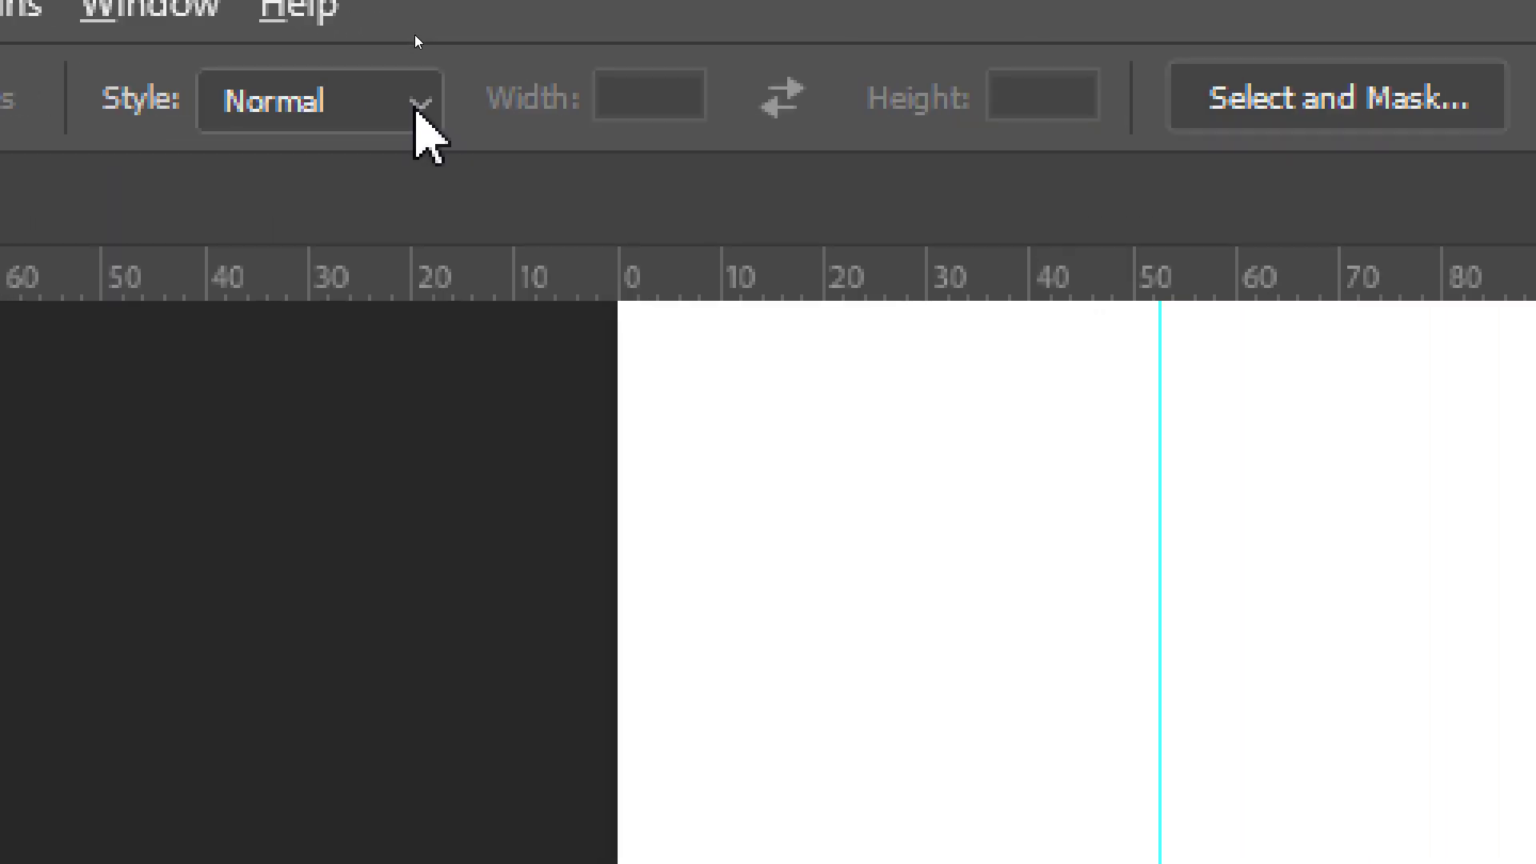
- Set the Rectangular Marquee style to Fixed Ratio, draw a trial 1:1 selection, and set the ratio to width 1.6 and height 1
click(414, 32)
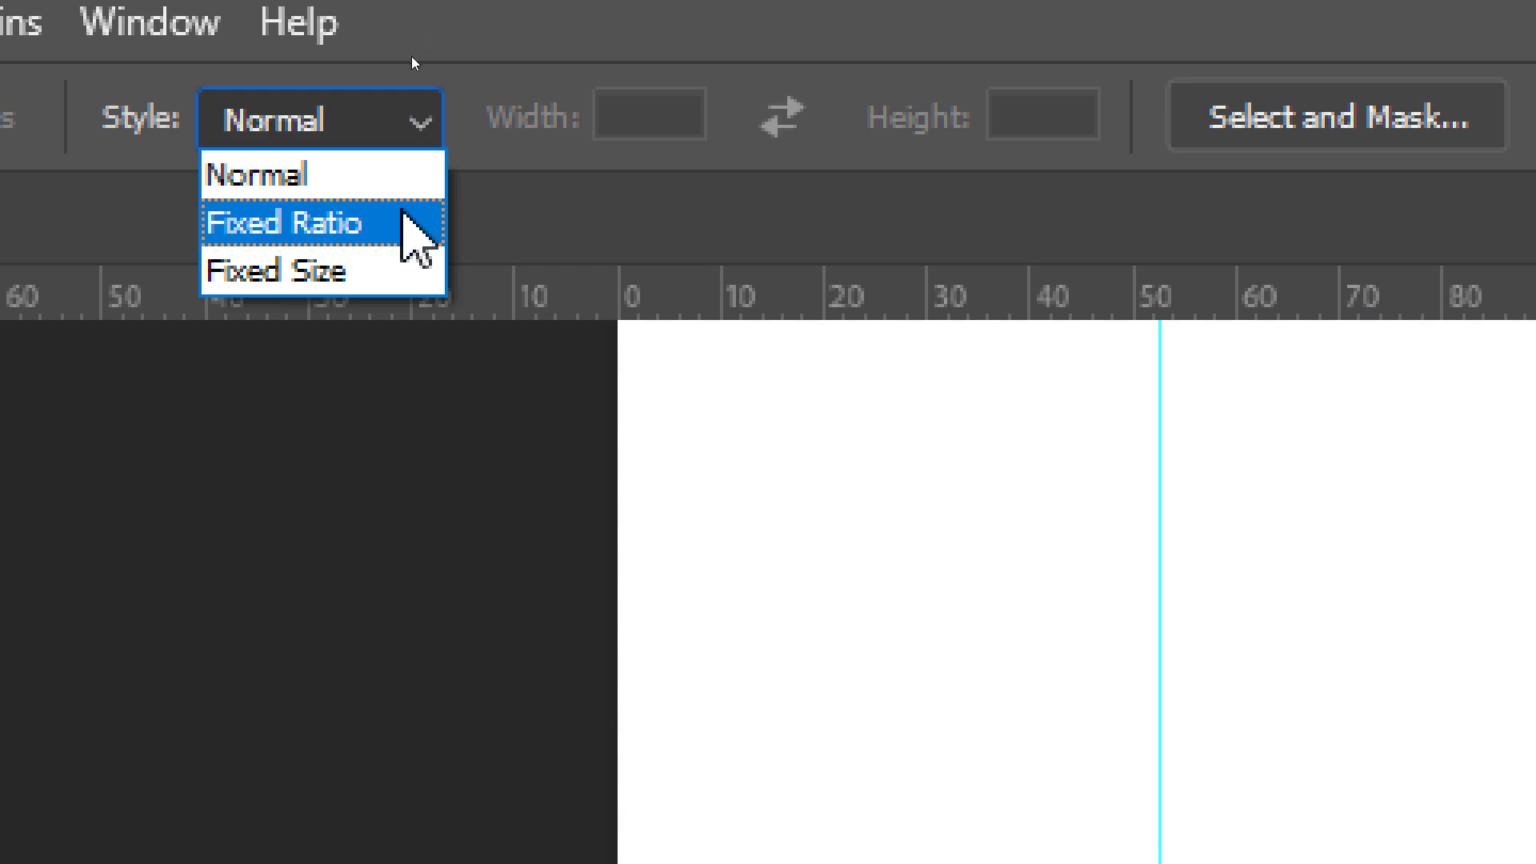
click(404, 217)
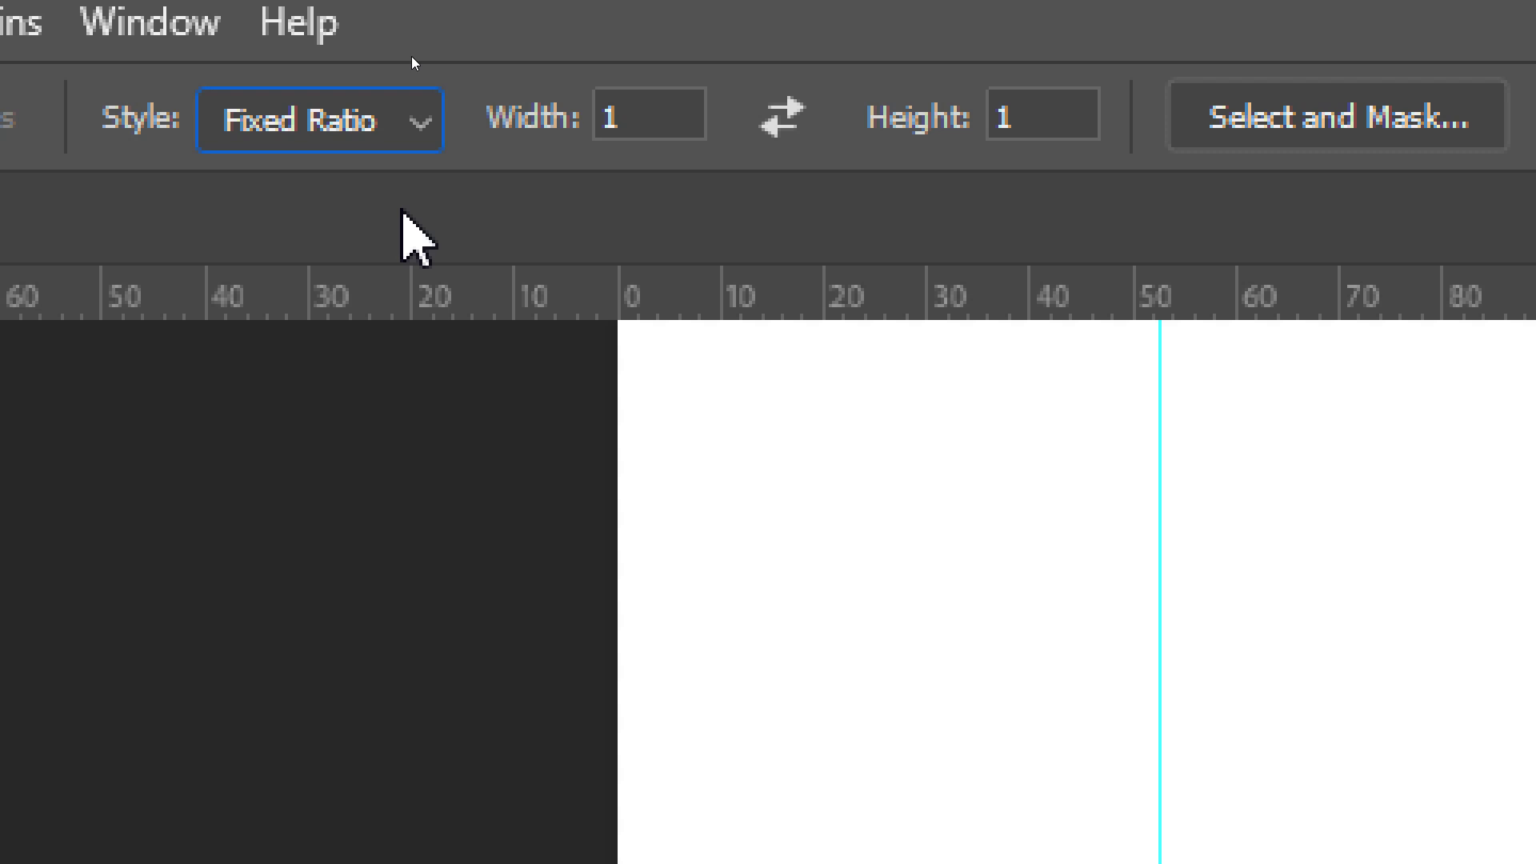
drag(788, 404, 971, 580)
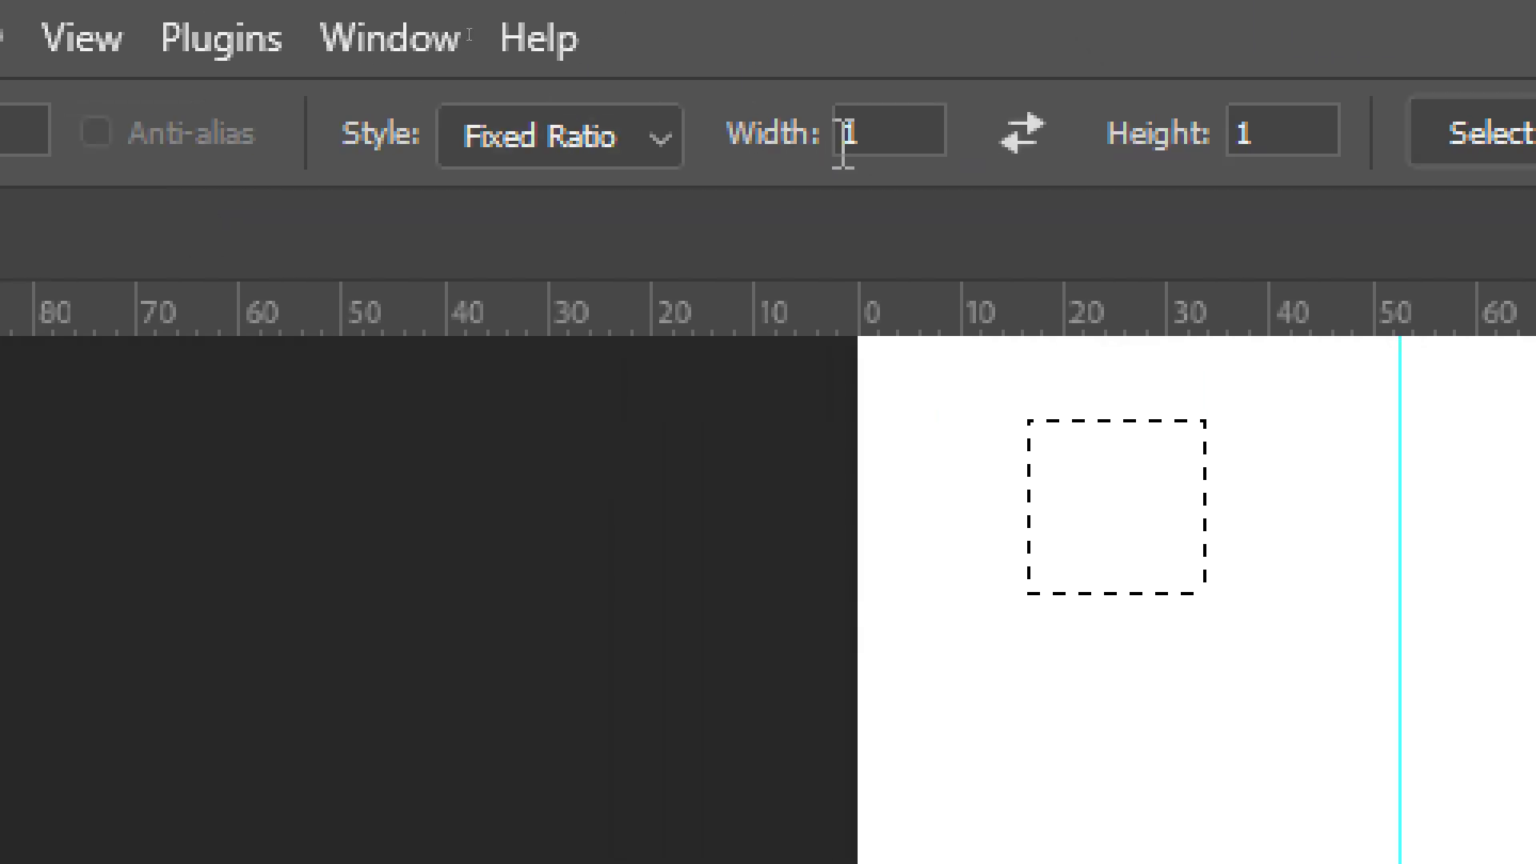
click(644, 113)
text(.6)
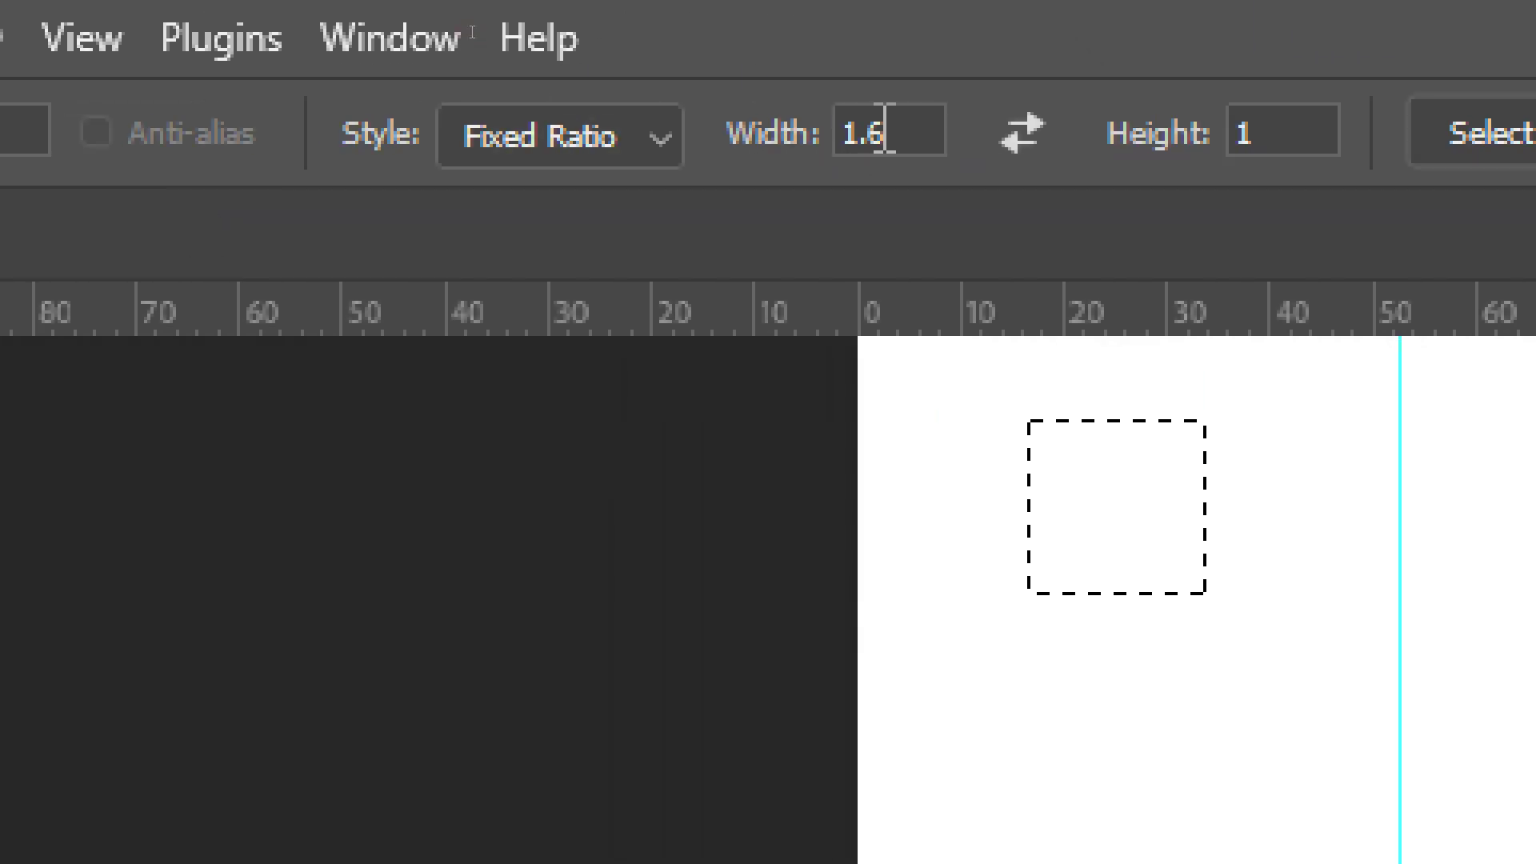
key(Return)
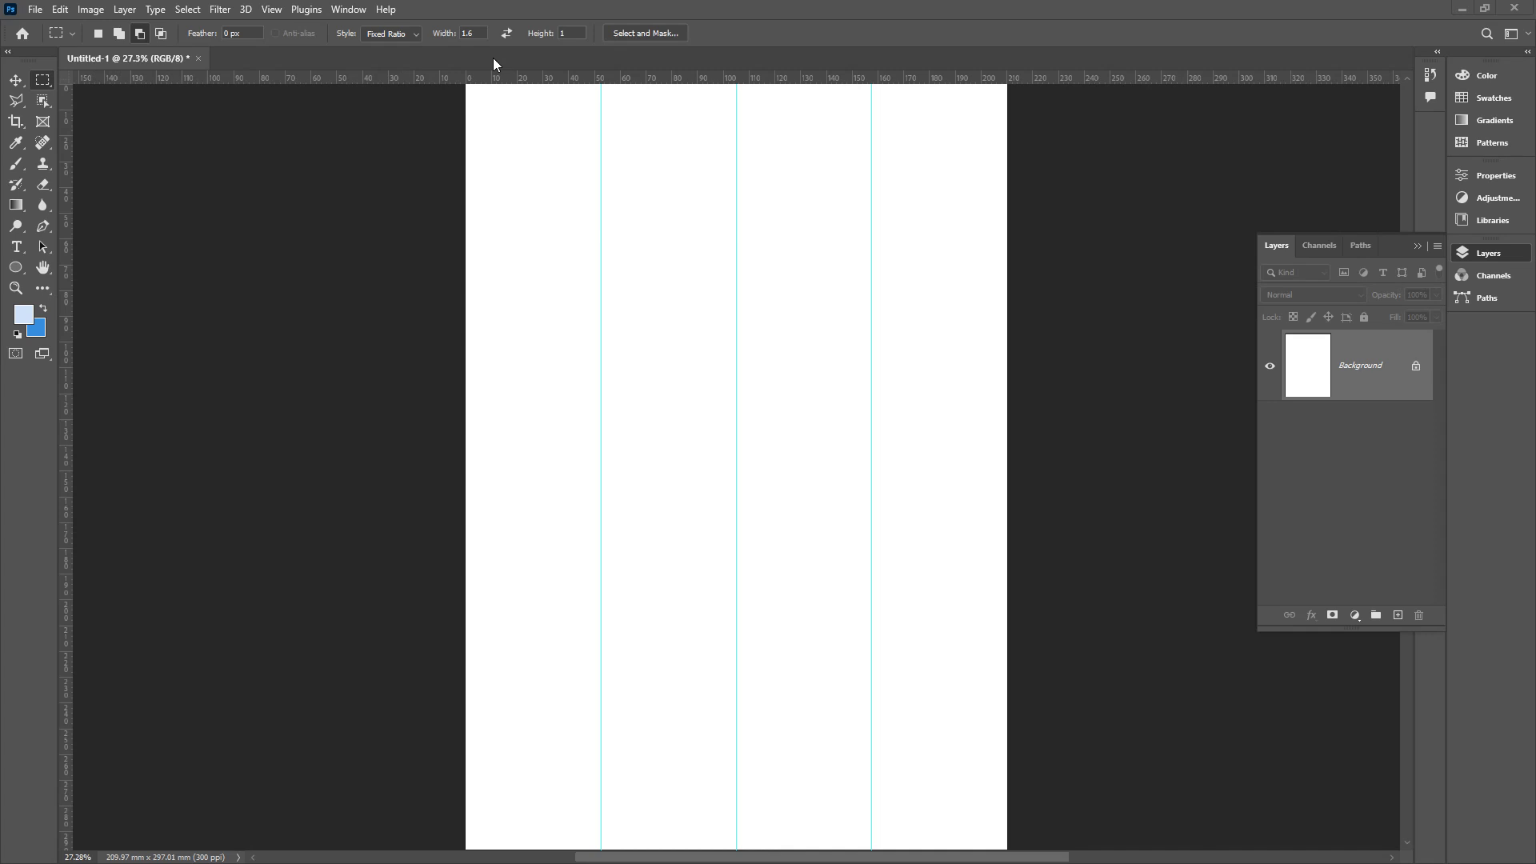
- Draw trial rectangular selections at the 1.6:1 ratio in various sizes, including one spanning the first column's width
drag(508, 105, 553, 148)
drag(448, 770, 597, 849)
drag(467, 363, 600, 504)
click(607, 320)
drag(557, 258, 813, 480)
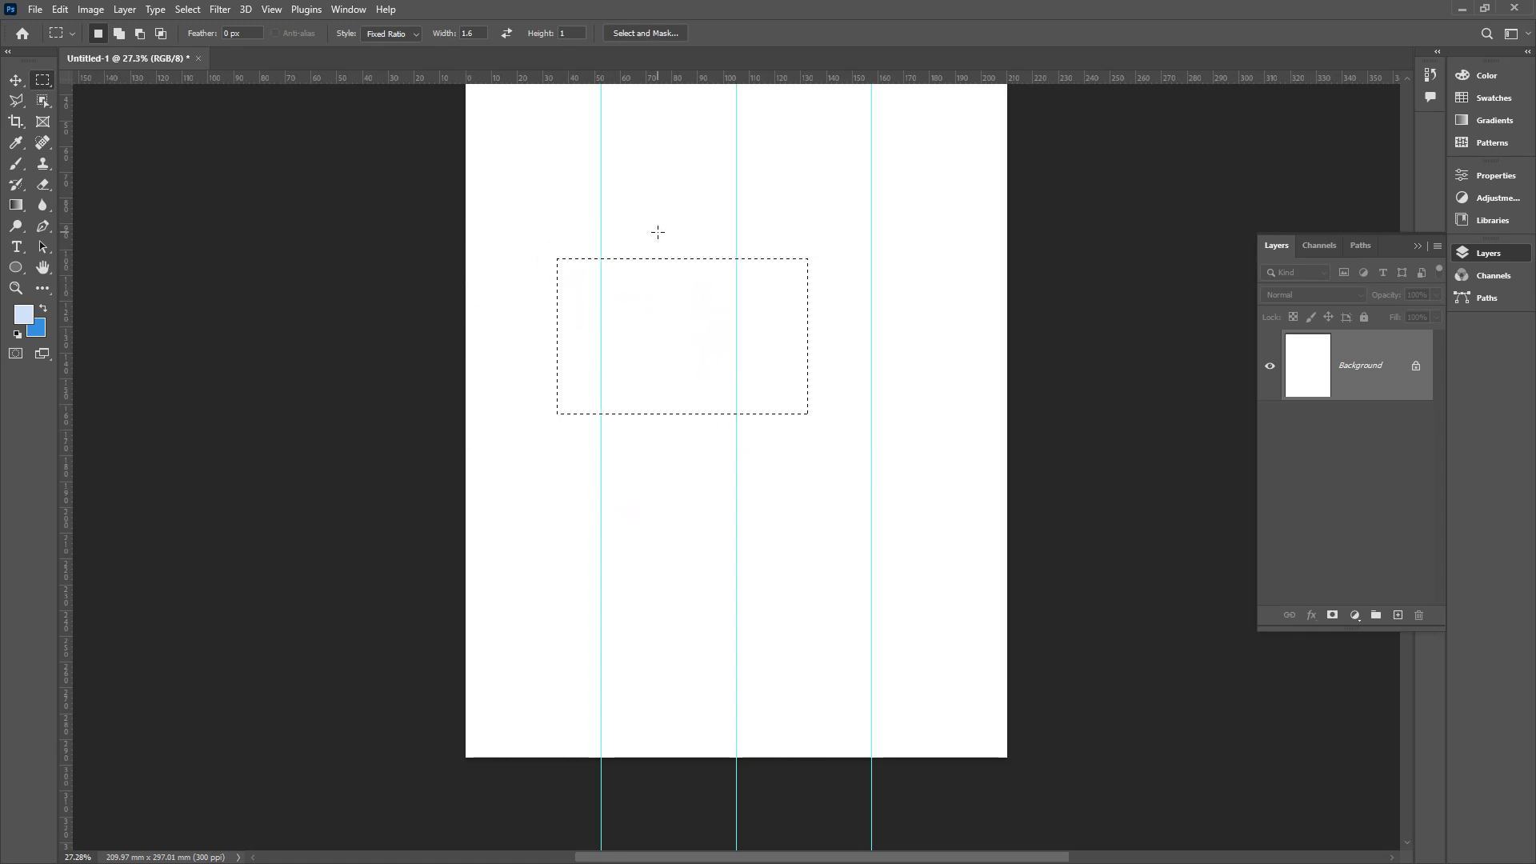
mouse_move(627, 218)
mouse_down()
mouse_move(602, 237)
mouse_move(725, 232)
mouse_move(717, 213)
mouse_move(715, 258)
mouse_up()
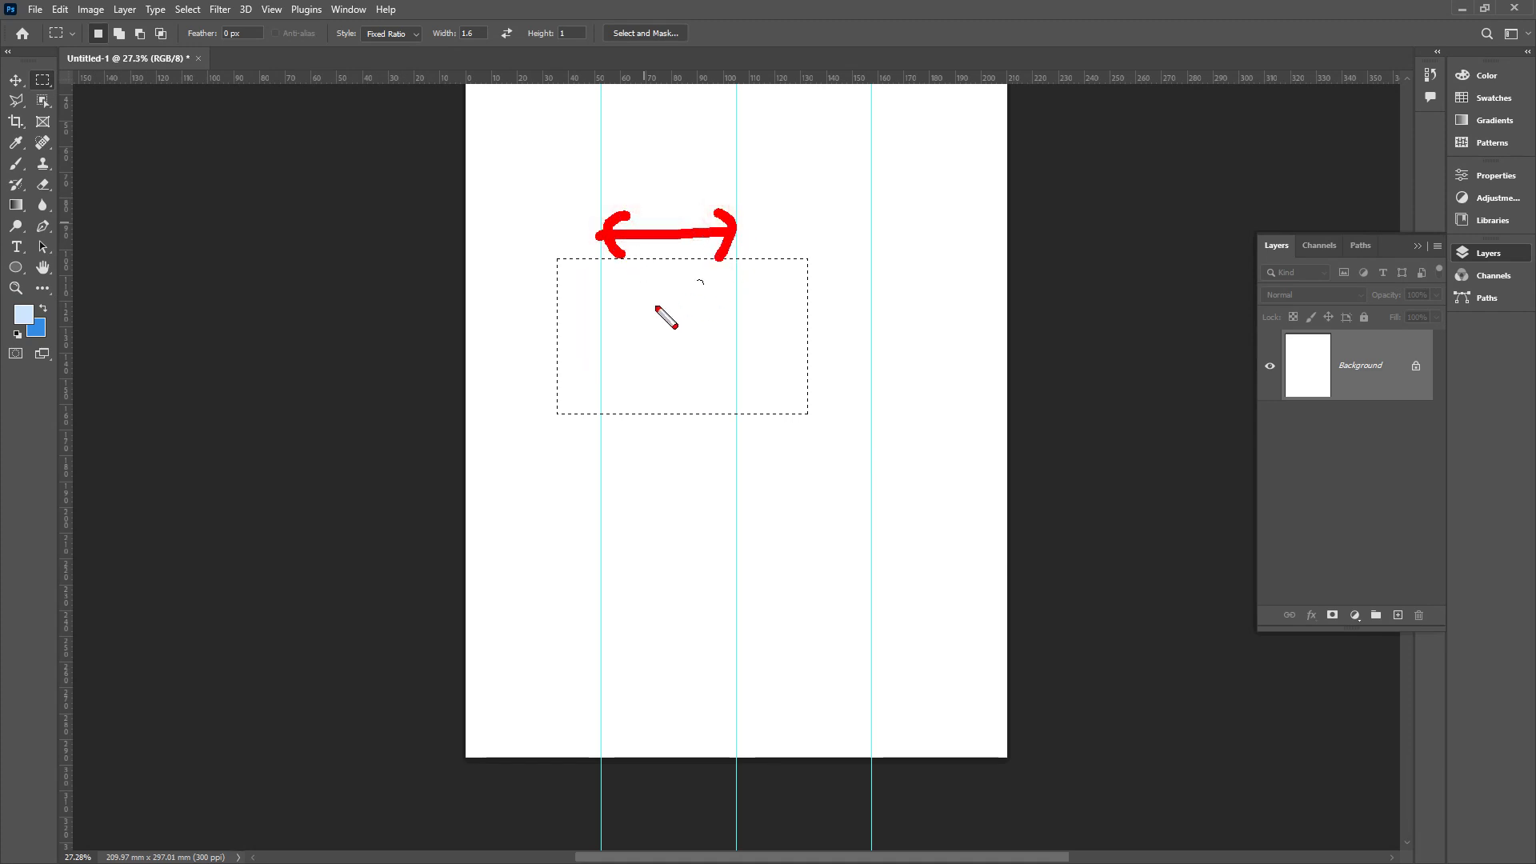
key(Escape)
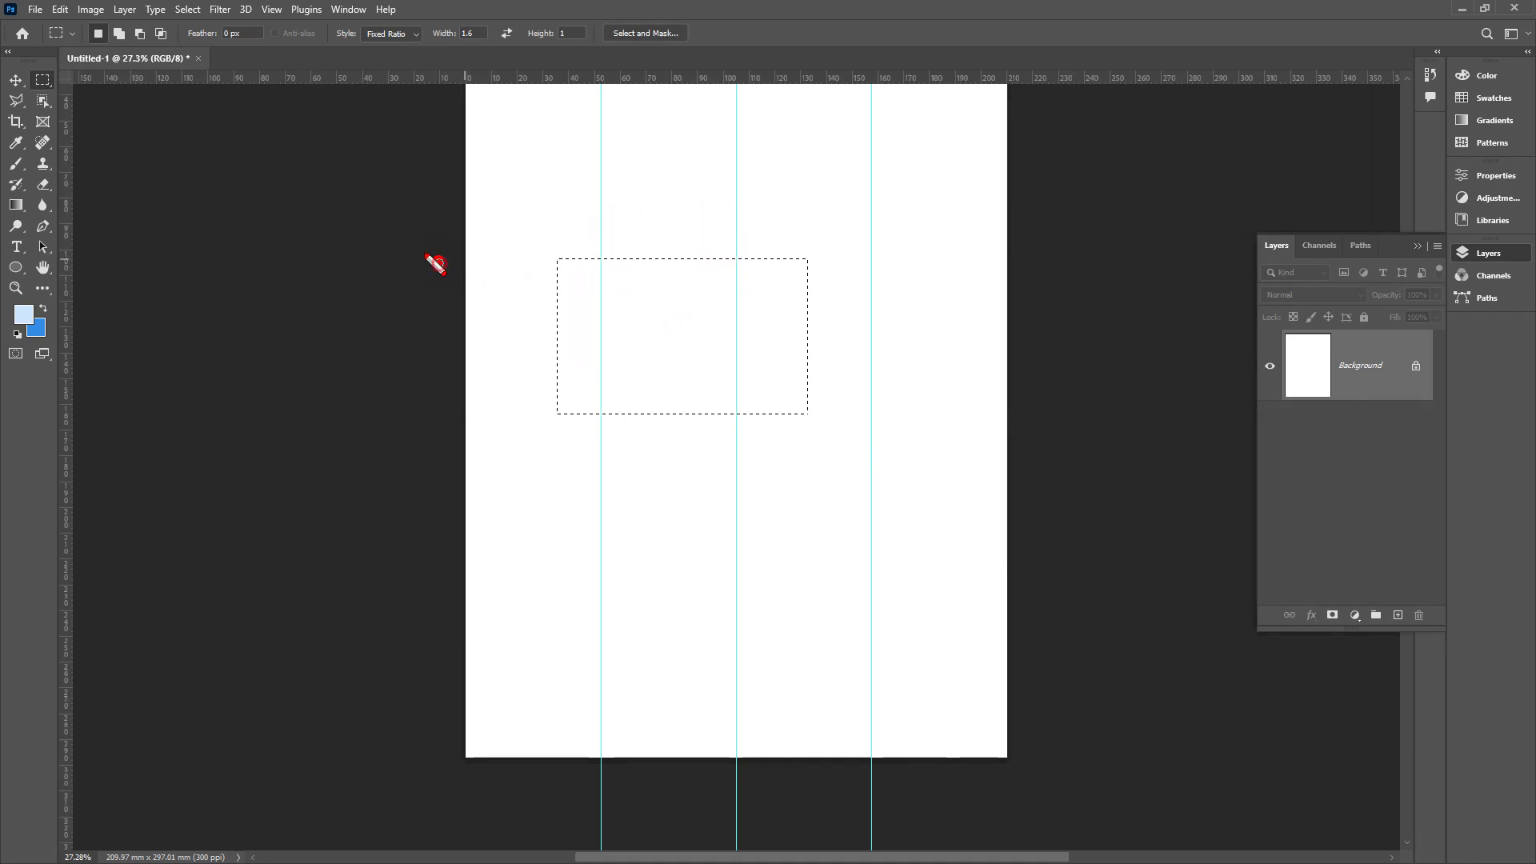
drag(422, 256, 602, 382)
key(Escape)
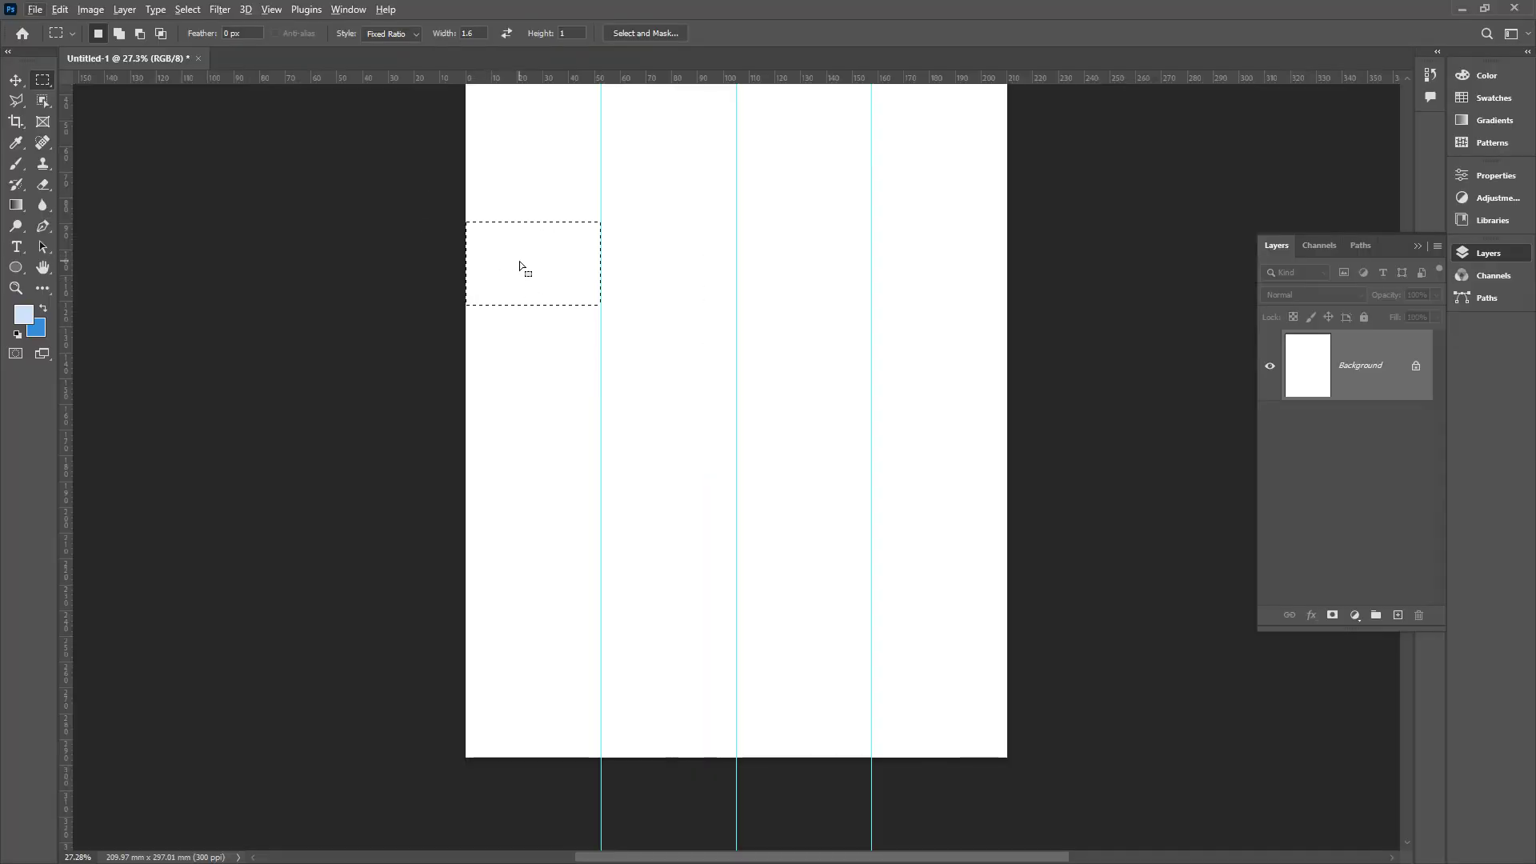
- Shift the column-wide selection into the second column, try relocating it with the Move tool, and undo that move
drag(496, 251, 655, 284)
click(15, 80)
drag(672, 289, 549, 205)
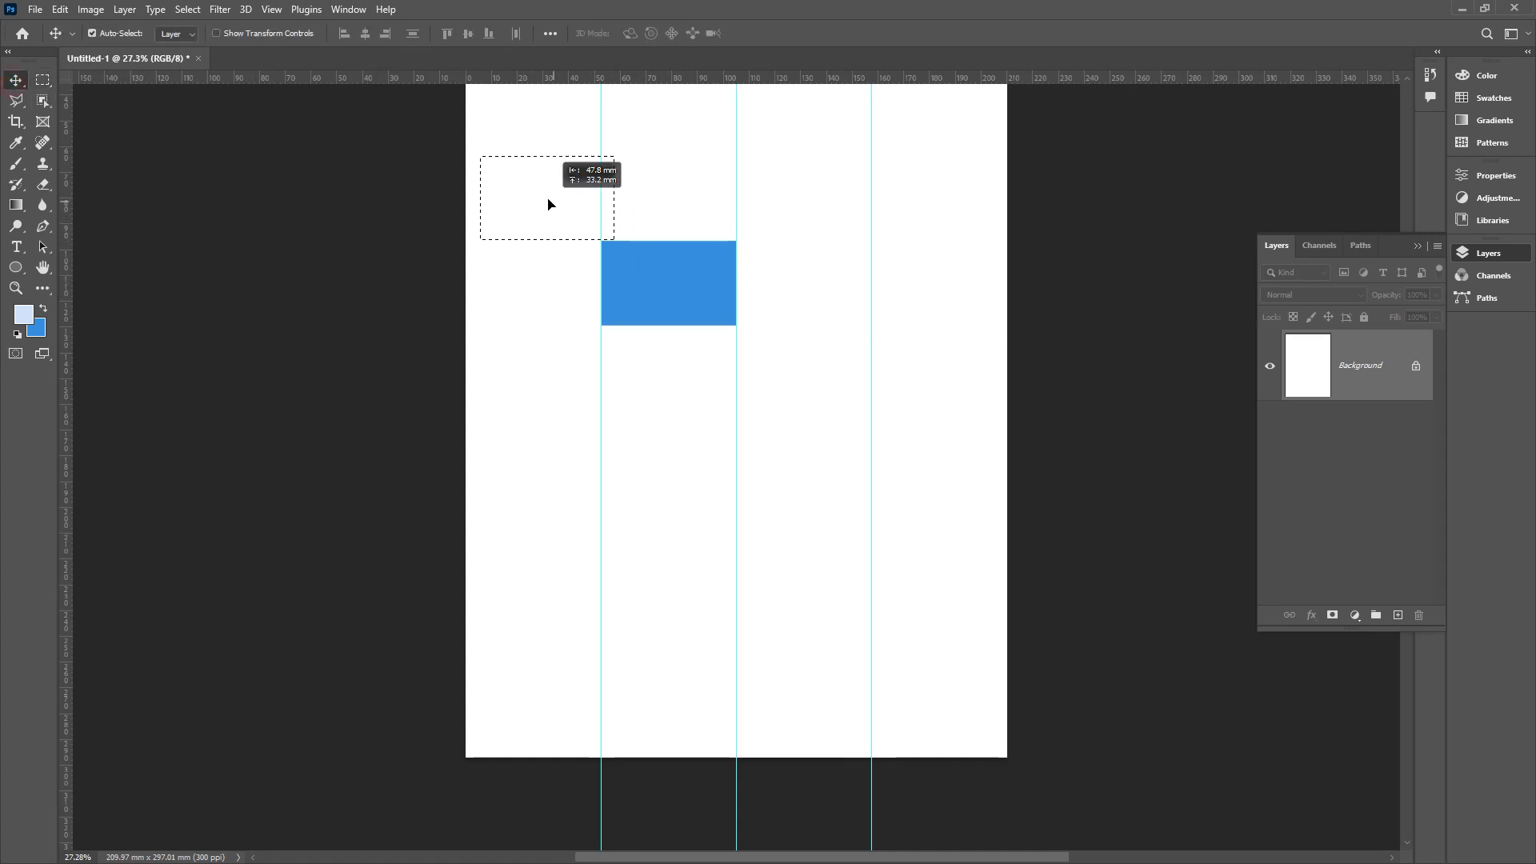
key(ctrl+z)
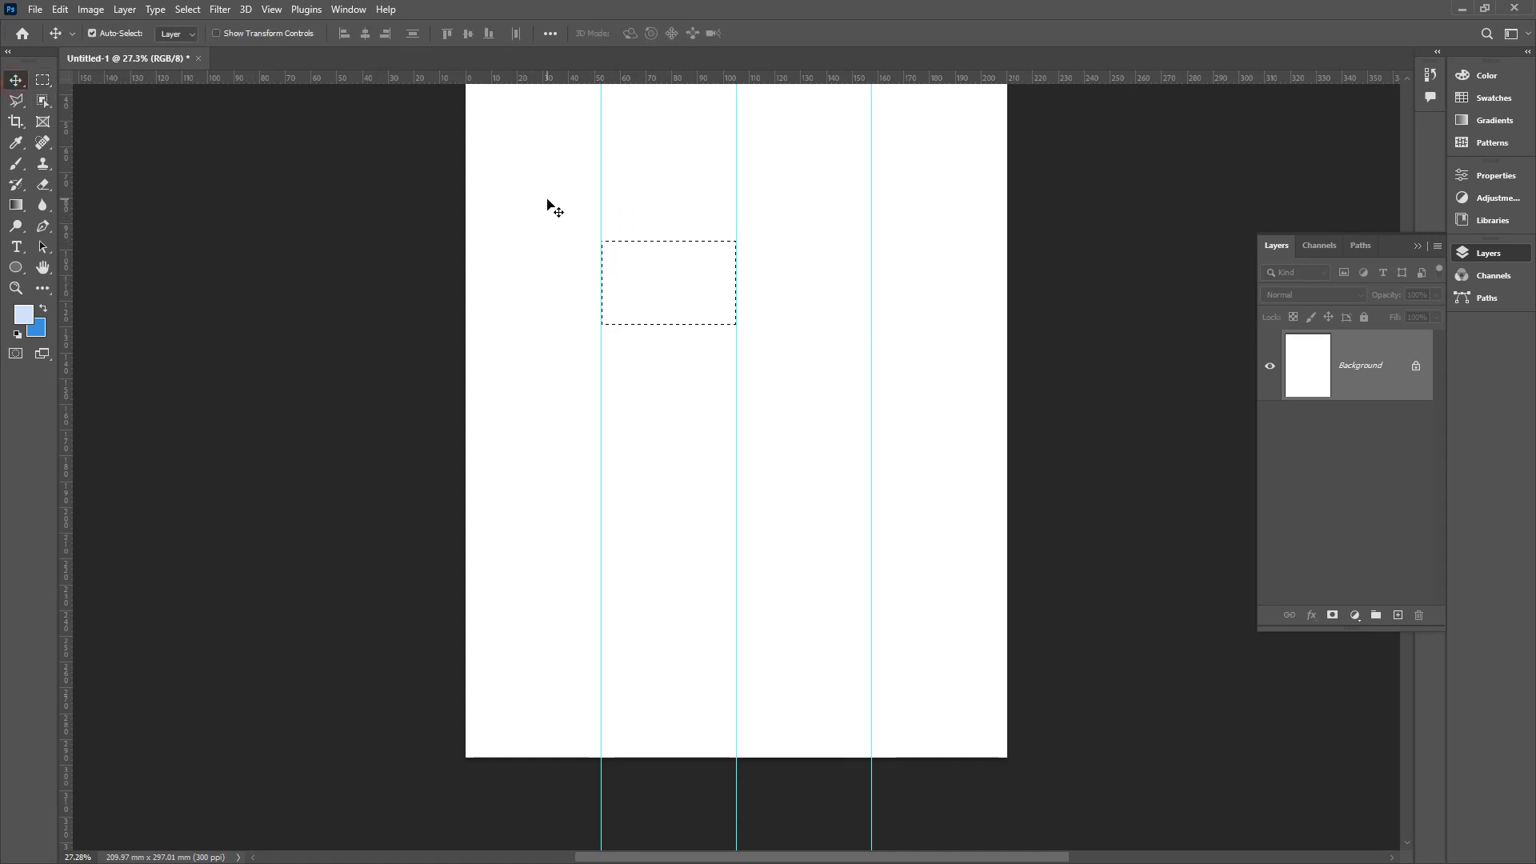
- Position the column-wide 1.6:1 marquee selection in the page's bottom-left corner and add a horizontal guide along its top edge
key(m)
drag(644, 300, 509, 706)
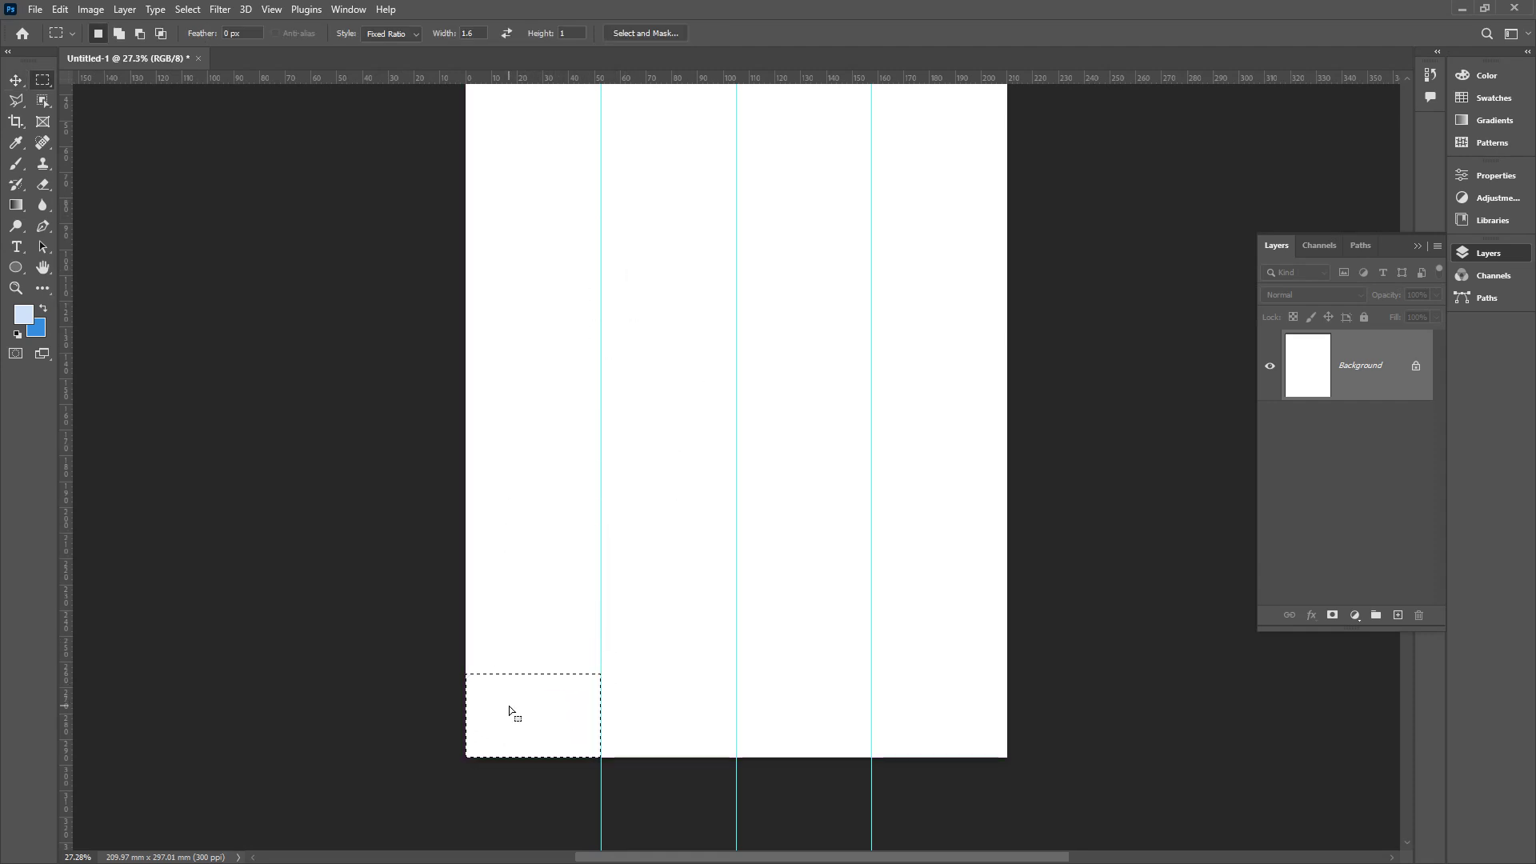
drag(521, 75, 525, 677)
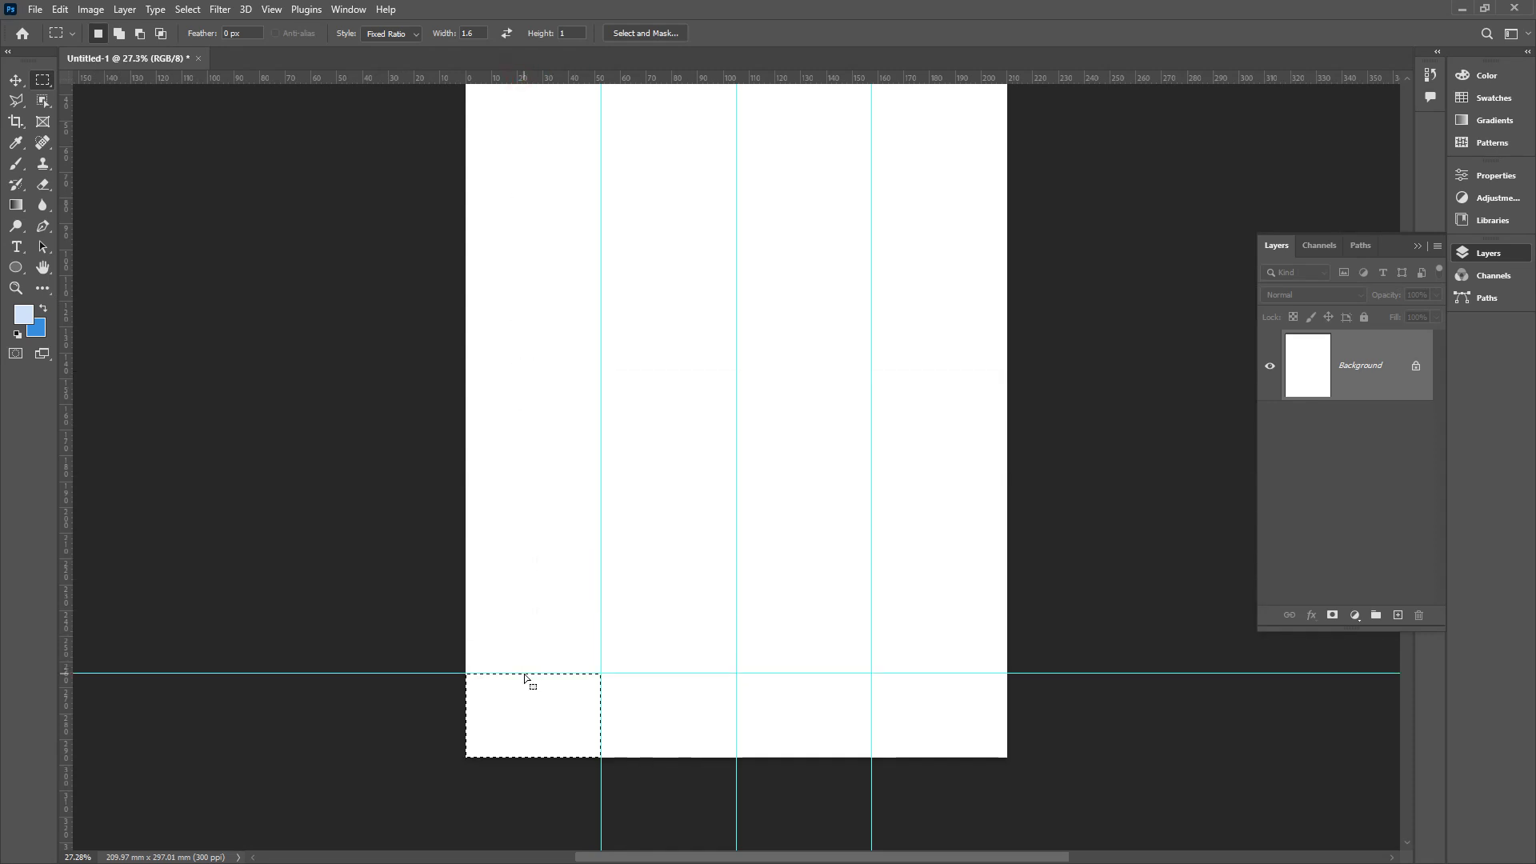
- Step the selection up the first column row by row, adding seven more horizontal guides along its top edge to complete the grid
drag(545, 720, 543, 629)
drag(552, 83, 538, 547)
drag(558, 80, 569, 448)
drag(571, 78, 550, 374)
drag(569, 70, 579, 362)
double_click(496, 62)
drag(582, 30, 571, 292)
drag(590, 30, 587, 233)
drag(584, 299, 583, 209)
drag(605, 27, 608, 147)
drag(597, 213, 594, 131)
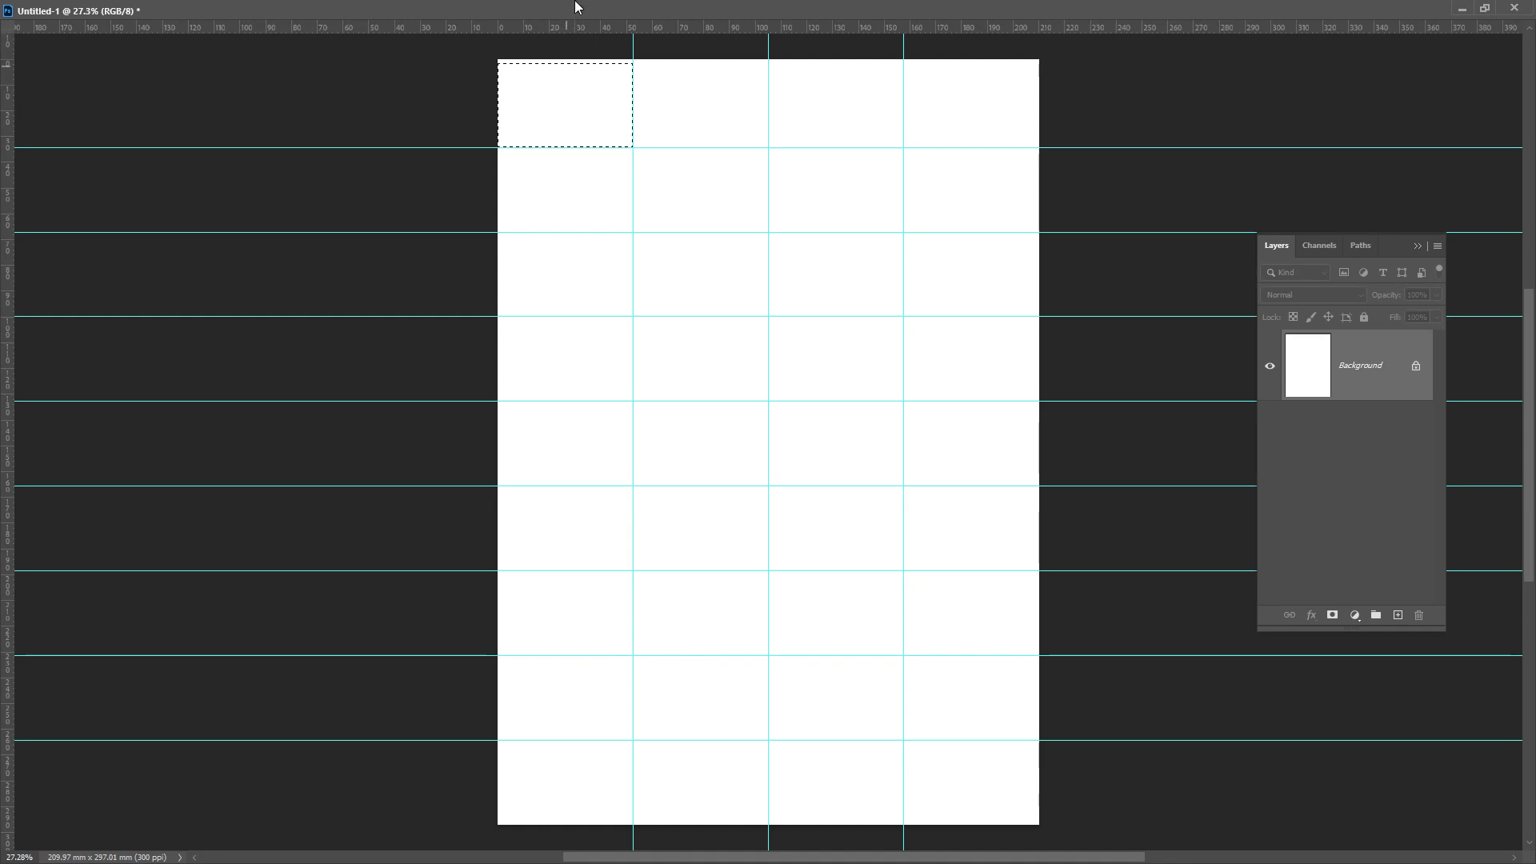
mouse_move(697, 826)
mouse_down()
mouse_move(692, 454)
mouse_move(666, 471)
mouse_move(718, 473)
mouse_up()
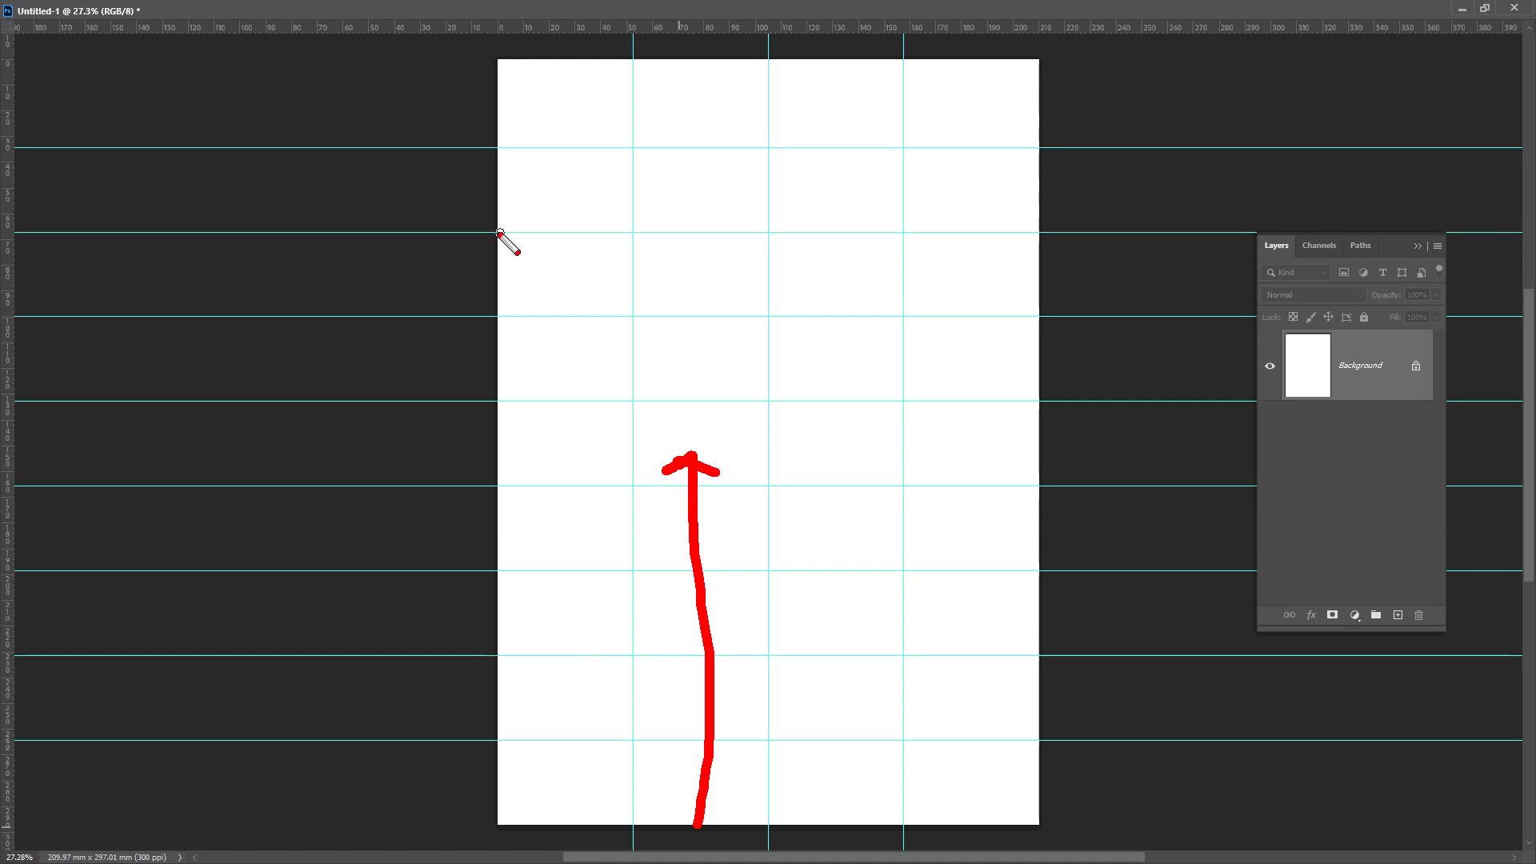
drag(479, 230, 907, 230)
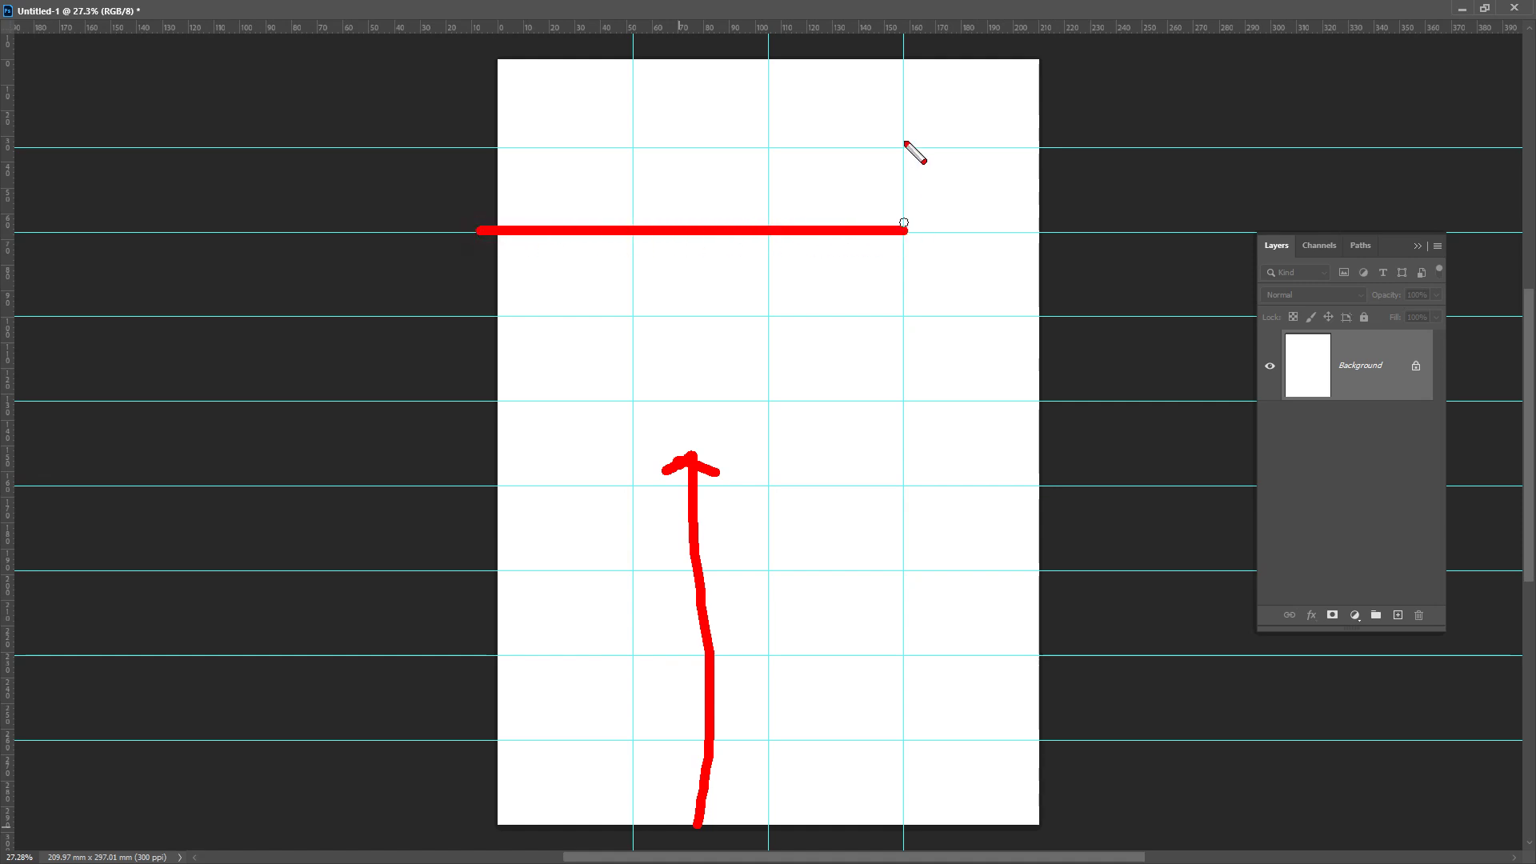
drag(908, 54, 908, 264)
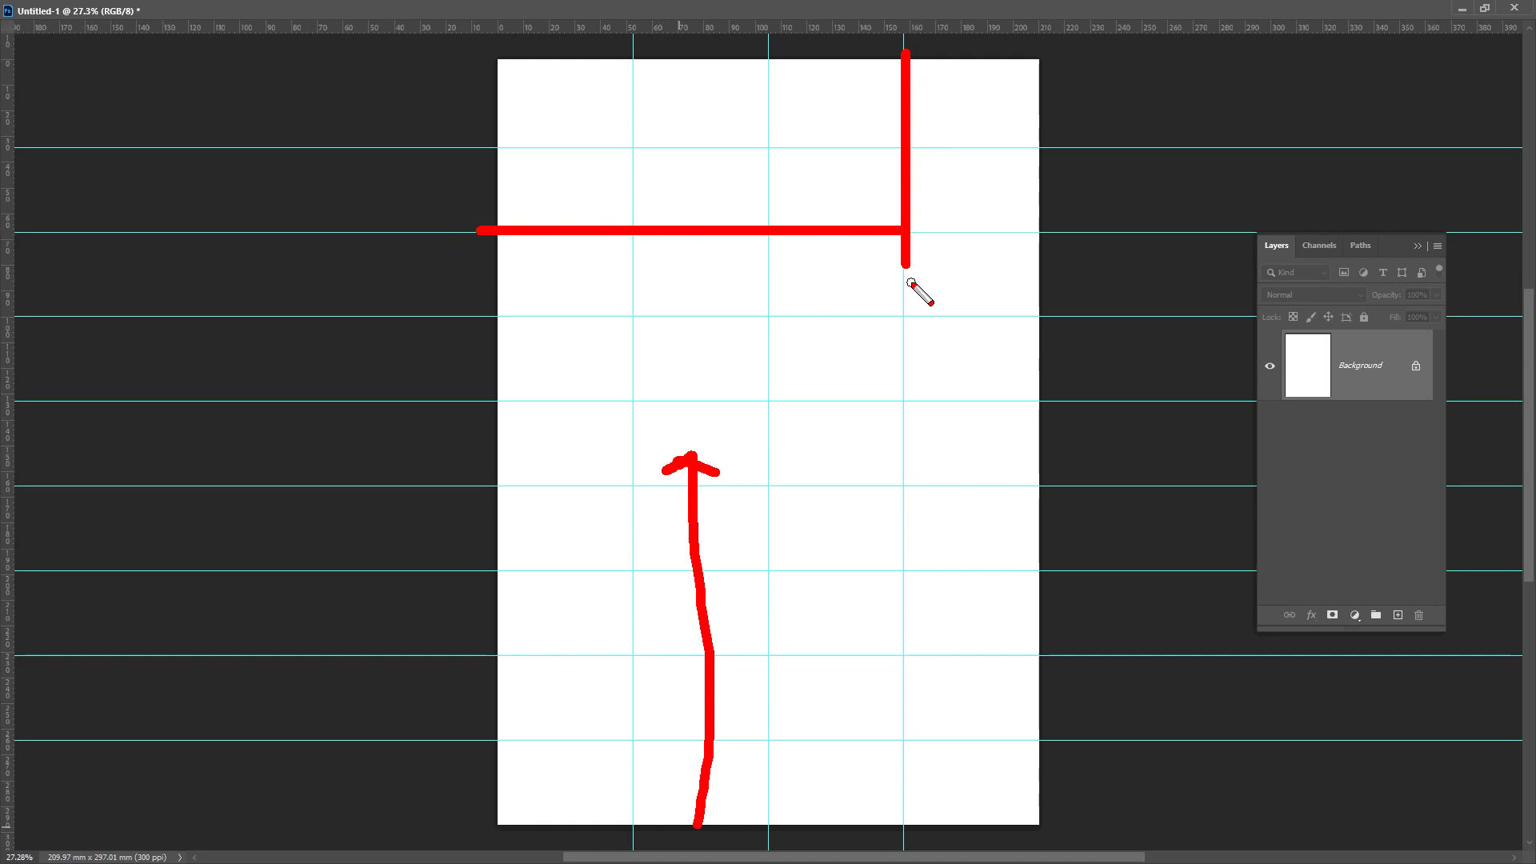
key(ctrl+z)
key(ctrl+z)
key(ctrl+z)
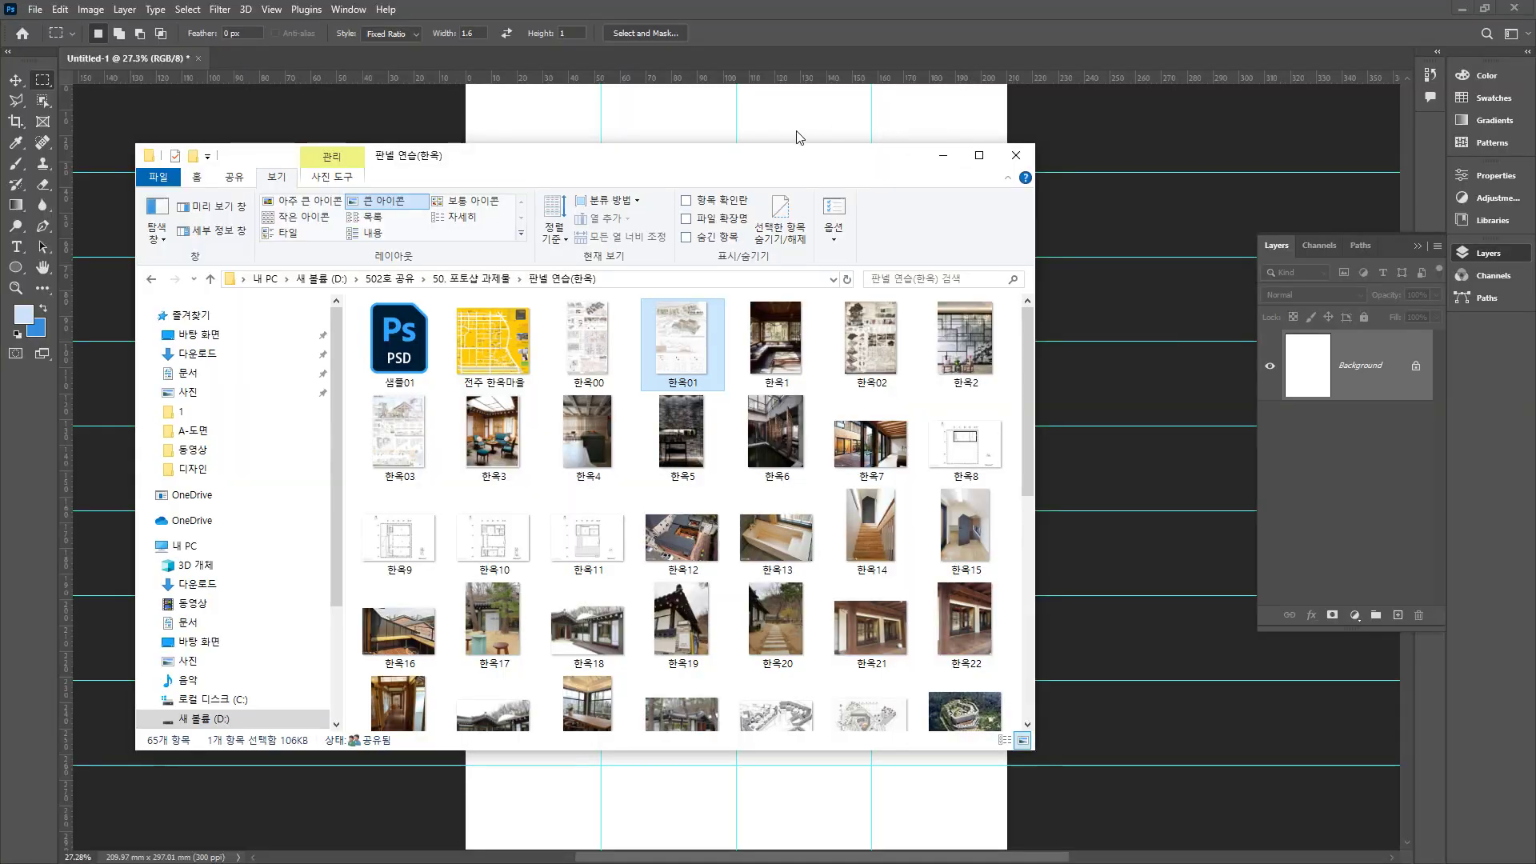
- In File Explorer, browse the 판넬 연습(한옥) folder for the 한옥31 image and move the window aside to uncover the page
drag(748, 157, 704, 71)
scroll(744, 560, down, 5)
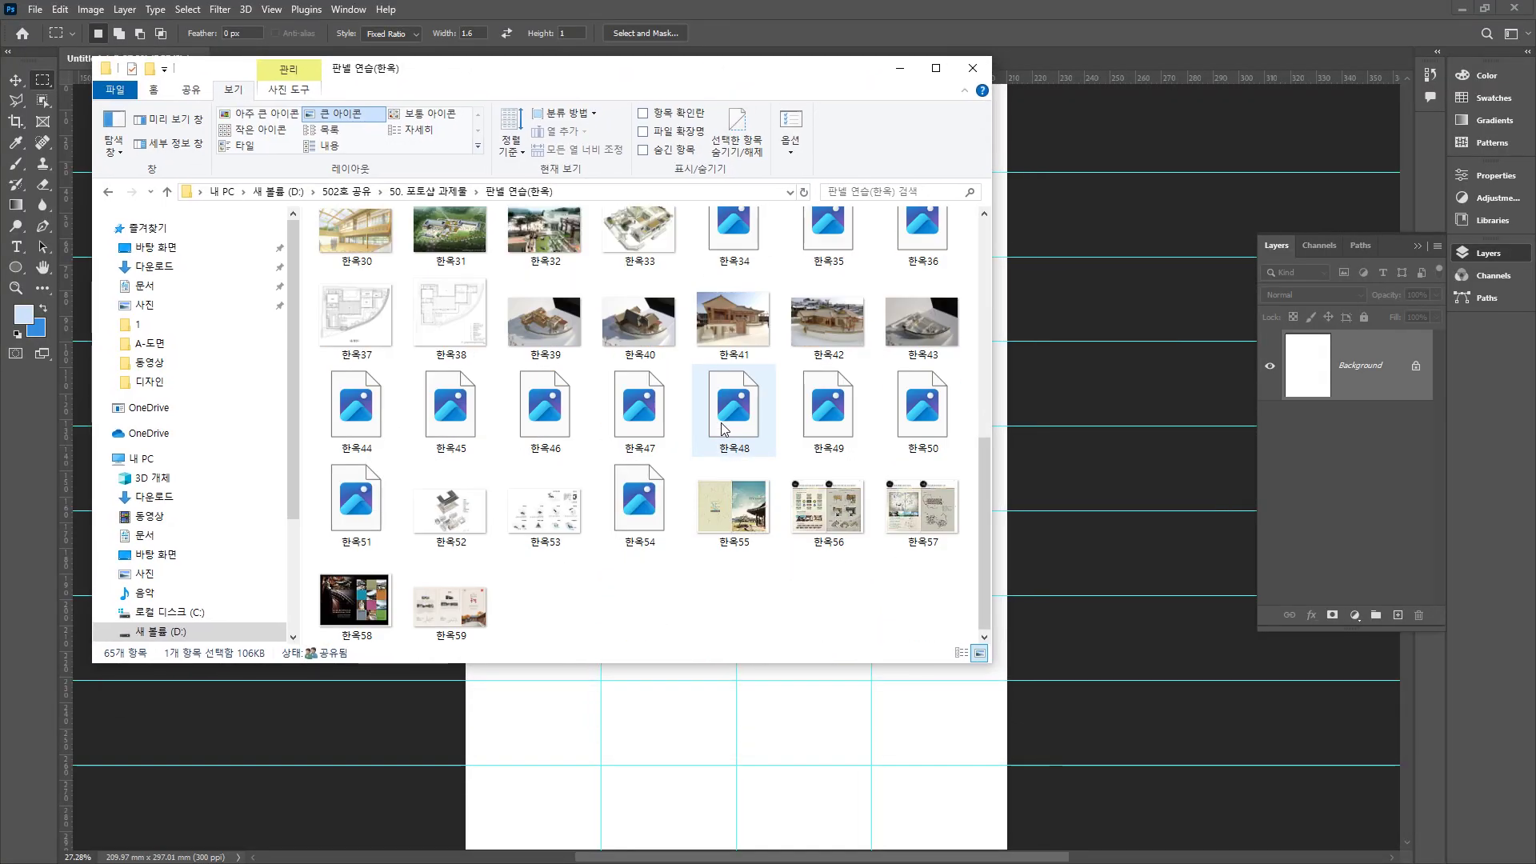
scroll(744, 536, up, 3)
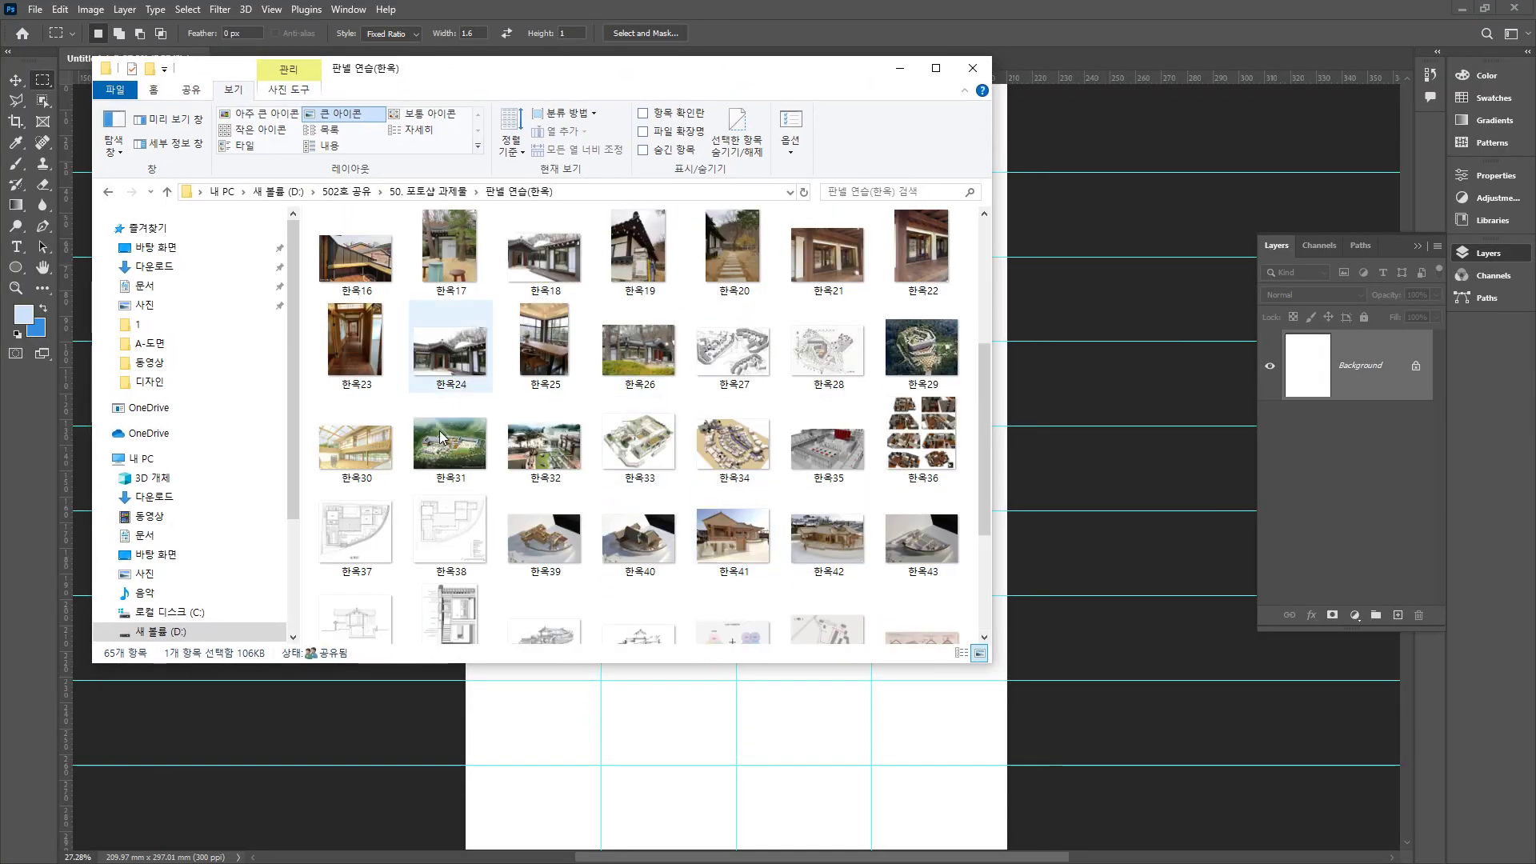
click(488, 415)
drag(977, 91, 92, 142)
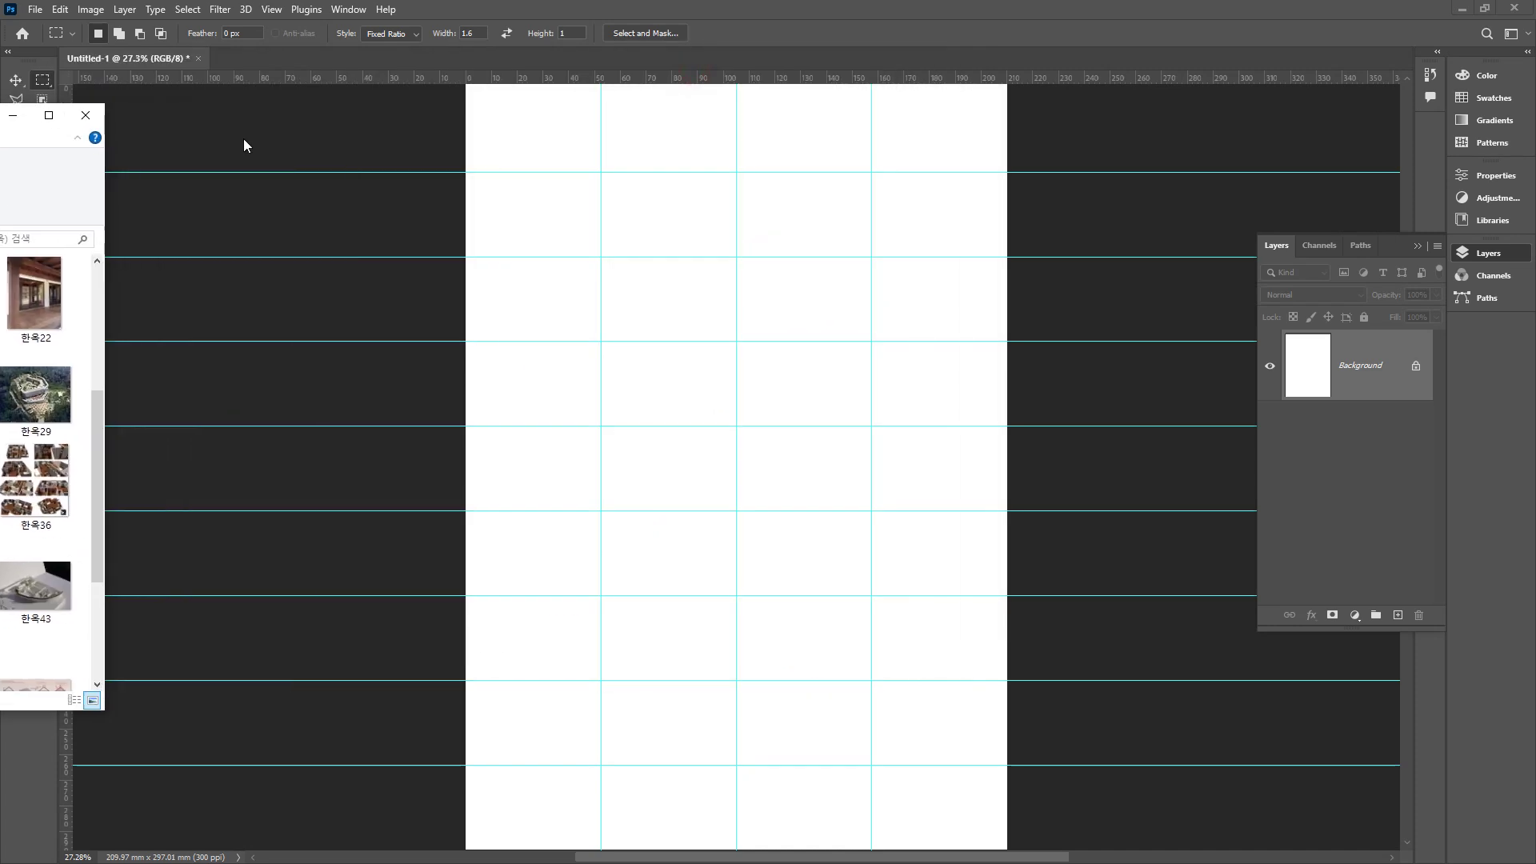
drag(450, 257, 1038, 255)
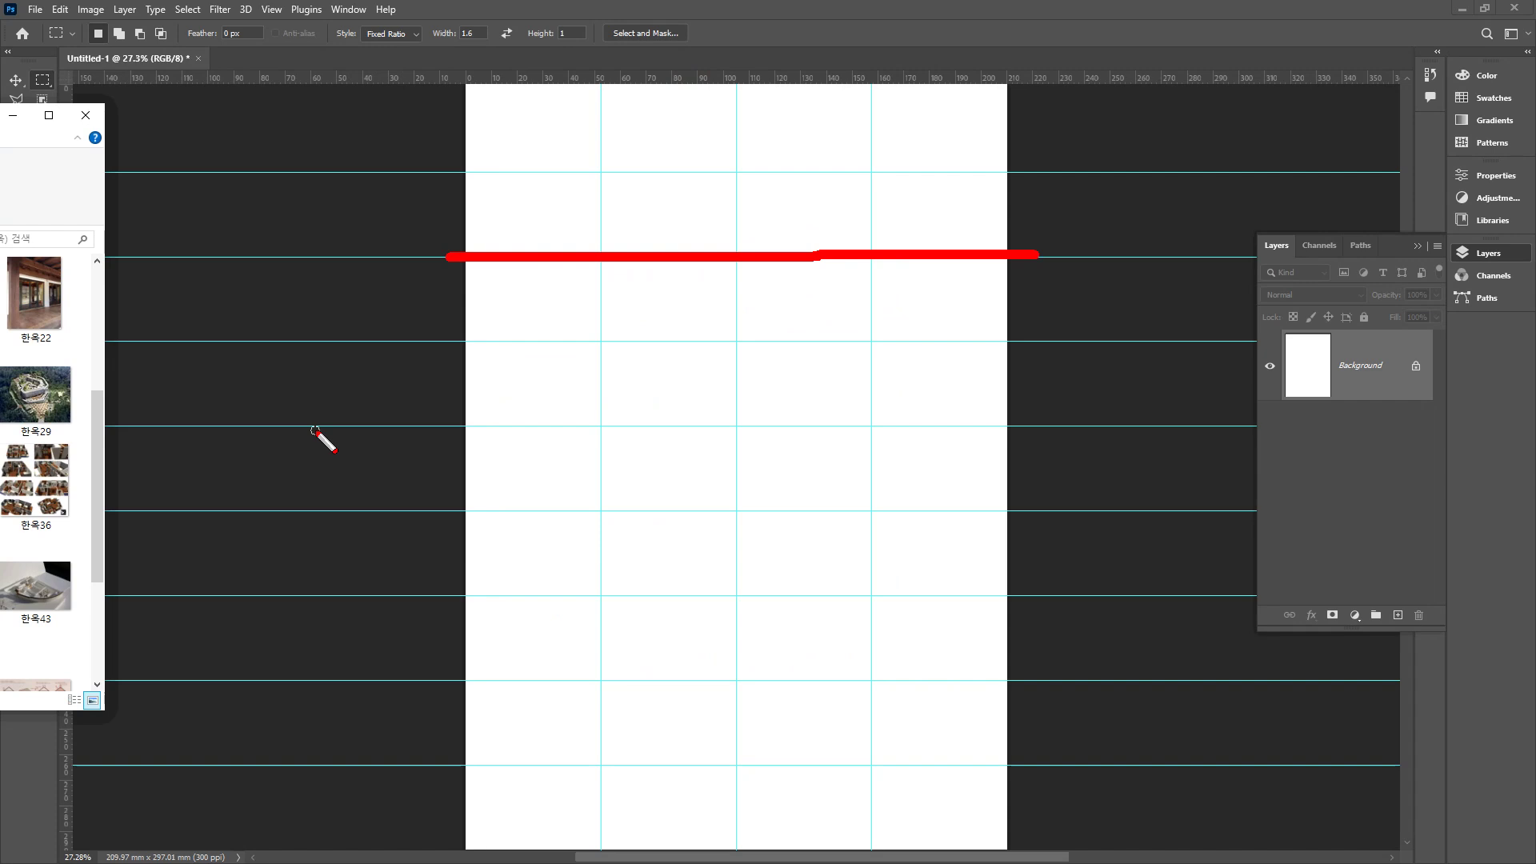
mouse_move(1004, 265)
mouse_down()
mouse_move(489, 258)
mouse_move(464, 220)
mouse_move(458, 96)
mouse_move(504, 81)
mouse_move(934, 79)
mouse_move(959, 217)
mouse_up()
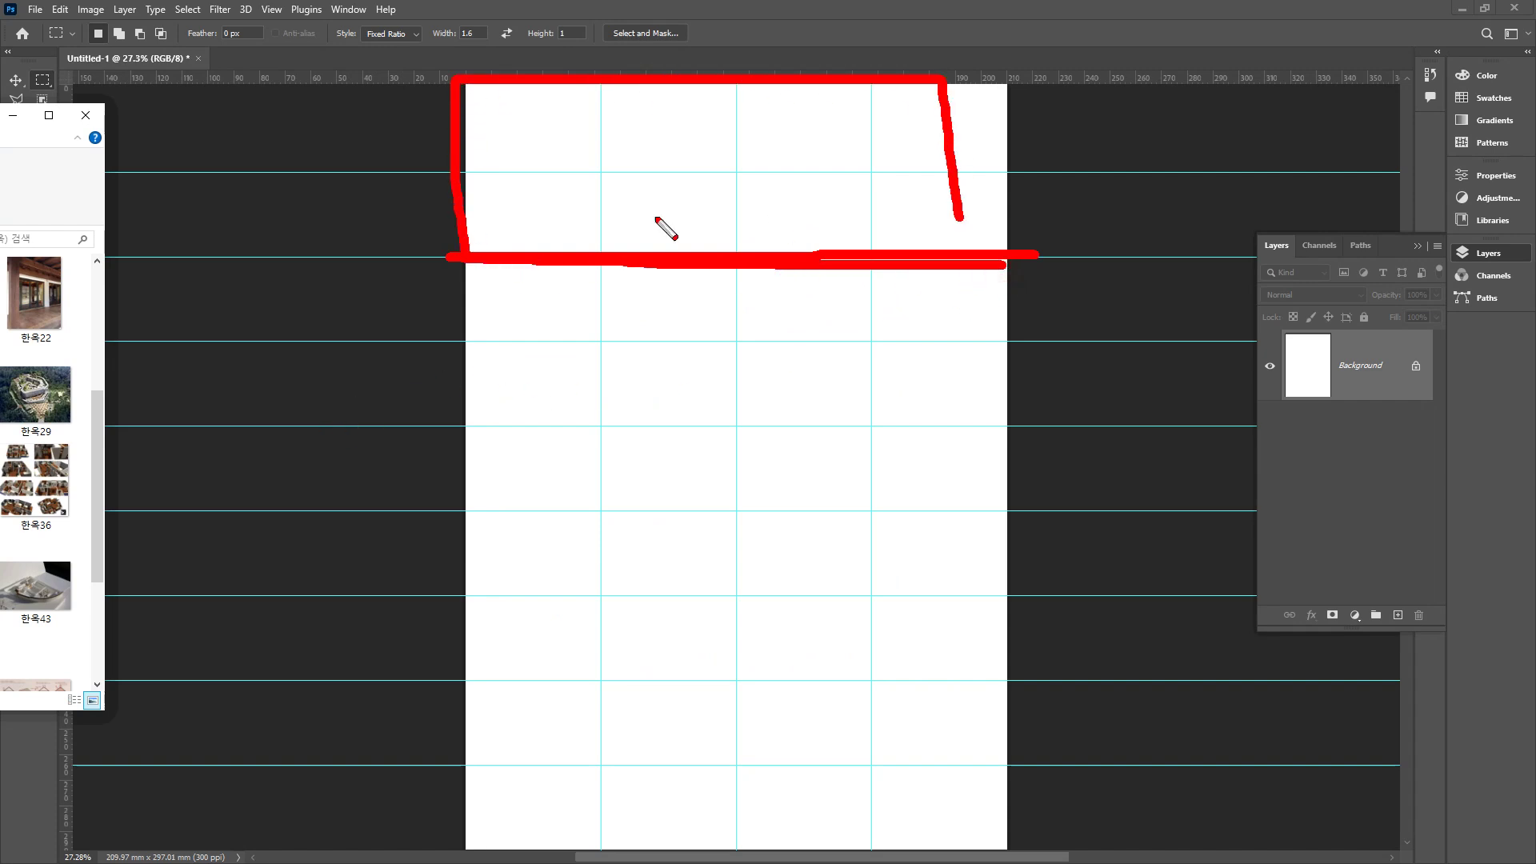
key(Escape)
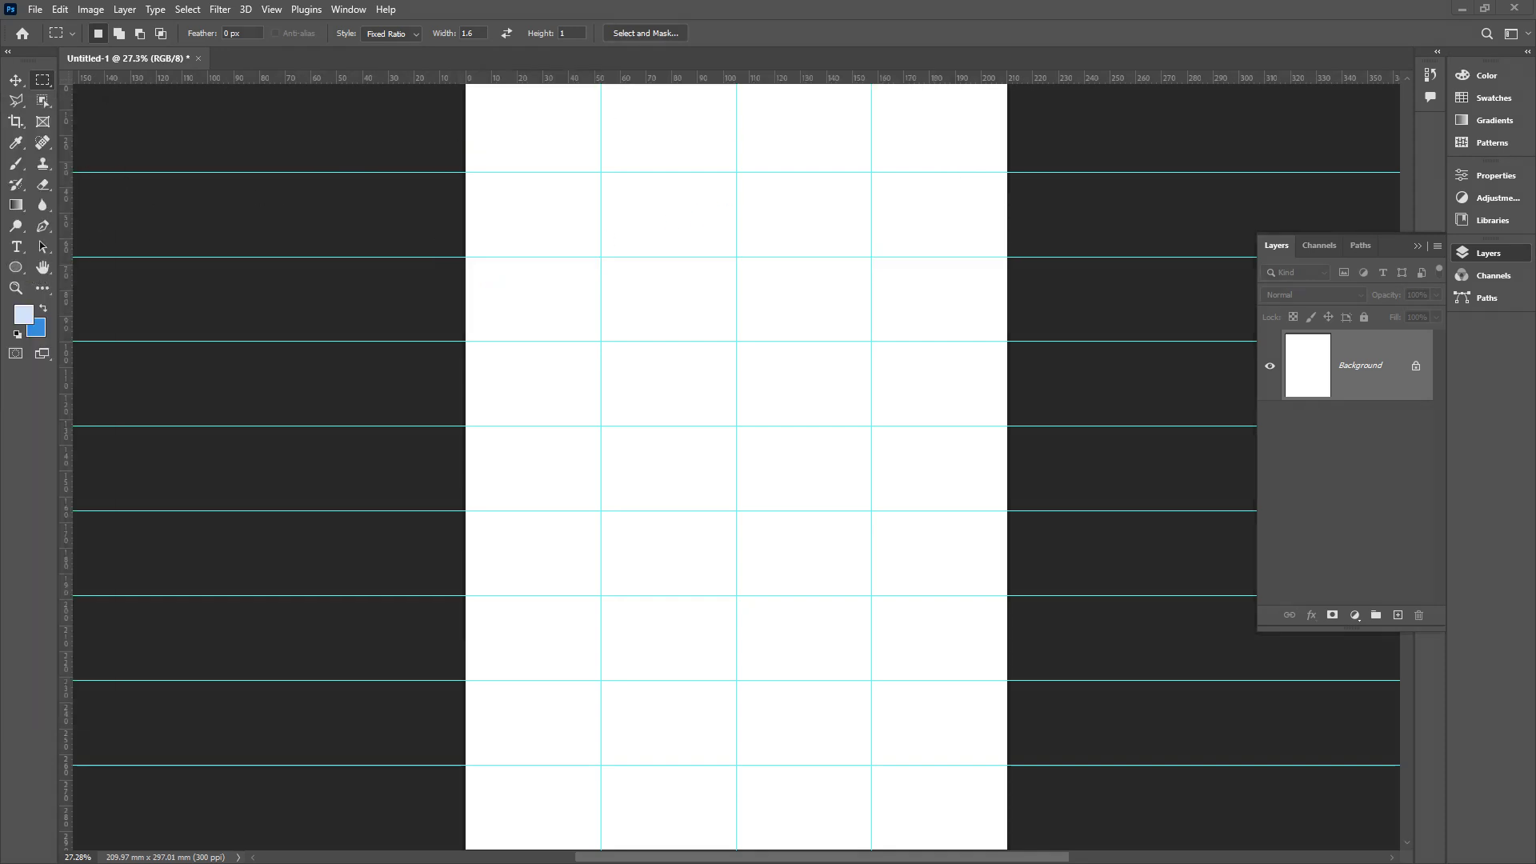
- Place the 한옥31 image in the document and move it to the page's top-left corner
drag(301, 358, 694, 338)
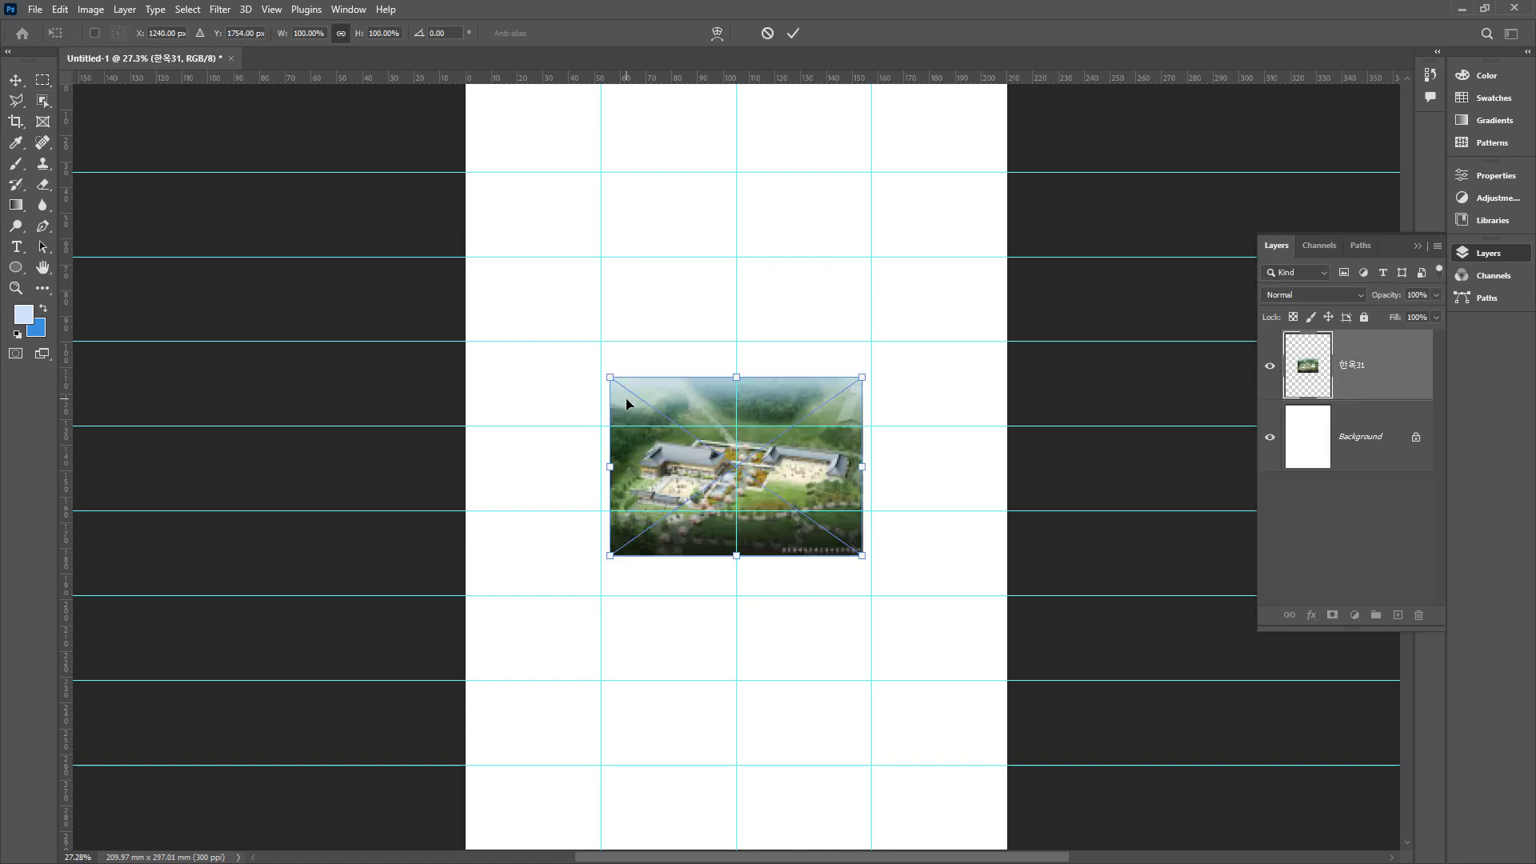
key(v)
drag(617, 289, 528, 112)
- Scale the 한옥31 image proportionally to about 214% so it fills the page's full width, and apply the transform
key(ctrl+t)
drag(719, 262, 825, 300)
key(ctrl+z)
drag(719, 264, 1022, 449)
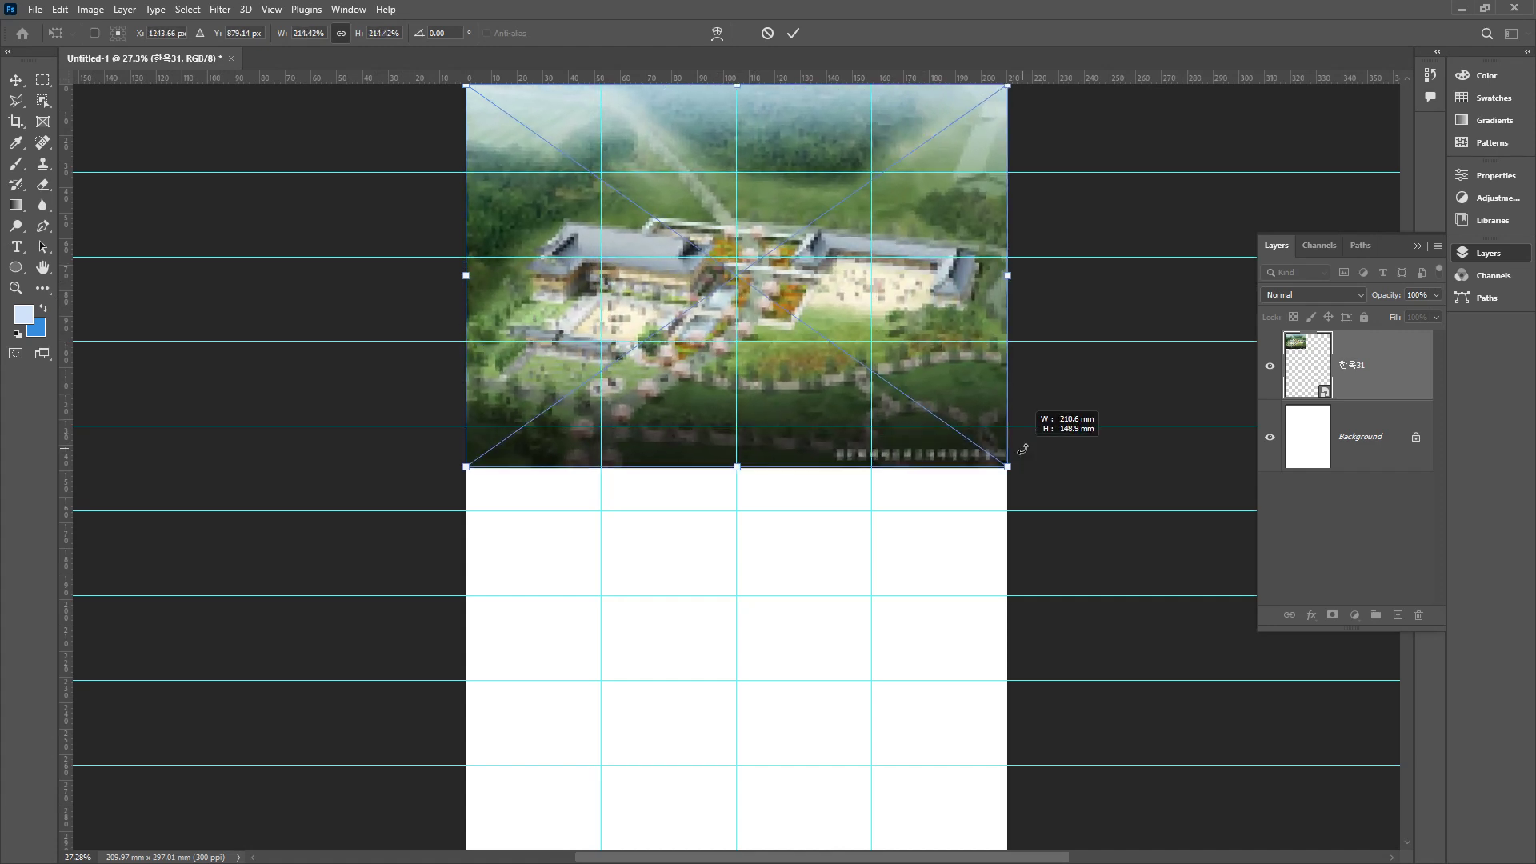
double_click(772, 343)
- Shift the 한옥31 image upward past the page's top edge and add a layer mask to it
drag(774, 316, 778, 237)
click(1331, 616)
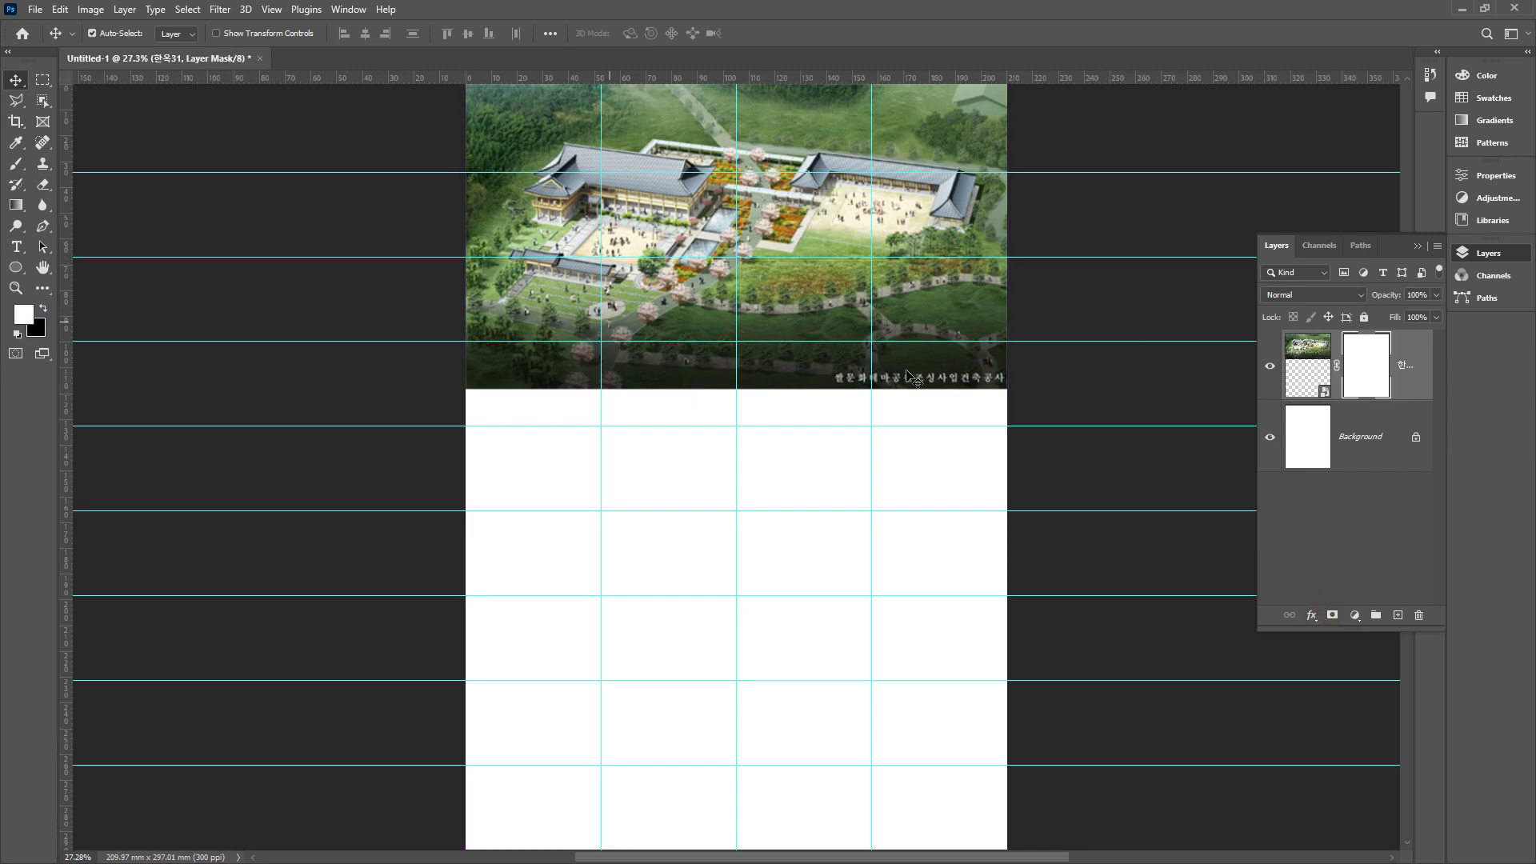
- Select the page-wide strip below the second horizontal guide with a Normal-style marquee, hide it on the 한옥31 layer mask, and clear the selection
key(m)
drag(1007, 425, 301, 259)
click(404, 34)
click(398, 52)
mouse_move(422, 408)
mouse_down()
mouse_move(1074, 281)
mouse_move(1093, 244)
mouse_move(568, 238)
mouse_move(528, 105)
mouse_move(1000, 240)
mouse_move(772, 216)
mouse_up()
key(Escape)
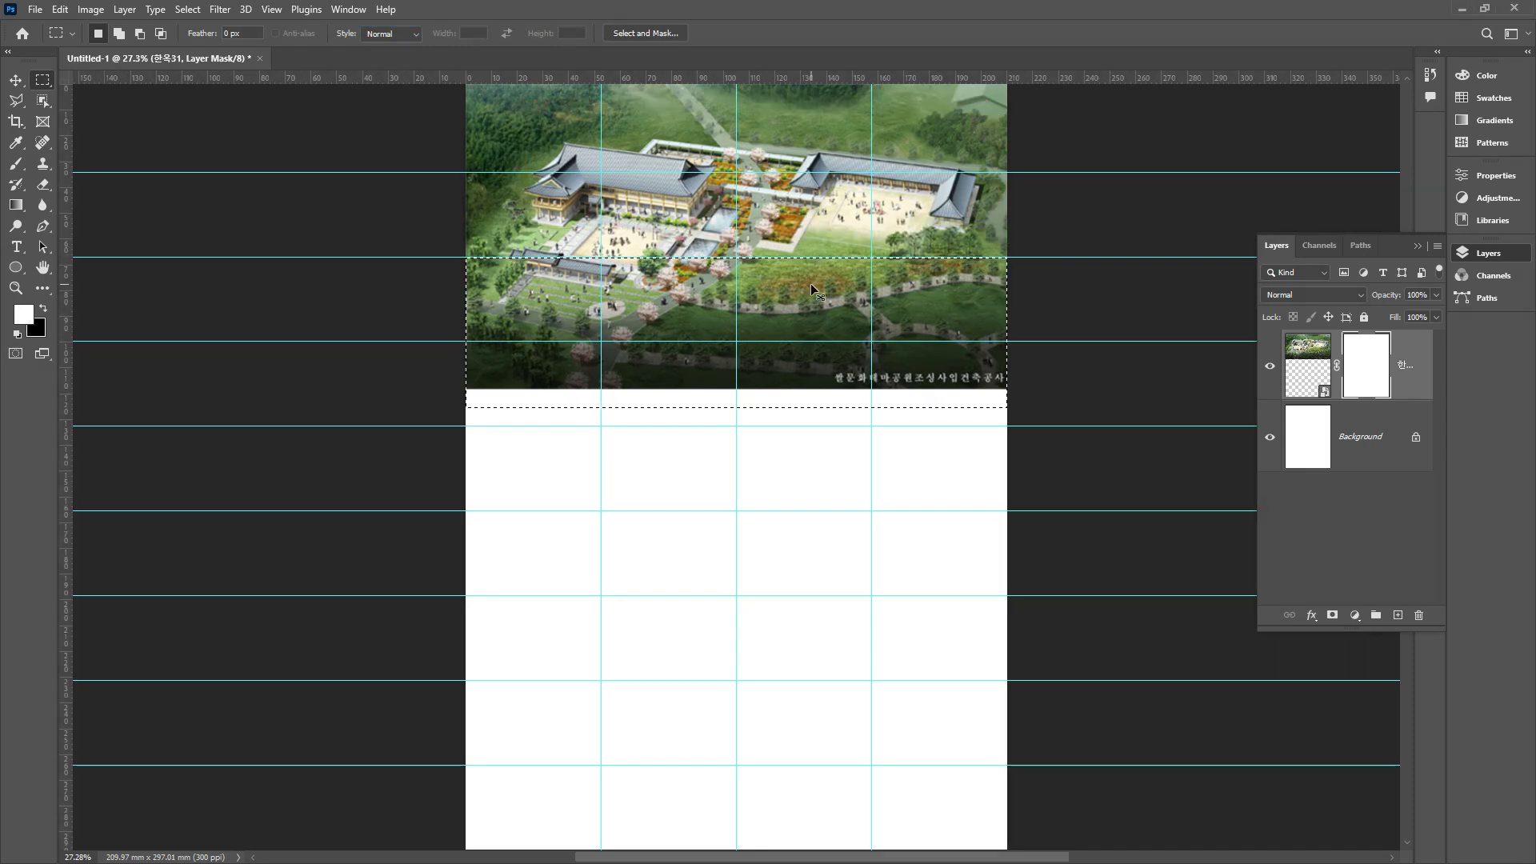
key(Delete)
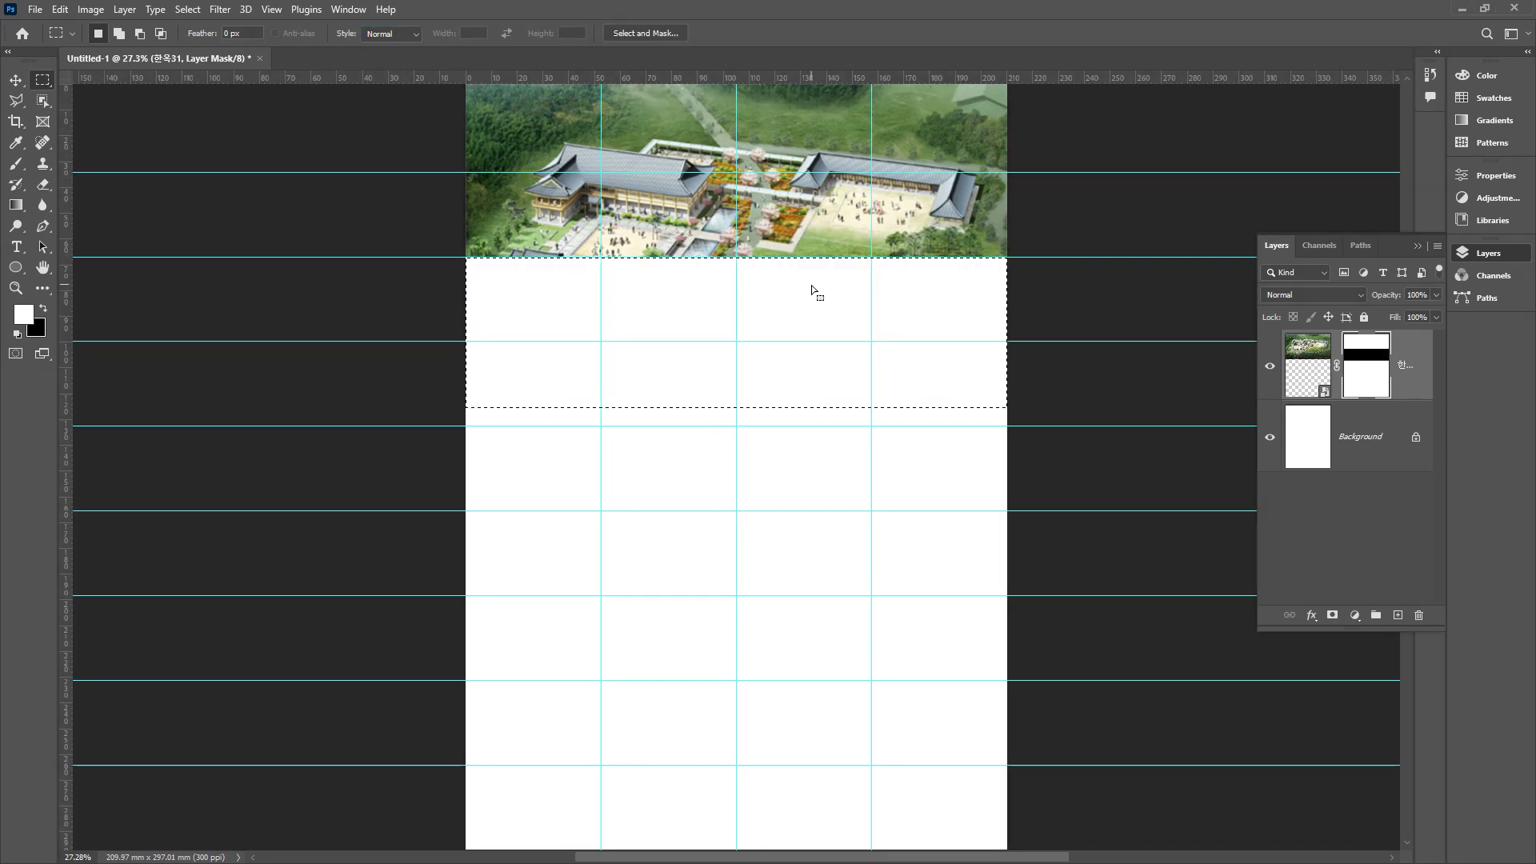
mouse_move(1383, 396)
mouse_down()
mouse_move(1347, 341)
mouse_move(1416, 368)
mouse_move(1378, 391)
mouse_up()
mouse_move(770, 194)
mouse_down()
mouse_move(712, 119)
mouse_move(791, 147)
mouse_move(681, 168)
mouse_move(709, 124)
mouse_move(735, 187)
mouse_move(710, 138)
mouse_up()
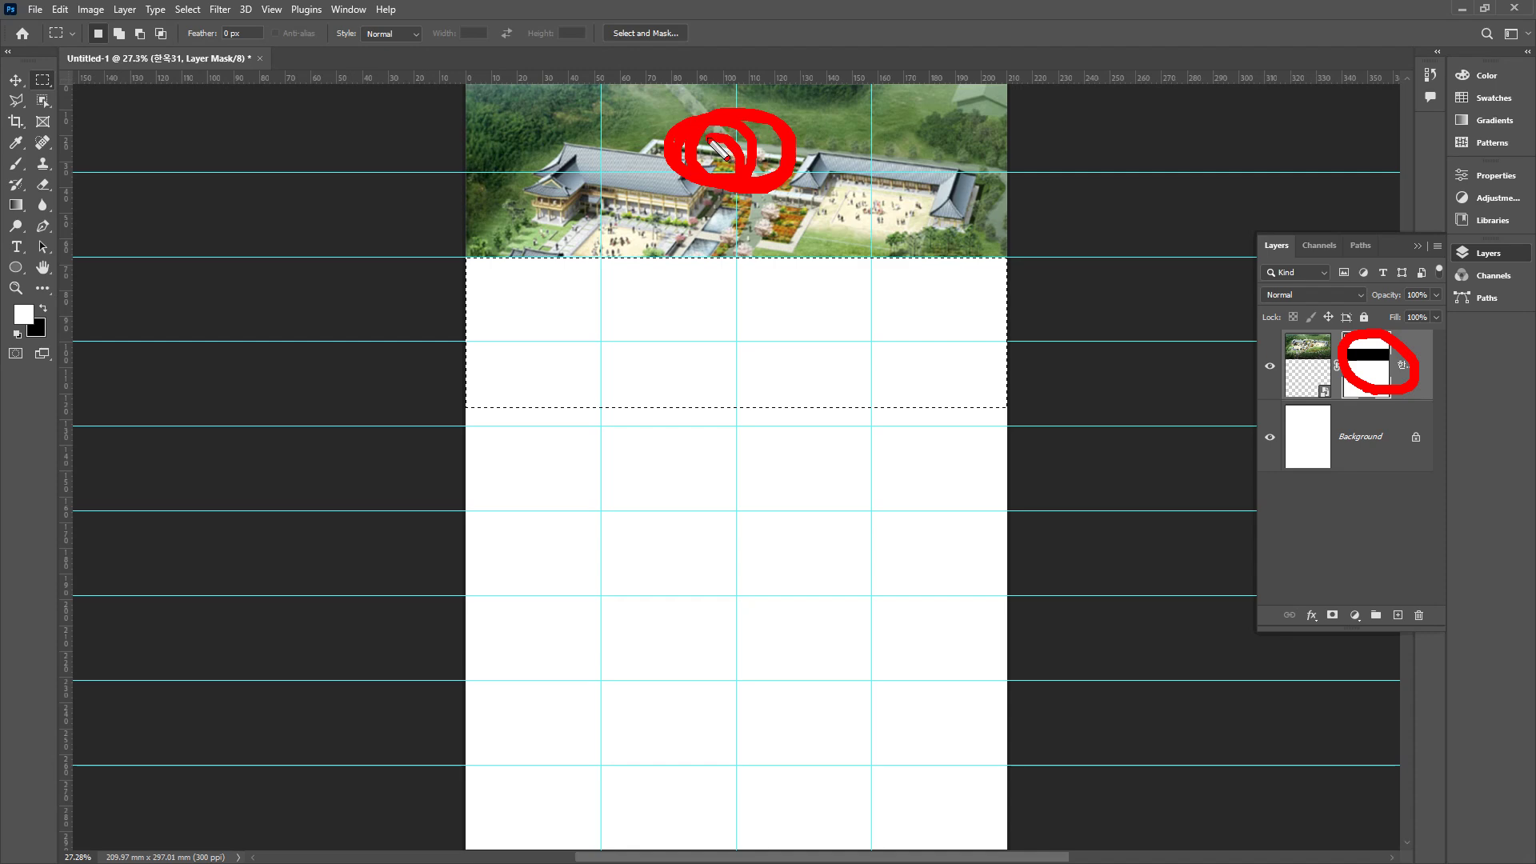
key(Escape)
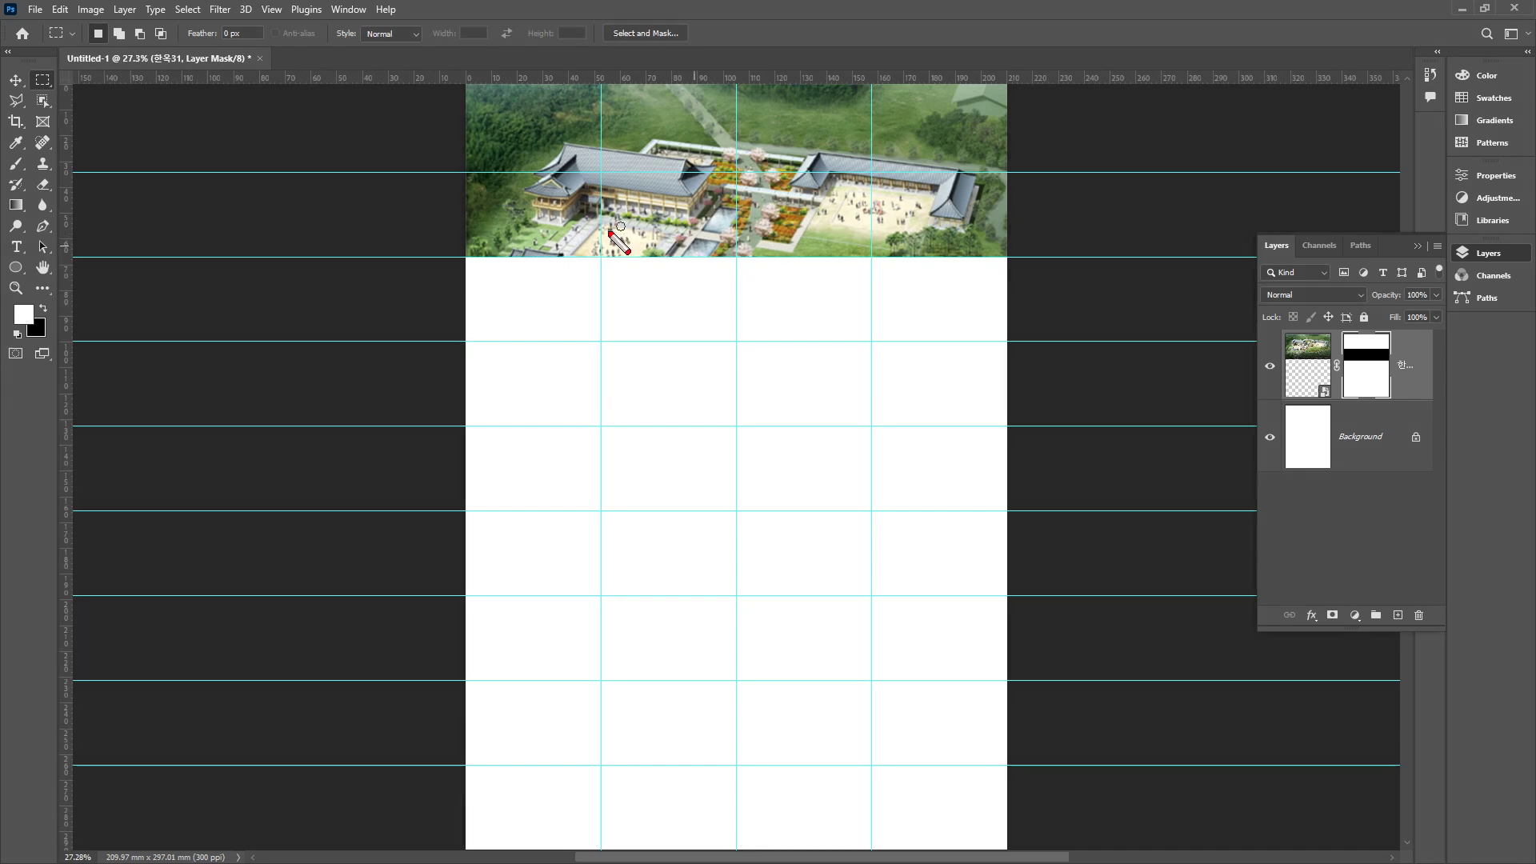
mouse_move(620, 240)
mouse_down()
mouse_move(649, 283)
mouse_move(600, 257)
mouse_move(629, 260)
mouse_move(660, 171)
mouse_move(668, 257)
mouse_move(650, 272)
mouse_move(646, 249)
mouse_move(661, 245)
mouse_move(660, 267)
mouse_move(679, 208)
mouse_up()
key(Escape)
- Unlink the 한옥31 image from its layer mask and move the image upward inside the visible band
key(v)
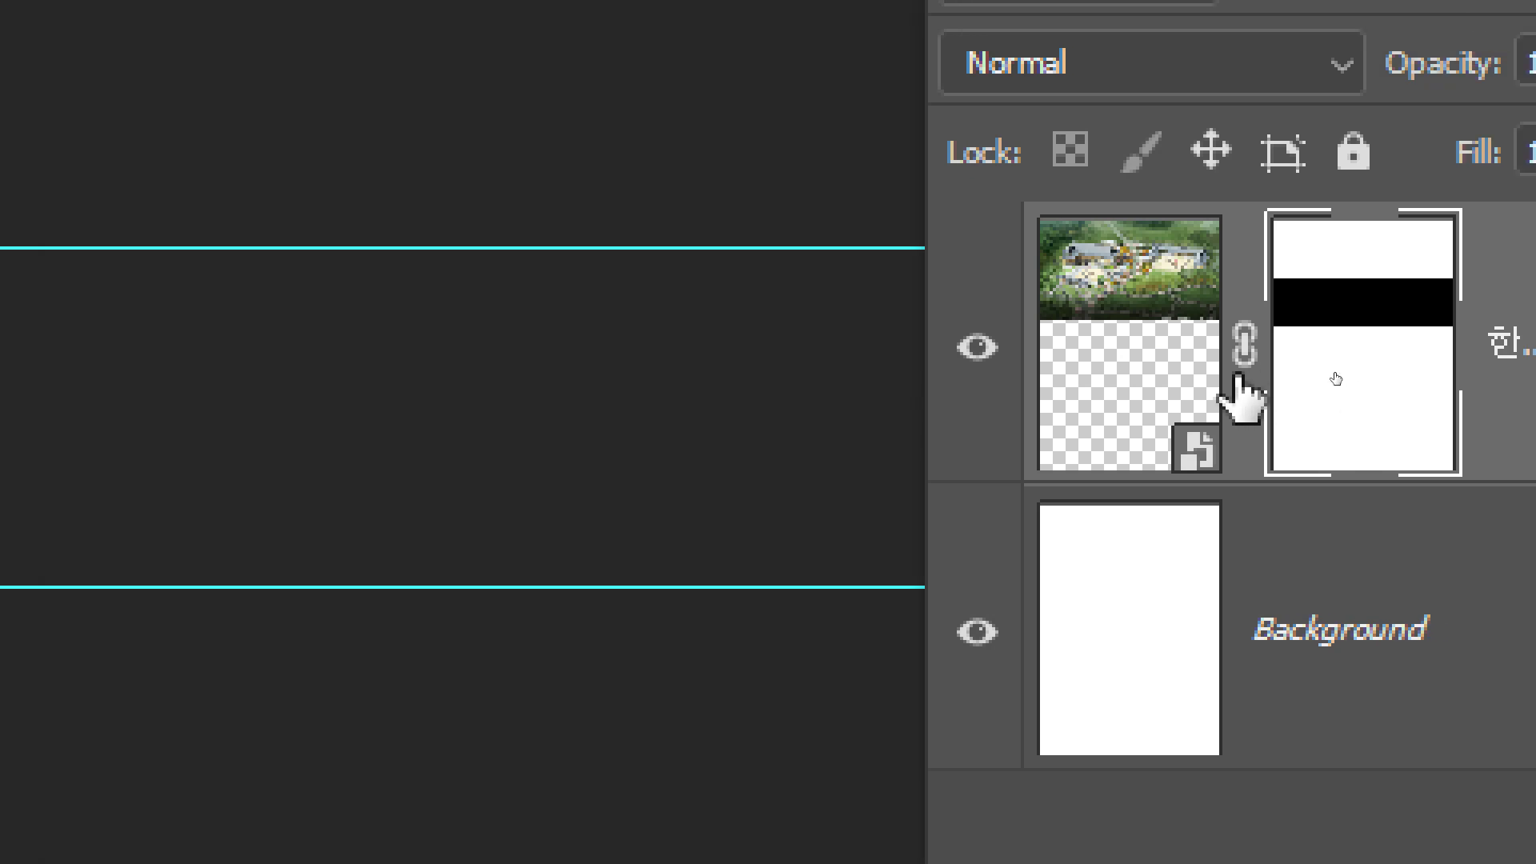
click(1237, 364)
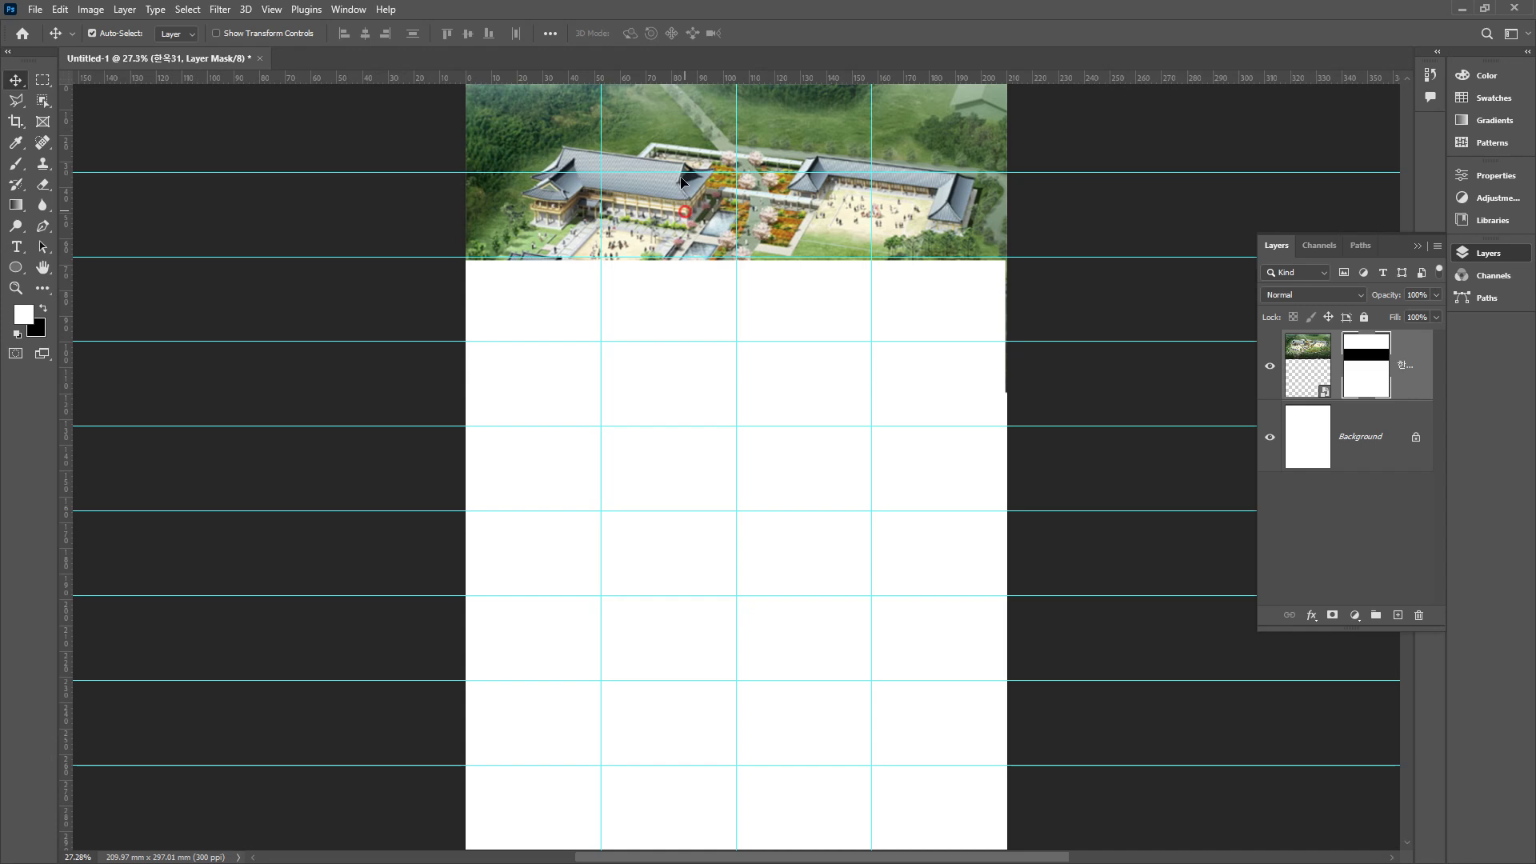
drag(681, 182, 751, 180)
click(1310, 361)
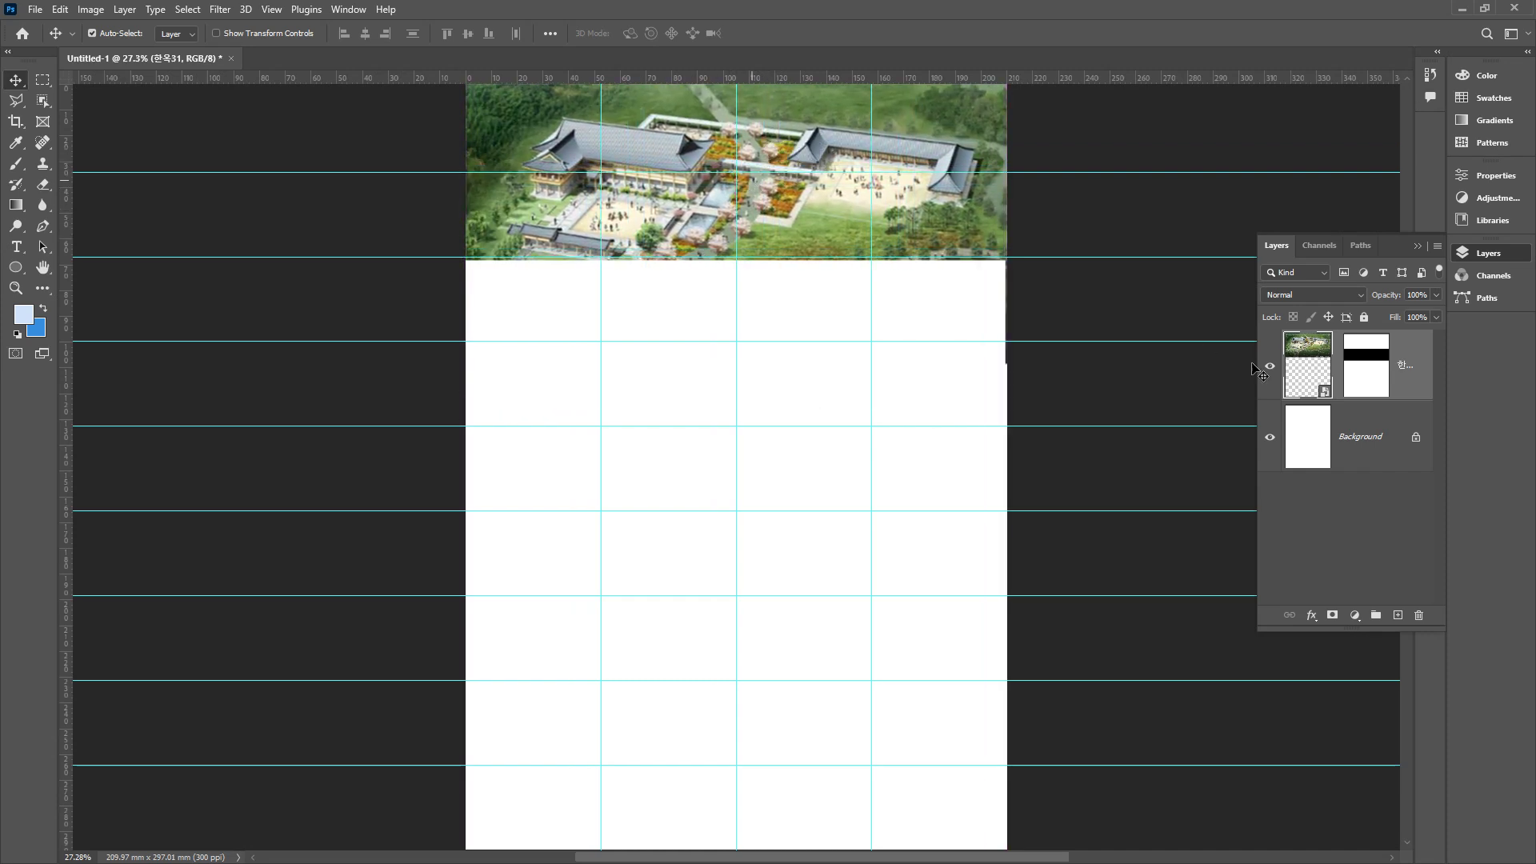
- Move the layer mask up so its edge meets the second horizontal guide, and readjust the 한옥31 image inside it
click(1357, 370)
drag(754, 302, 758, 291)
drag(788, 218, 793, 213)
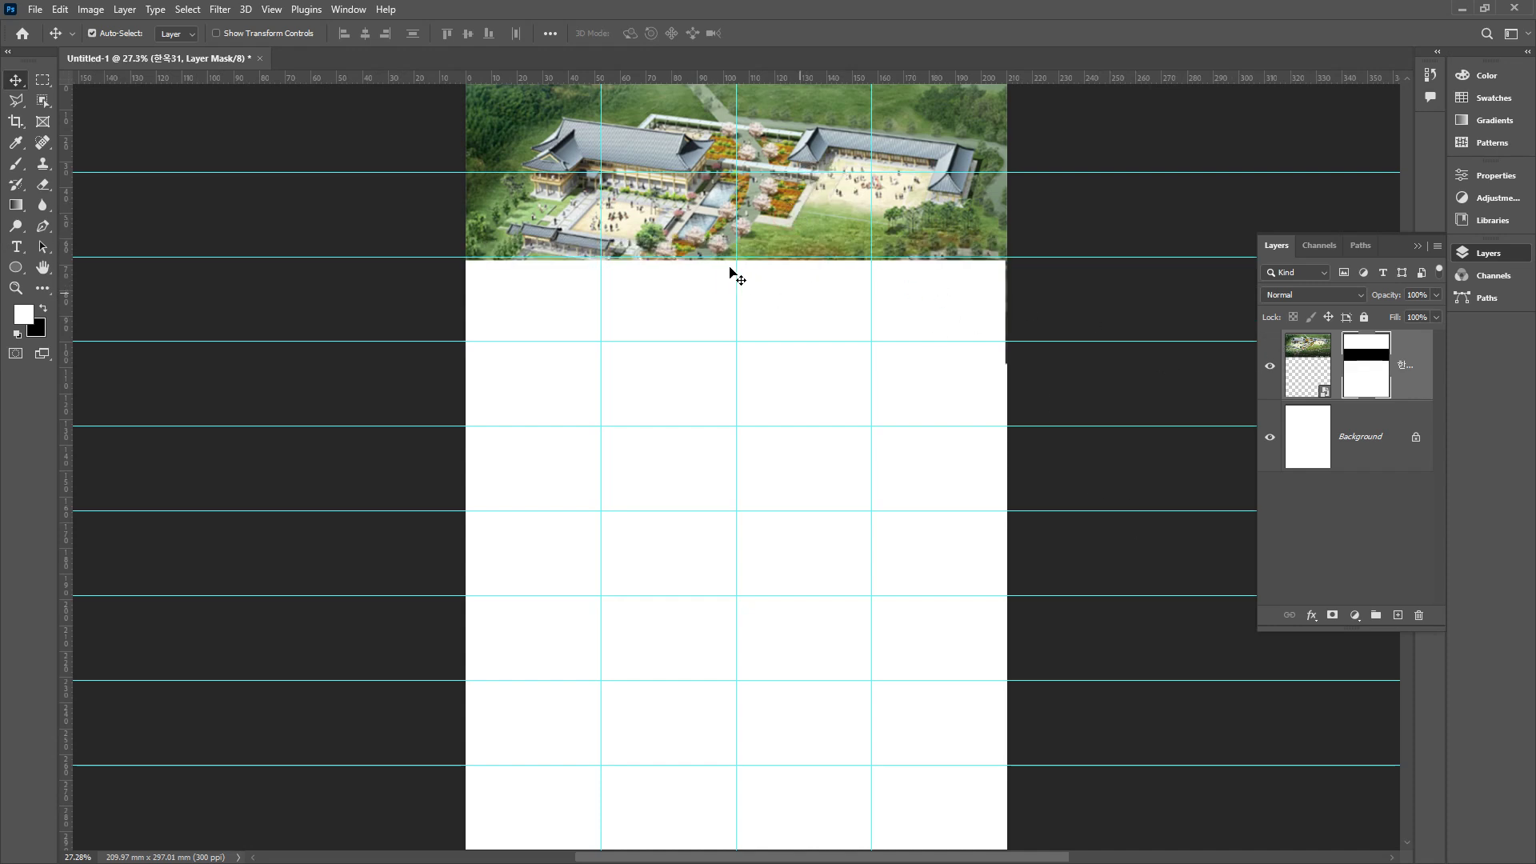
drag(738, 279, 761, 281)
click(1308, 352)
drag(832, 200, 829, 193)
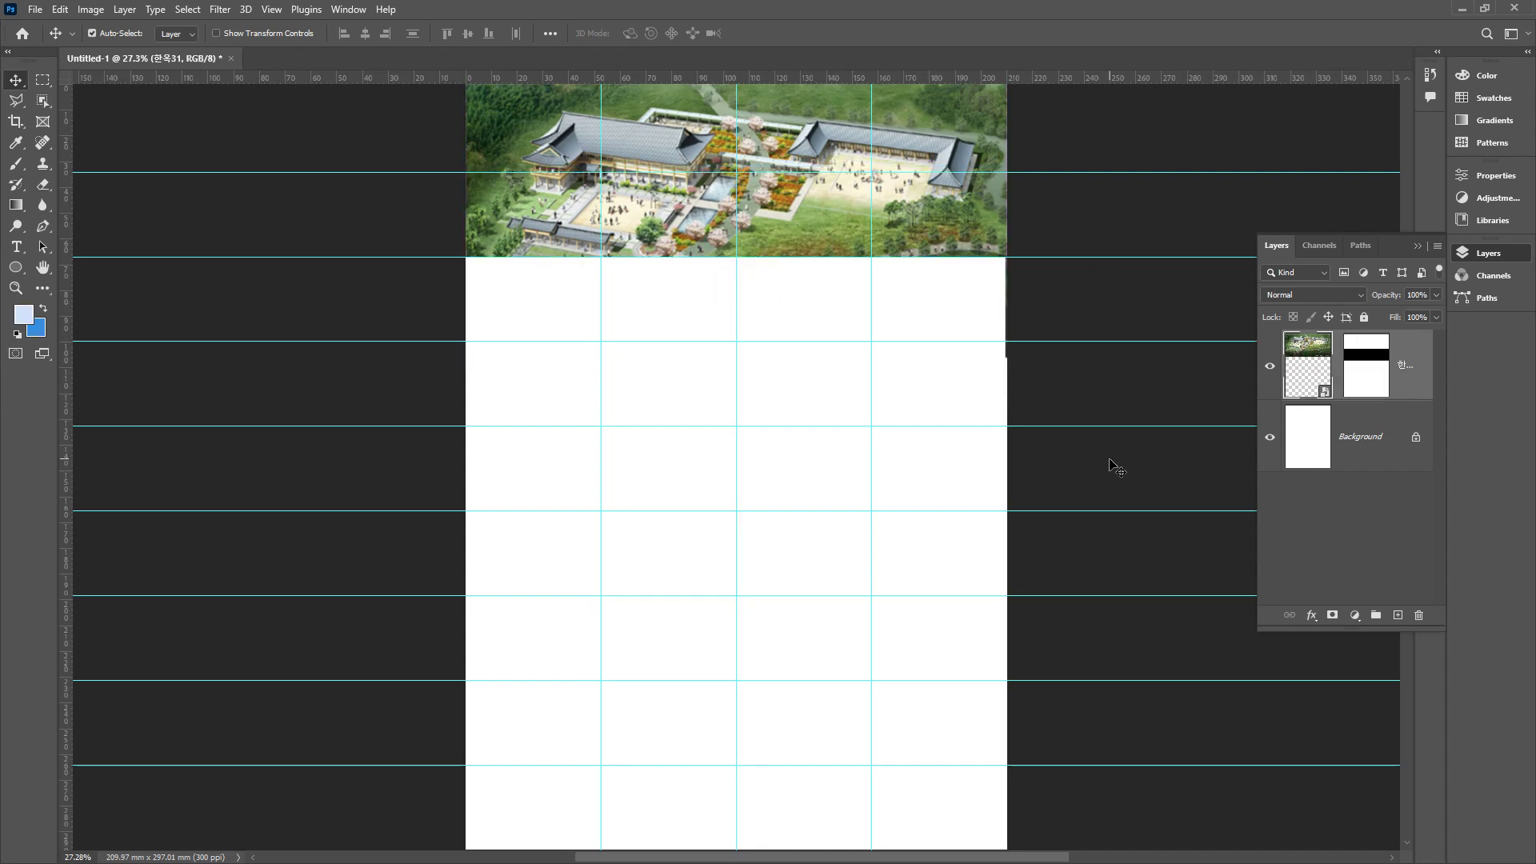
- Delete the masked 한옥31 layer and draw a rectangle shape about 142 × 43 mm in the upper part of the page
key(m)
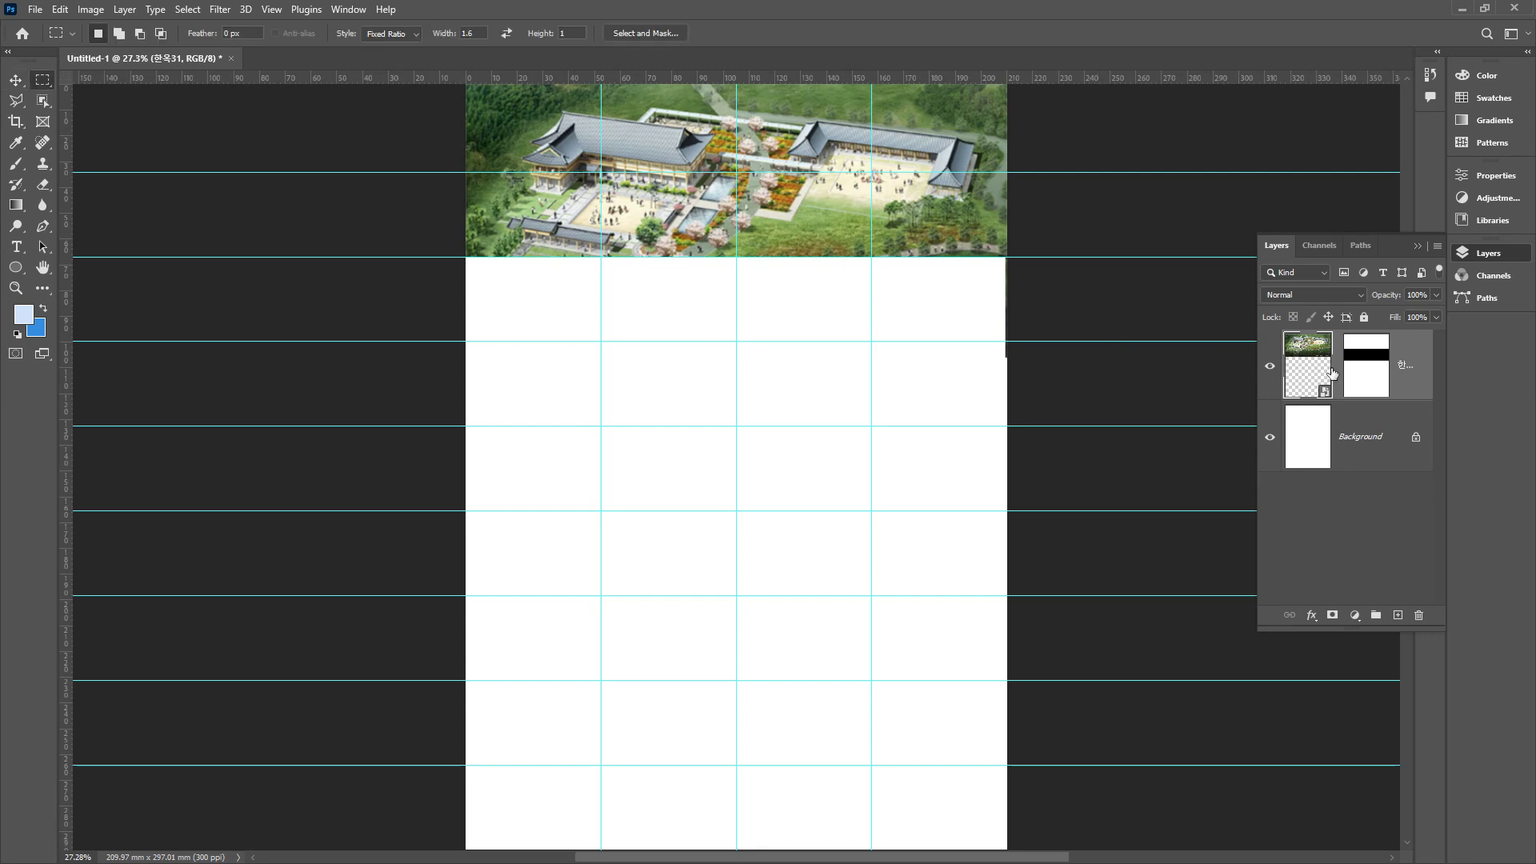
drag(1411, 365, 1419, 615)
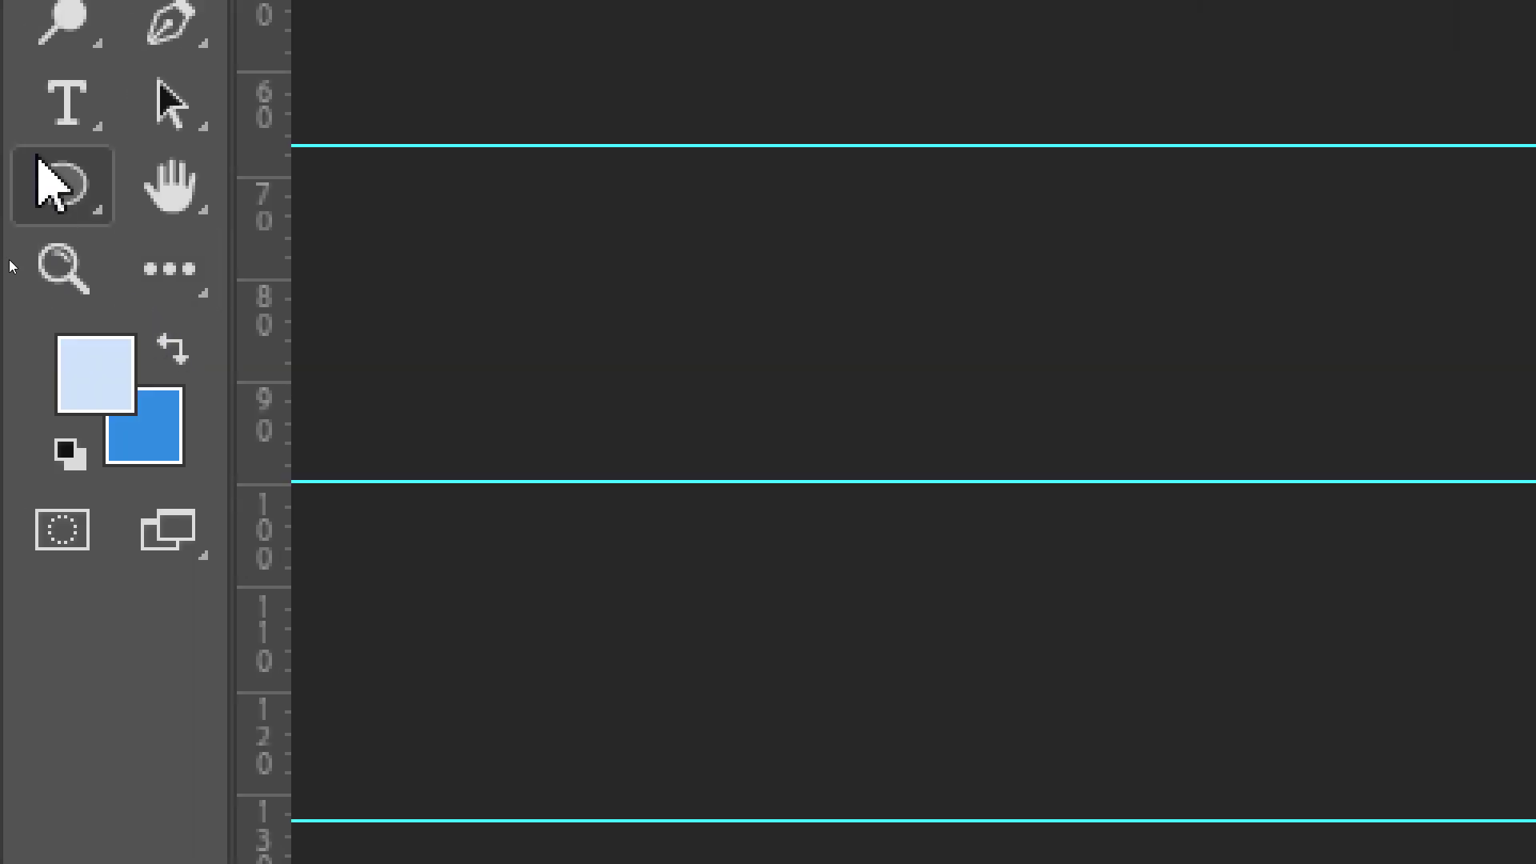
click(16, 268)
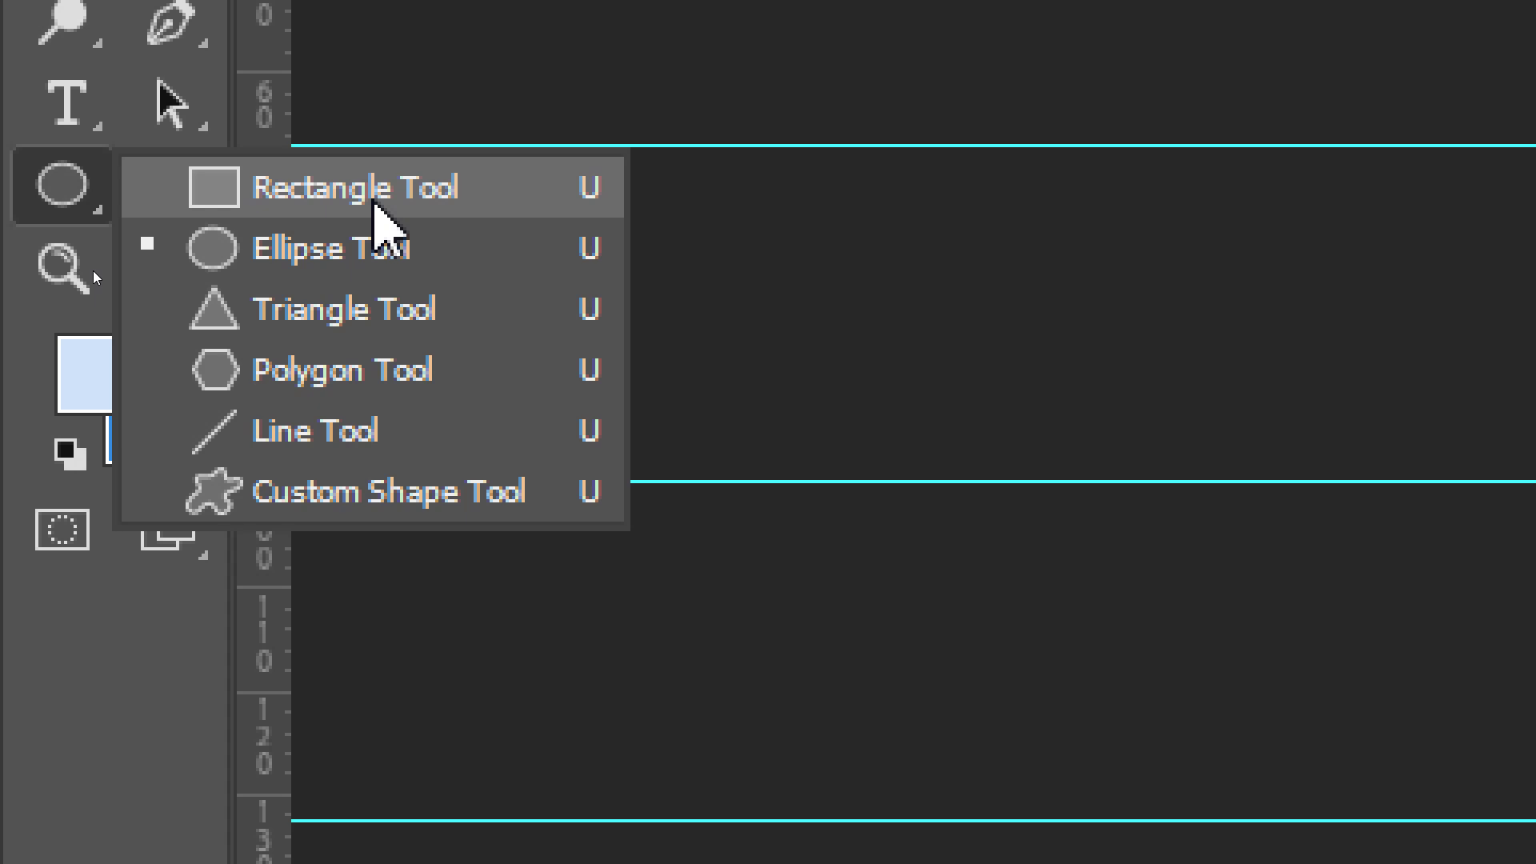
click(373, 204)
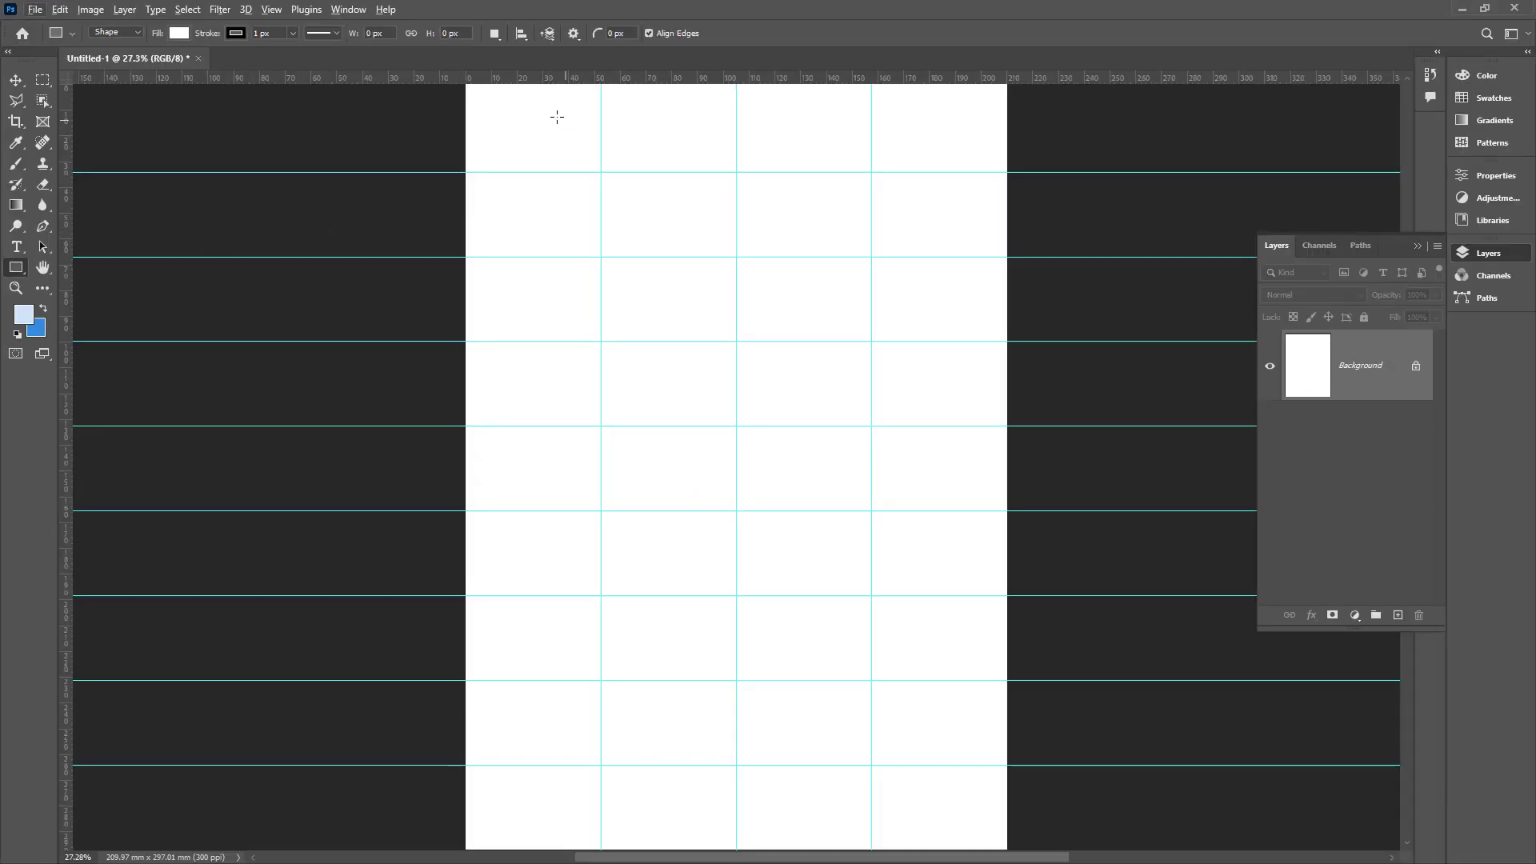
drag(548, 117, 915, 227)
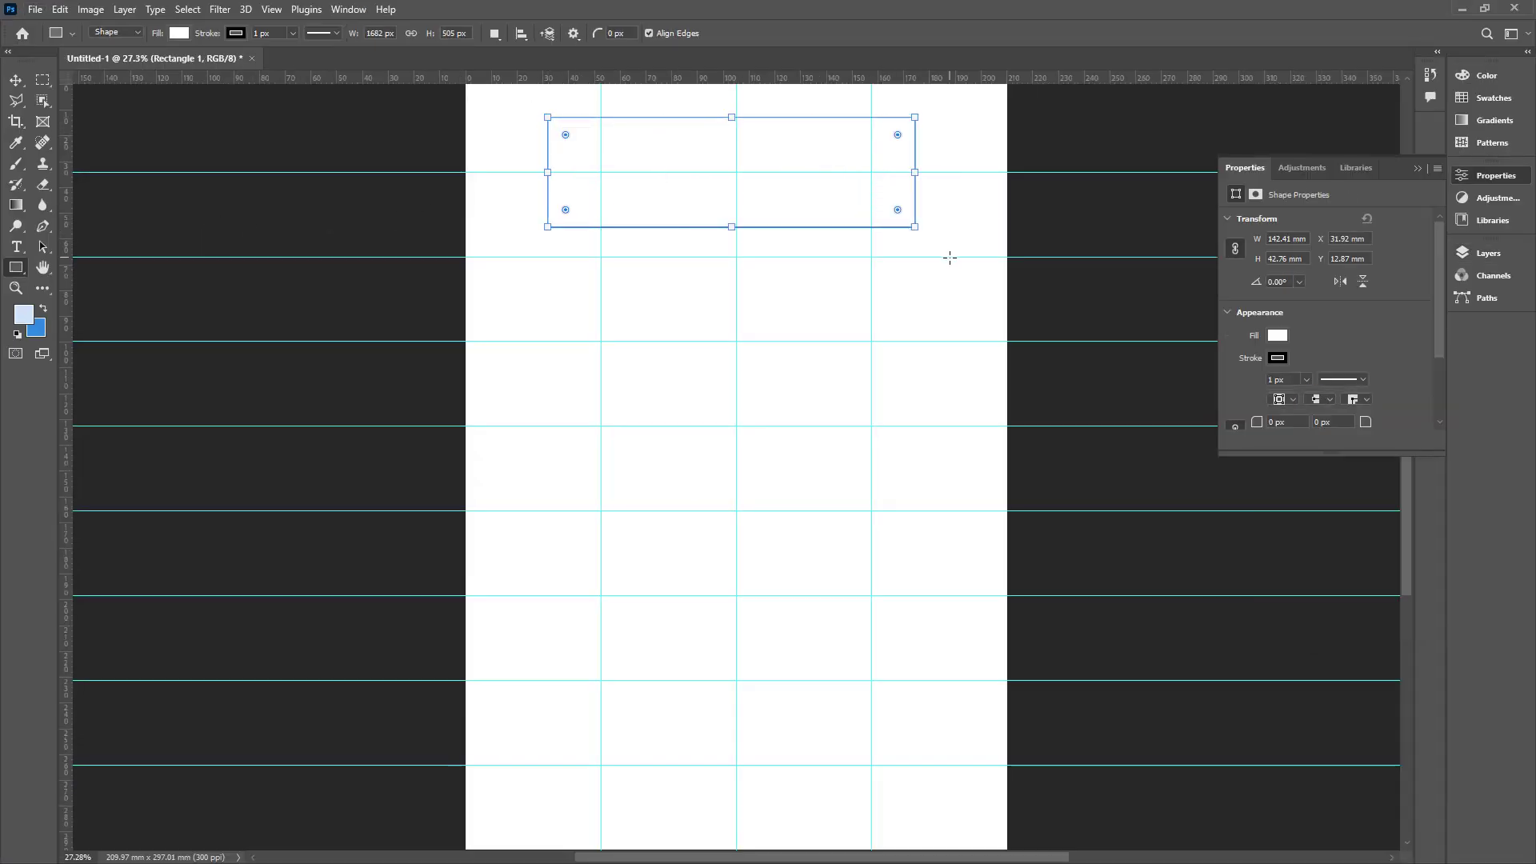
- Stretch the rectangle to about 210 × 67 mm so it spans the page width from the top edge to the second horizontal guide
drag(548, 177, 466, 175)
drag(912, 173, 1007, 173)
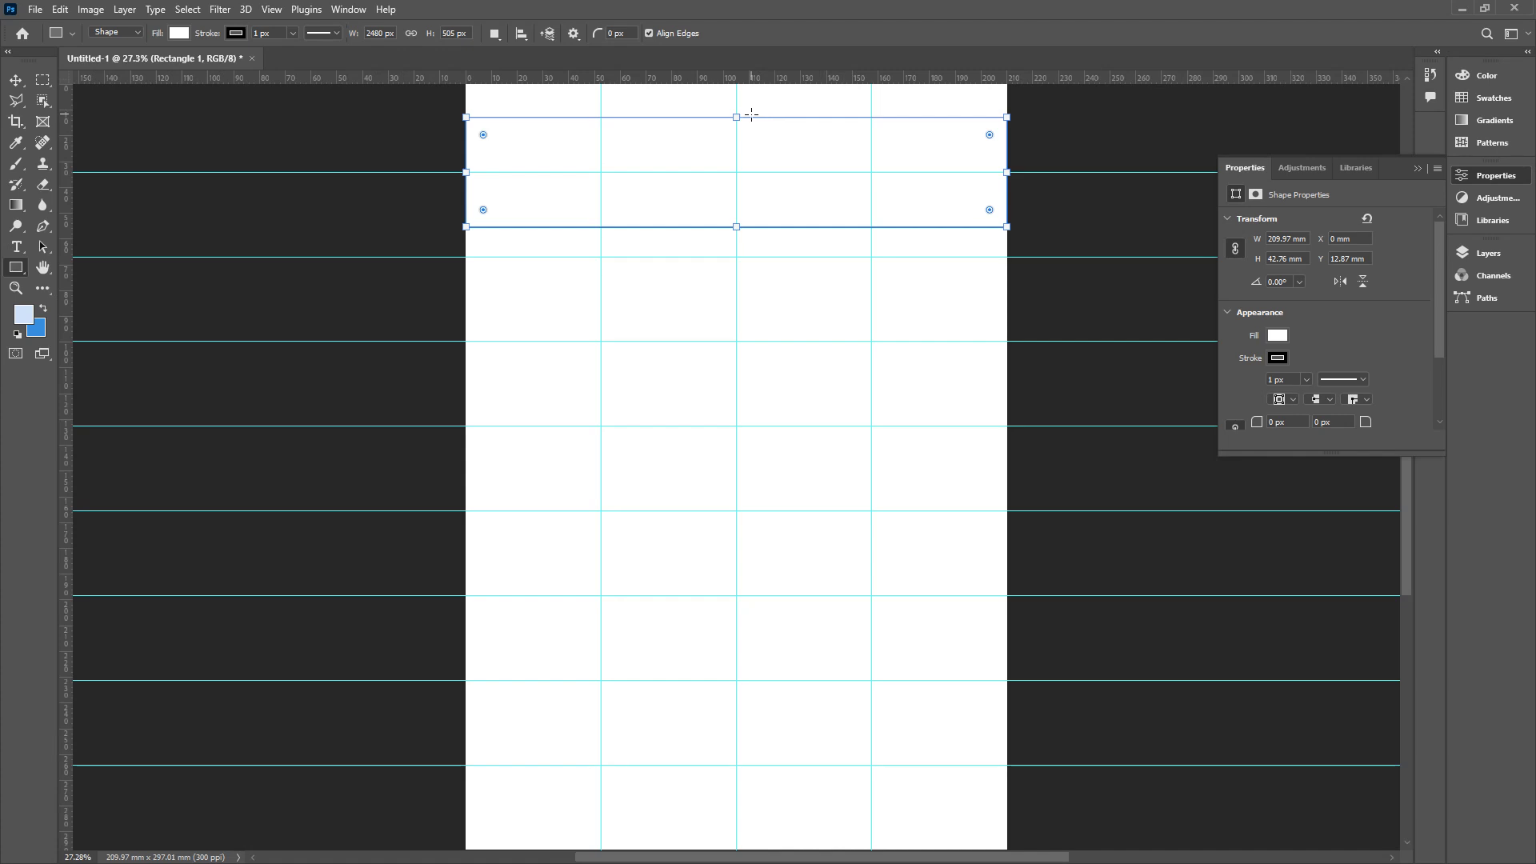
drag(744, 117, 741, 86)
drag(742, 227, 747, 259)
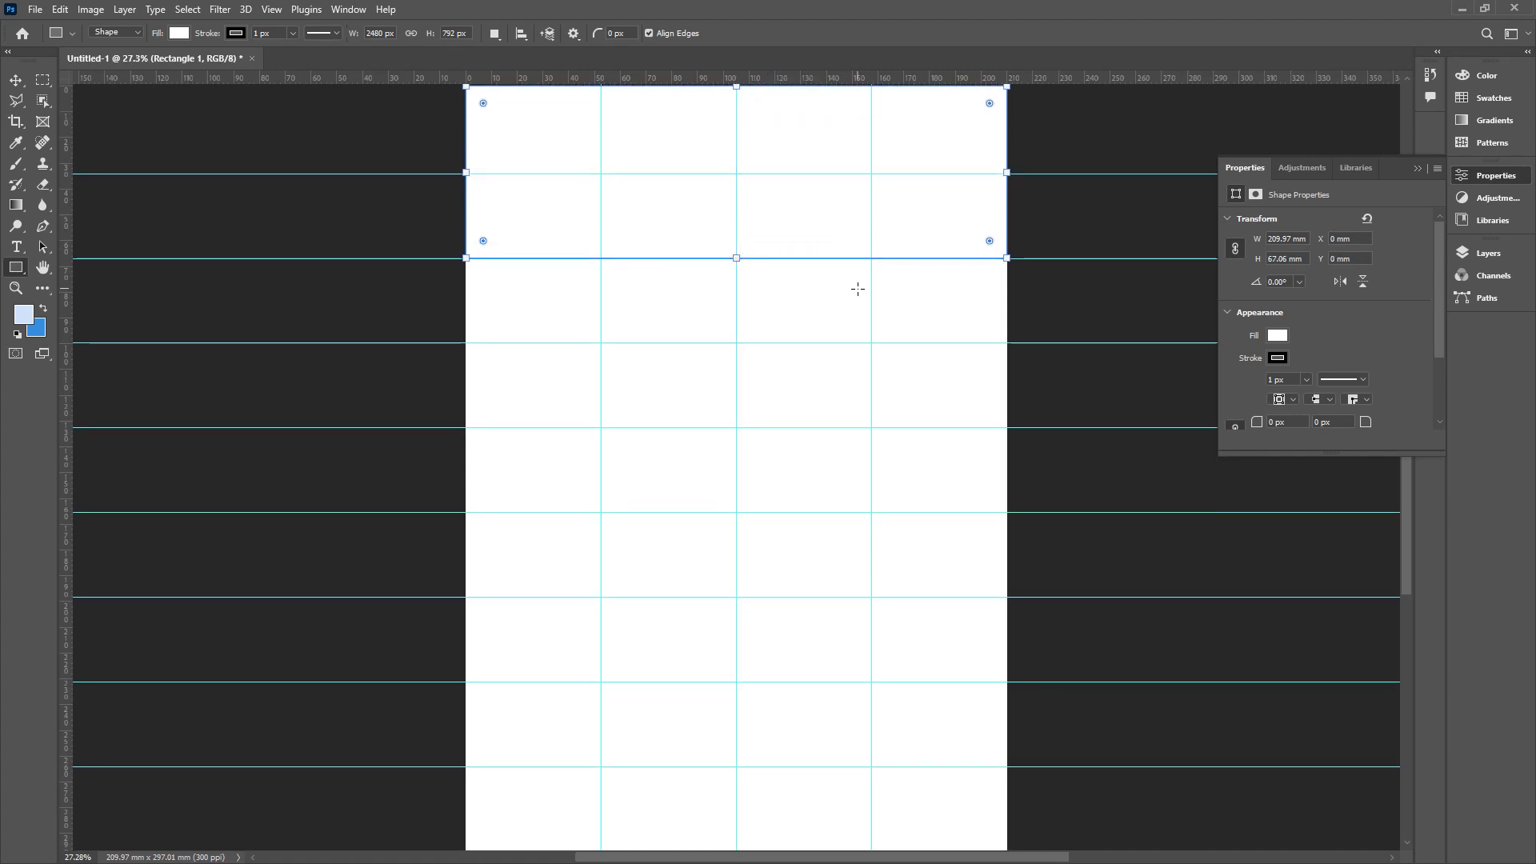
key(Return)
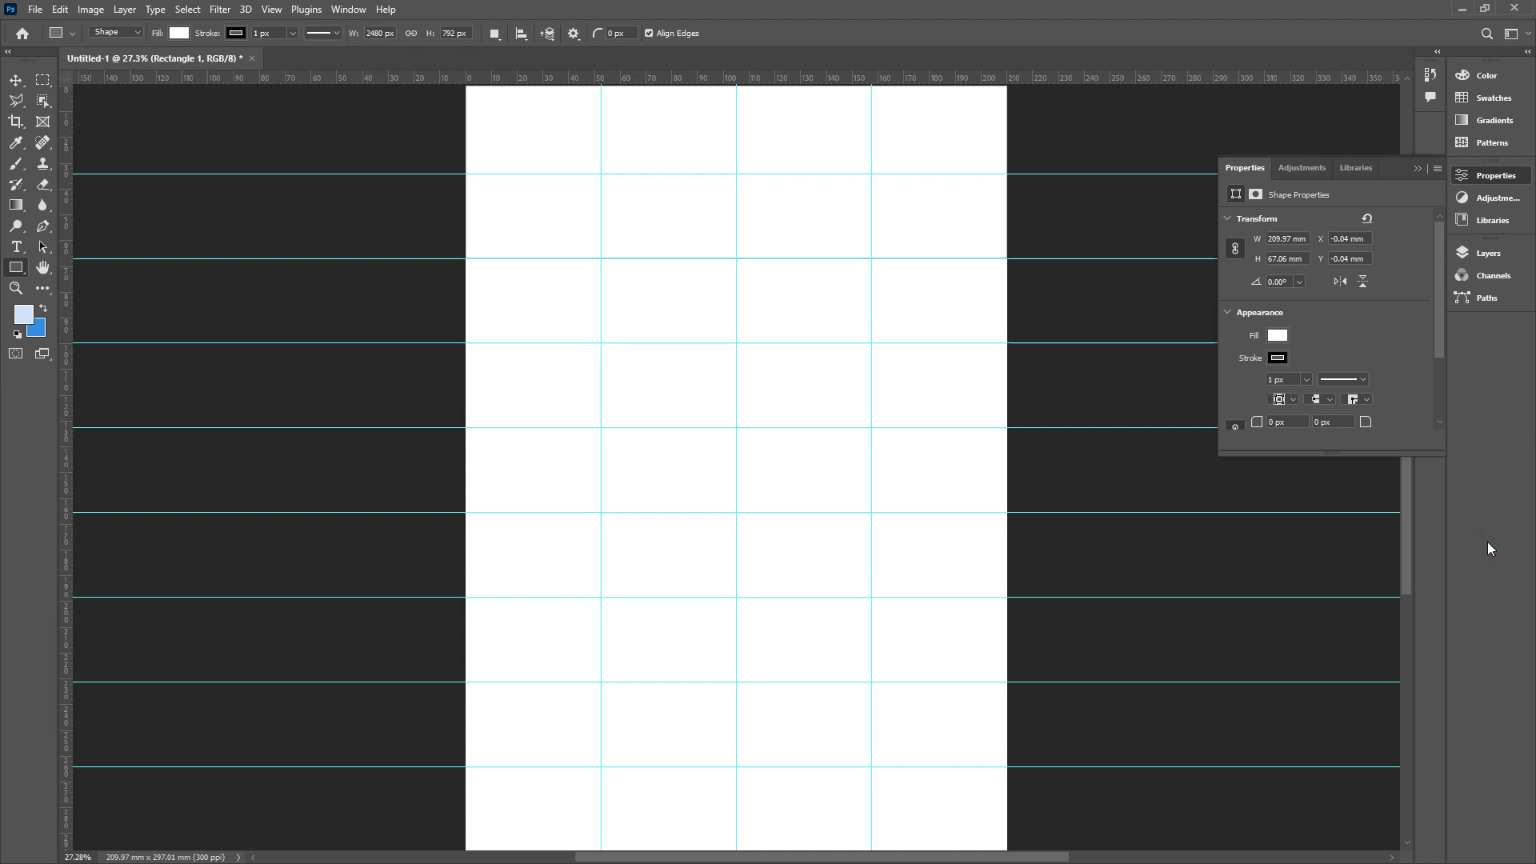
- Show the layer list and try recently used fill colors on the rectangle, ending with the light blue
click(1488, 253)
mouse_move(1354, 370)
mouse_down()
mouse_move(1301, 372)
mouse_move(1368, 327)
mouse_move(1334, 366)
mouse_up()
mouse_move(821, 195)
mouse_down()
mouse_move(772, 172)
mouse_move(977, 260)
mouse_move(1271, 343)
mouse_move(1215, 299)
mouse_up()
key(Escape)
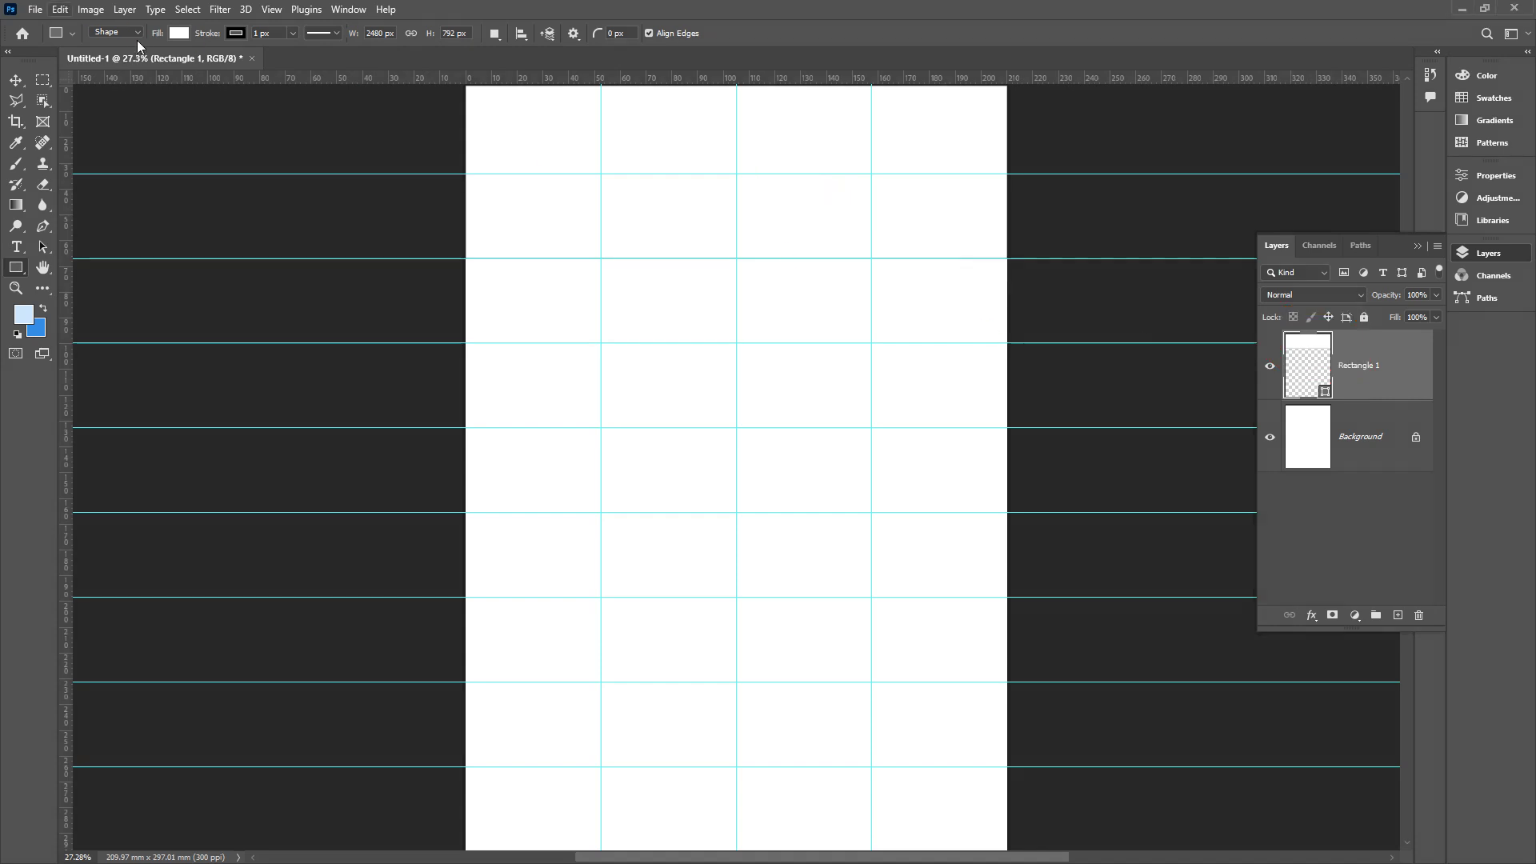
click(176, 34)
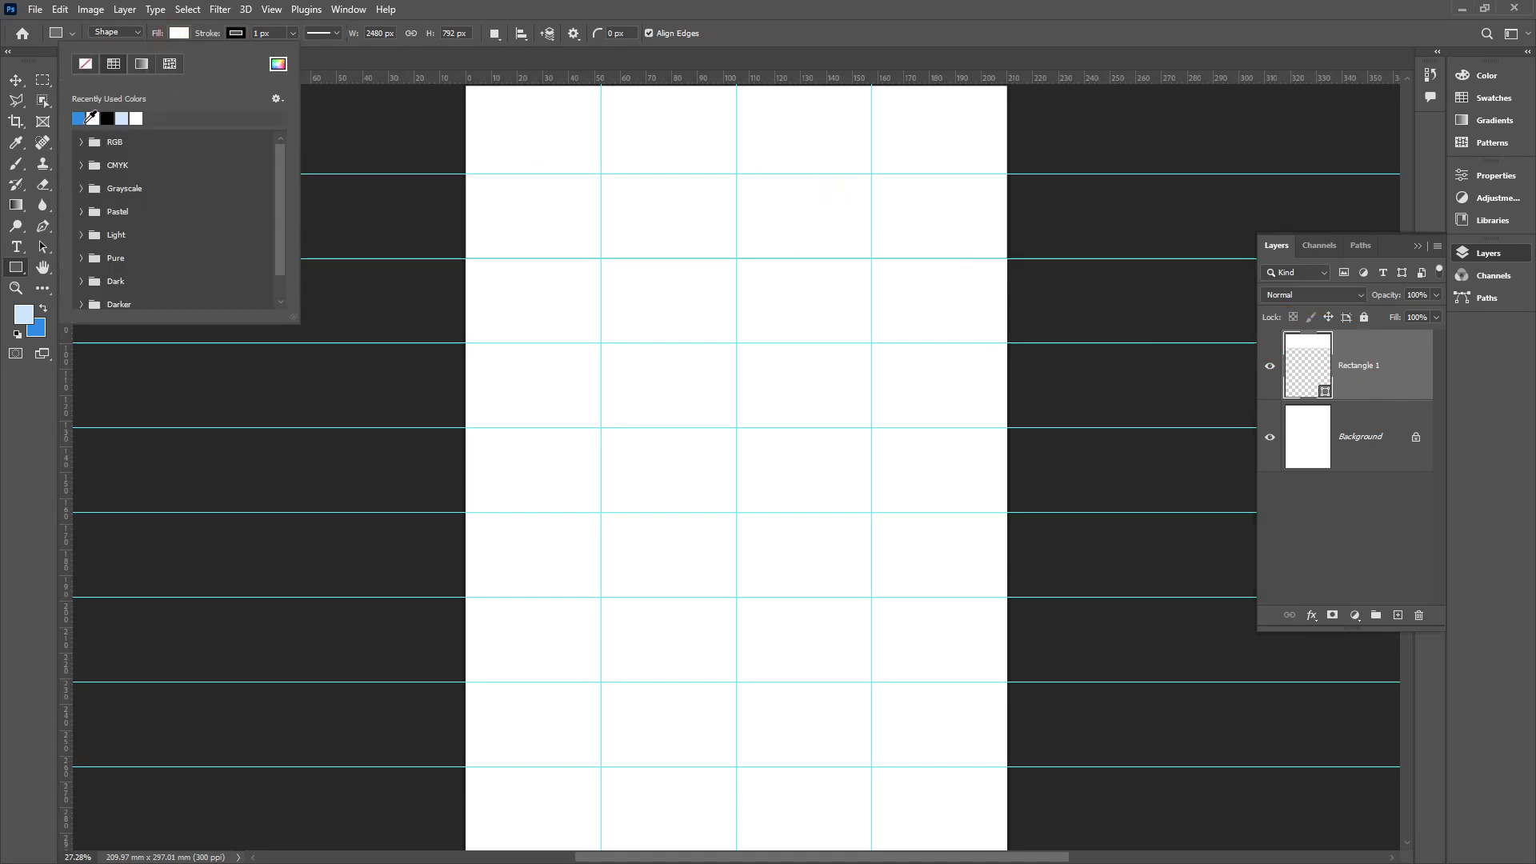
click(88, 122)
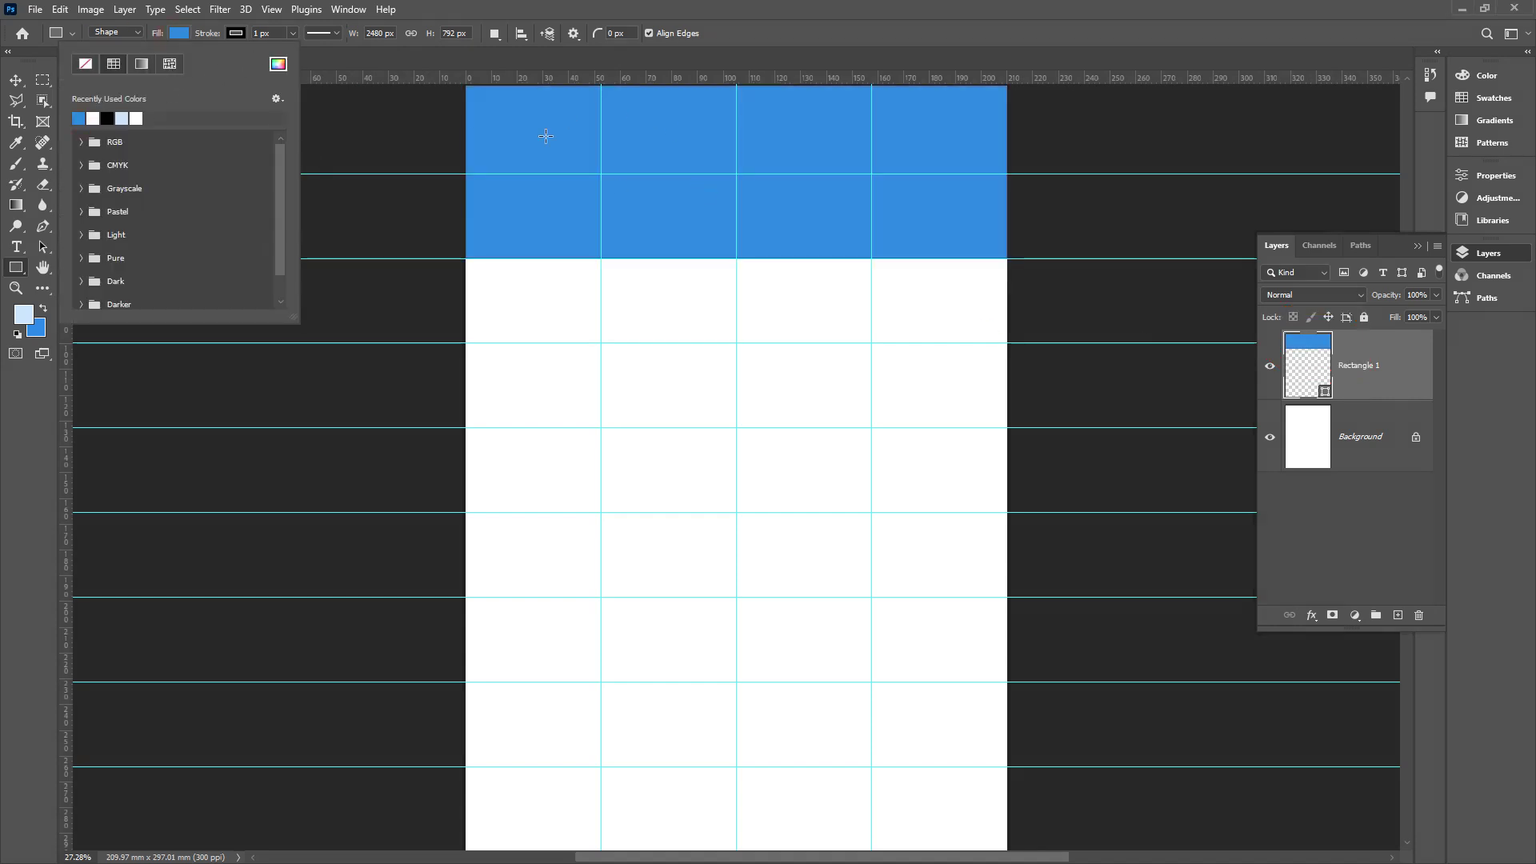
click(107, 118)
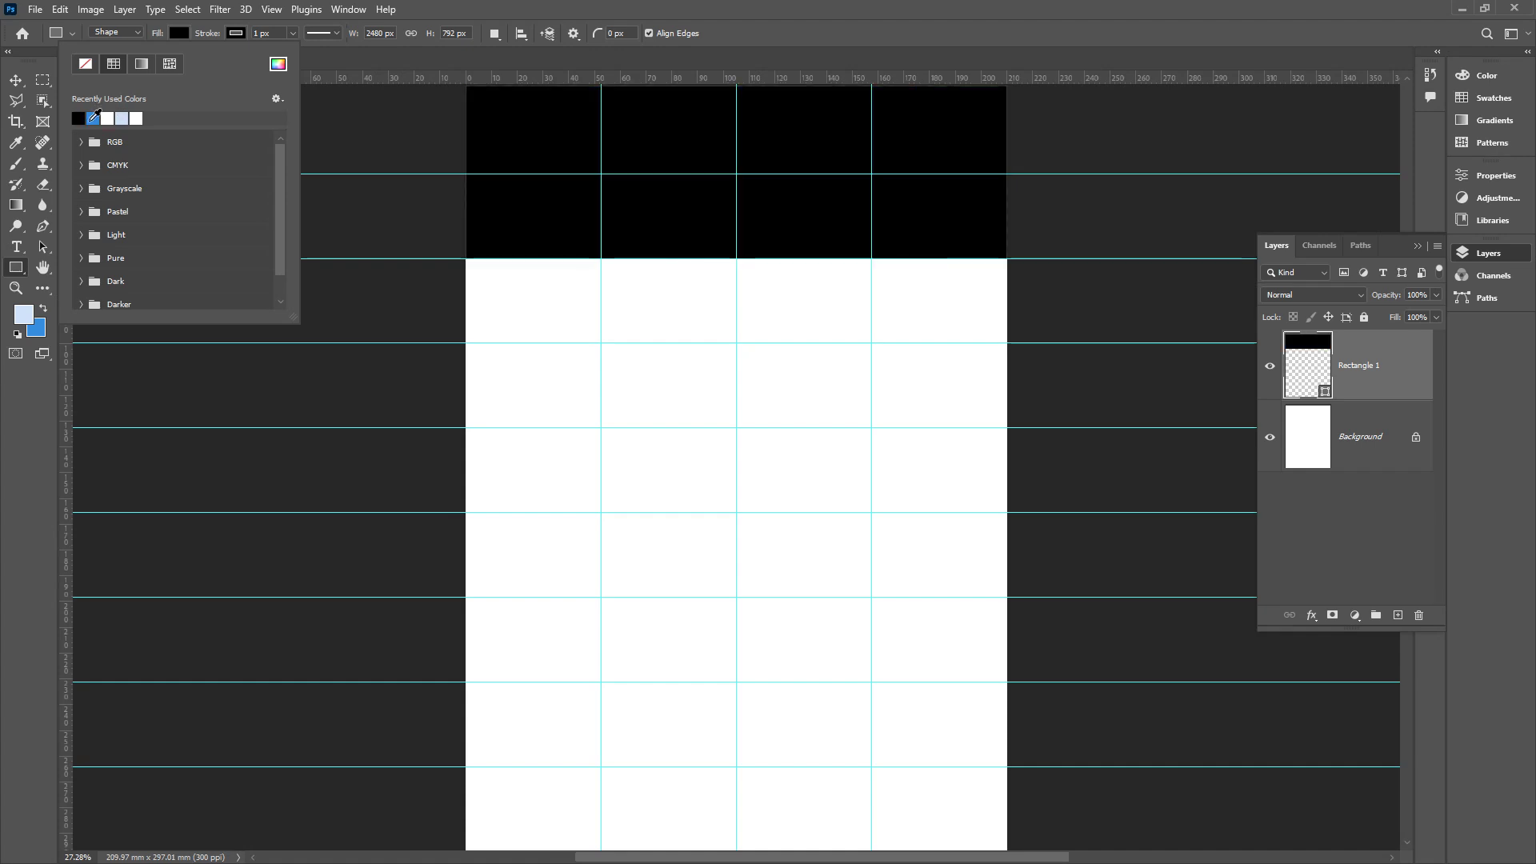
click(93, 118)
click(121, 119)
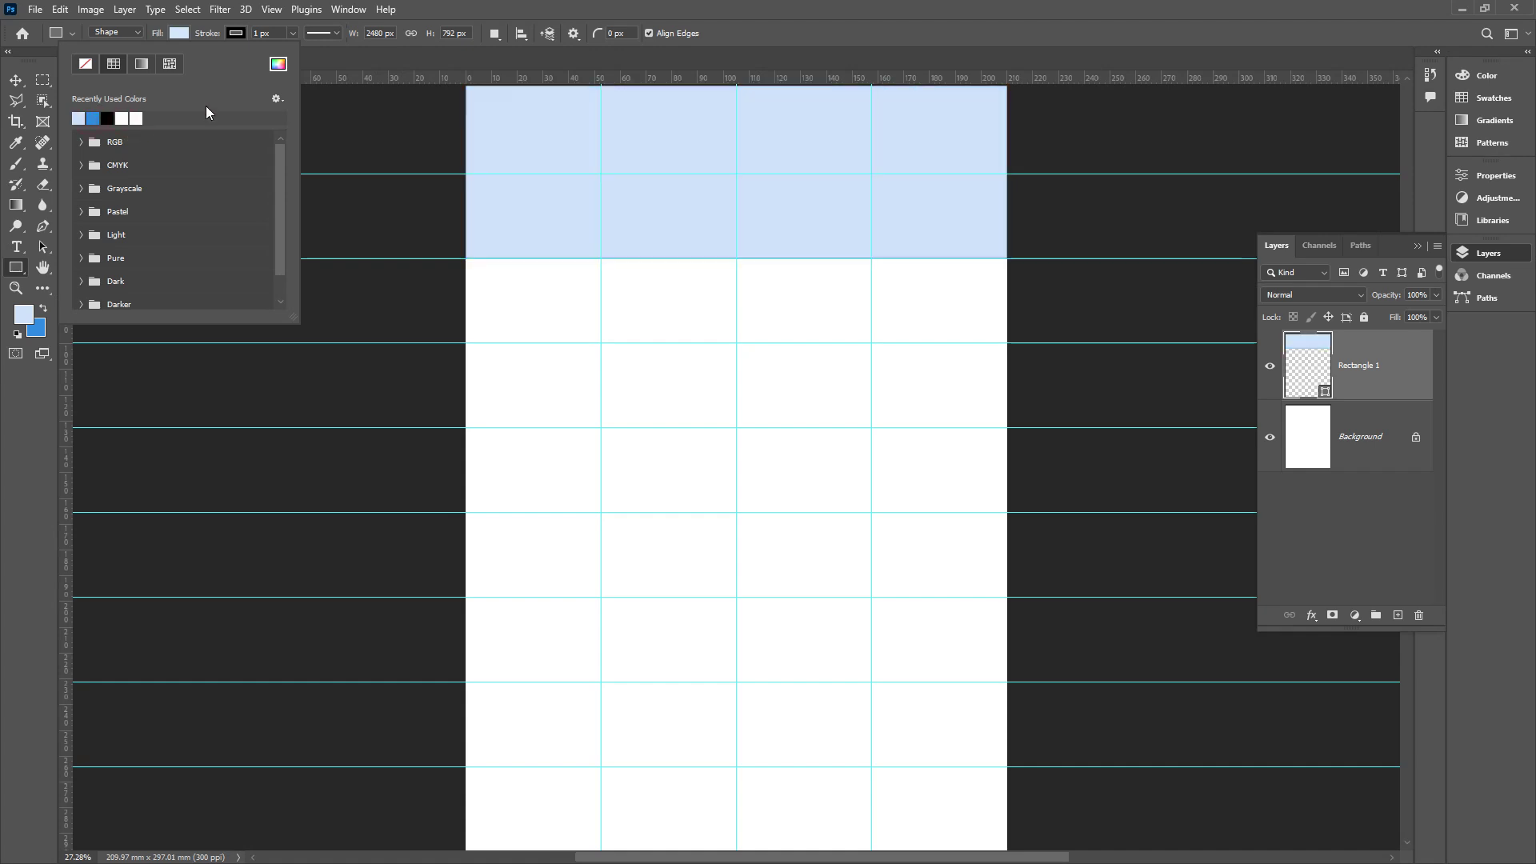
- Place the 한옥31 image at the page's top-left corner, scale it proportionally to about 215% to span the page width, and apply it
click(15, 80)
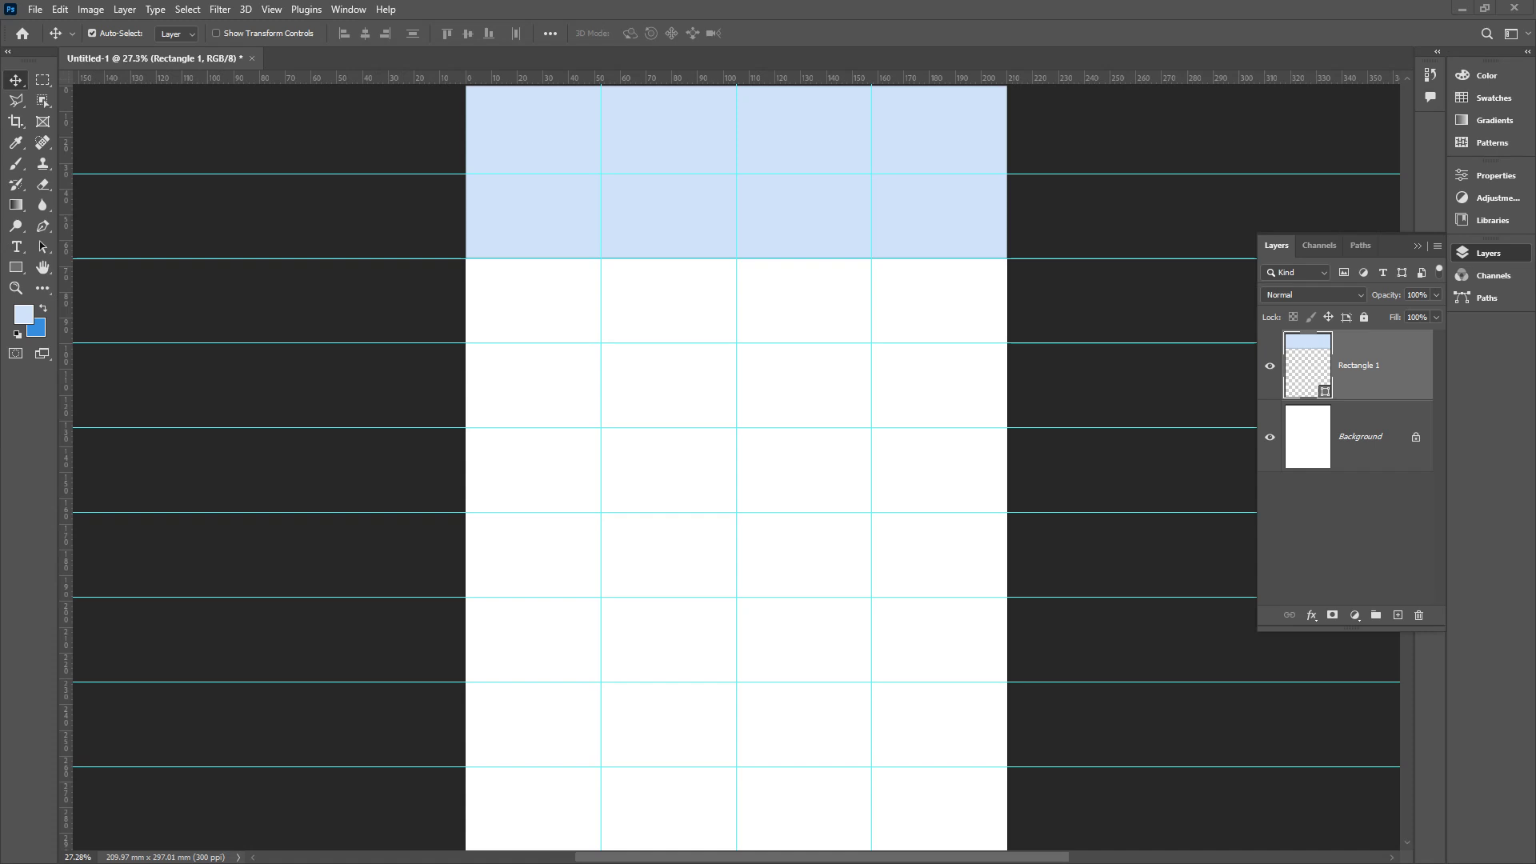
drag(512, 240, 560, 400)
drag(733, 332, 632, 177)
drag(716, 265, 1018, 446)
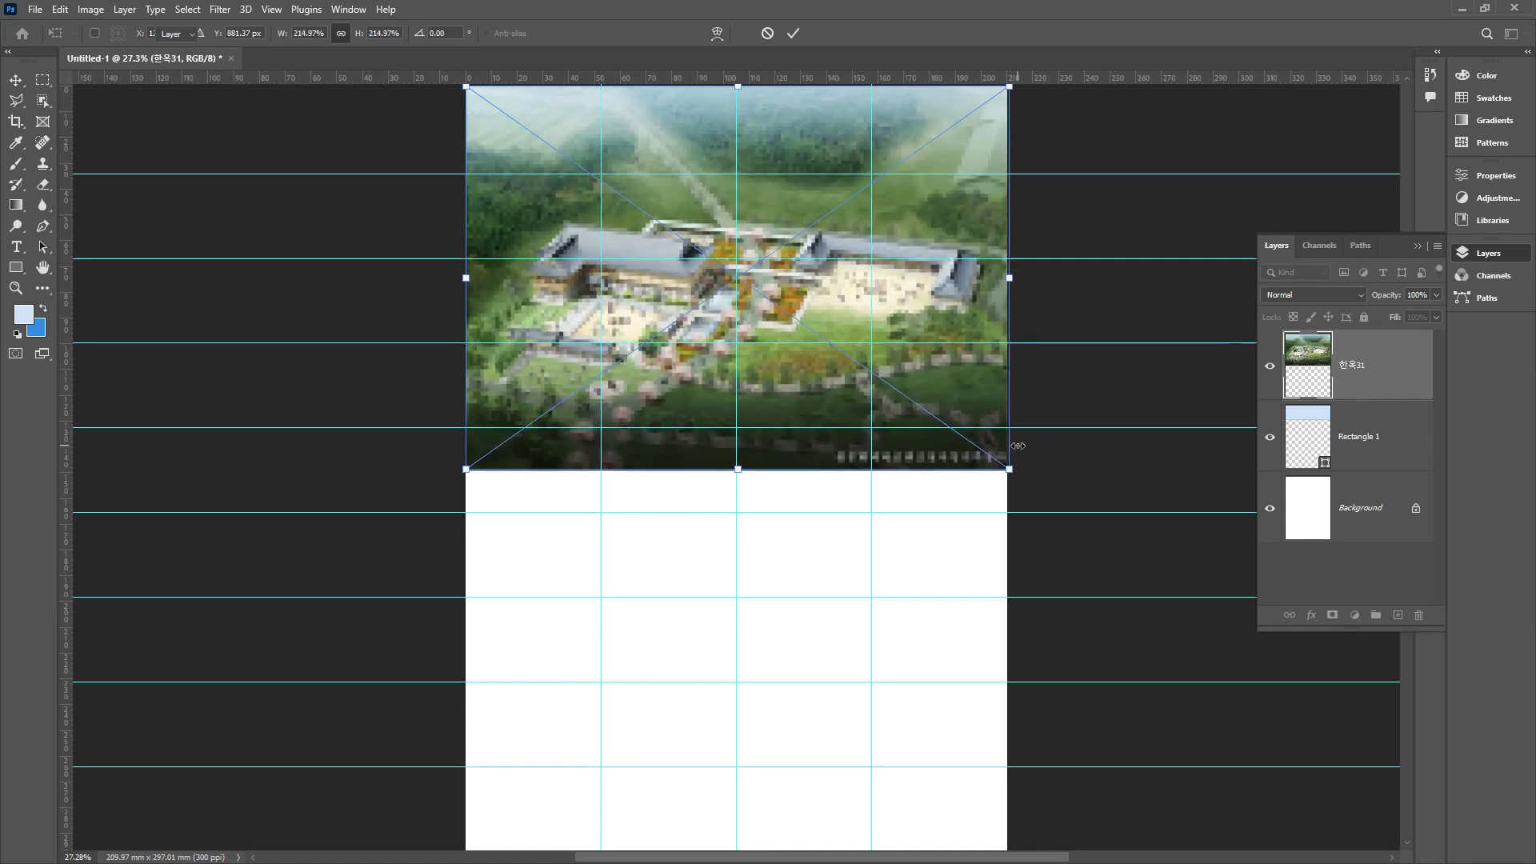
key(Return)
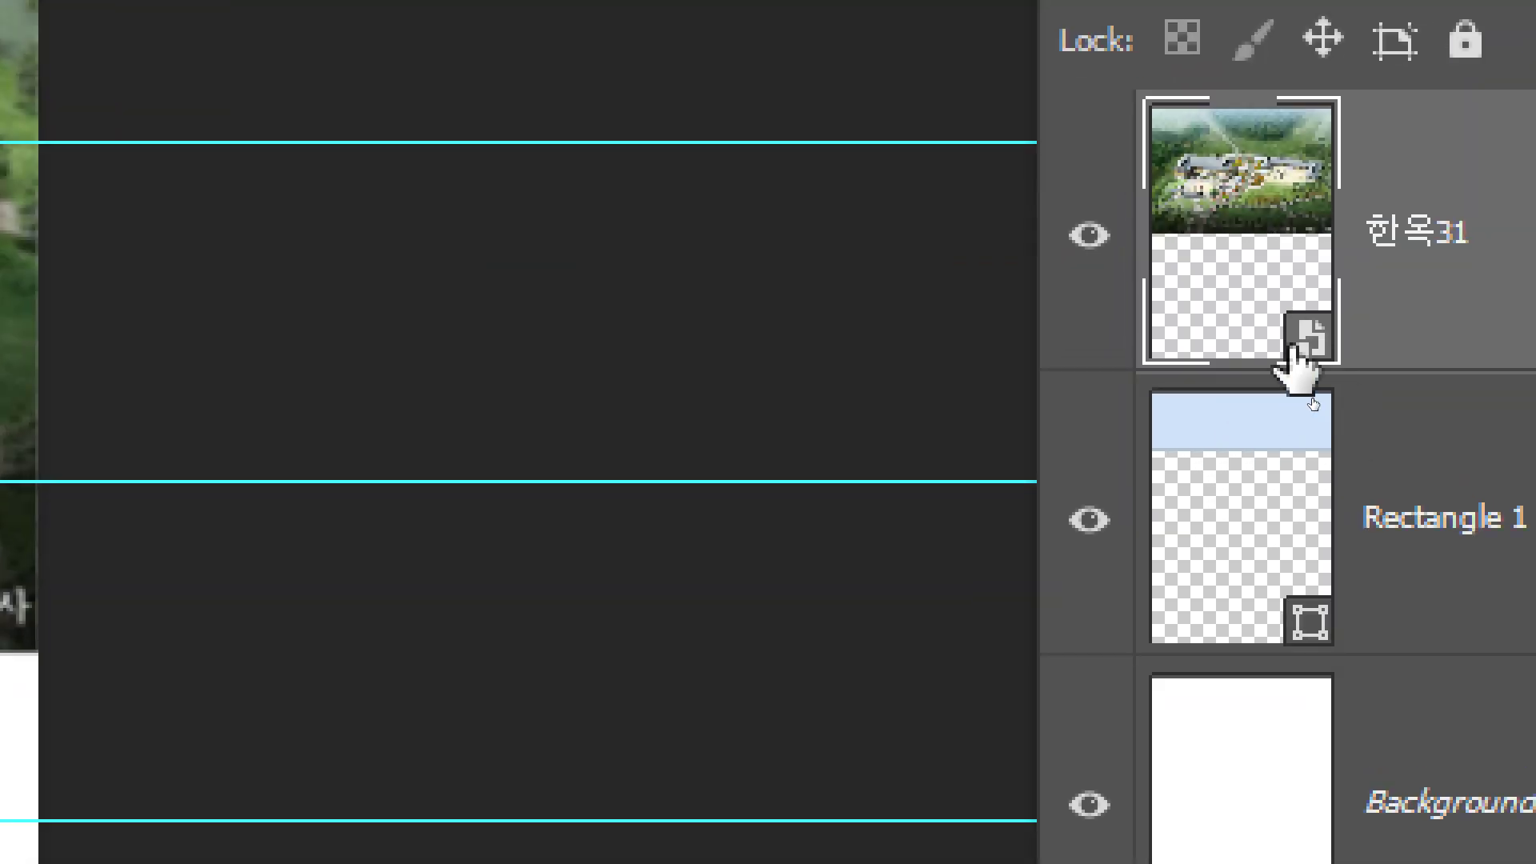
- Clip the 한옥31 image to the rectangle layer and shift it upward so the hanok buildings sit inside the frame
alt+click(1248, 358)
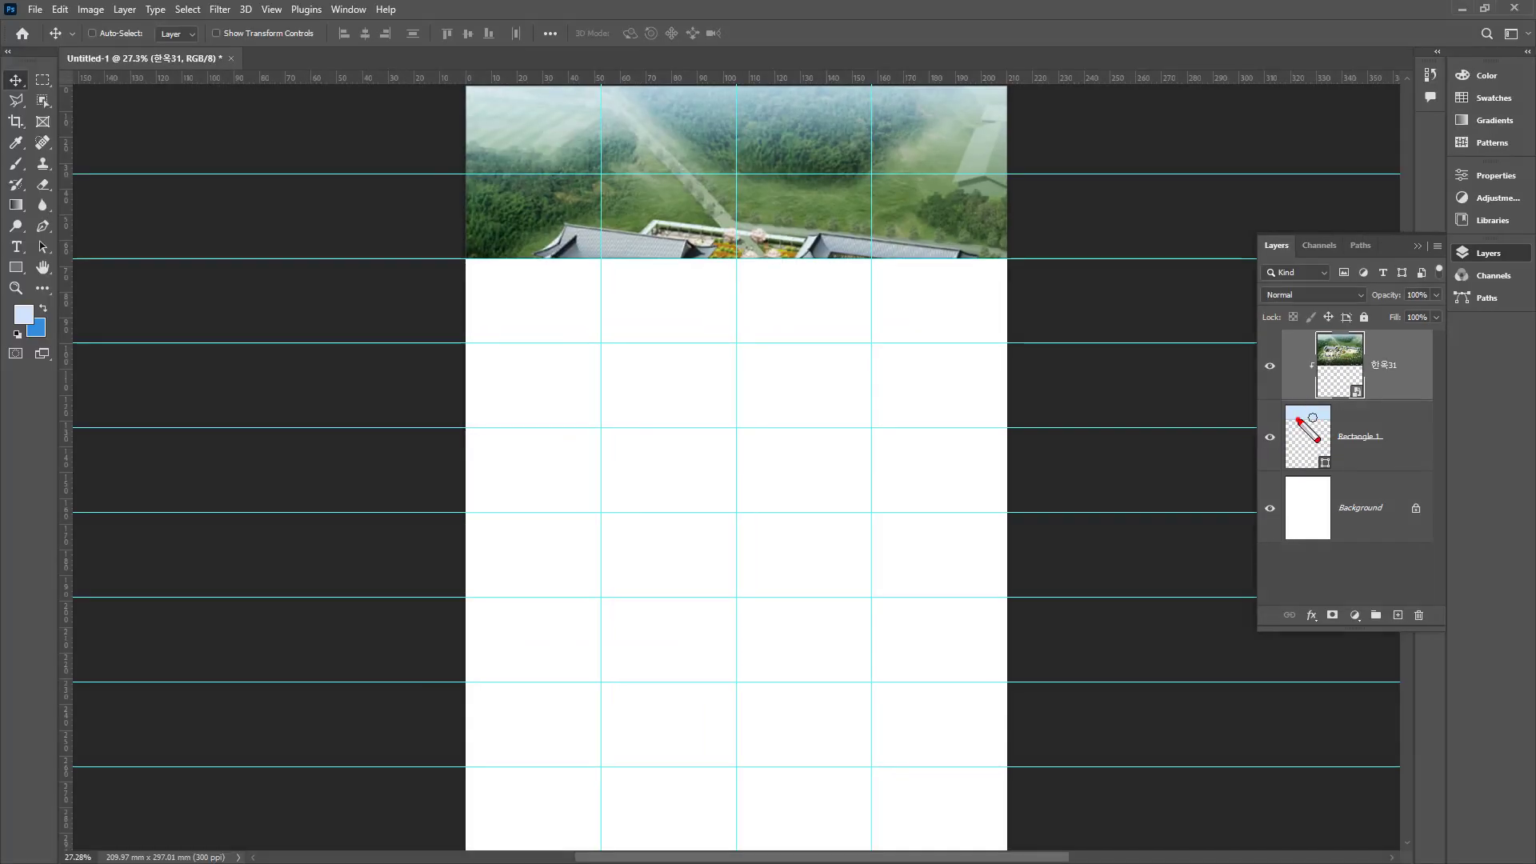
drag(1300, 420, 1306, 445)
mouse_move(1330, 359)
mouse_down()
mouse_move(1307, 380)
mouse_move(1358, 362)
mouse_up()
click(1382, 368)
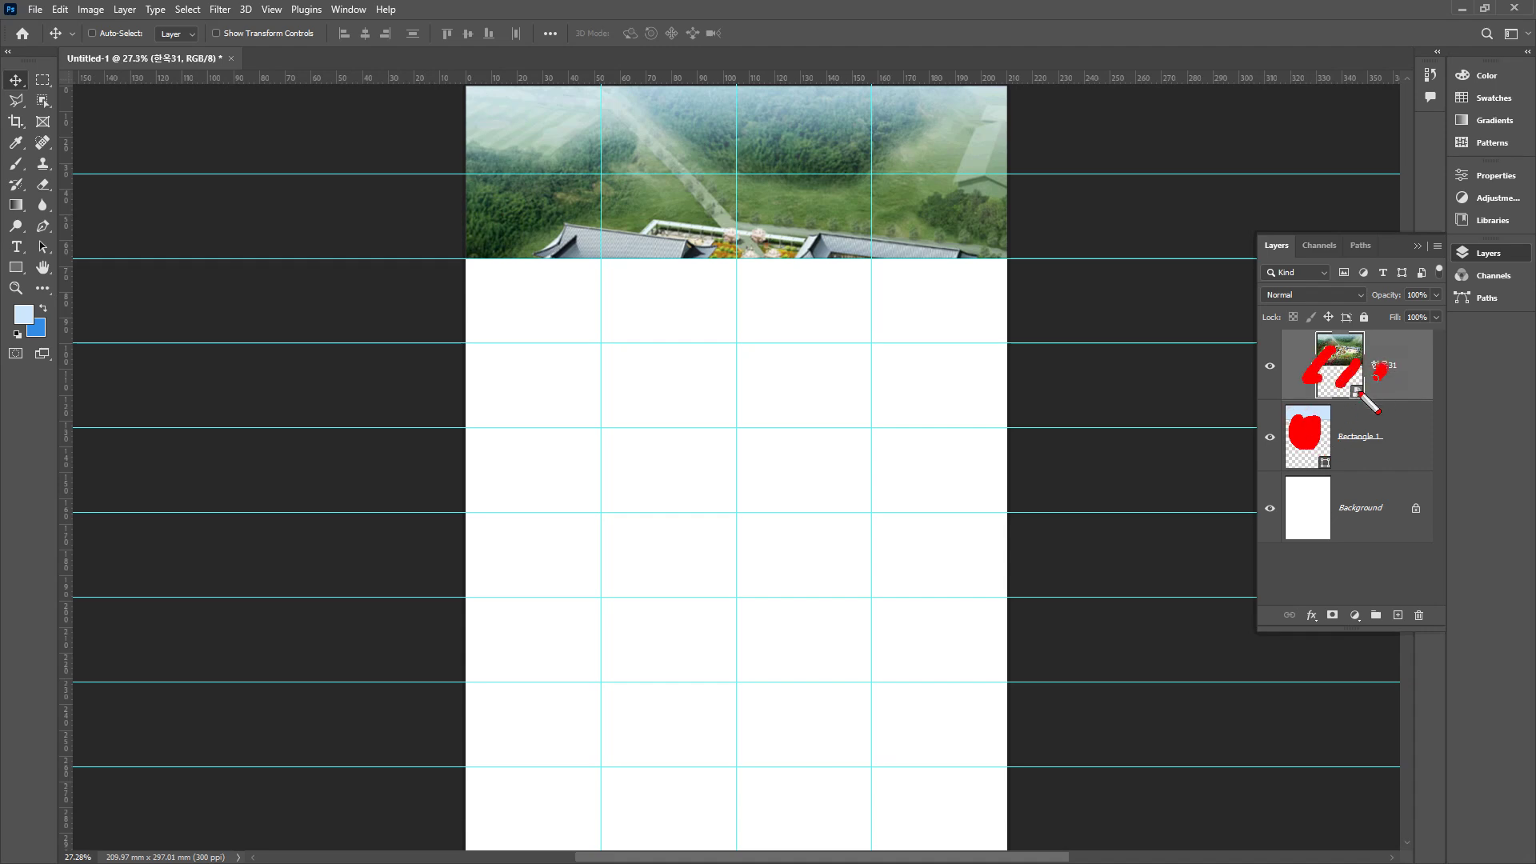
key(Escape)
mouse_move(797, 218)
mouse_down()
mouse_move(785, 164)
mouse_move(799, 219)
mouse_up()
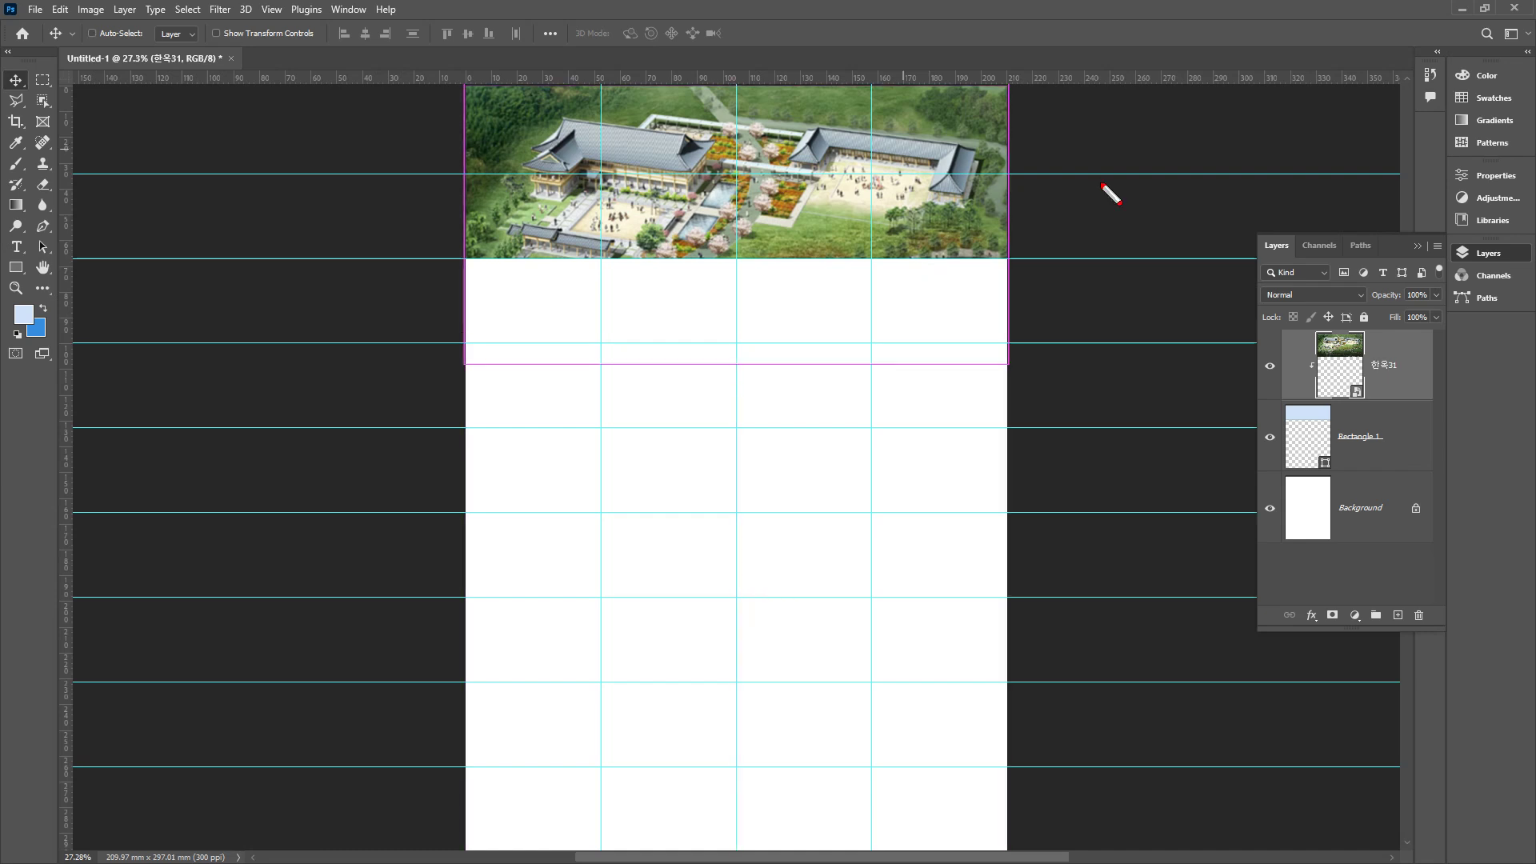
mouse_move(1323, 470)
mouse_down()
mouse_move(1267, 403)
mouse_move(1334, 369)
mouse_move(1330, 454)
mouse_up()
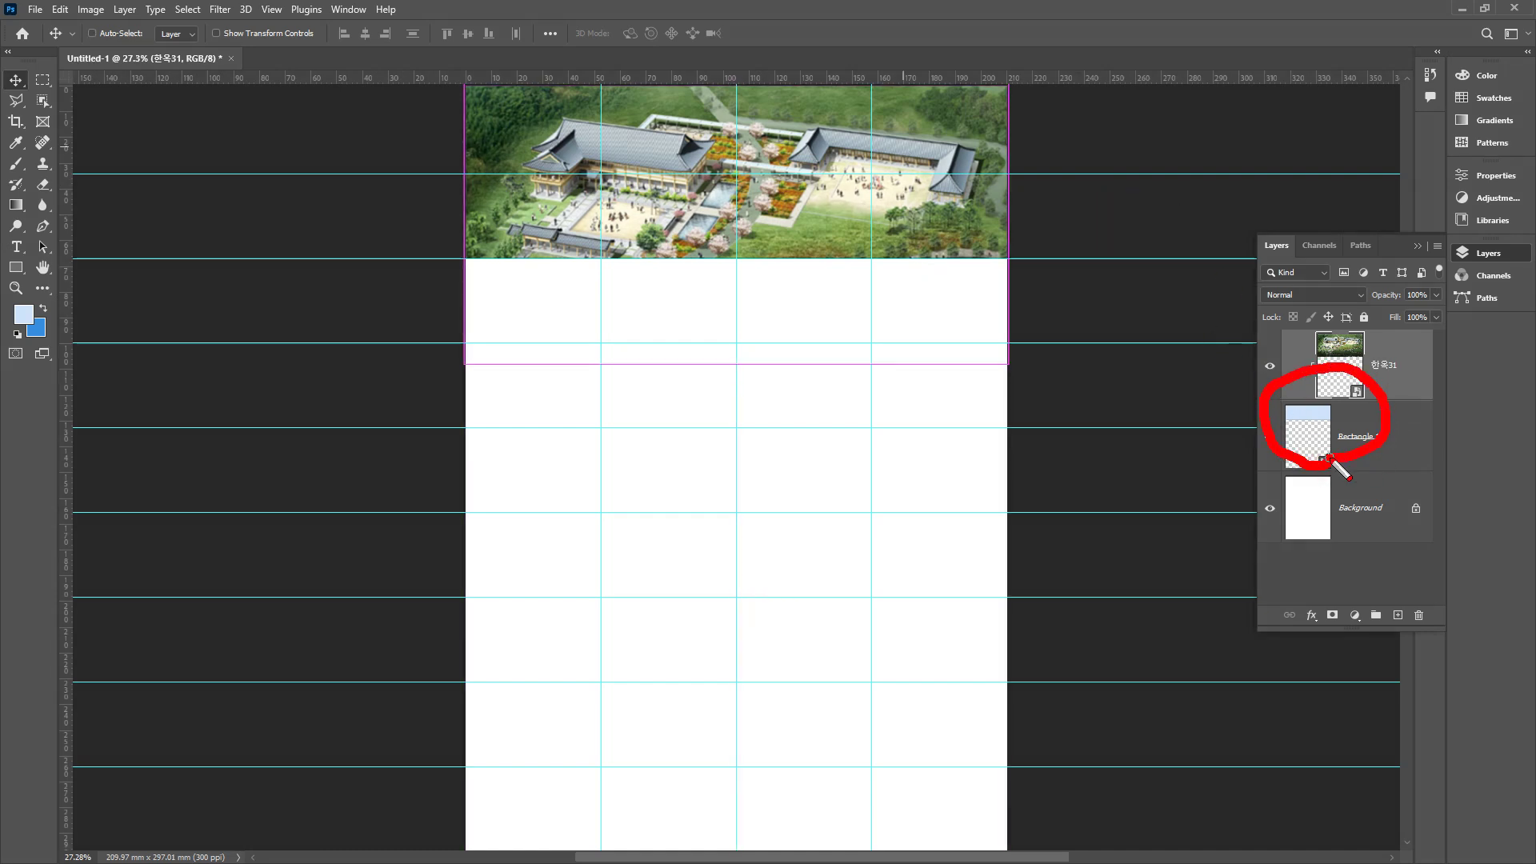
mouse_move(1467, 350)
mouse_down()
mouse_move(1423, 342)
mouse_move(1415, 371)
mouse_up()
mouse_move(1377, 452)
mouse_down()
mouse_move(1315, 341)
mouse_move(1385, 411)
mouse_move(1301, 450)
mouse_move(1303, 357)
mouse_move(1391, 416)
mouse_move(1293, 439)
mouse_move(1353, 348)
mouse_move(1388, 456)
mouse_up()
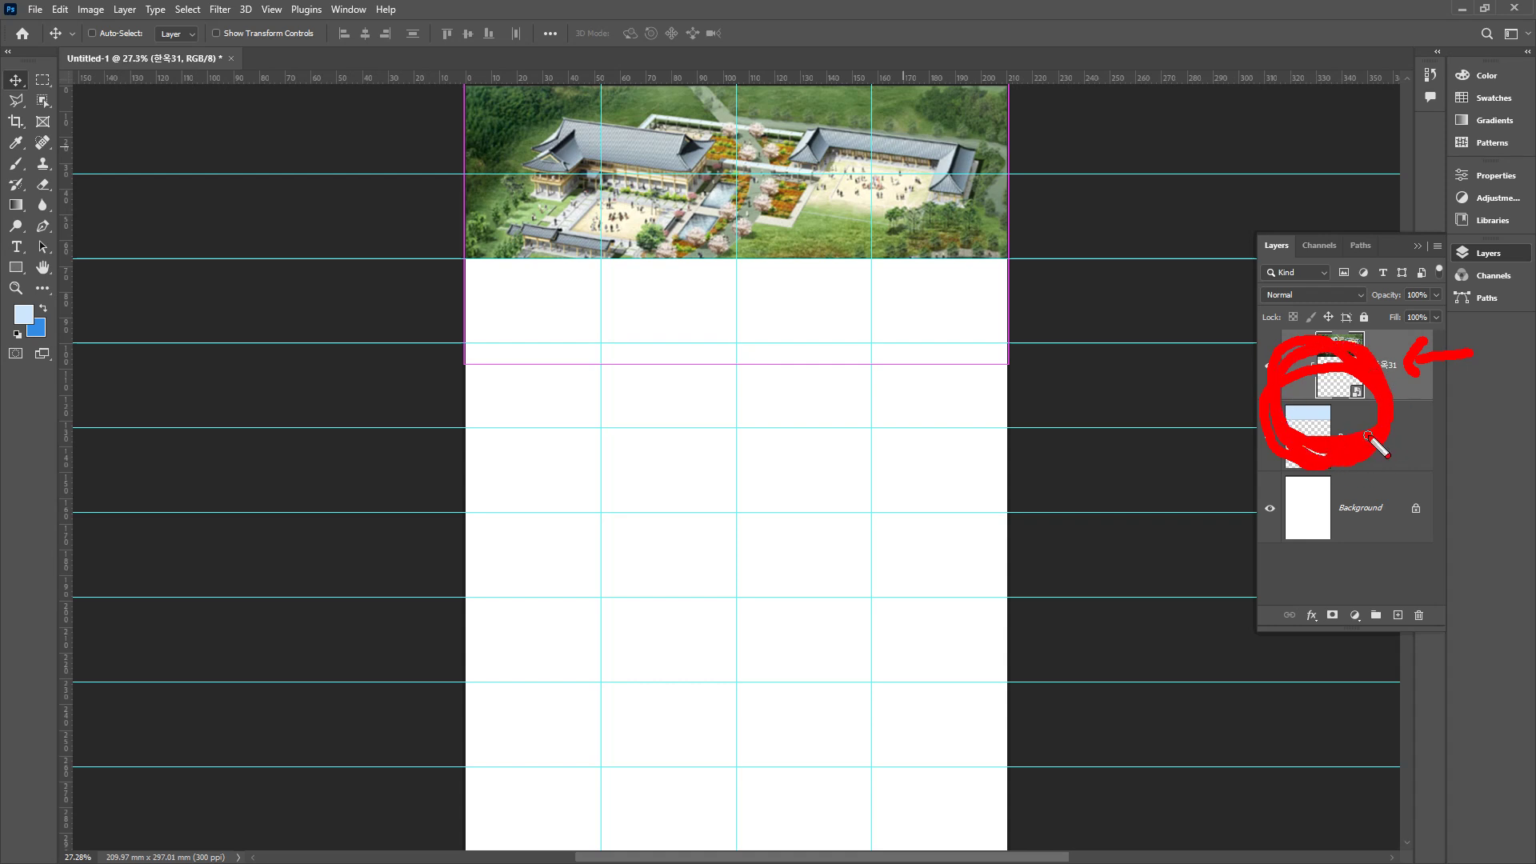
key(Escape)
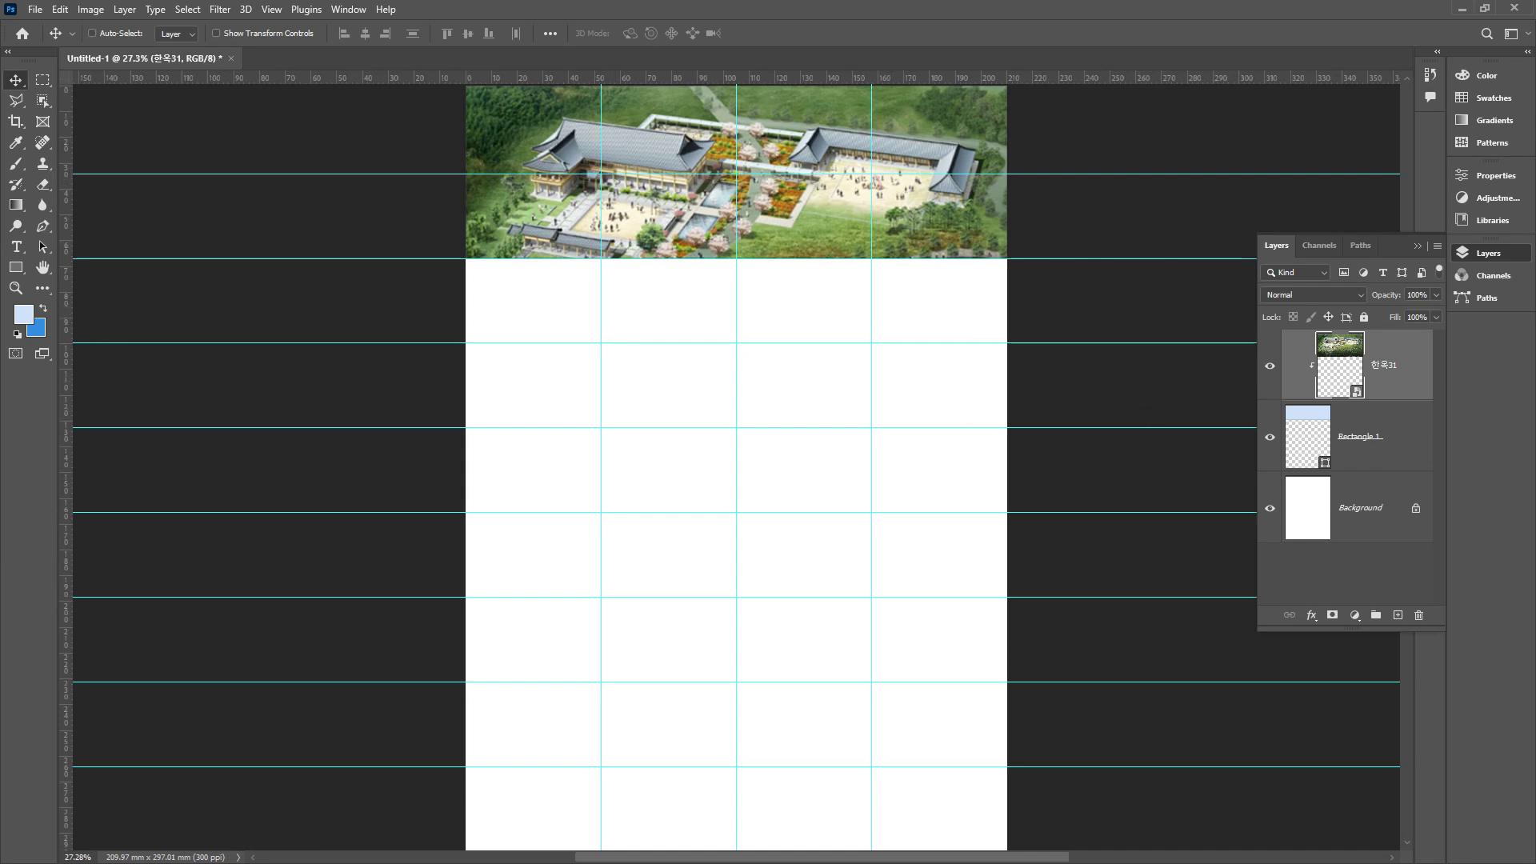
key(ctrl)
key(t)
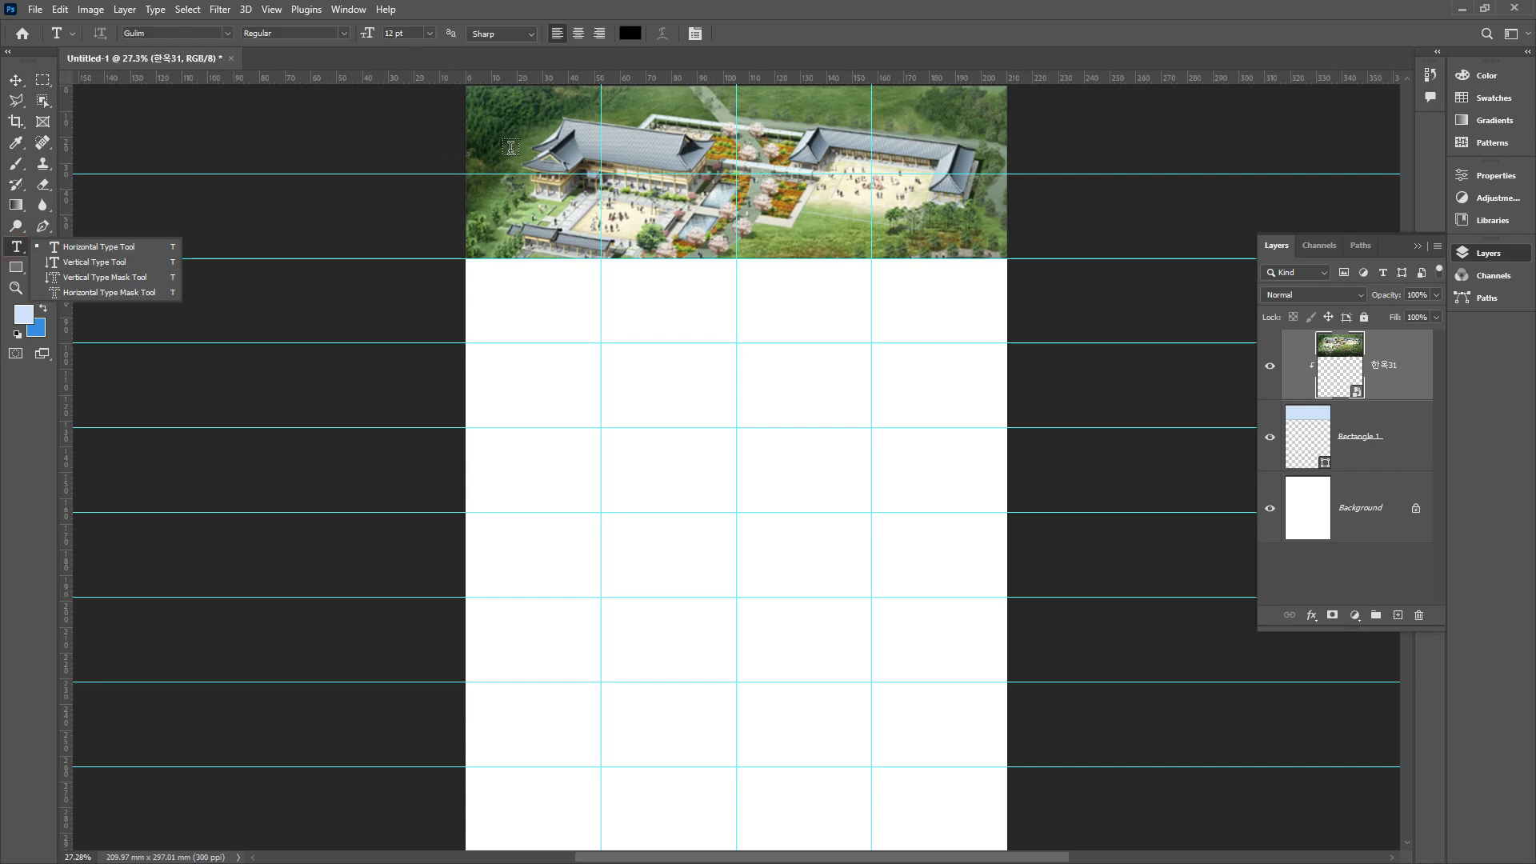
click(499, 135)
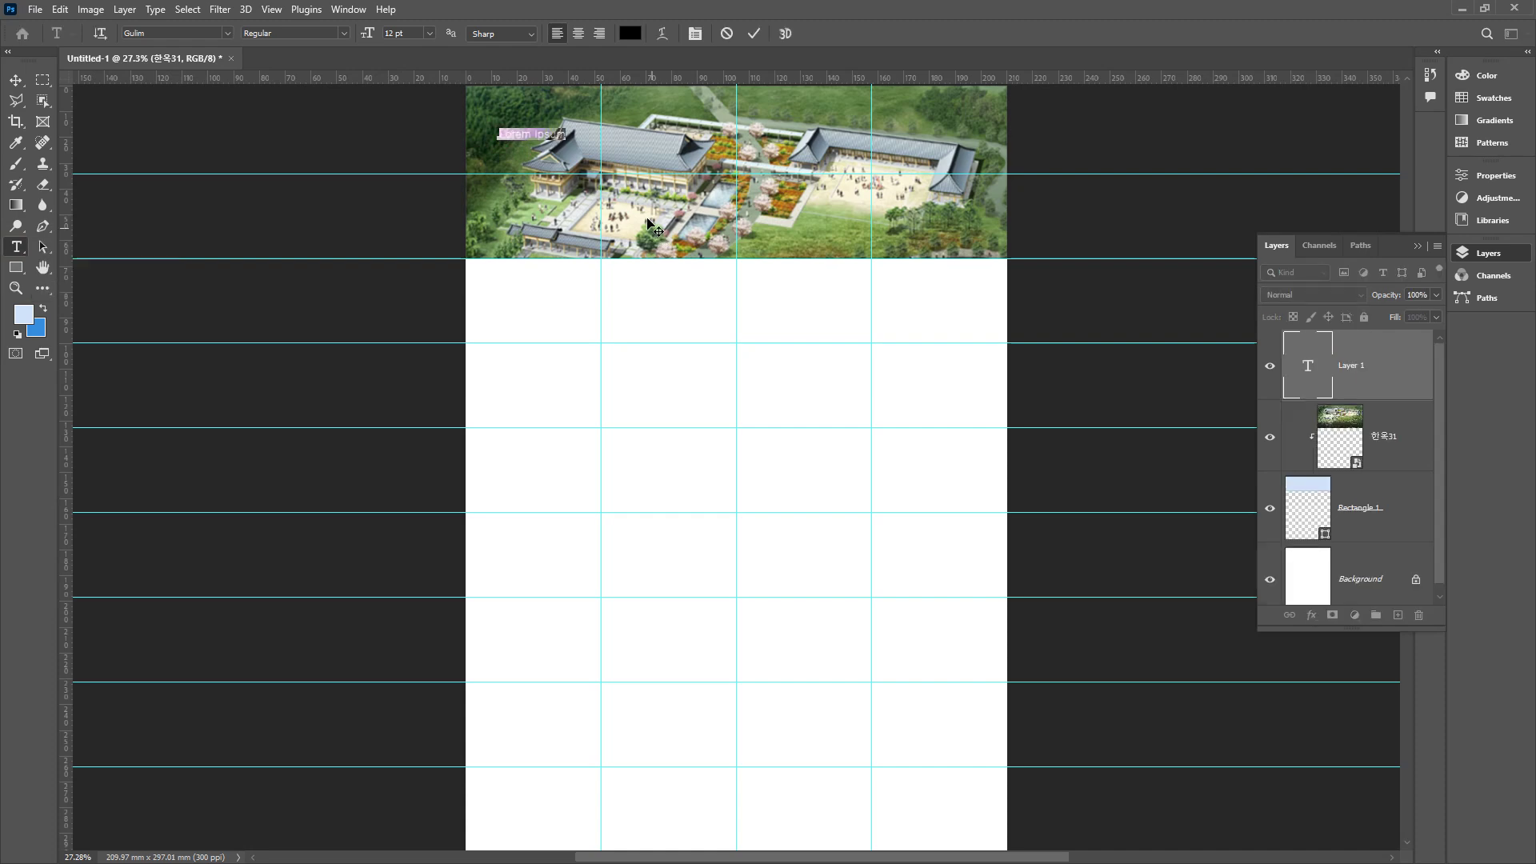
key(BackSpace)
scroll(496, 120, up, 10)
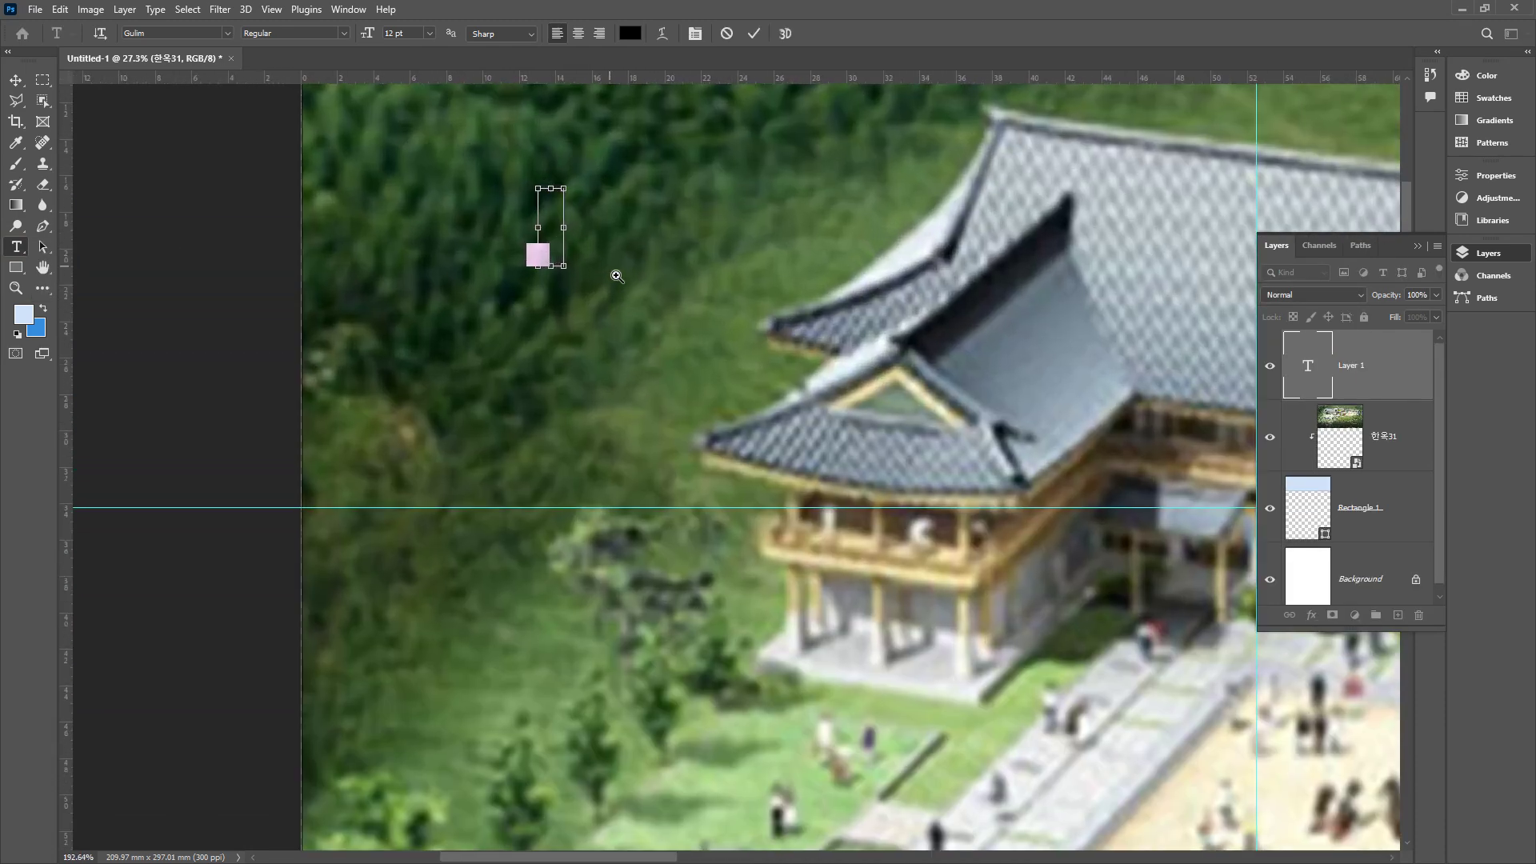
key(Escape)
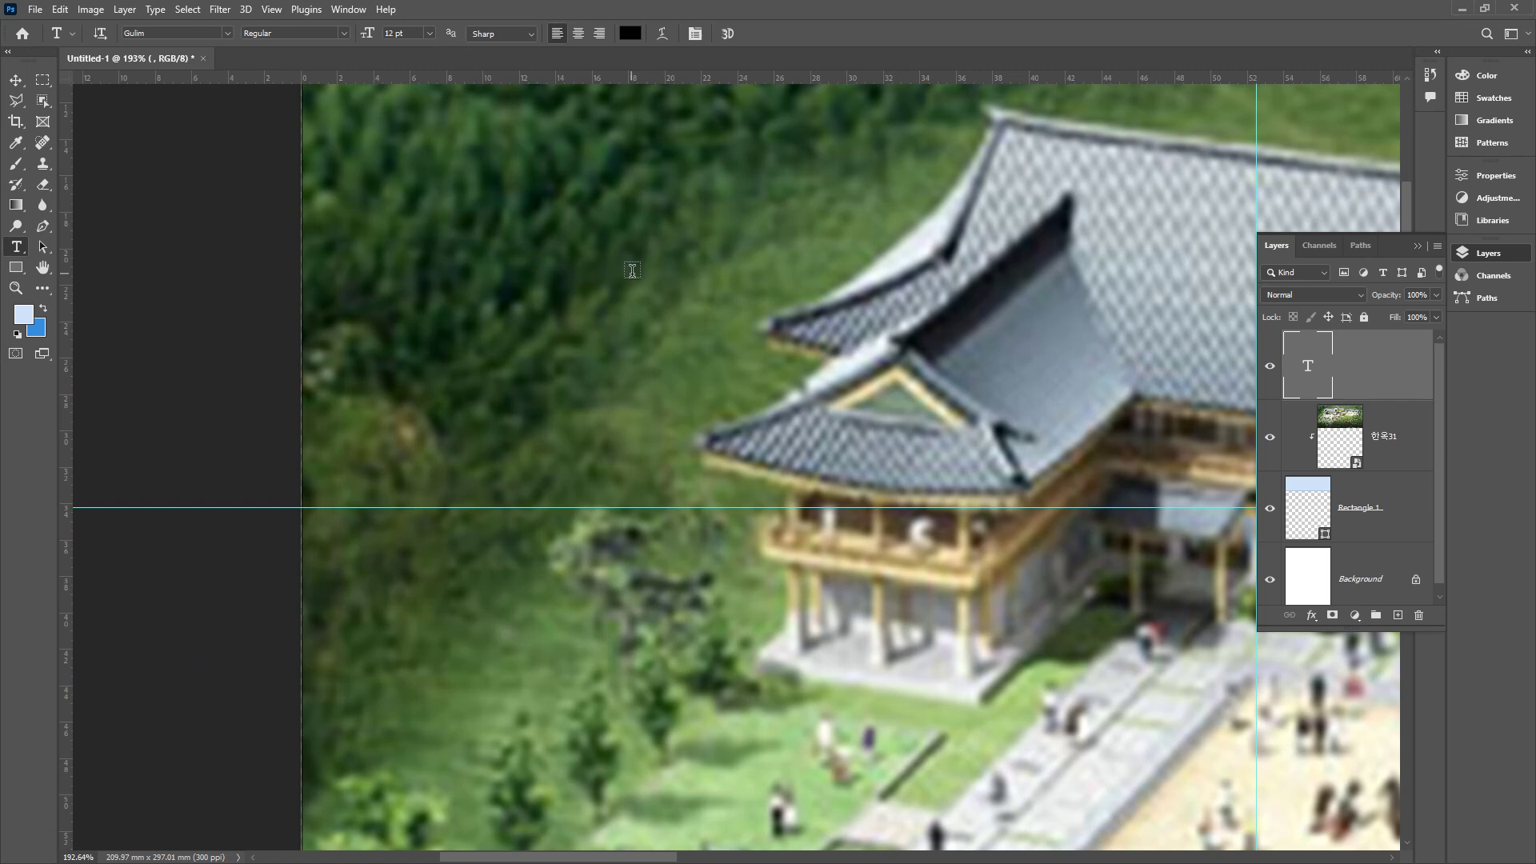
- Add the horizontal text "바람의 언덕" over the trees near the upper-left corner of the hanok image
drag(1335, 362, 685, 318)
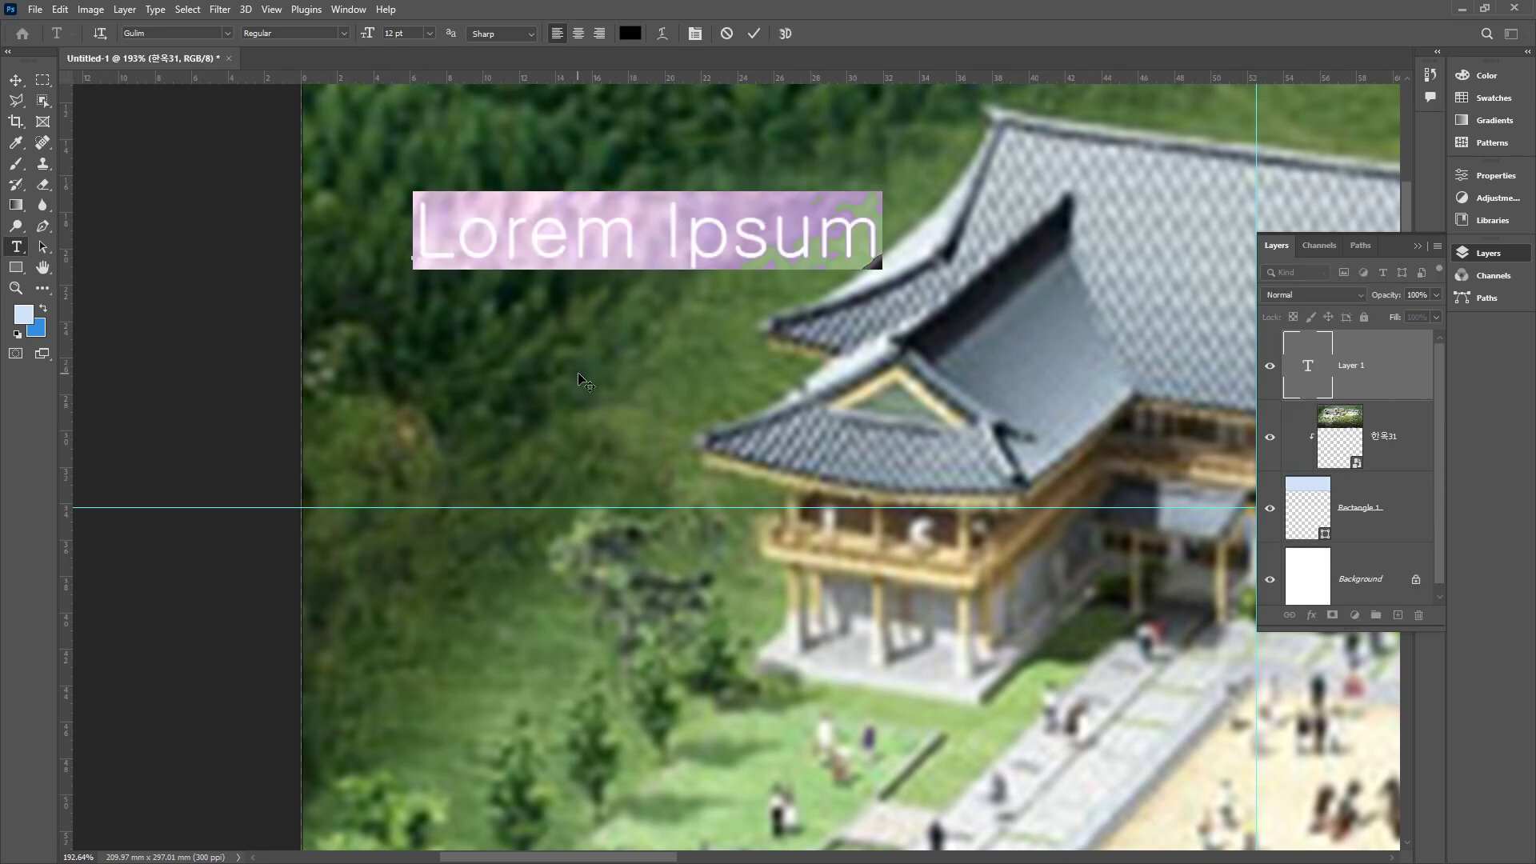
text(ㅂ)
key(BackSpace)
text(qkfkad)
key(BackSpace)
key(BackSpace)
key(BackSpace)
key(BackSpace)
key(BackSpace)
key(BackSpace)
text(바람의 언덕)
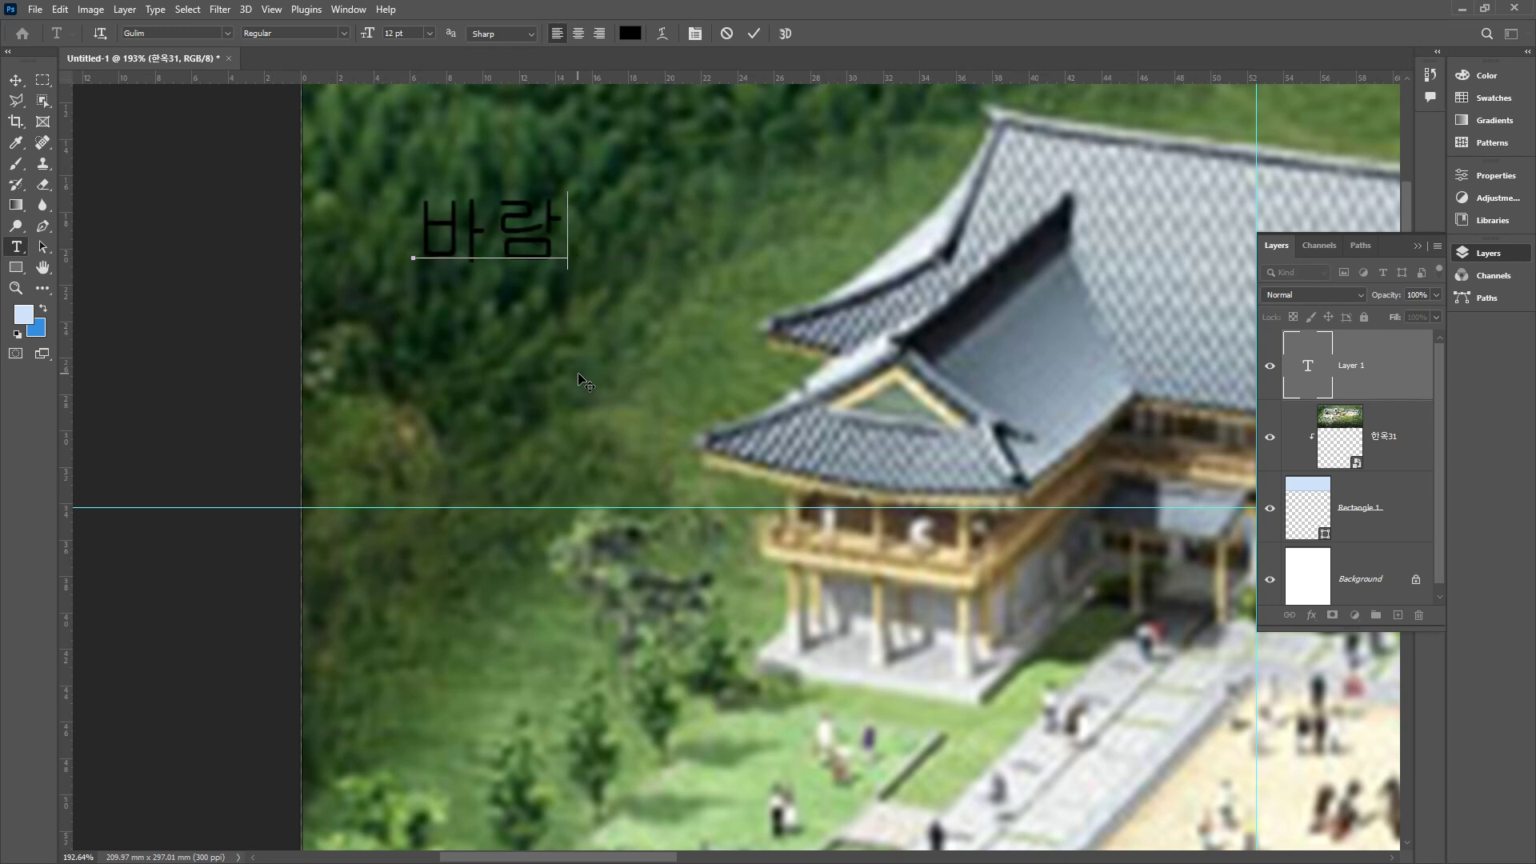
click(577, 373)
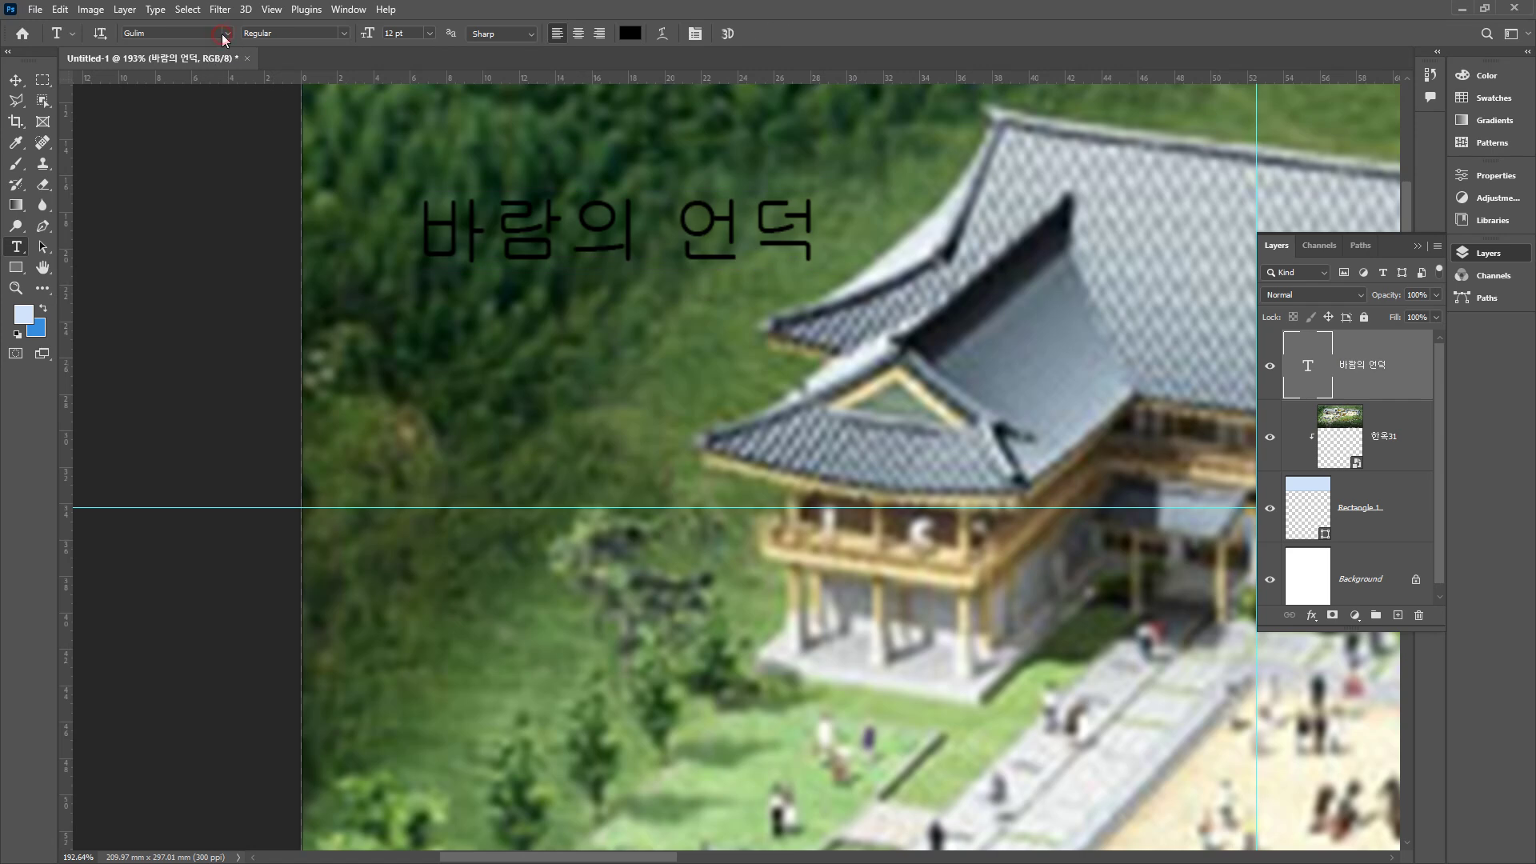
- Set the "바람의 언덕" text's font to Headline R and its size to 18 pt
click(224, 34)
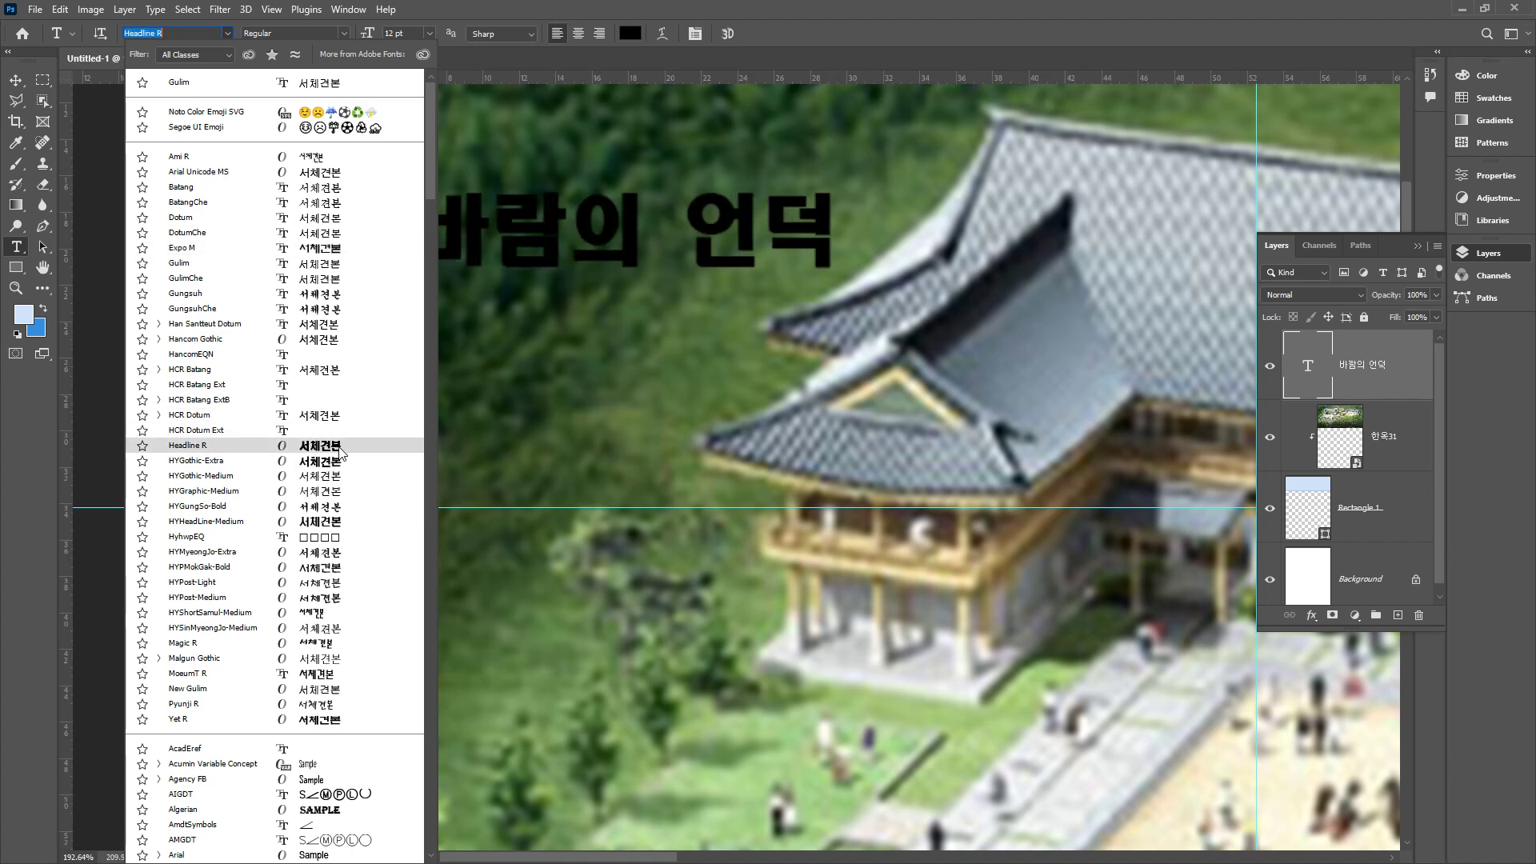
click(339, 448)
click(42, 288)
double_click(43, 270)
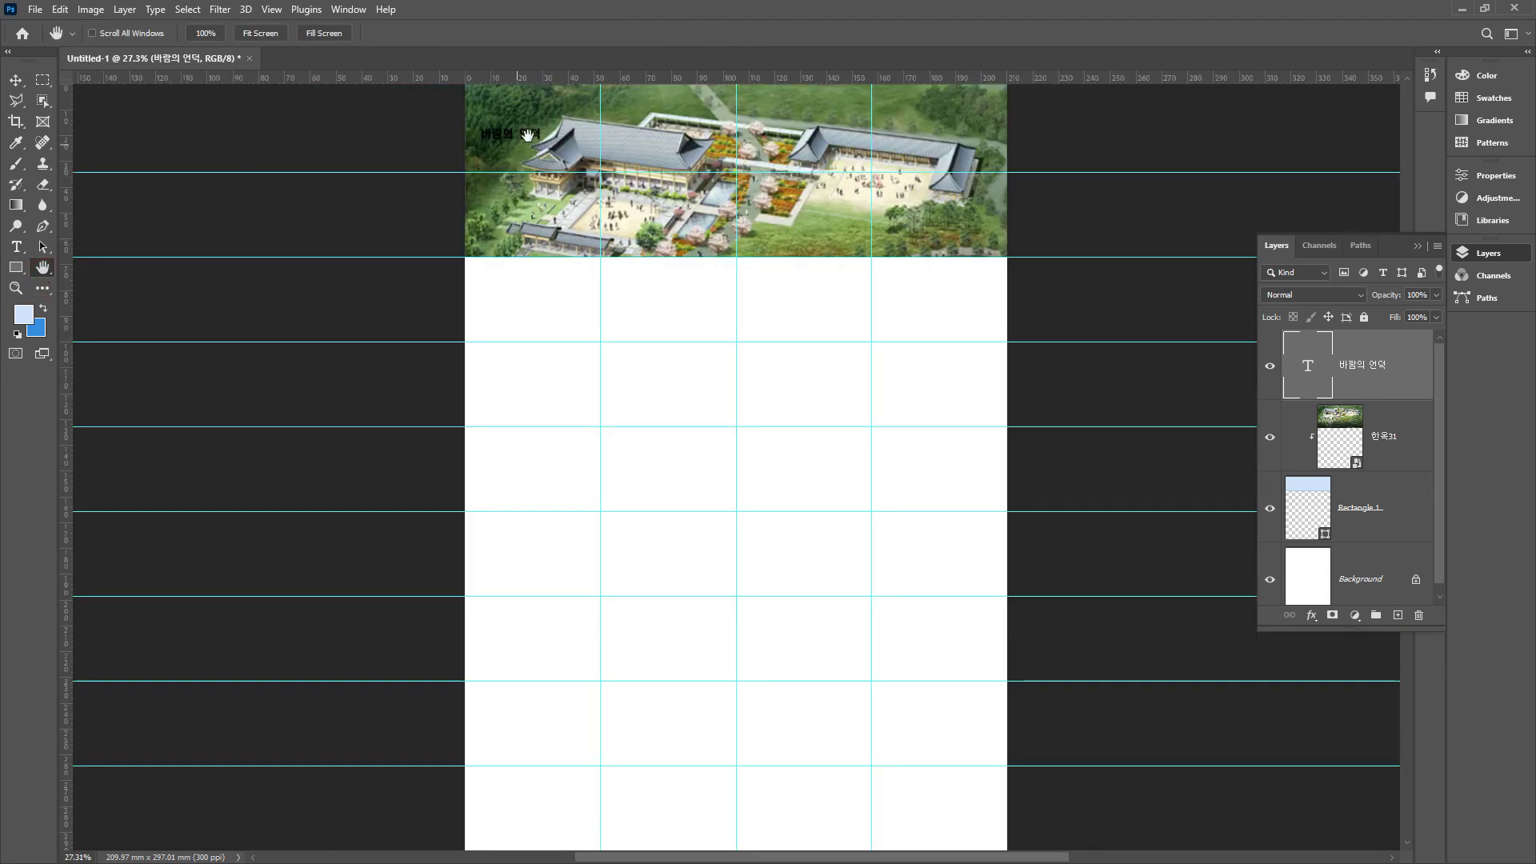
key(t)
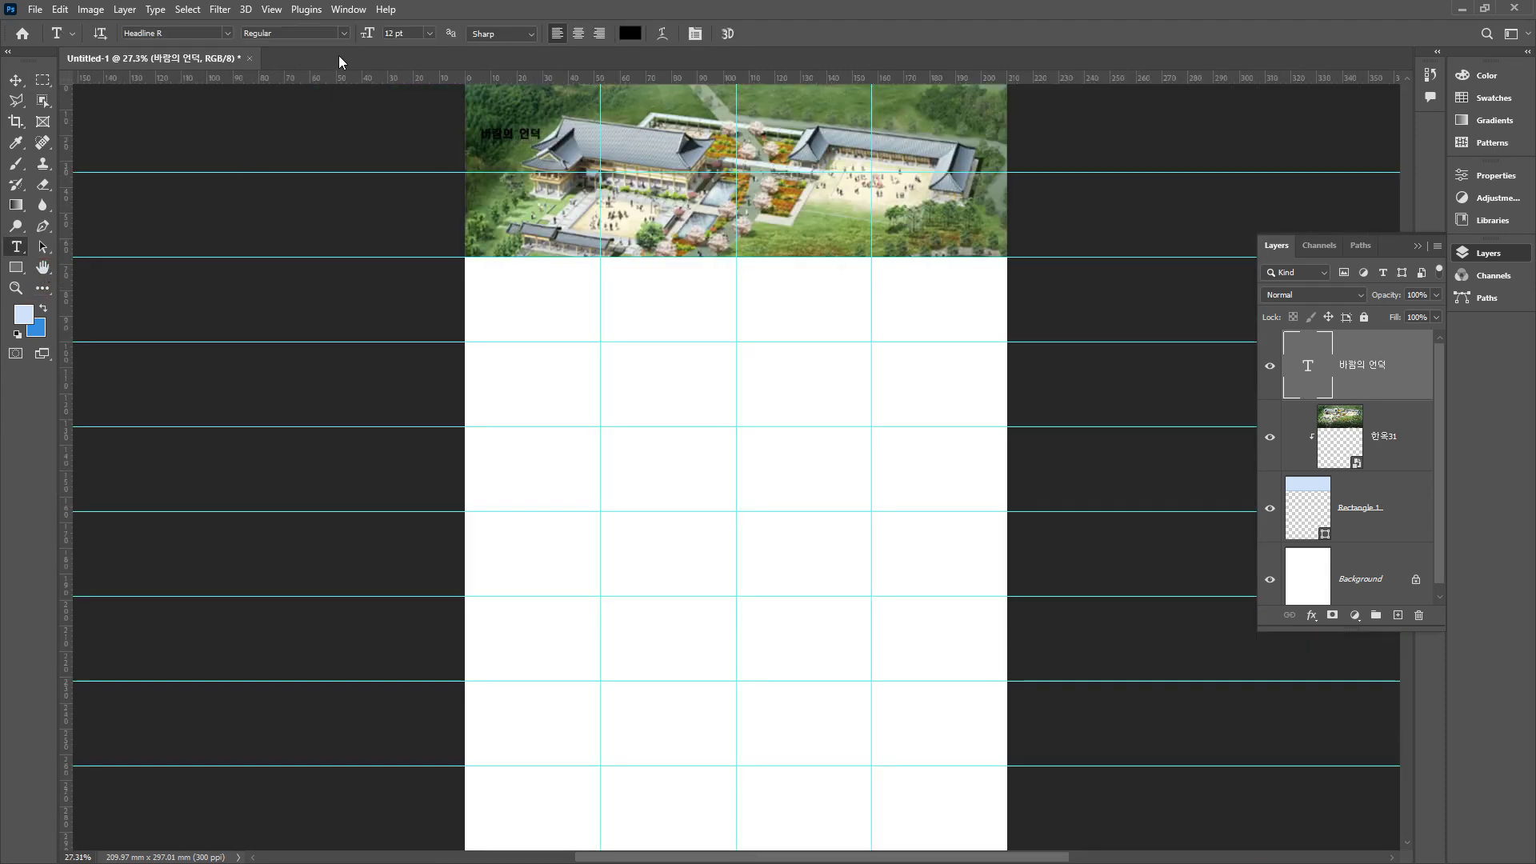
click(432, 34)
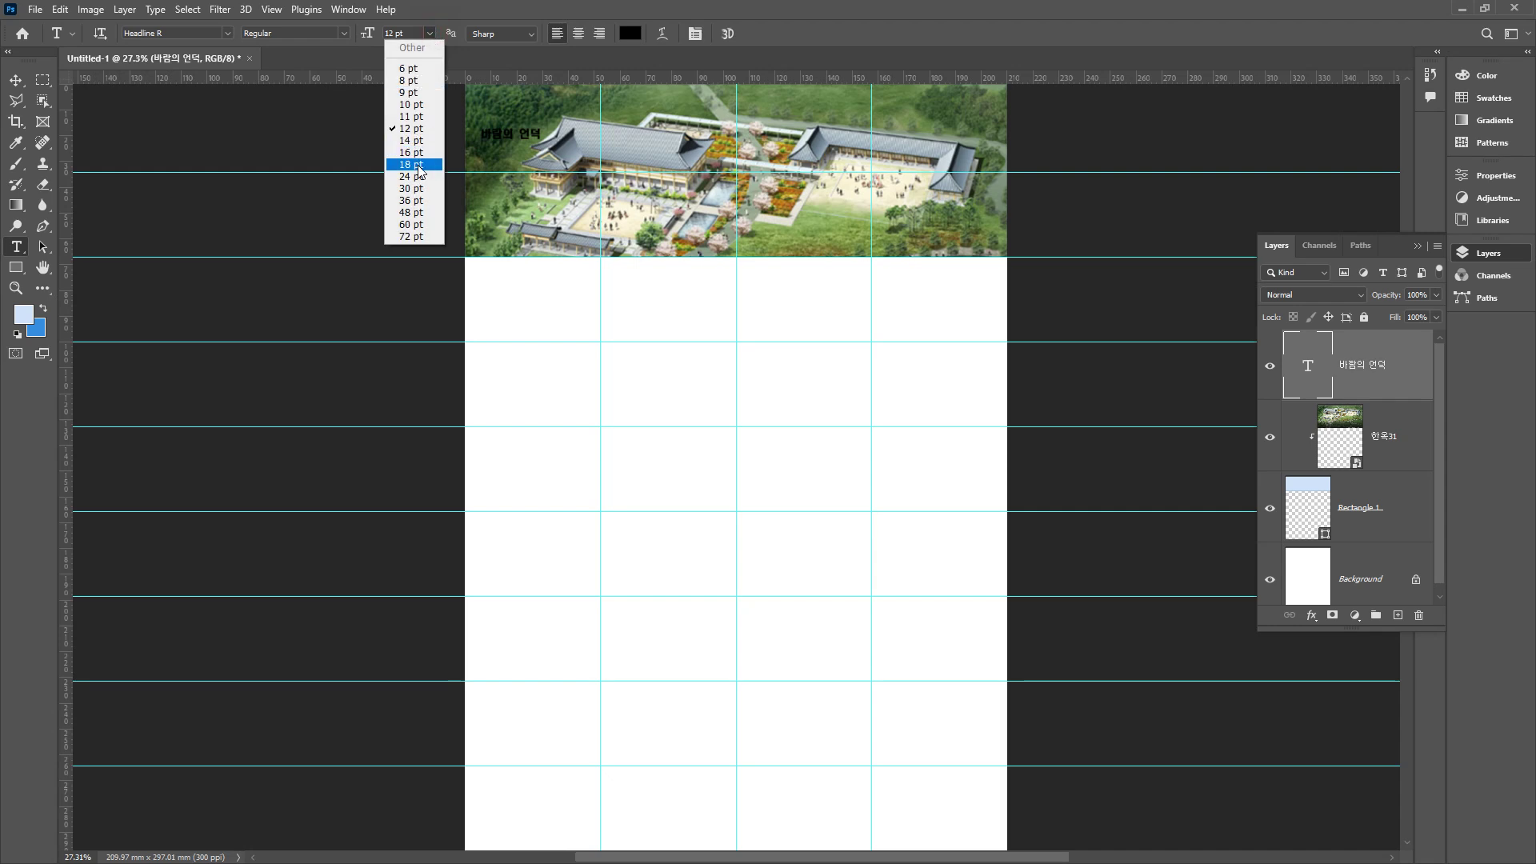
click(412, 156)
- Move the "바람의 언덕" text slightly up and right, about 12 mm from the page's left edge
click(15, 80)
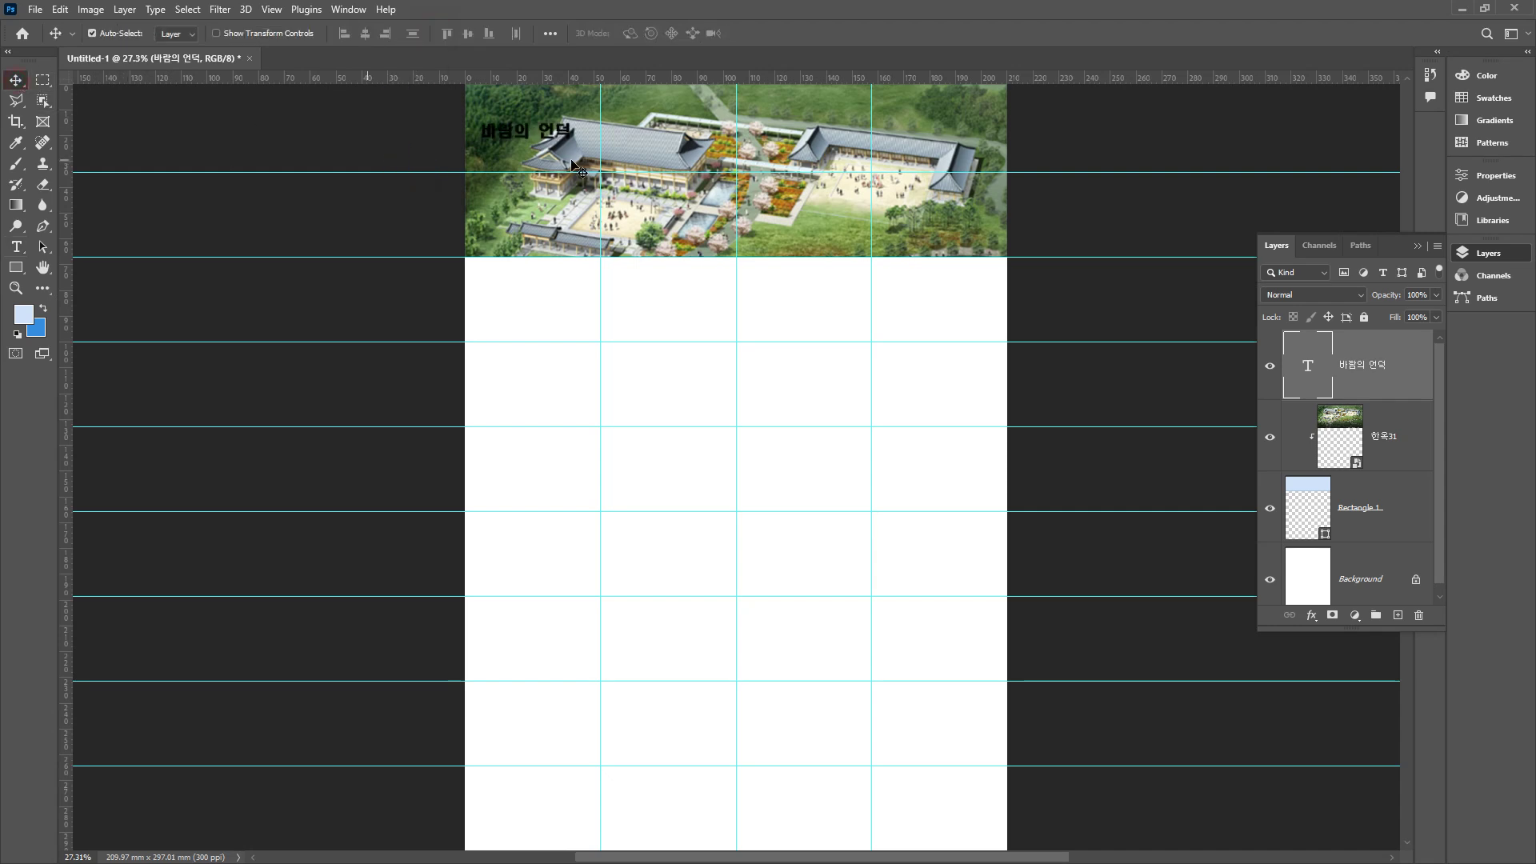
mouse_move(539, 140)
mouse_down()
mouse_move(553, 129)
mouse_move(490, 94)
mouse_move(602, 120)
mouse_move(542, 166)
mouse_up()
key(ctrl)
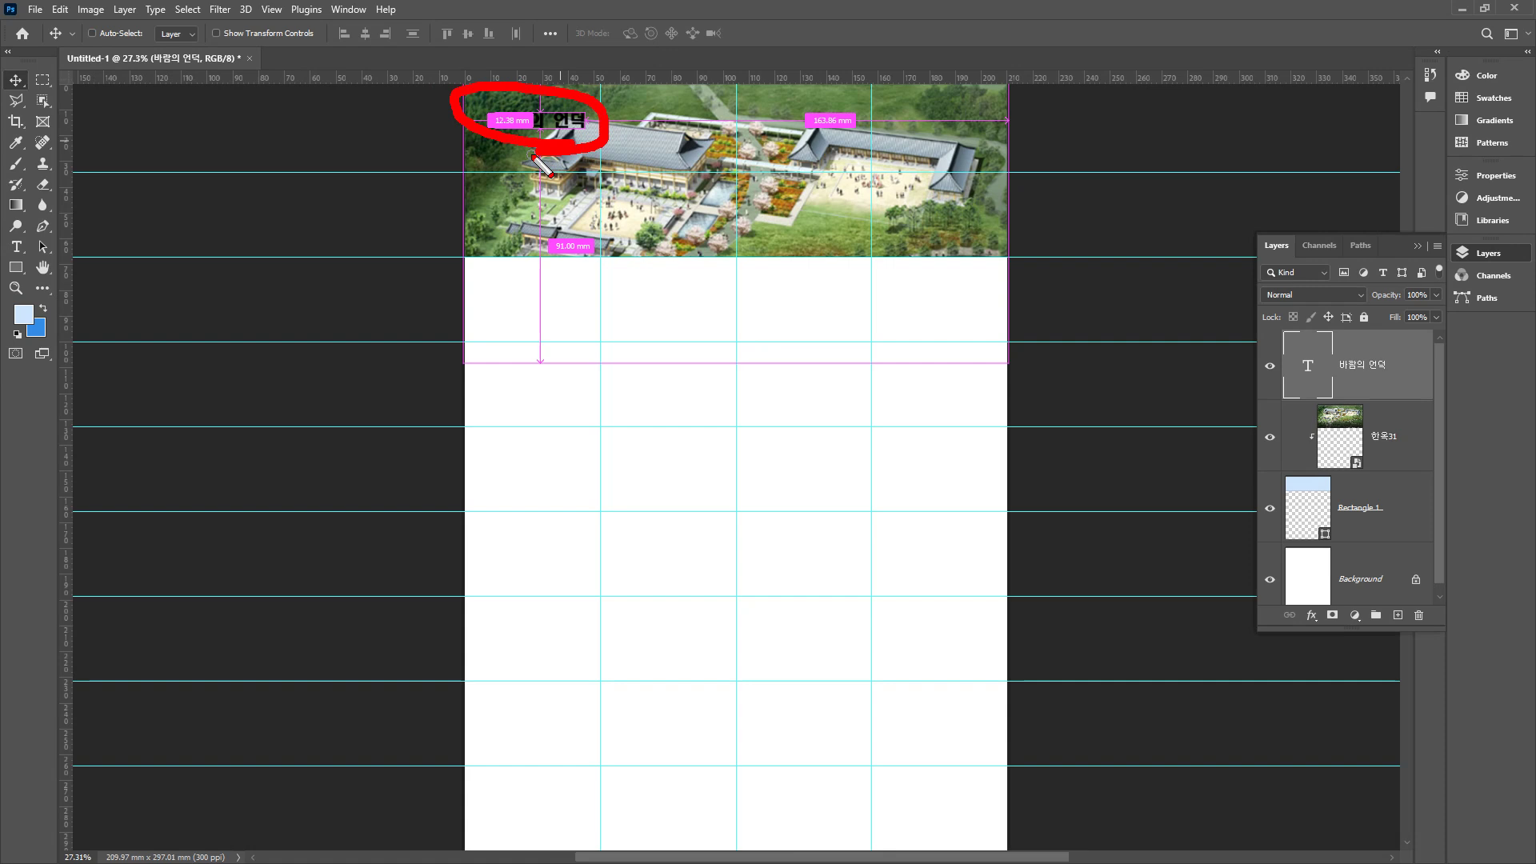
key(Escape)
key(ctrl+2)
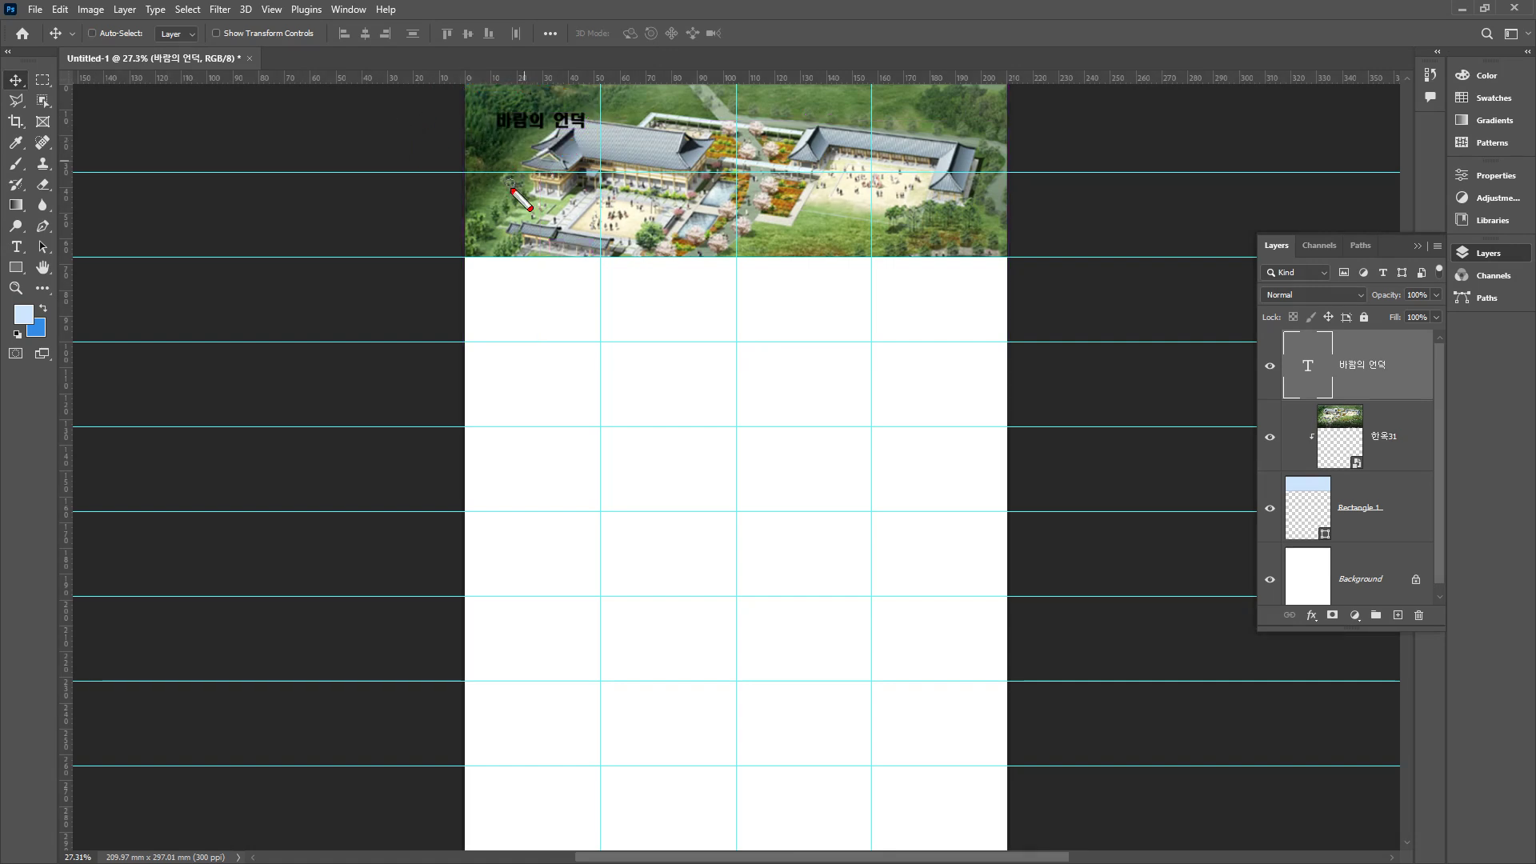
mouse_move(483, 202)
mouse_down()
mouse_move(473, 126)
mouse_move(541, 107)
mouse_move(584, 175)
mouse_move(571, 220)
mouse_move(474, 232)
mouse_up()
drag(506, 166, 926, 166)
mouse_move(856, 132)
mouse_down()
mouse_move(902, 151)
mouse_move(884, 204)
mouse_move(756, 536)
mouse_move(621, 727)
mouse_move(637, 756)
mouse_up()
mouse_move(523, 785)
mouse_down()
mouse_move(1190, 772)
mouse_move(1160, 755)
mouse_move(1196, 797)
mouse_move(1153, 745)
mouse_up()
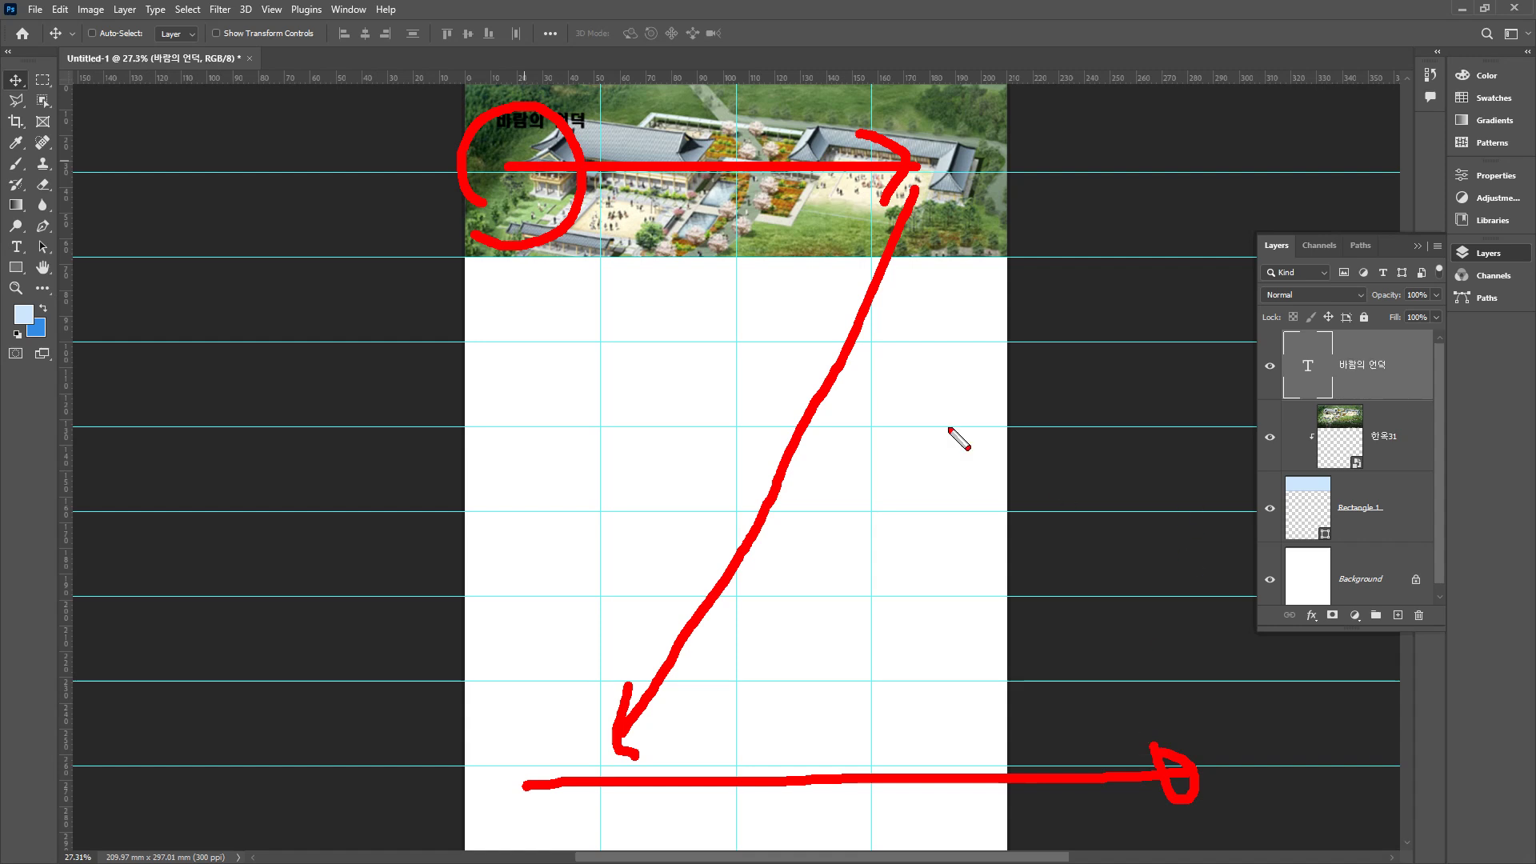
mouse_move(588, 216)
mouse_down()
mouse_move(495, 189)
mouse_move(491, 106)
mouse_move(595, 119)
mouse_move(587, 173)
mouse_move(474, 172)
mouse_move(506, 94)
mouse_move(604, 152)
mouse_move(550, 187)
mouse_move(469, 144)
mouse_move(540, 85)
mouse_move(593, 155)
mouse_move(553, 195)
mouse_up()
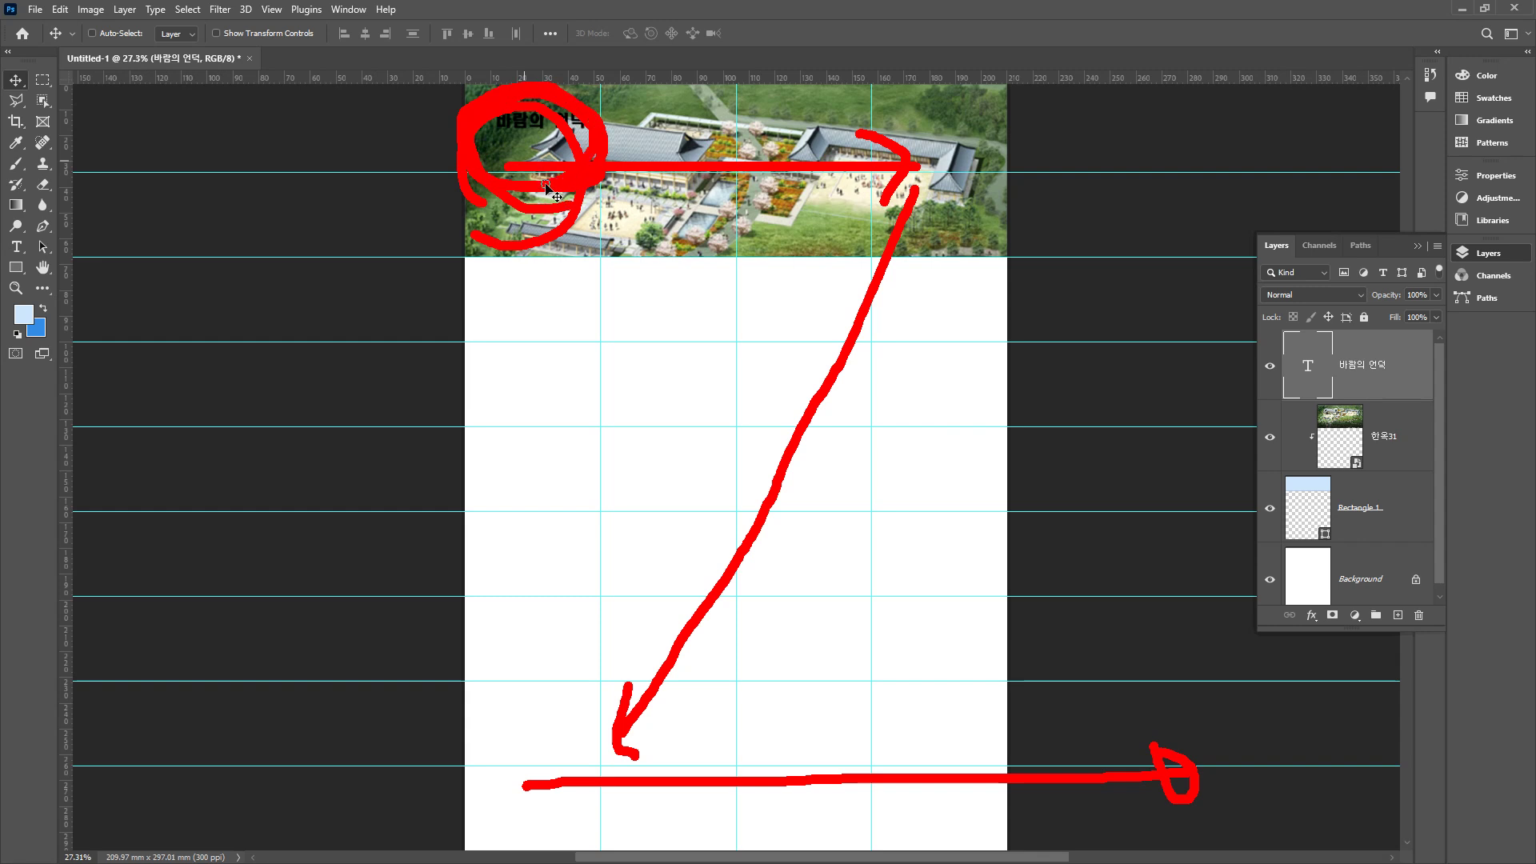
key(Escape)
- Recolor the "바람의 언덕" text to a very light pinkish white (eee2e2)
double_click(521, 119)
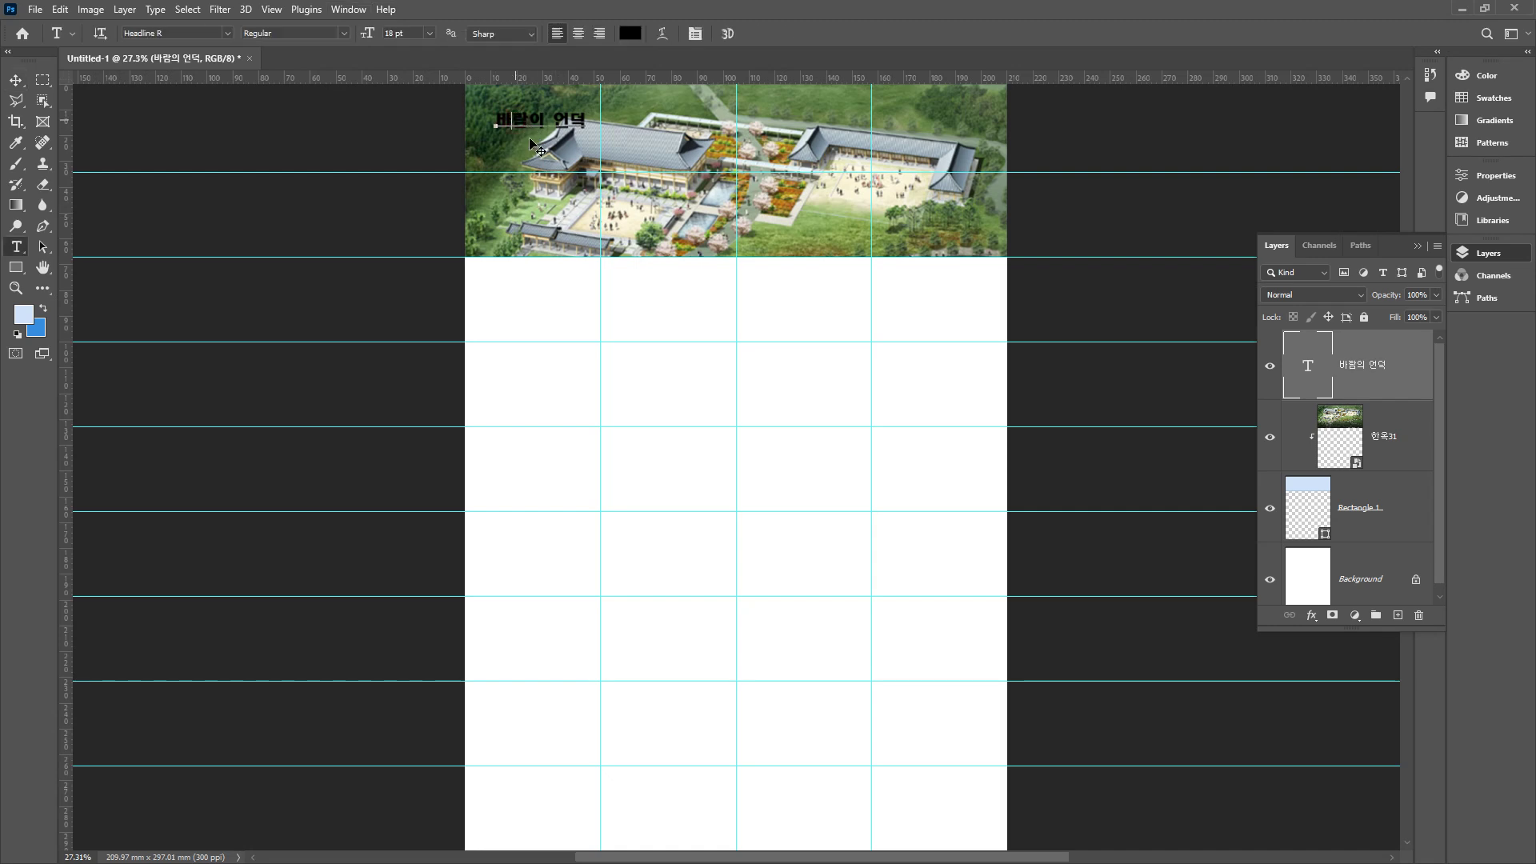
click(632, 36)
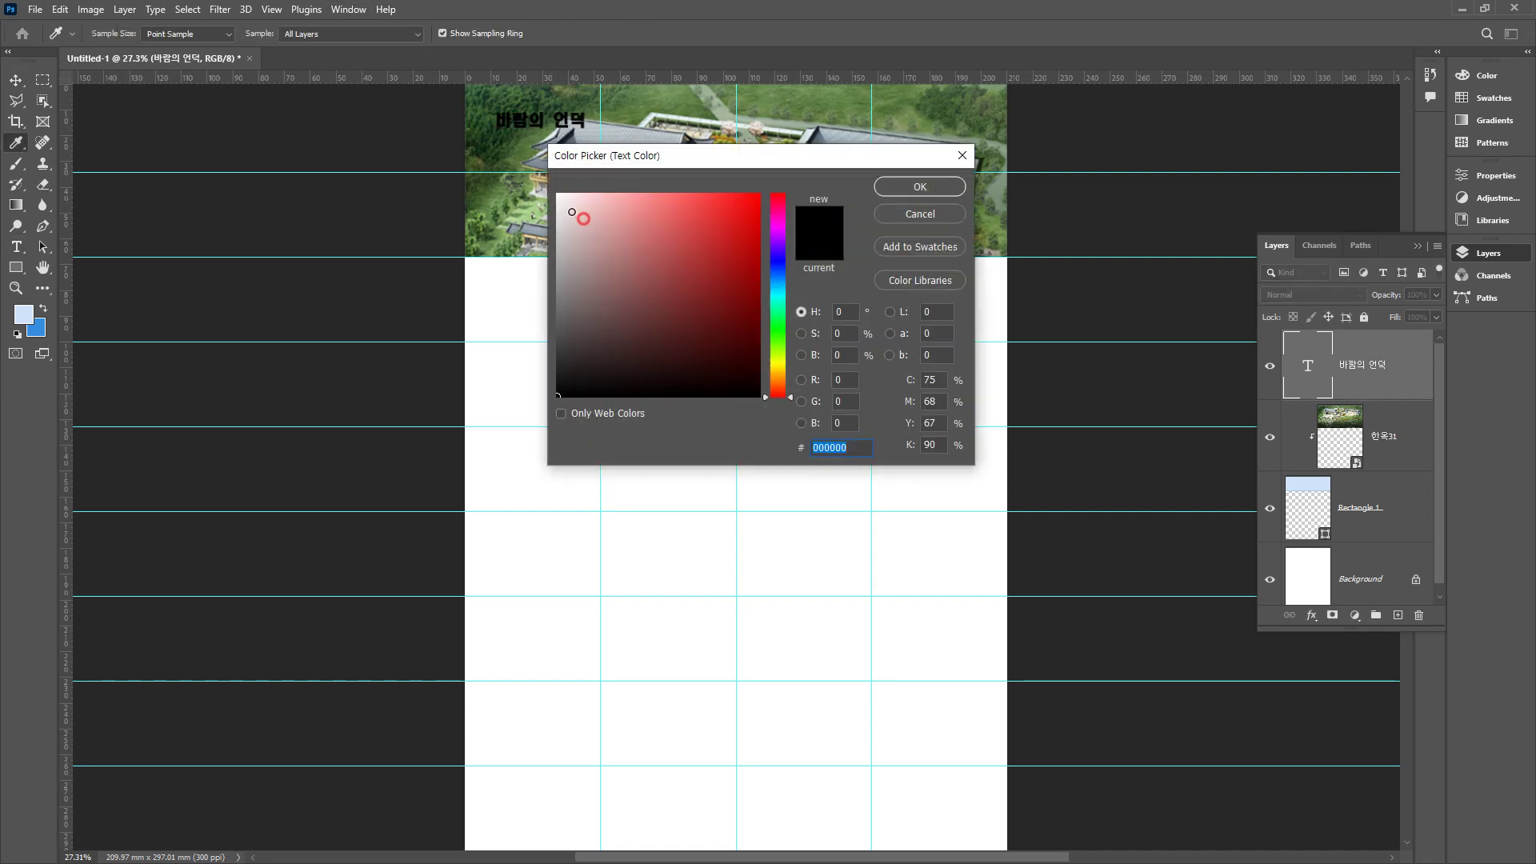
click(566, 206)
click(919, 189)
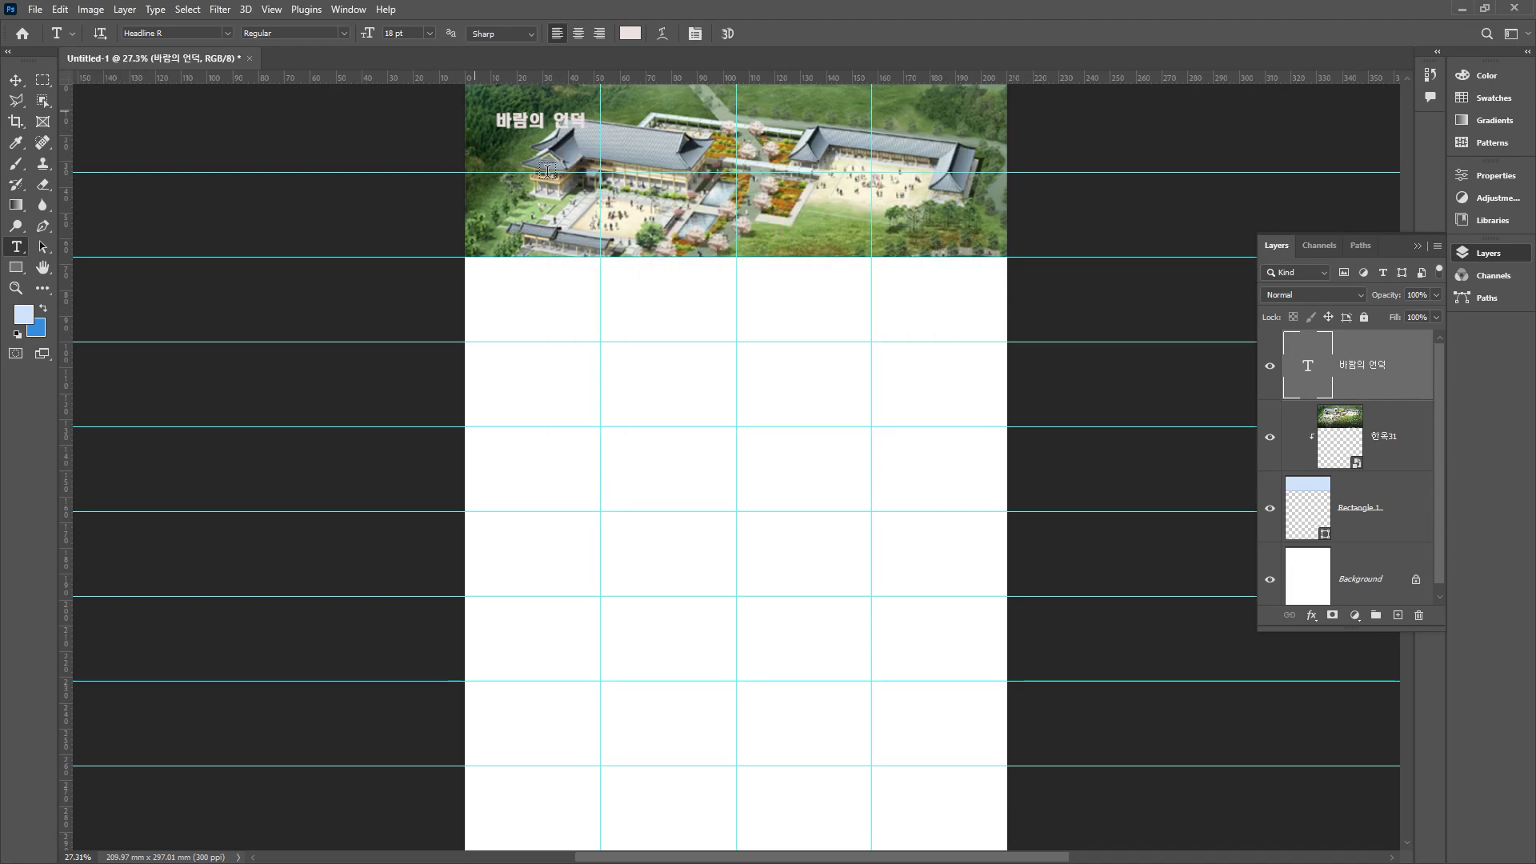
- Sample a dark green from the trees for the title text, try lighter and darker shades, and apply a medium green
scroll(533, 130, up, 5)
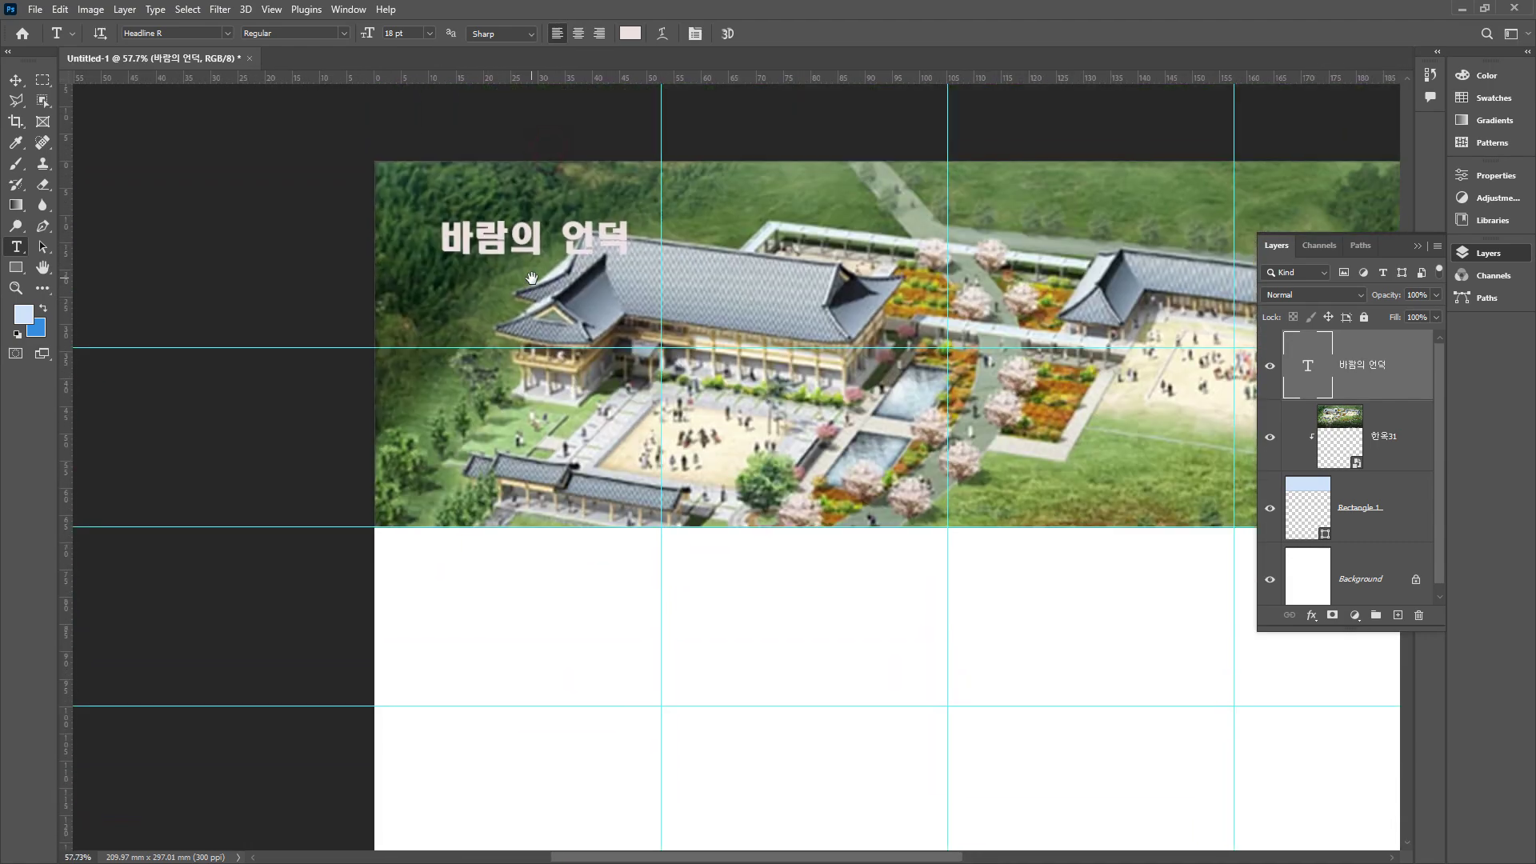
scroll(494, 256, up, 5)
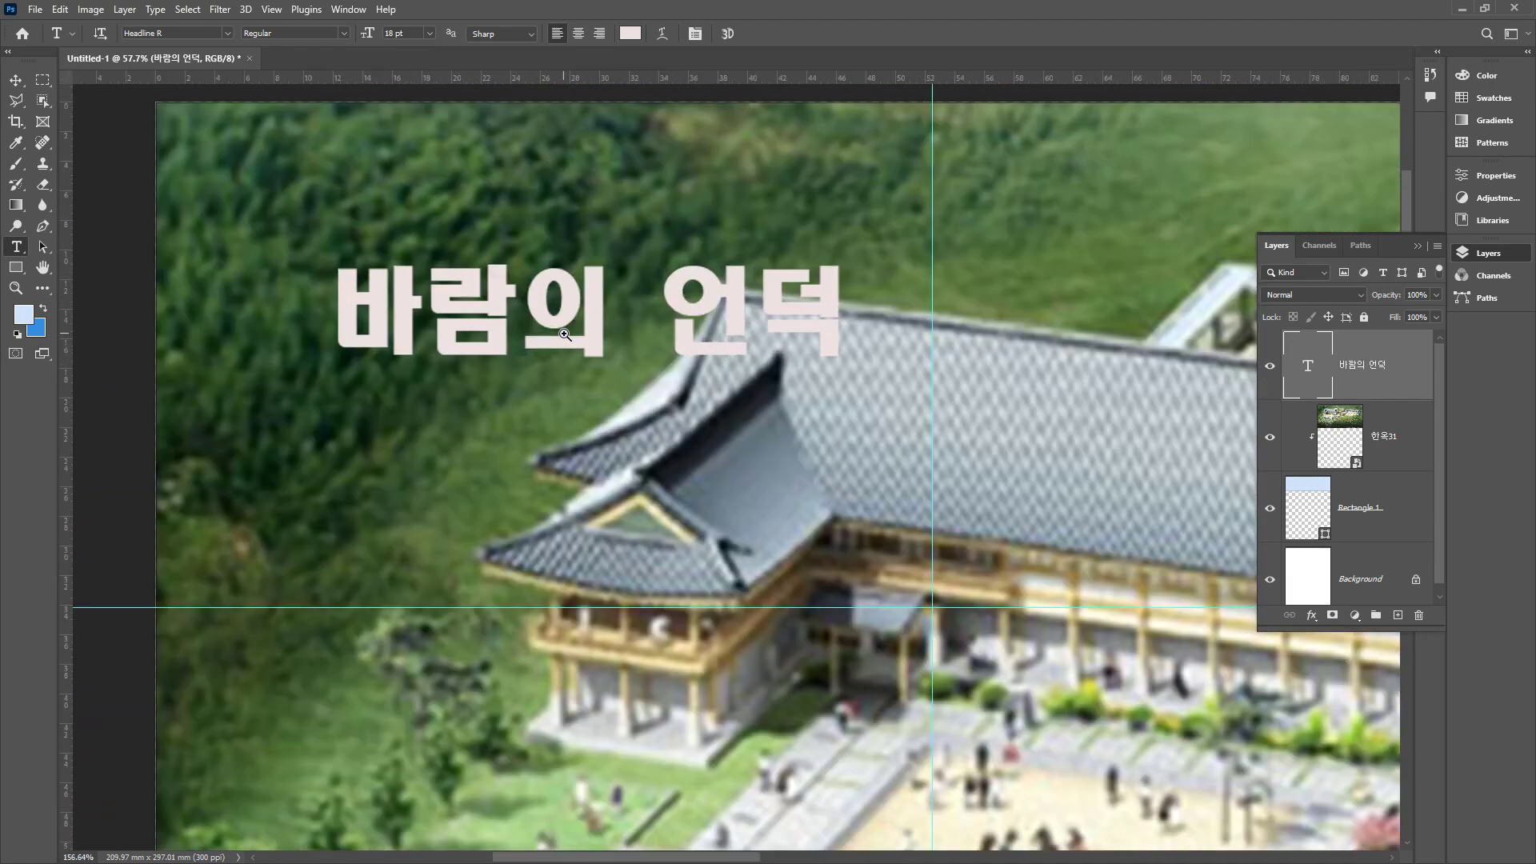
click(628, 35)
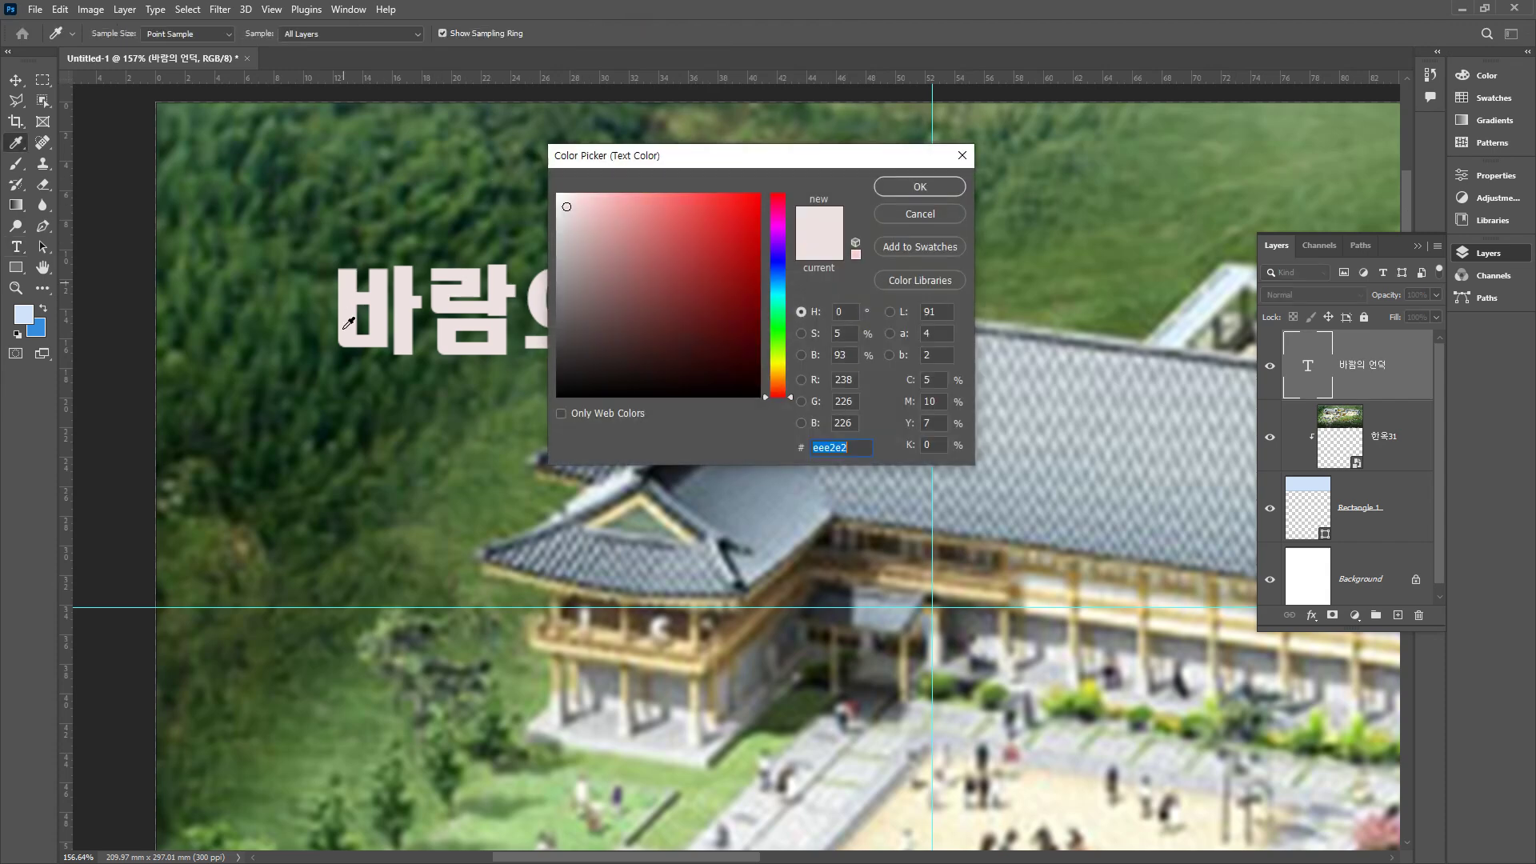
click(348, 360)
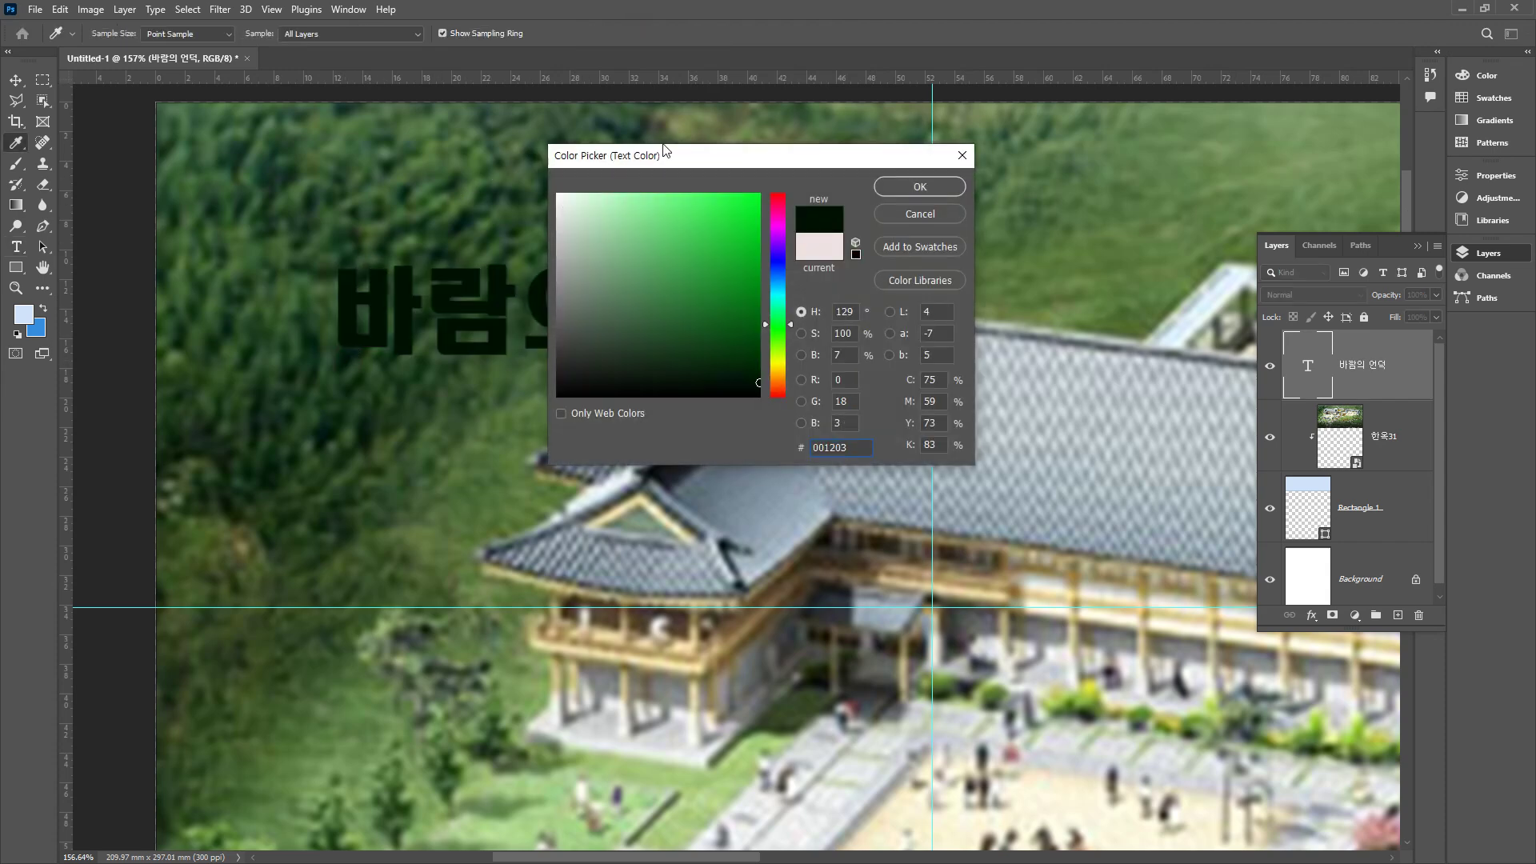
drag(676, 153, 825, 337)
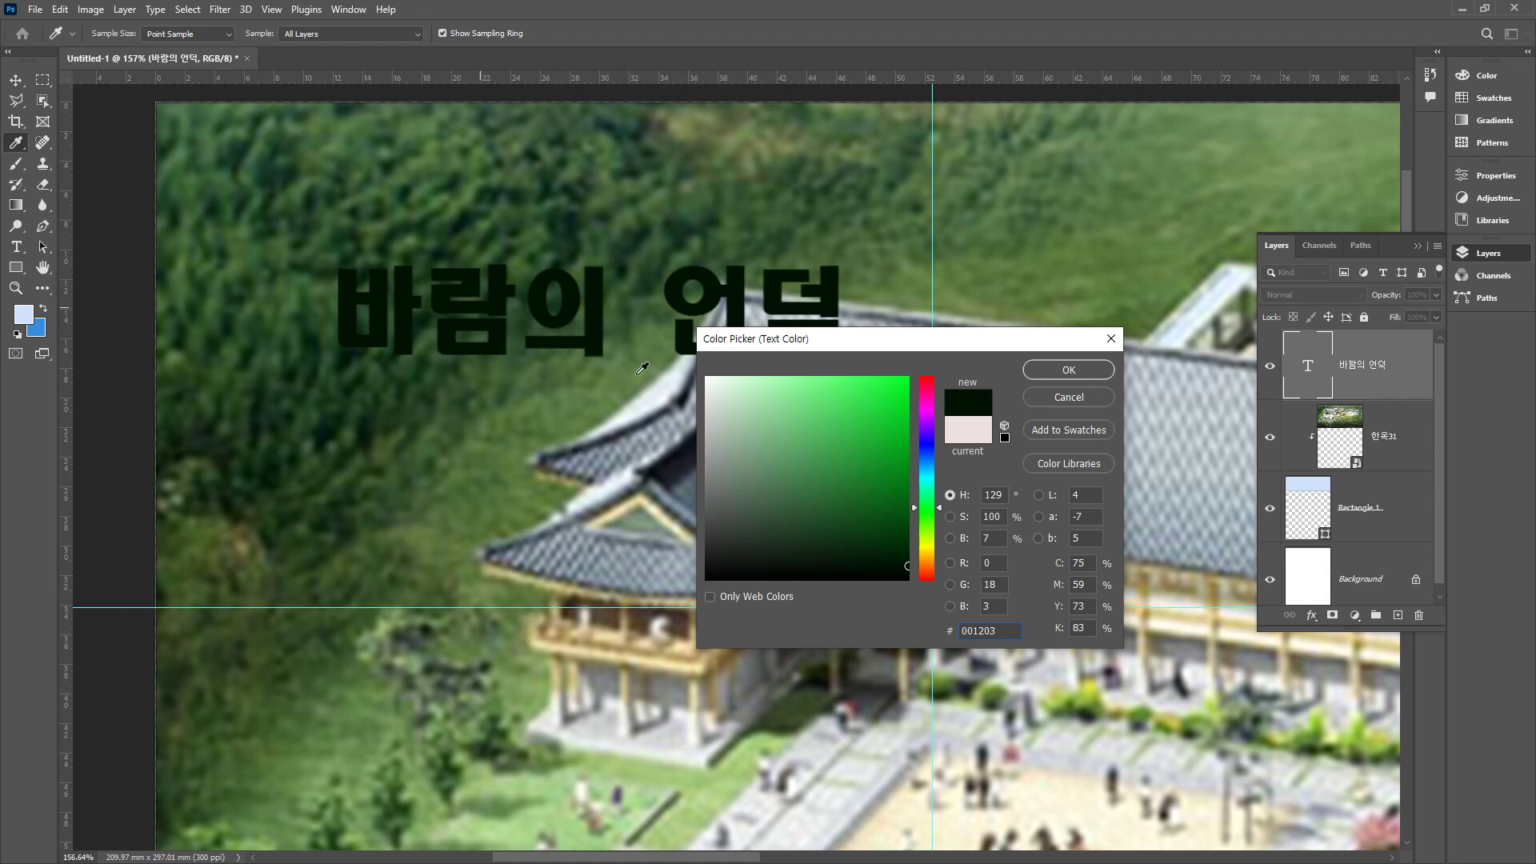
click(832, 434)
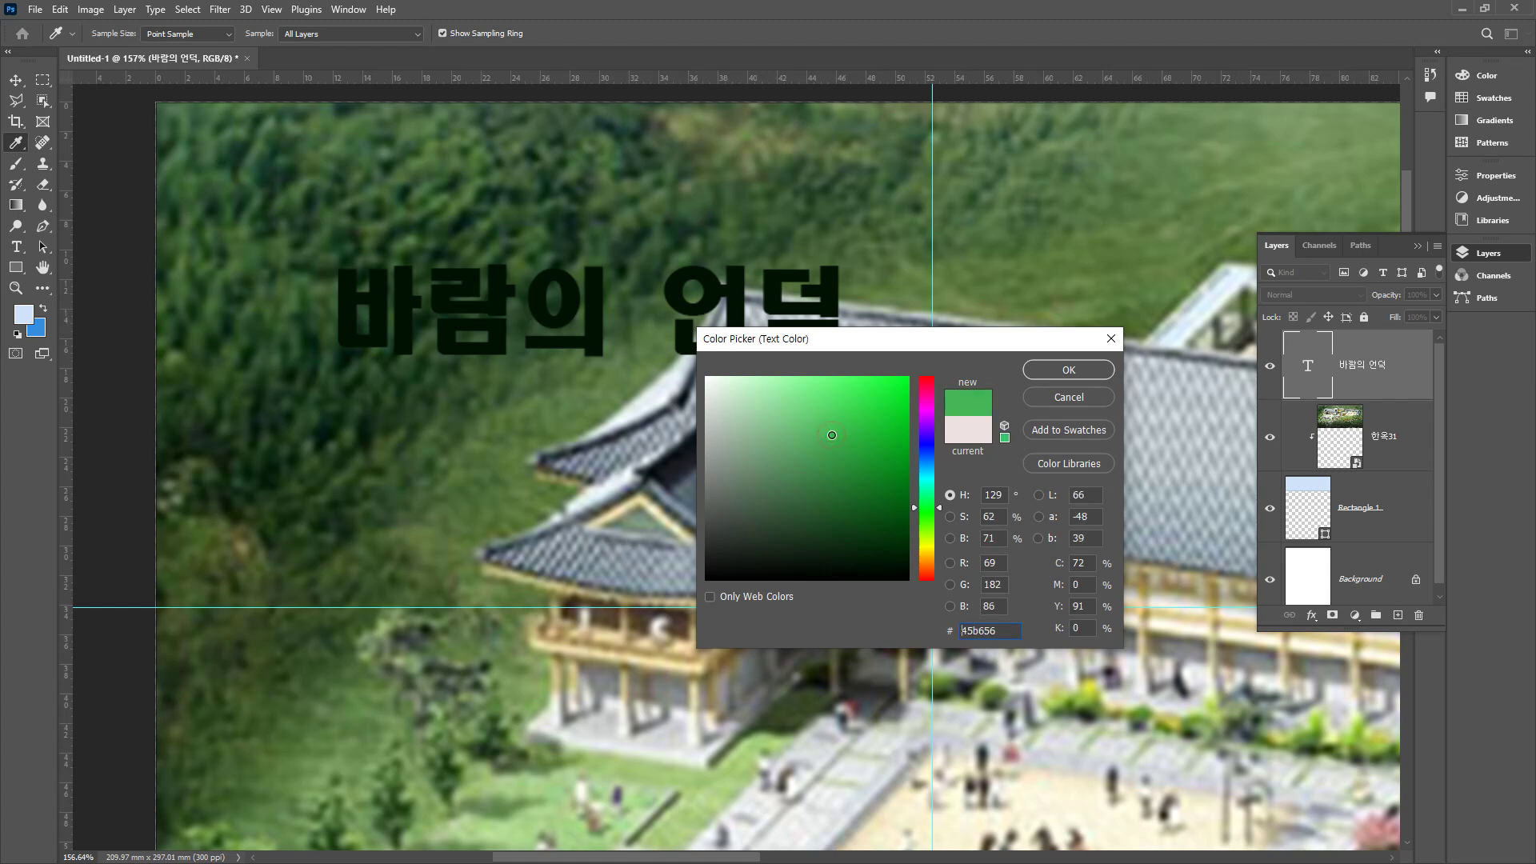
click(819, 426)
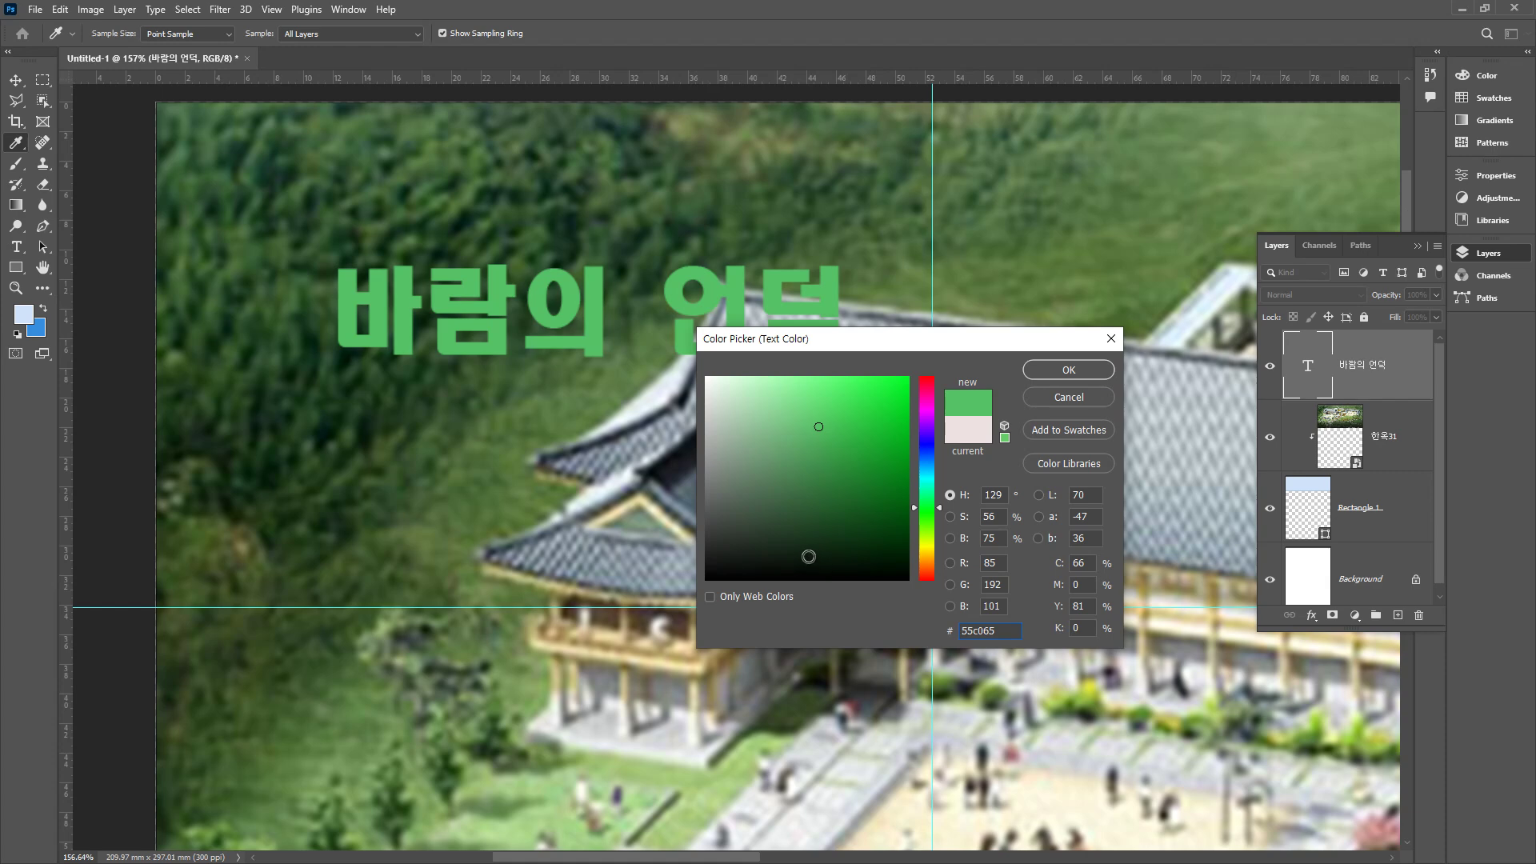
click(797, 564)
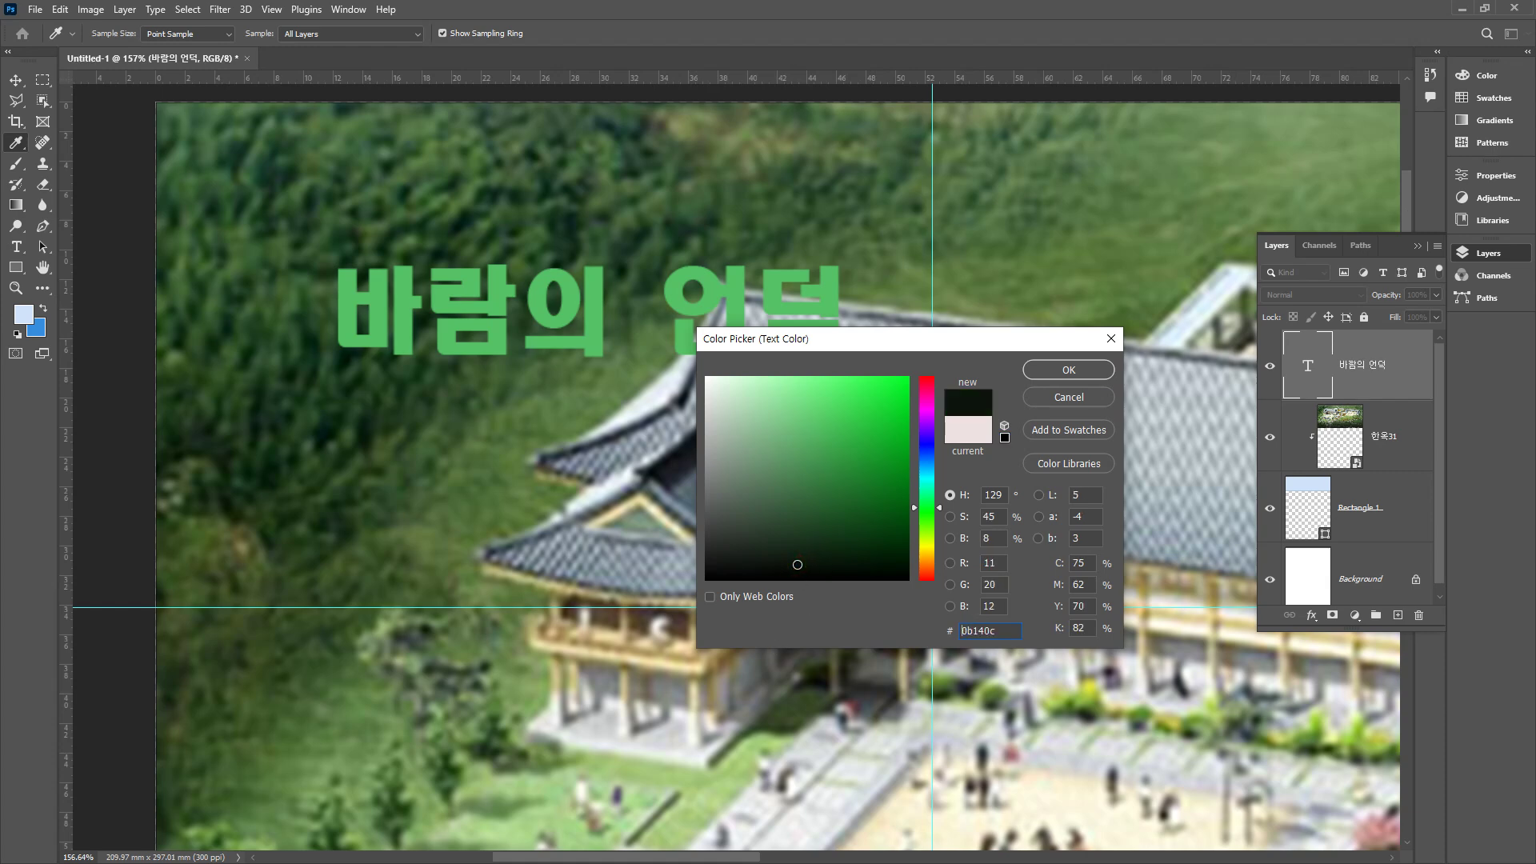
click(901, 431)
click(897, 403)
click(841, 449)
click(821, 451)
click(1069, 370)
- Add a Stroke effect to the "바람의 언덕" text layer and set the stroke color to white
click(44, 268)
double_click(46, 272)
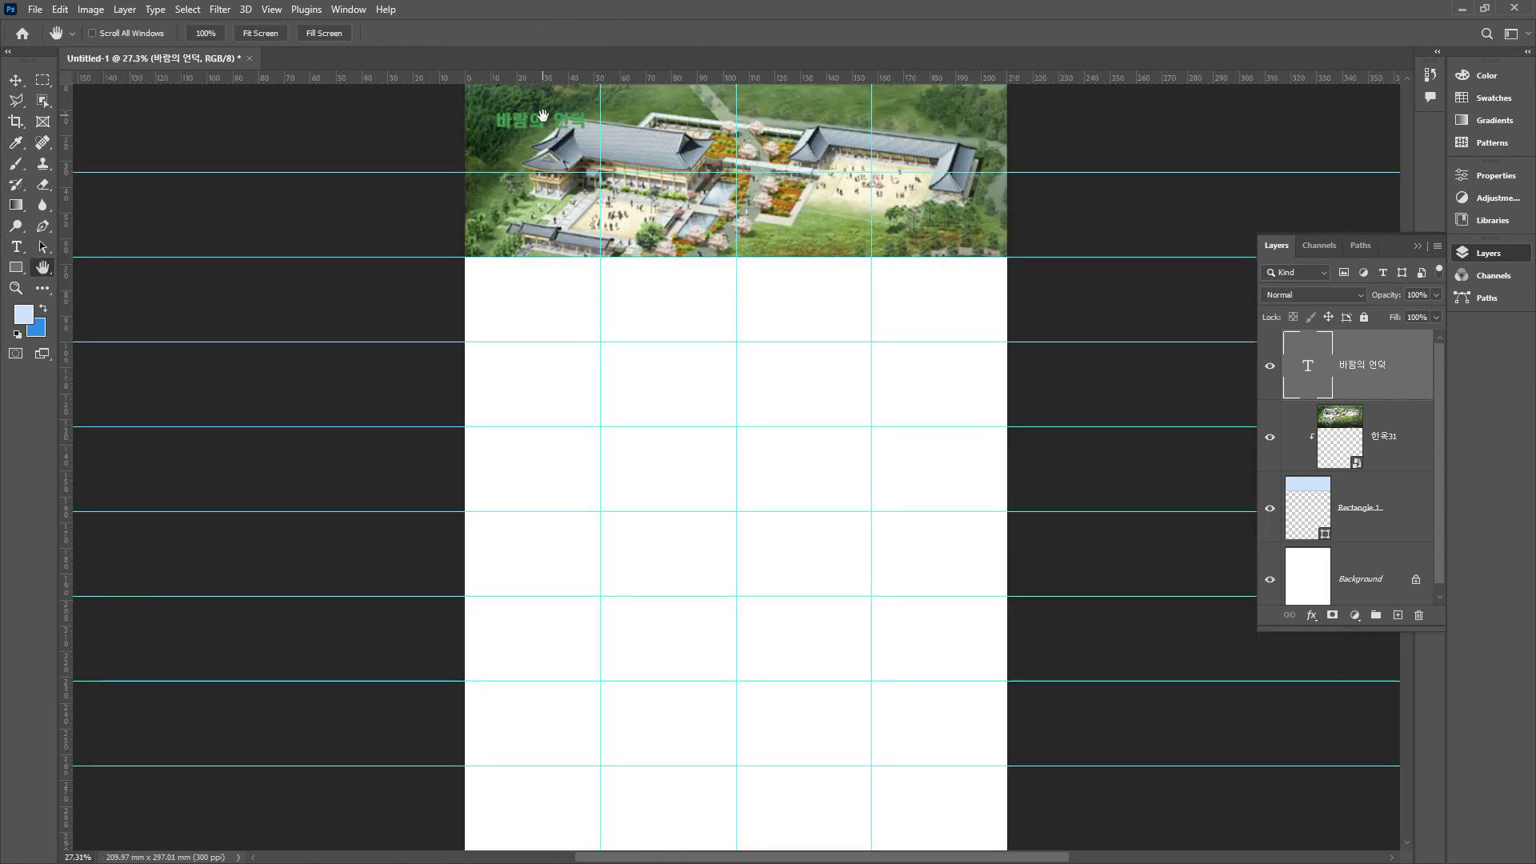
scroll(535, 113, up, 5)
scroll(522, 272, up, 1)
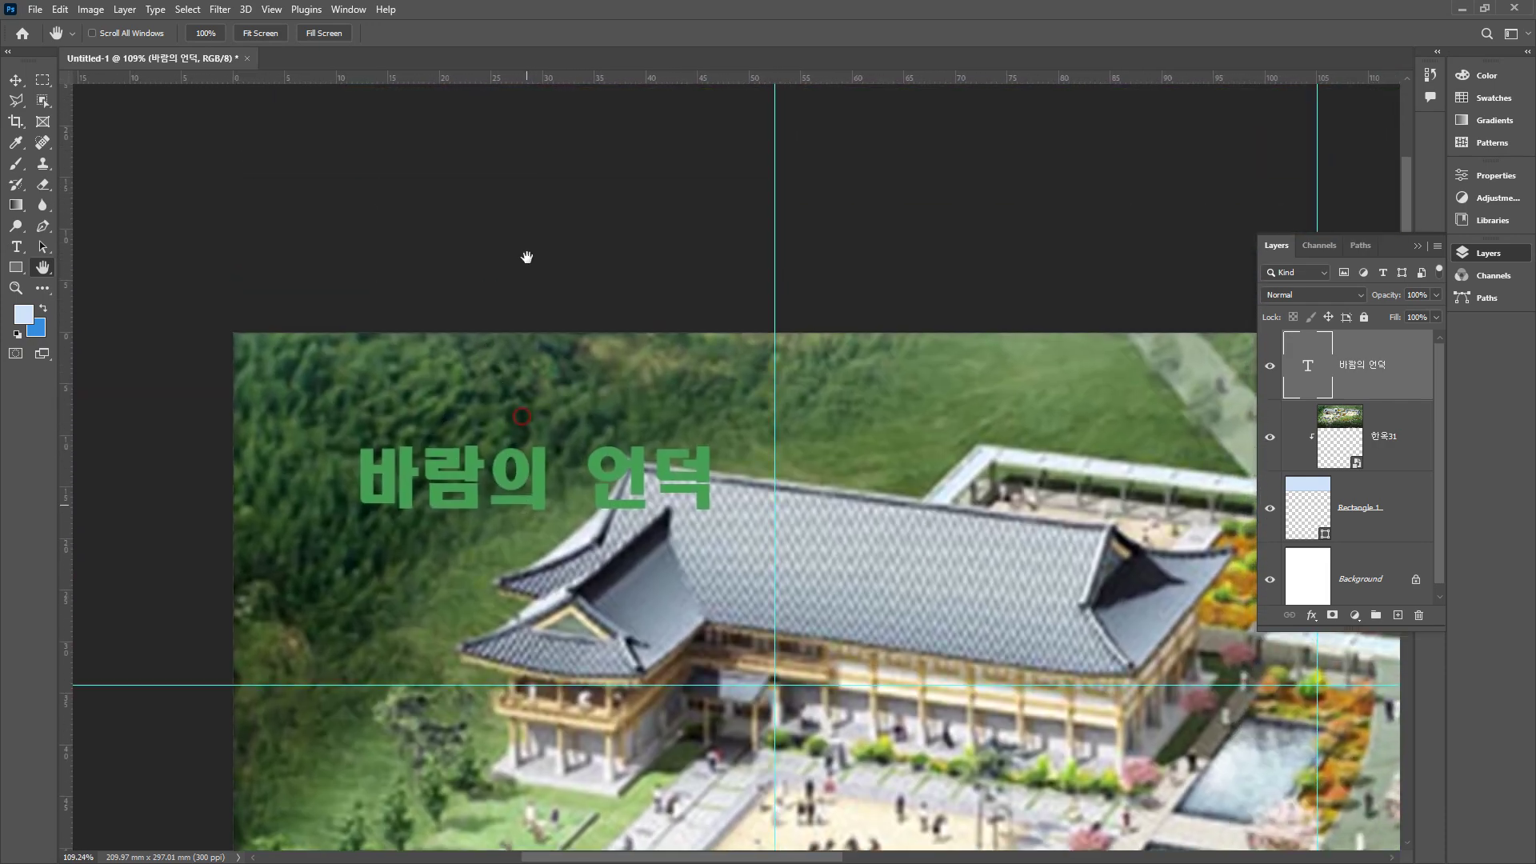
scroll(525, 267, down, 2)
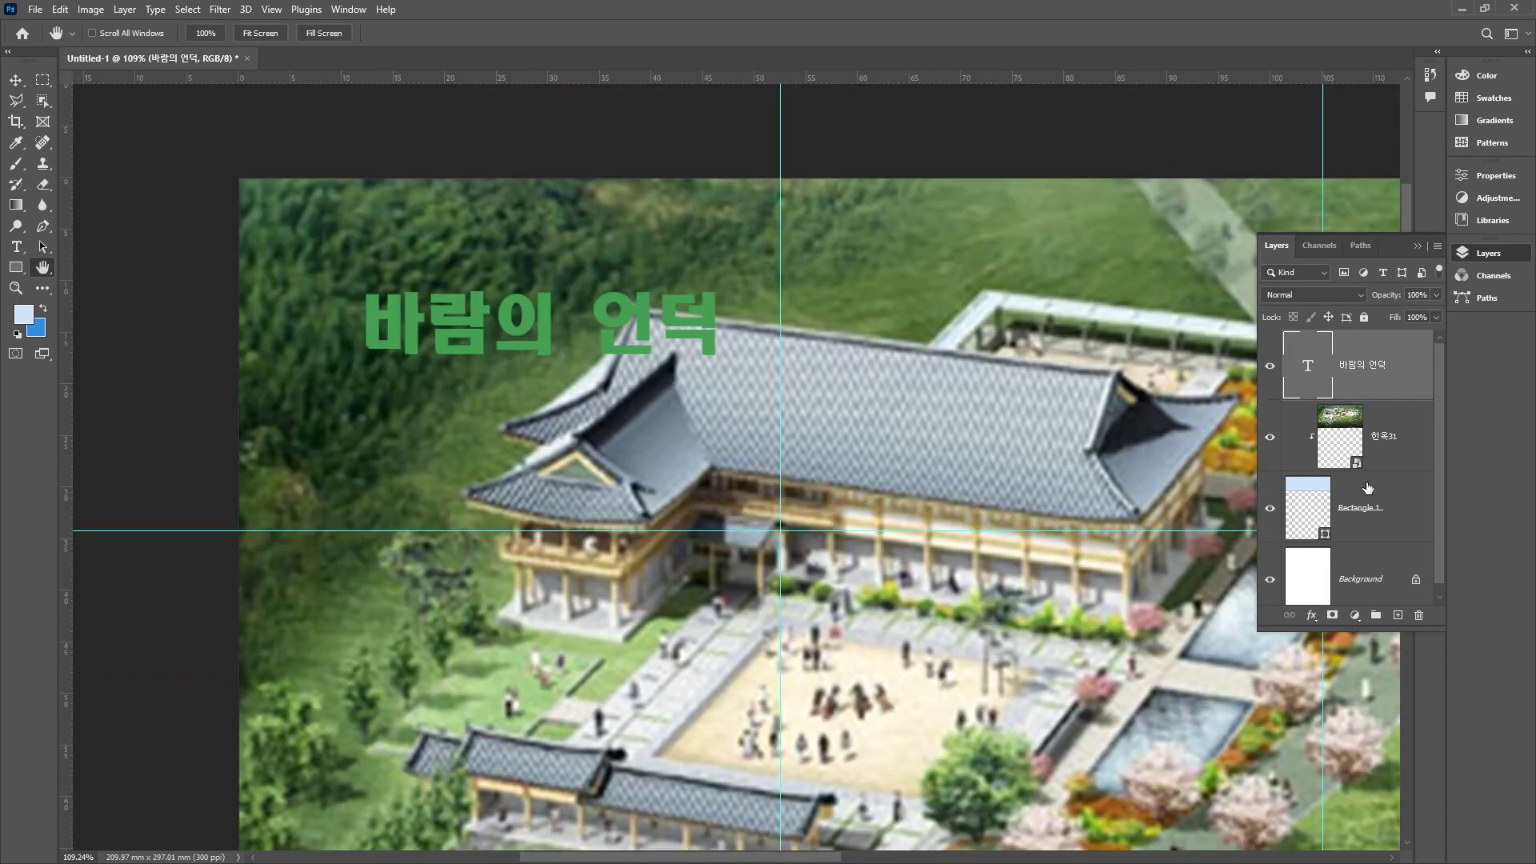
click(1313, 615)
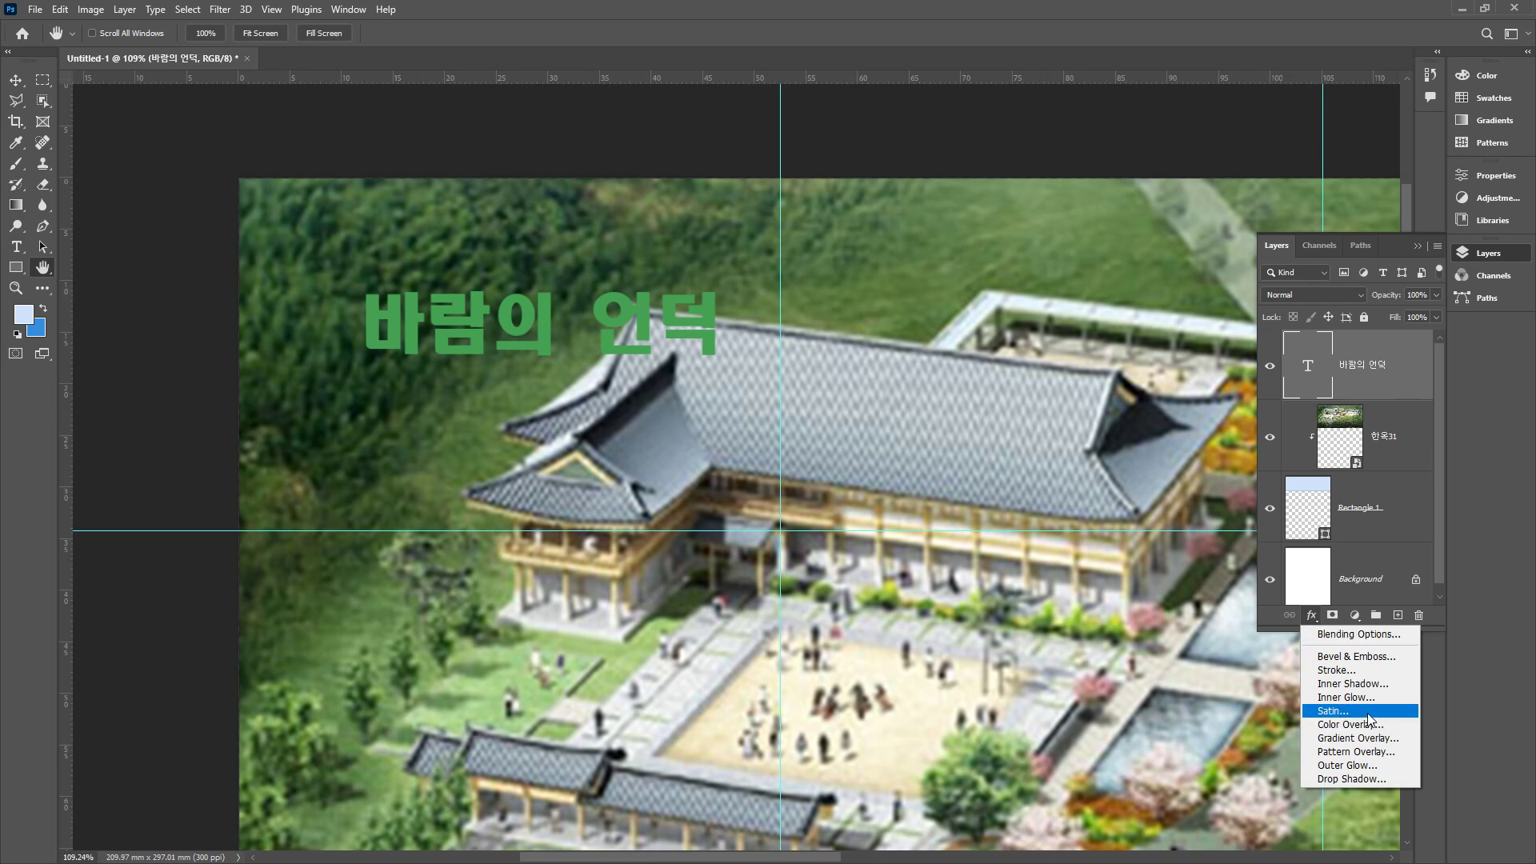
click(1284, 656)
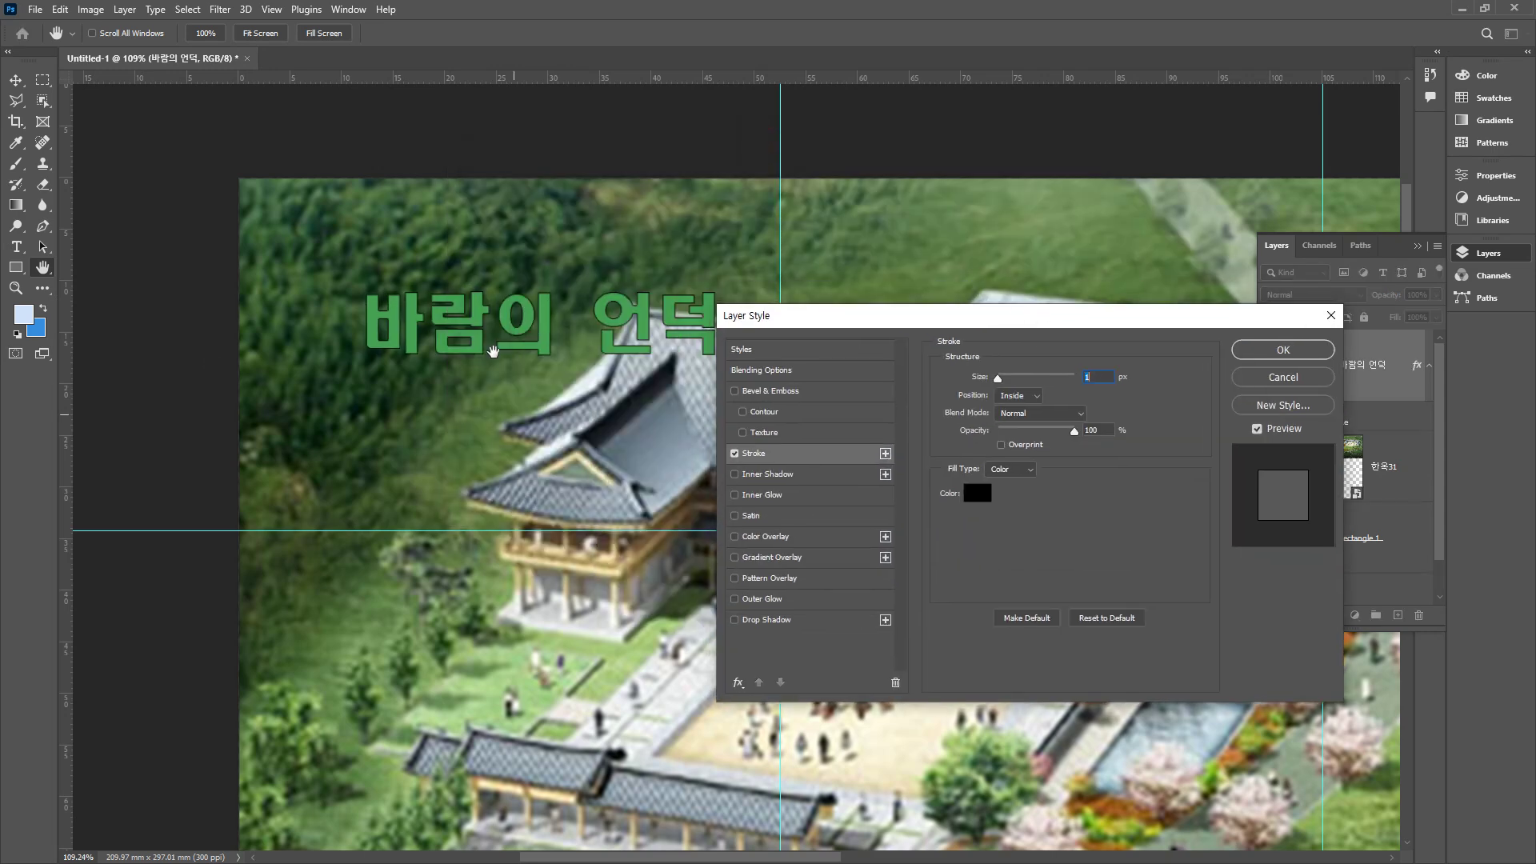
click(973, 499)
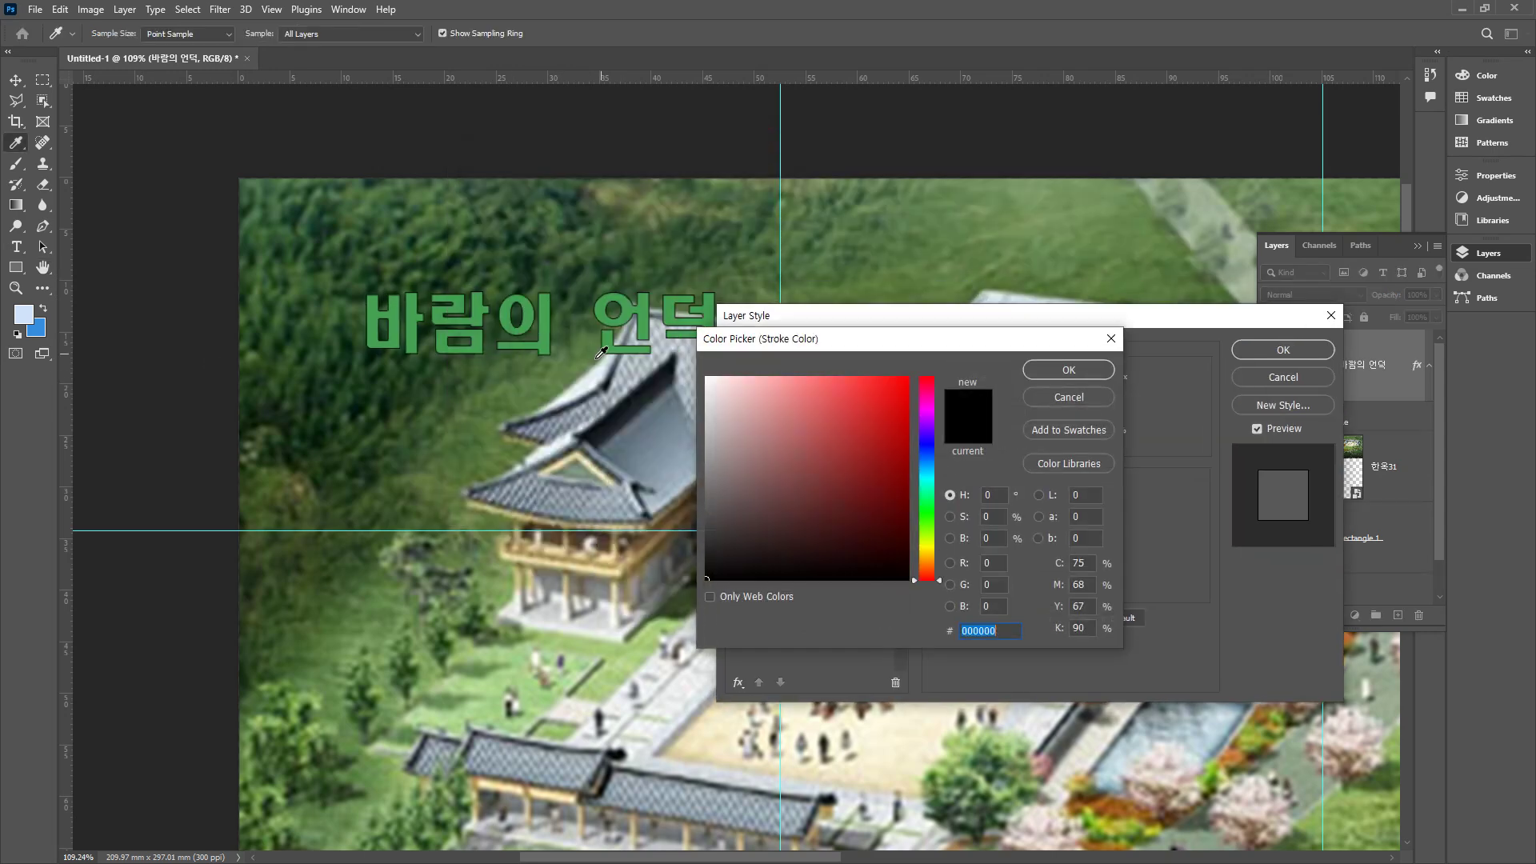
drag(728, 425, 704, 375)
click(1098, 370)
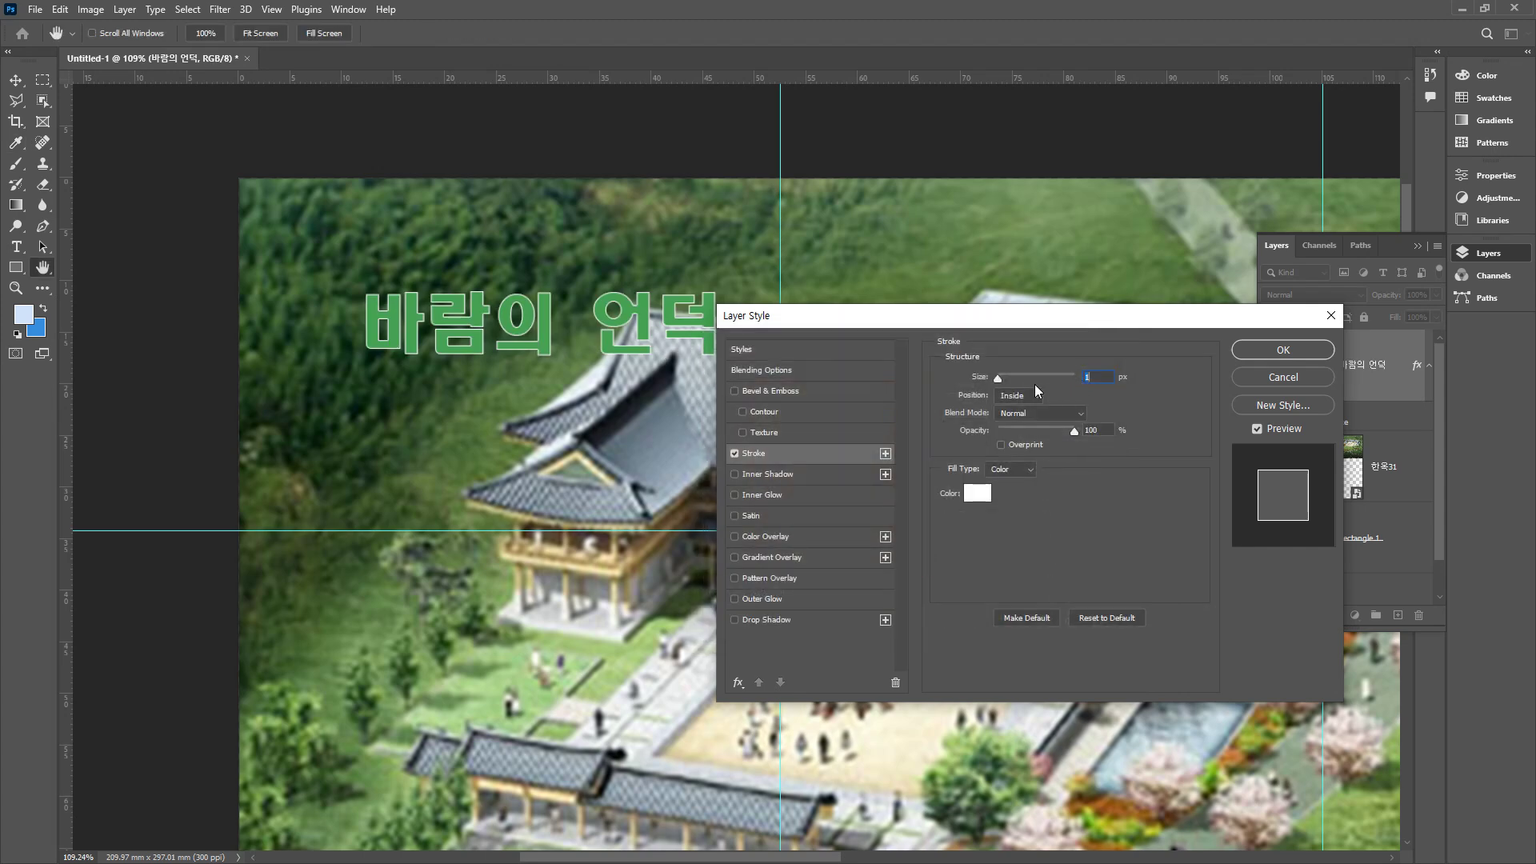
- Set the title stroke's position to Outside and its size to 13 px, and apply the layer style
drag(998, 380, 1005, 379)
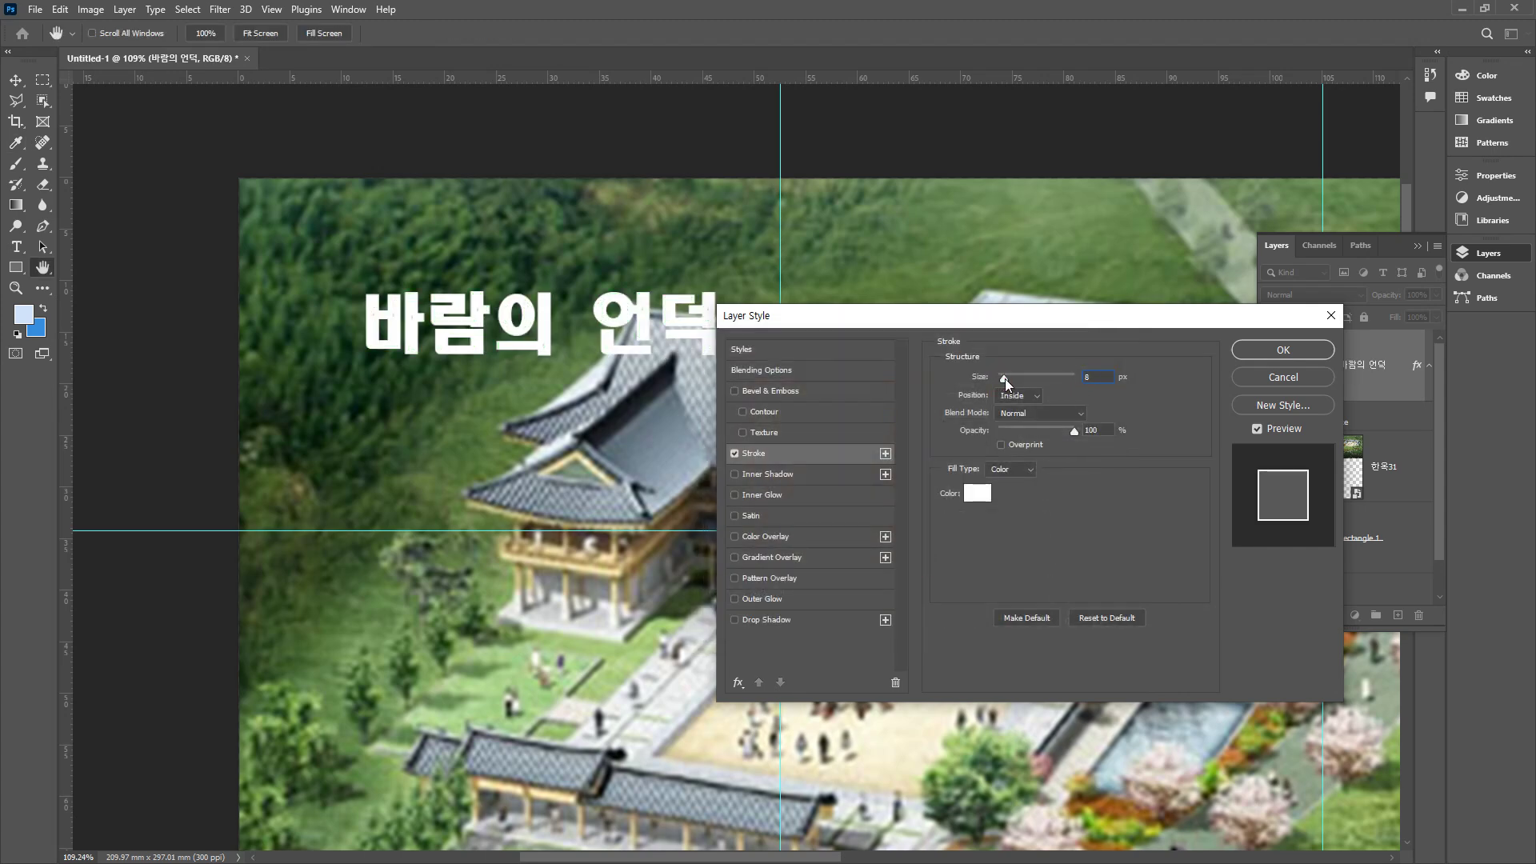
click(1034, 399)
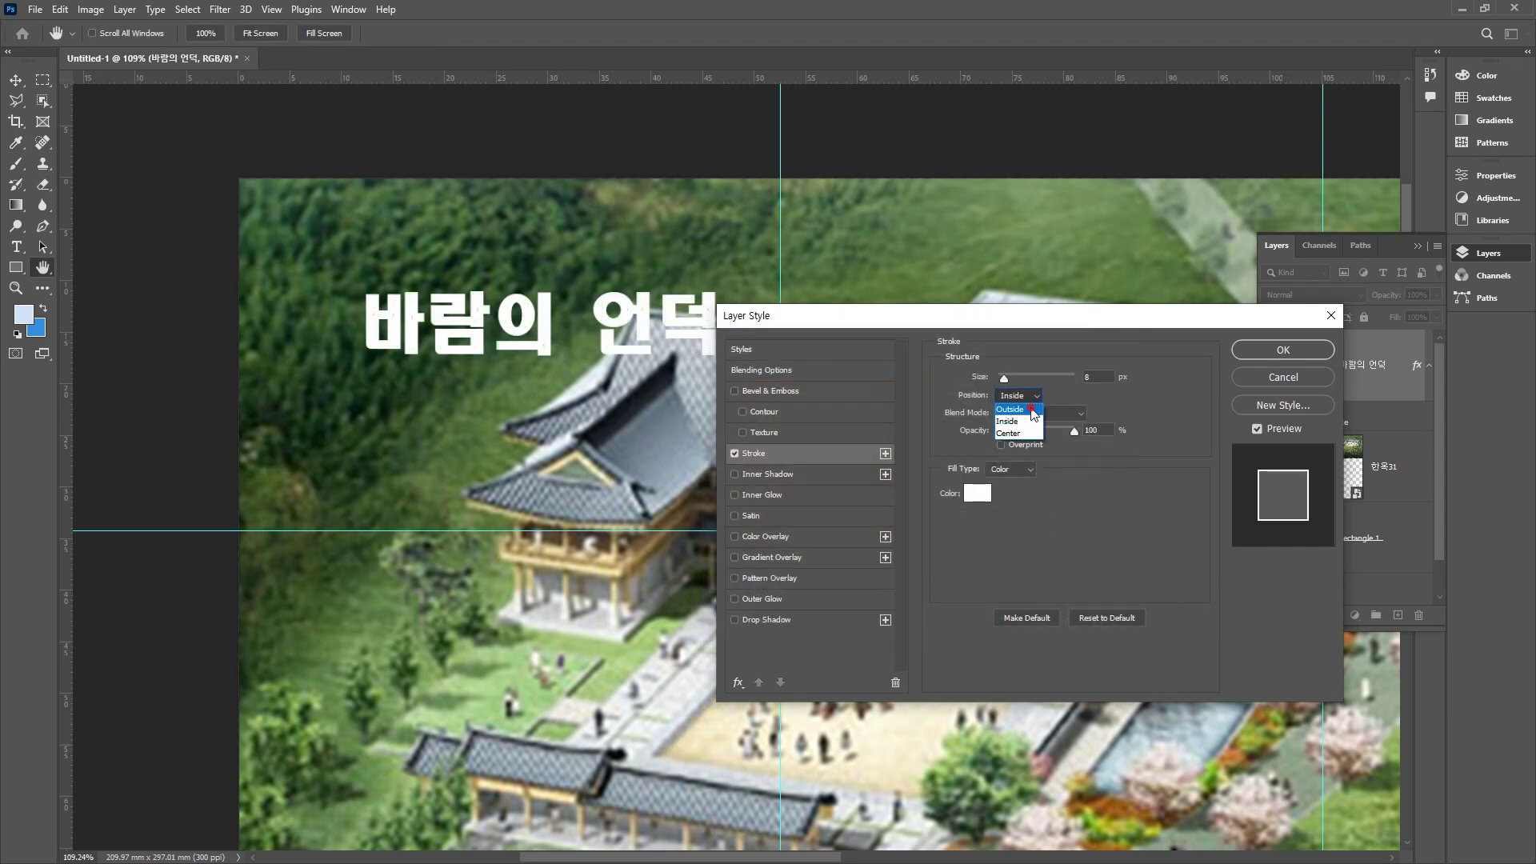
click(995, 381)
drag(1004, 378, 1007, 378)
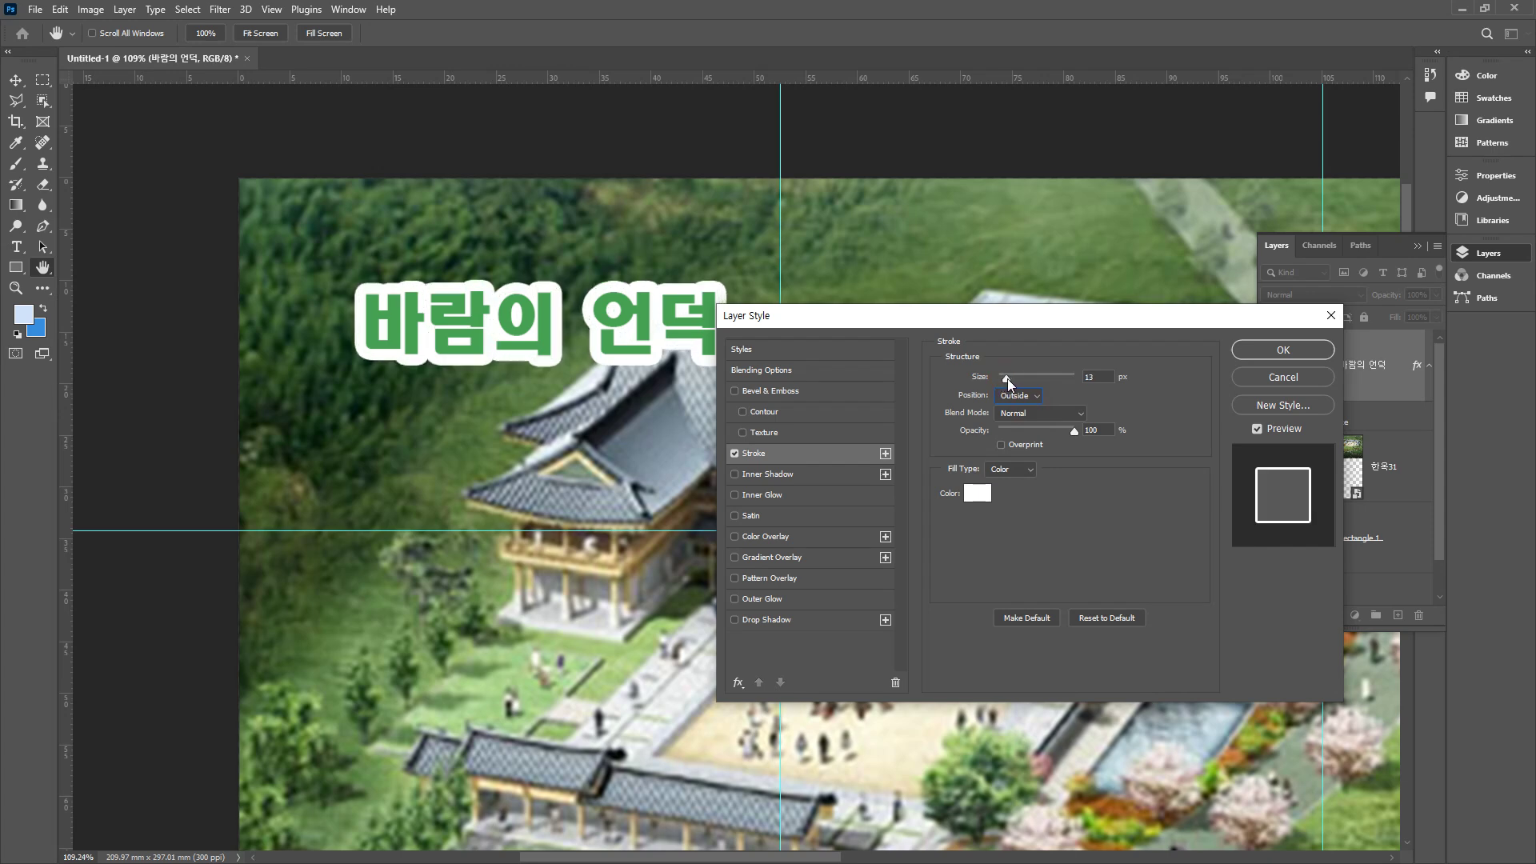
click(1283, 350)
- Move the "바람의 언덕" title slightly down and to the right over the aerial view
click(18, 81)
drag(493, 359, 519, 397)
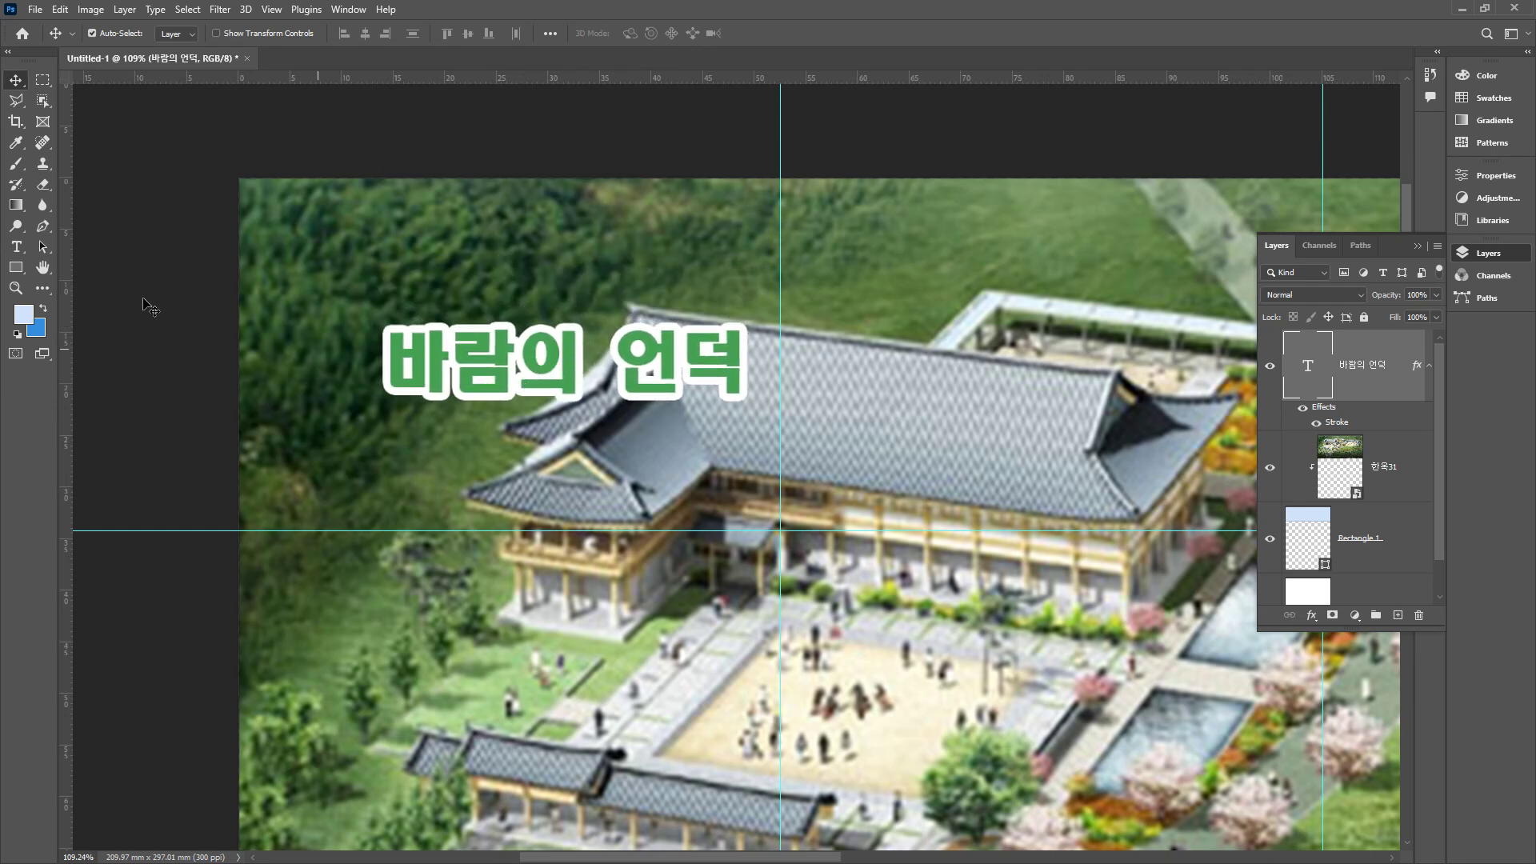
click(35, 271)
double_click(35, 271)
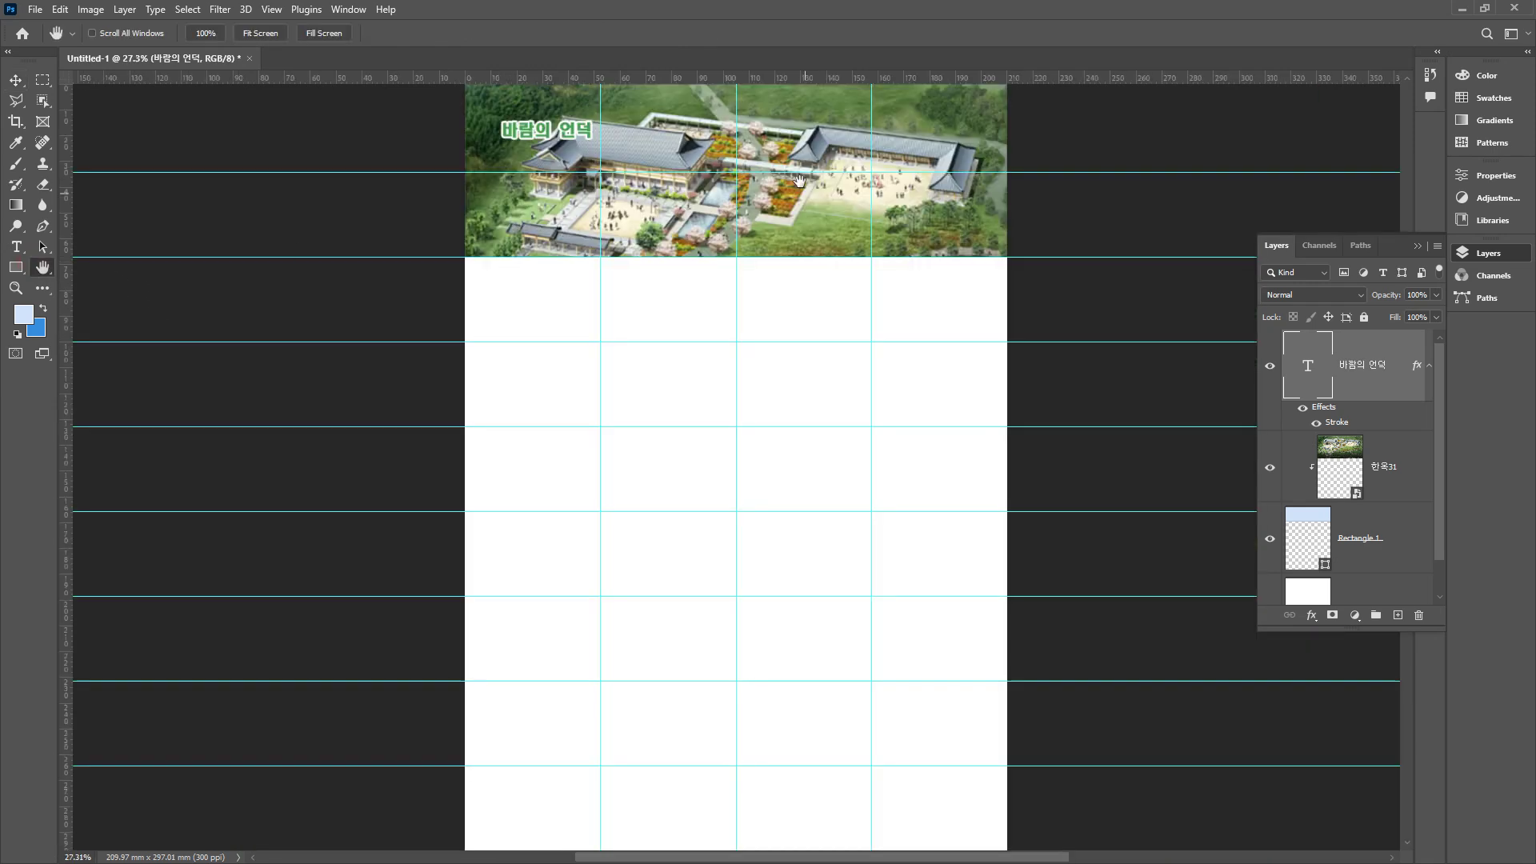
- Place the 한옥57 image on the page below the aerial view
key(v)
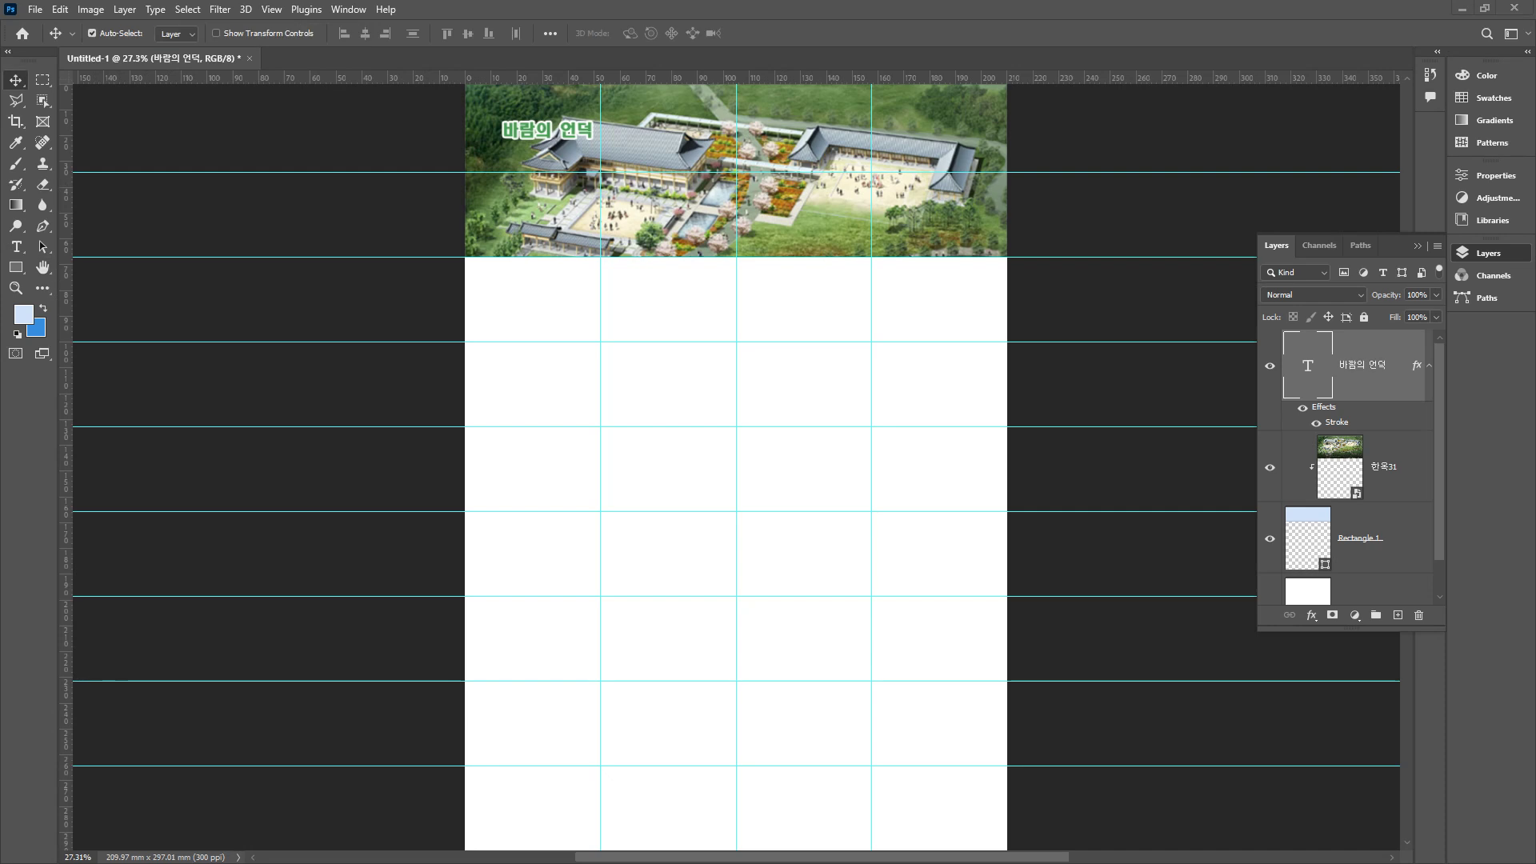
drag(374, 502, 634, 491)
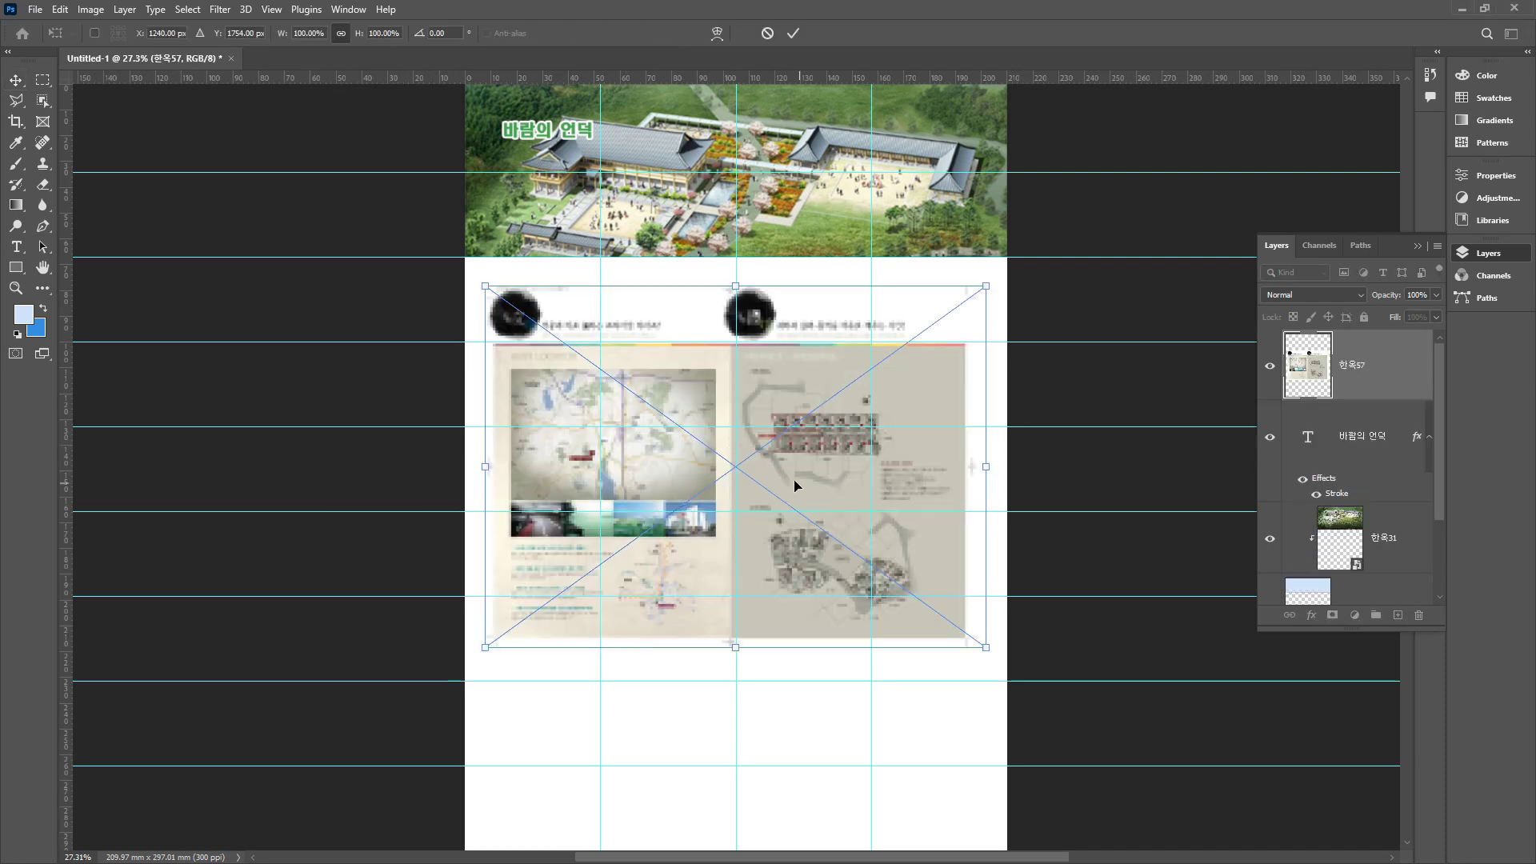
key(Return)
- Examine the location map, the photos beneath it and the route diagram in the placed 한옥57 image
scroll(649, 446, up, 5)
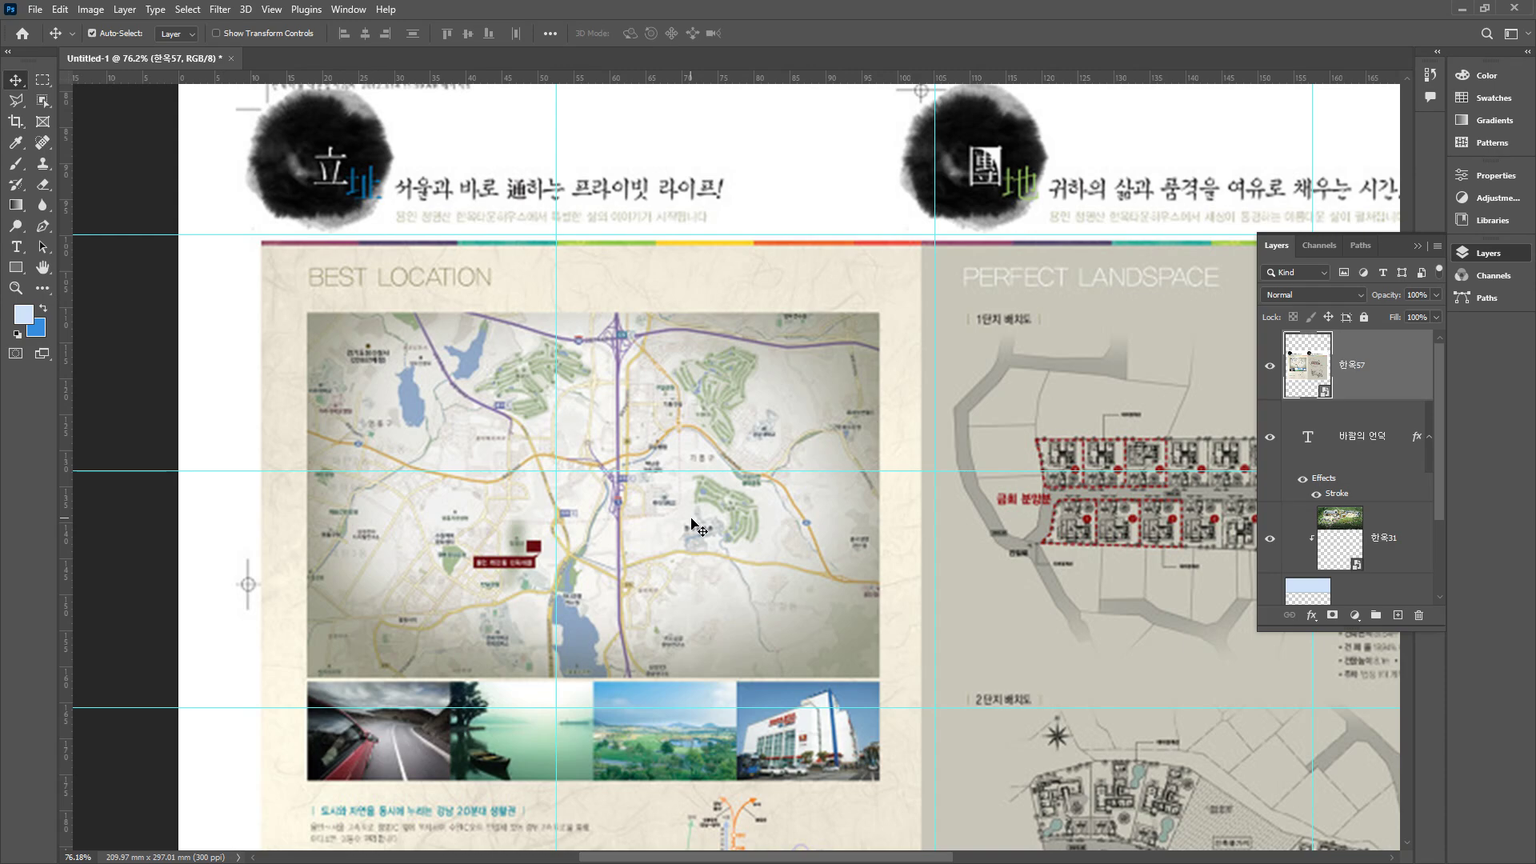
key(ctrl)
scroll(694, 581, down, 4)
scroll(560, 360, up, 1)
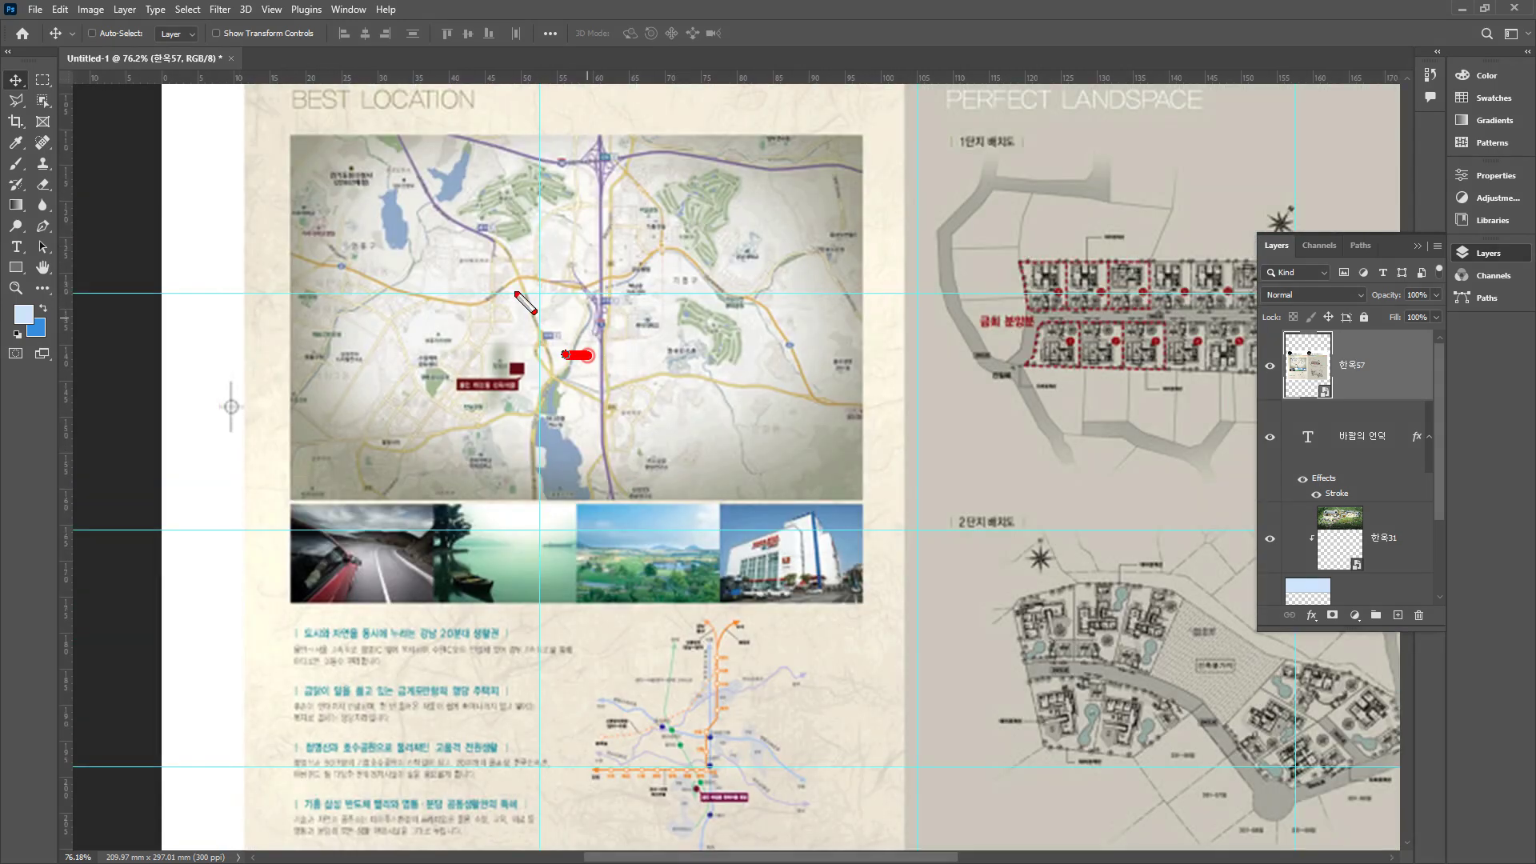
drag(590, 354, 623, 356)
mouse_move(696, 768)
mouse_down()
mouse_move(641, 712)
mouse_move(738, 737)
mouse_up()
drag(433, 581, 462, 562)
drag(563, 574, 464, 564)
key(Escape)
drag(613, 273, 606, 384)
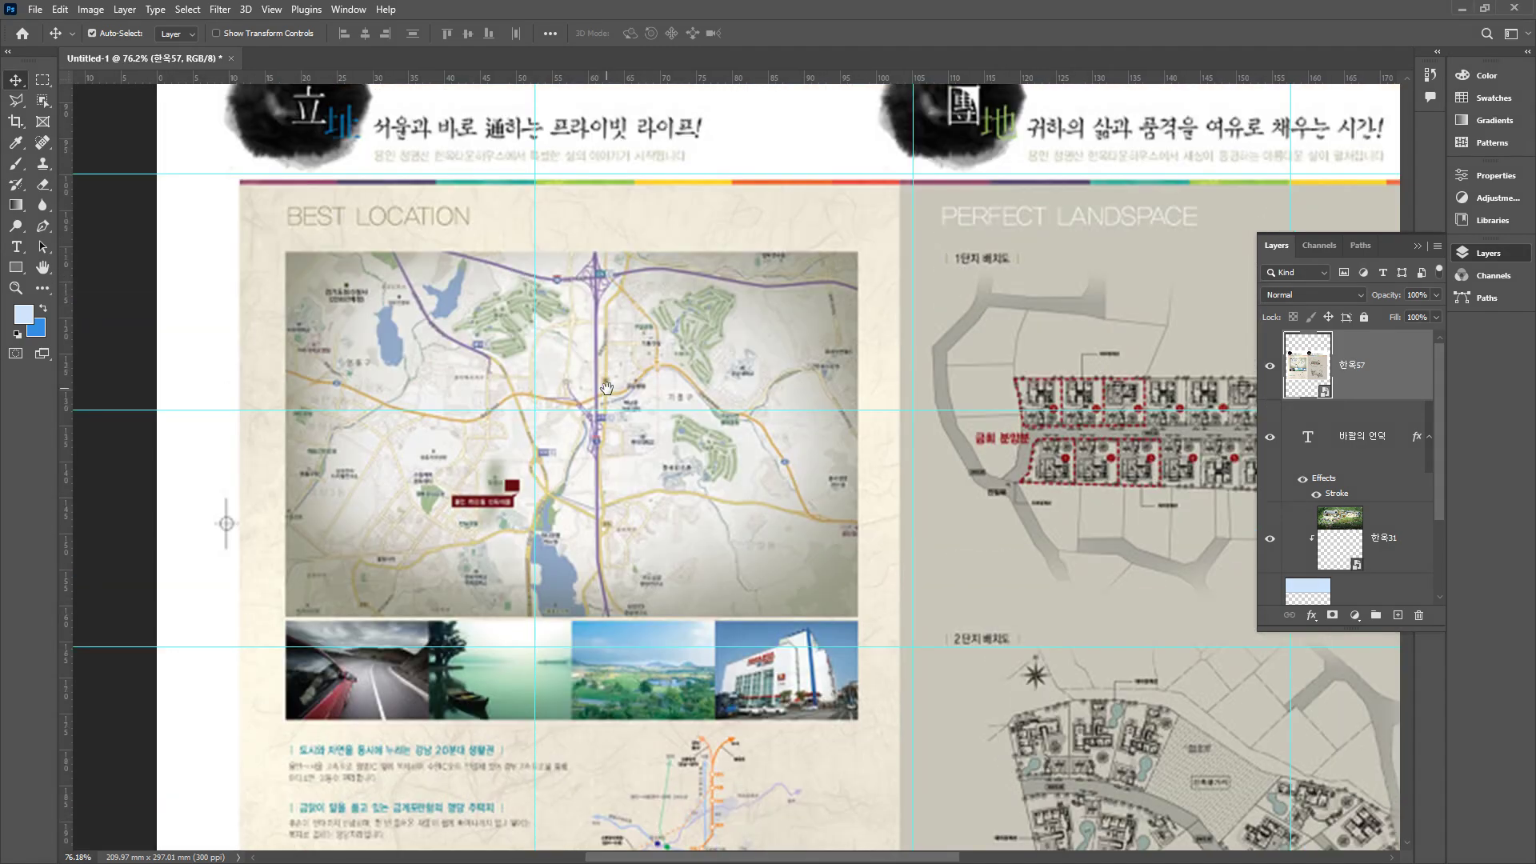
- Select the location map with a Normal-style rectangular marquee and mask the 한옥57 layer to that selection
click(42, 79)
drag(290, 256, 853, 648)
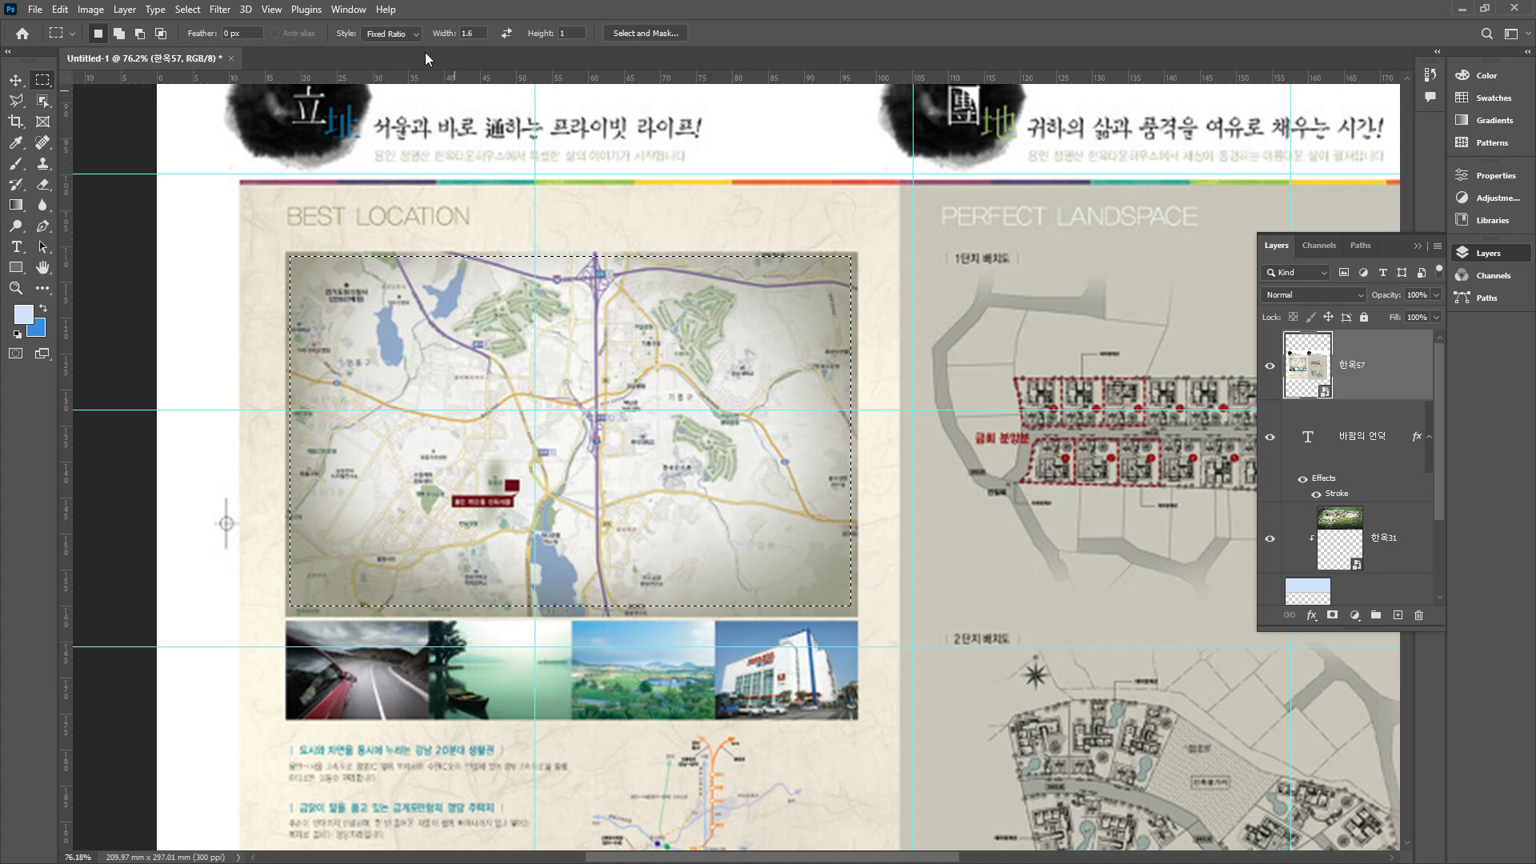
click(408, 34)
click(384, 47)
click(1333, 616)
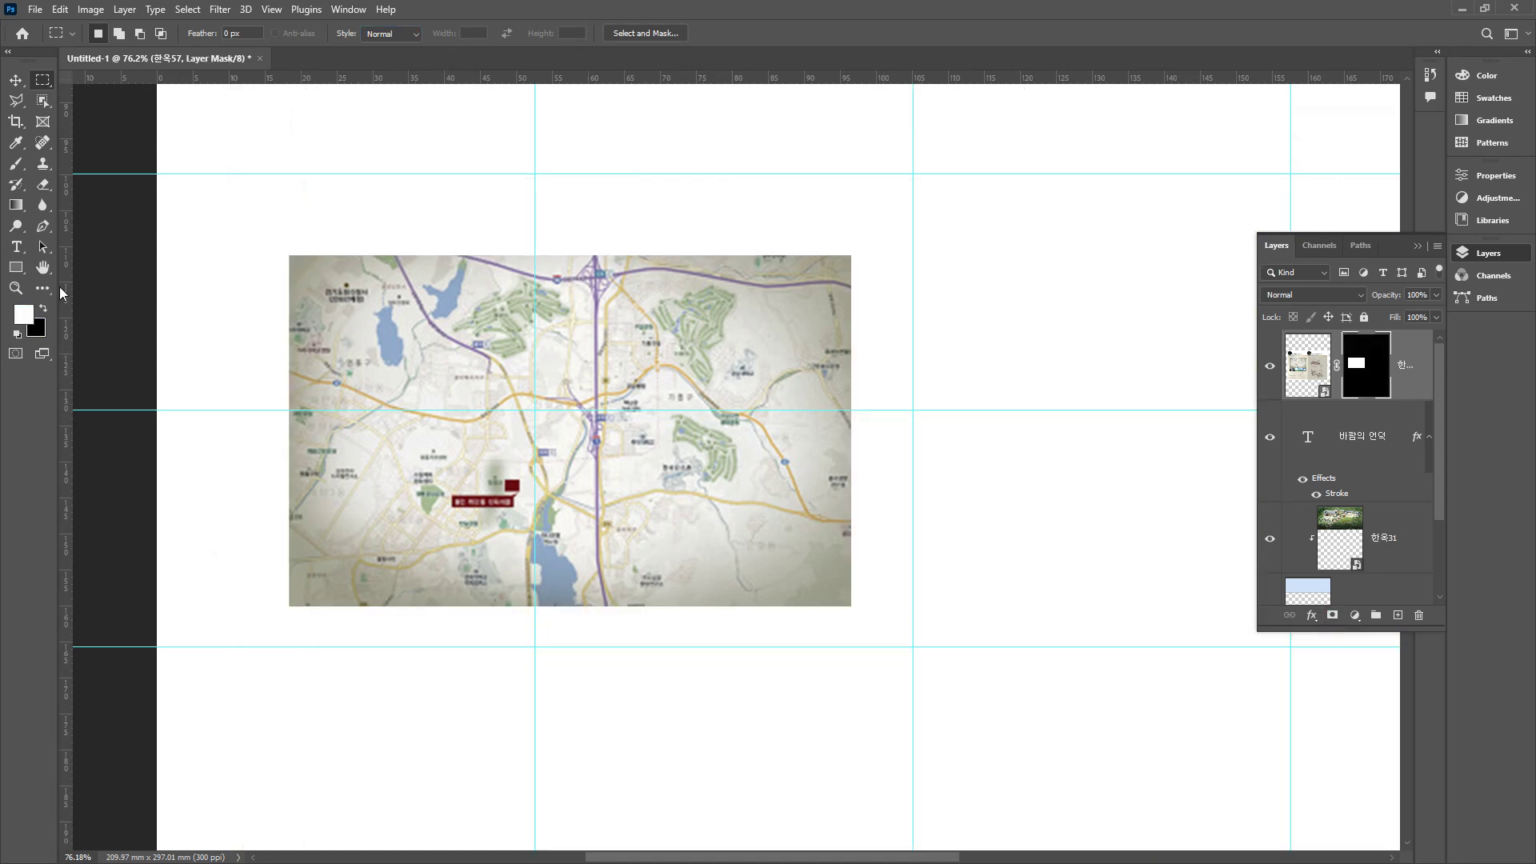
- Try scaling the 한옥57 image to about 62% with its layer mask unlinked, and restore the original size and link
double_click(43, 267)
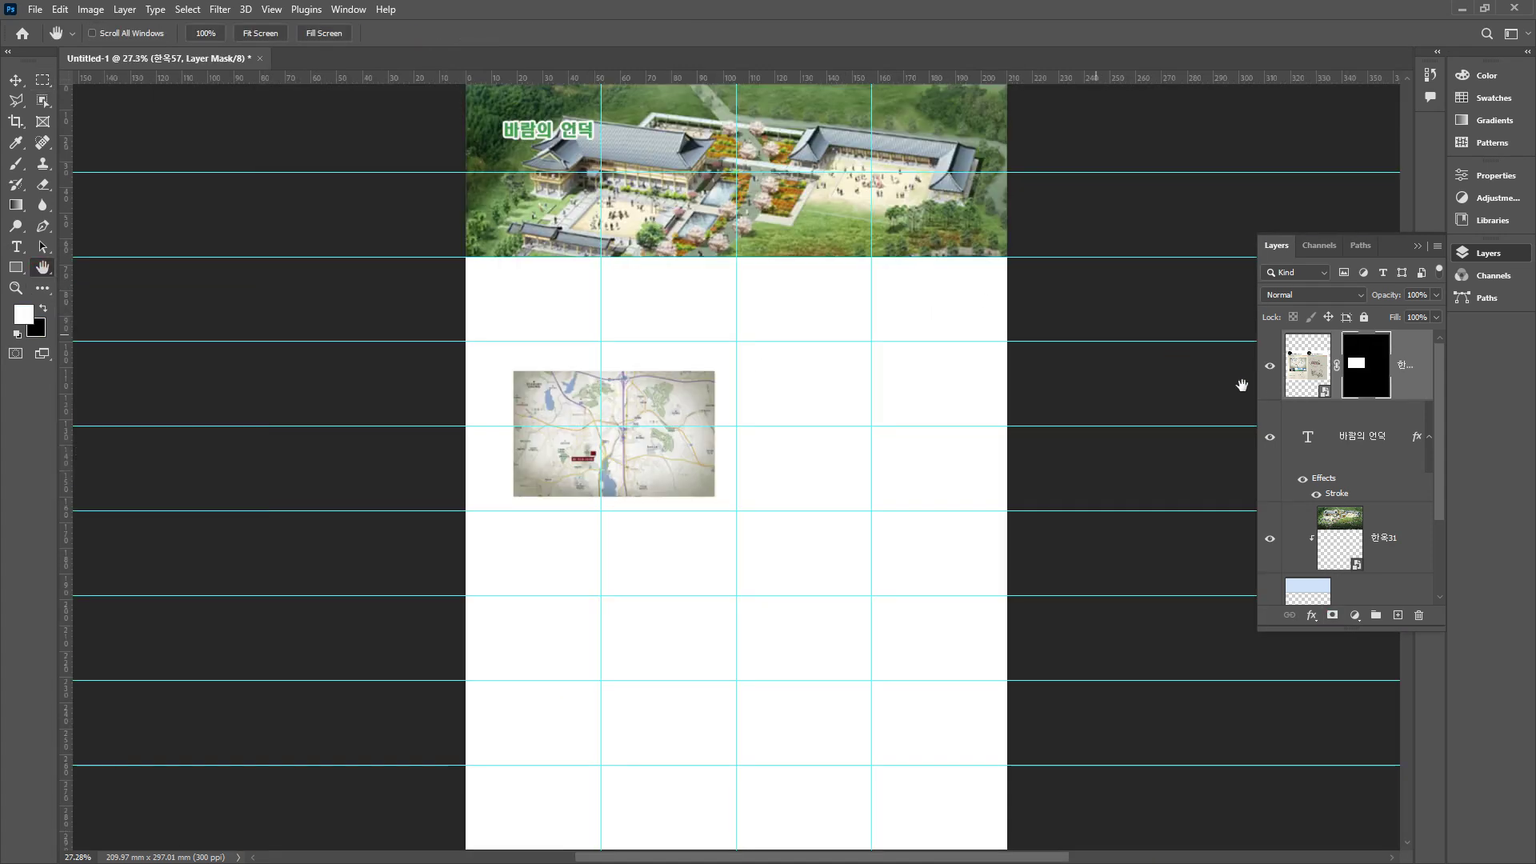
click(1316, 373)
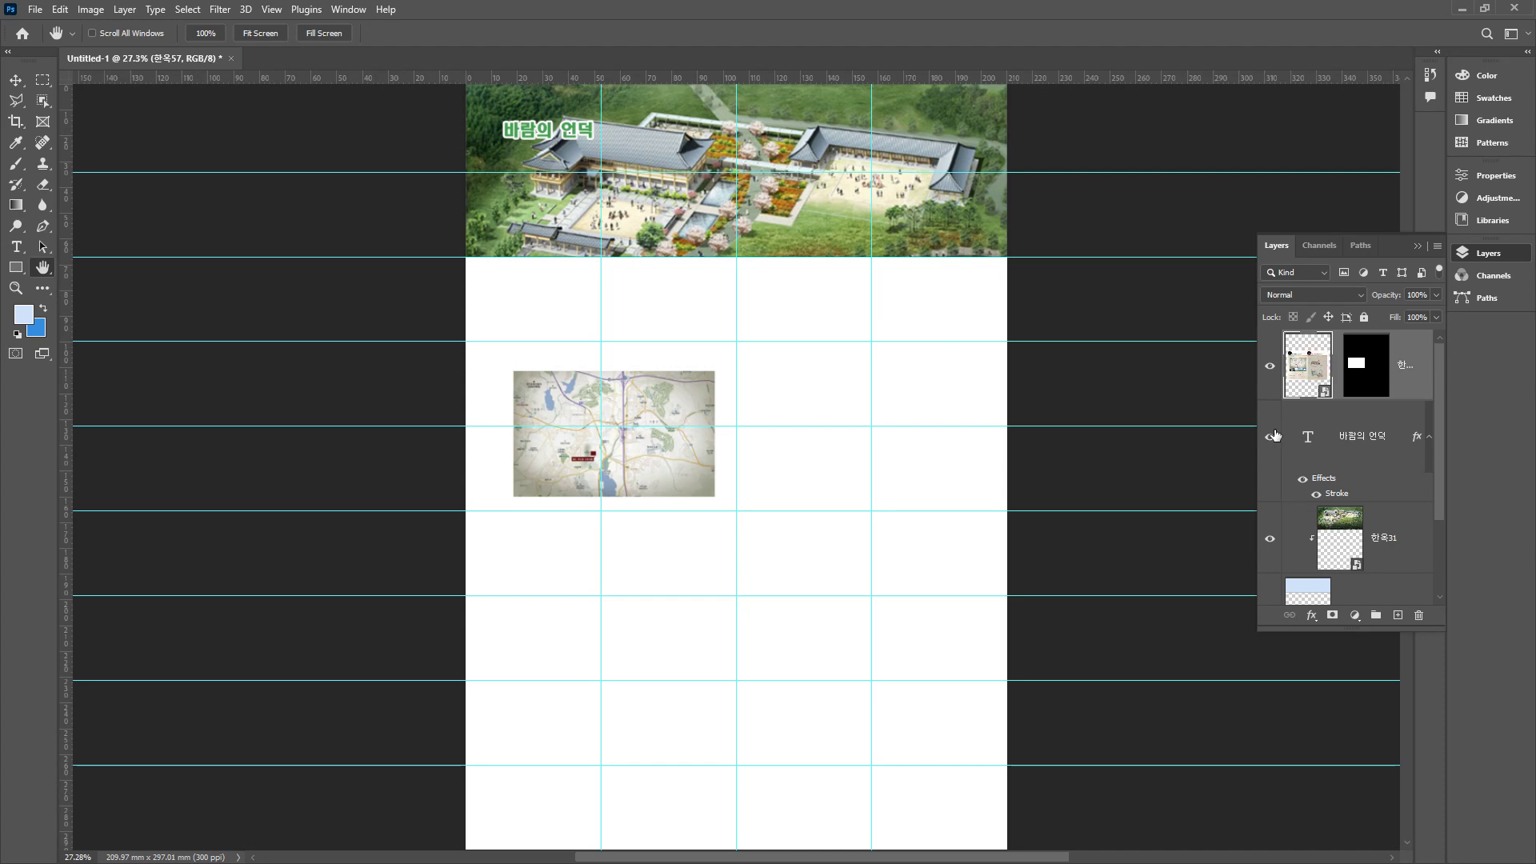
key(ctrl+t)
drag(485, 651, 702, 554)
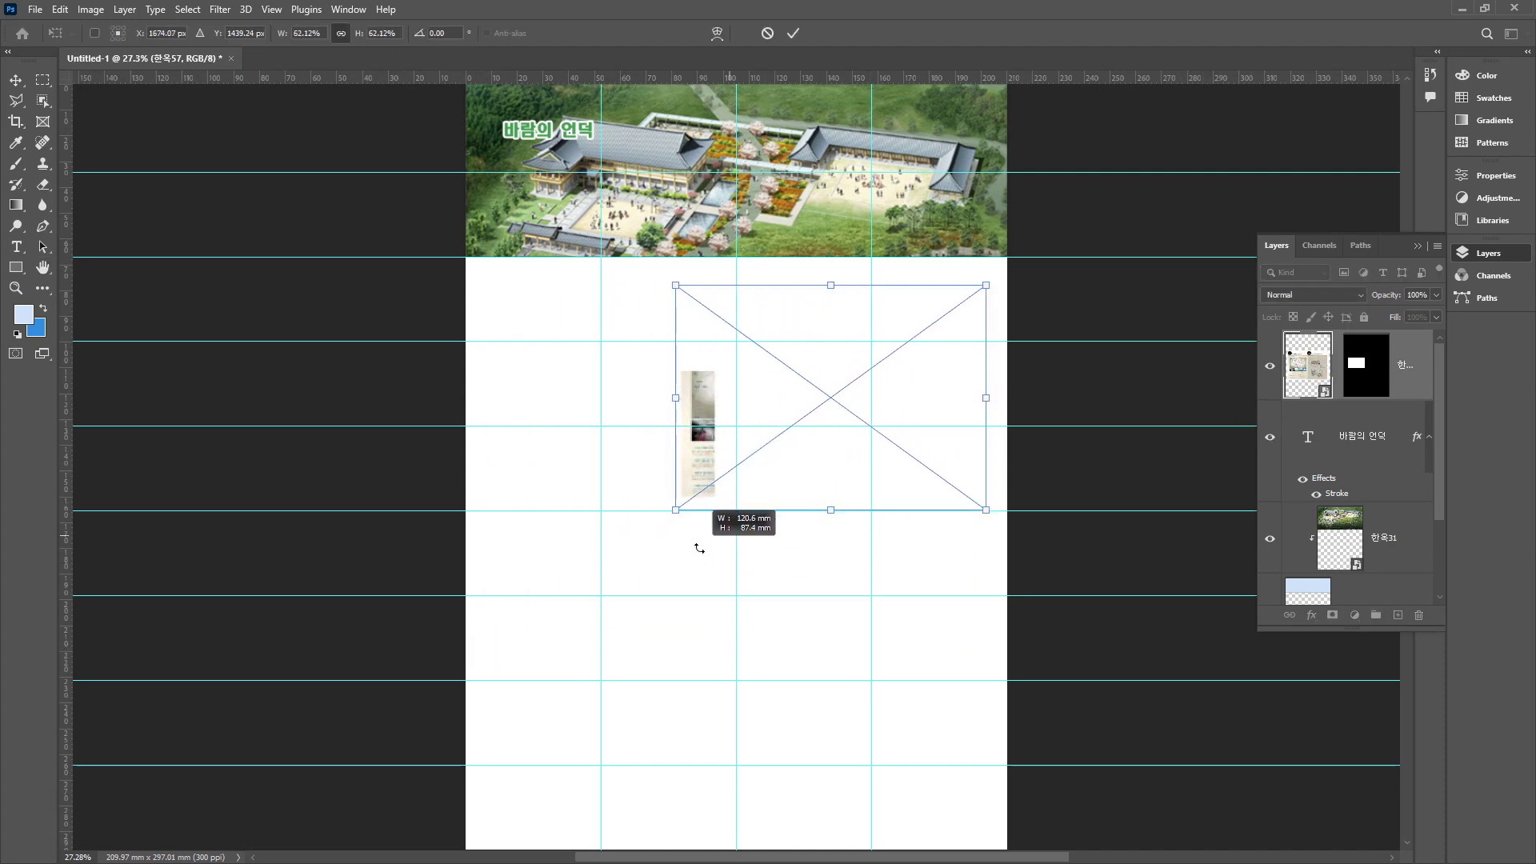
key(Return)
key(h)
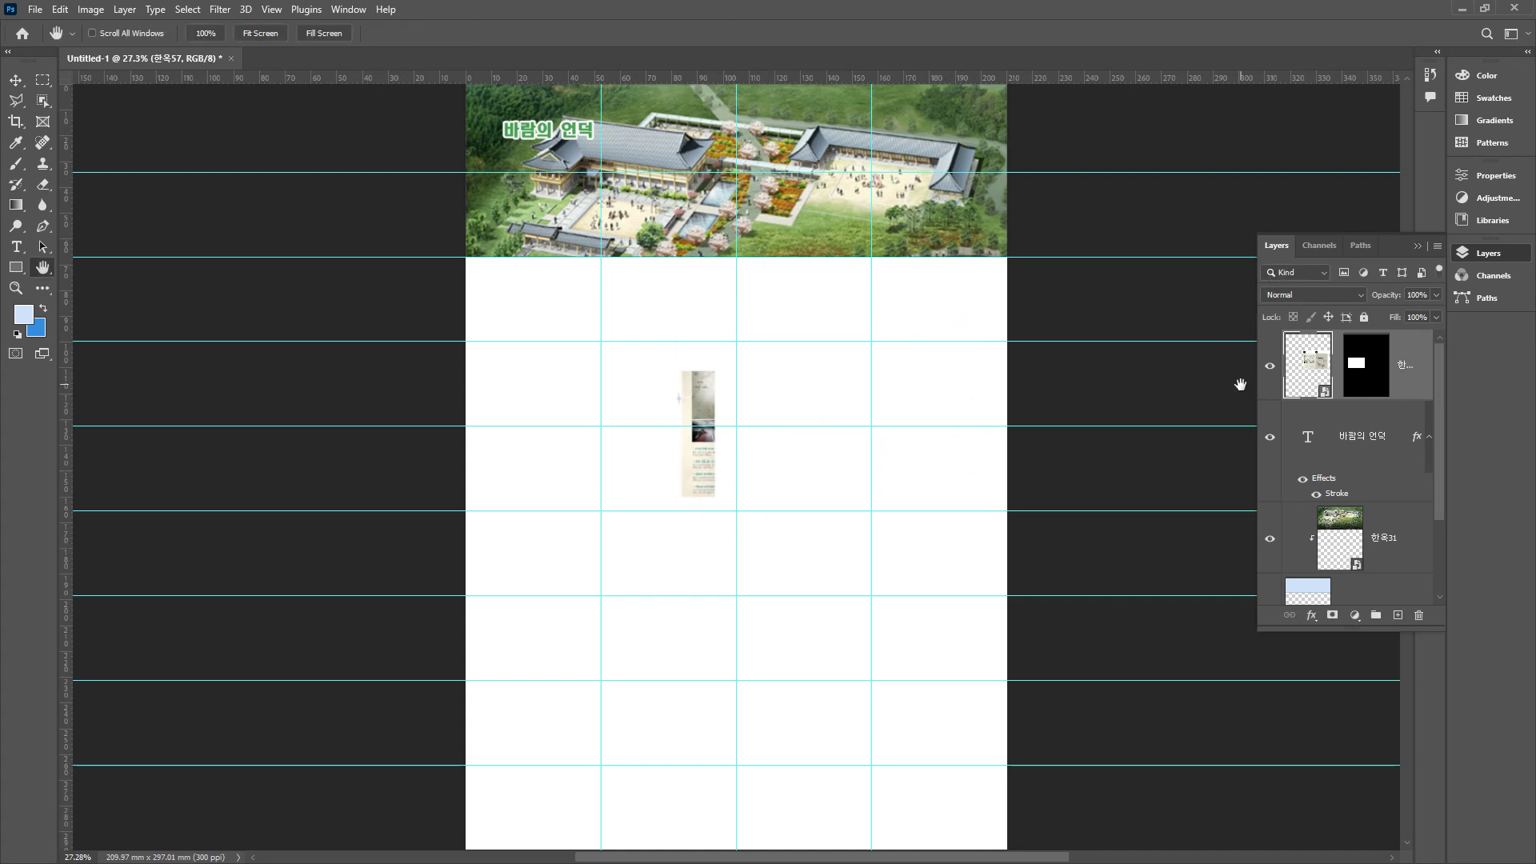
click(1337, 368)
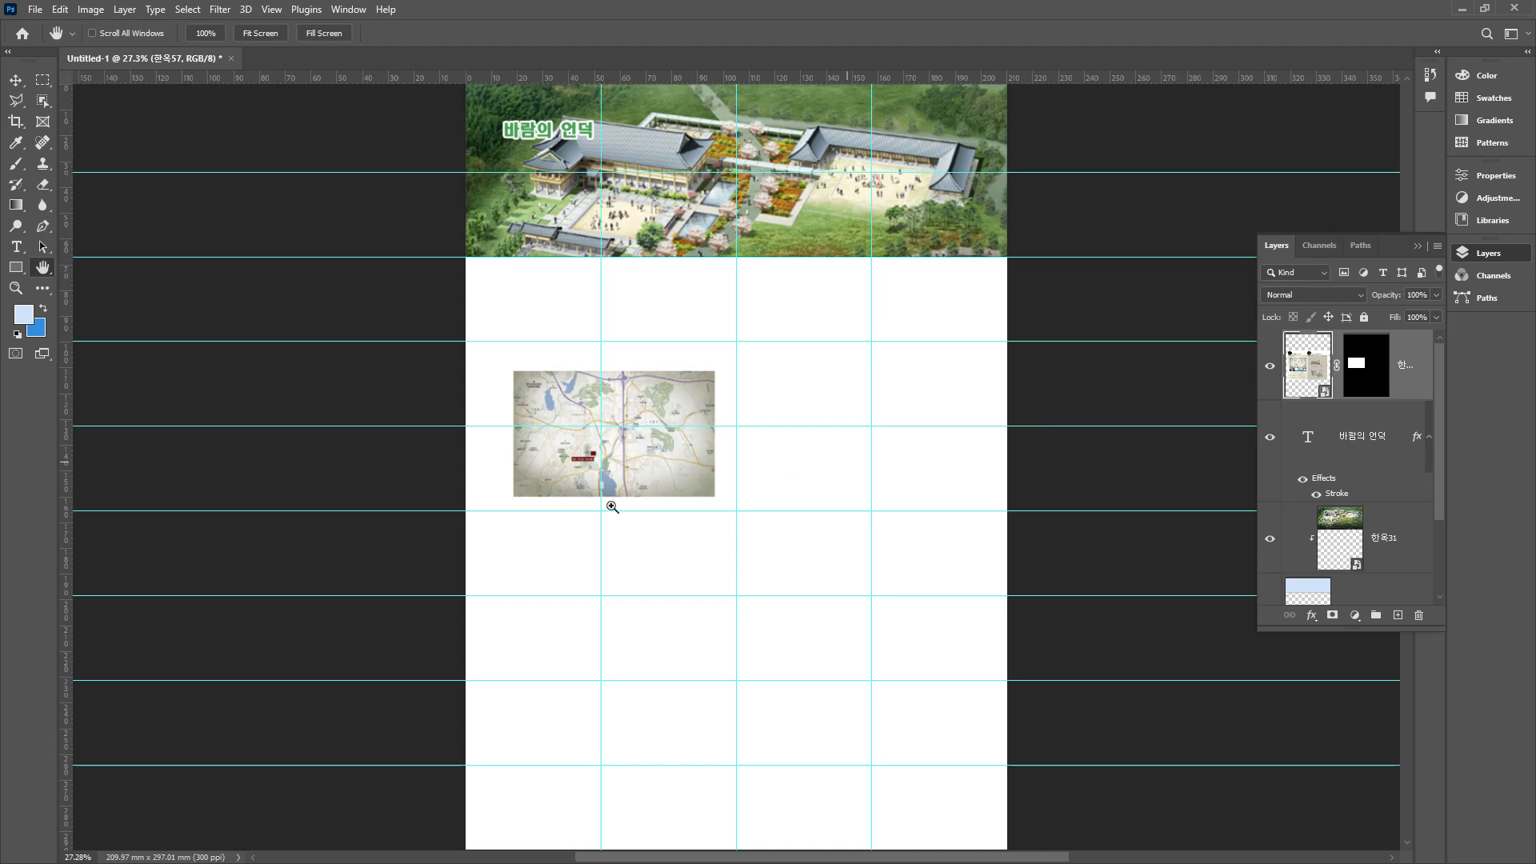
- Scale the masked location map to about 64.5% and fit it into the rightmost grid cell just below the aerial view
key(ctrl+t)
drag(484, 647, 822, 441)
drag(877, 337, 944, 316)
drag(1053, 262, 1140, 203)
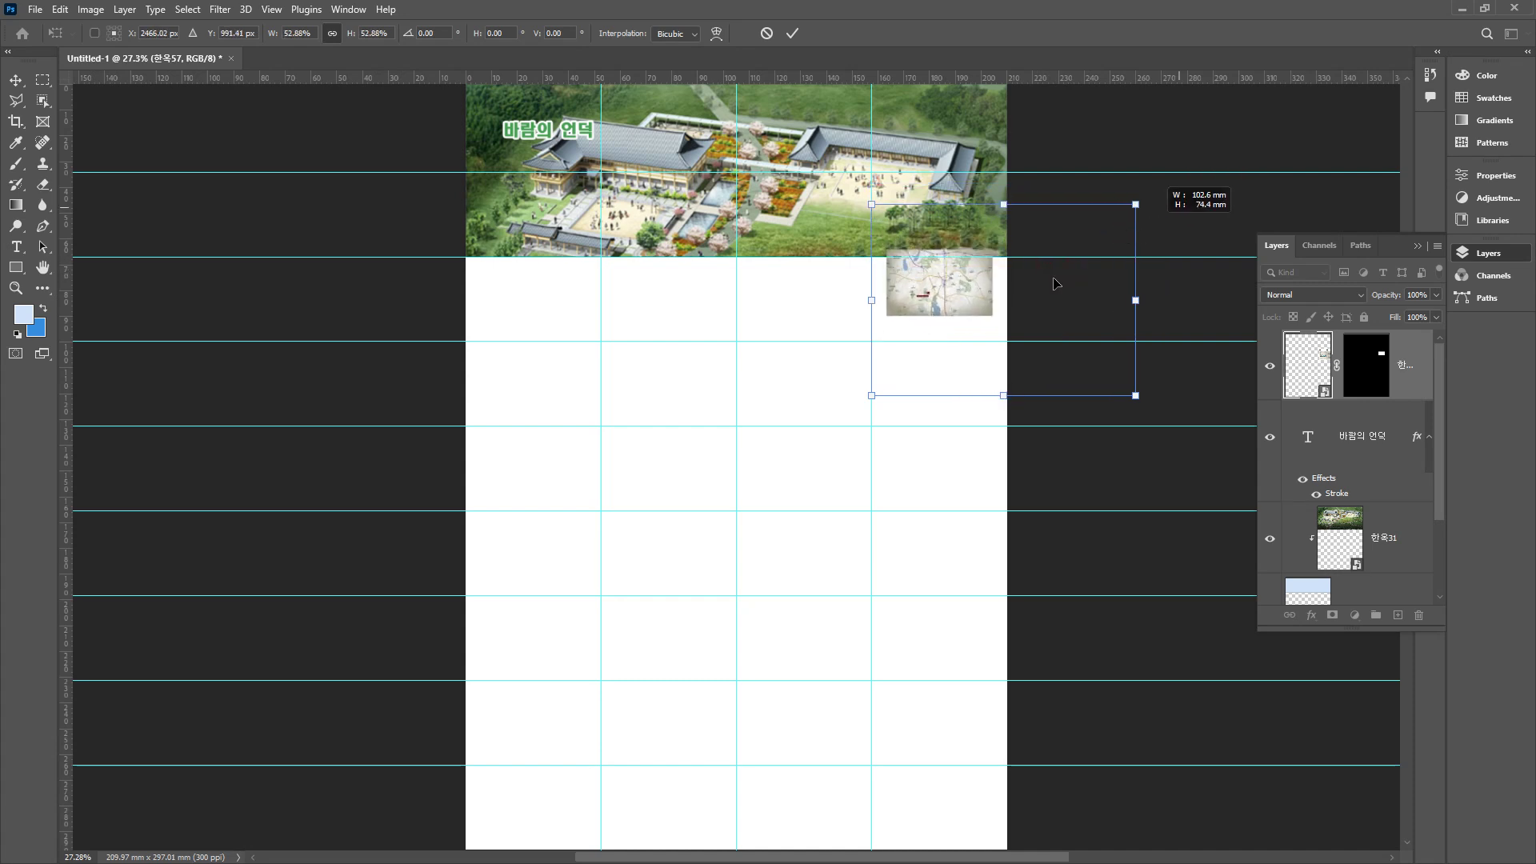
drag(945, 293, 963, 302)
drag(886, 403, 854, 426)
drag(1153, 214, 1176, 193)
drag(957, 279, 959, 289)
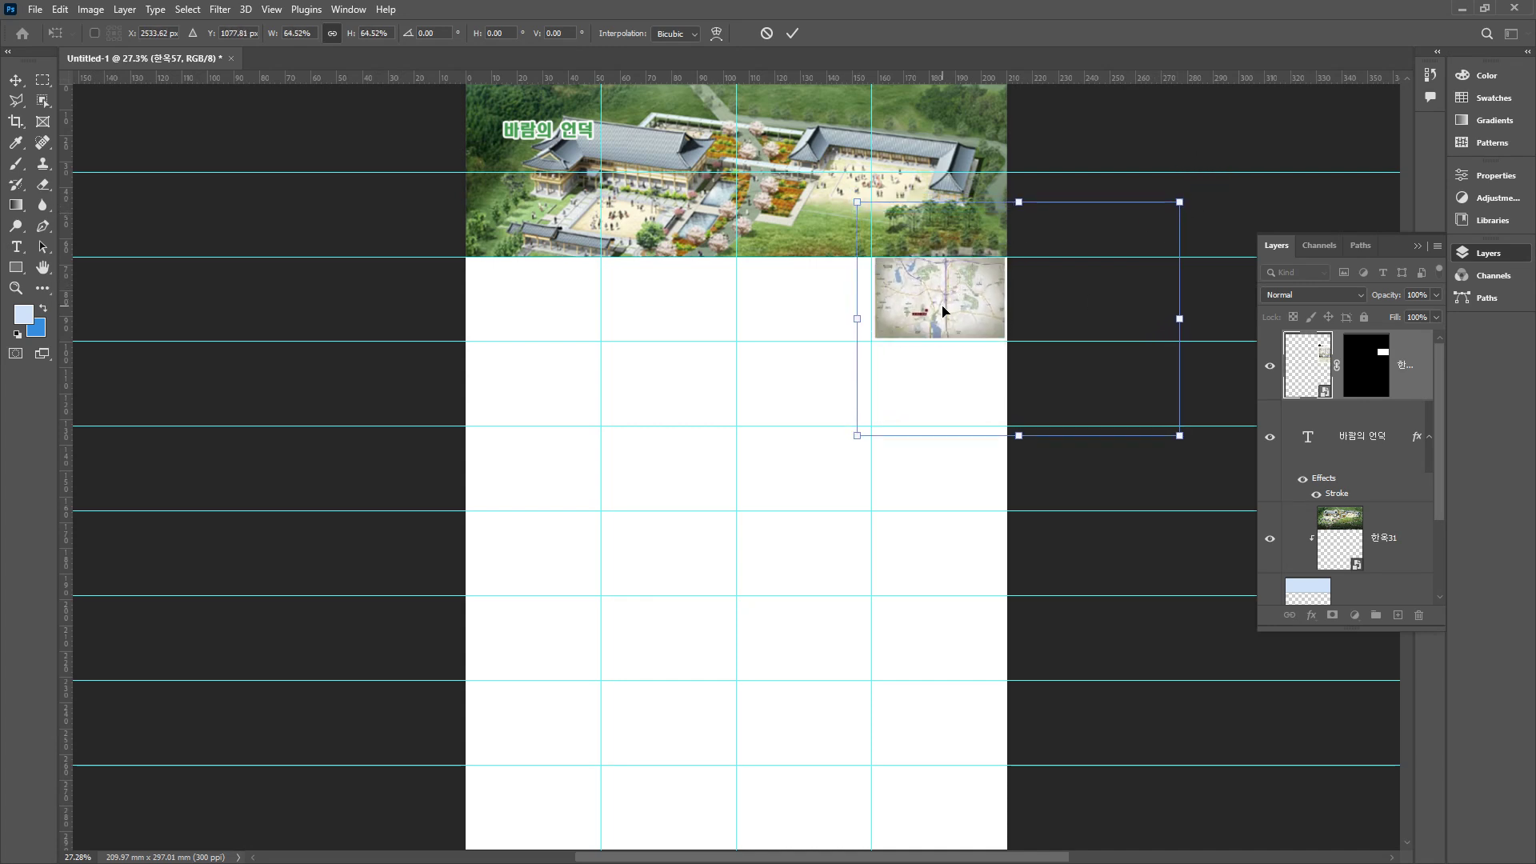
key(Return)
- Delete the masked 한옥57 map layer
drag(983, 264, 1048, 383)
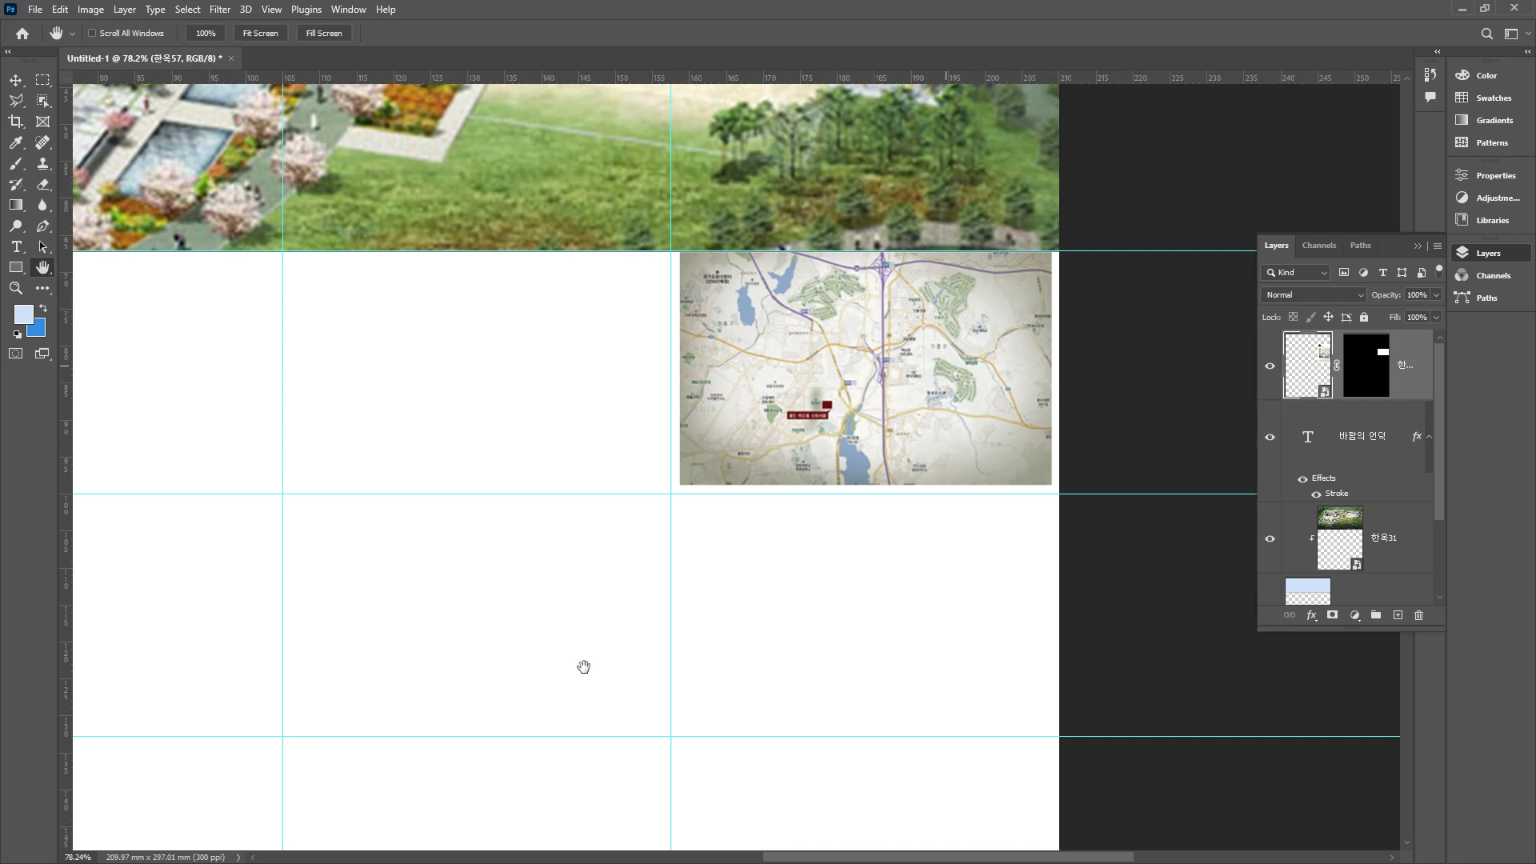
drag(1411, 369, 1360, 577)
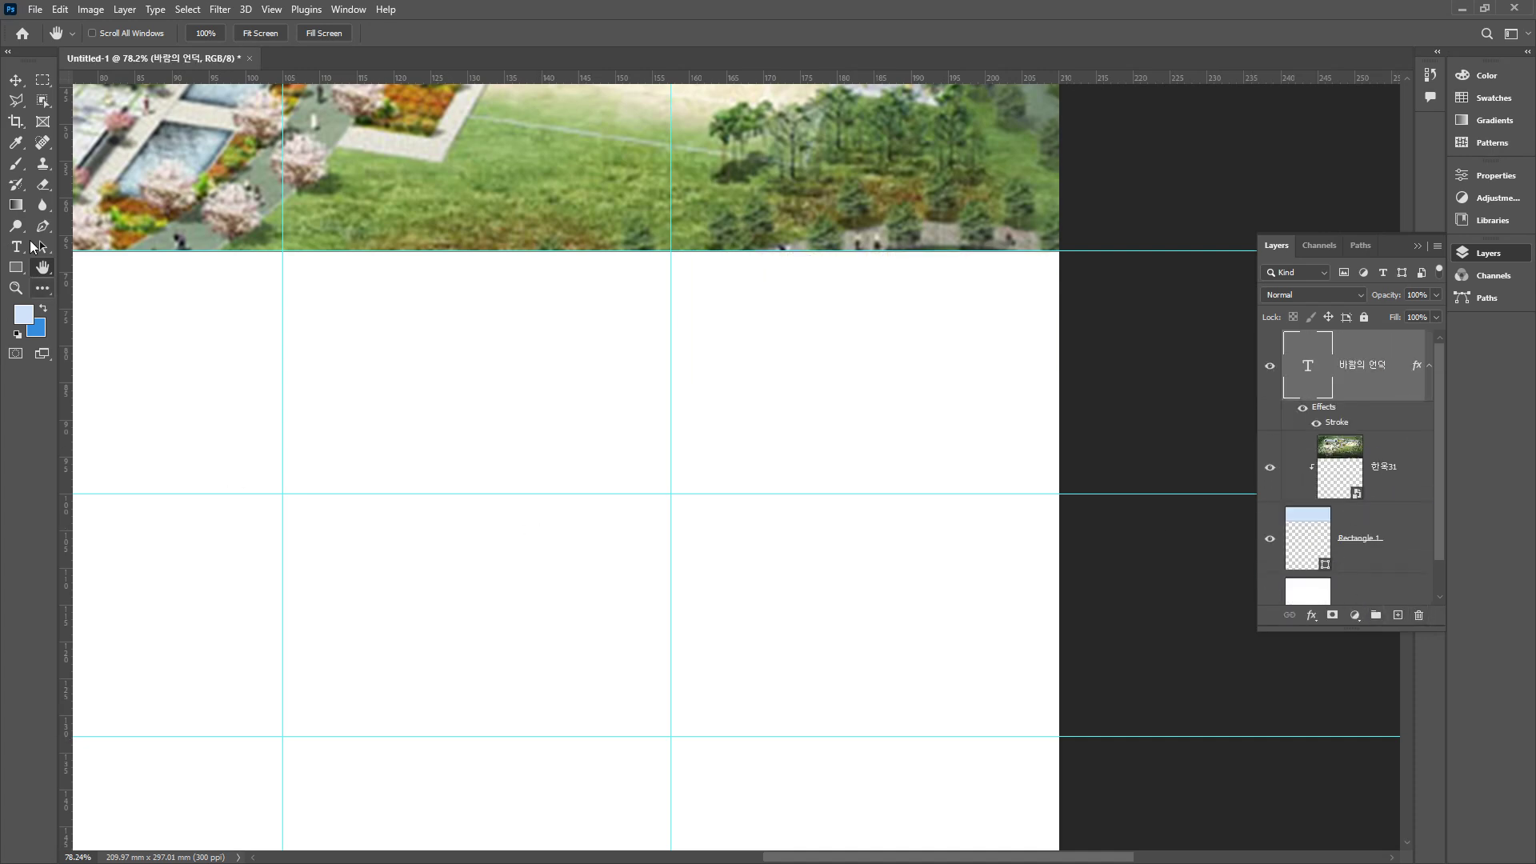
- Draw a rectangle filling the rightmost grid cell just below the aerial view, about 52.5 × 32.9 mm
click(16, 266)
drag(681, 276, 1033, 469)
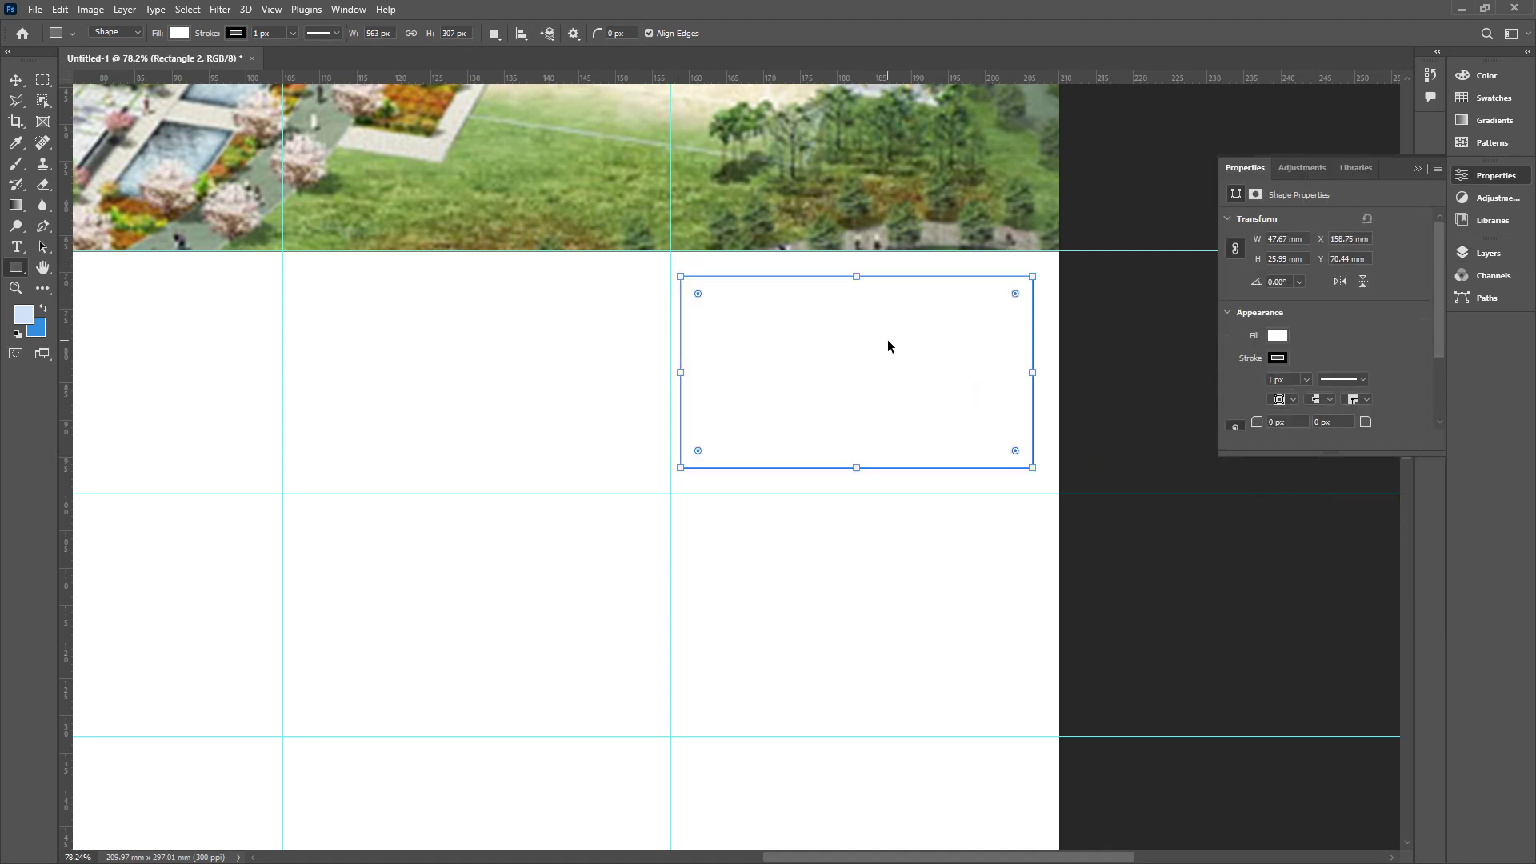
key(ctrl+t)
drag(856, 276, 861, 253)
mouse_move(657, 468)
mouse_down()
mouse_move(696, 473)
mouse_move(685, 454)
mouse_move(670, 493)
mouse_up()
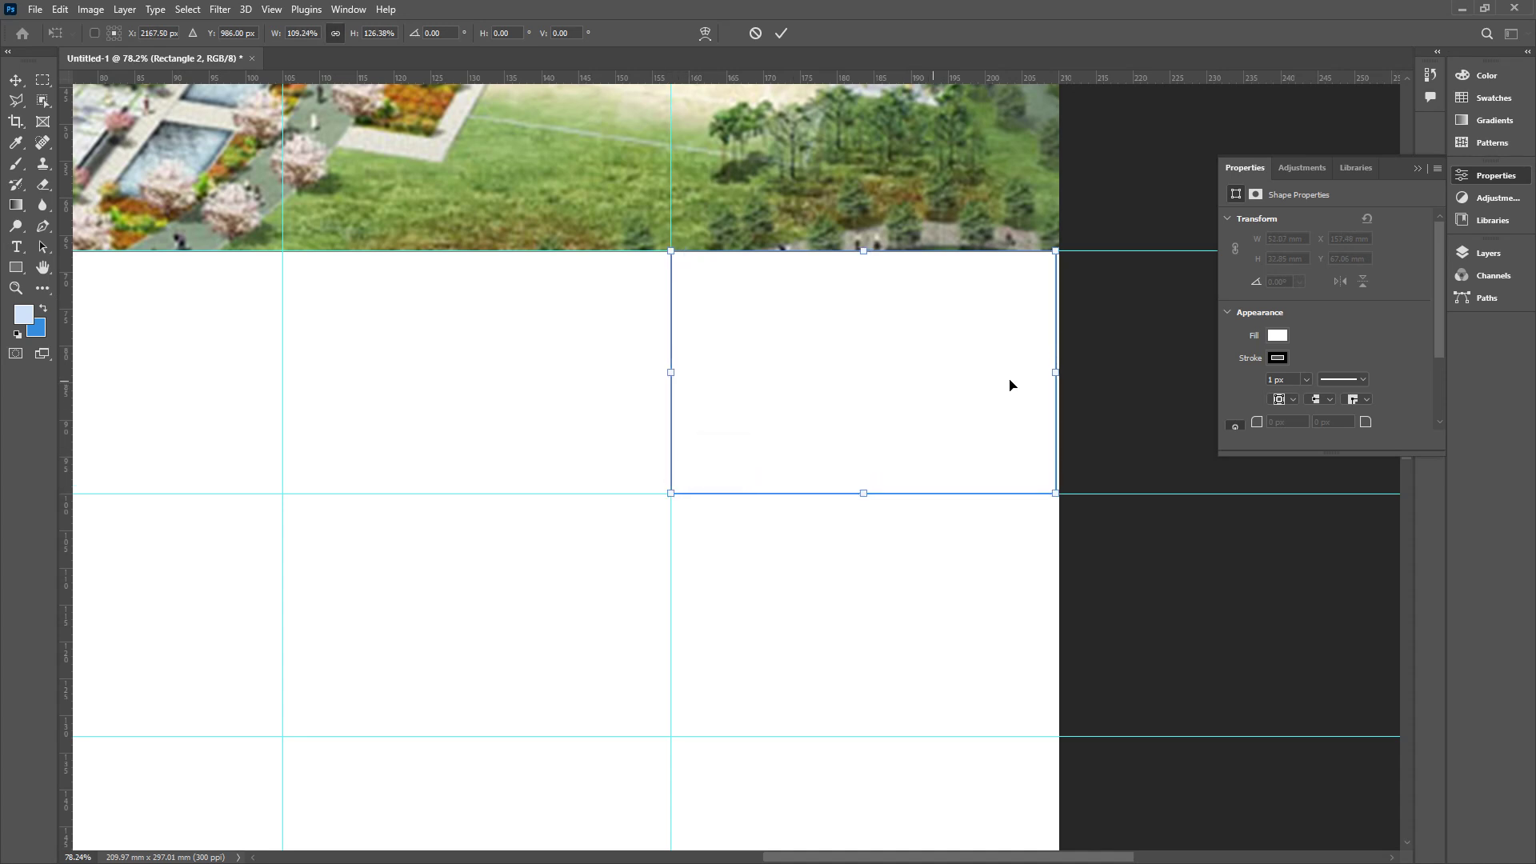
drag(1057, 373, 1053, 578)
key(Return)
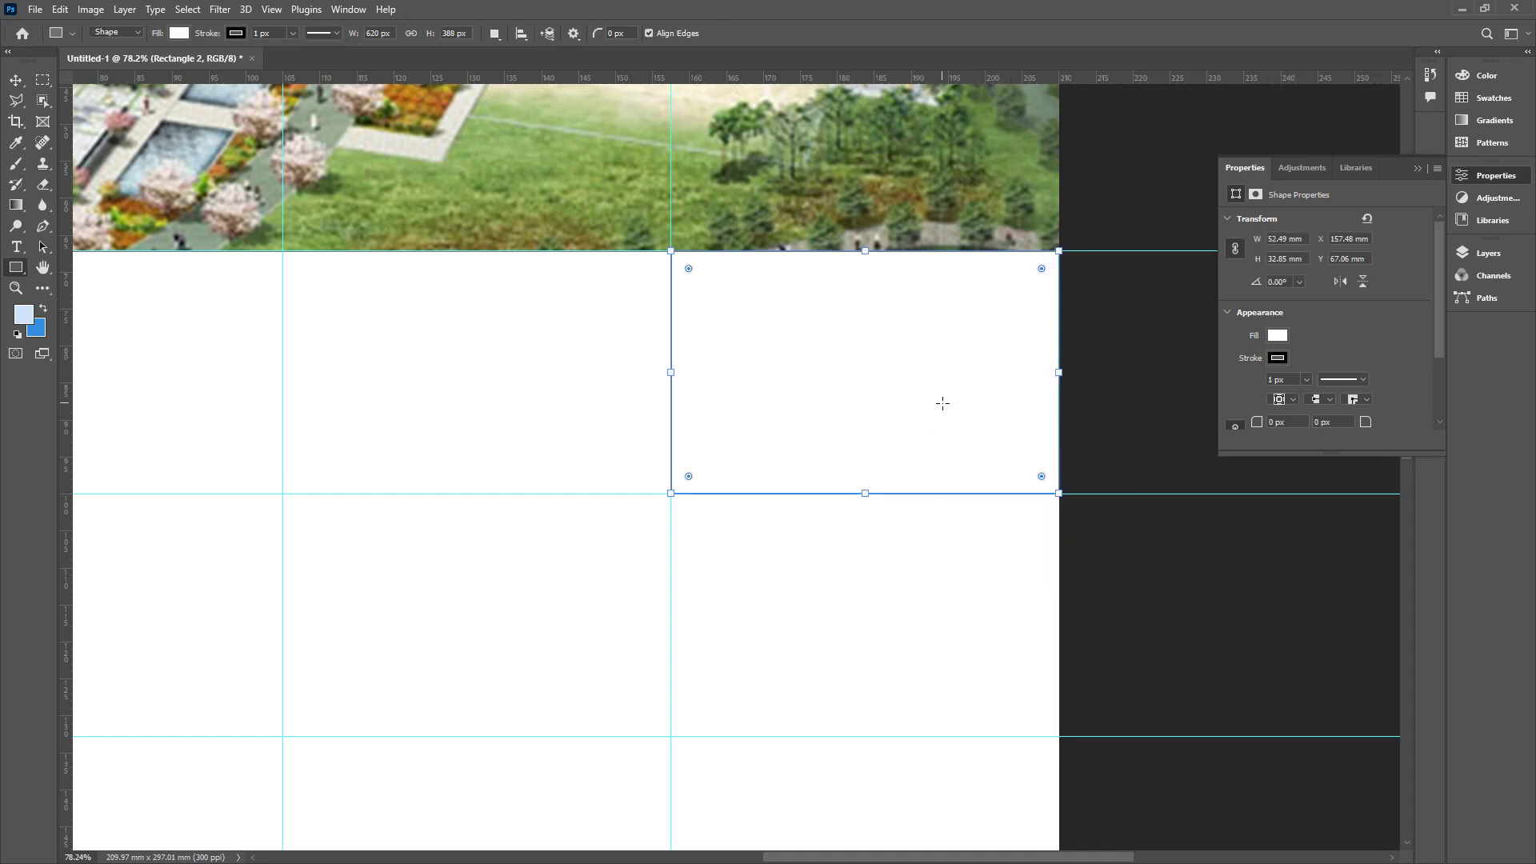
- Fill the new rectangle with the recently used light blue
key(F7)
mouse_move(1357, 359)
mouse_down()
mouse_move(1326, 374)
mouse_move(1388, 367)
mouse_move(1353, 390)
mouse_up()
key(Escape)
click(179, 33)
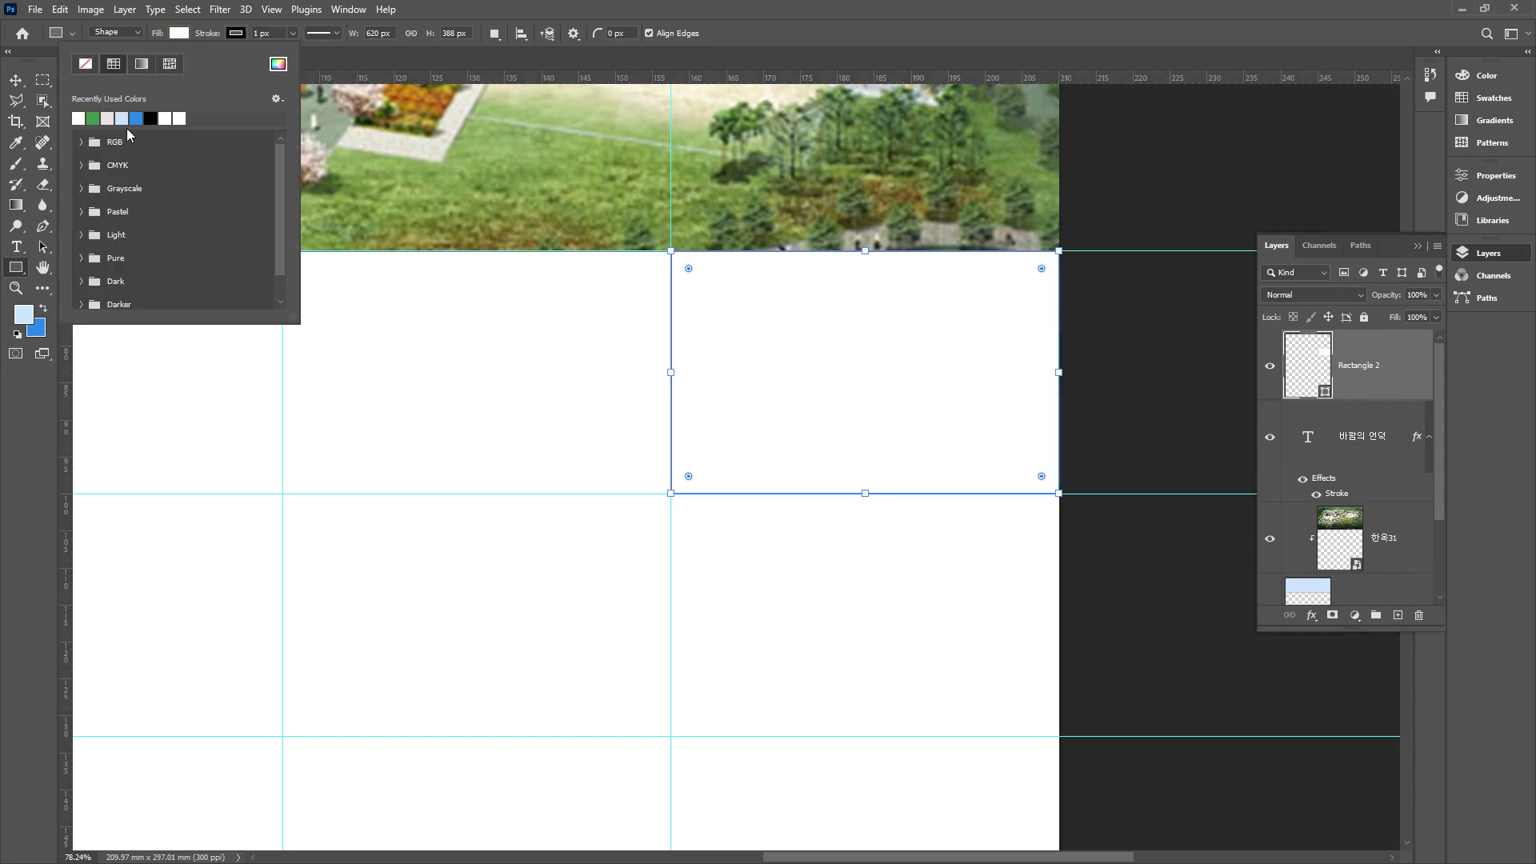
click(122, 118)
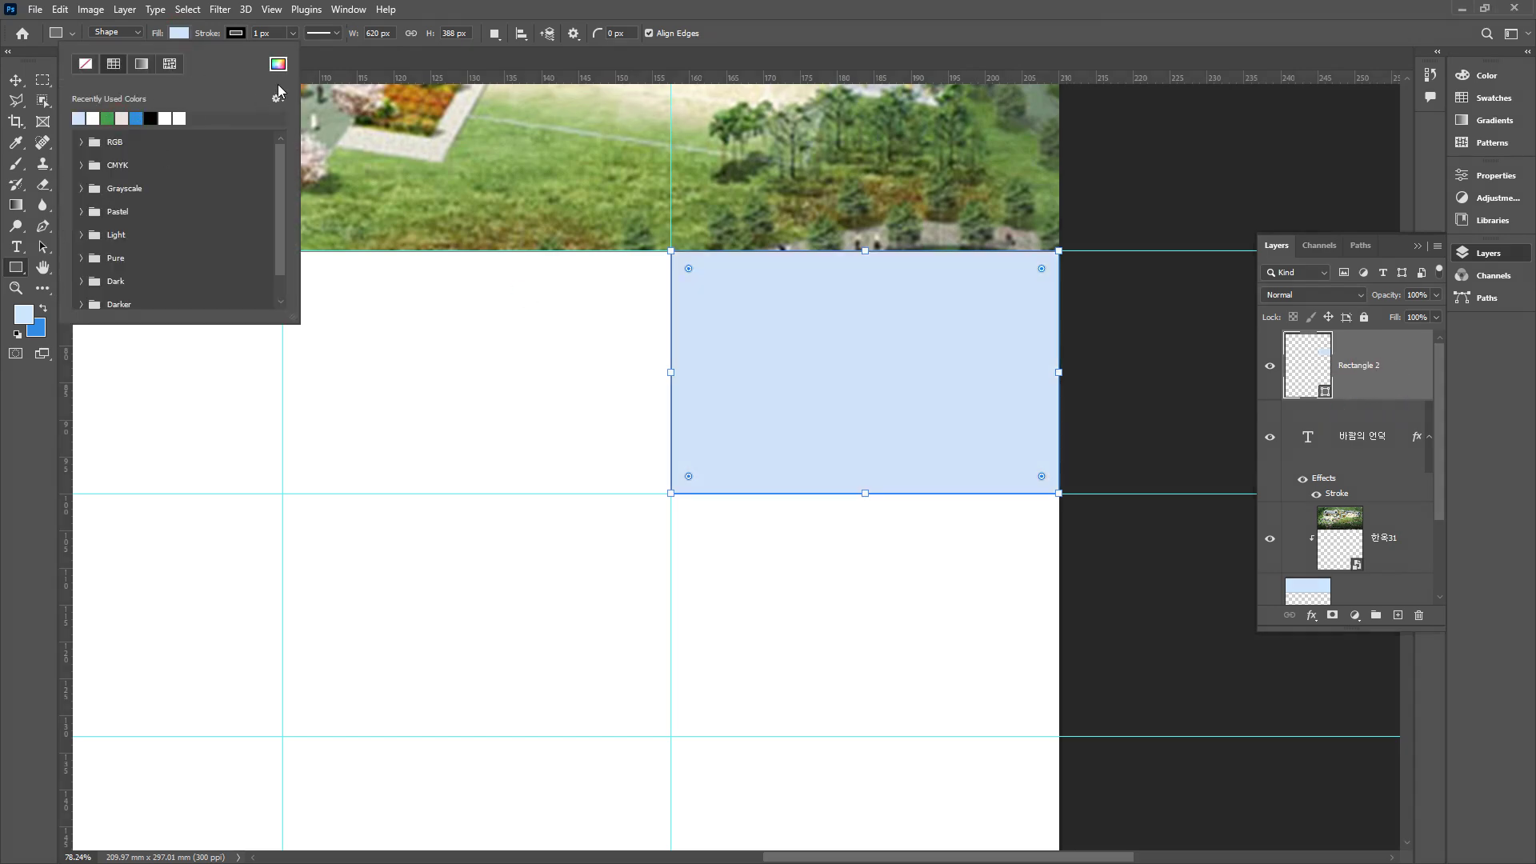
key(Return)
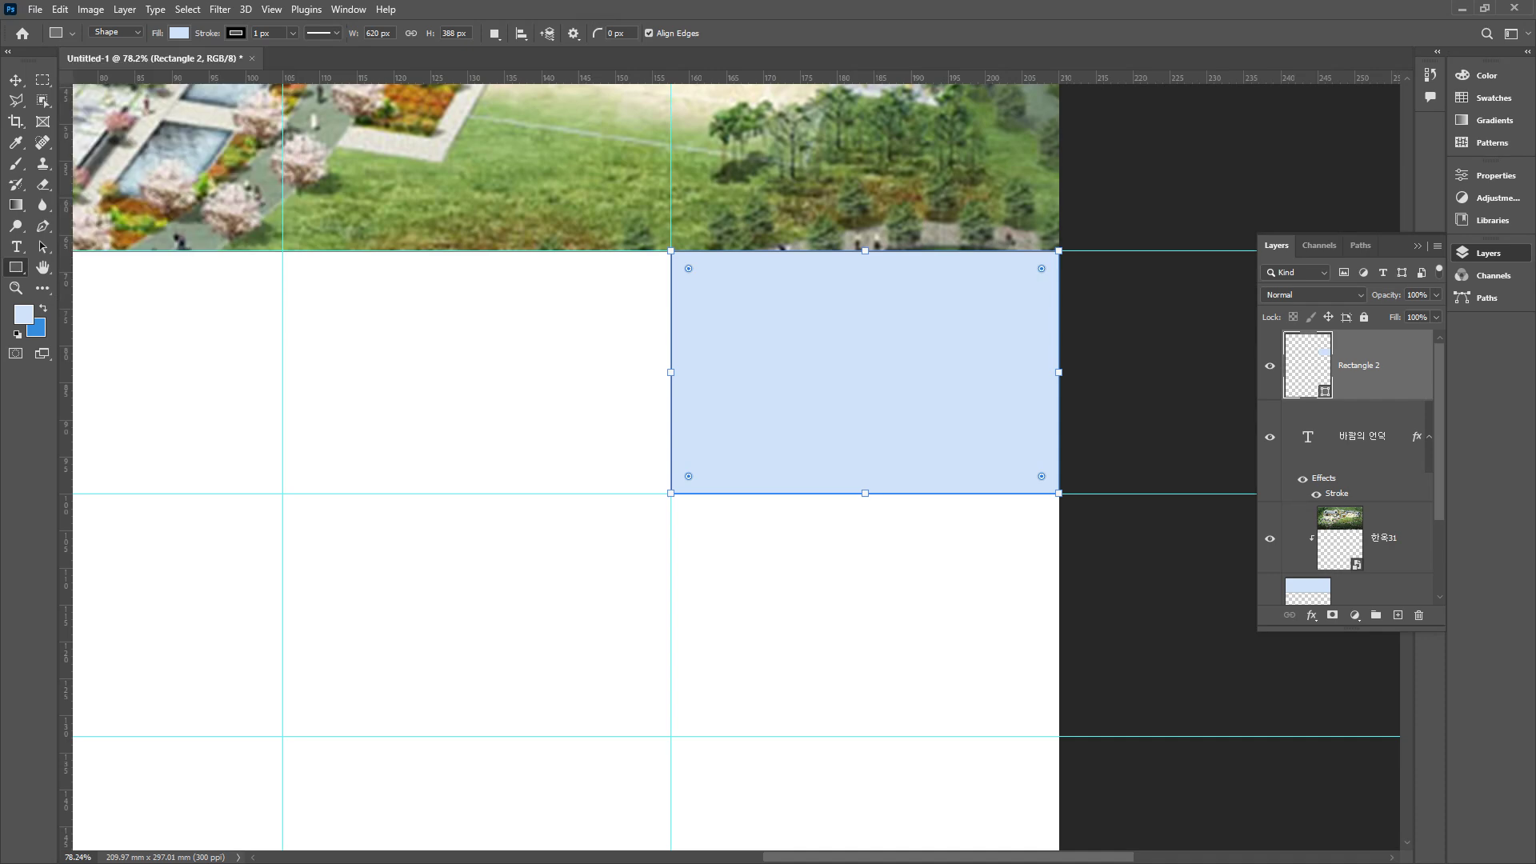
- Place the 한옥57 image again and clip it to the light blue rectangle with a clipping mask
drag(264, 597, 384, 638)
drag(1330, 410, 1320, 397)
alt+click(1318, 398)
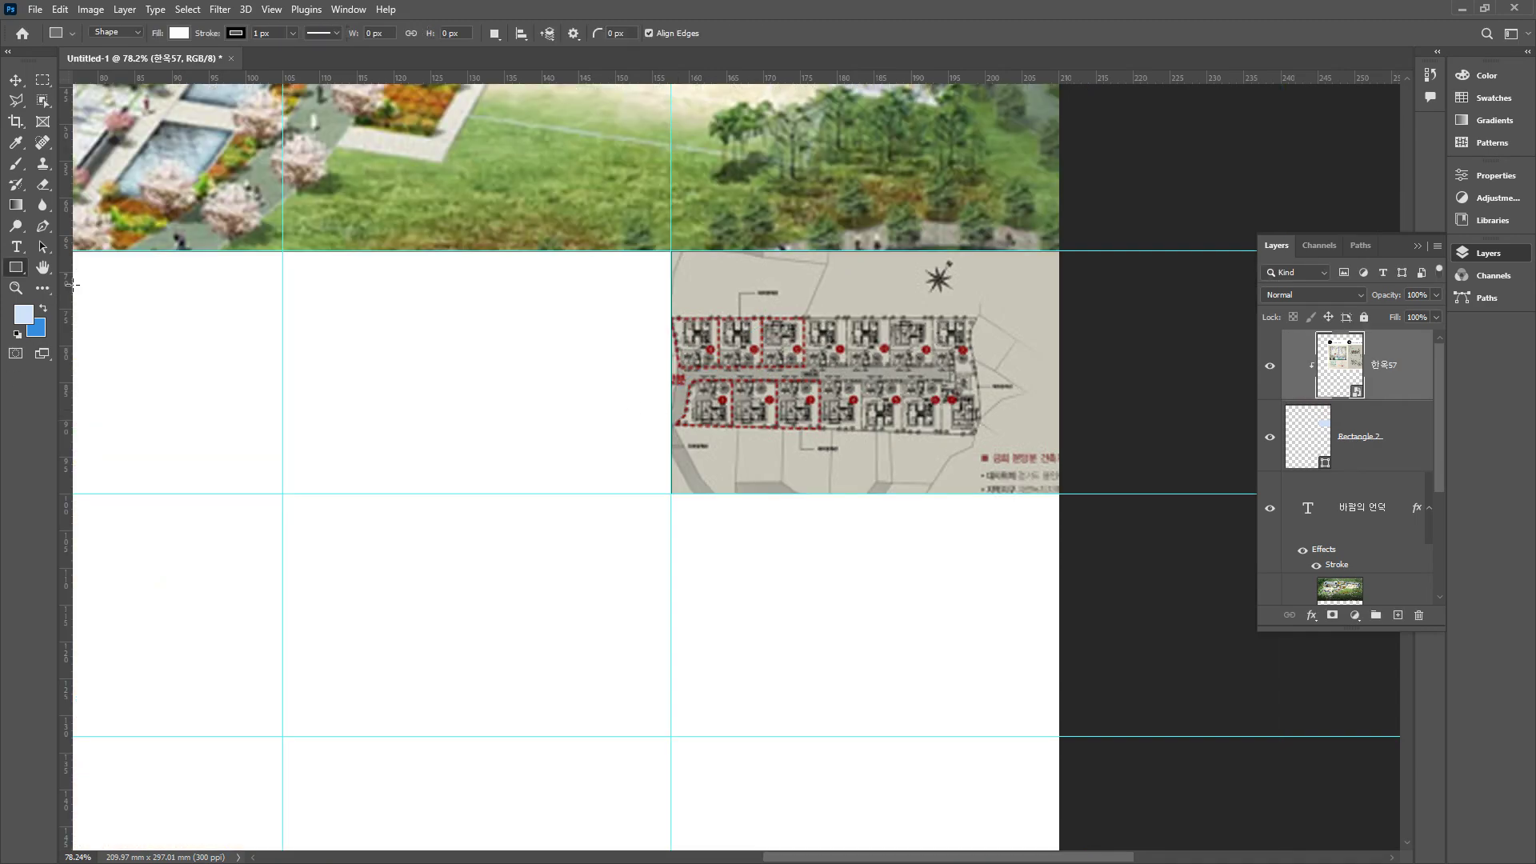
- Scale the clipped 한옥57 image to about 55.89% and move it so its location map sits over the masked rectangle
key(ctrl+0)
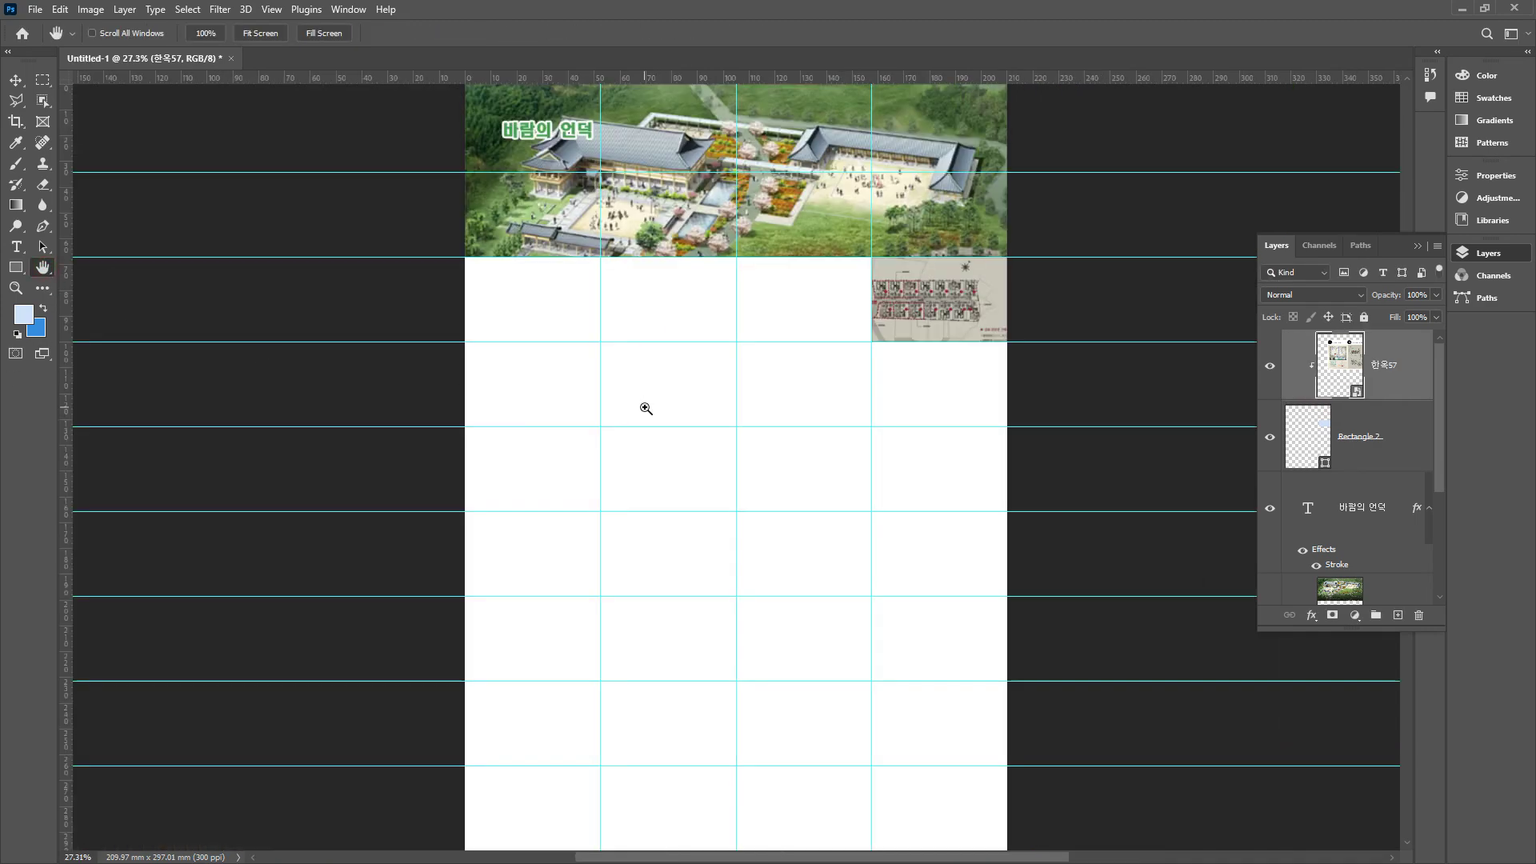
key(ctrl+t)
drag(585, 520, 846, 406)
drag(936, 283, 998, 338)
scroll(948, 278, up, 7)
drag(948, 278, 708, 380)
mouse_move(1004, 266)
mouse_down()
mouse_move(1005, 329)
mouse_move(1000, 279)
mouse_up()
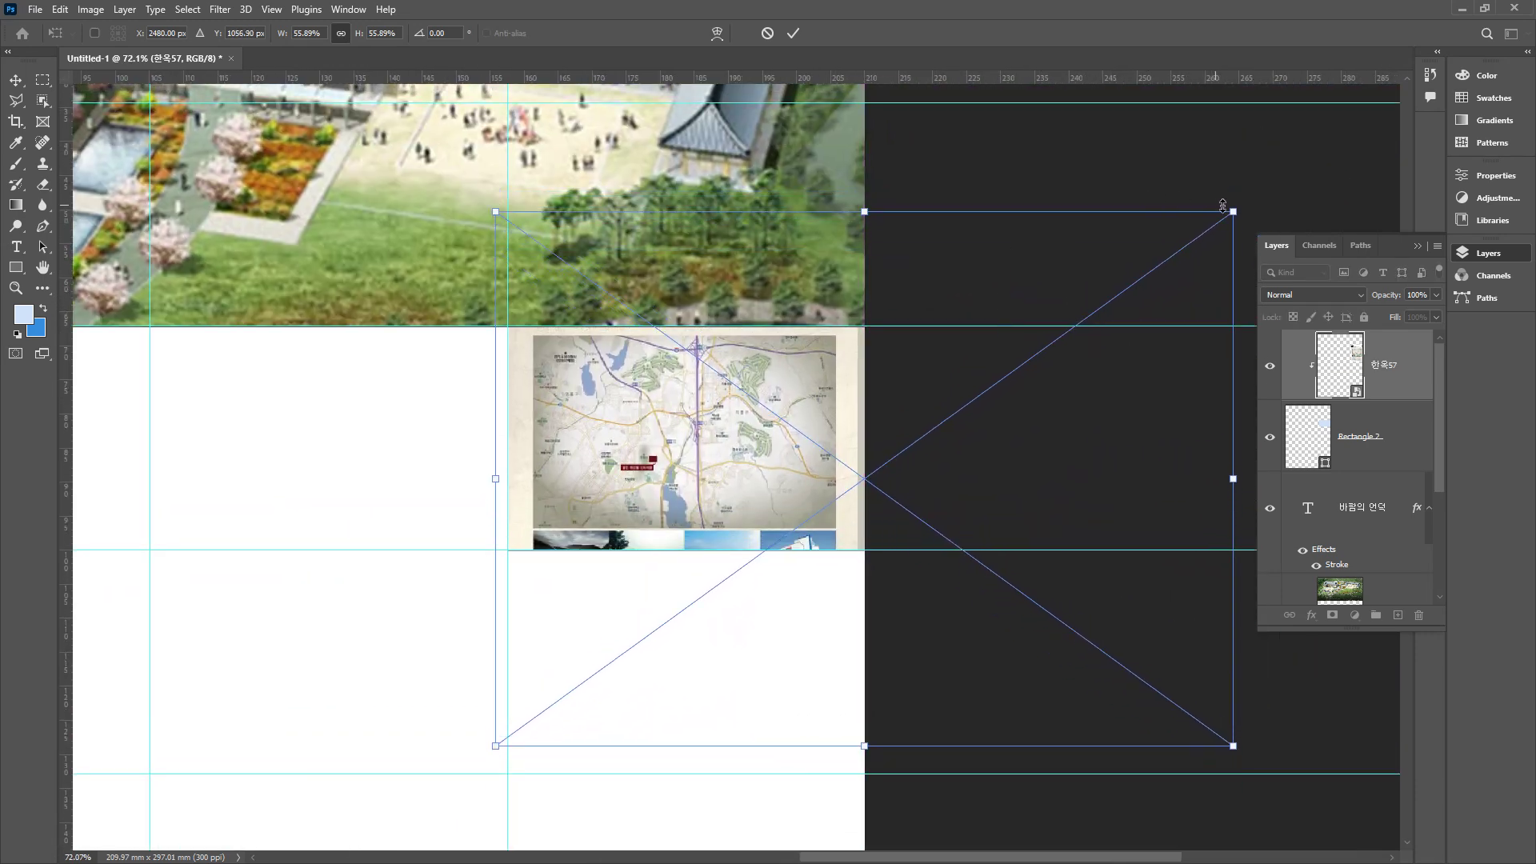
- Enlarge and reposition the clipped 한옥57 image until its location map fills the whole grid cell
drag(1237, 205, 1311, 153)
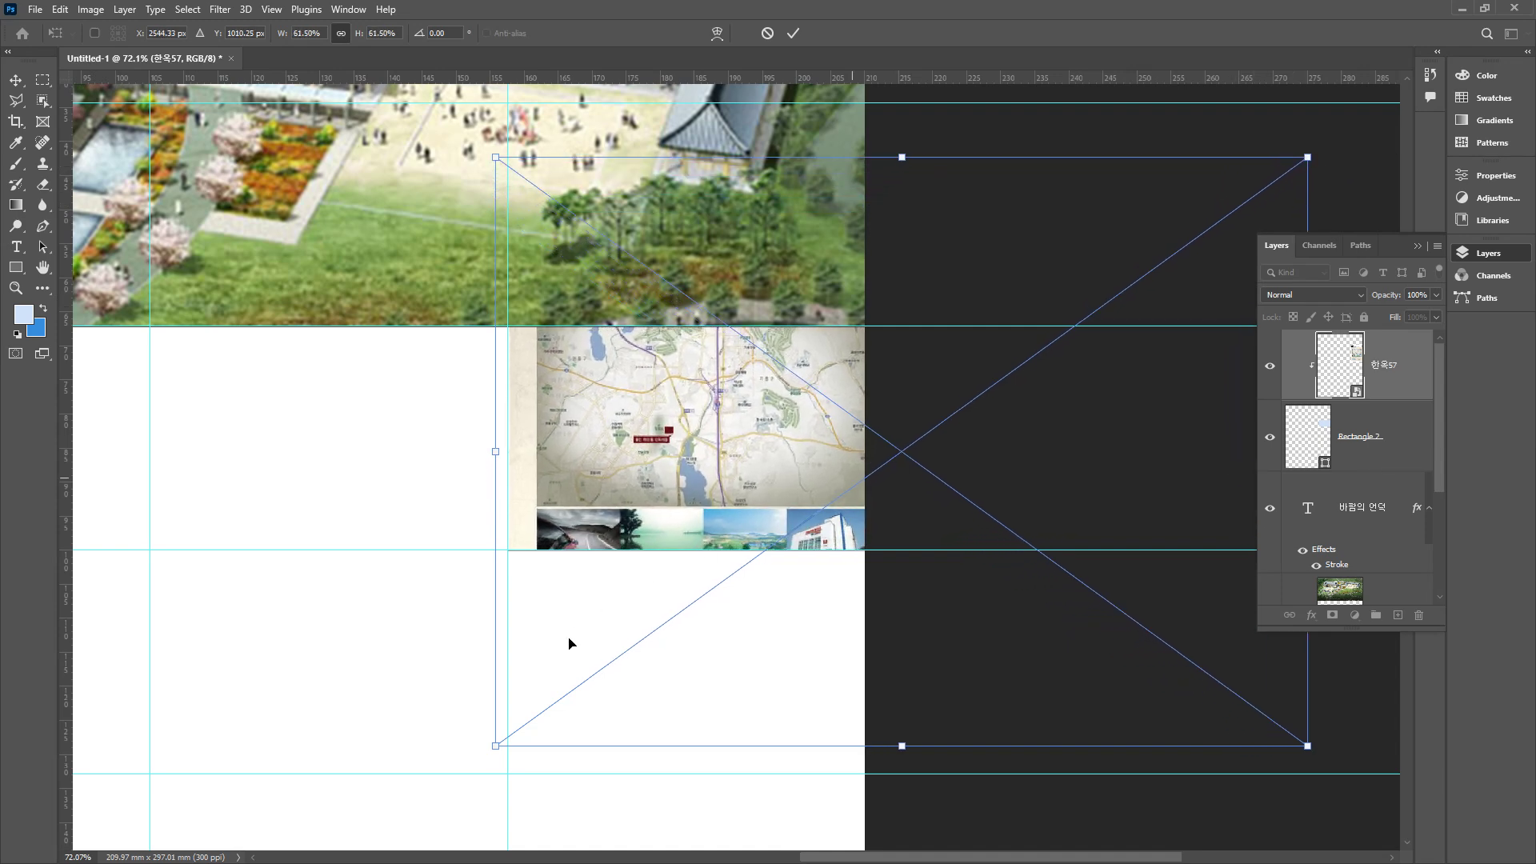
drag(493, 748, 443, 784)
drag(632, 447, 657, 466)
drag(464, 800, 457, 809)
drag(1332, 173, 1347, 164)
drag(746, 435, 752, 440)
key(Return)
key(h)
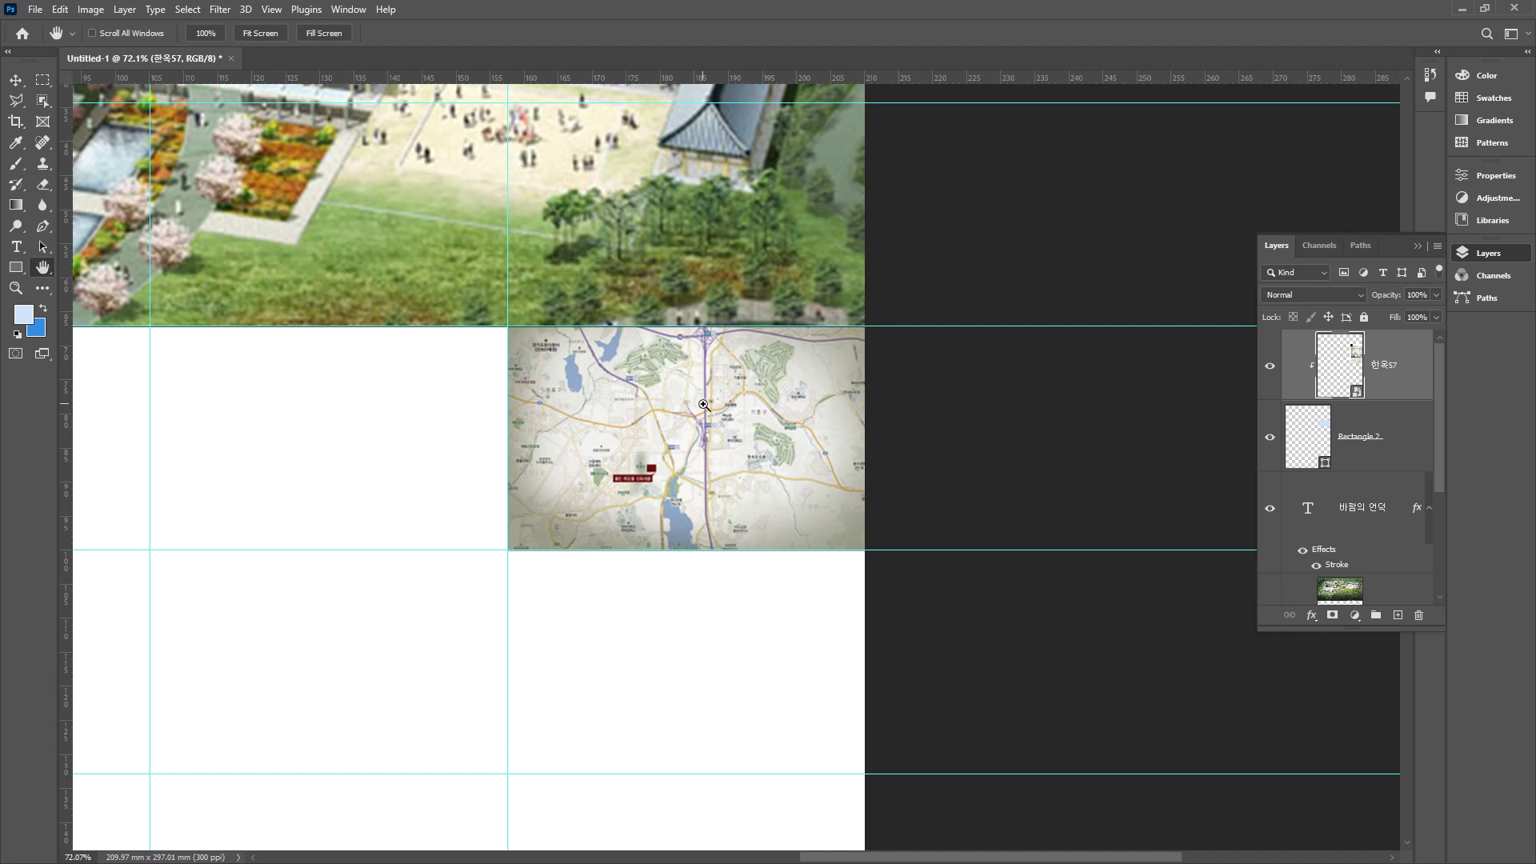
key(ctrl+l)
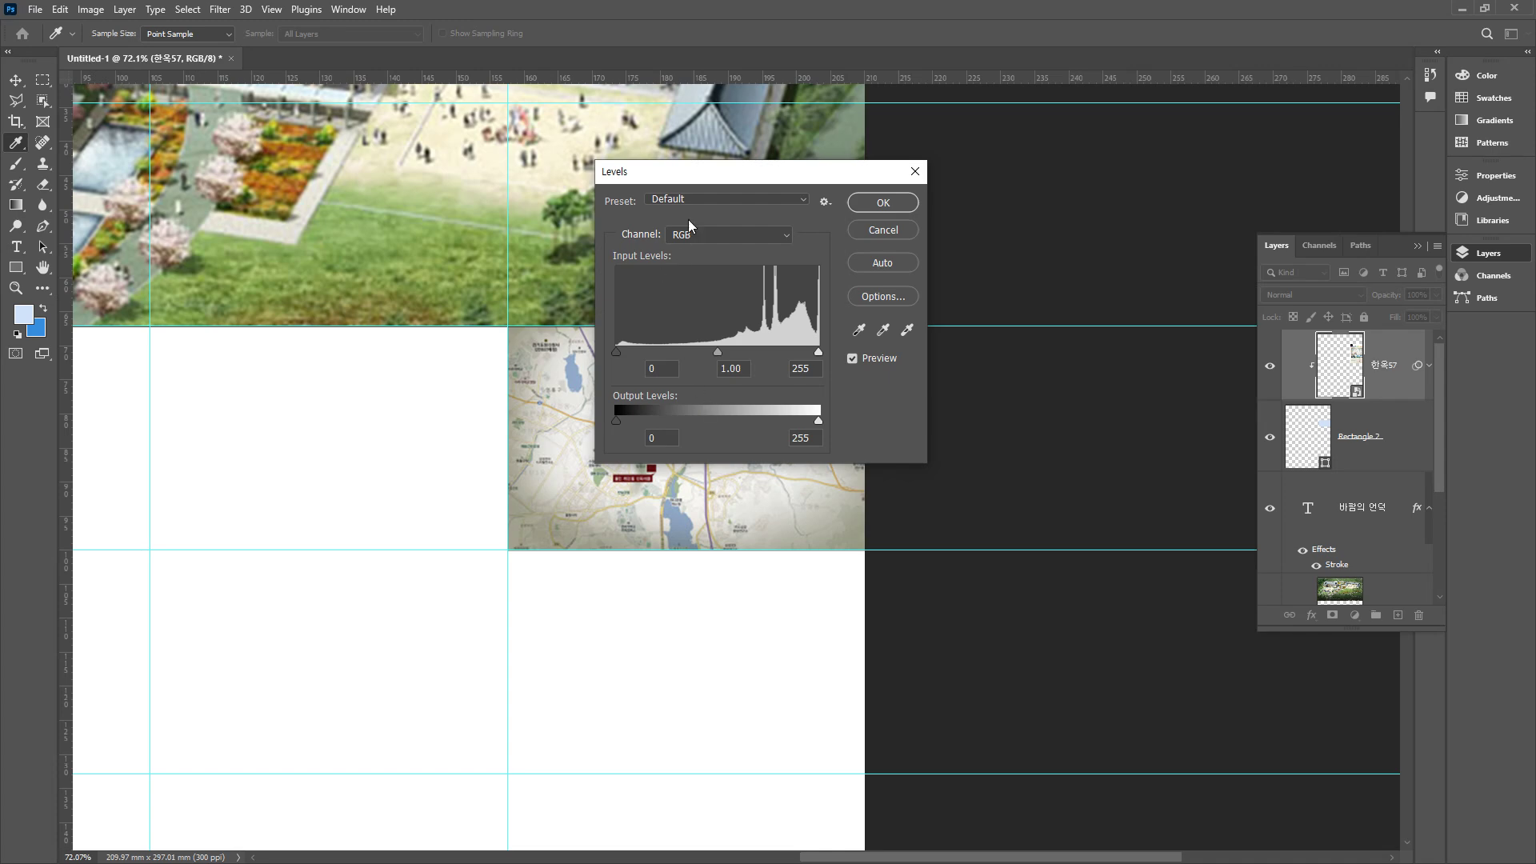
drag(730, 181, 900, 205)
drag(953, 364, 889, 366)
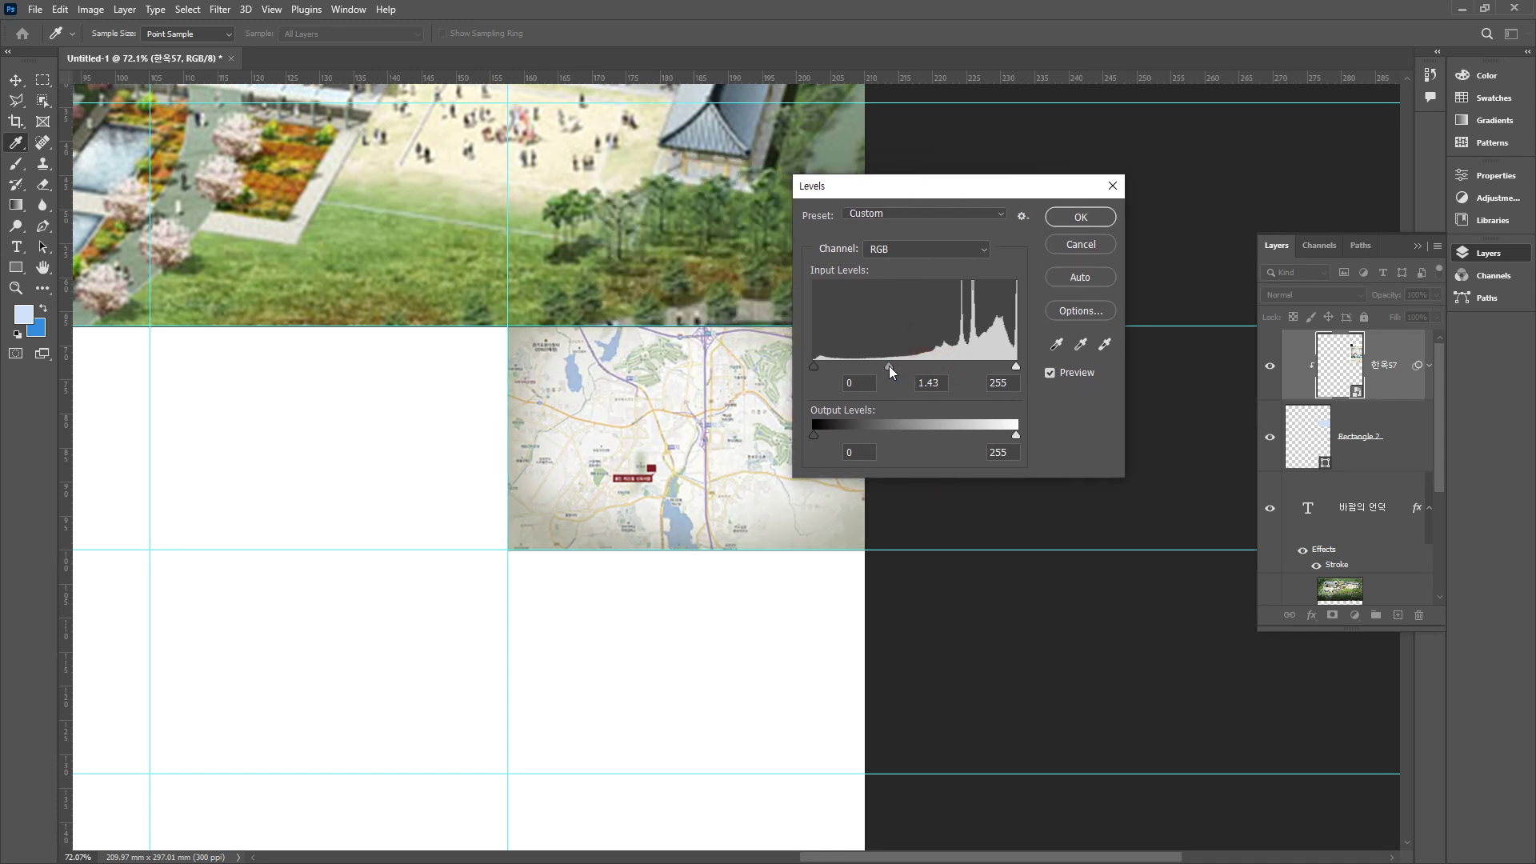
click(1081, 247)
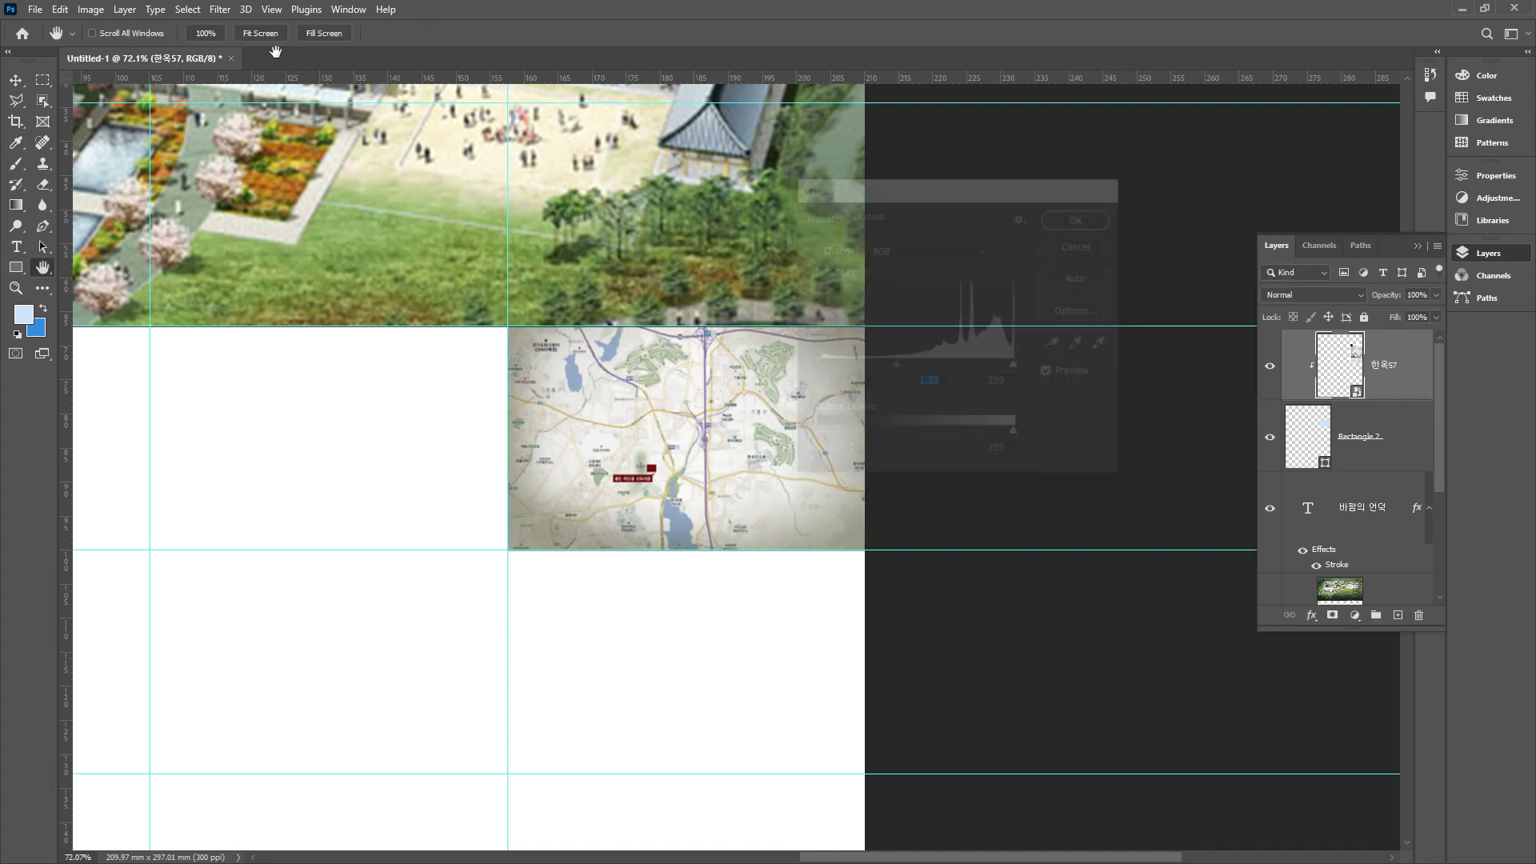
- Turn the clipped location map greyscale by lowering its saturation with a Hue/Saturation adjustment
click(90, 9)
click(109, 55)
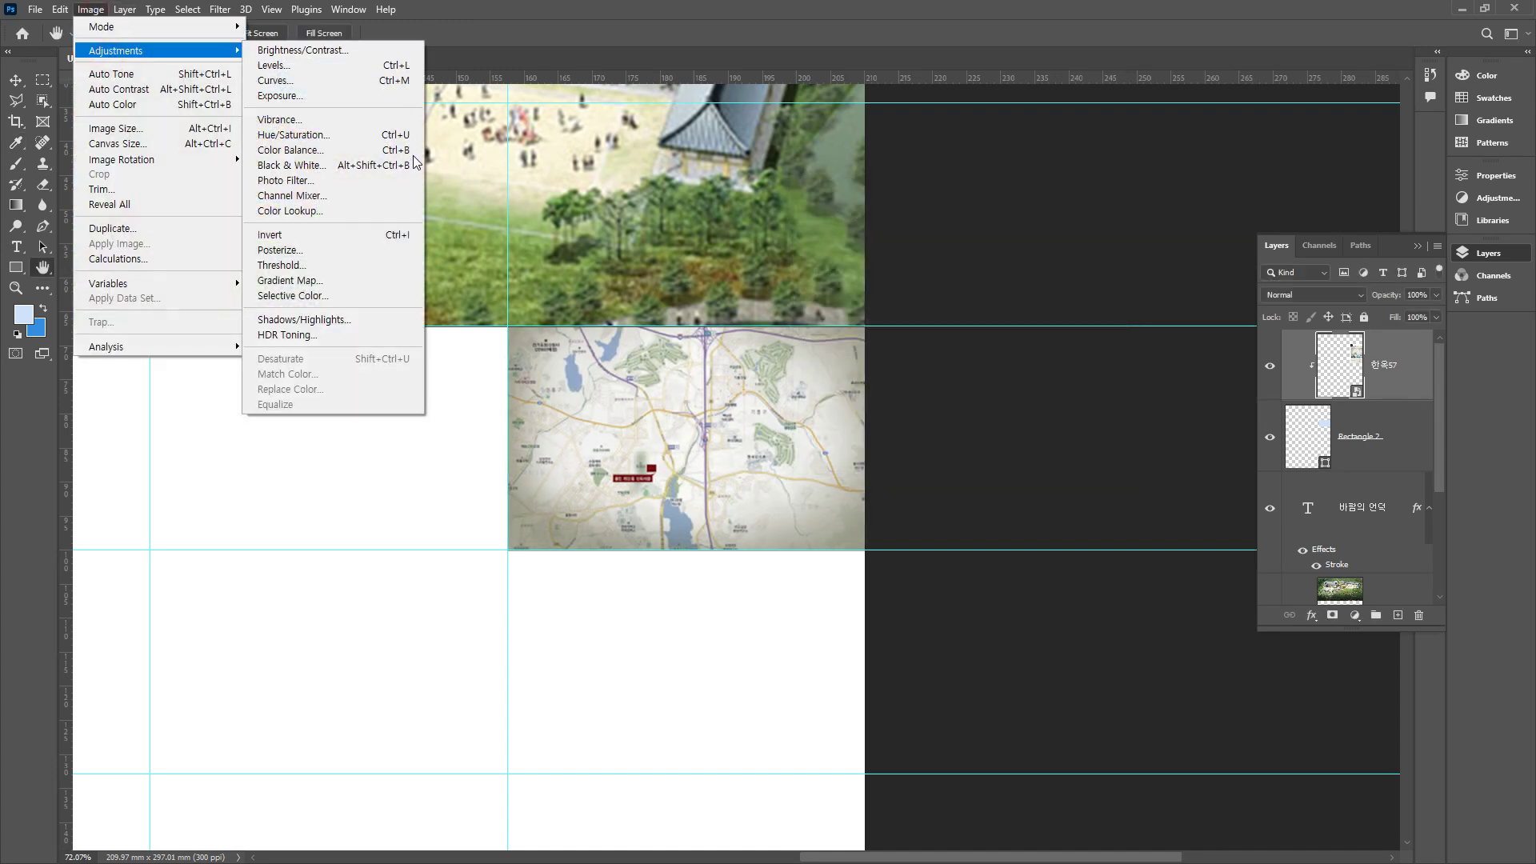
click(376, 134)
drag(724, 177, 1032, 203)
drag(1030, 352, 938, 352)
mouse_move(1027, 390)
mouse_down()
mouse_move(1048, 396)
mouse_move(1023, 397)
mouse_up()
drag(954, 358, 910, 358)
drag(1024, 390, 1033, 397)
click(1198, 239)
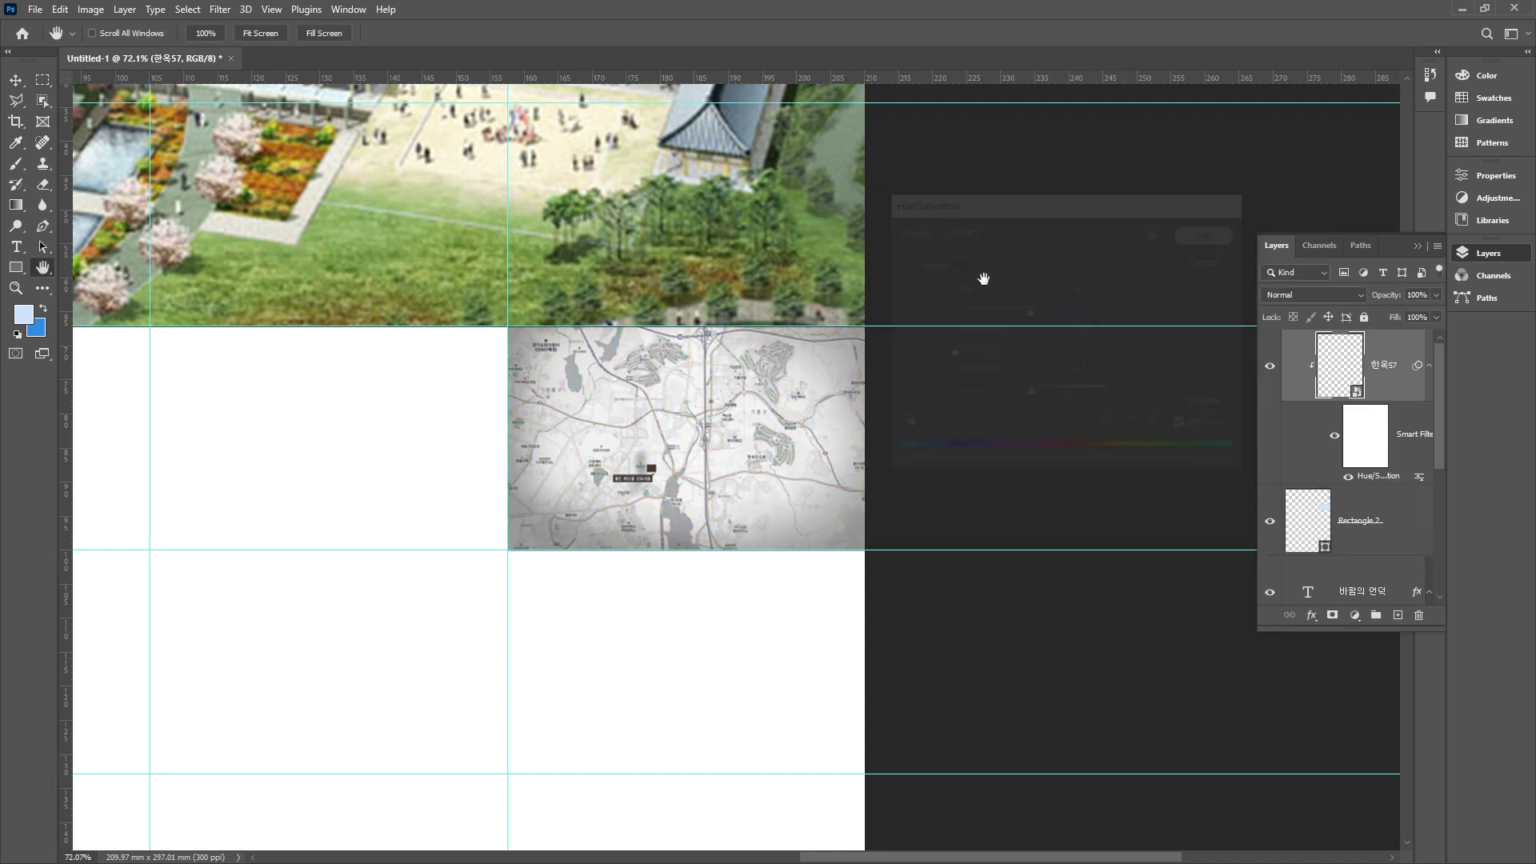
- Try whitening the grey map with Levels, sampling a grey area as white point and setting the shadow input to 72
scroll(779, 482, up, 4)
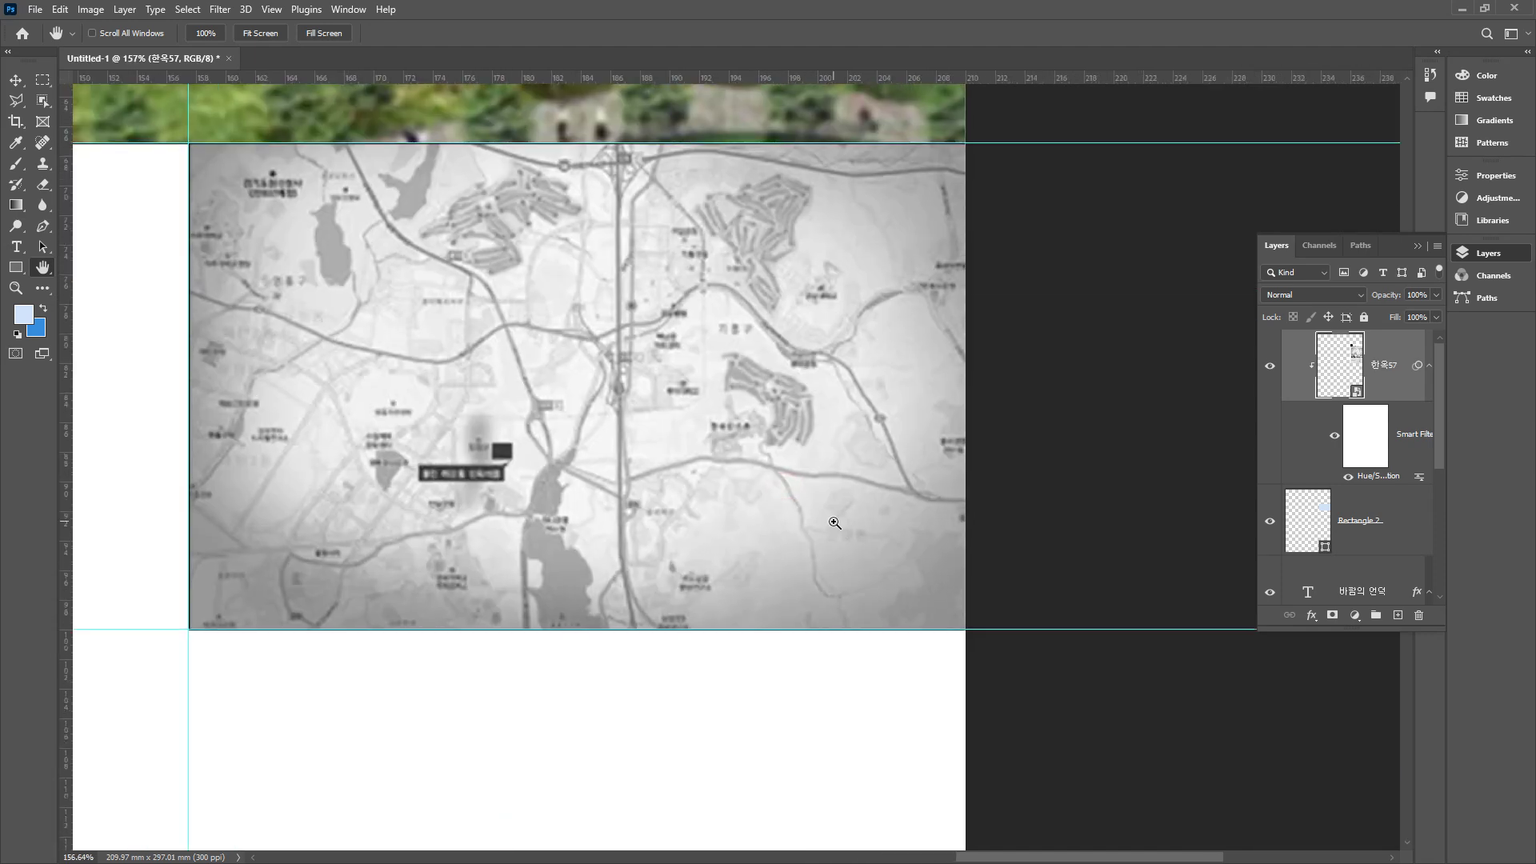
key(ctrl+l)
click(1105, 344)
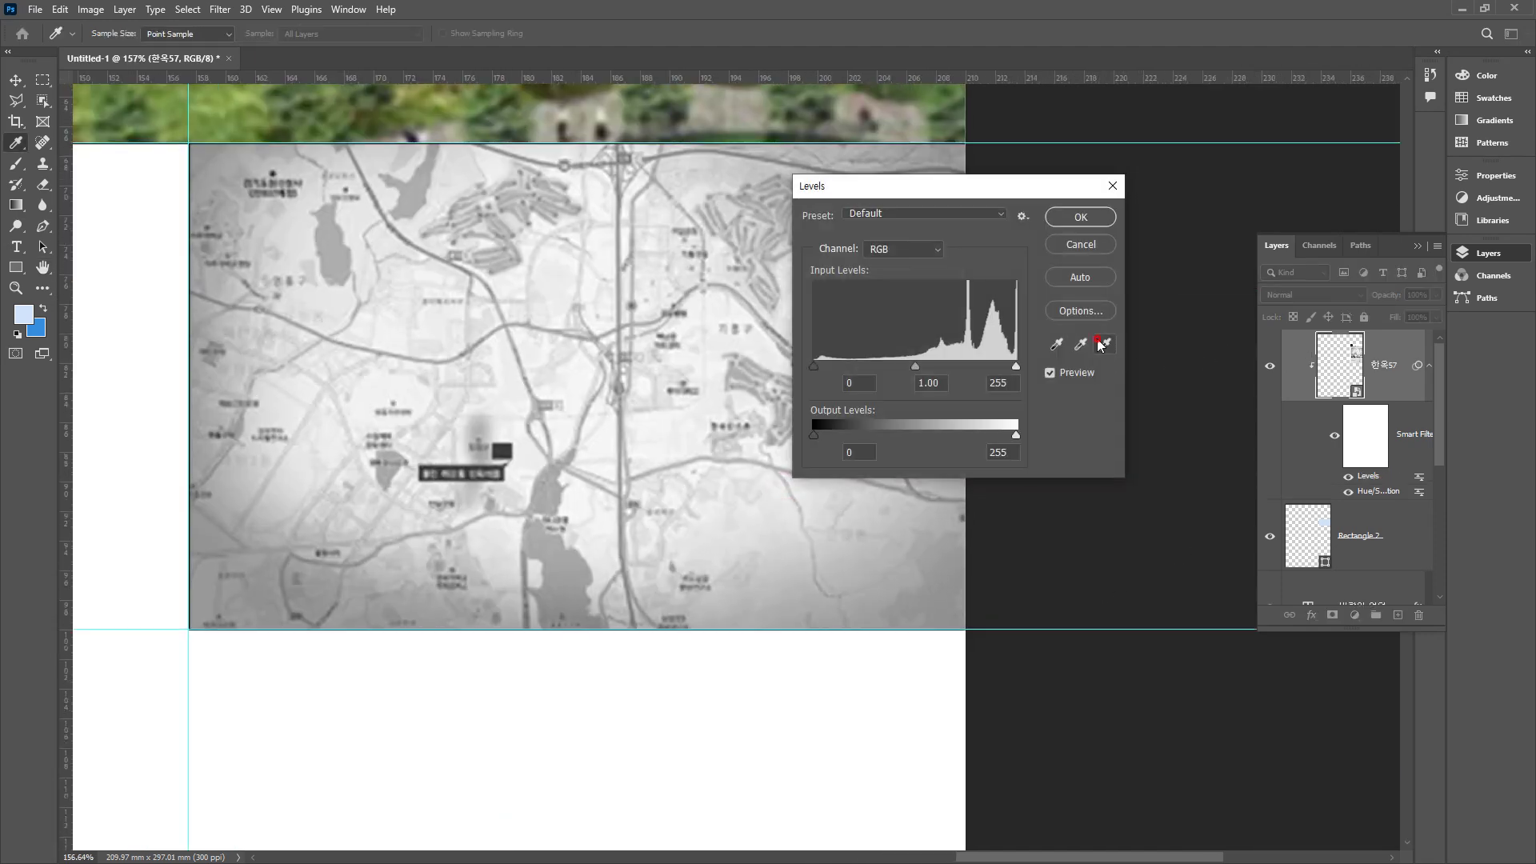
click(929, 568)
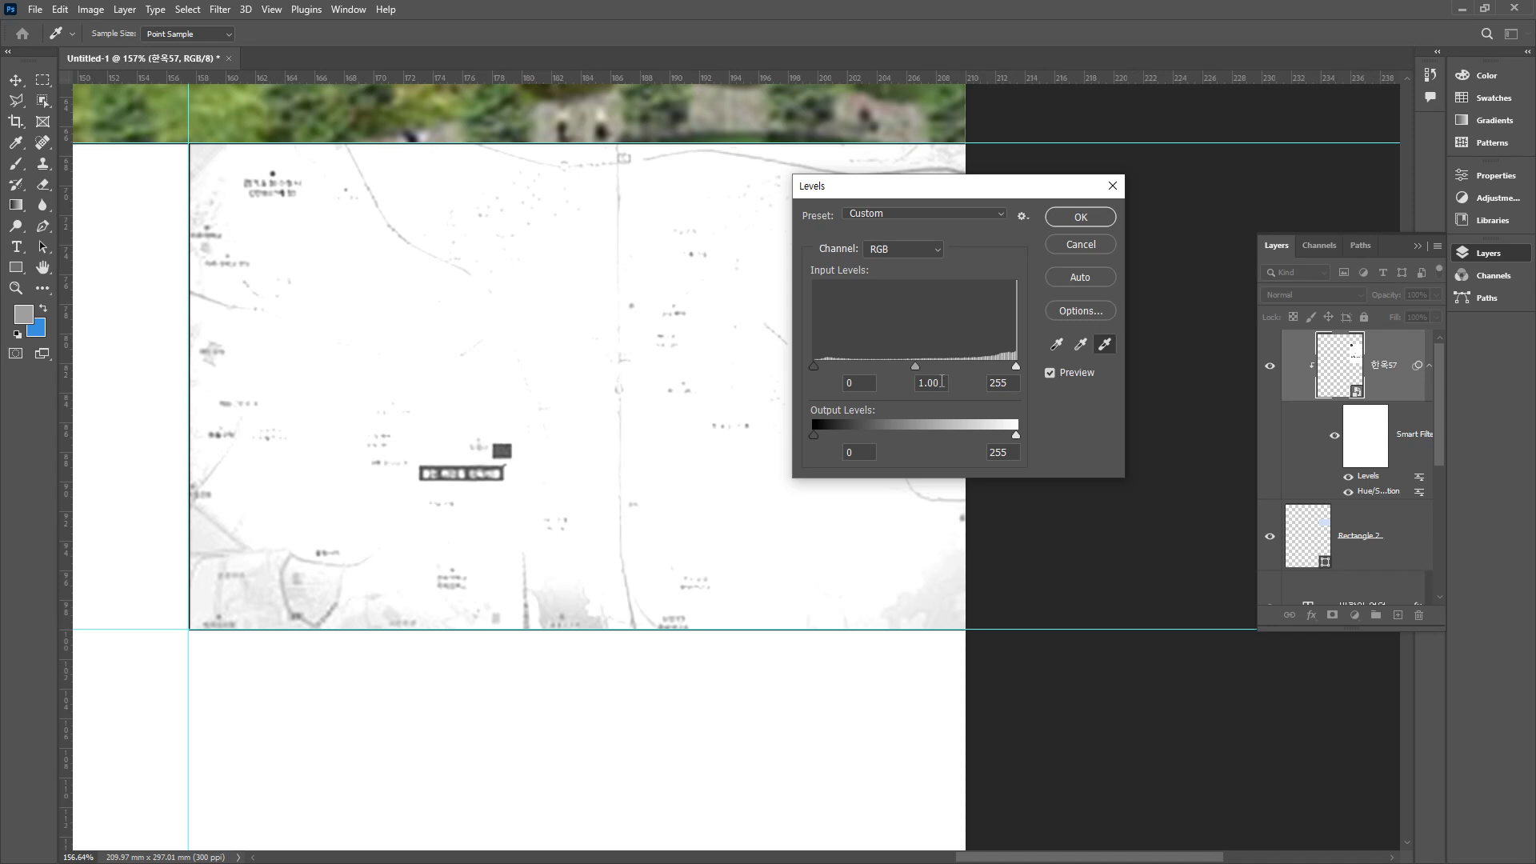
drag(982, 368, 1017, 367)
drag(819, 368, 918, 367)
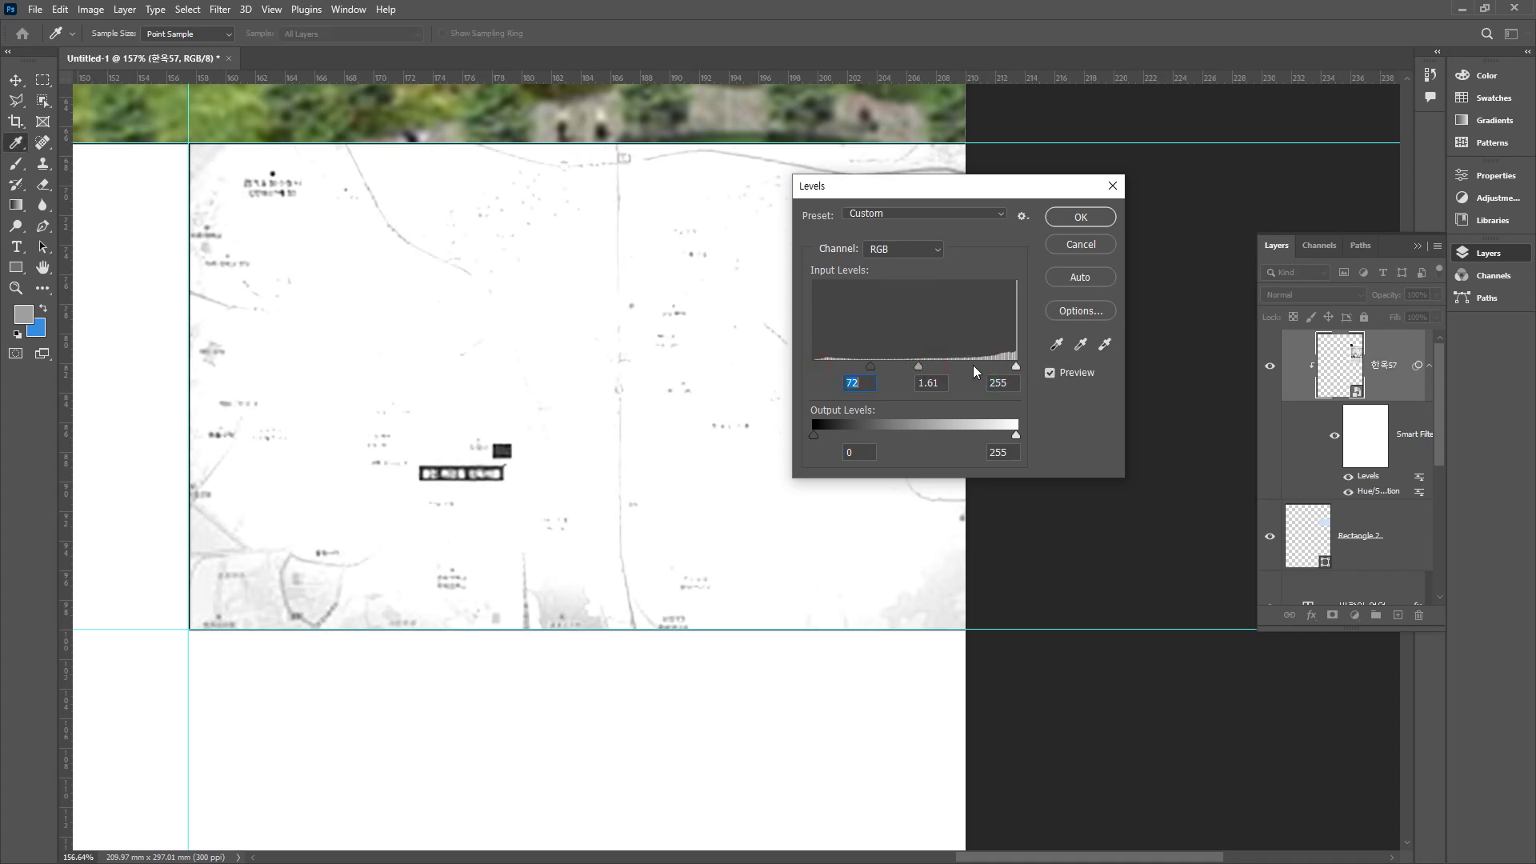
- Try Auto Levels on the map, then sample grey points and a mid-grey area as black point
click(1085, 280)
click(1085, 345)
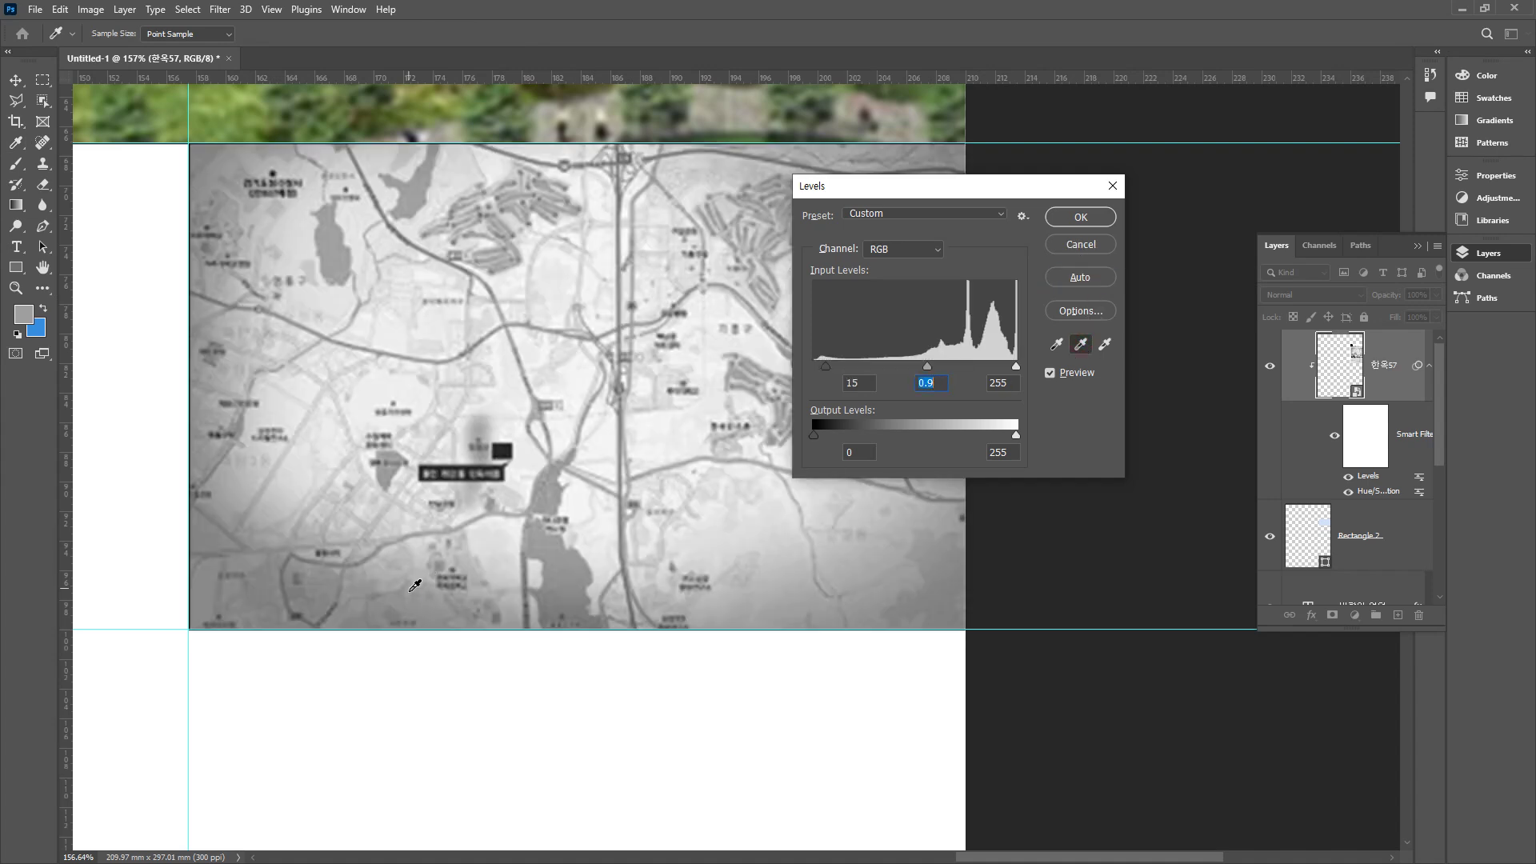
click(488, 561)
click(504, 405)
click(1056, 344)
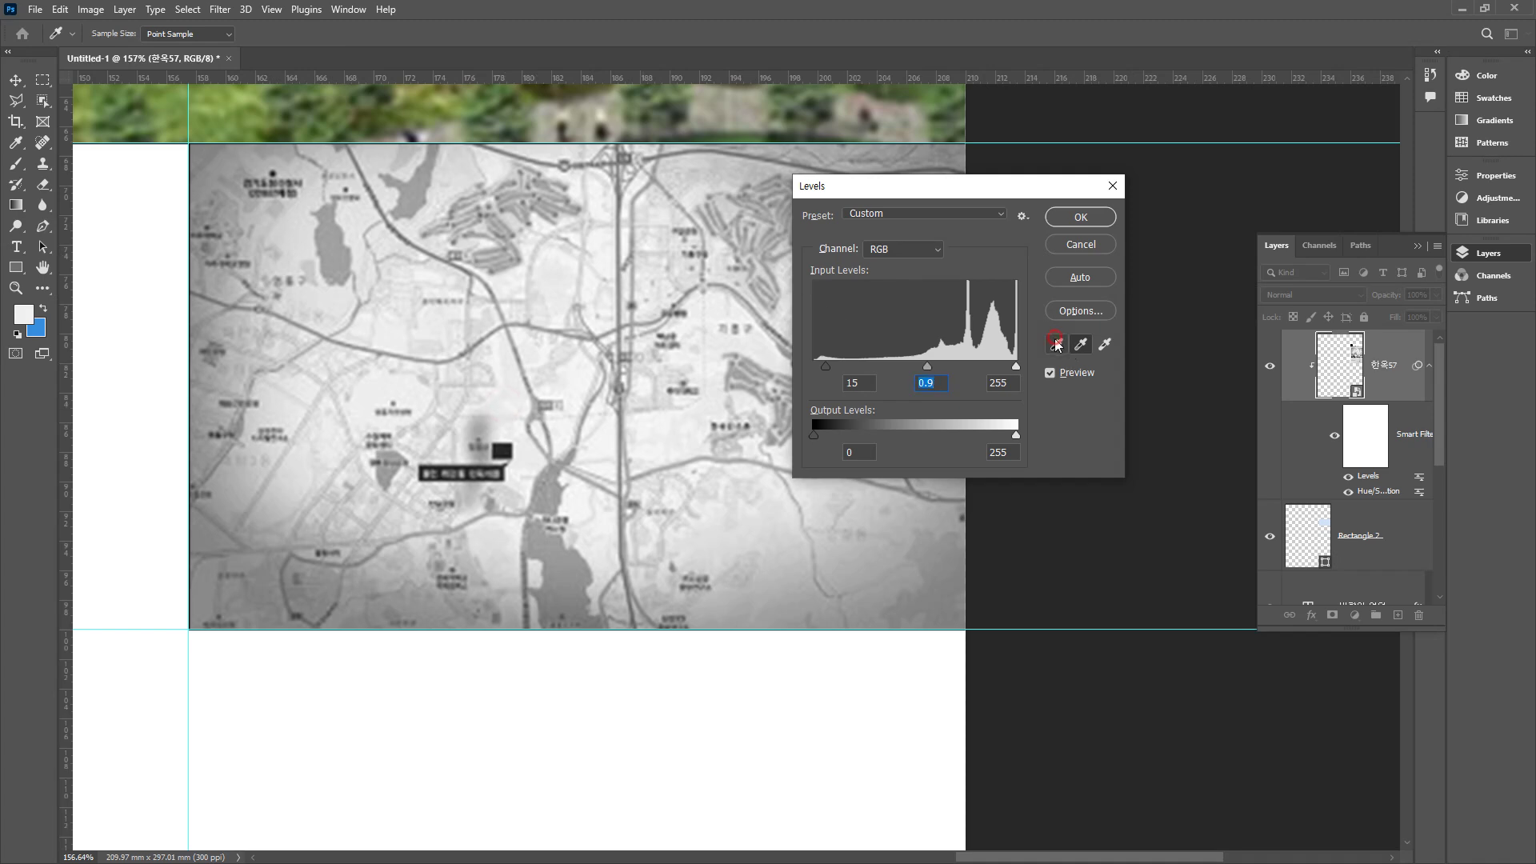
click(563, 563)
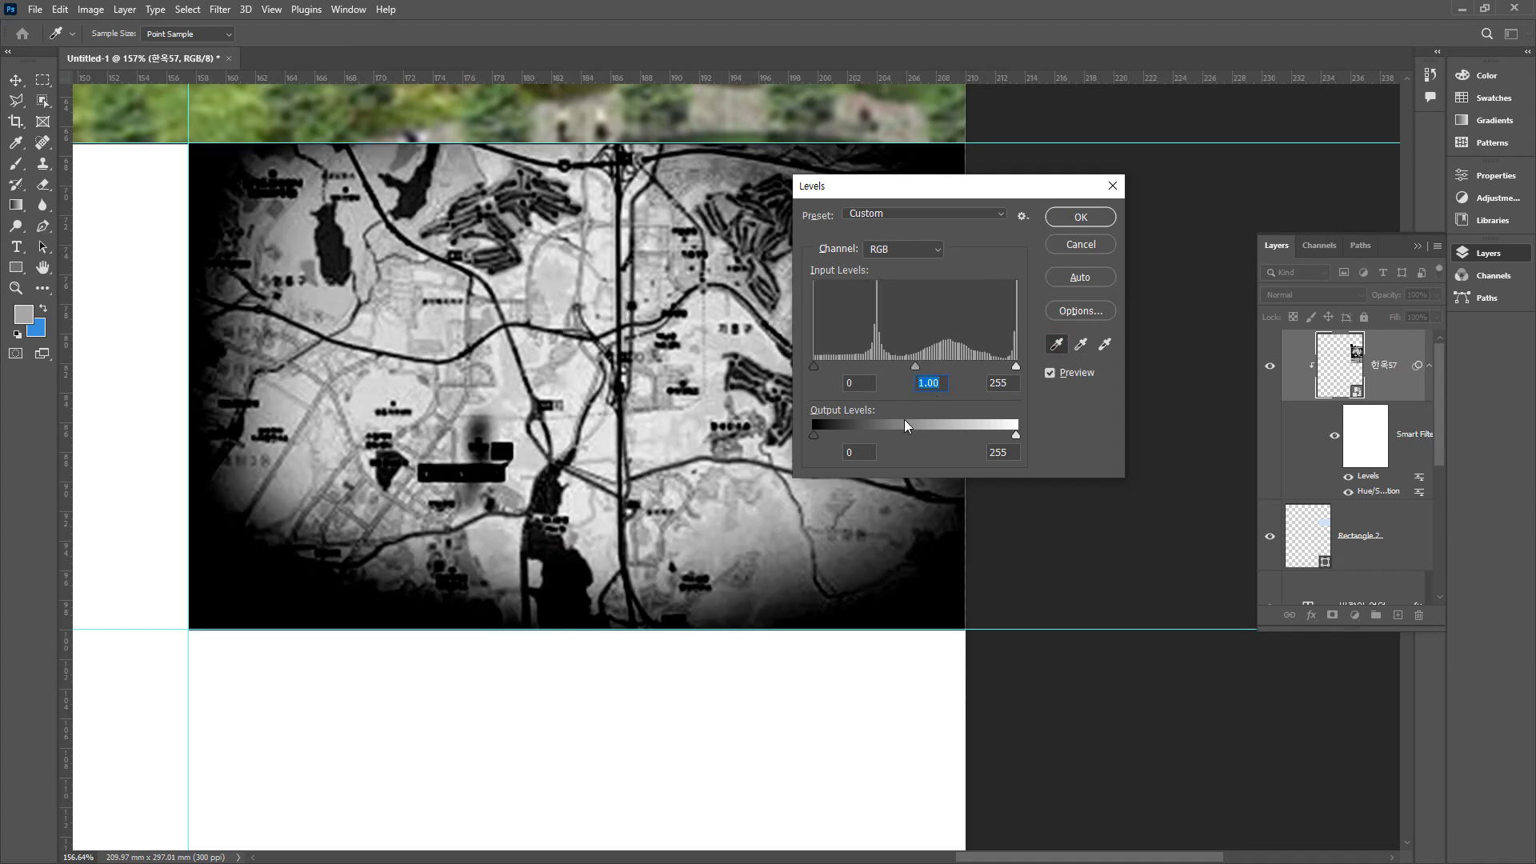
- Apply Levels to the map with midtones at 2.55, white input at 217 and black output at 20
mouse_move(819, 366)
mouse_down()
mouse_move(858, 367)
mouse_move(800, 368)
mouse_up()
drag(916, 367, 849, 368)
drag(1016, 367, 988, 368)
mouse_move(814, 434)
mouse_down()
mouse_move(858, 437)
mouse_move(825, 437)
mouse_up()
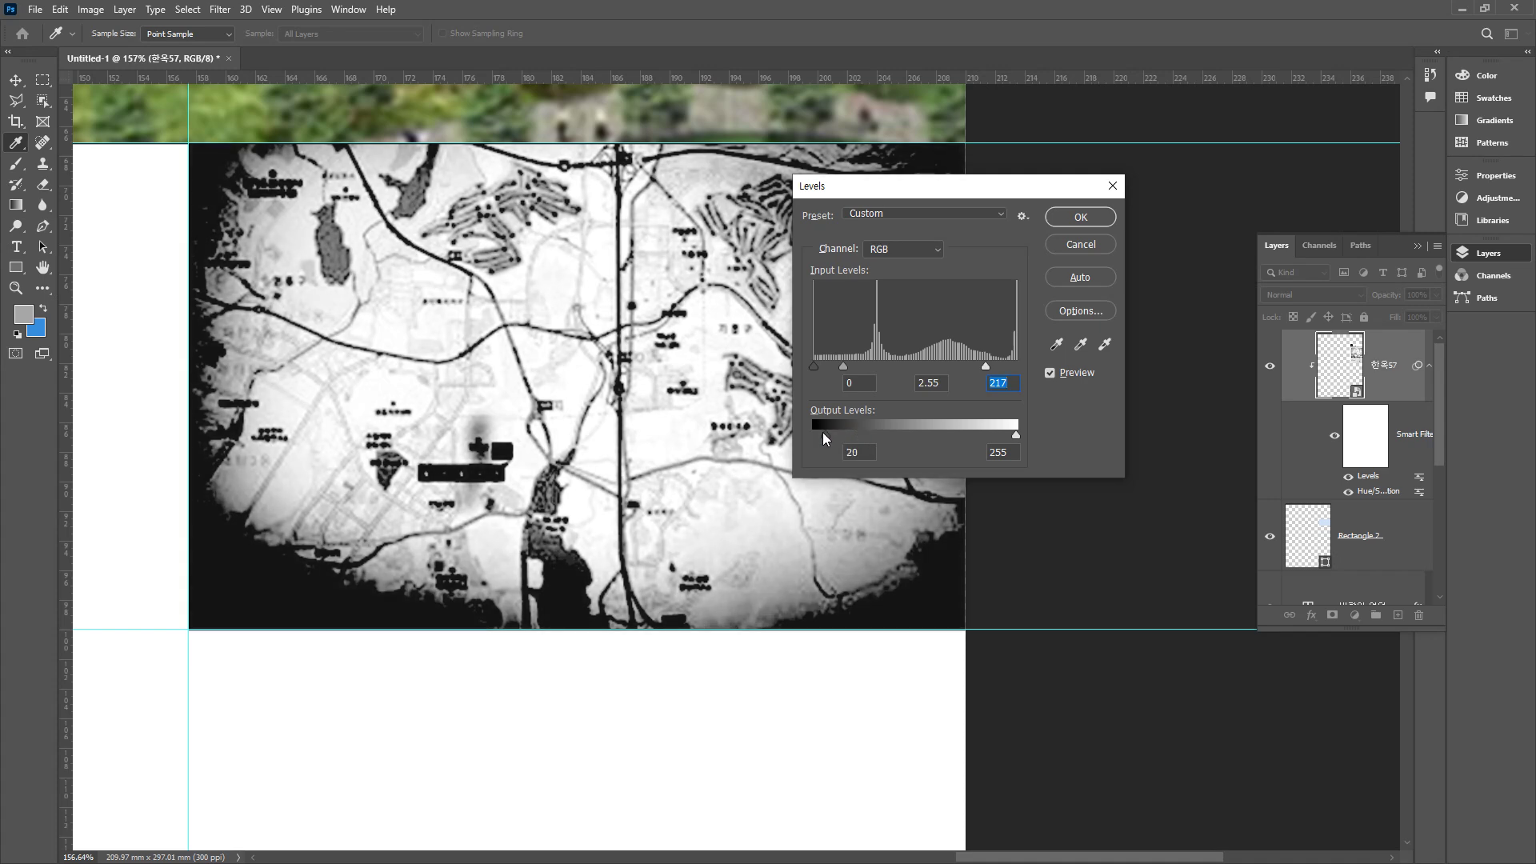
click(1080, 217)
- Try out a different opacity on the map layer and undo the Levels adjustment
key(h)
click(1436, 295)
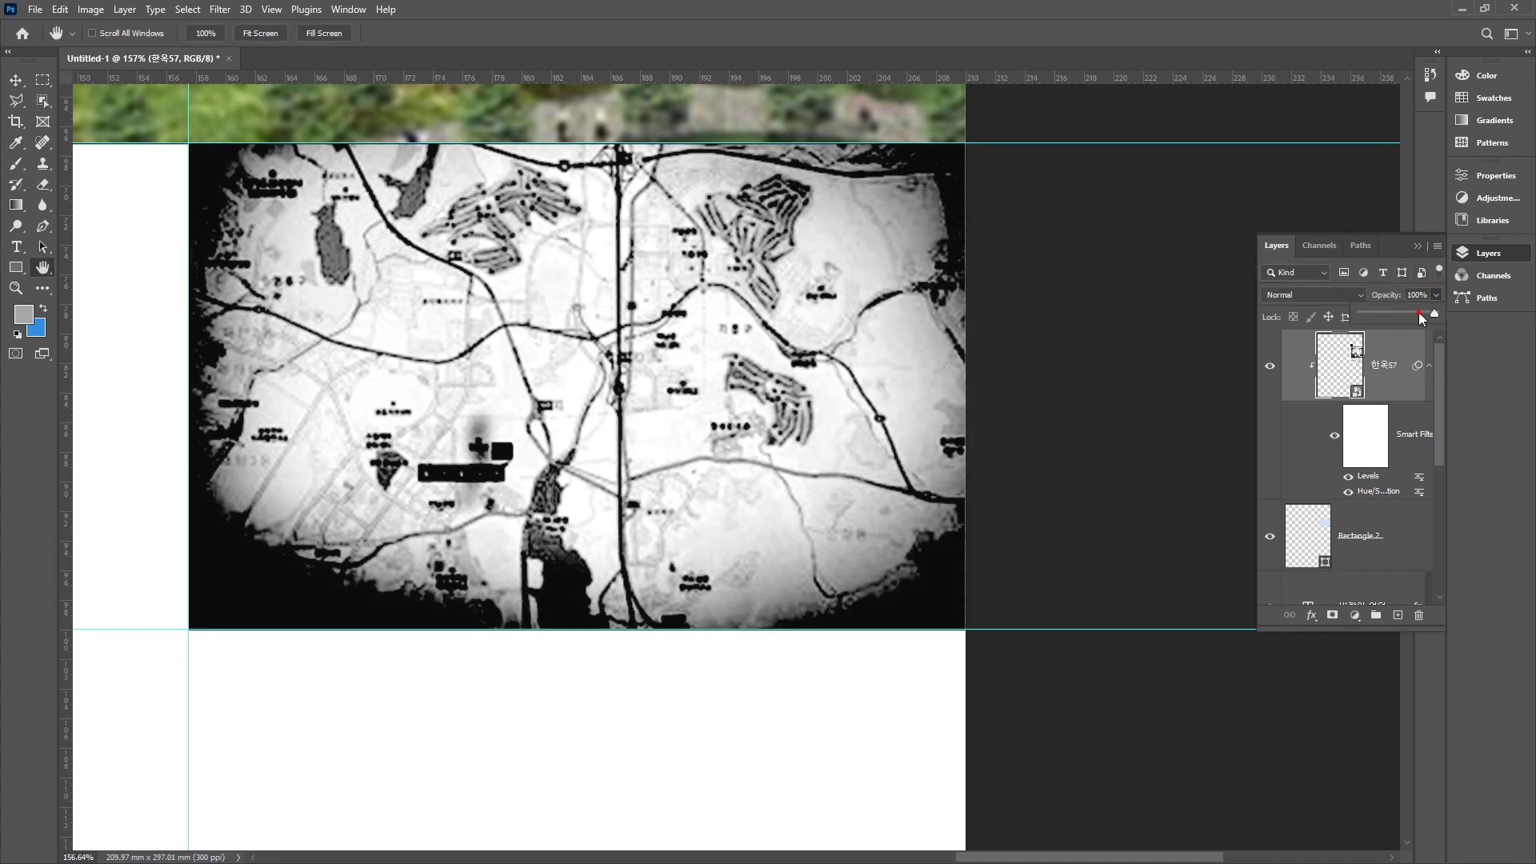
drag(1390, 314, 1429, 313)
click(761, 332)
key(ctrl+z)
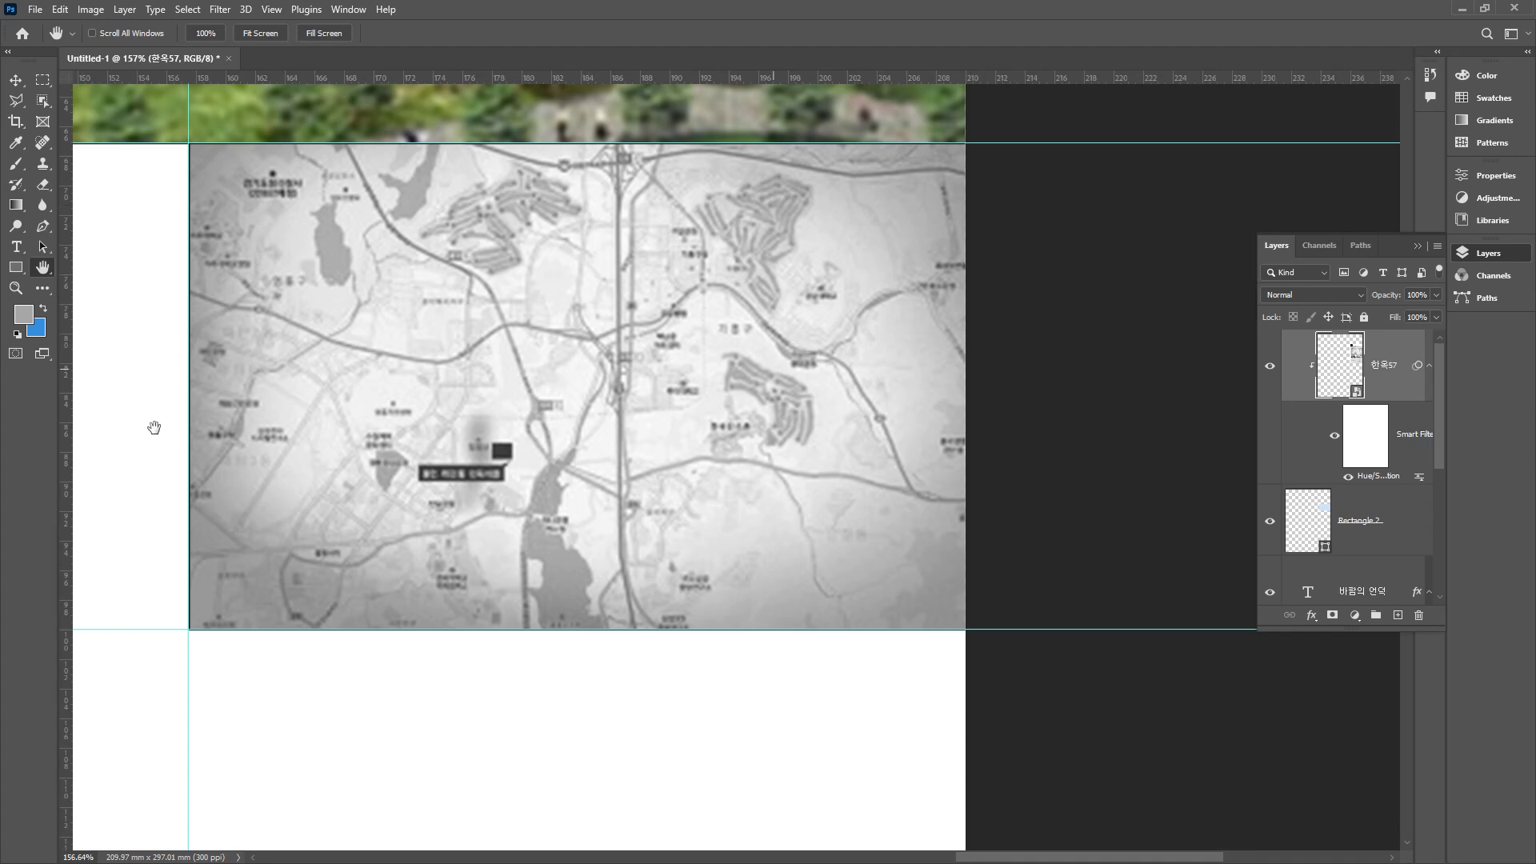
- Place the 한옥56 image on the page at its original 100% size
double_click(43, 267)
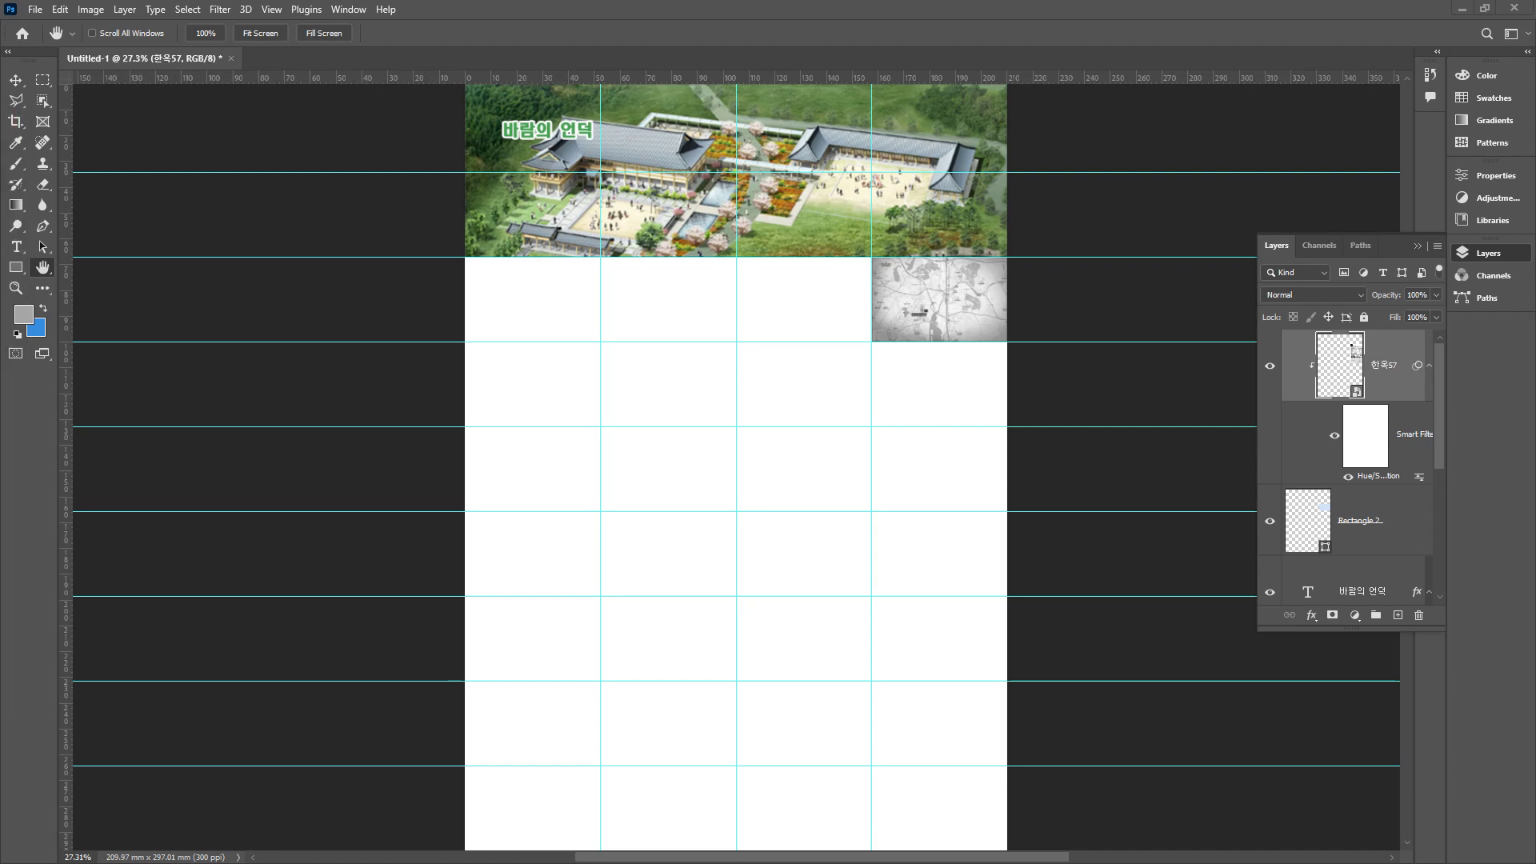
drag(696, 435, 648, 440)
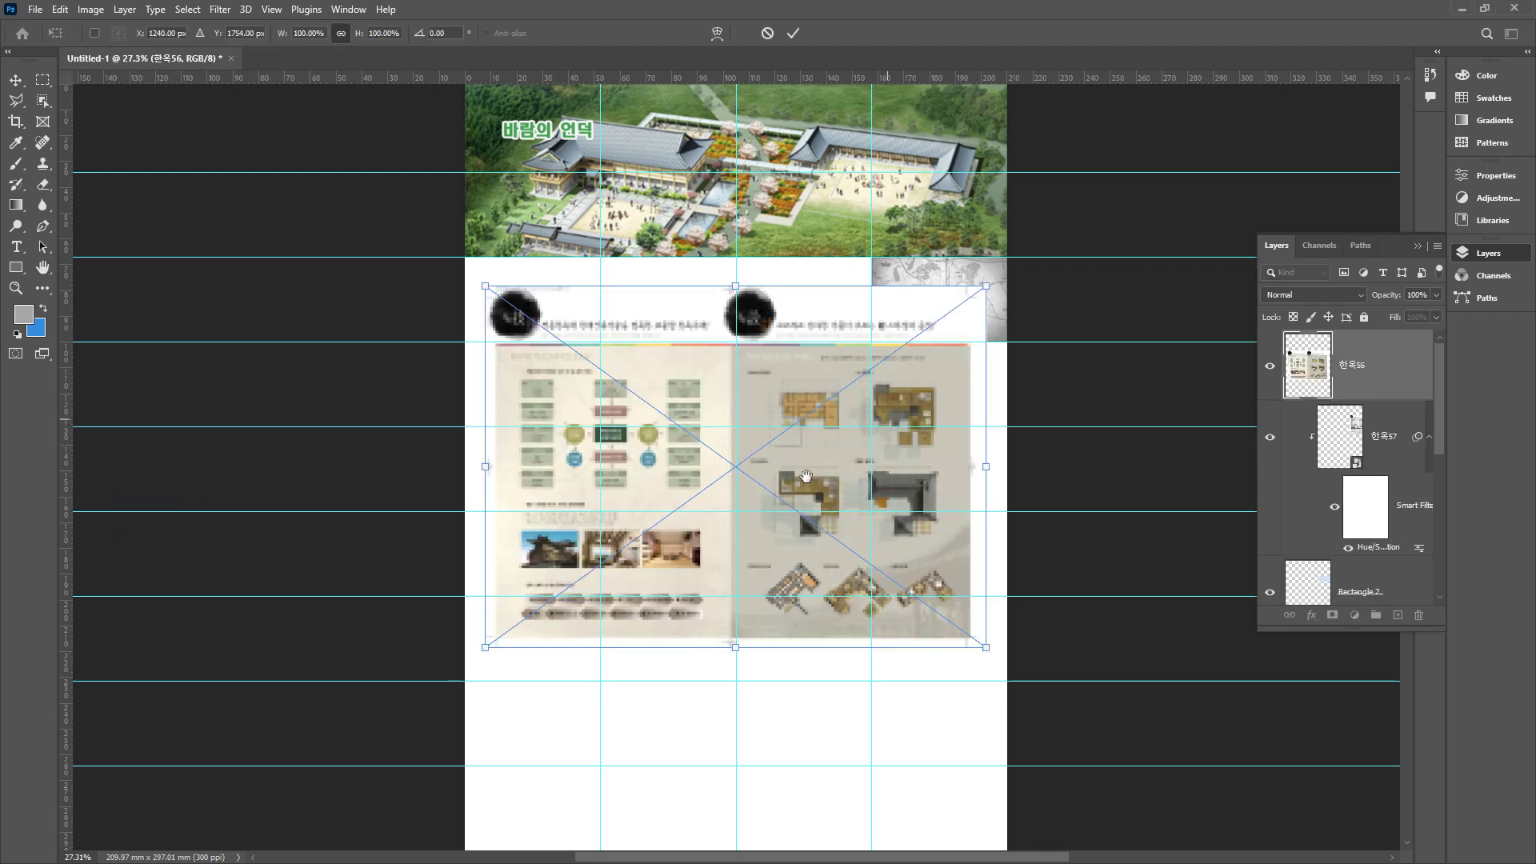
key(Return)
mouse_move(649, 574)
mouse_down()
mouse_move(477, 585)
mouse_move(646, 650)
mouse_move(737, 610)
mouse_move(556, 553)
mouse_up()
key(Escape)
- Copy the construction process diagram from the lower part of 한옥56, hide that layer and paste the diagram as a new layer
key(m)
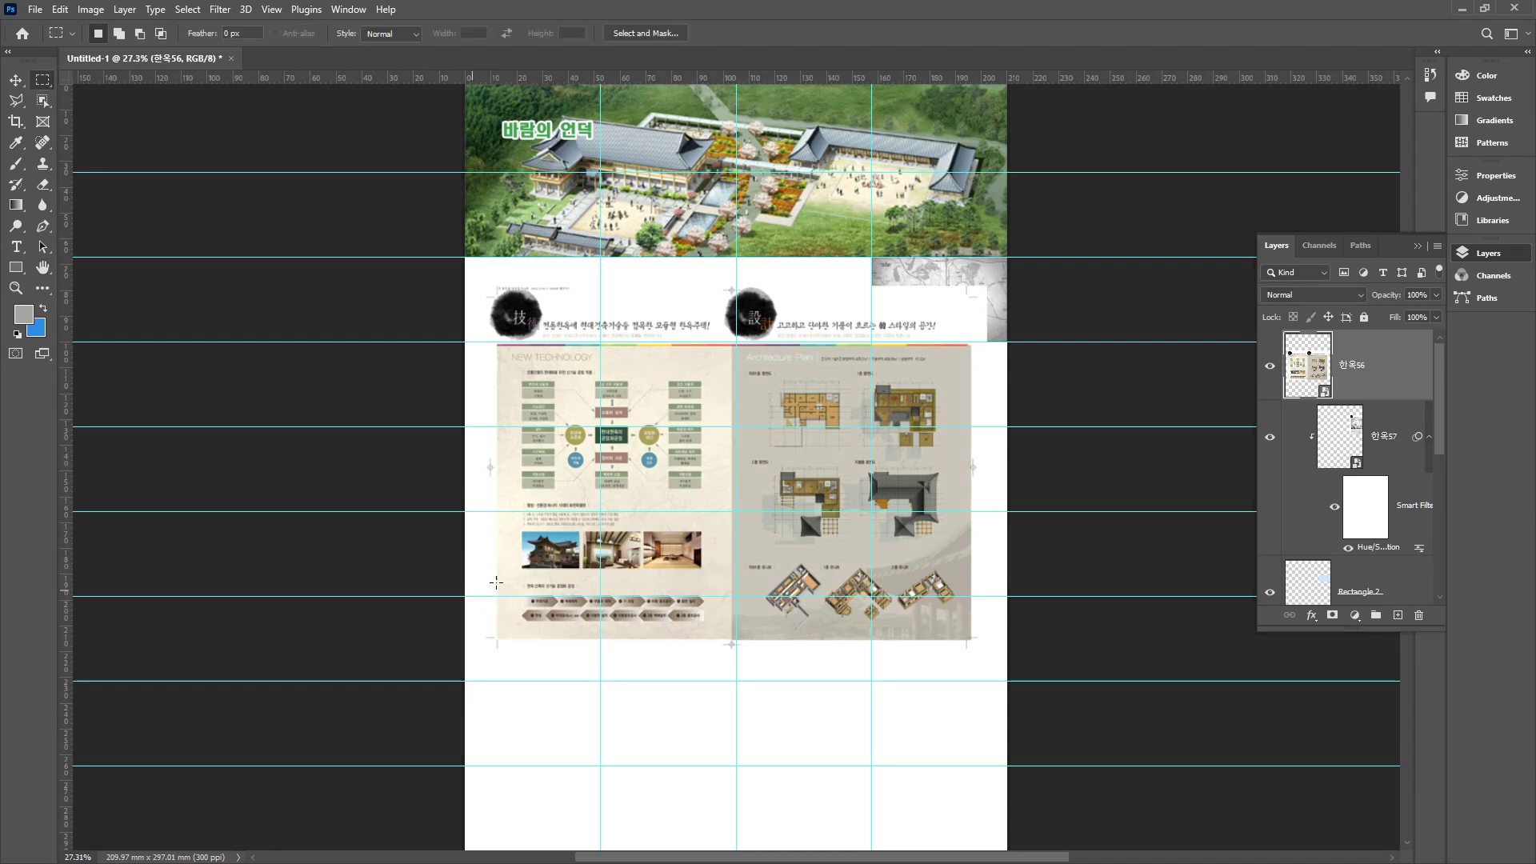
drag(518, 578, 713, 639)
click(713, 640)
click(1381, 351)
click(1270, 366)
key(ctrl+v)
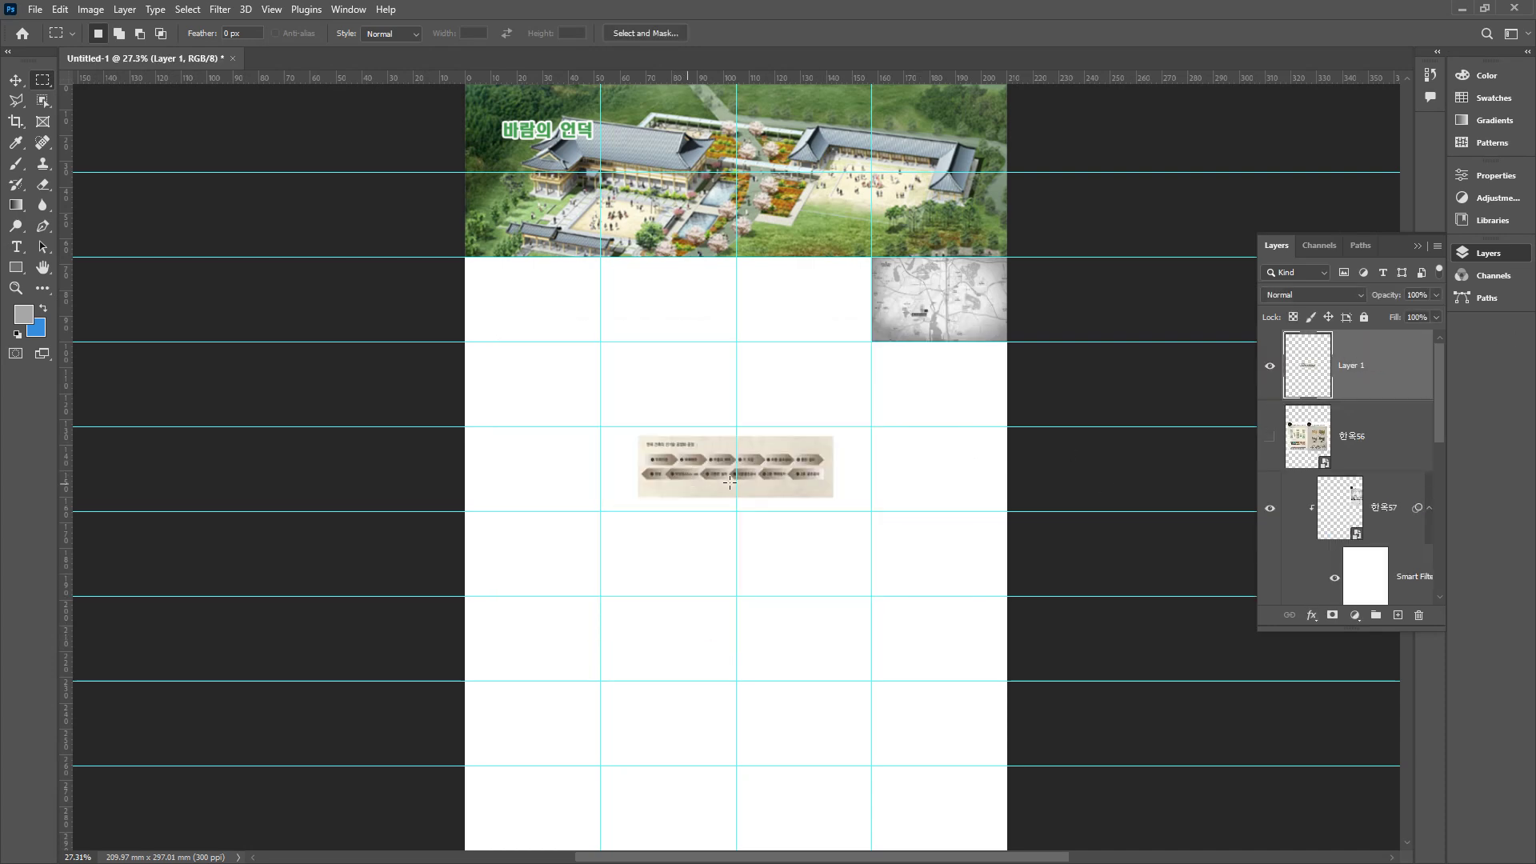
- Move the process diagram directly below the aerial view and enlarge it to span the first two grid cells
key(v)
drag(780, 472, 575, 281)
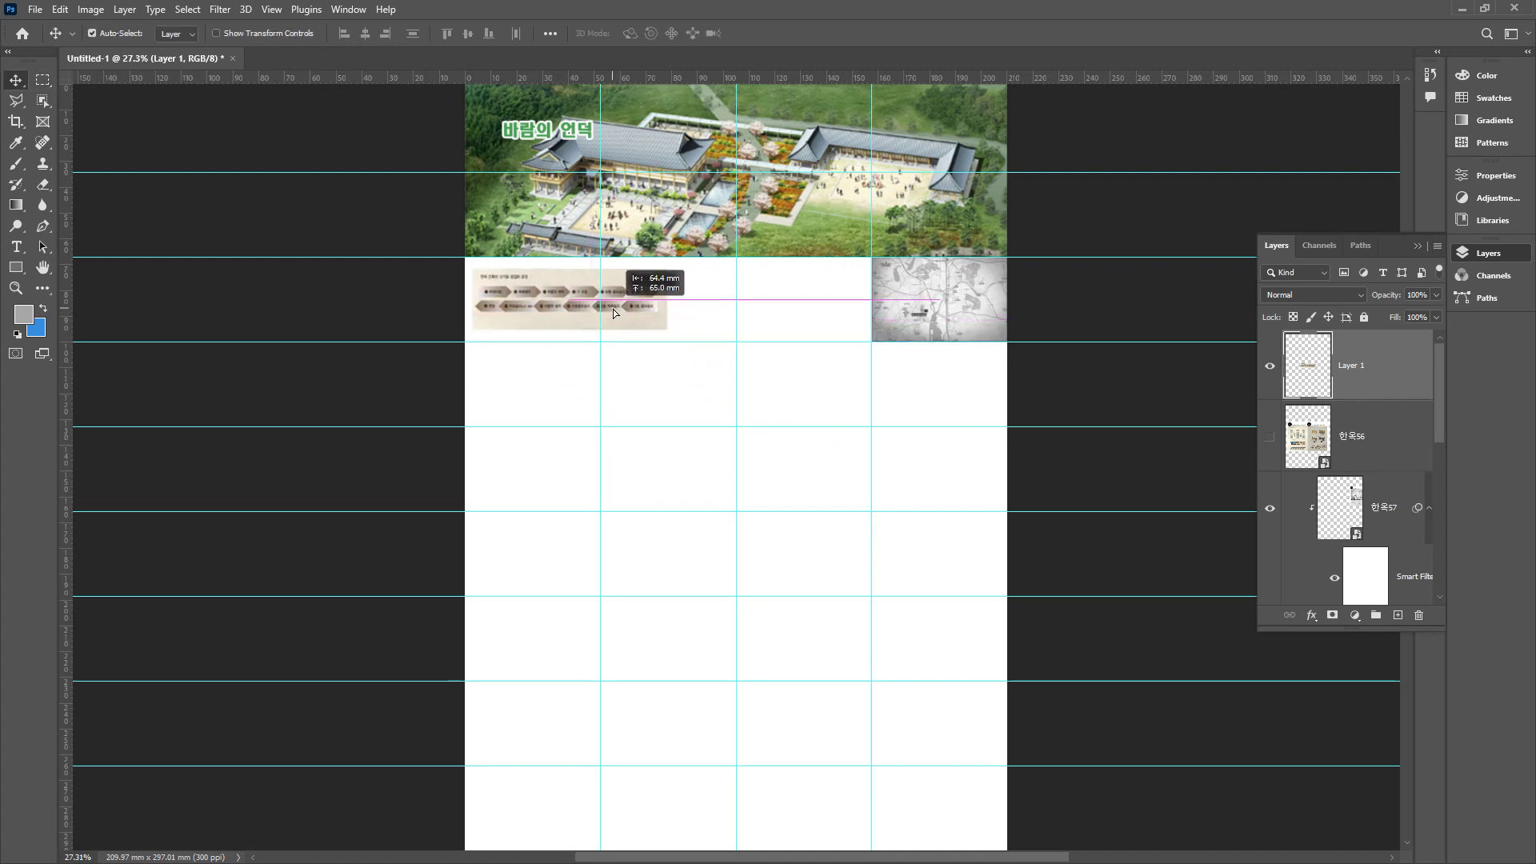
key(ctrl+t)
mouse_move(665, 332)
mouse_down()
mouse_move(605, 321)
mouse_move(750, 325)
mouse_move(686, 310)
mouse_up()
key(Return)
- Nudge the process diagram down to line up with the horizontal guides of its row
drag(591, 300, 689, 449)
drag(679, 293, 701, 351)
key(Down)
key(Down)
key(Down)
key(Down)
key(Down)
key(Down)
key(Down)
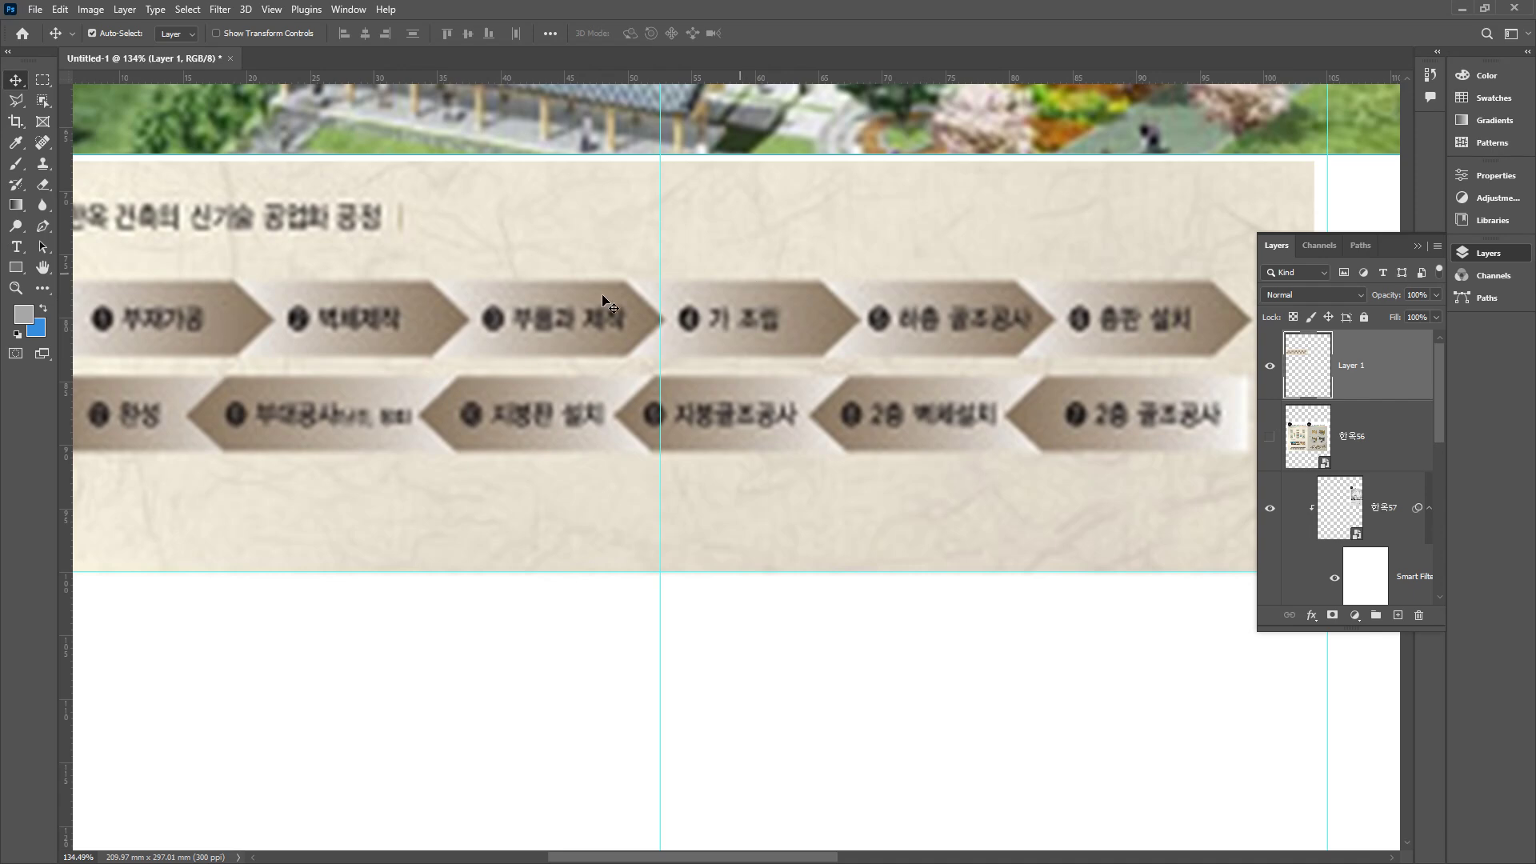
- Nudge the process diagram slightly right to centre it between the page edge and the middle vertical guide
double_click(43, 268)
ctrl+click(729, 324)
ctrl+click(636, 316)
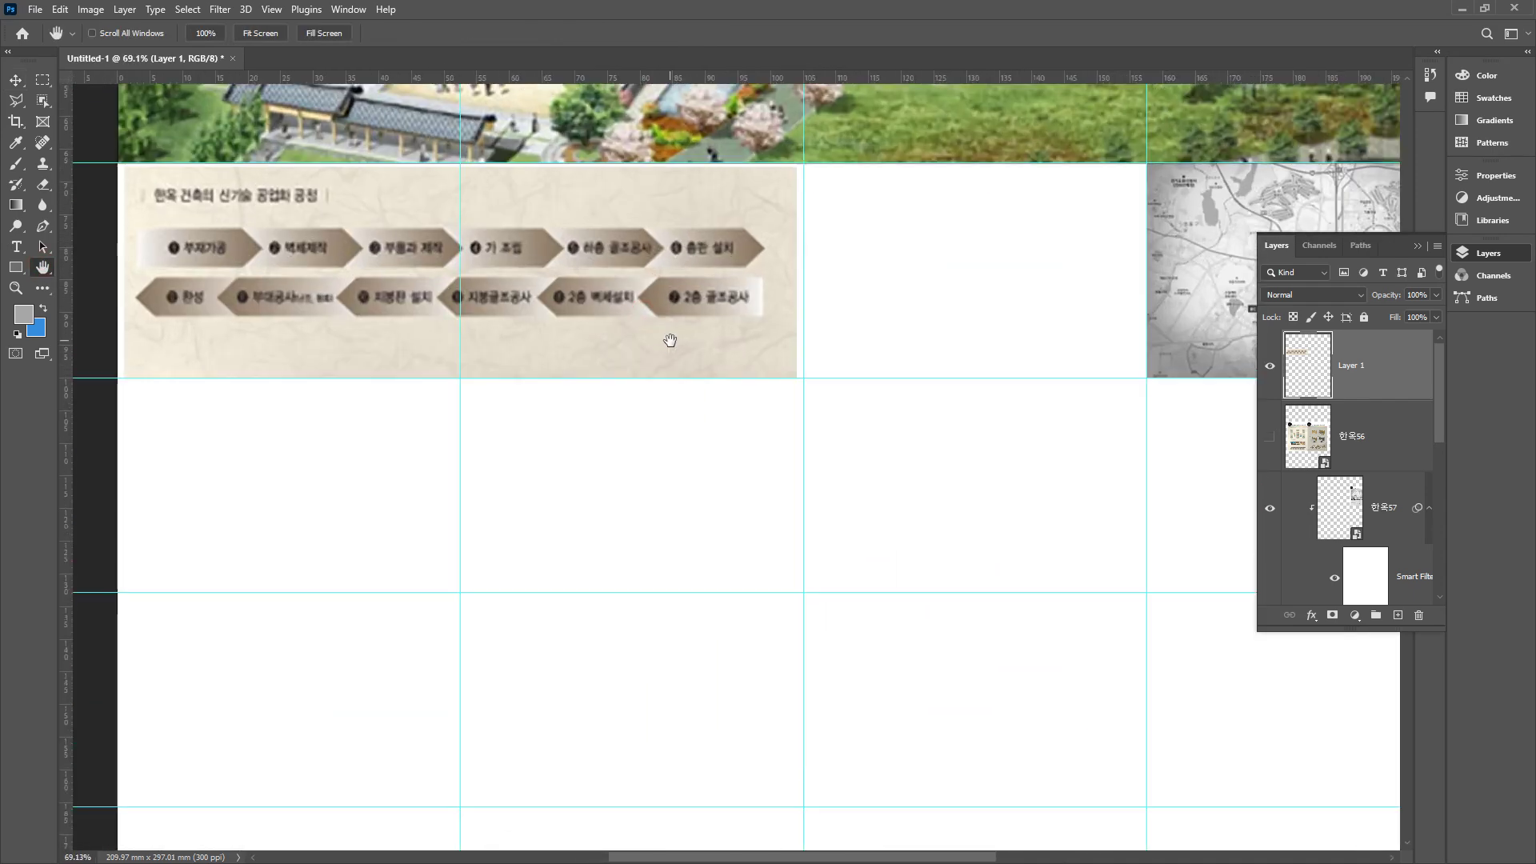
click(16, 81)
key(Right)
key(Right)
key(Right)
key(Right)
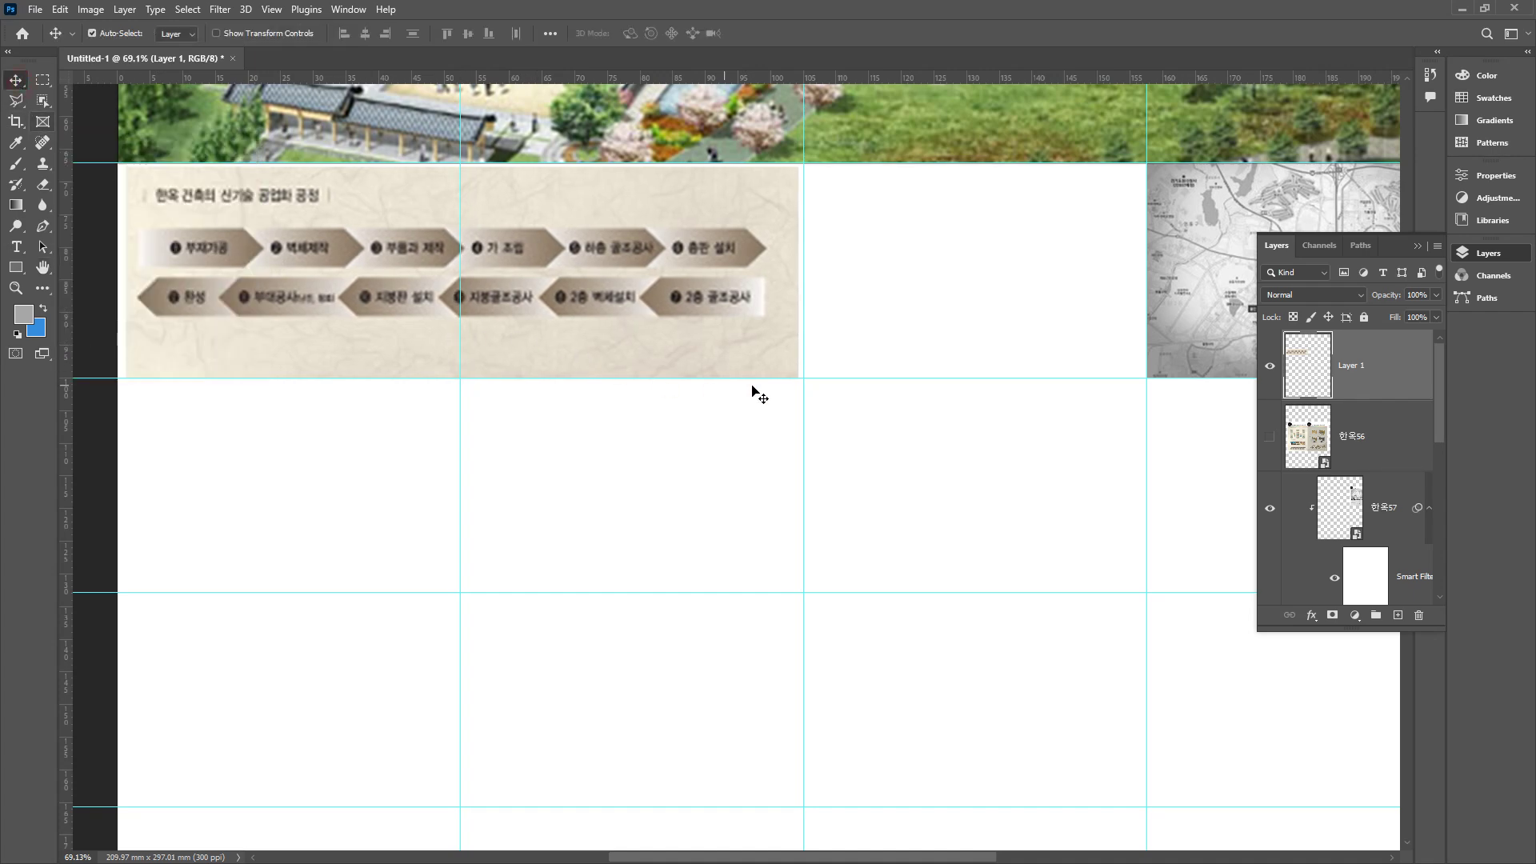
- Whiten the process diagram's beige background with Levels, sampling the background as the white point
key(ctrl+l)
drag(722, 176, 963, 281)
click(1149, 435)
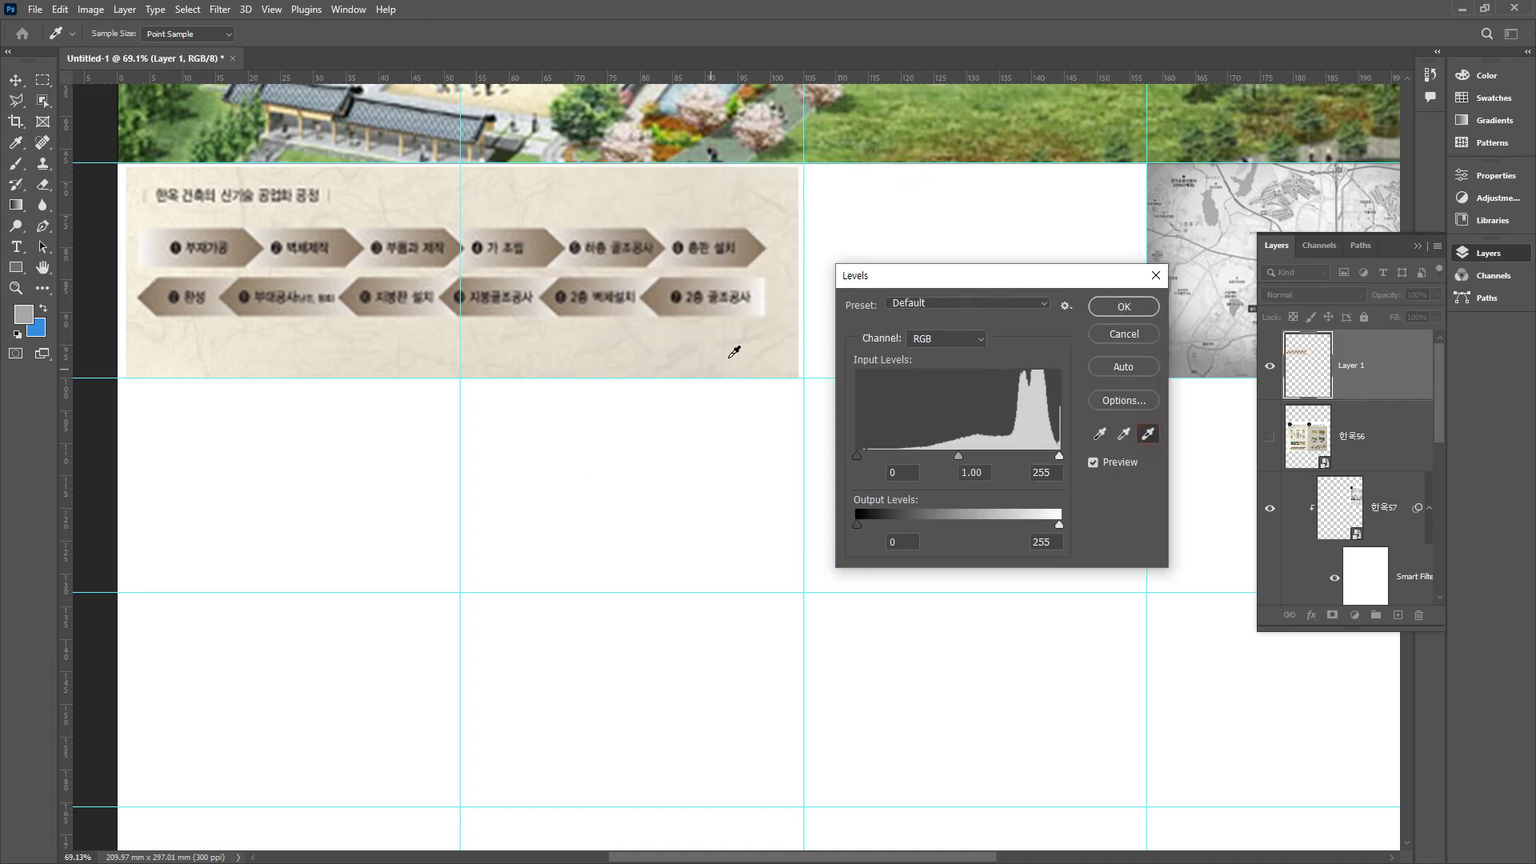
click(725, 364)
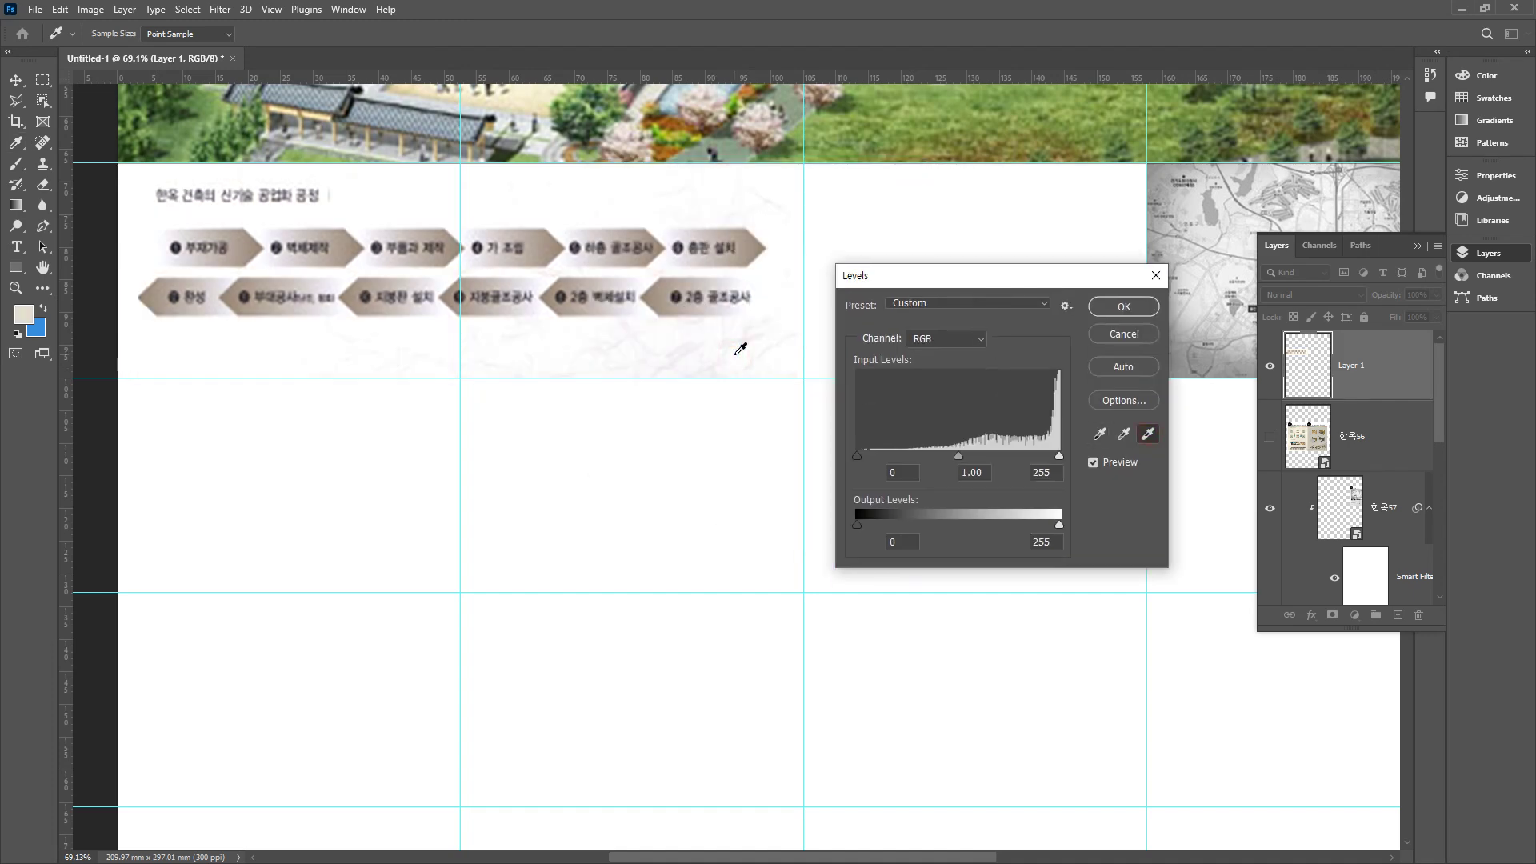
click(640, 193)
click(1124, 308)
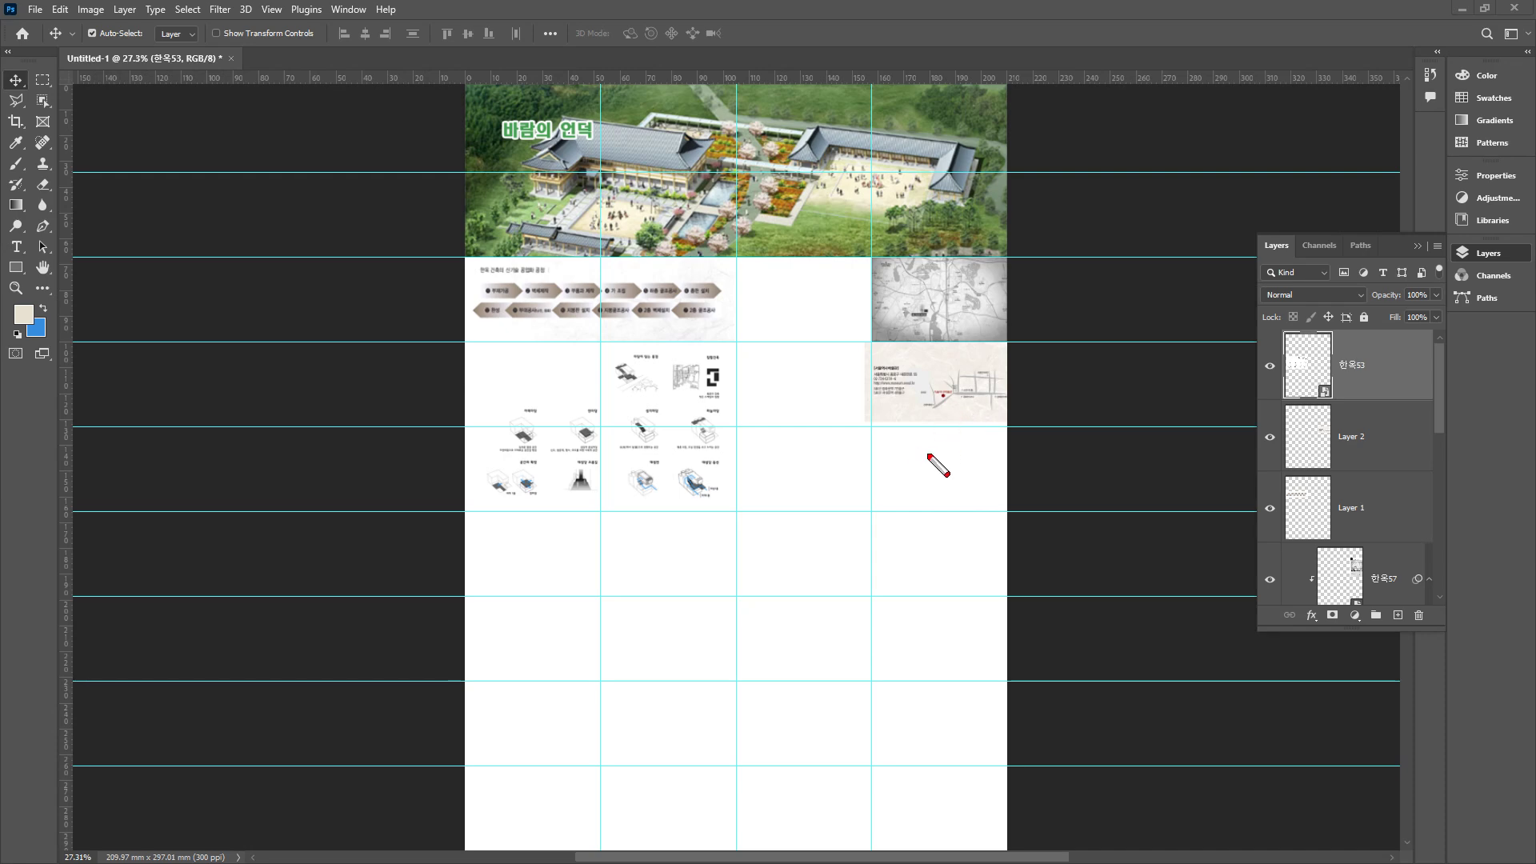
mouse_move(930, 453)
mouse_down()
mouse_move(915, 743)
mouse_move(908, 730)
mouse_move(968, 715)
mouse_up()
drag(908, 480, 926, 456)
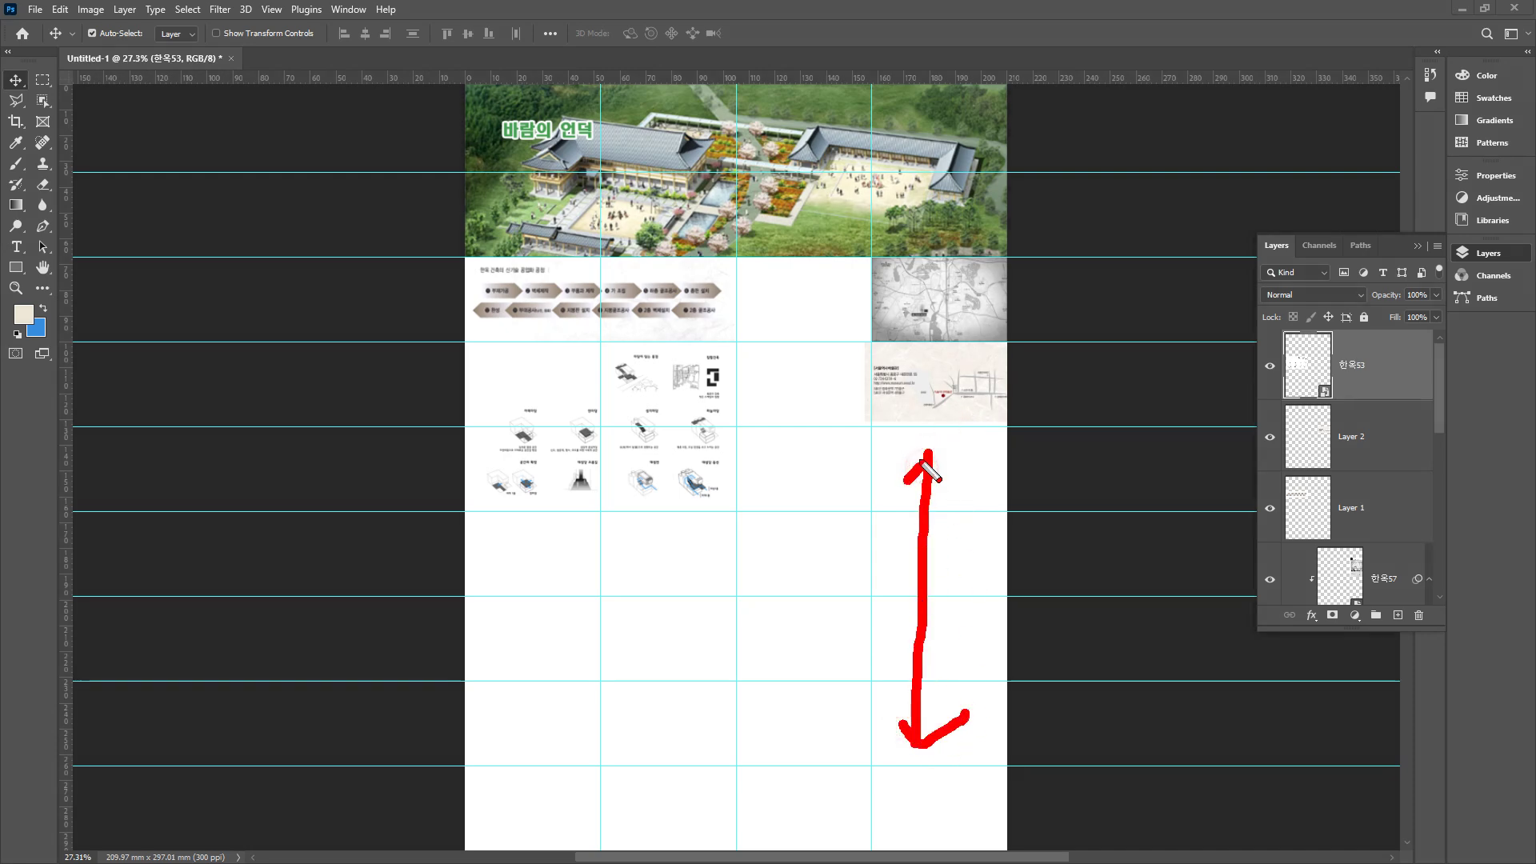
key(Escape)
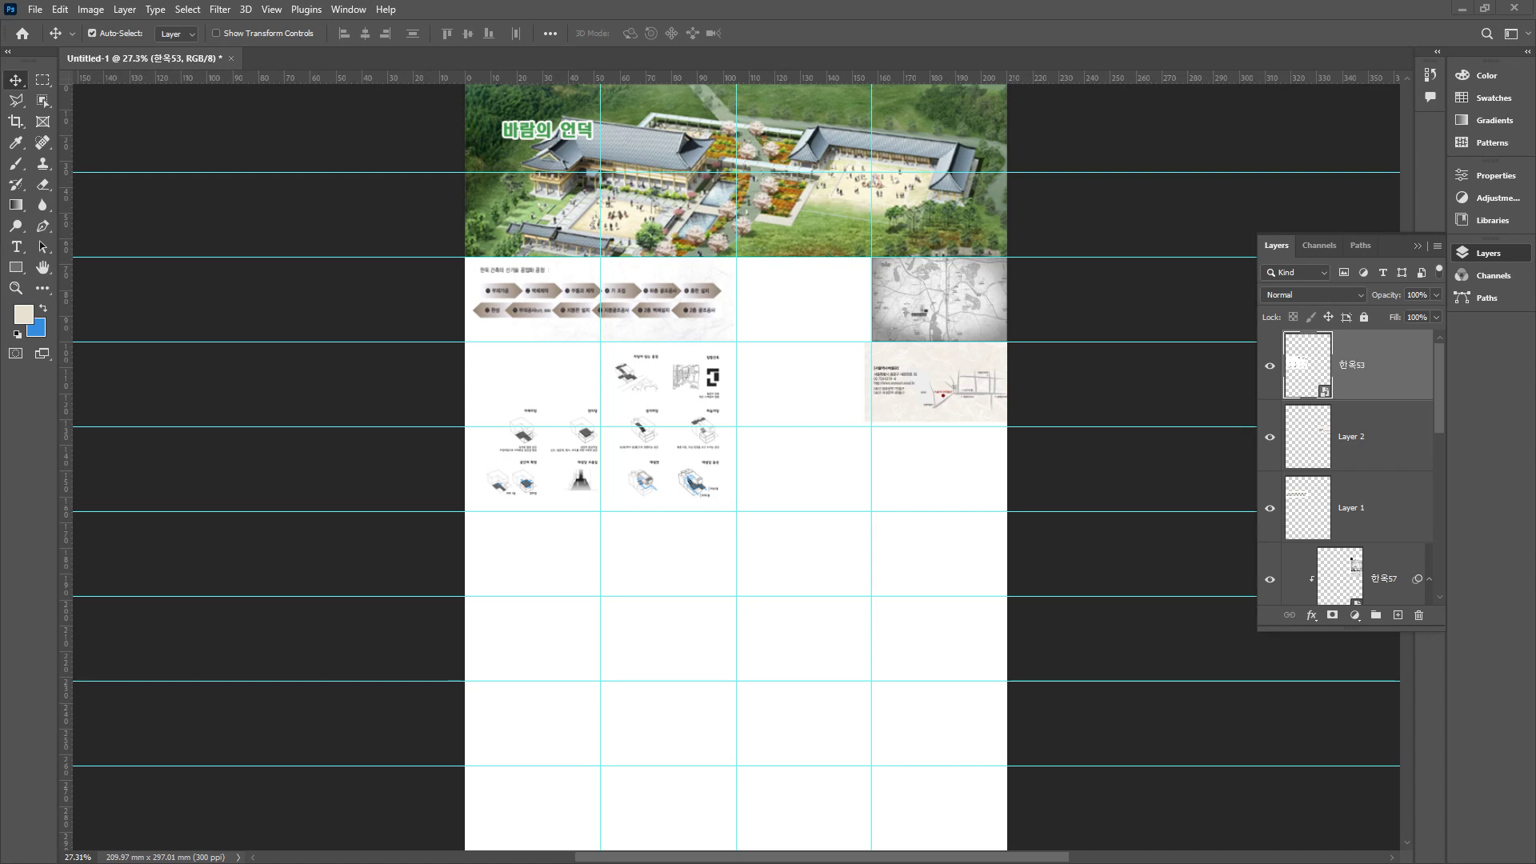
- Place the 한옥9 floor plan image in the rightmost column below the museum location map
drag(0, 516, 572, 449)
drag(761, 468, 960, 485)
key(Return)
scroll(671, 461, up, 5)
scroll(670, 460, down, 3)
scroll(676, 352, up, 3)
scroll(728, 487, down, 3)
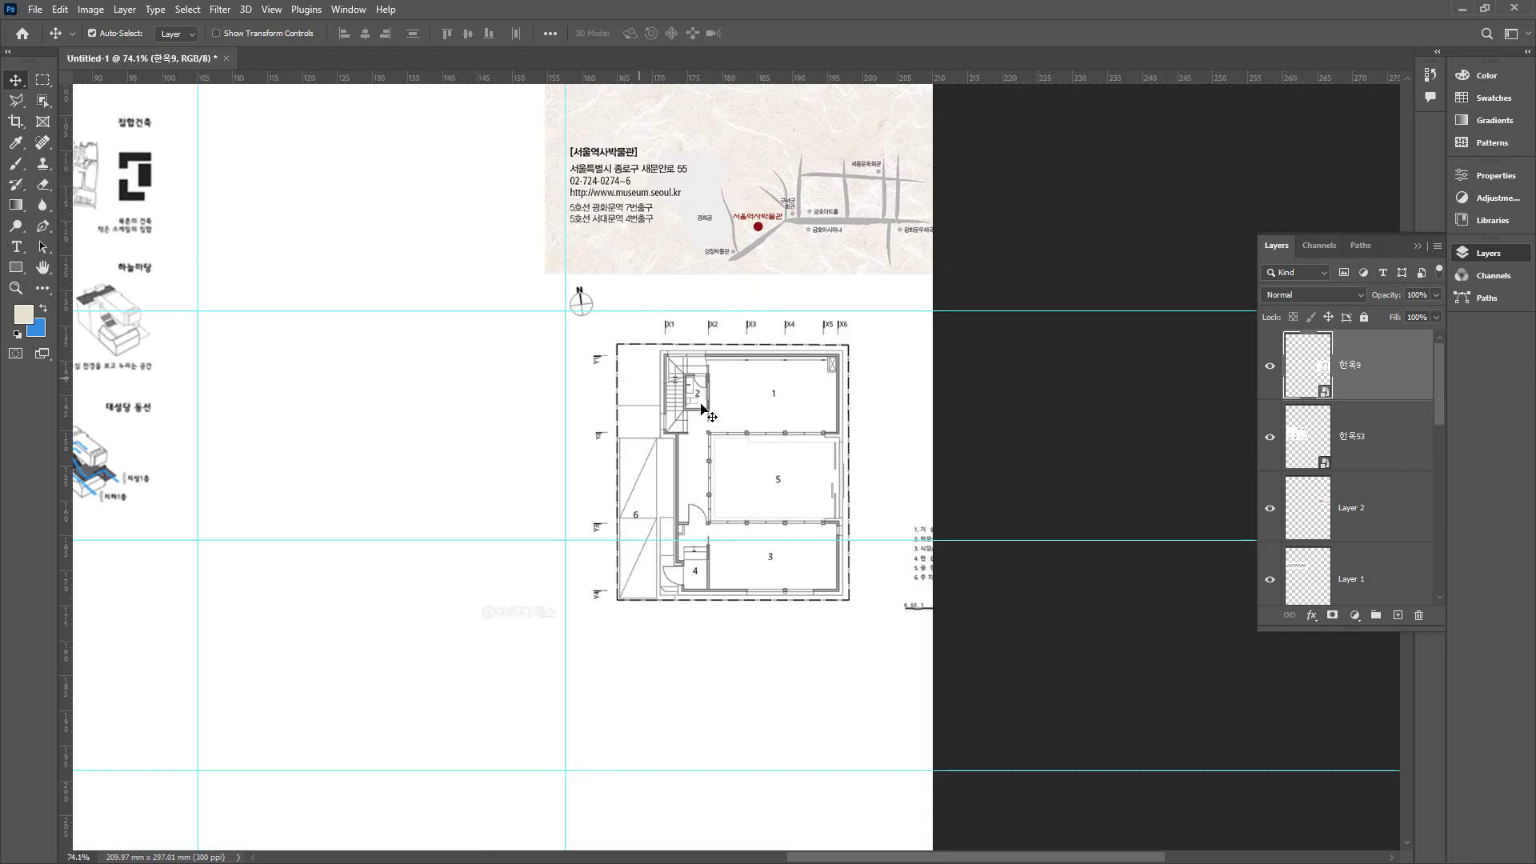
- Scale the 한옥9 floor plan to about 121% and position it below the museum location map, within the rightmost column
mouse_move(719, 412)
mouse_down()
mouse_move(752, 436)
mouse_move(747, 422)
mouse_up()
key(ctrl+t)
drag(505, 625, 422, 675)
drag(725, 606, 830, 670)
drag(1084, 708, 840, 432)
drag(694, 452, 784, 453)
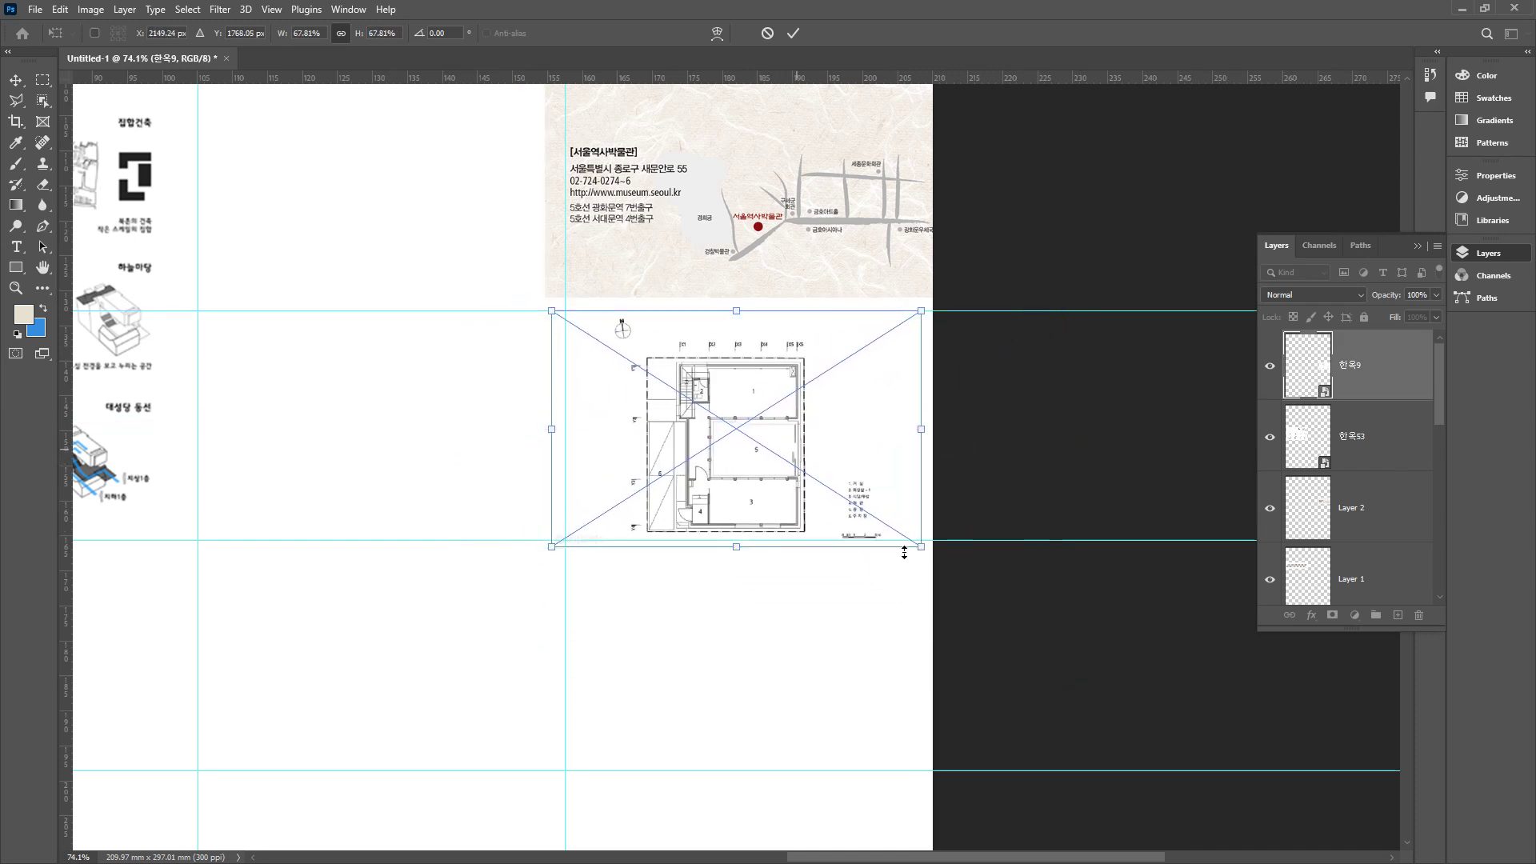
drag(919, 544, 1041, 761)
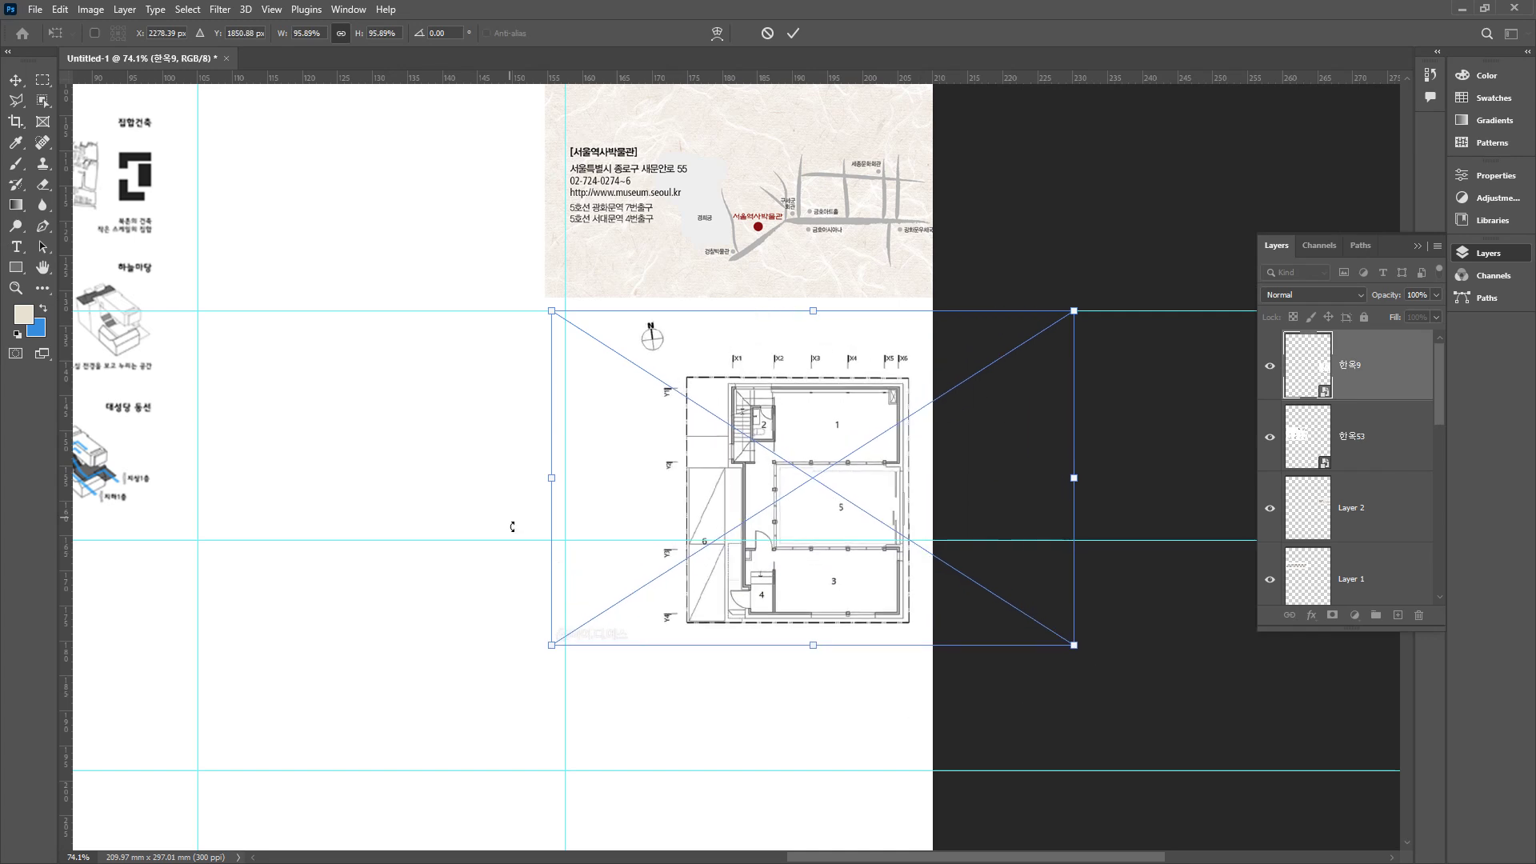
mouse_move(549, 645)
mouse_down()
mouse_move(497, 718)
mouse_move(453, 746)
mouse_up()
click(746, 616)
drag(761, 609, 773, 589)
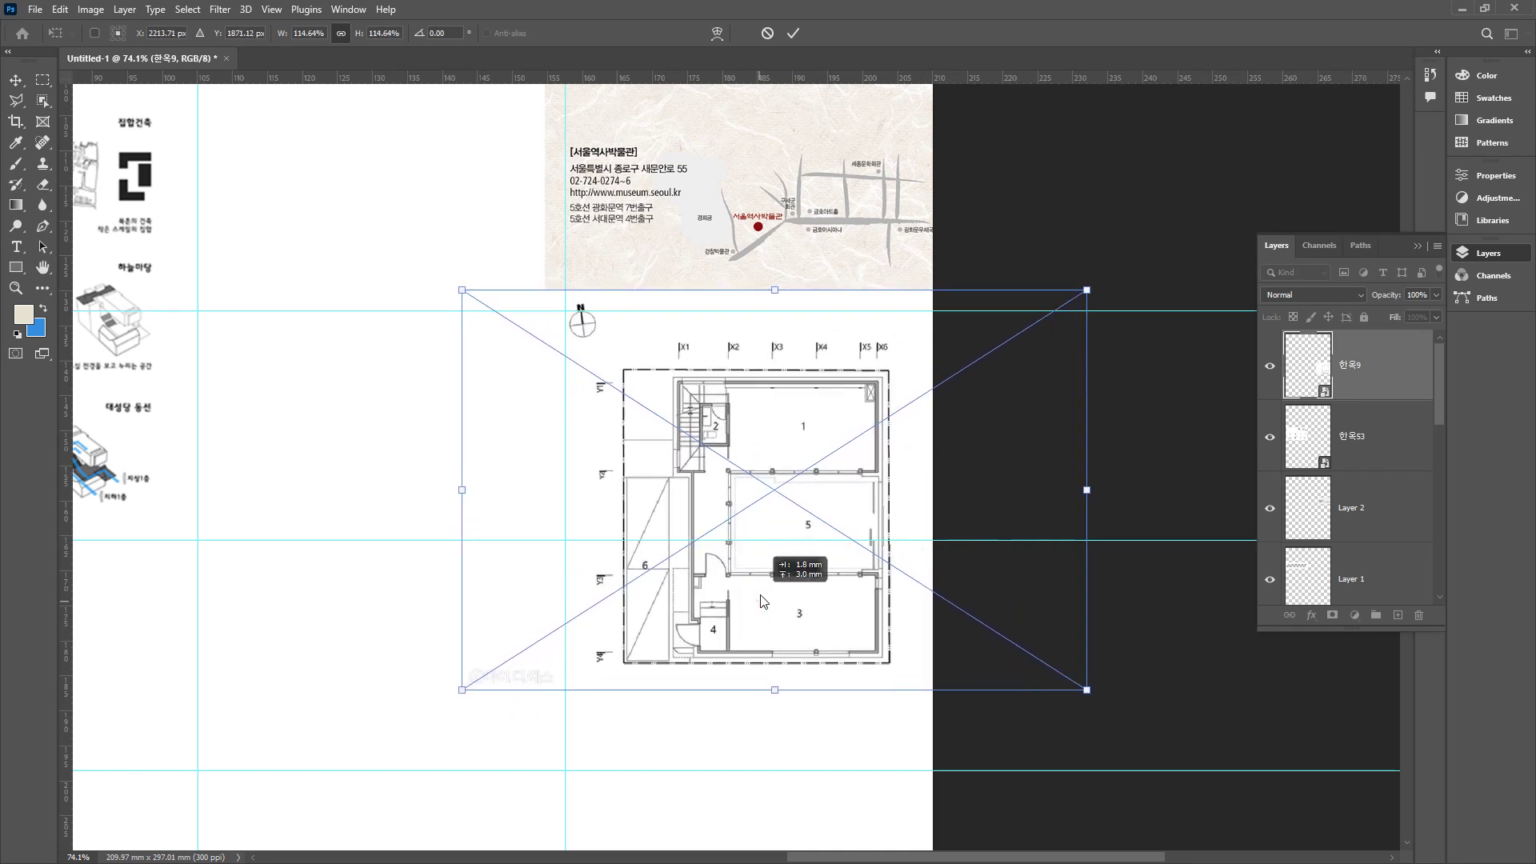
drag(1088, 692, 1131, 733)
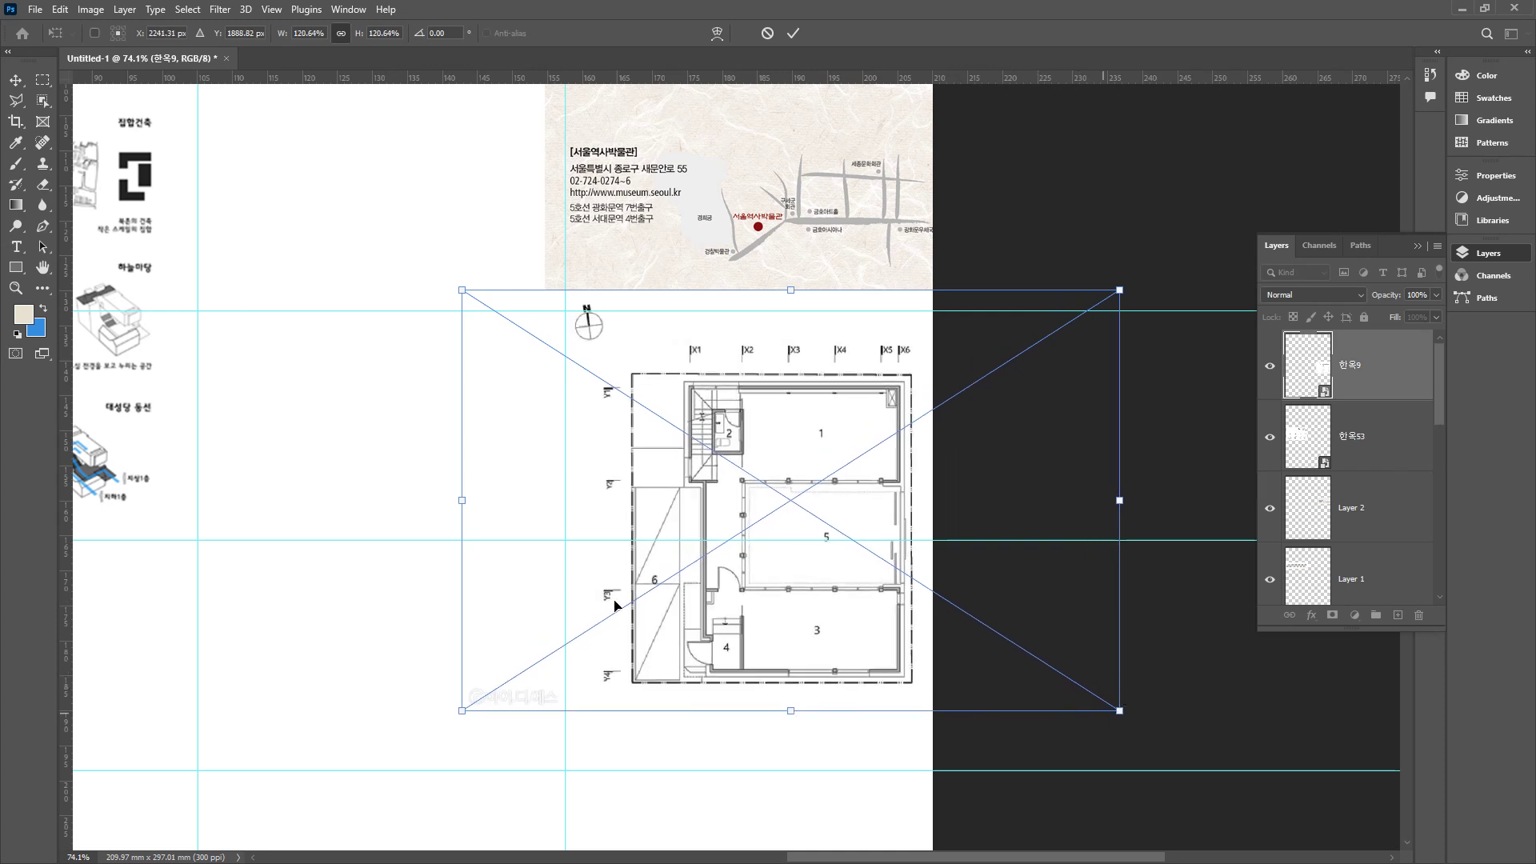
drag(460, 713, 416, 747)
drag(419, 291, 461, 316)
key(Return)
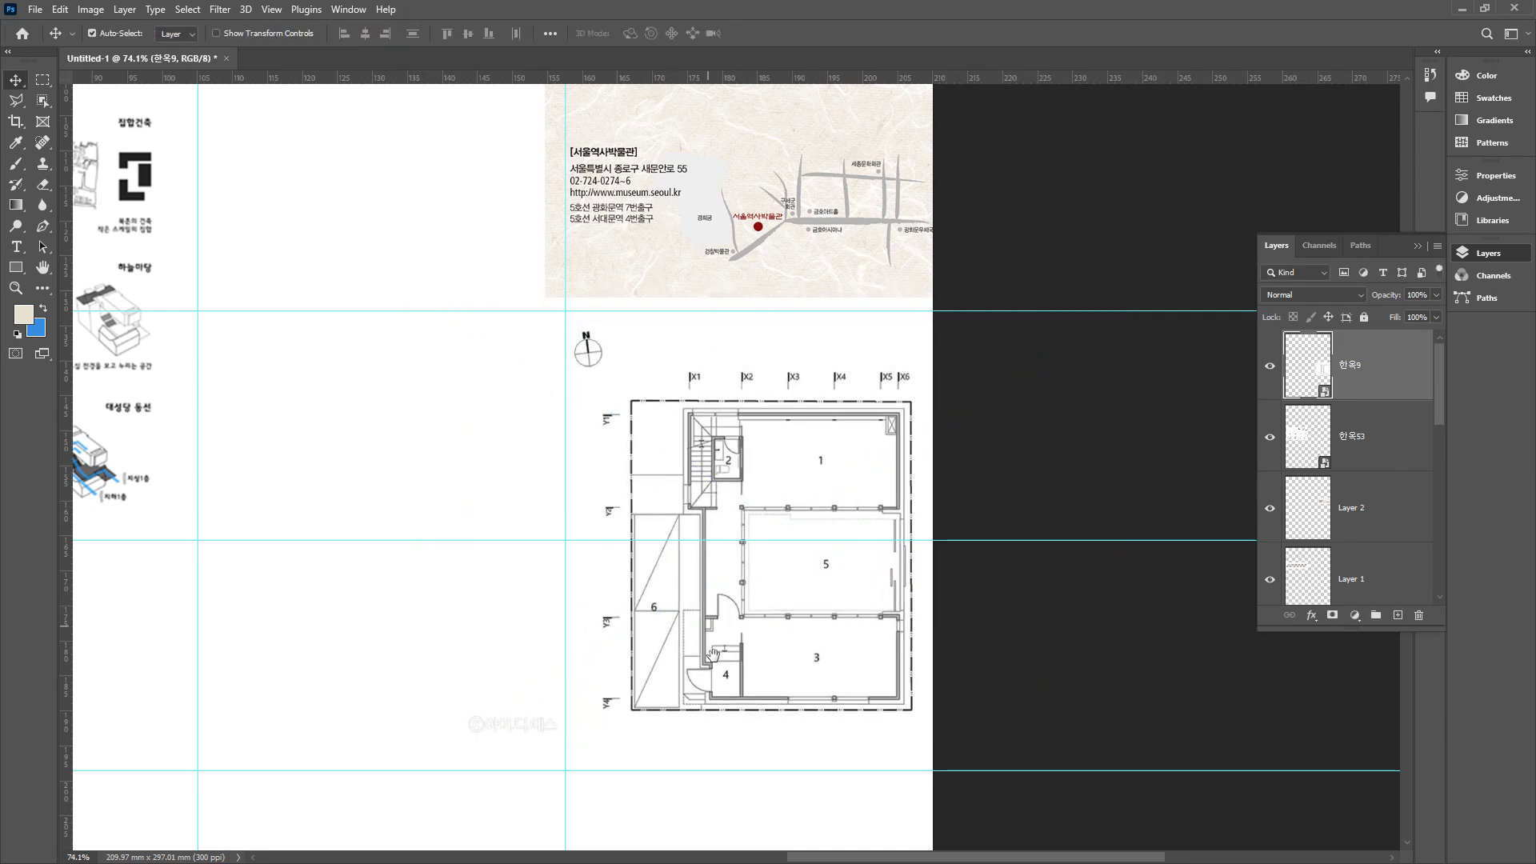
- Place the 한옥10 floor plan below the first plan and enlarge it to fit the rightmost column
scroll(687, 489, down, 5)
drag(0, 561, 432, 565)
drag(543, 462, 850, 469)
drag(511, 641, 316, 853)
drag(755, 562, 825, 572)
click(378, 309)
drag(378, 309, 440, 348)
click(796, 473)
drag(797, 472, 766, 472)
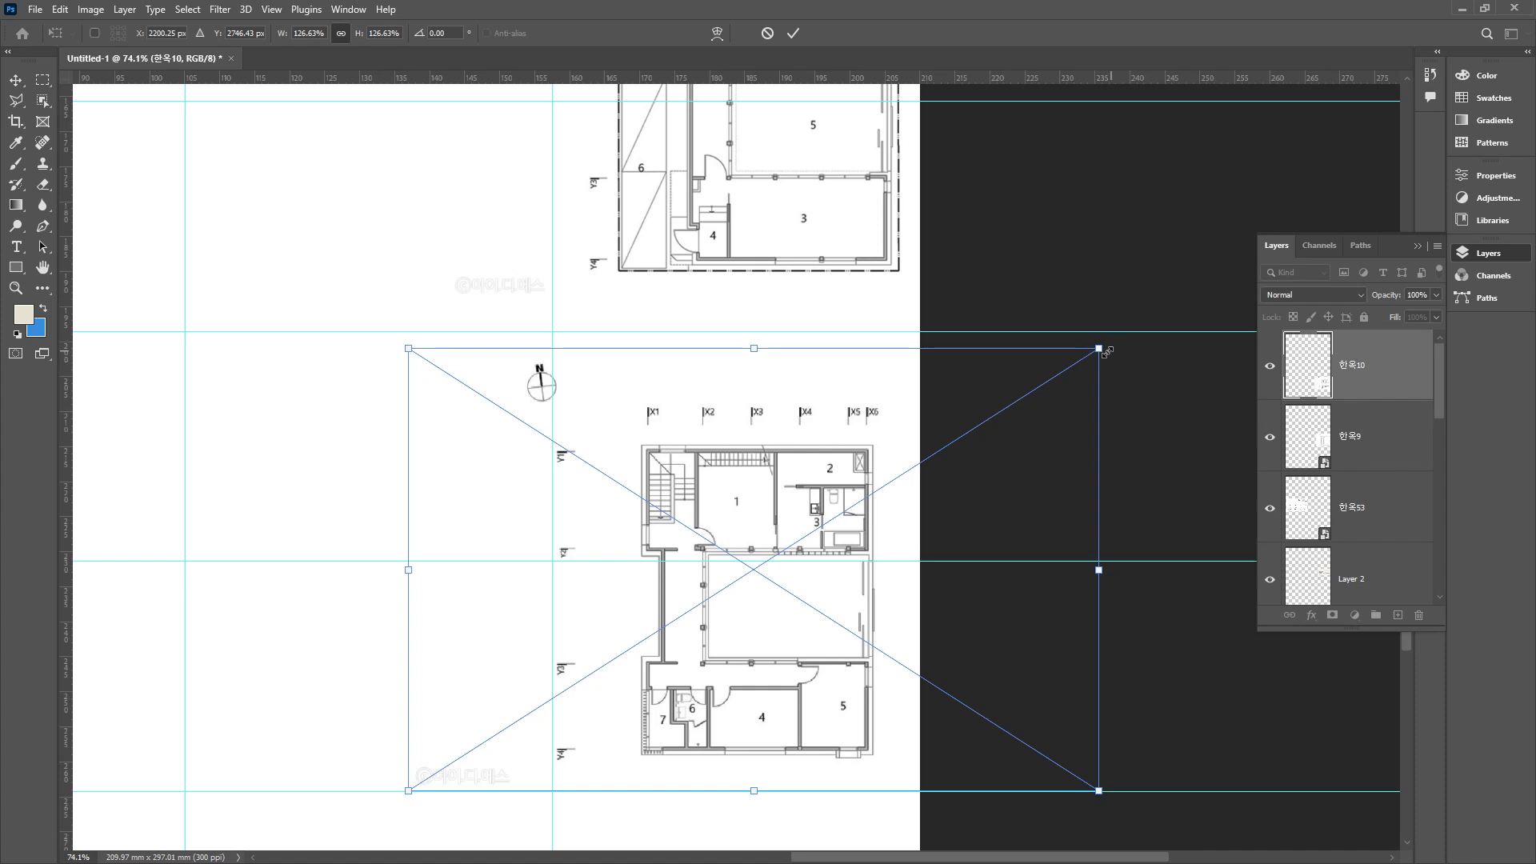
drag(1099, 349, 1143, 320)
drag(841, 468, 829, 473)
key(Return)
- Scale the 한옥9 floor plan down to about 115% so it leaves a margin inside the rightmost column
scroll(737, 512, down, 5)
scroll(792, 483, up, 10)
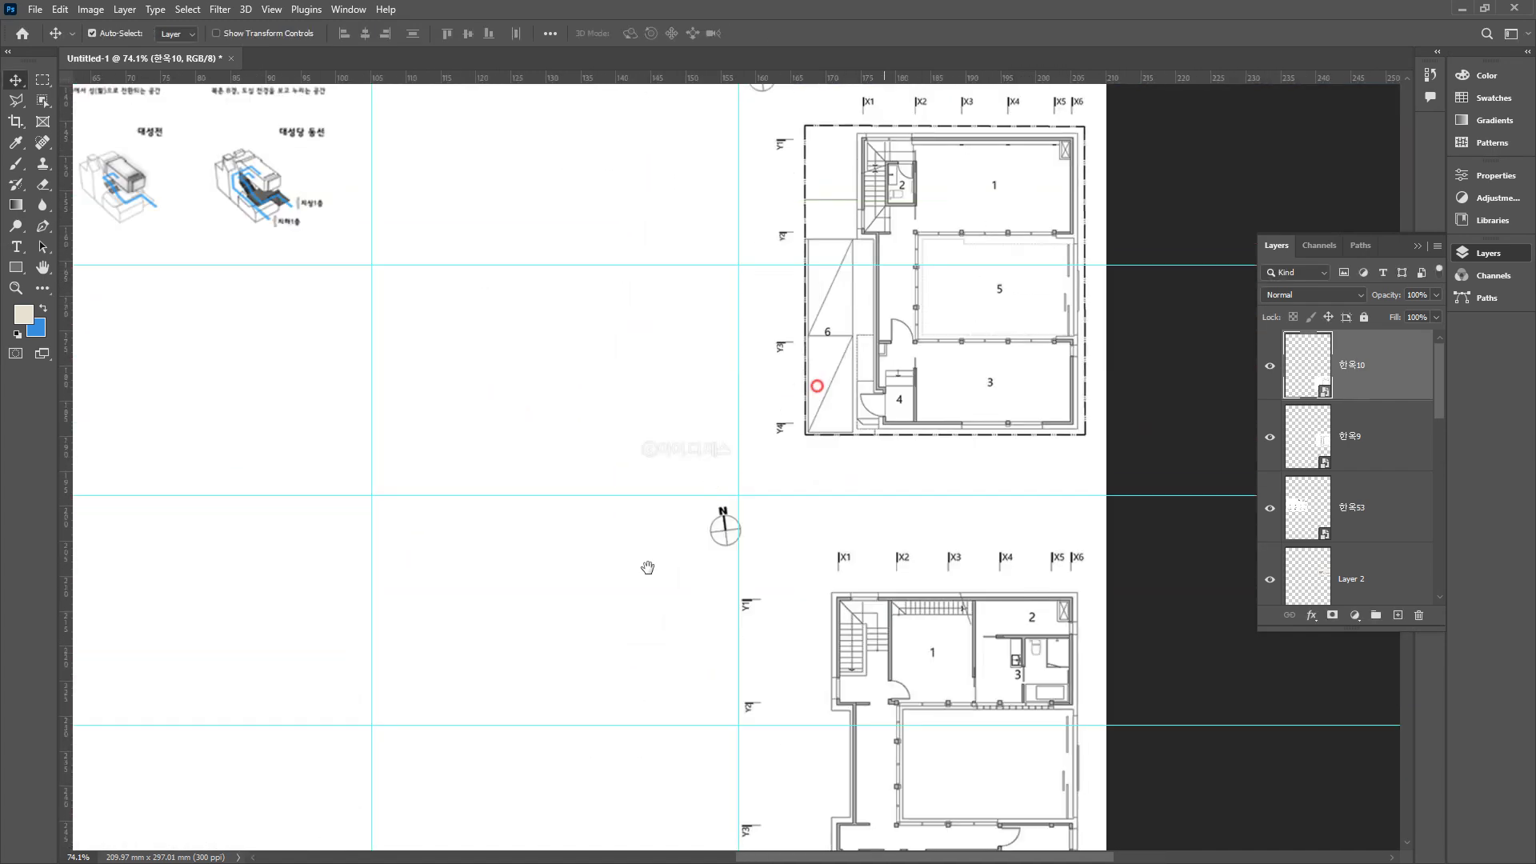
scroll(762, 489, down, 3)
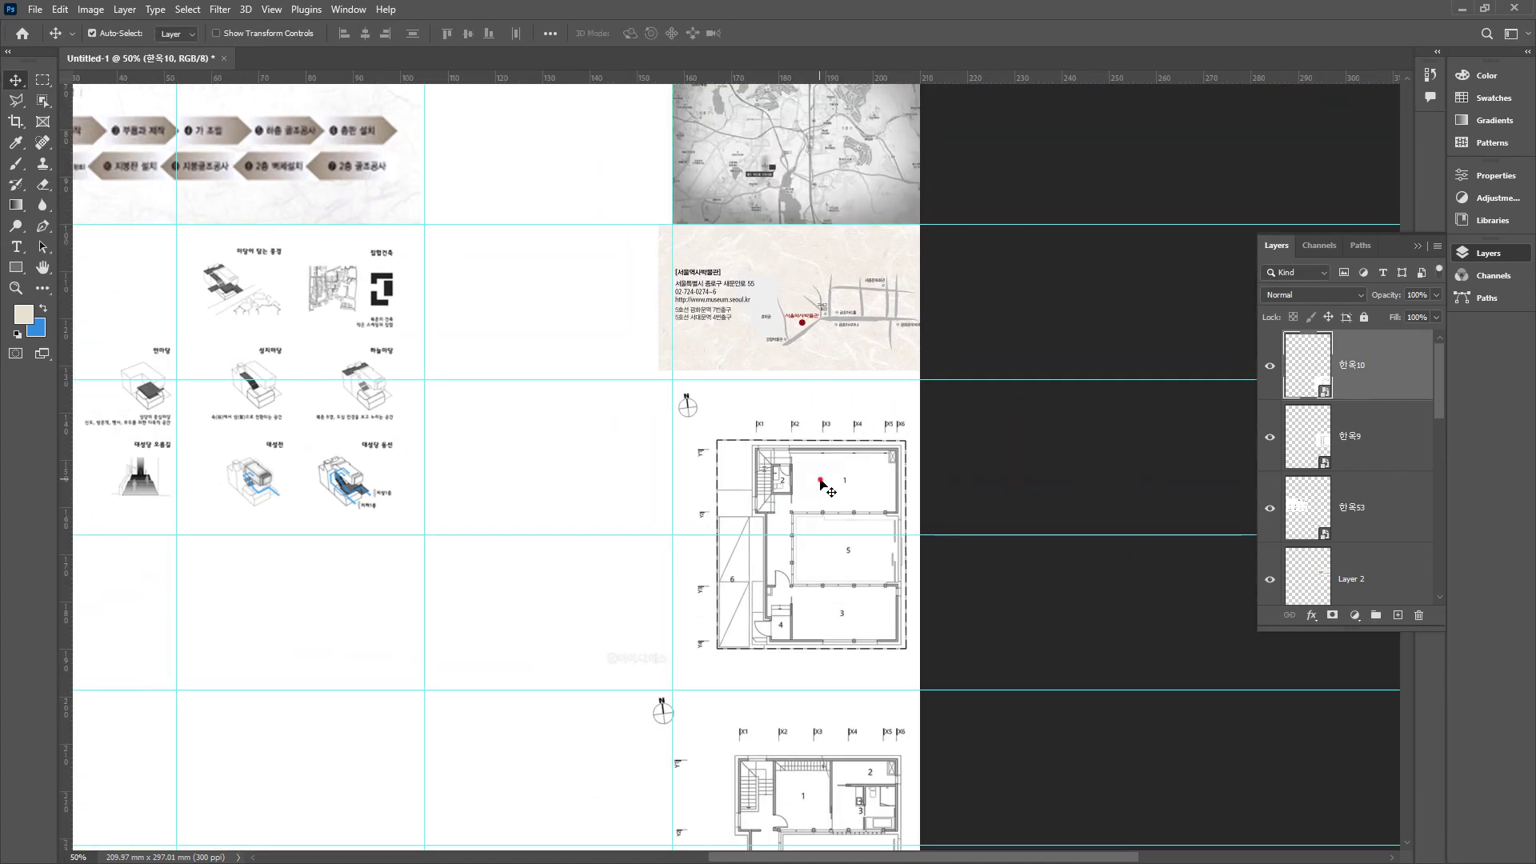
click(820, 480)
key(ctrl+t)
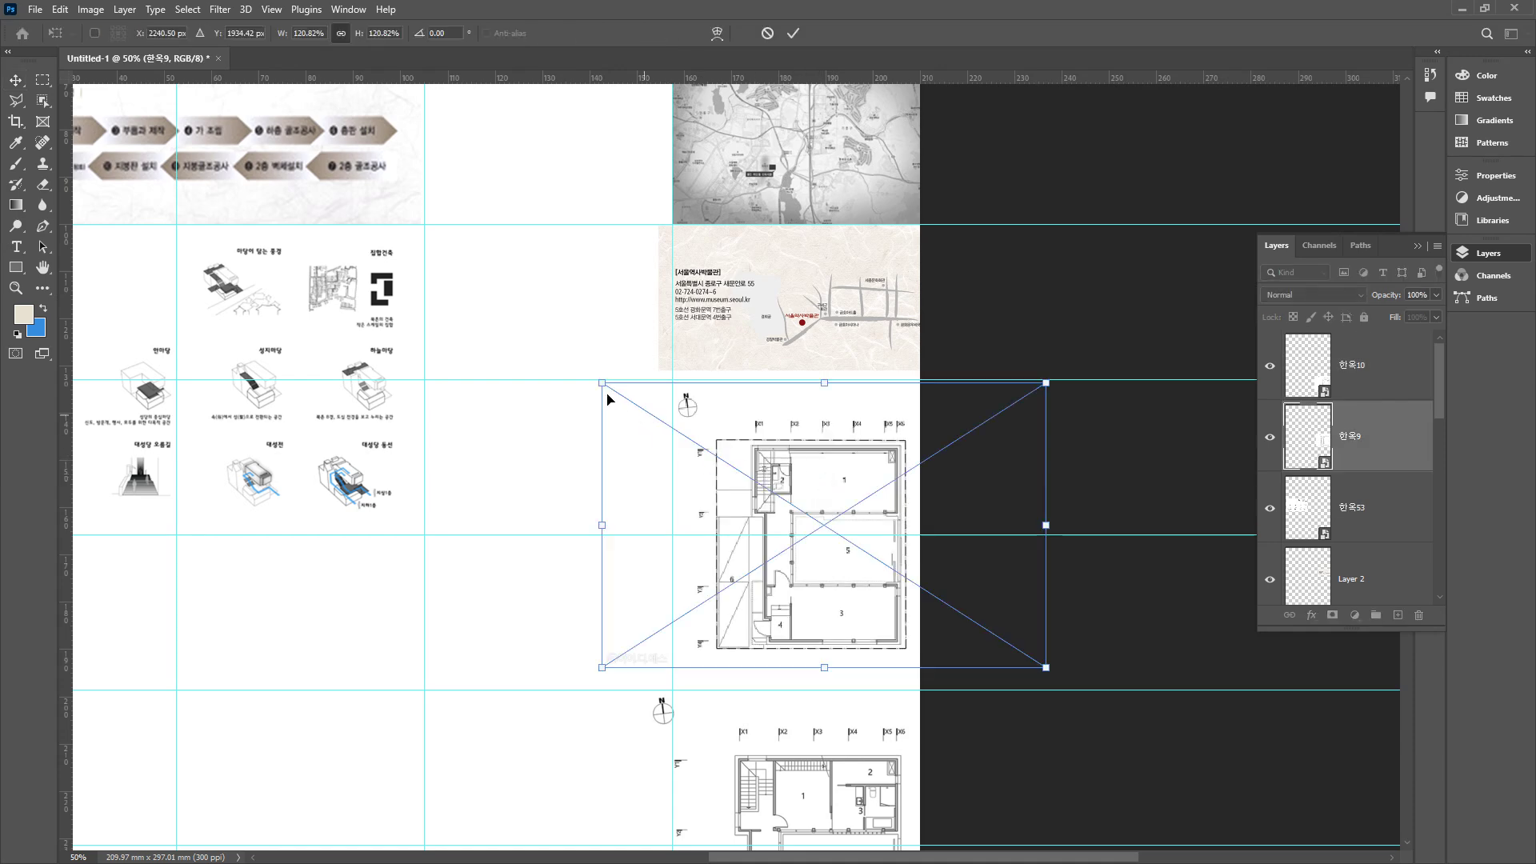
drag(600, 386, 620, 397)
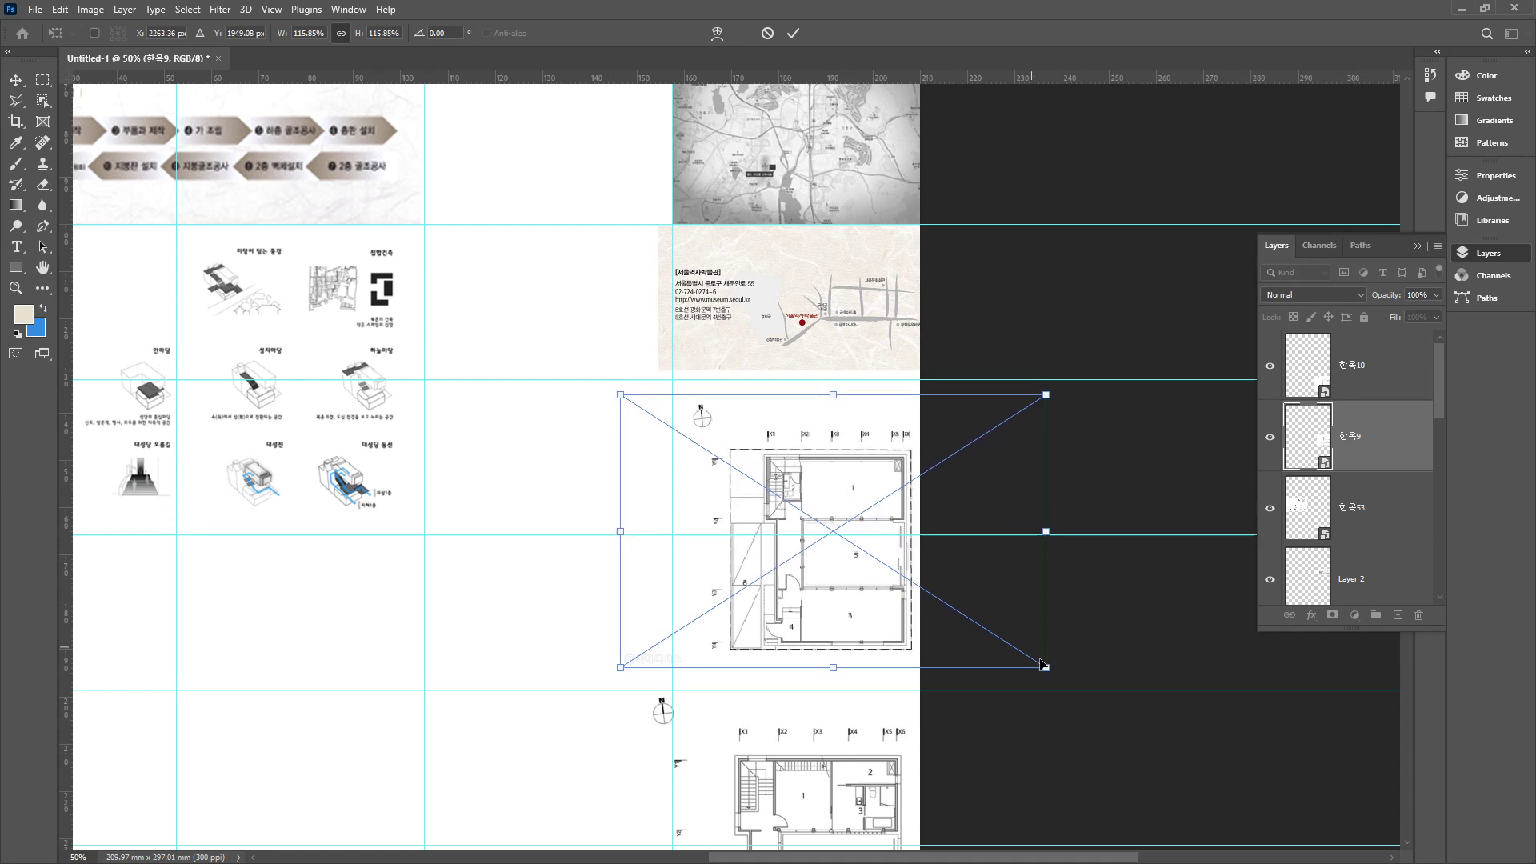
drag(1045, 666, 1042, 664)
key(Return)
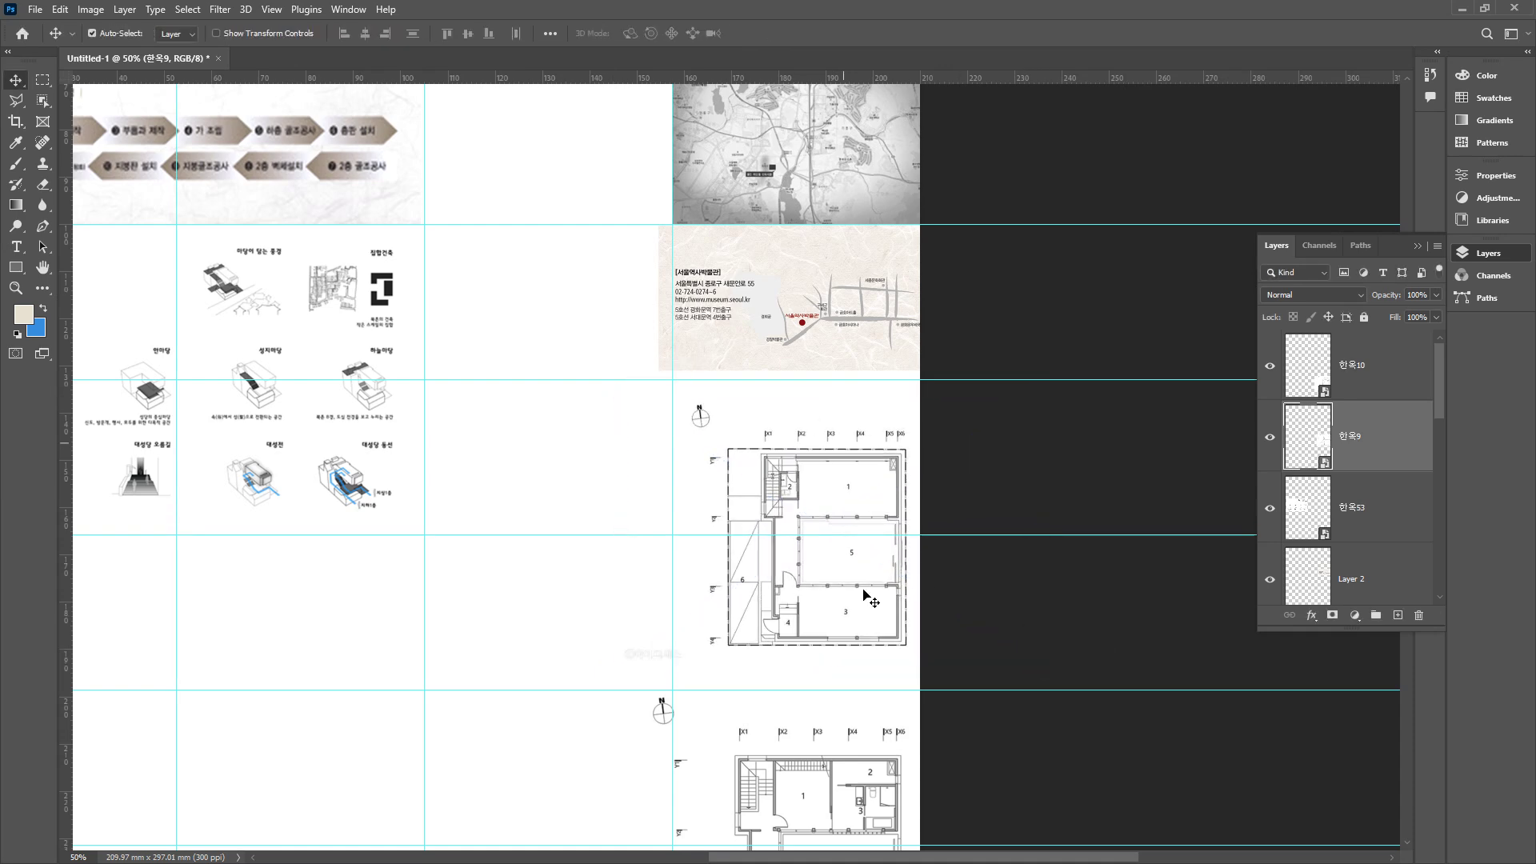
- Examine the two placed floor plans and the empty cells of the third column beside them
scroll(843, 354, down, 1)
scroll(844, 353, down, 5)
scroll(871, 641, left, 2)
scroll(871, 640, up, 1)
scroll(871, 641, left, 1)
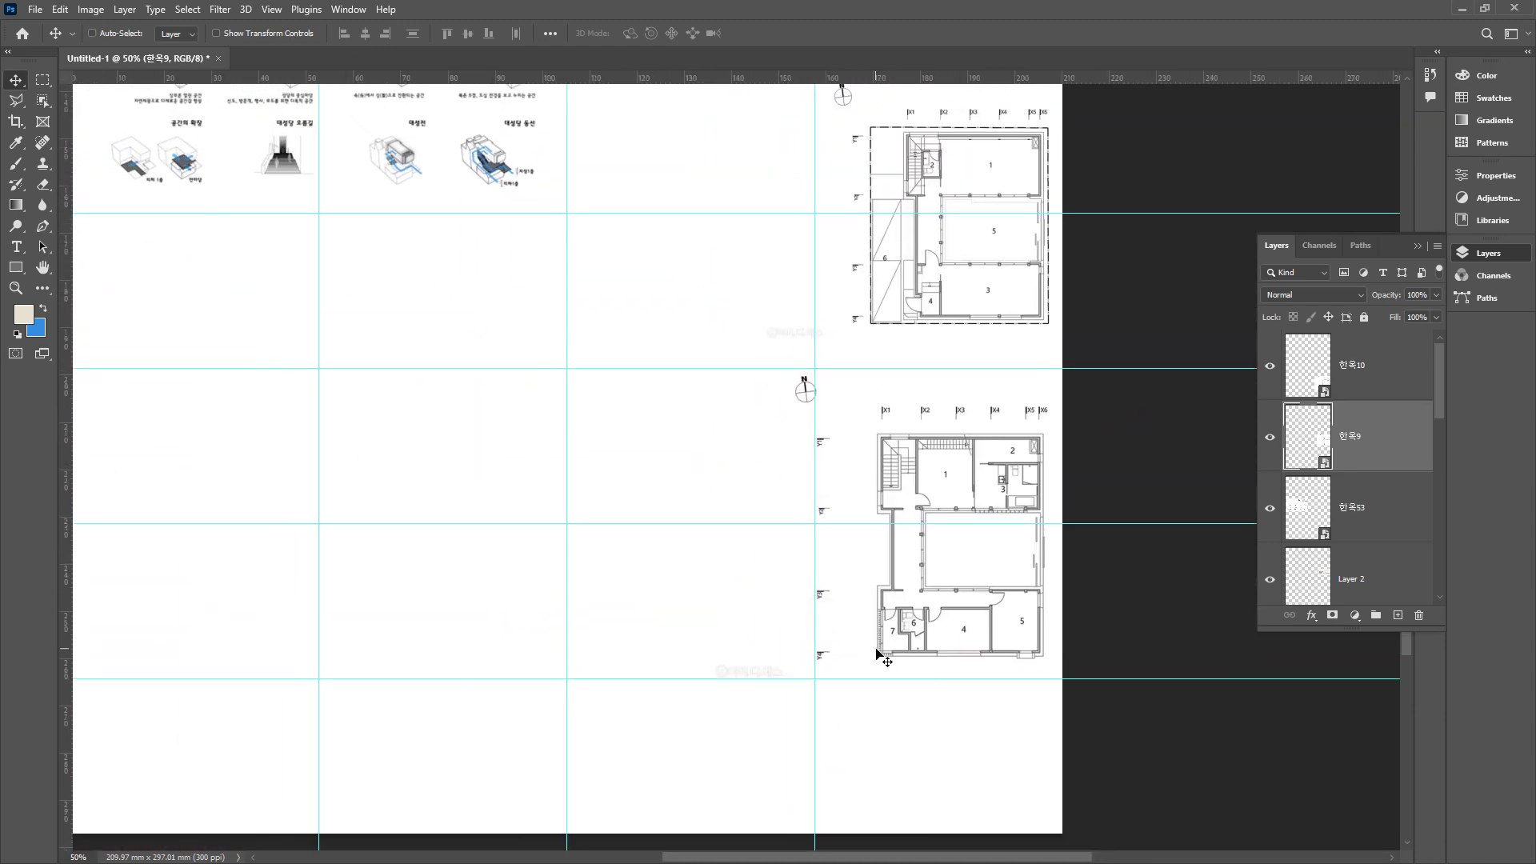
scroll(880, 652, up, 5)
scroll(880, 652, left, 1)
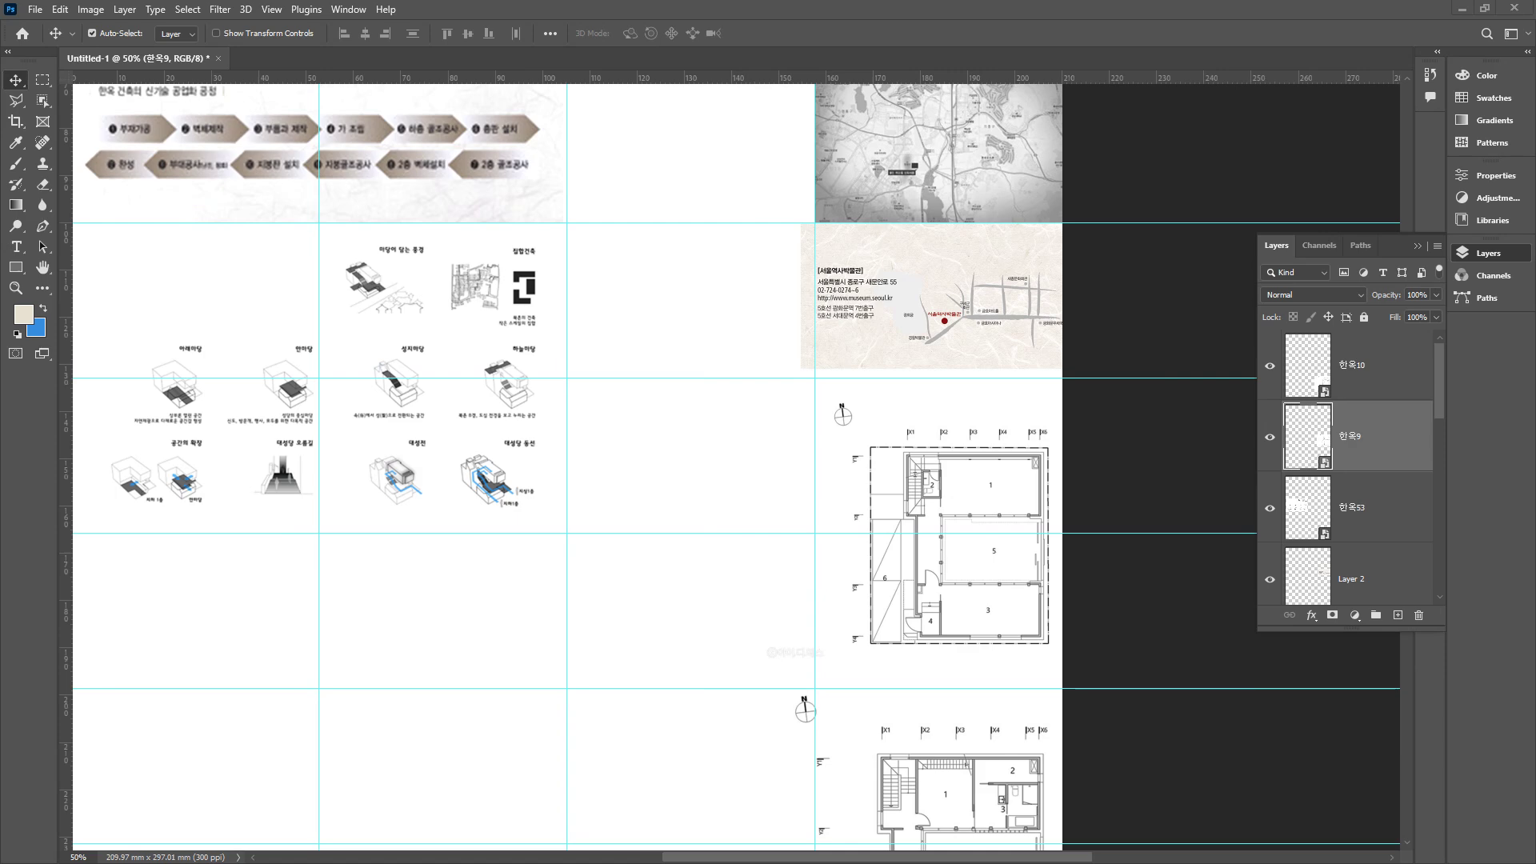
drag(658, 163, 698, 171)
drag(674, 339, 705, 342)
drag(671, 436, 696, 437)
drag(668, 588, 708, 587)
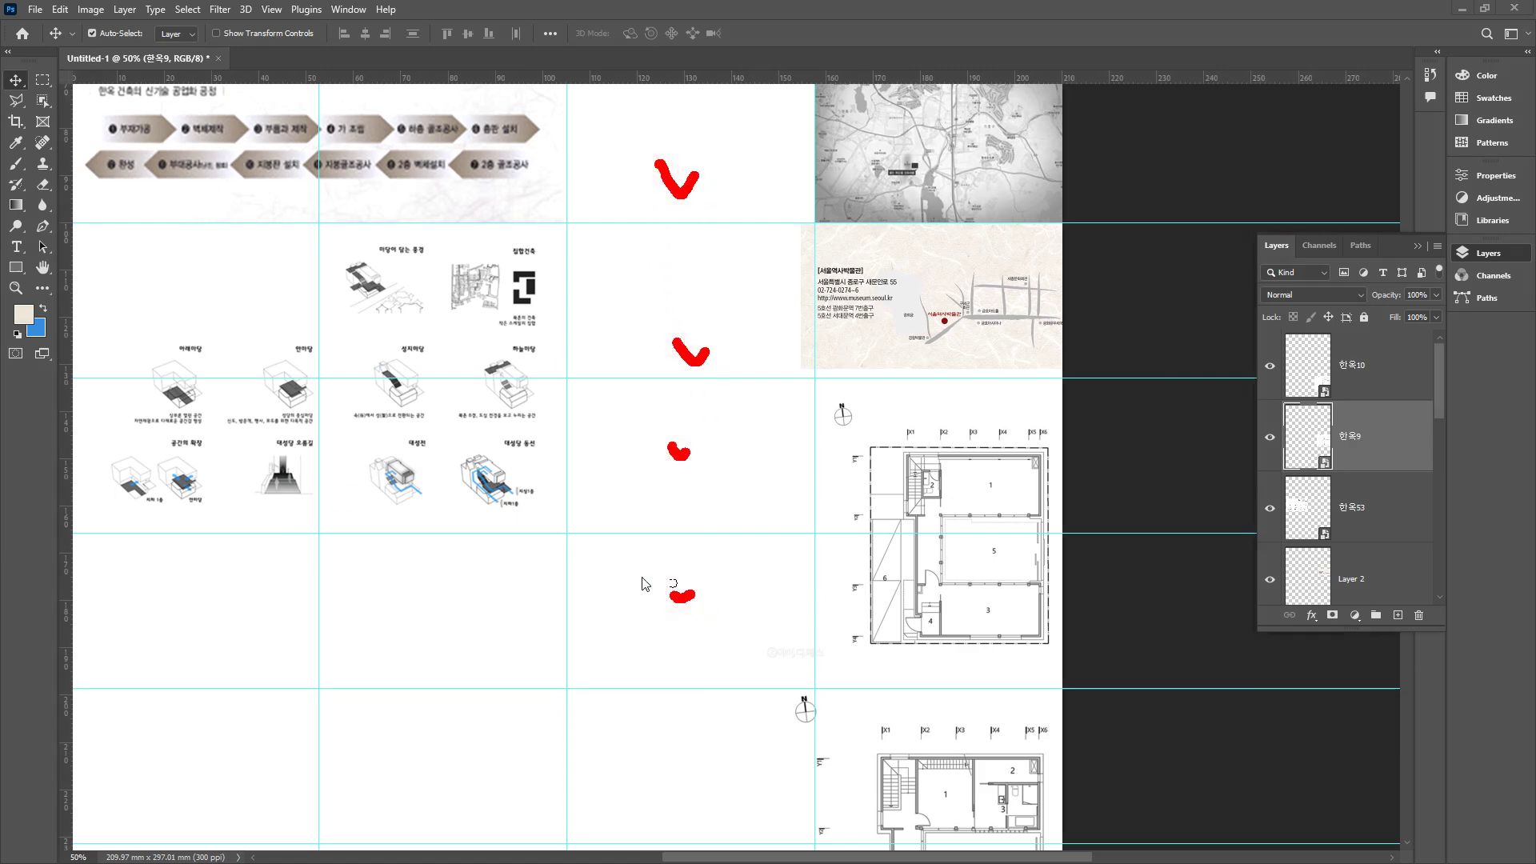
key(Escape)
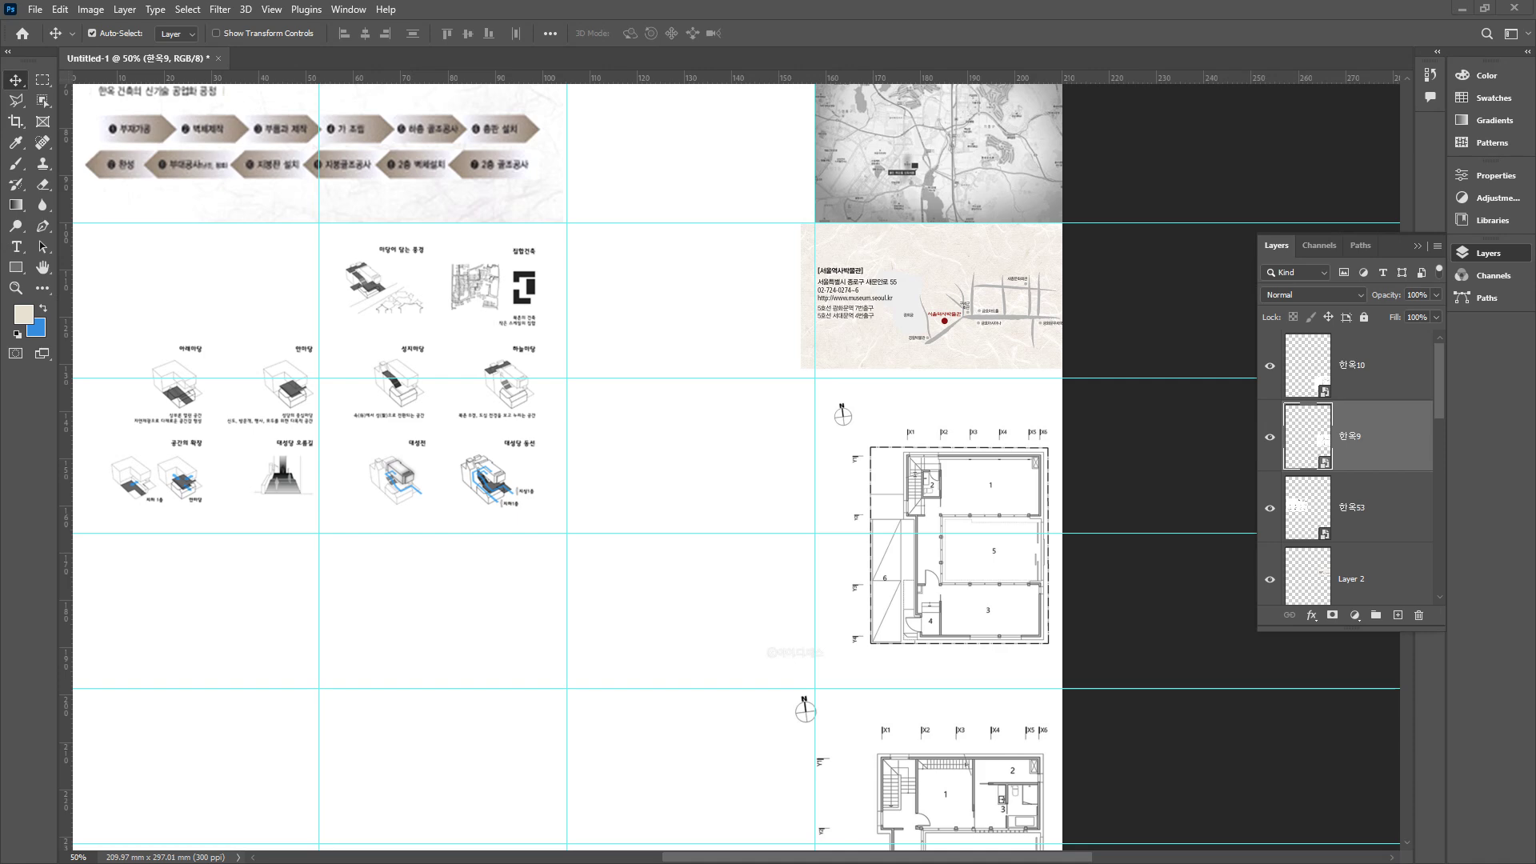
- Place the 한옥39 timber-frame model photo between the process diagram and the city map, scaled to the third column's width
drag(338, 334, 485, 456)
drag(1058, 151, 442, 559)
drag(395, 630, 752, 172)
scroll(753, 320, up, 3)
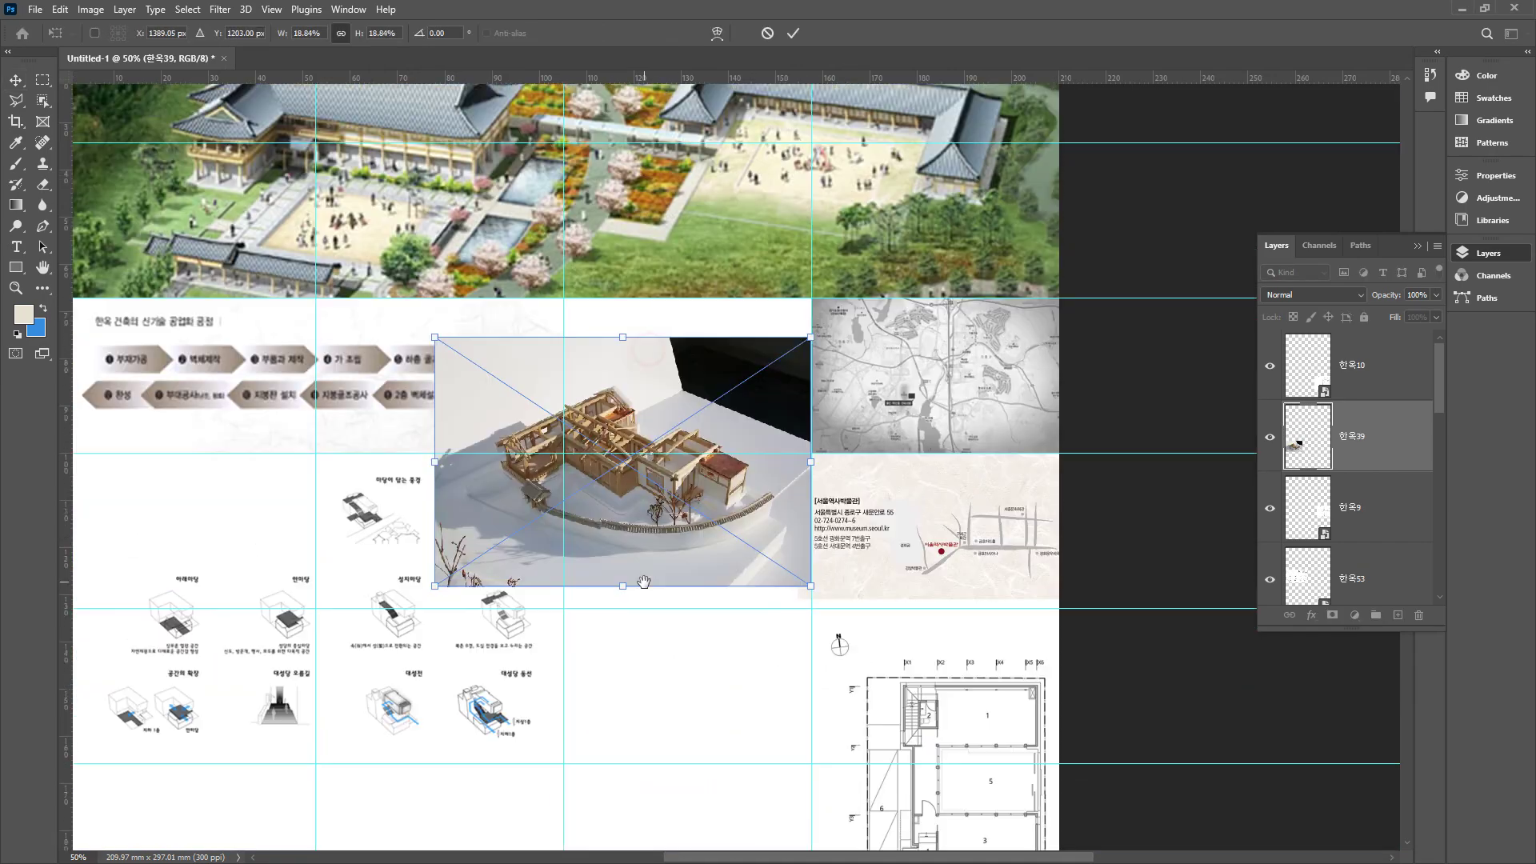
drag(432, 592, 563, 507)
drag(678, 410, 753, 368)
key(Return)
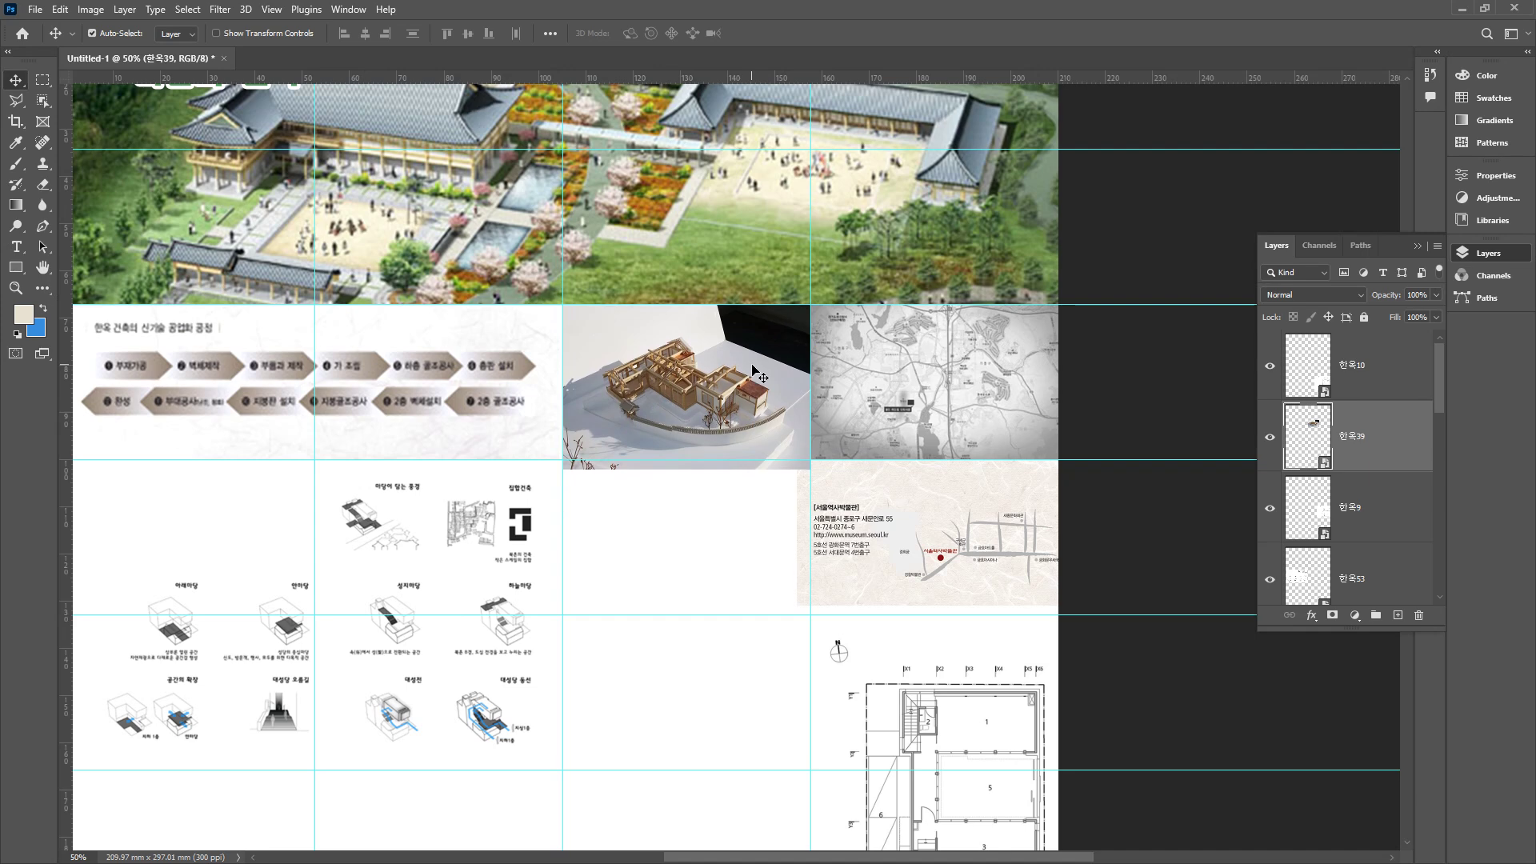
- Add a layer mask to the timber-frame model photo and hide the strip below its row's horizontal guide
click(1333, 616)
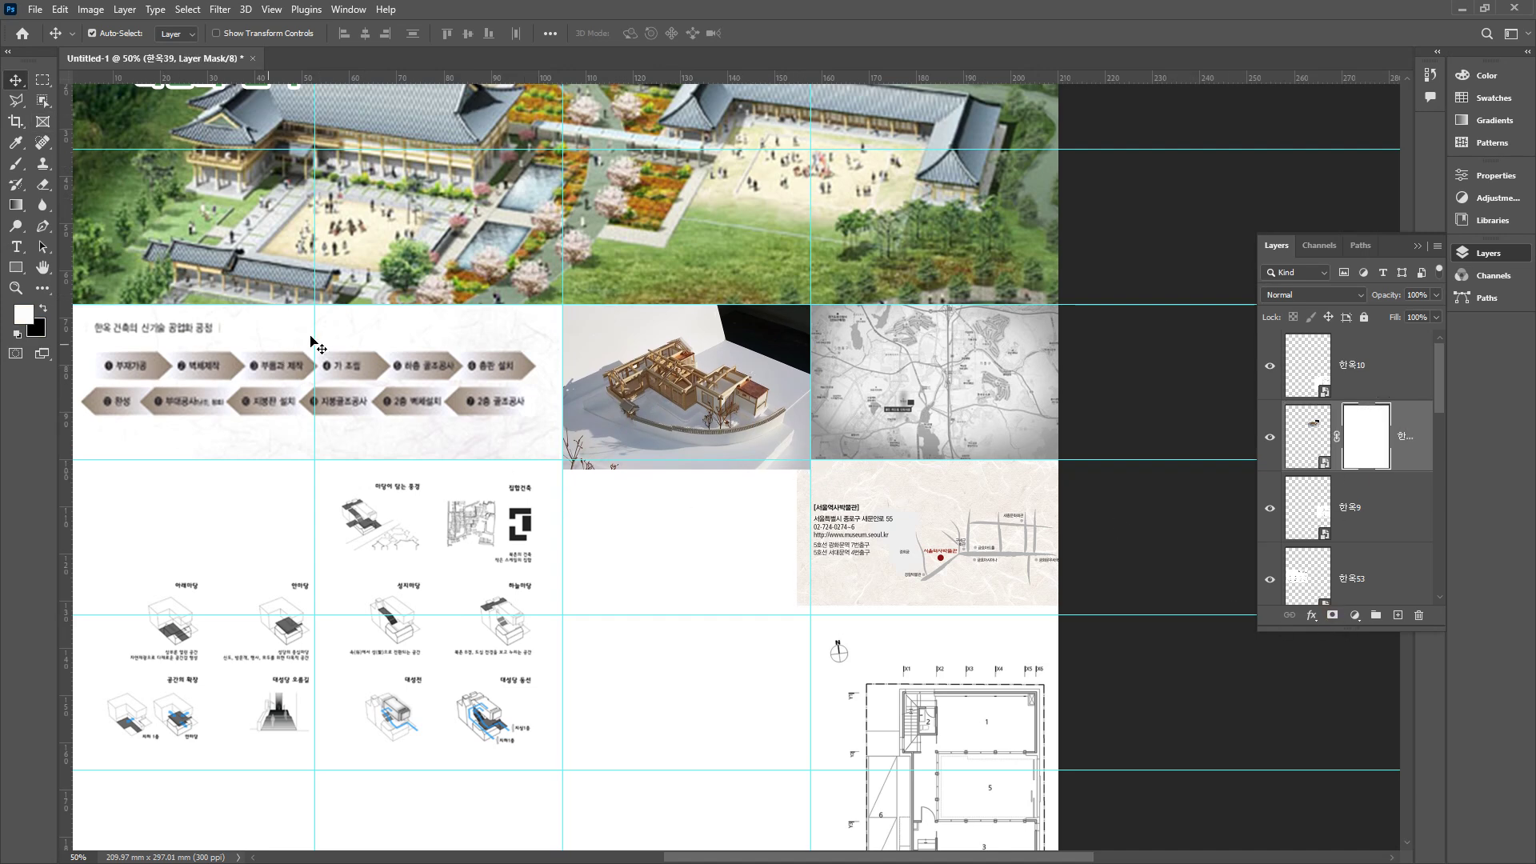
click(42, 79)
drag(965, 613, 468, 462)
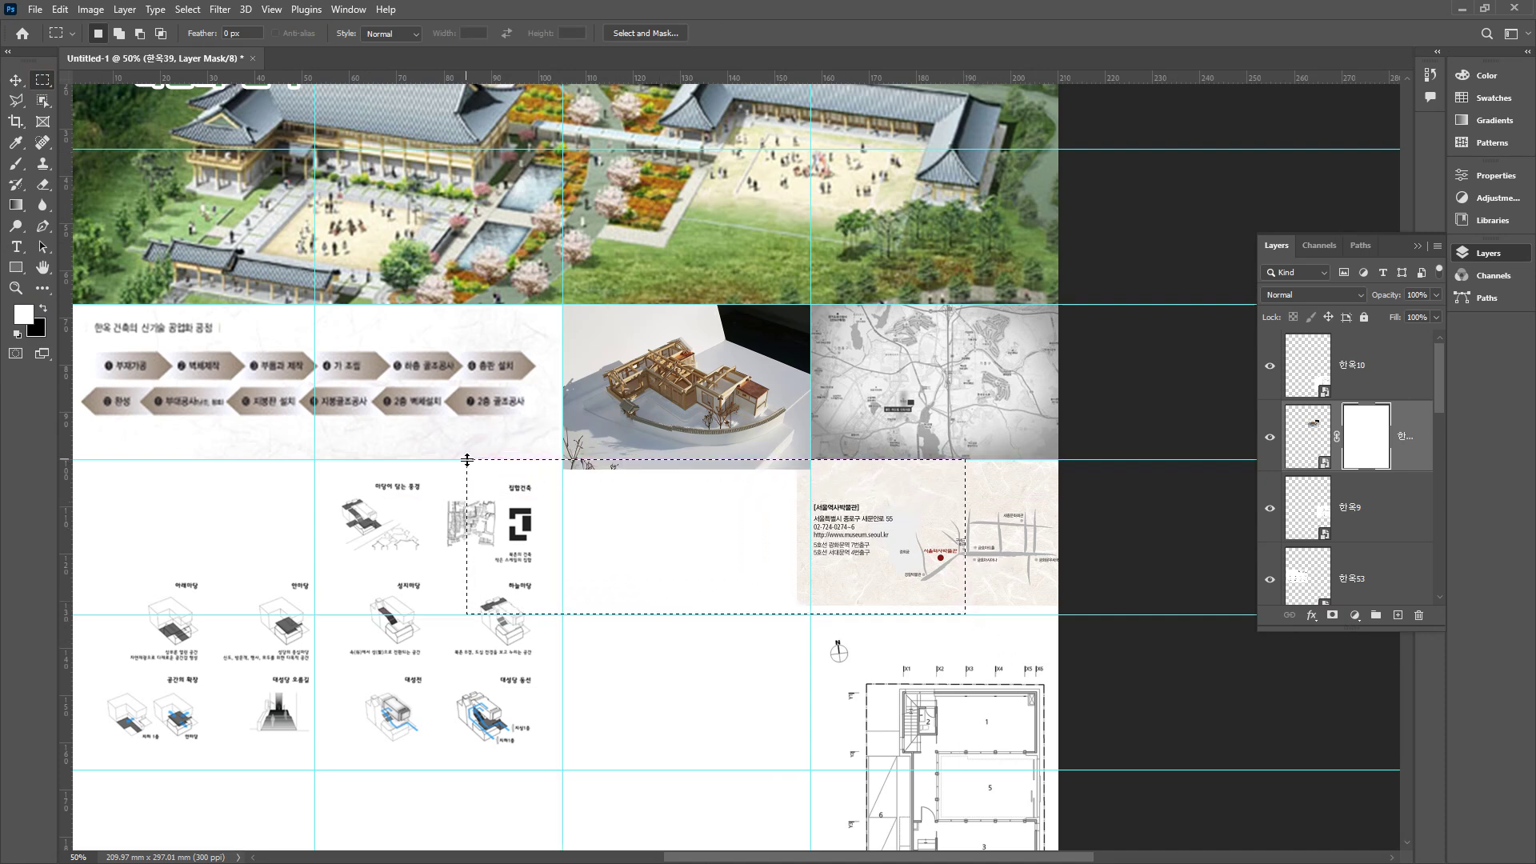
key(Delete)
key(ctrl+d)
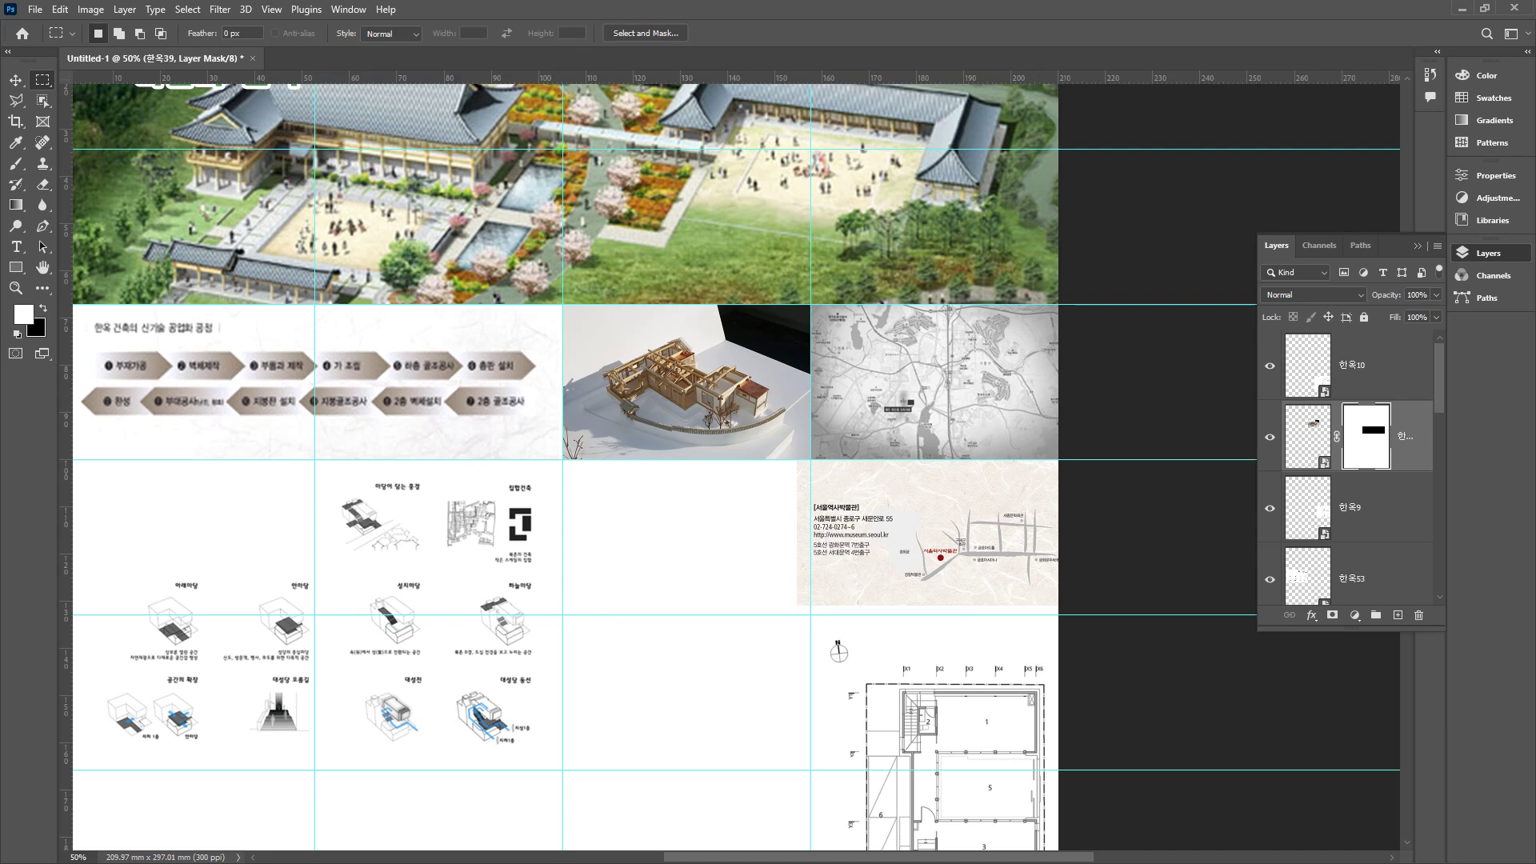
- Place the 한옥40 roofed model photo directly below the timber-frame model, scaled to the third column's width
drag(120, 612, 505, 598)
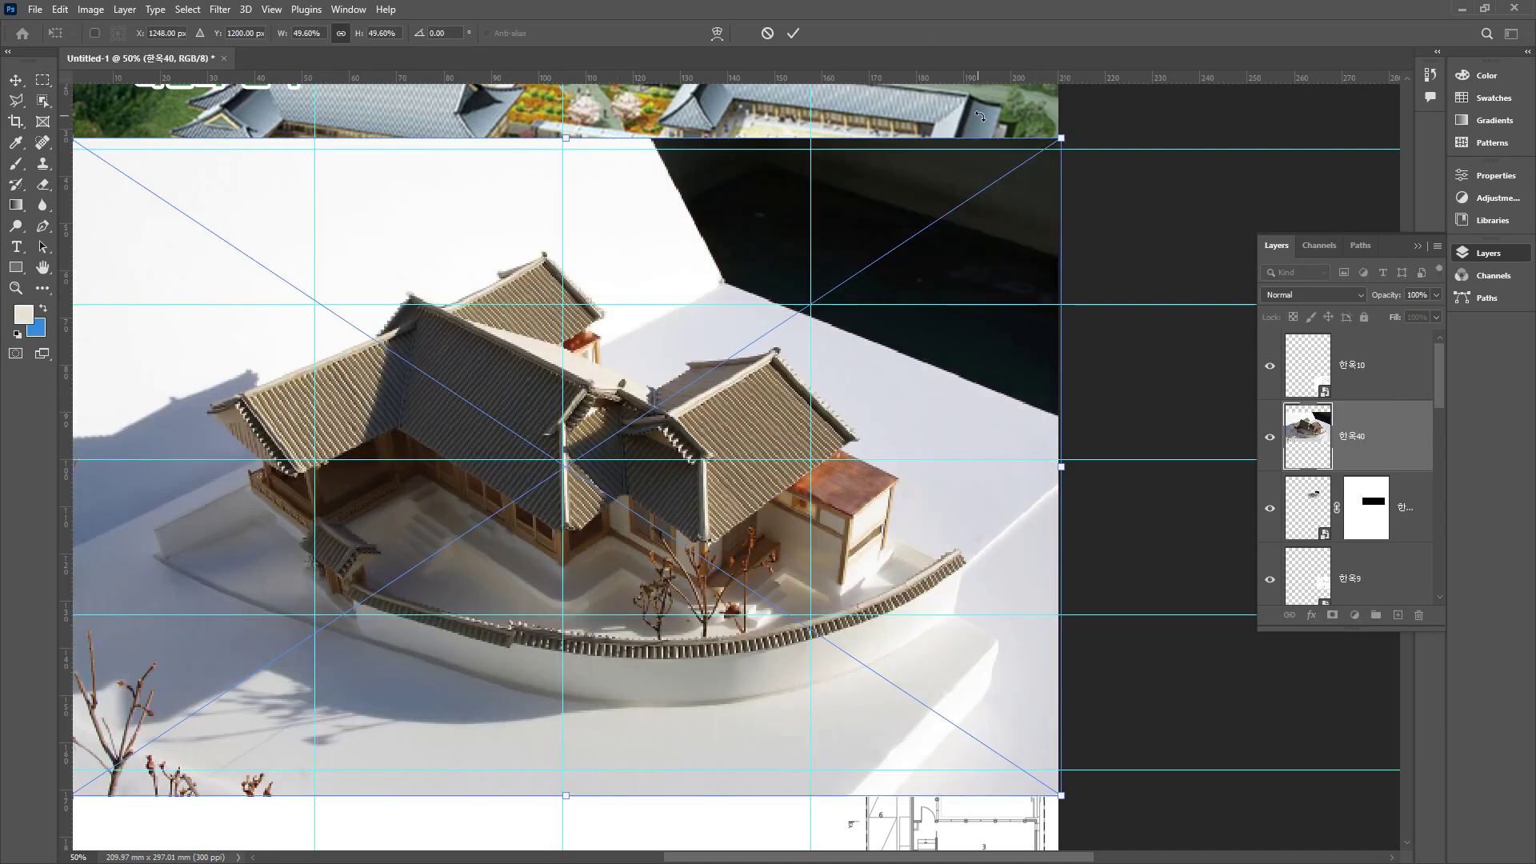
drag(1057, 140, 739, 484)
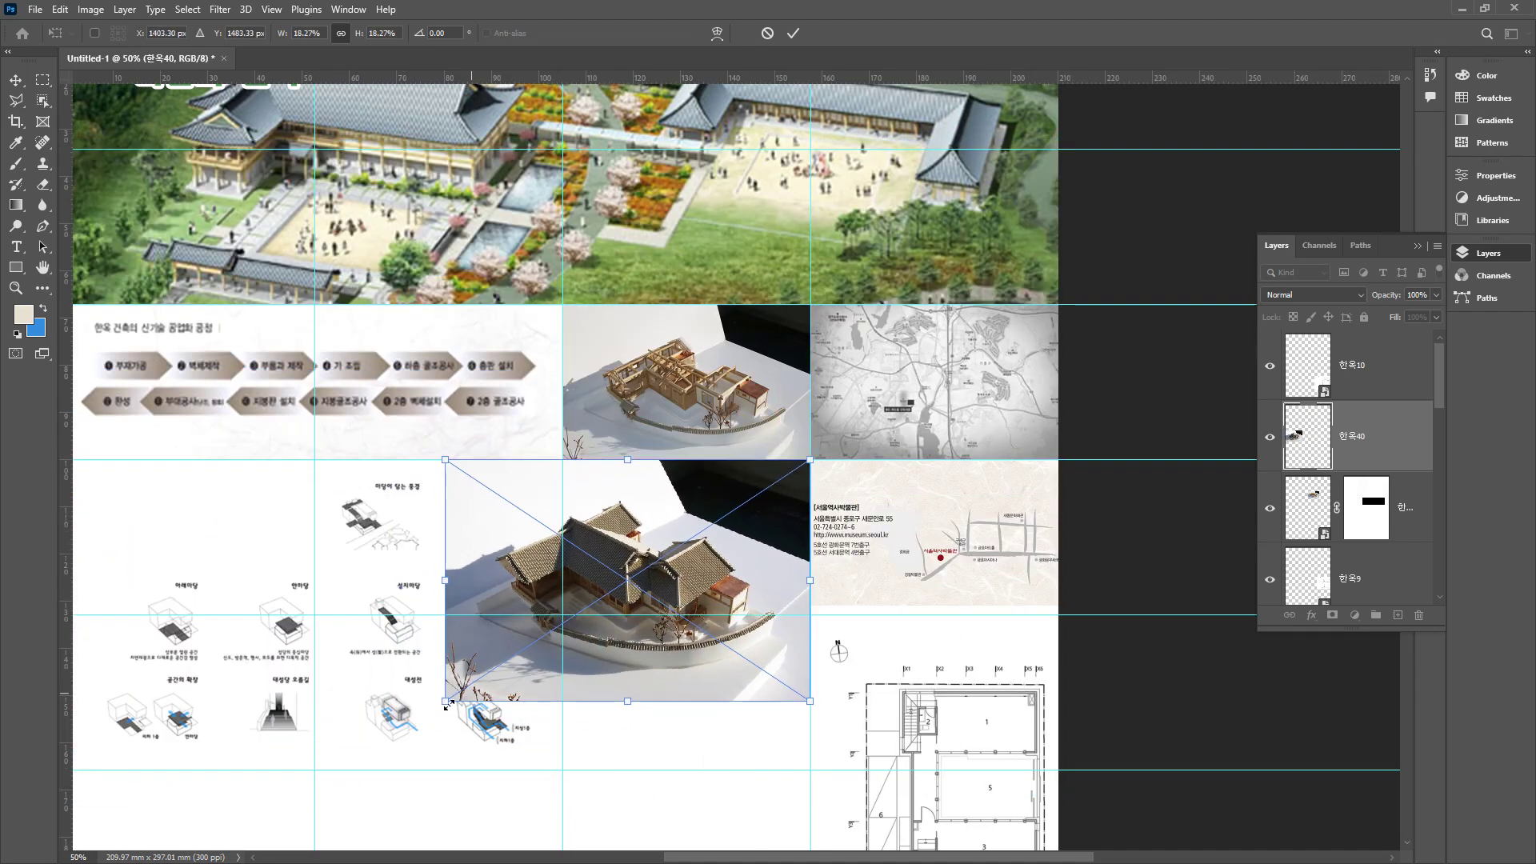
drag(448, 703, 573, 643)
key(Return)
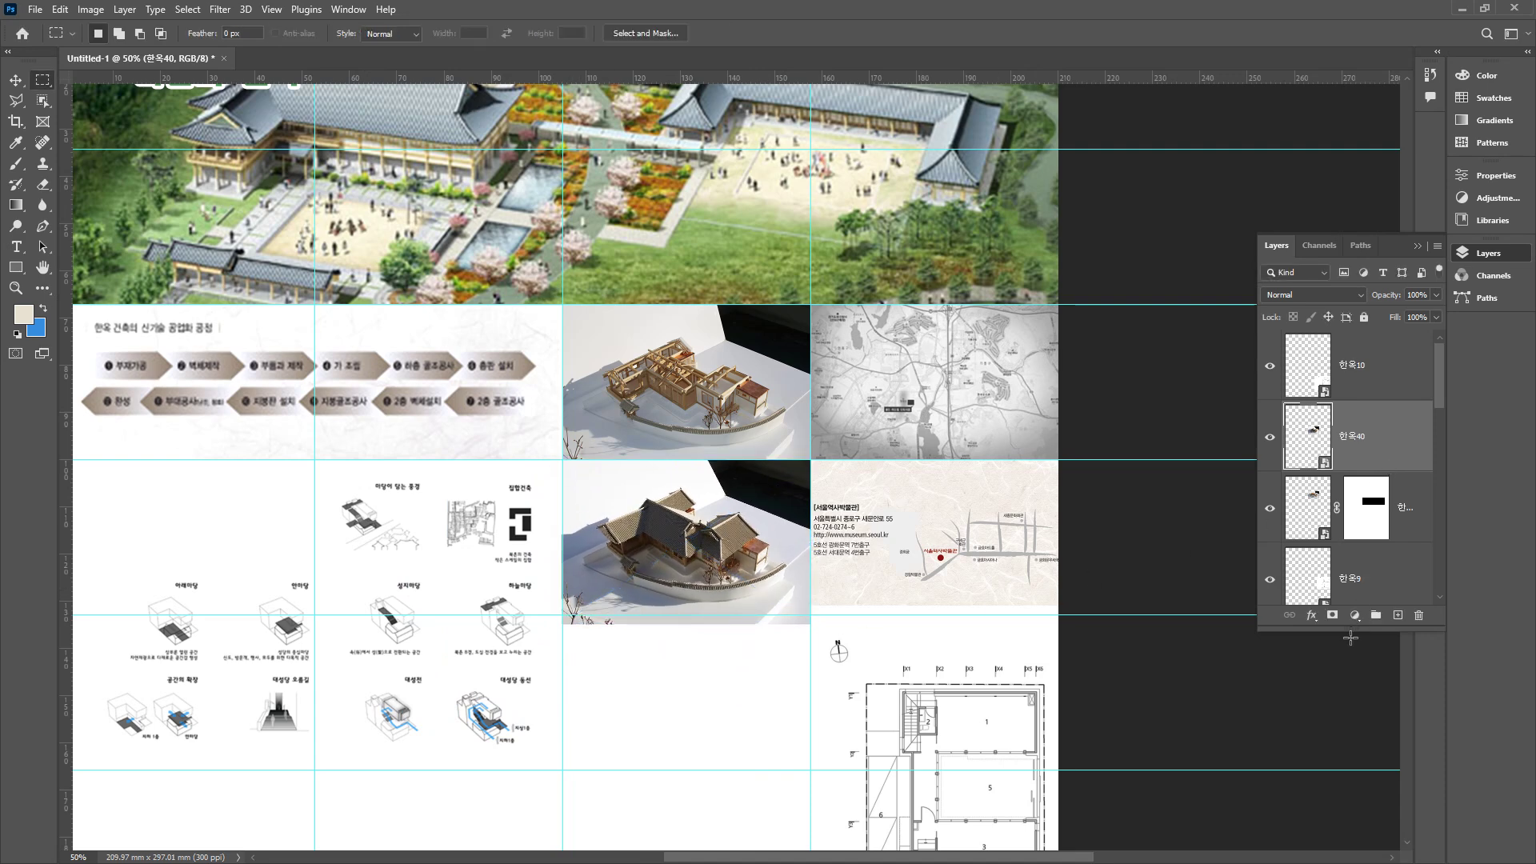
- Mask the roofed model photo to hide the part extending below its row's horizontal guide
click(1326, 617)
drag(869, 680, 459, 615)
key(Delete)
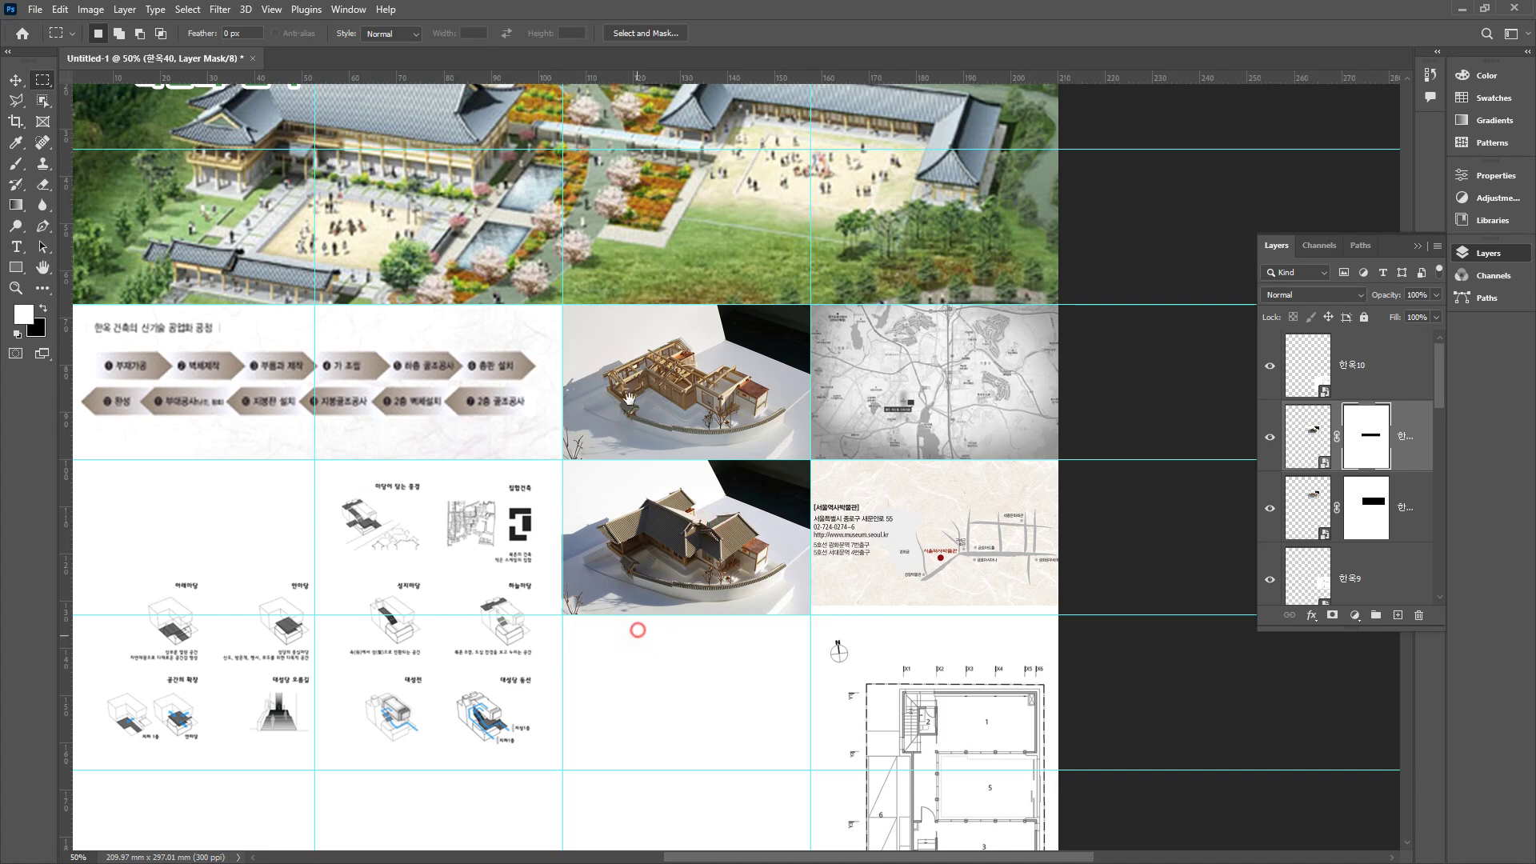
- Place the 한옥41 hanok front photo below the roofed model at about 12.4% scale, filling the third column's width
scroll(637, 631, down, 4)
drag(592, 462, 600, 470)
drag(737, 265, 432, 564)
drag(360, 632, 730, 339)
drag(429, 554, 570, 479)
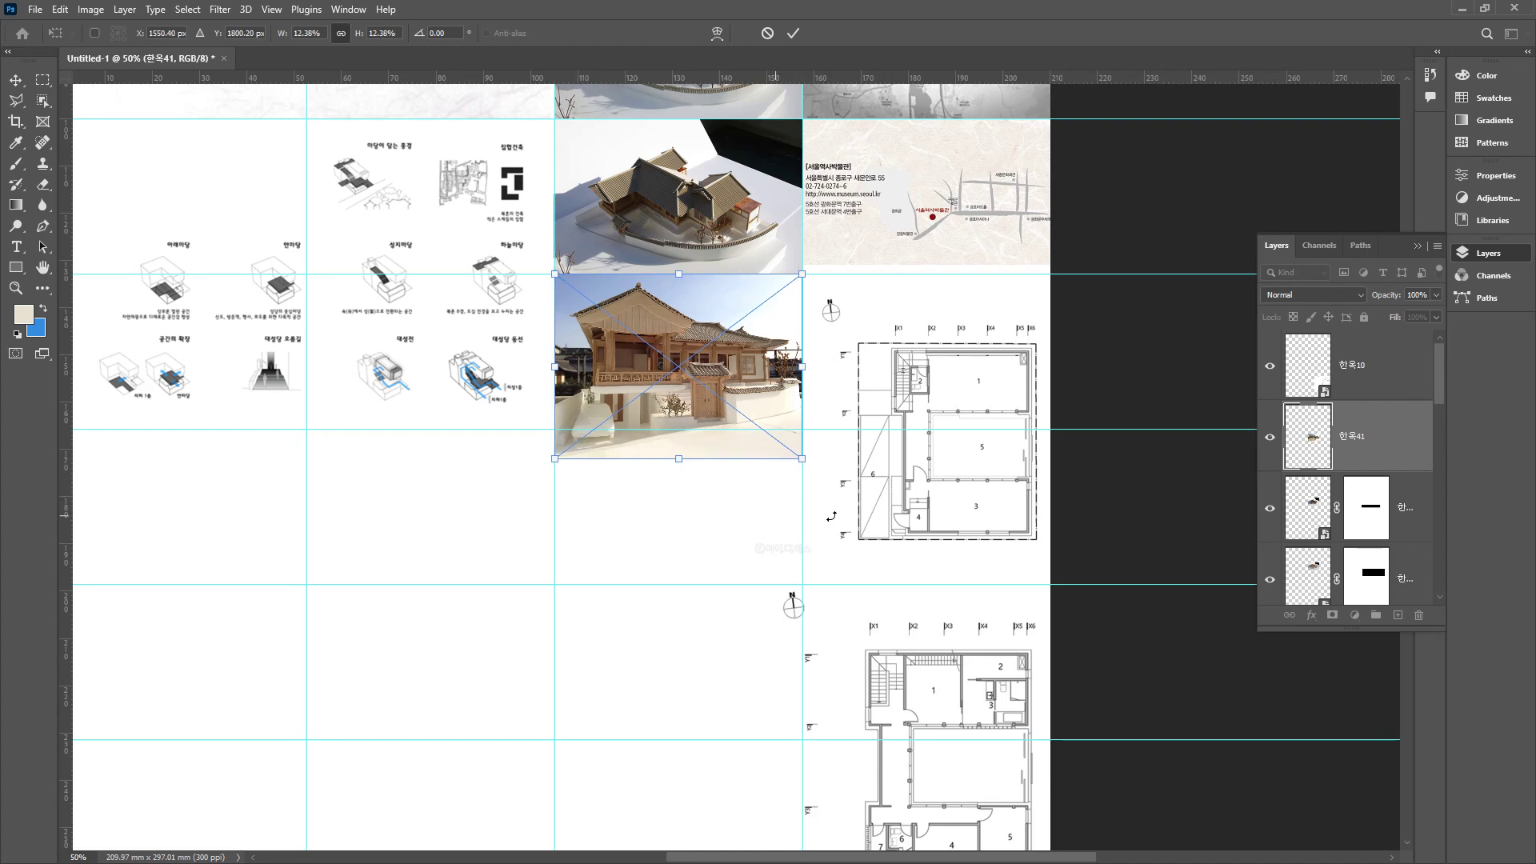
key(Return)
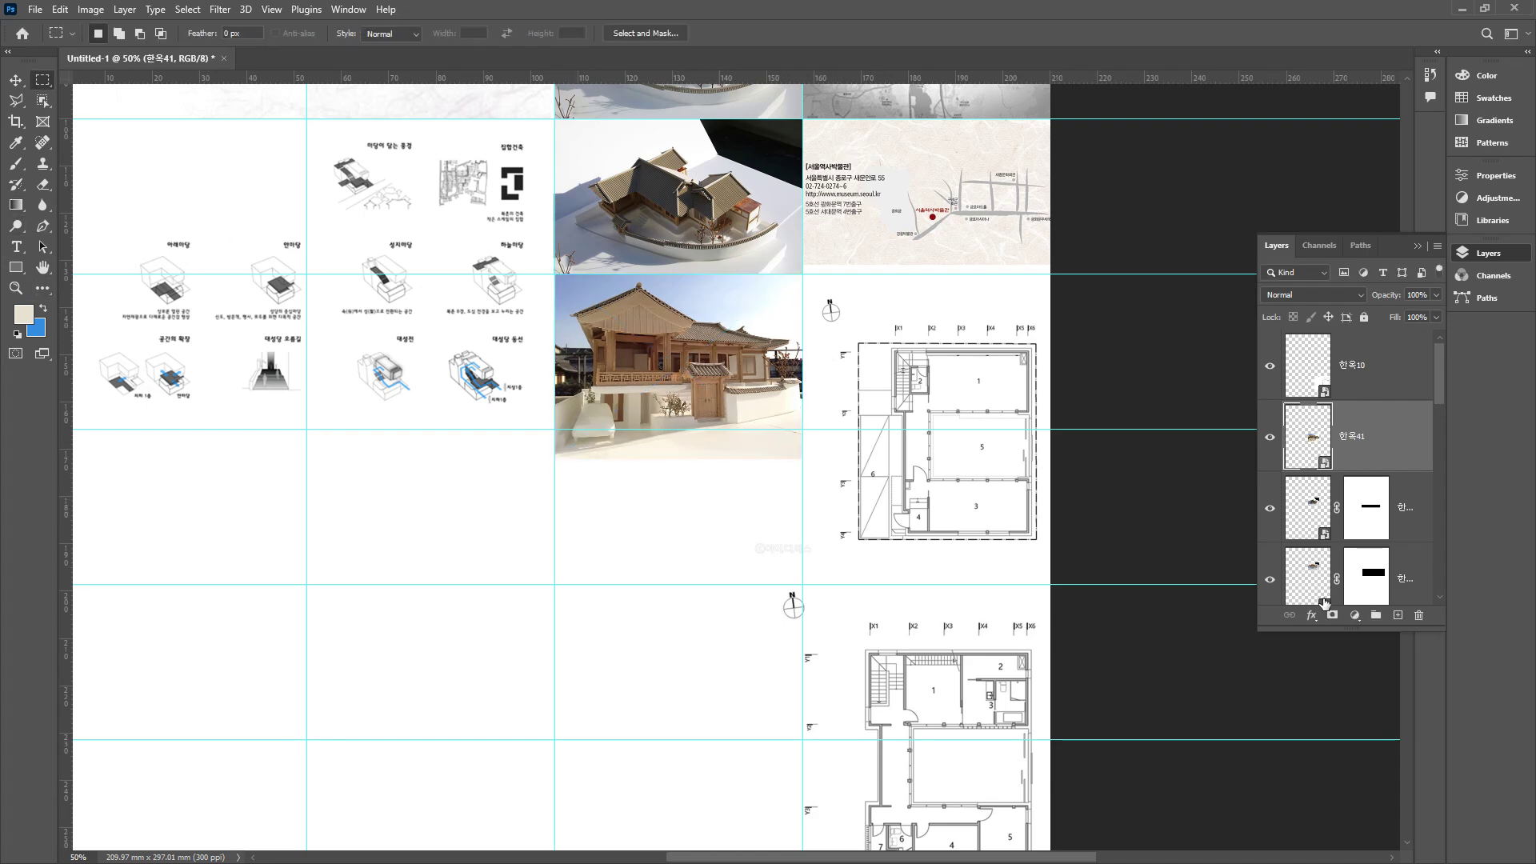
- Add a layer mask to the hanok front photo and hide the area below the row's horizontal guide
click(1333, 626)
drag(848, 521, 449, 430)
key(ctrl+BackSpace)
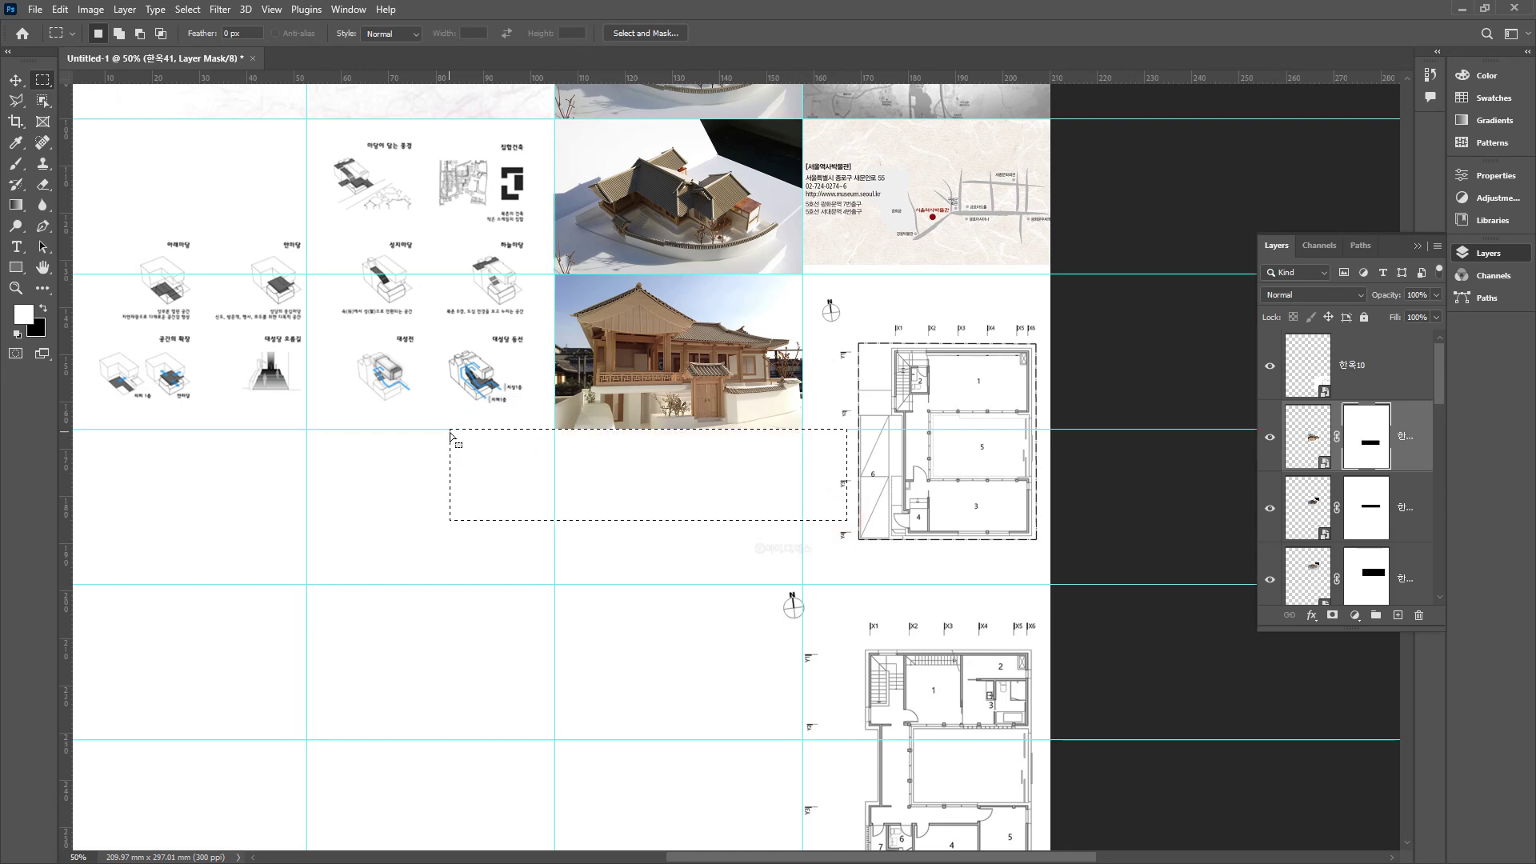
key(ctrl+d)
- Place the 한옥16 wooden terrace photo below the hanok front photo, scaled to about 67% to fill the cell
drag(527, 511, 527, 517)
drag(645, 460, 695, 545)
drag(439, 670, 571, 605)
key(m)
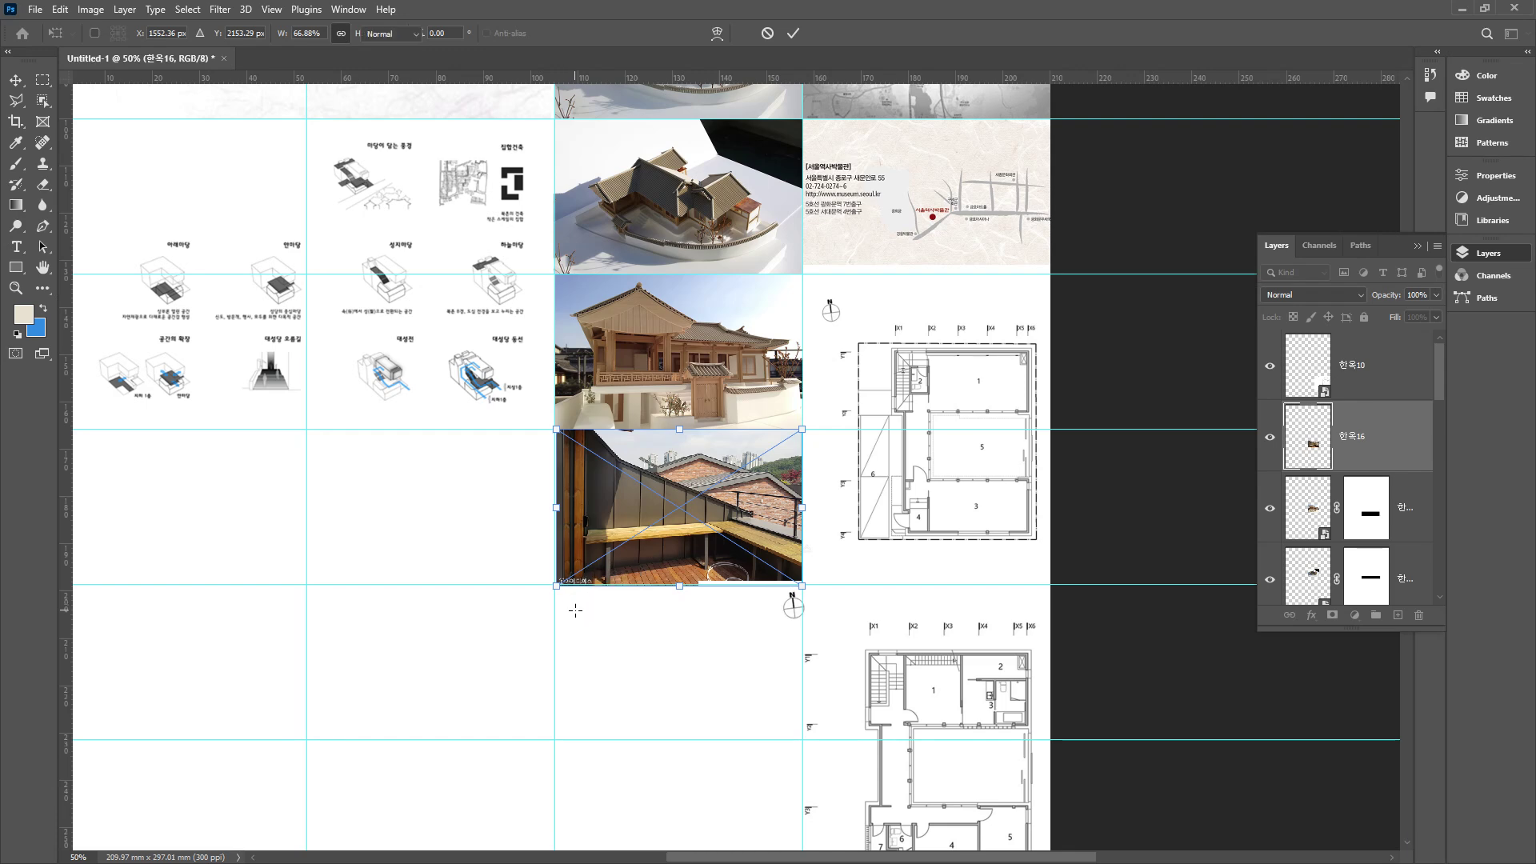
key(v)
- Mask the 한옥10 floor plan to hide its north arrow and everything extending into the third column
click(894, 642)
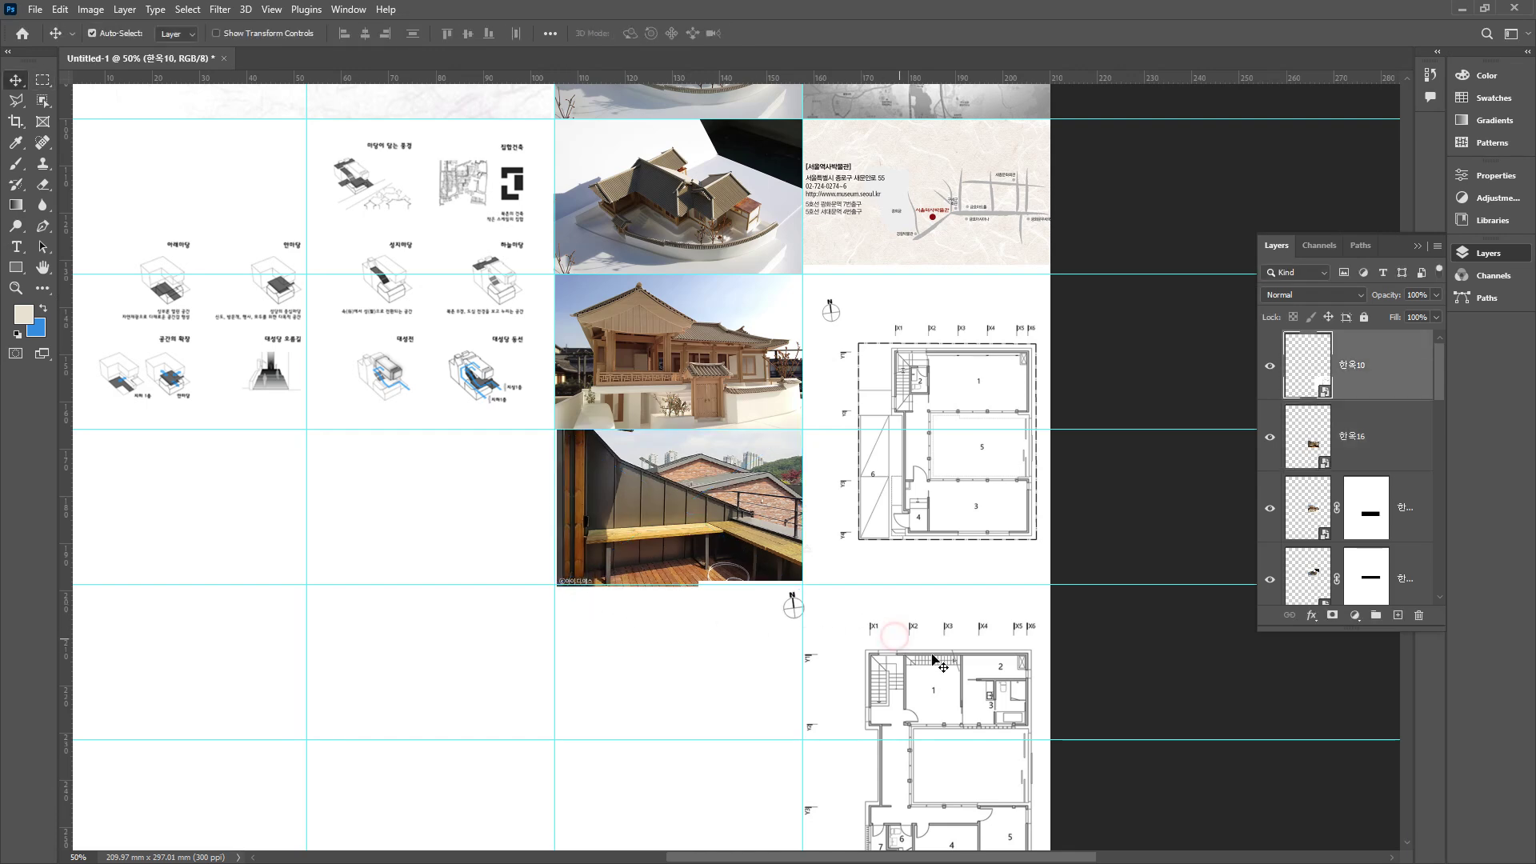
click(1334, 615)
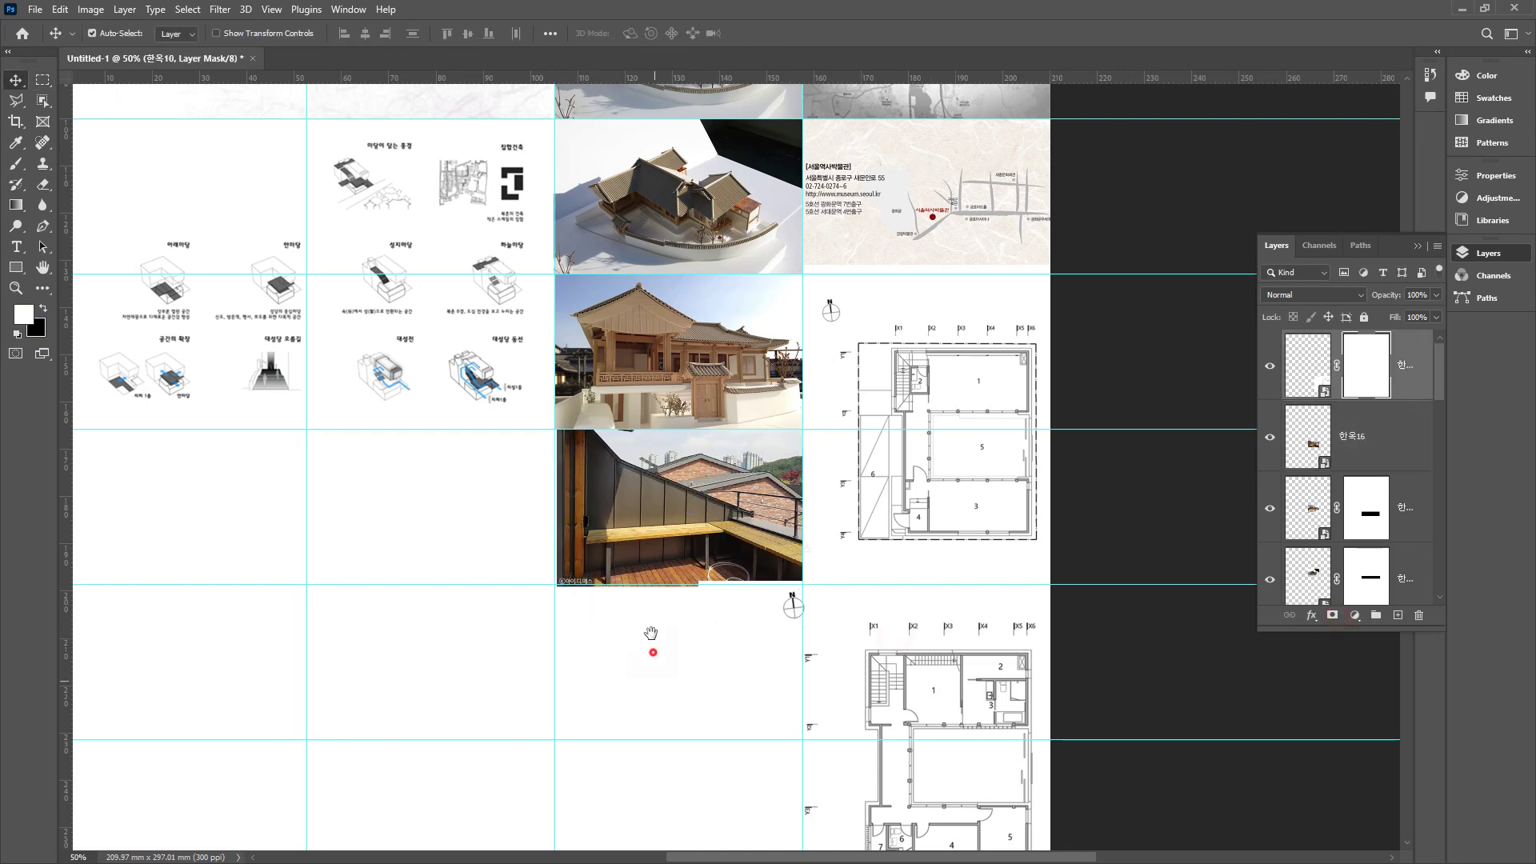
drag(651, 645, 604, 336)
key(m)
drag(631, 218, 751, 724)
key(Delete)
key(ctrl+d)
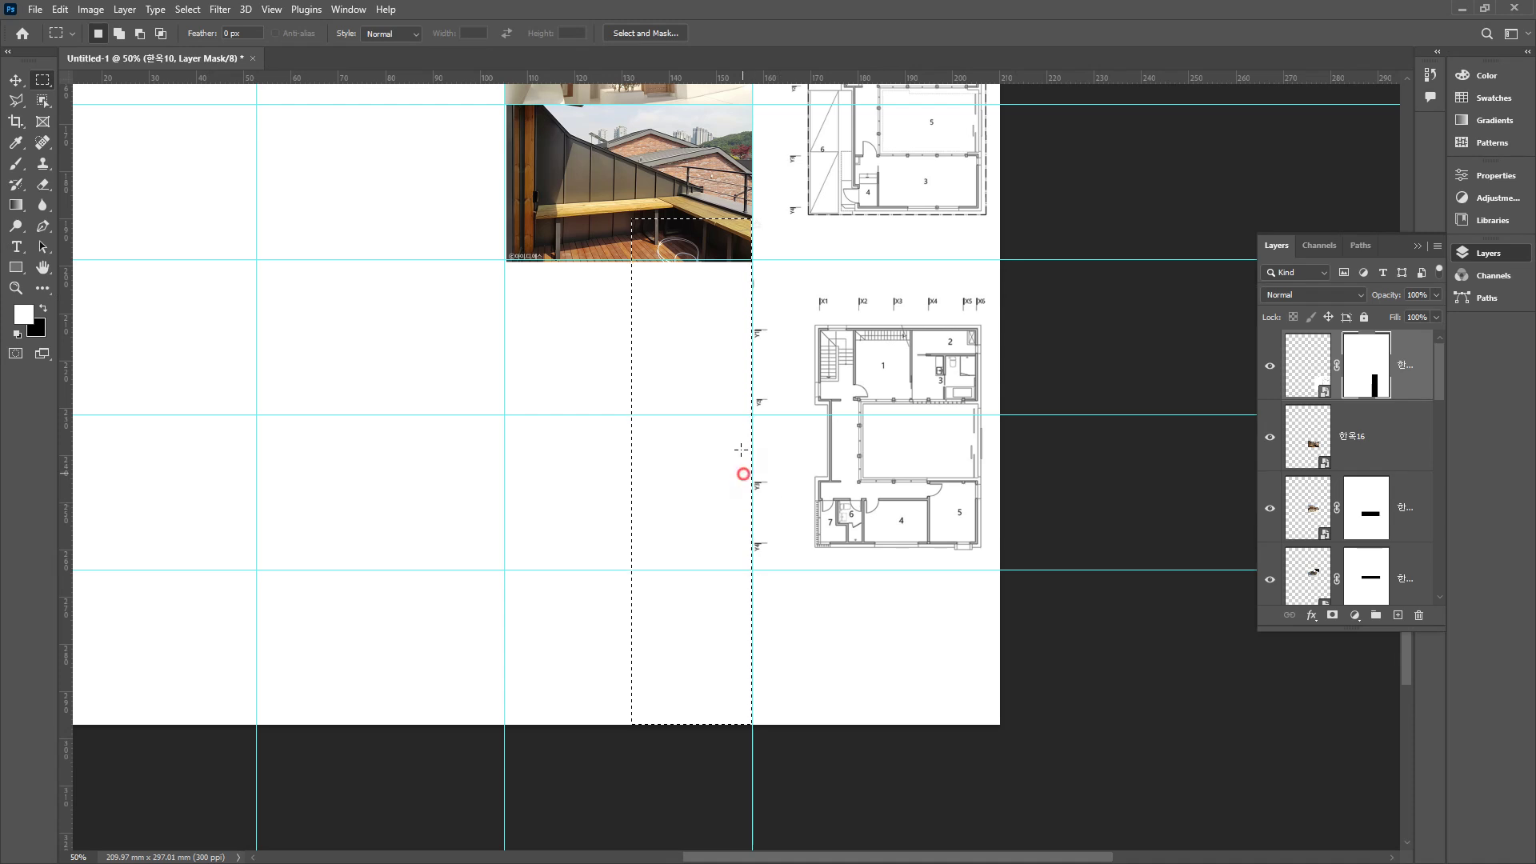
- Nudge the wooden terrace photo so it lines up with the third column's vertical guides
key(v)
click(669, 218)
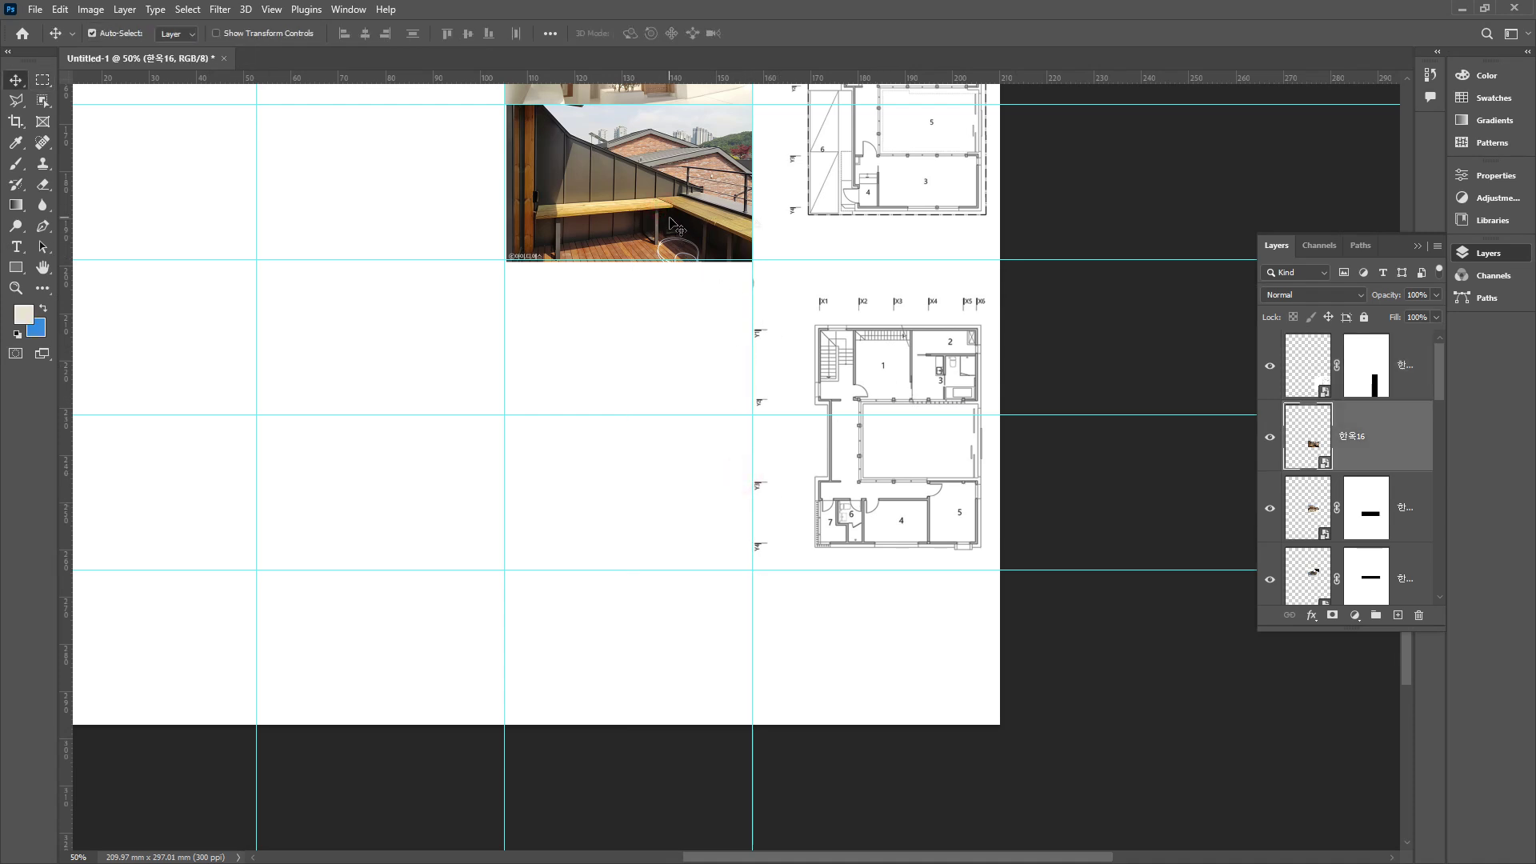
drag(670, 224, 683, 233)
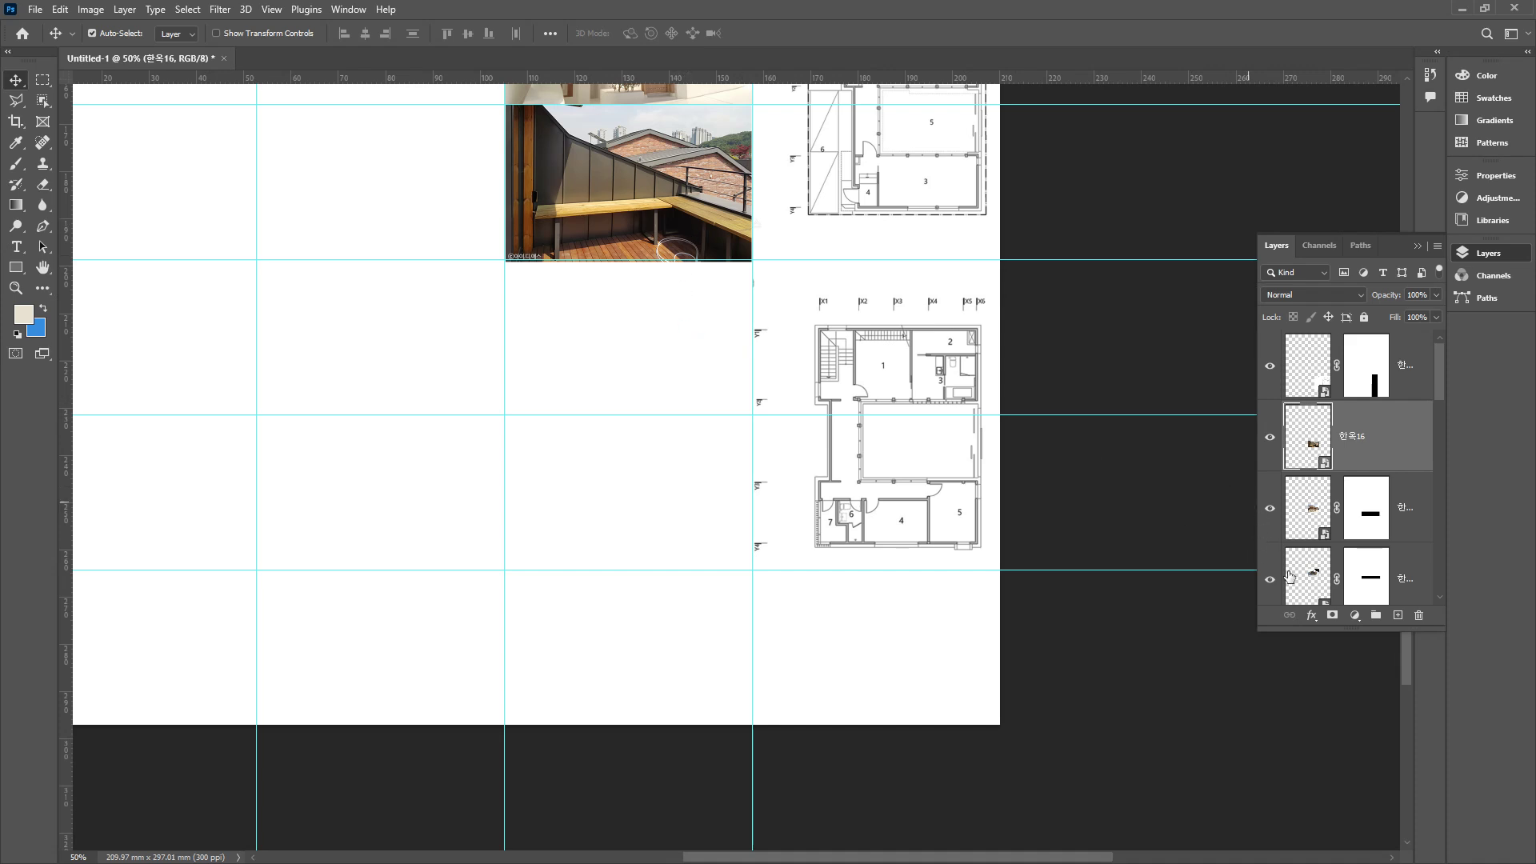
- Add a layer mask to the wooden terrace photo and hide the sliver below its row's horizontal guide
click(1333, 615)
key(m)
drag(839, 353, 316, 260)
key(Delete)
click(548, 333)
drag(442, 245, 661, 551)
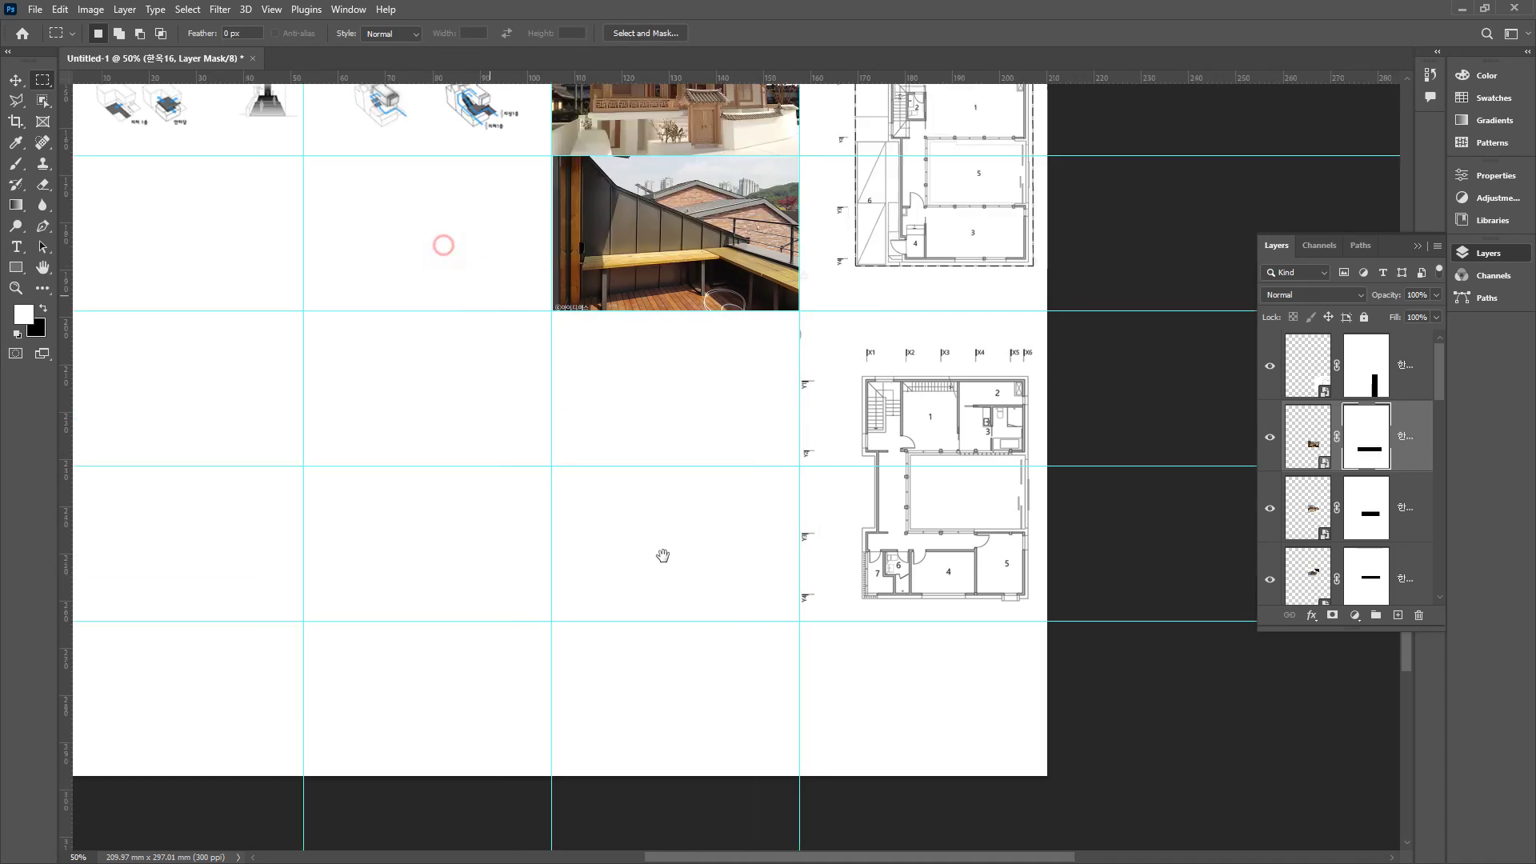
scroll(676, 504, down, 1)
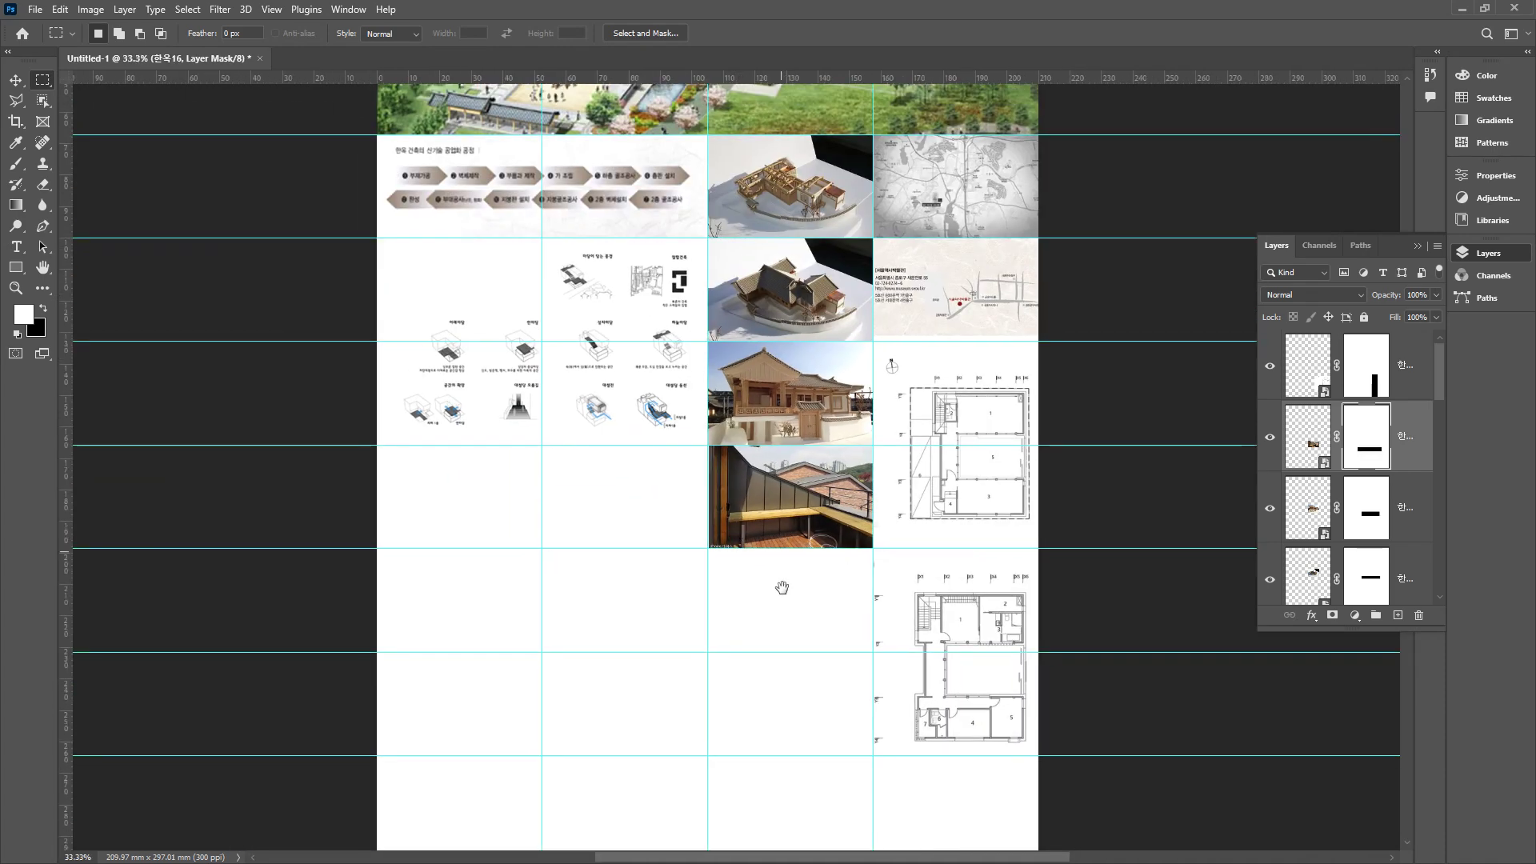
- Place the 한옥54 perspective and A-A' section drawing across the full width at the bottom of the page
scroll(782, 588, down, 1)
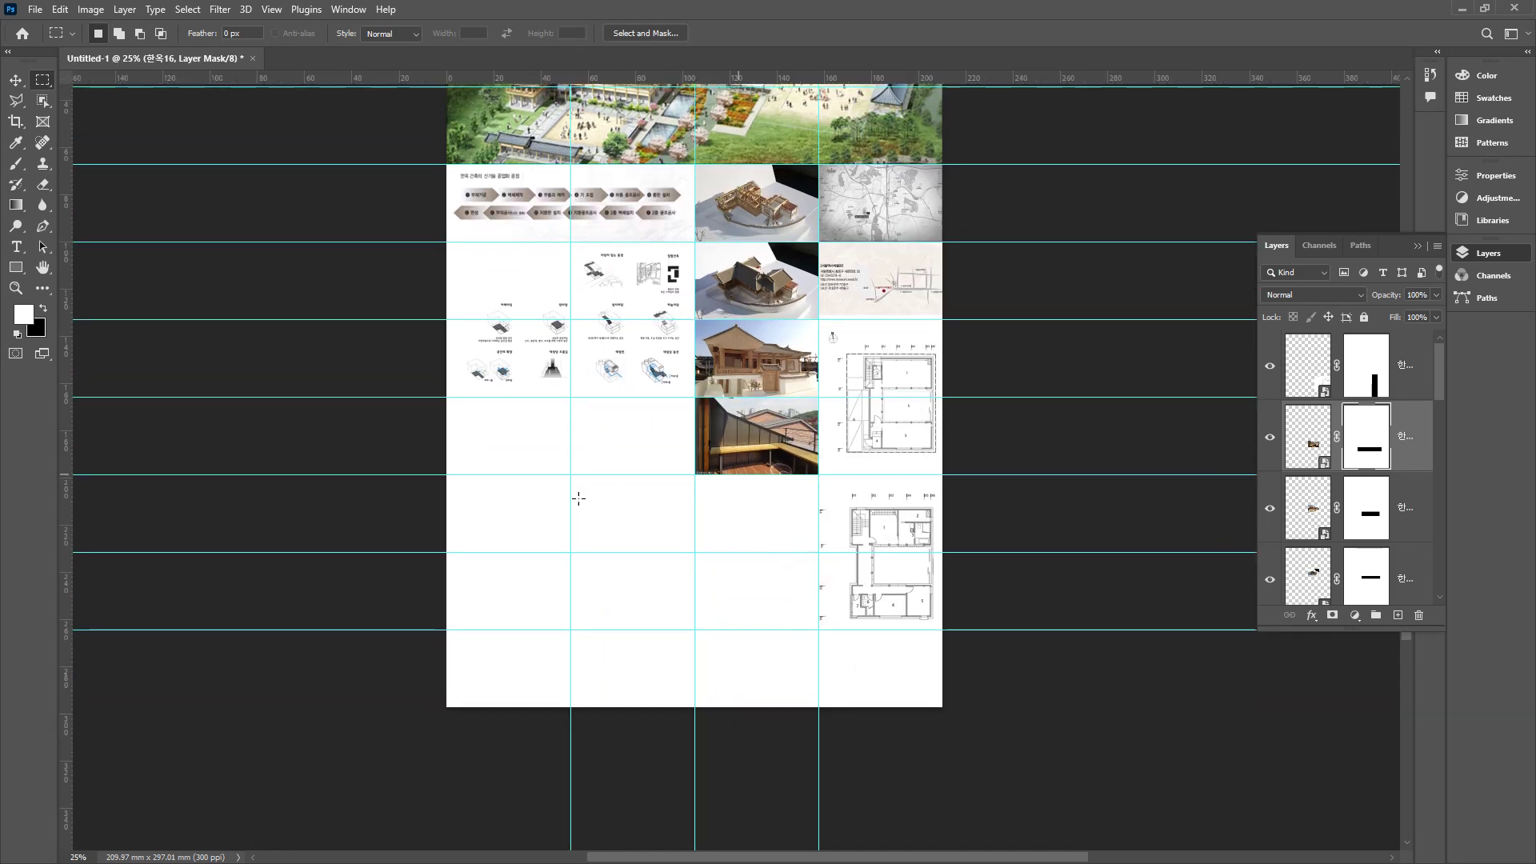
drag(740, 464, 747, 654)
key(Return)
mouse_move(909, 641)
mouse_down()
mouse_move(838, 688)
mouse_move(710, 662)
mouse_move(501, 663)
mouse_up()
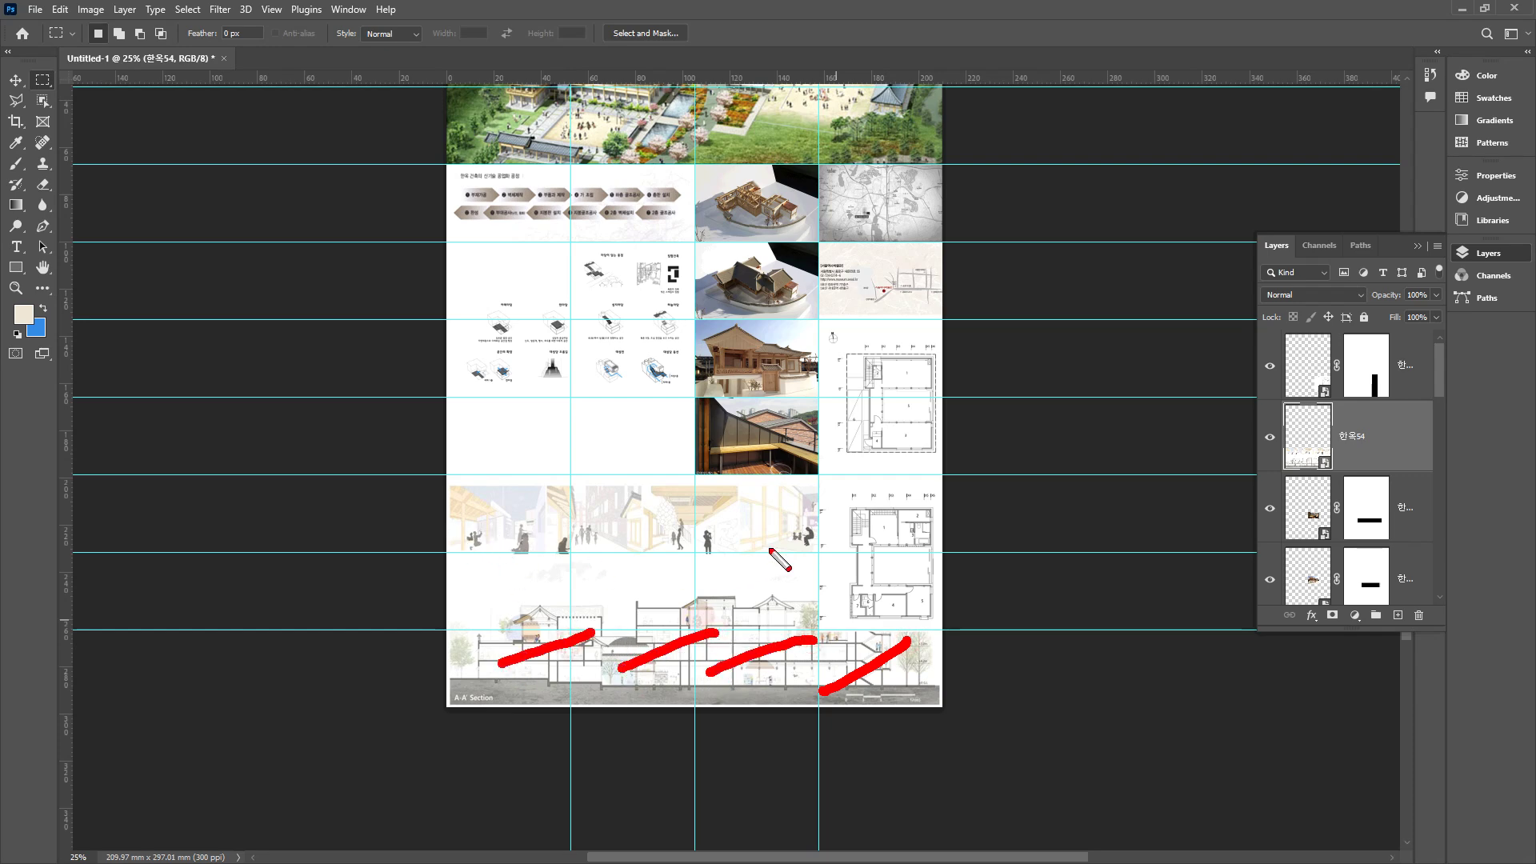
key(Escape)
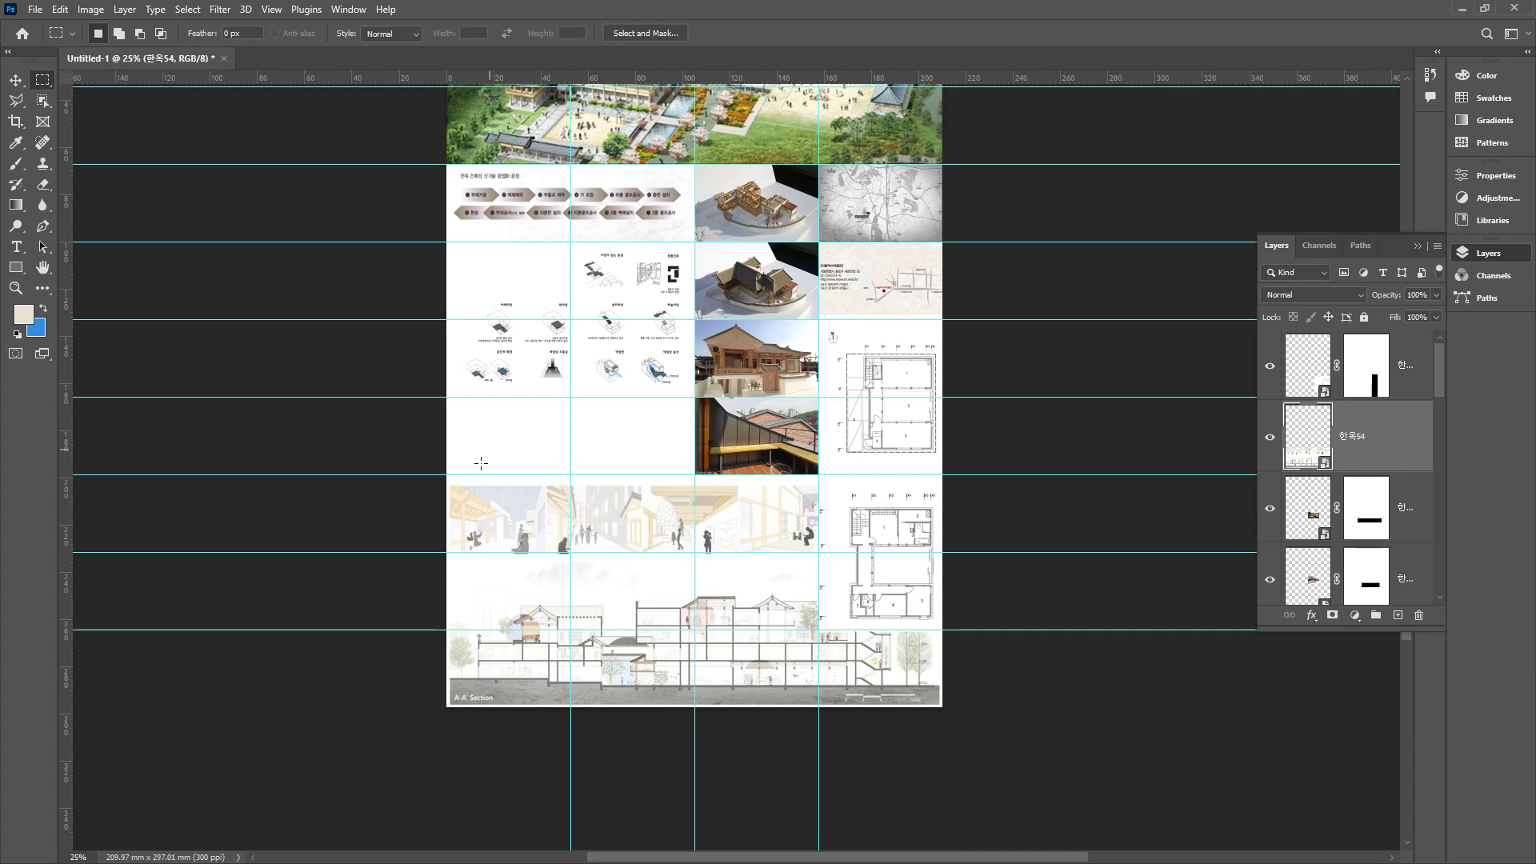
- Place the 한옥56 presentation sheet on the page at 100% scale
scroll(731, 505, up, 3)
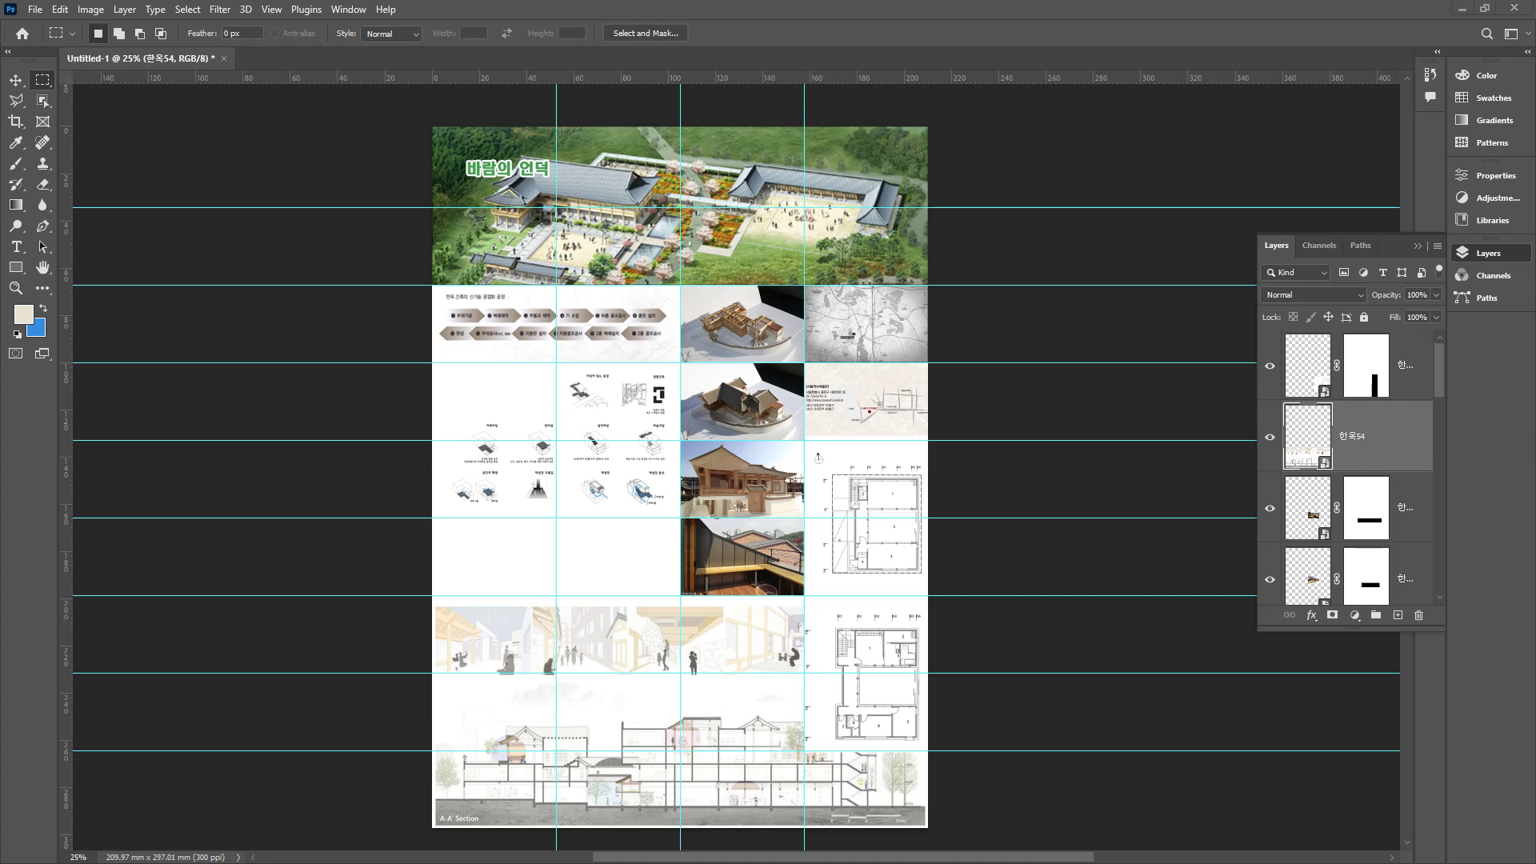
drag(360, 472, 333, 470)
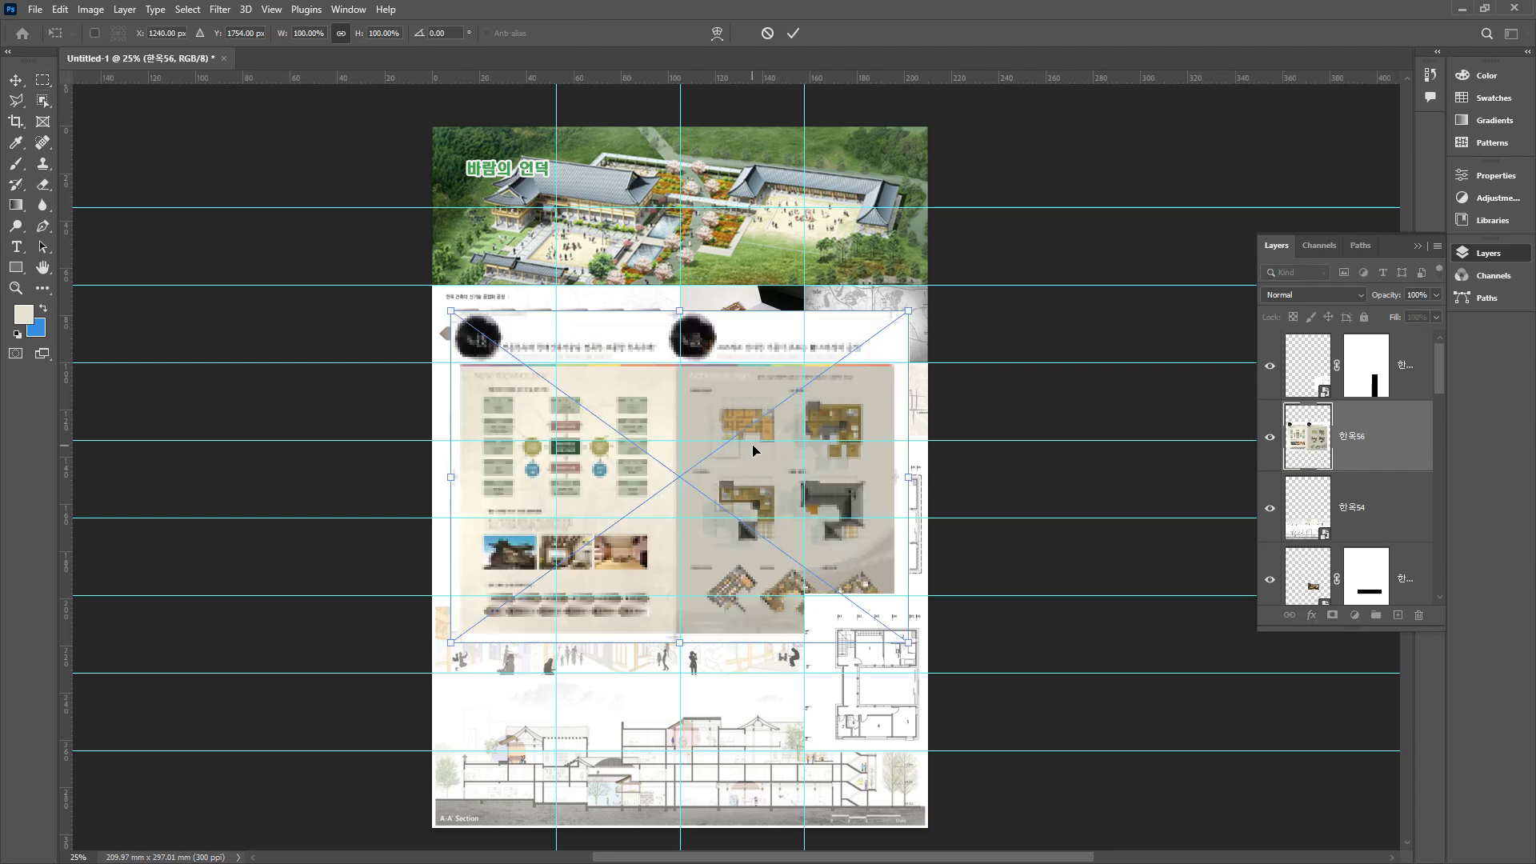
key(Return)
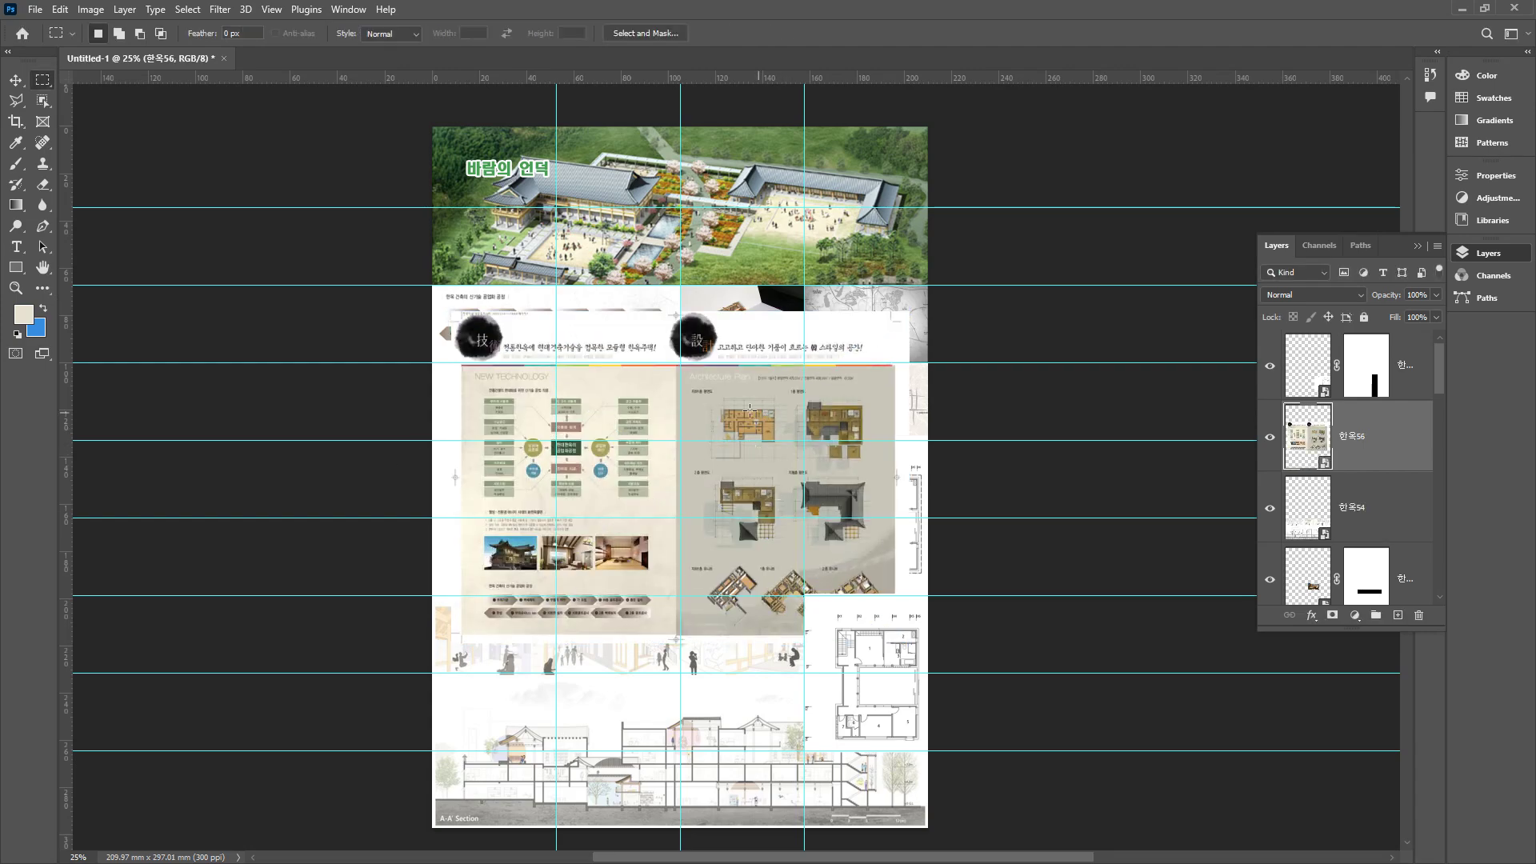
scroll(754, 414, up, 6)
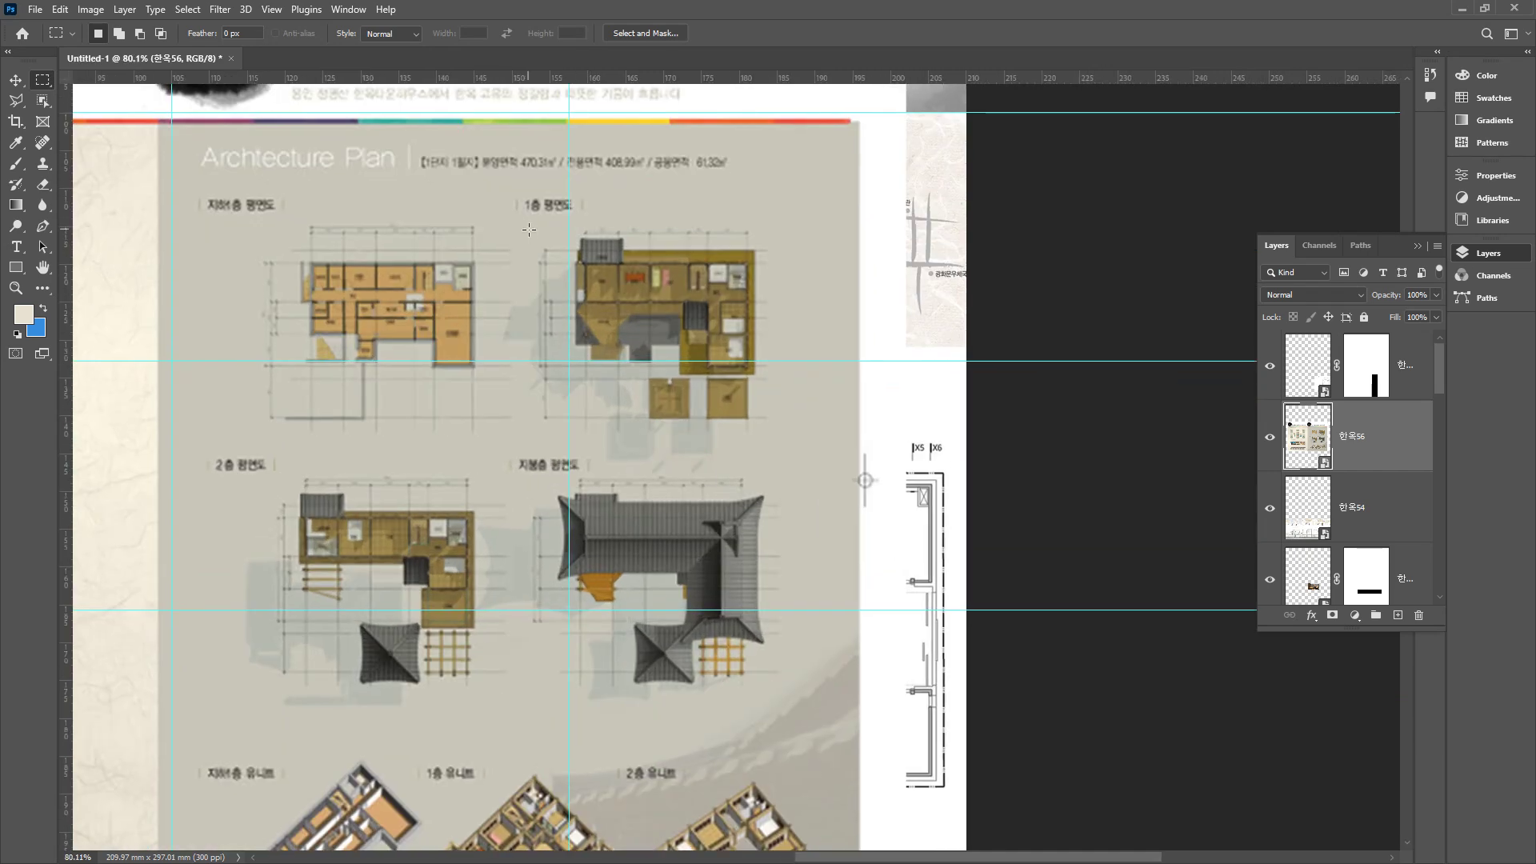
- Copy the 1층 and 지붕층 plans from the 한옥56 sheet onto separate layers and delete the source sheet
drag(512, 236, 783, 442)
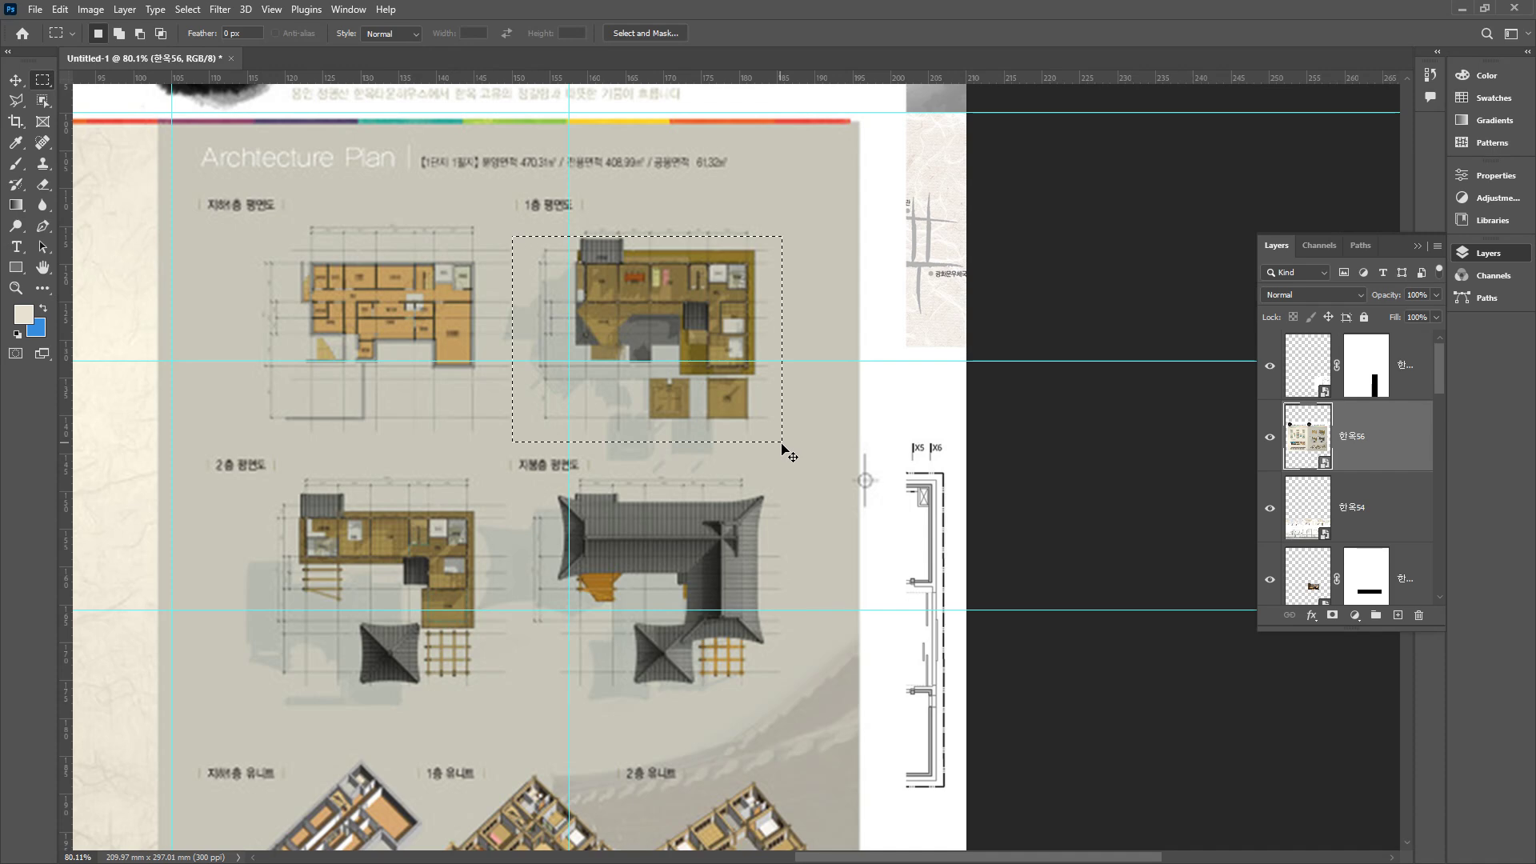
key(ctrl+j)
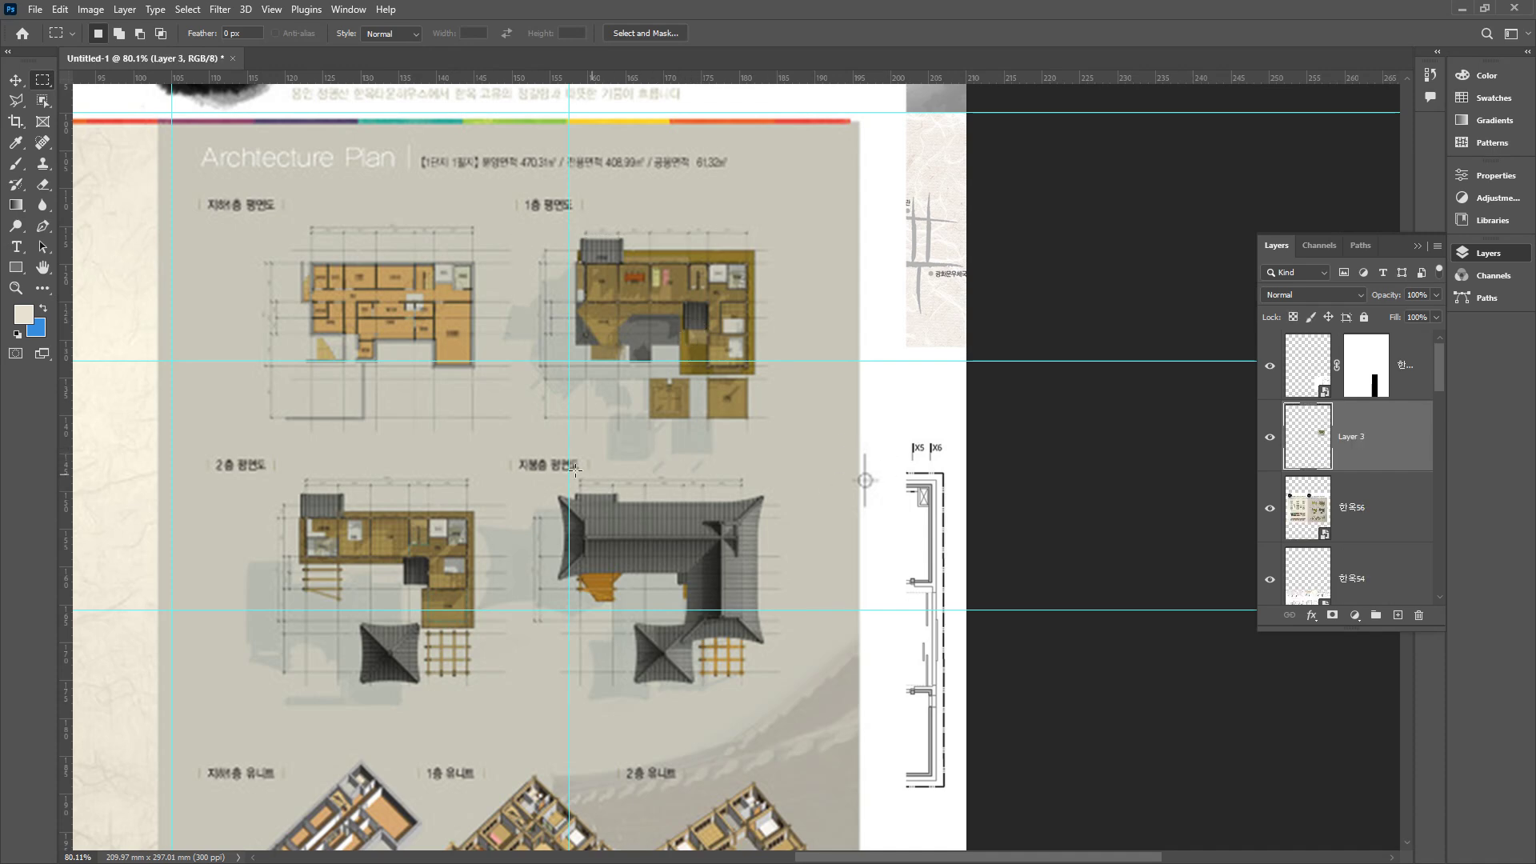
drag(510, 458, 789, 701)
key(ctrl+j)
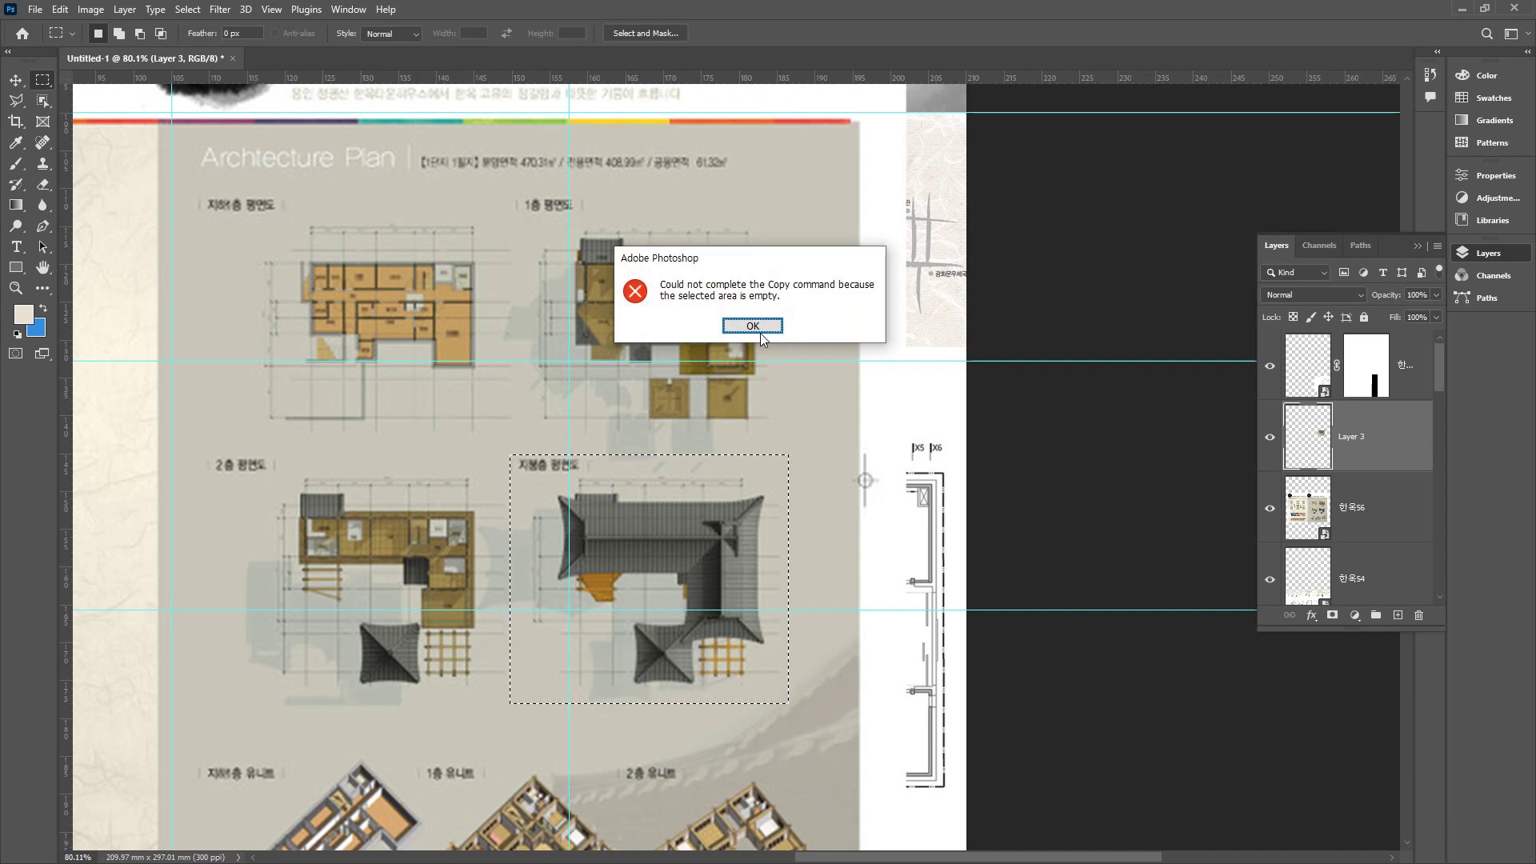
click(865, 340)
click(1360, 498)
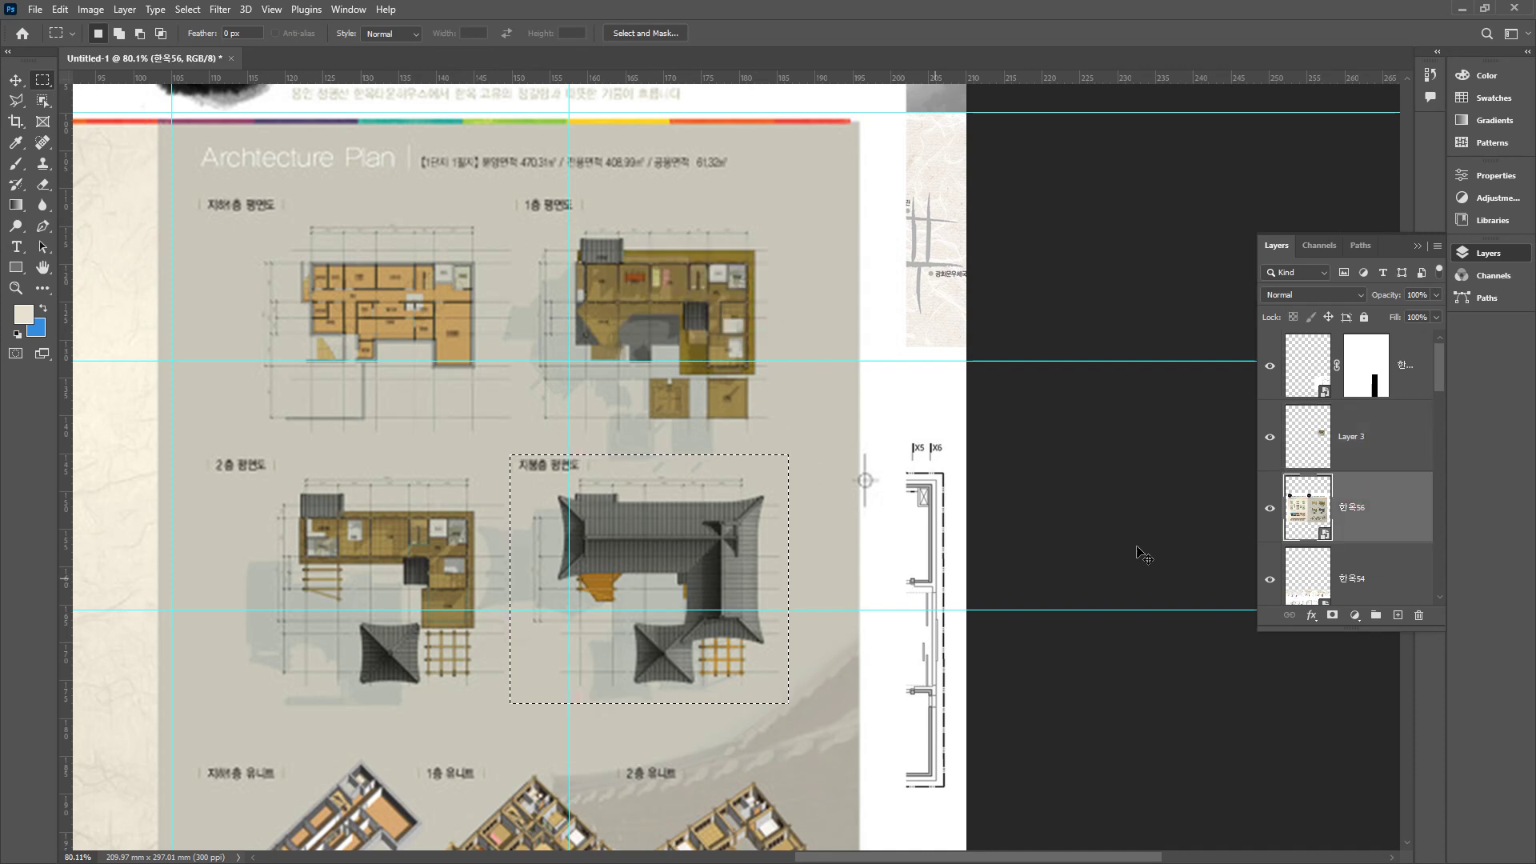
key(ctrl+j)
click(1365, 569)
key(Delete)
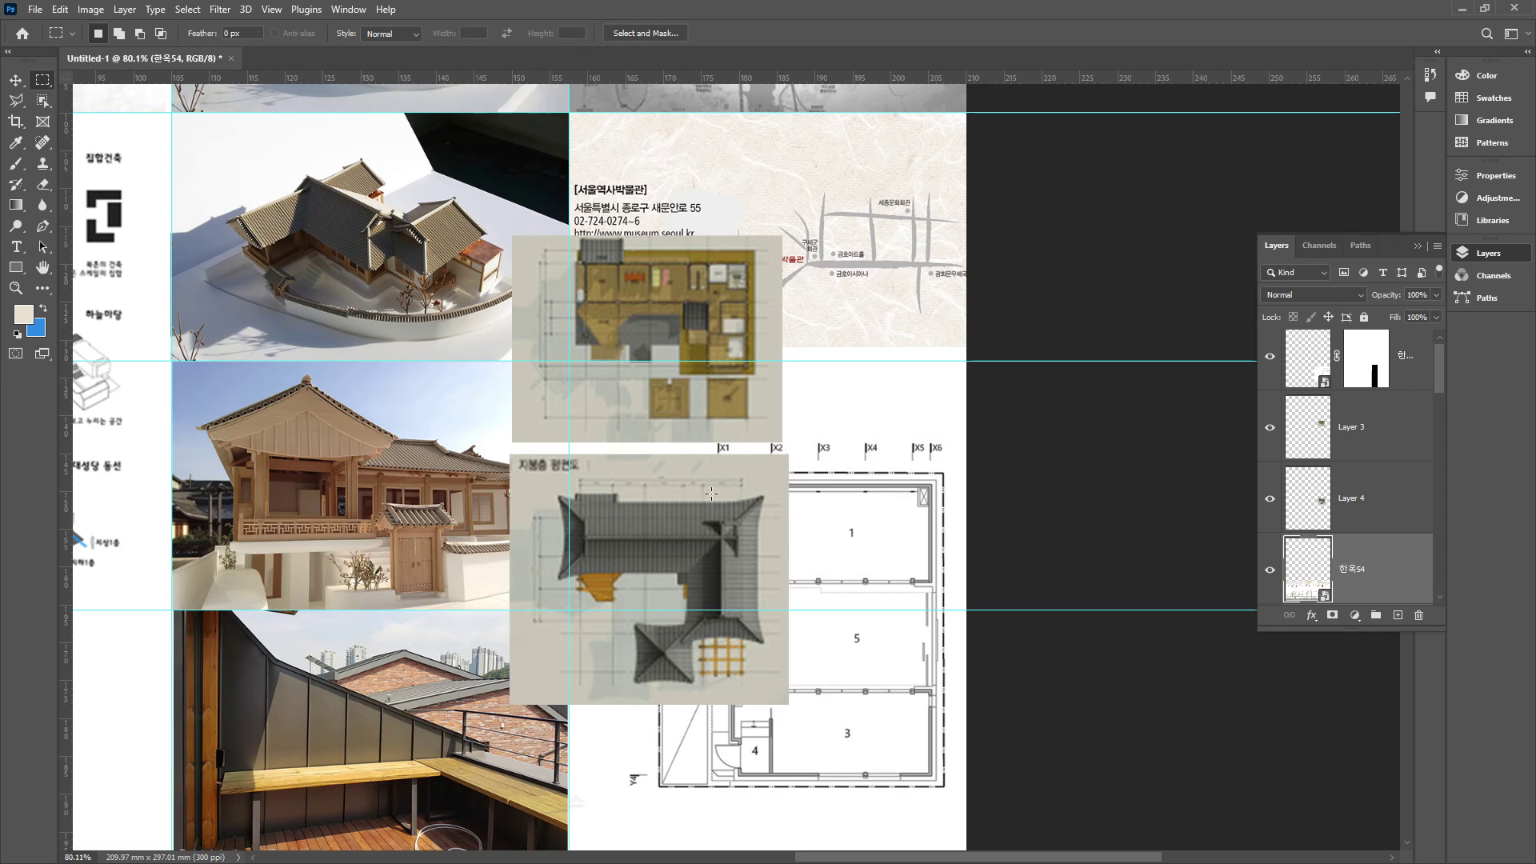
- Move the roof plan into the first column and the first-floor plan into the second, beside the wooden terrace photo
double_click(43, 267)
key(v)
drag(899, 496, 543, 547)
drag(912, 409, 719, 559)
ctrl+click(672, 552)
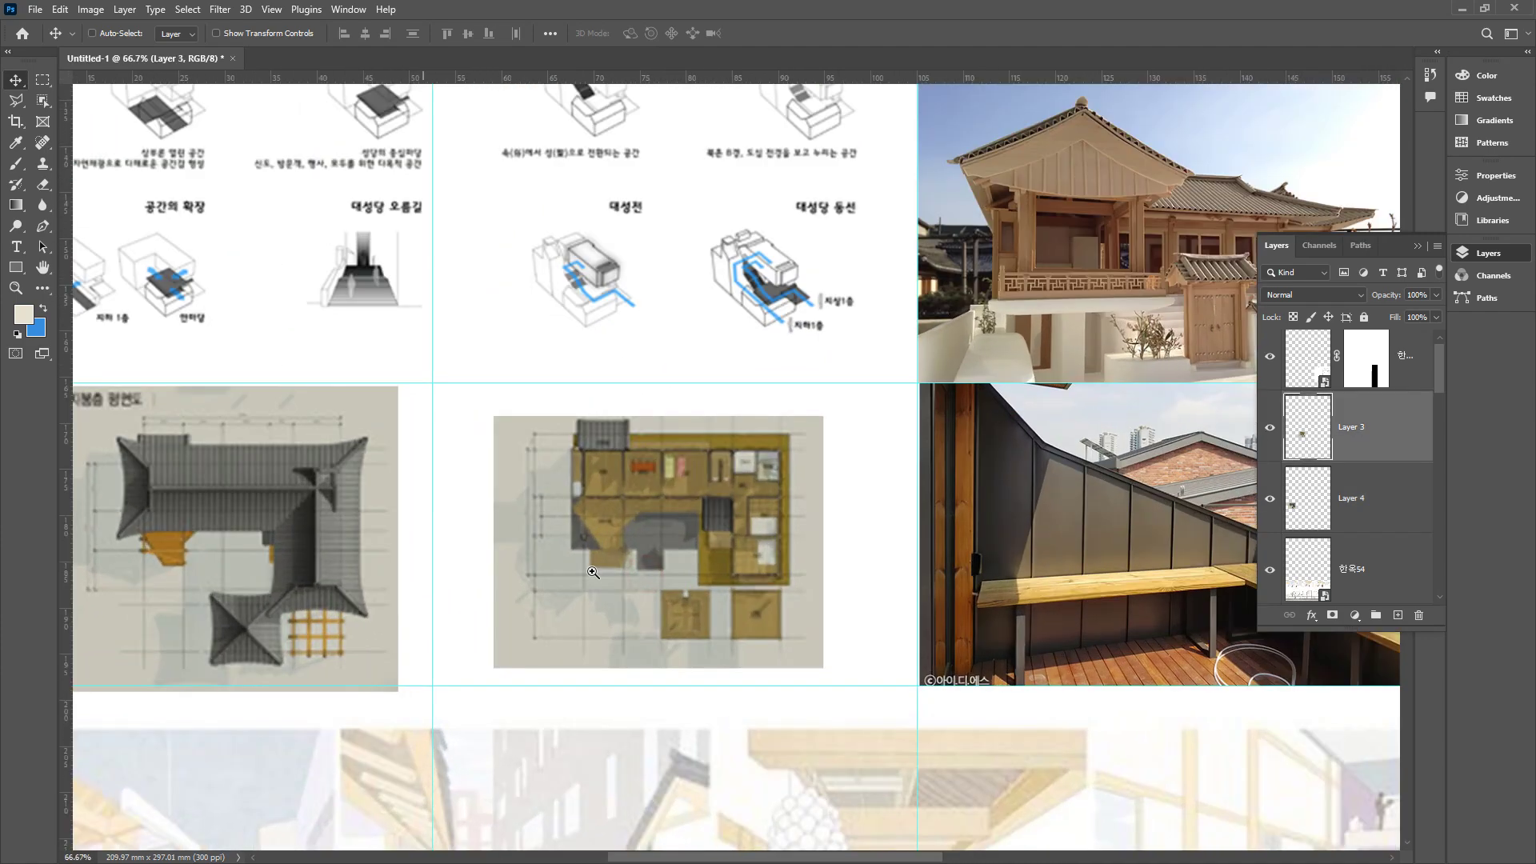
ctrl+click(593, 573)
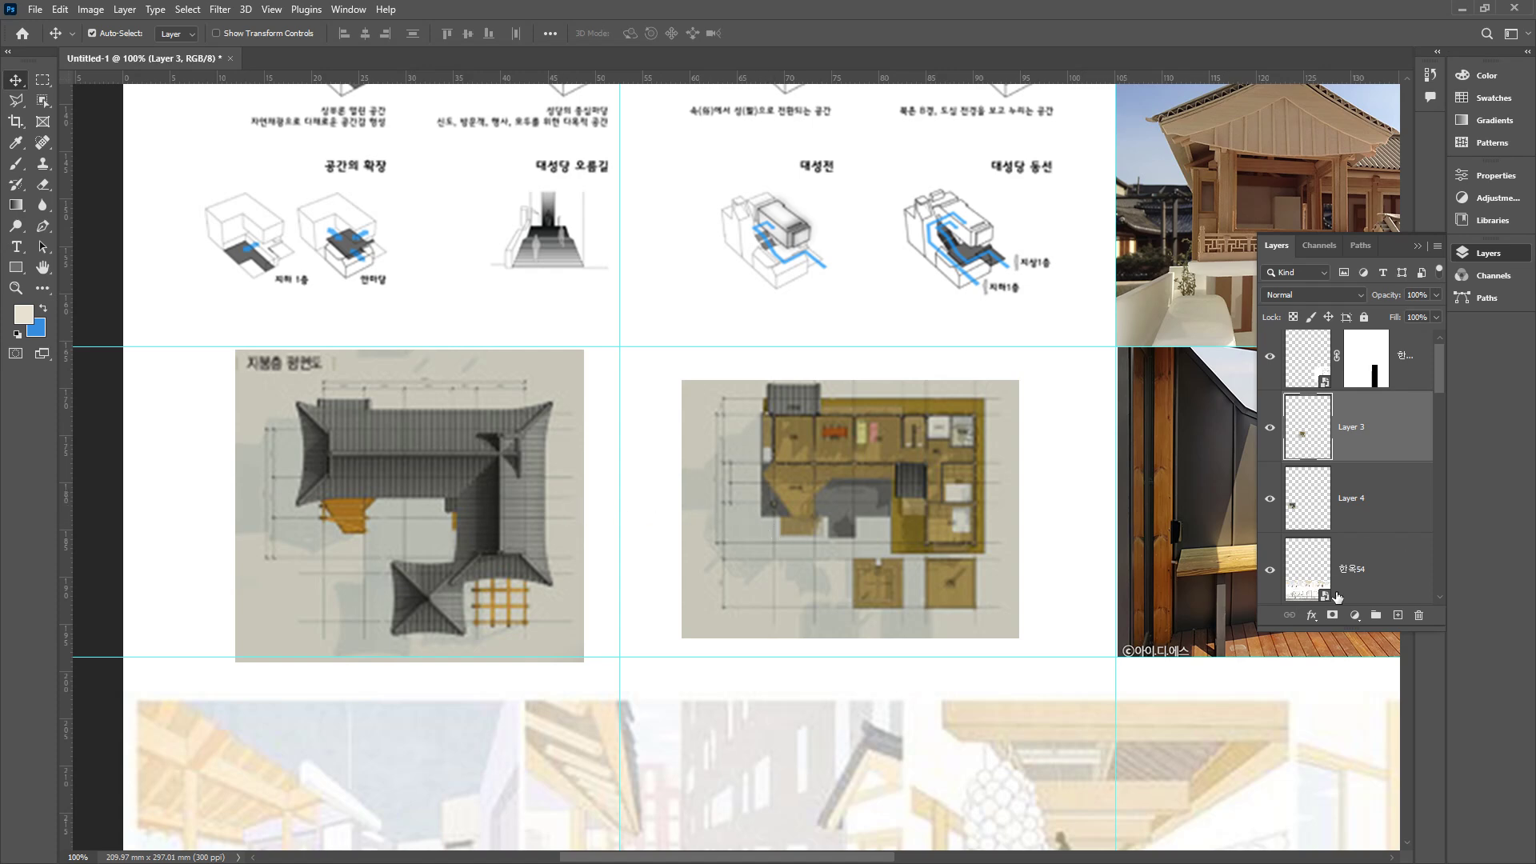
- Draw a rectangle of about 52 by 33 mm filling the roof plan's guide cell and put it behind the plan
click(1398, 614)
click(16, 267)
drag(174, 379, 499, 597)
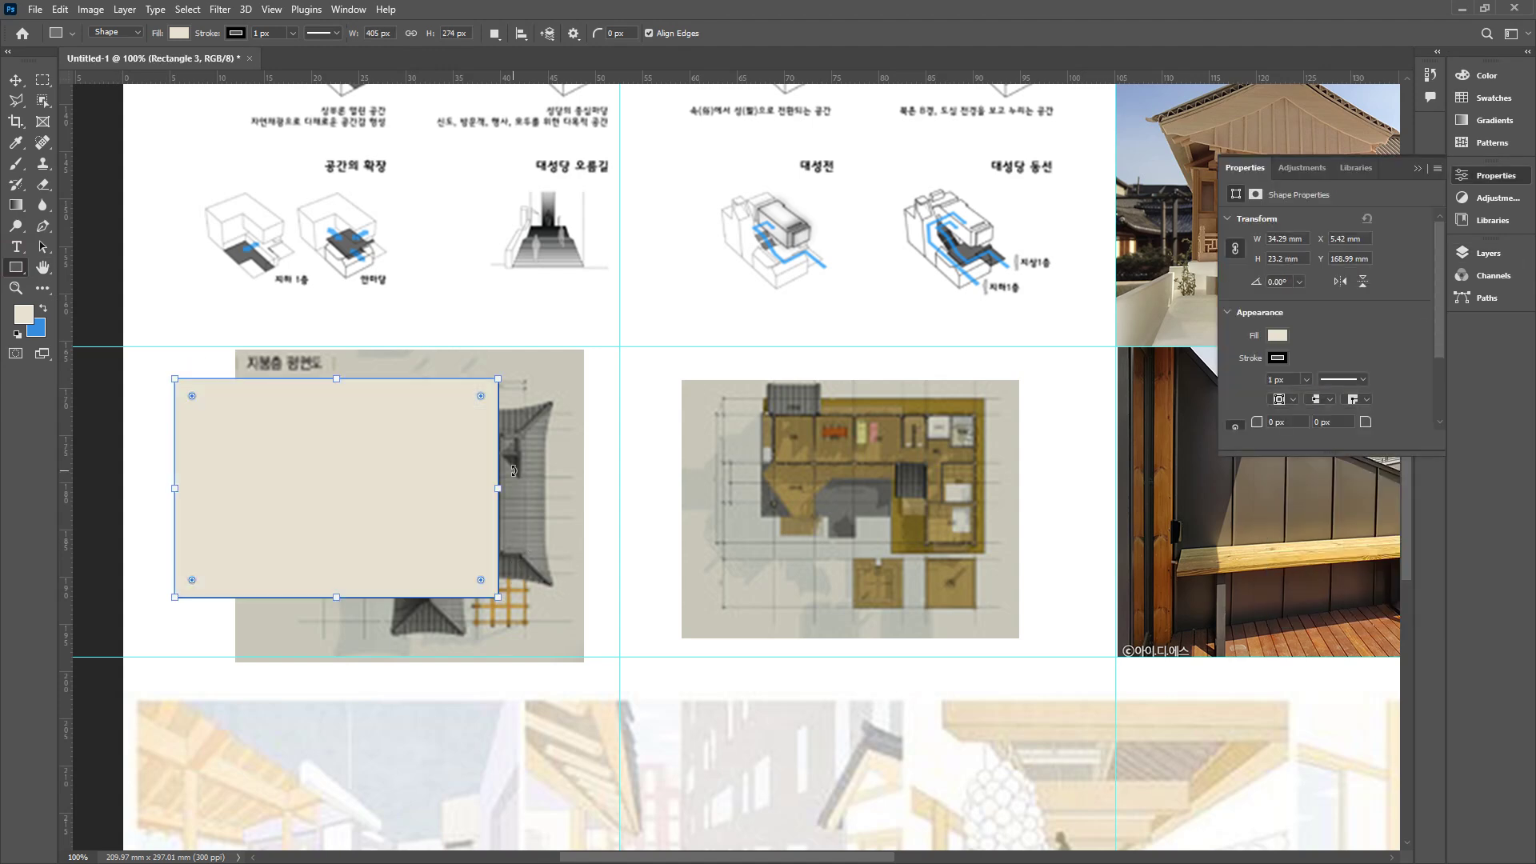
drag(498, 379, 619, 346)
drag(173, 598, 123, 656)
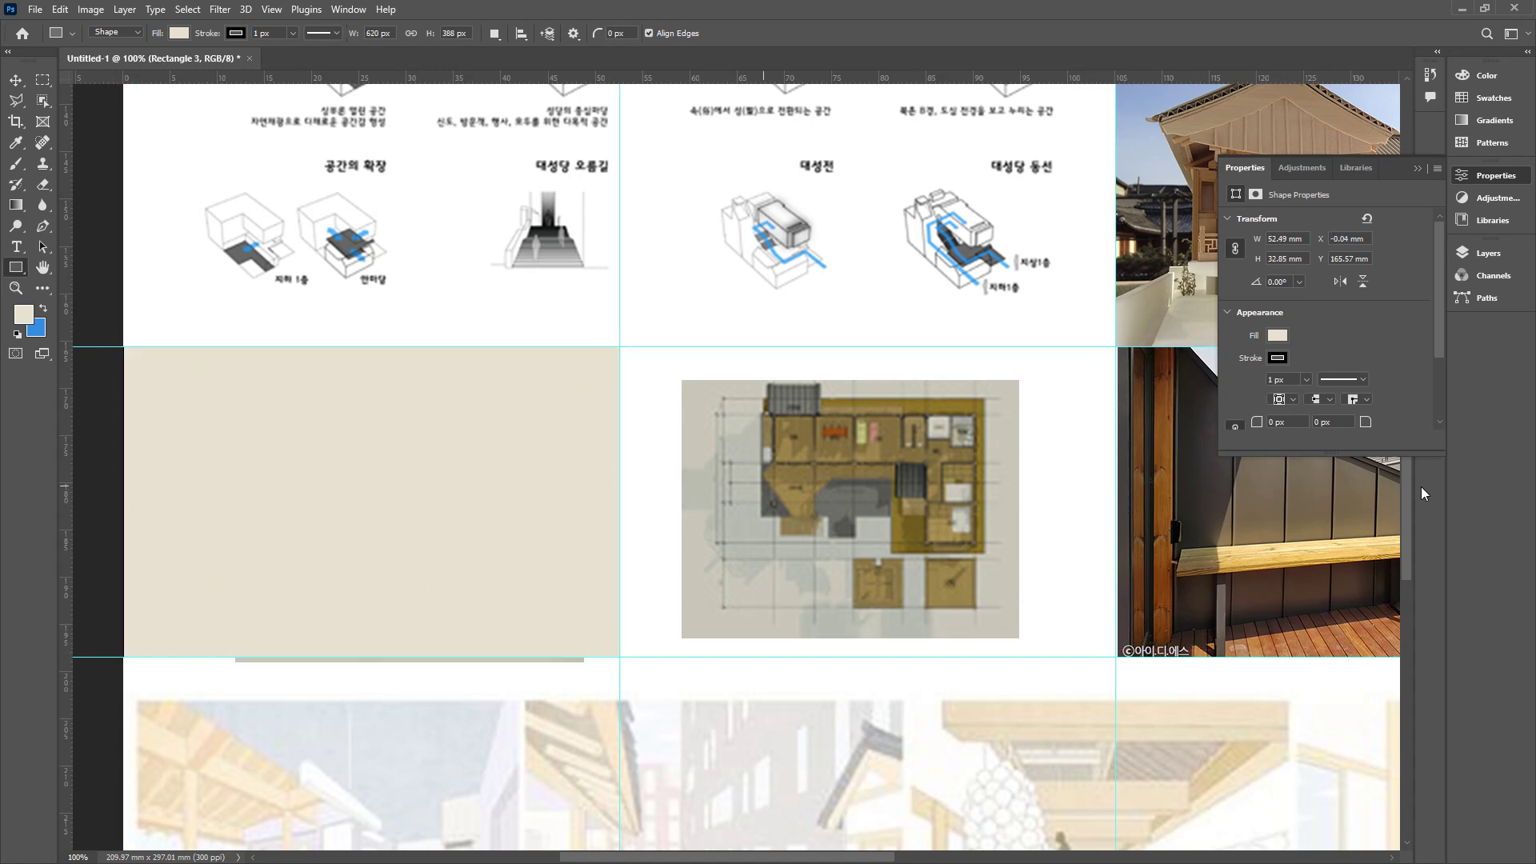
click(1486, 253)
drag(1415, 457, 1375, 607)
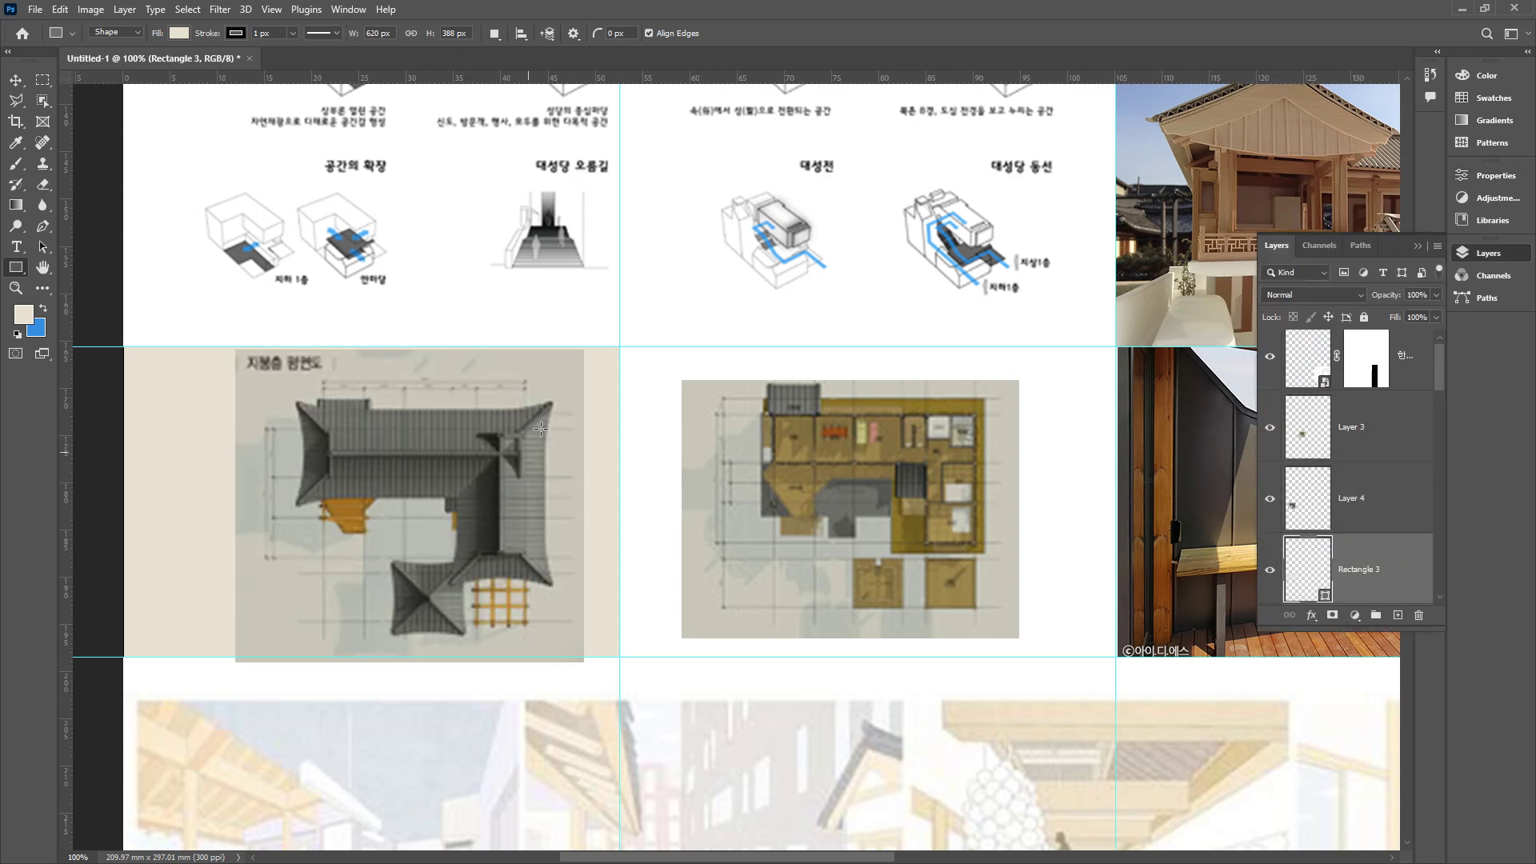
click(179, 33)
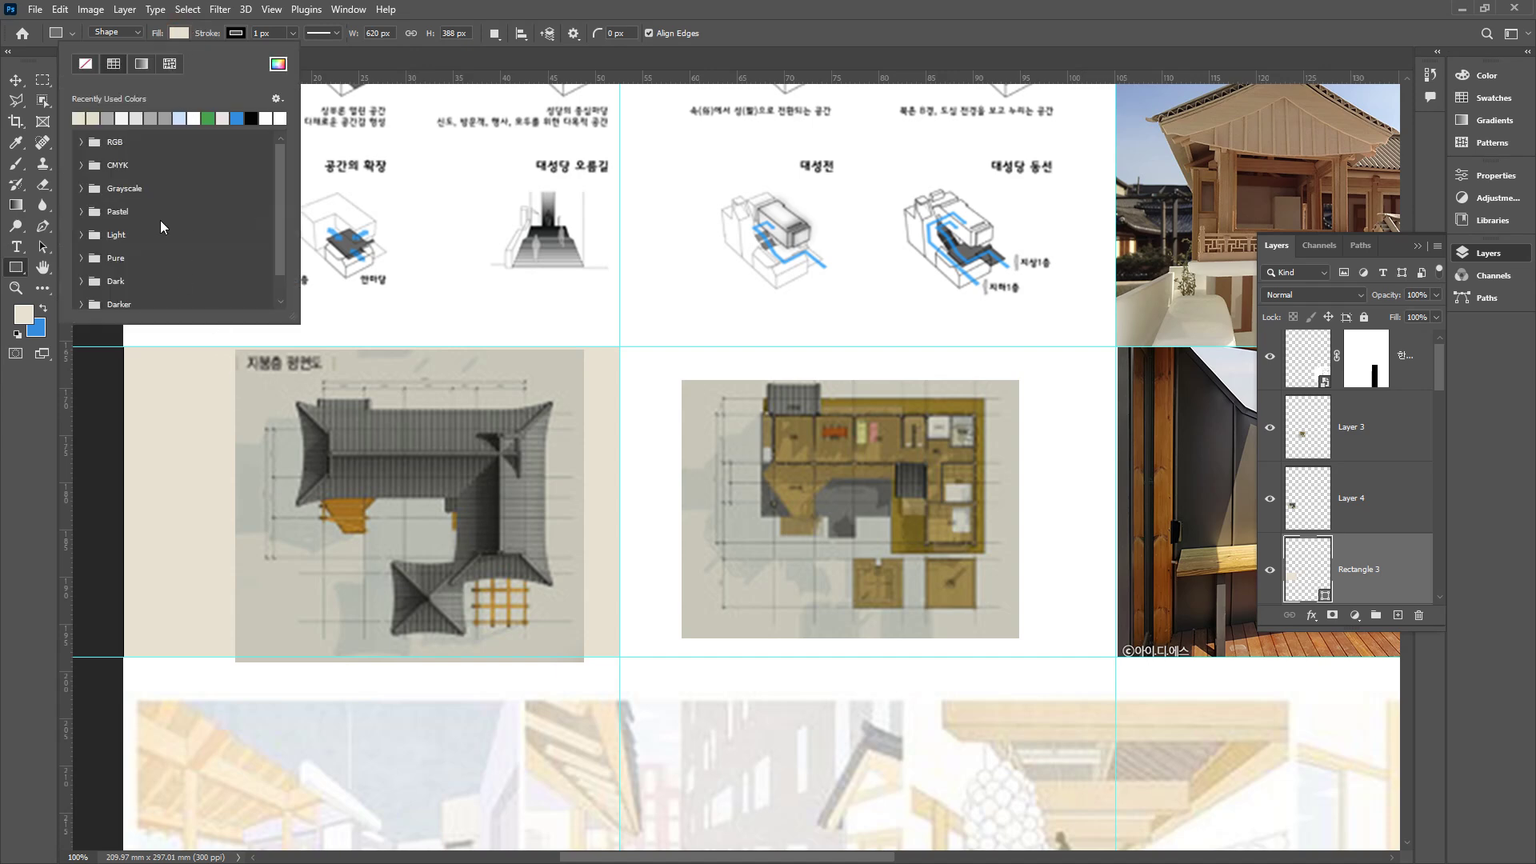
key(Escape)
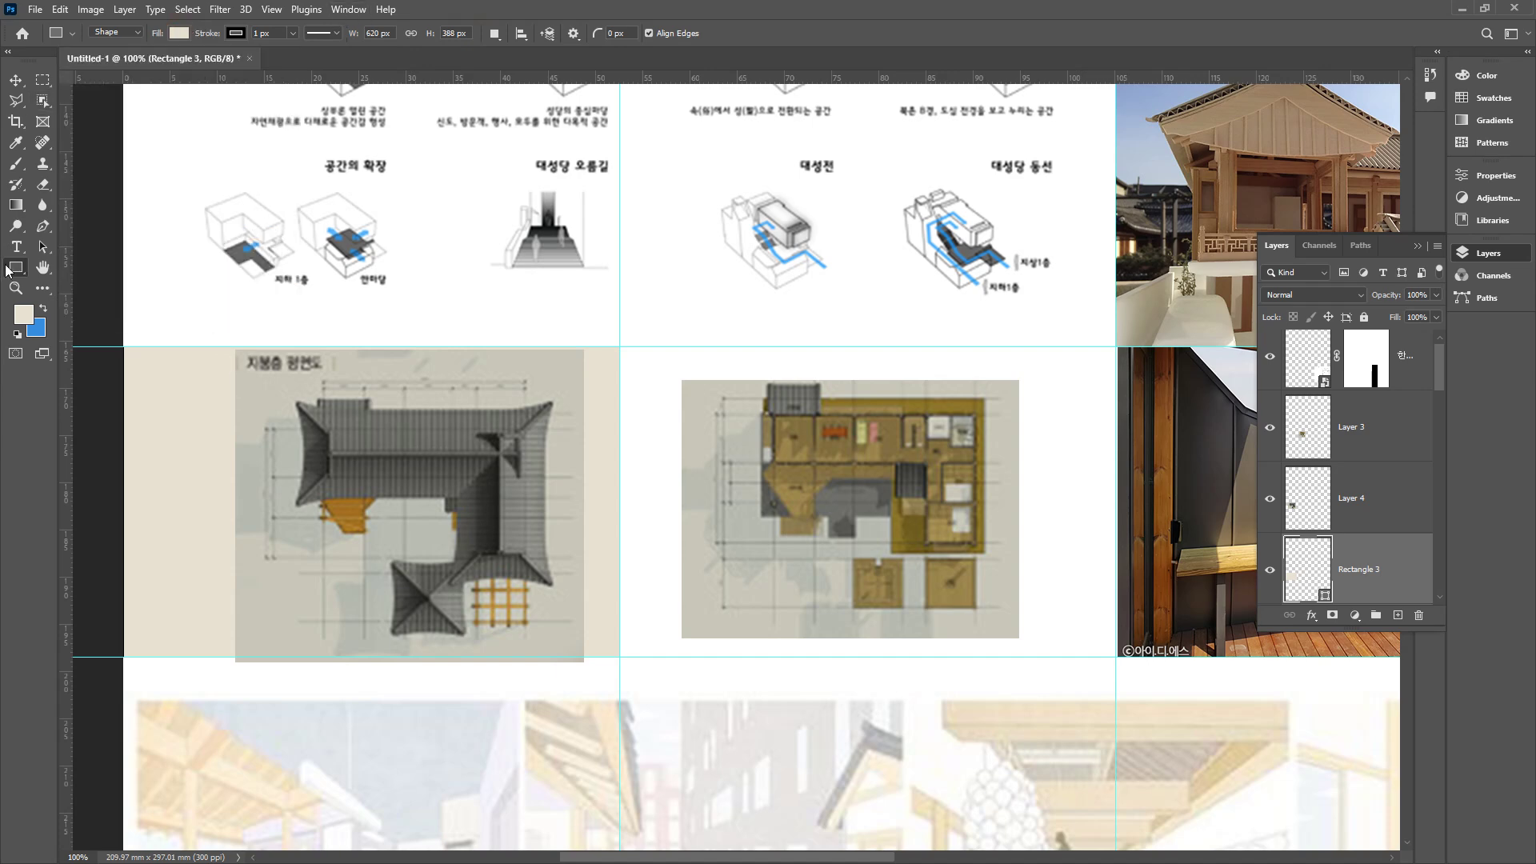
click(38, 189)
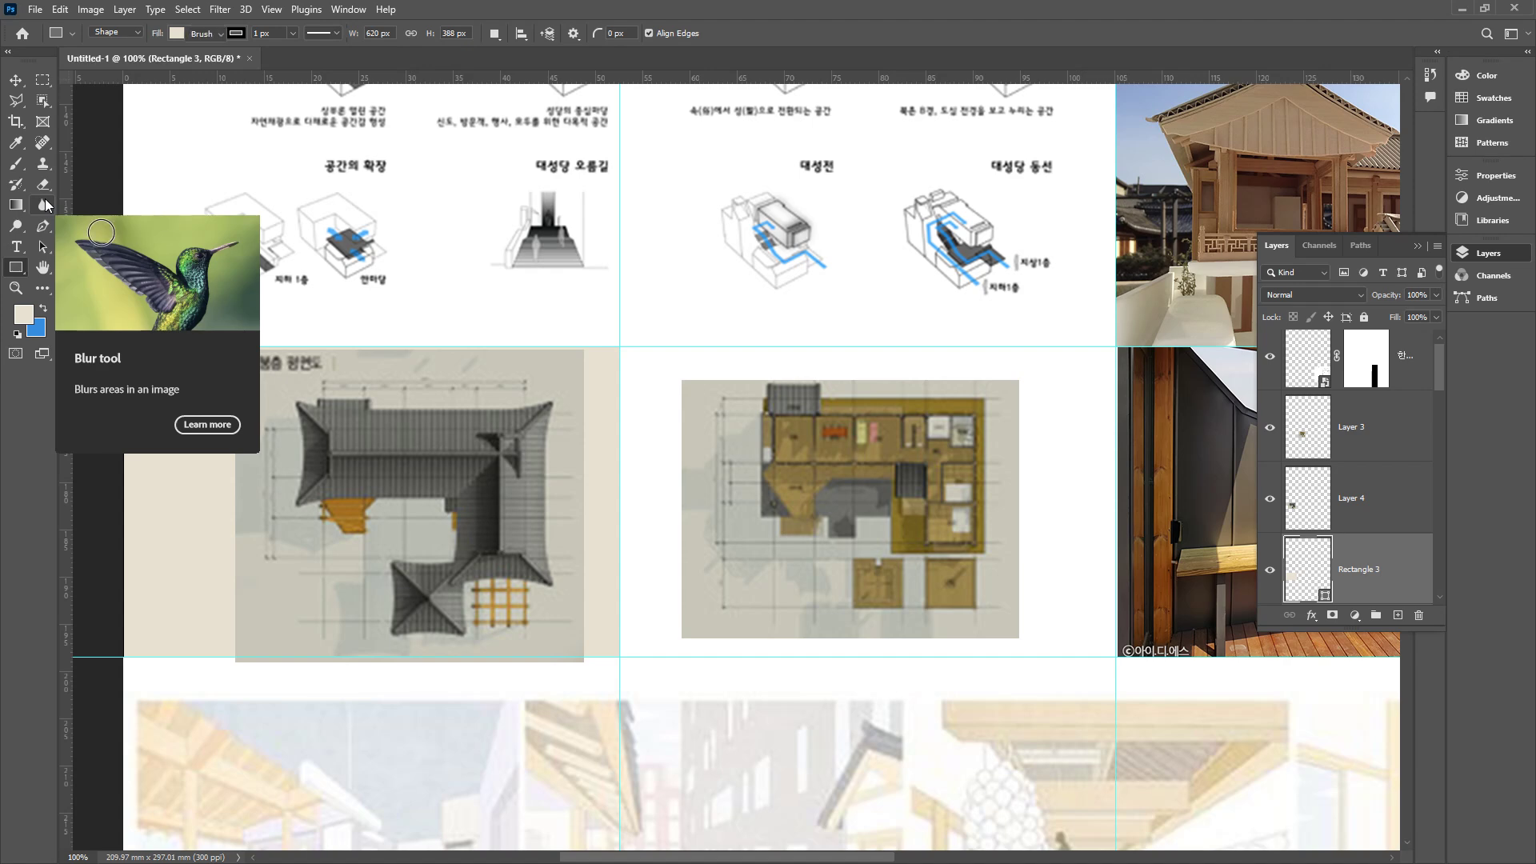
click(44, 169)
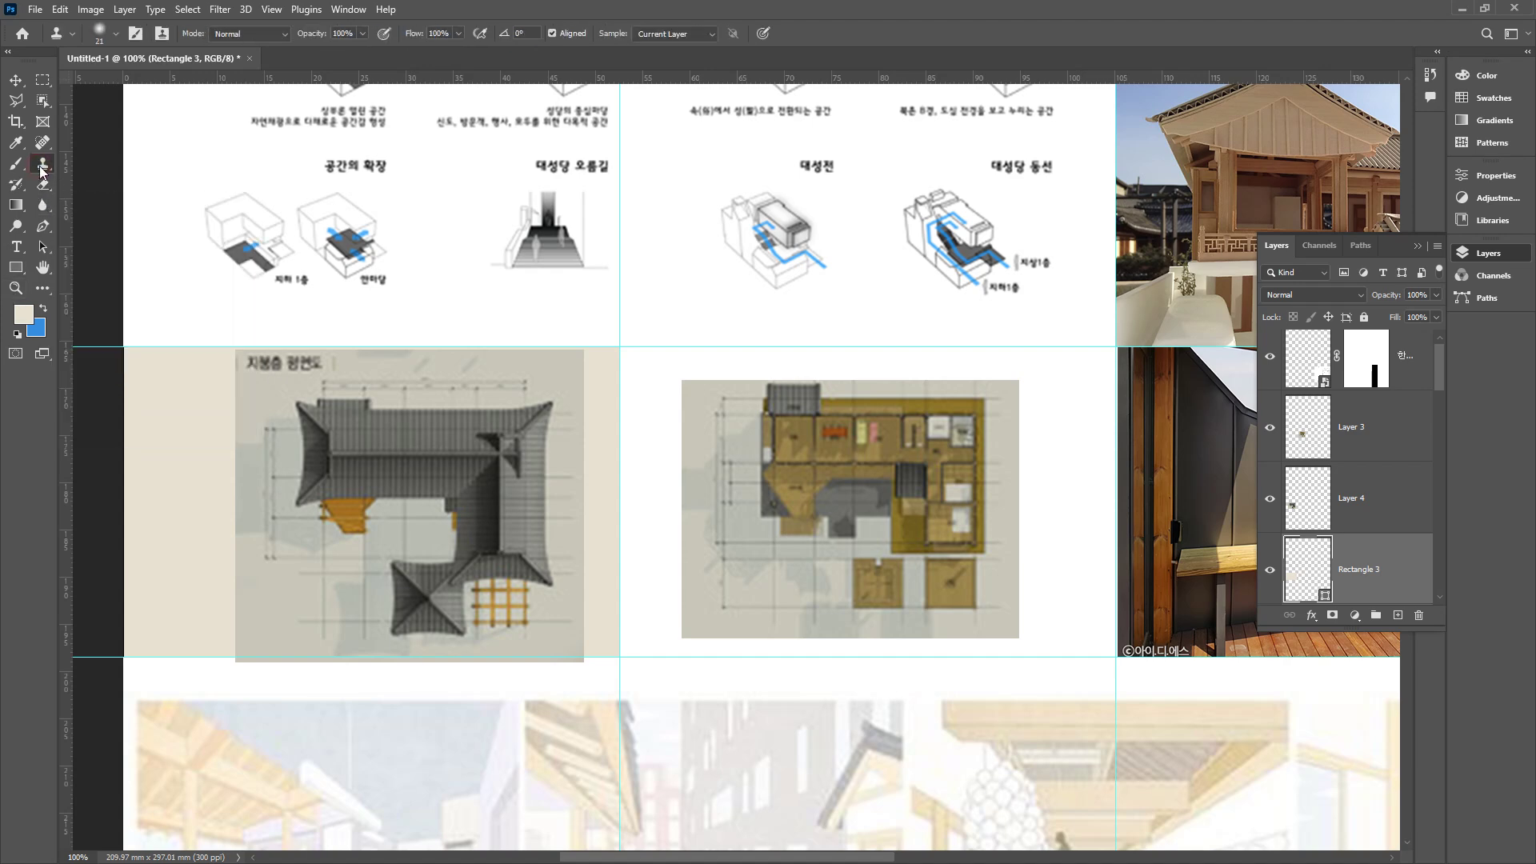
click(15, 143)
click(177, 460)
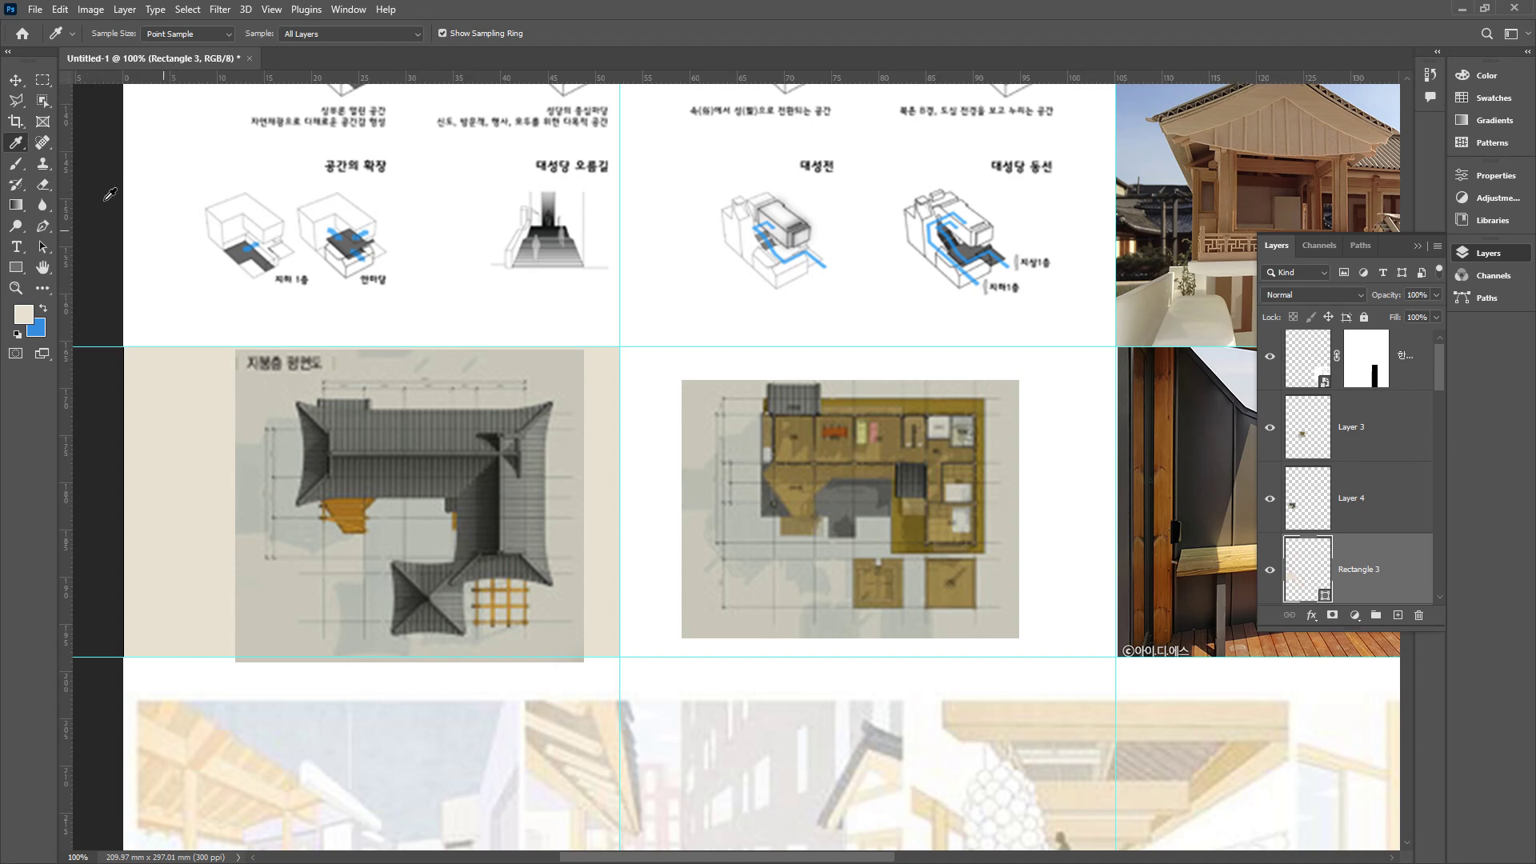
click(16, 267)
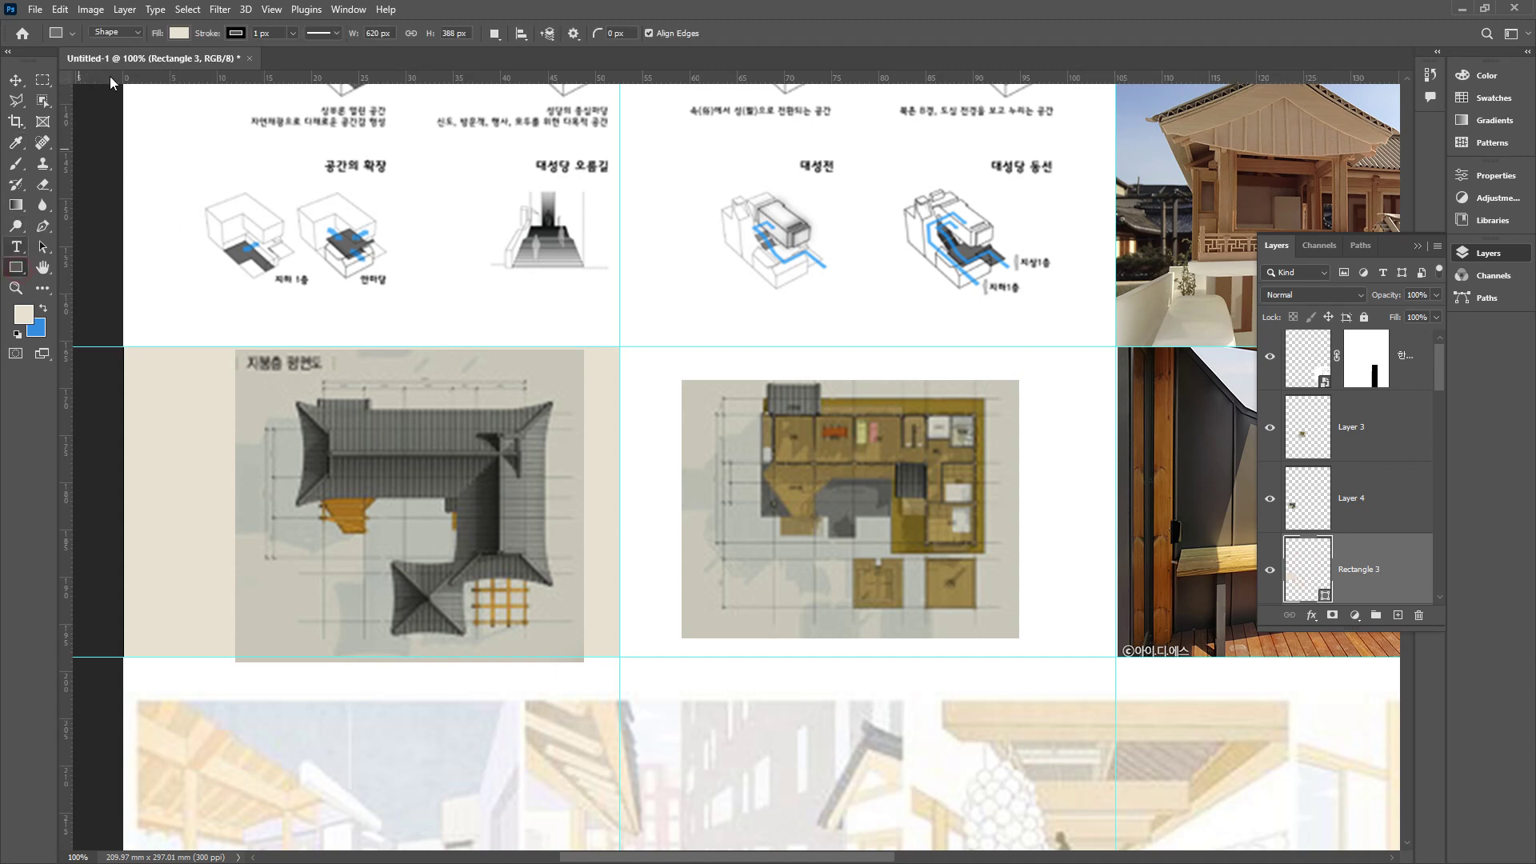
- Try several recently used beige and grey fills on the background rectangle
click(182, 34)
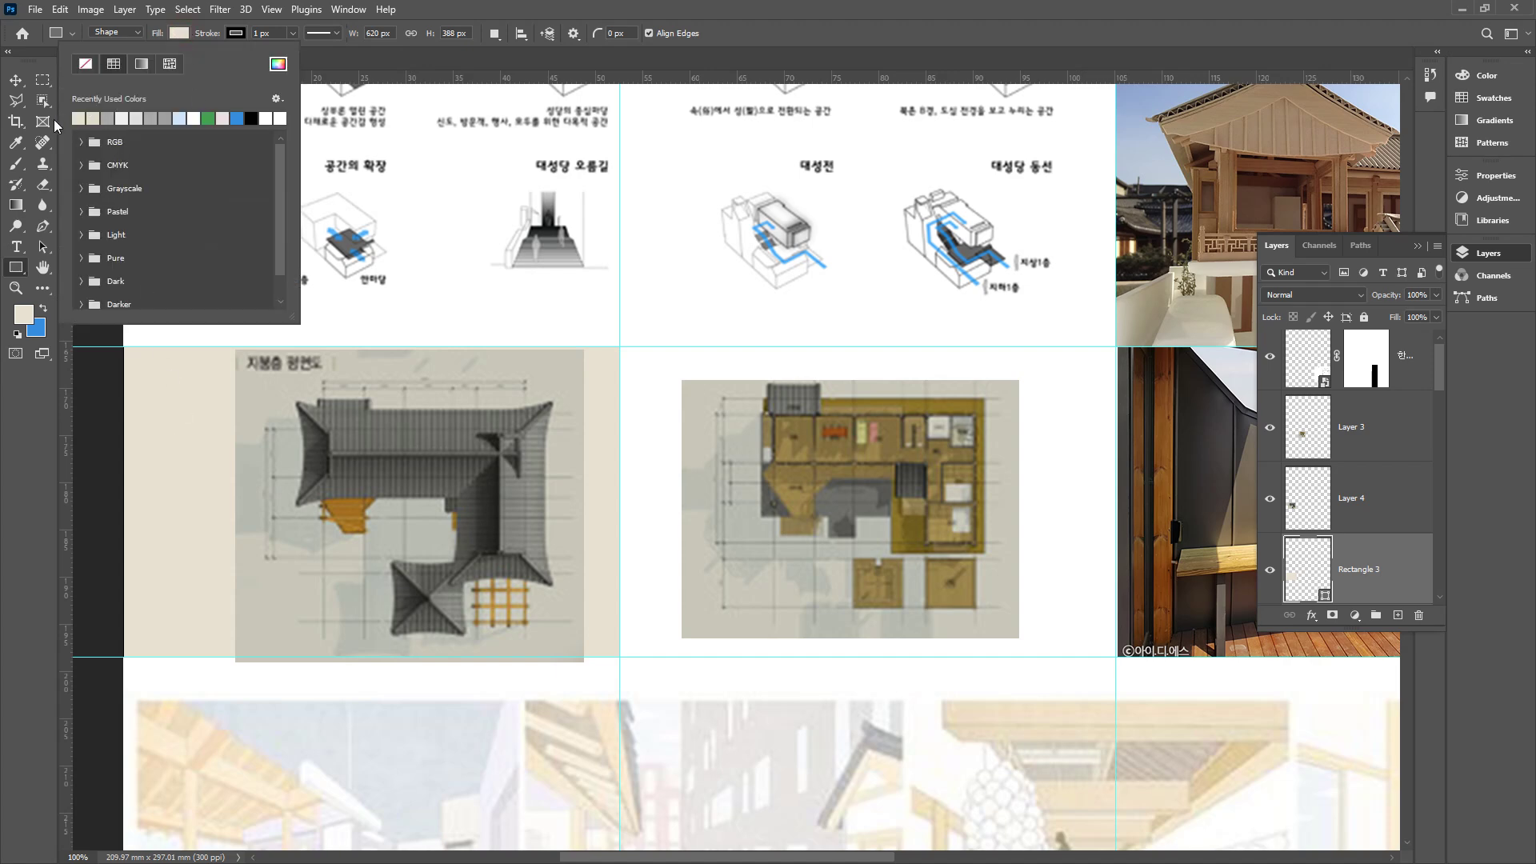
click(110, 120)
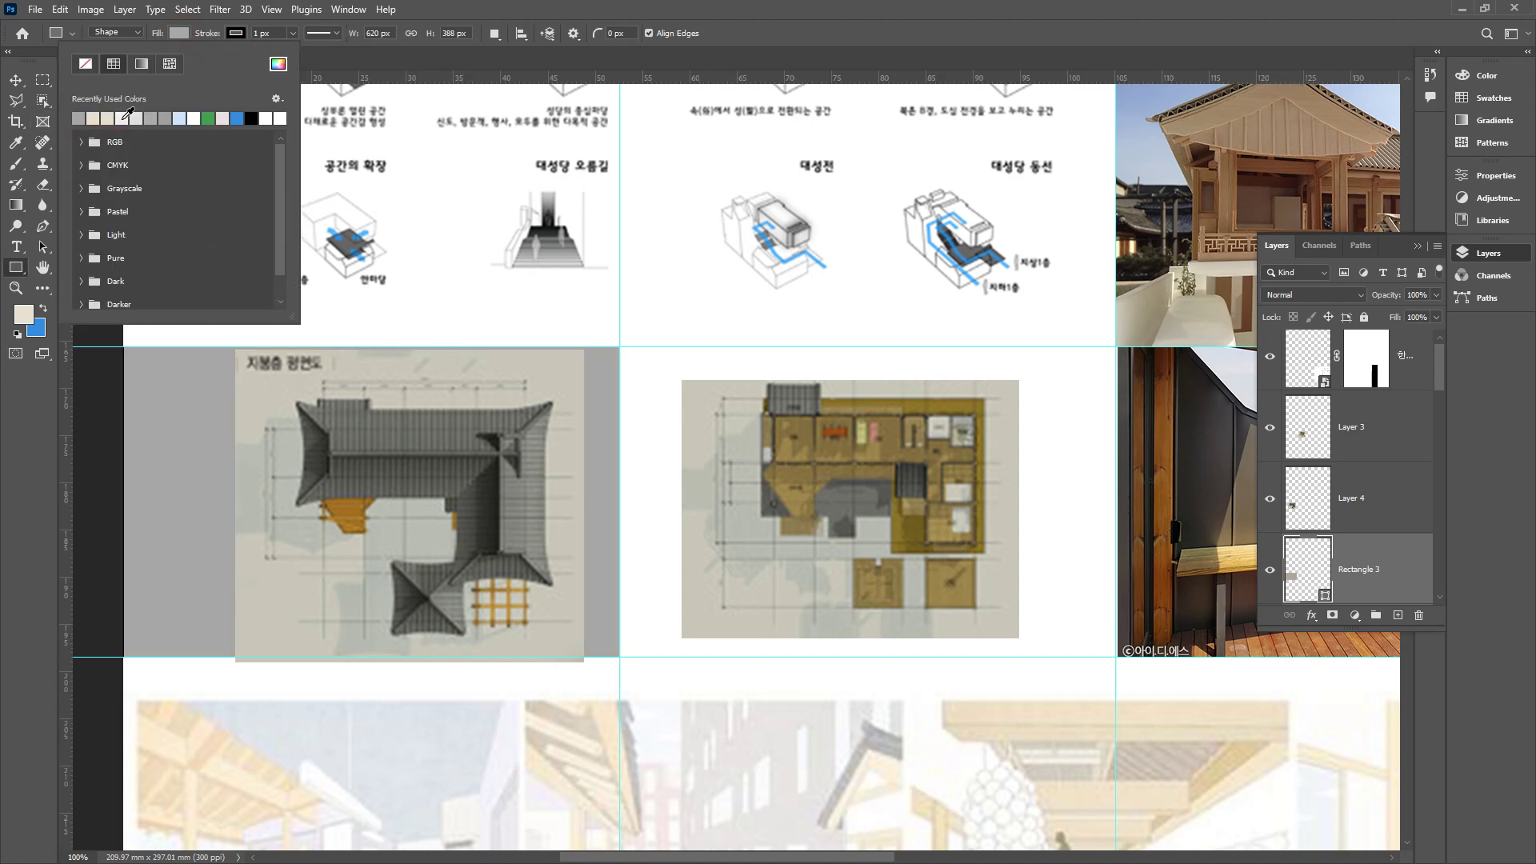
click(152, 118)
click(160, 119)
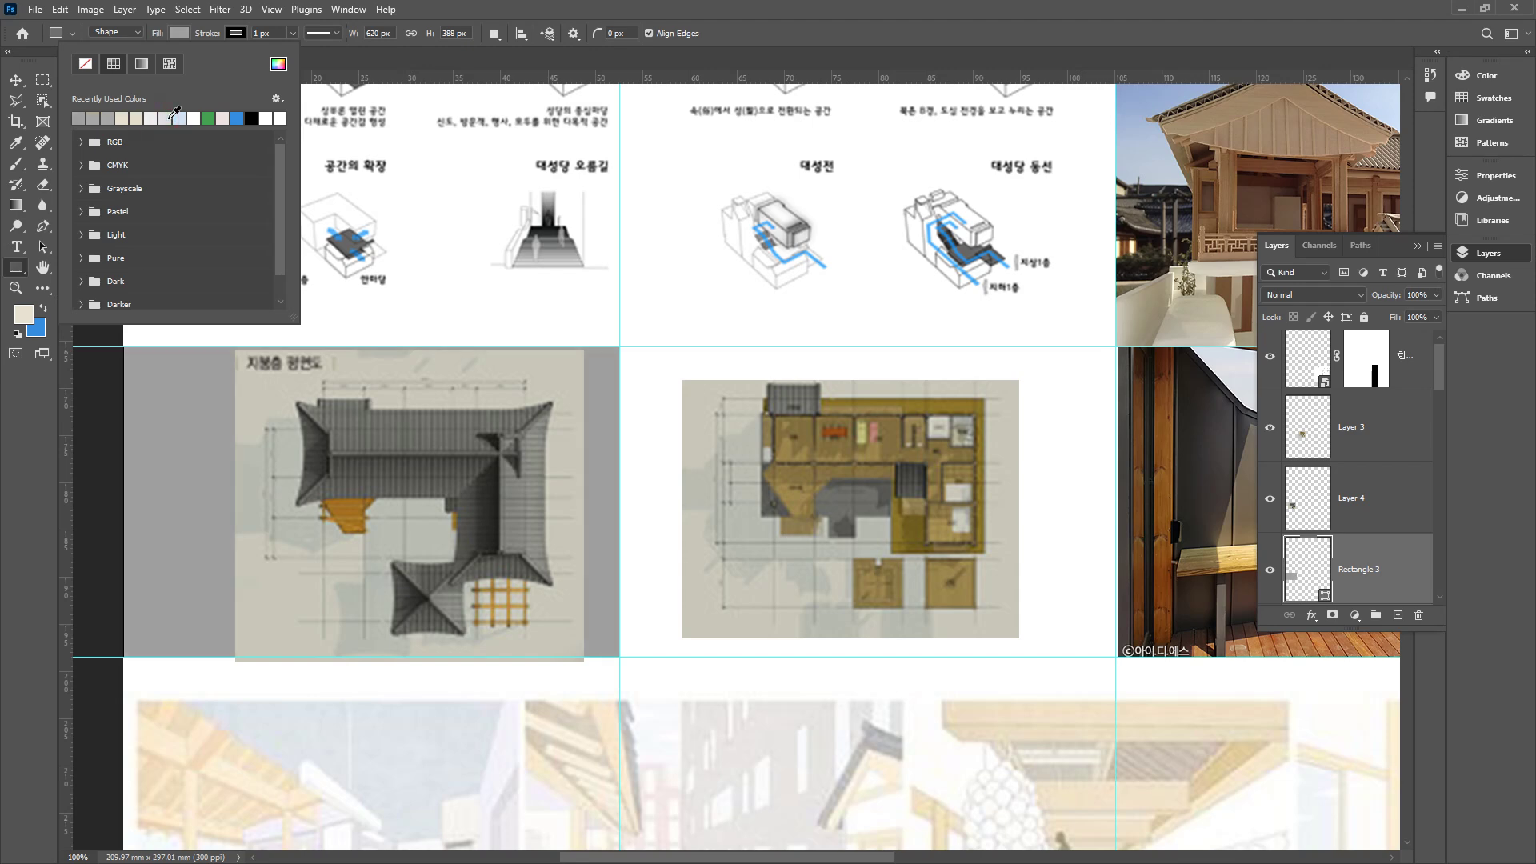
click(94, 118)
click(94, 117)
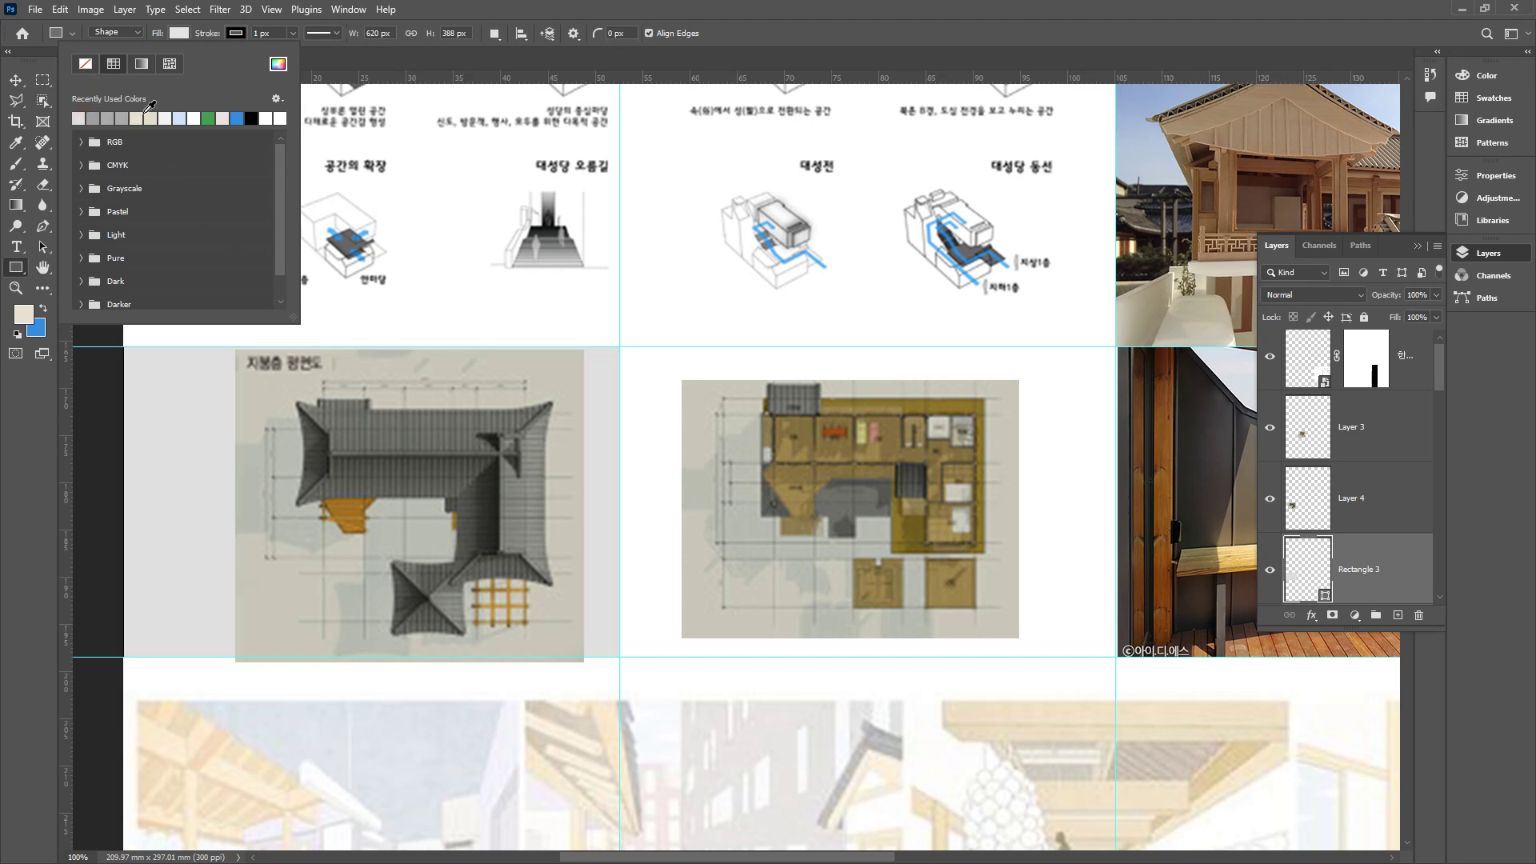
click(688, 19)
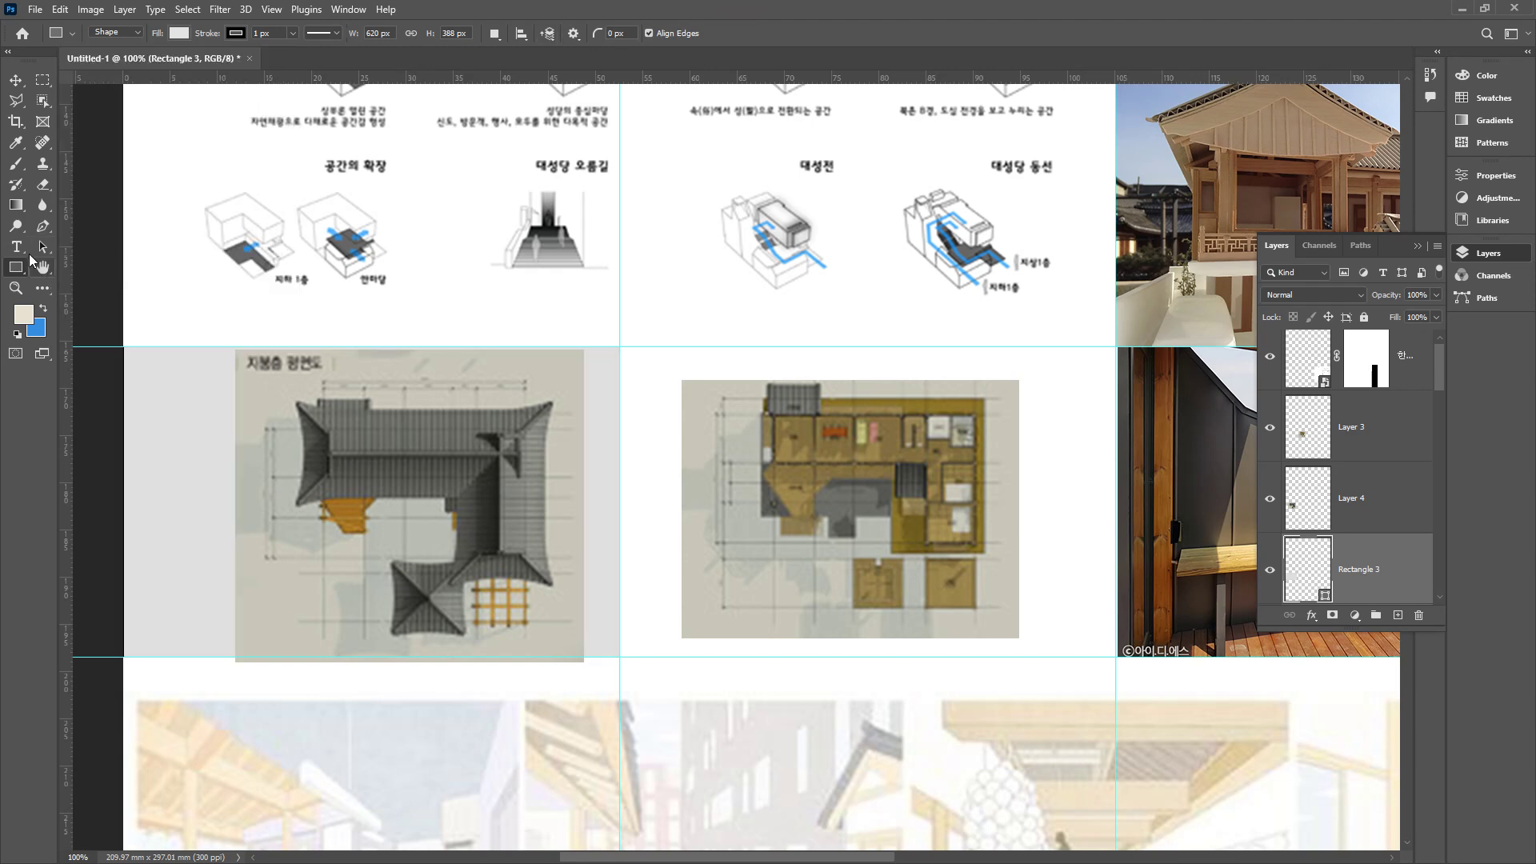
- Sample the roof plan's grey-beige background colour and apply it as the fill of the rectangle behind it
click(16, 142)
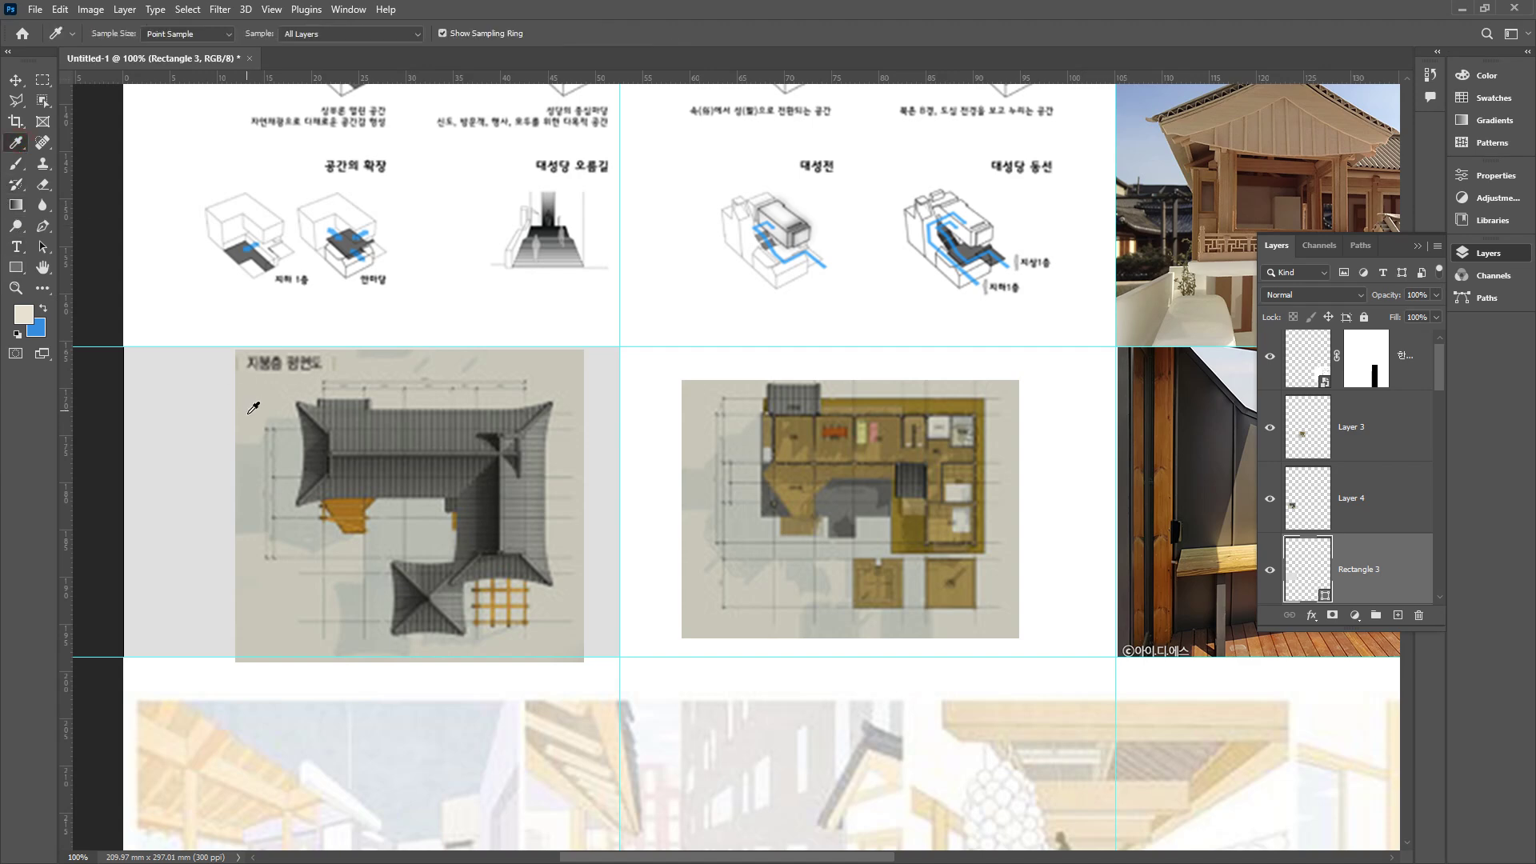
click(246, 404)
click(16, 267)
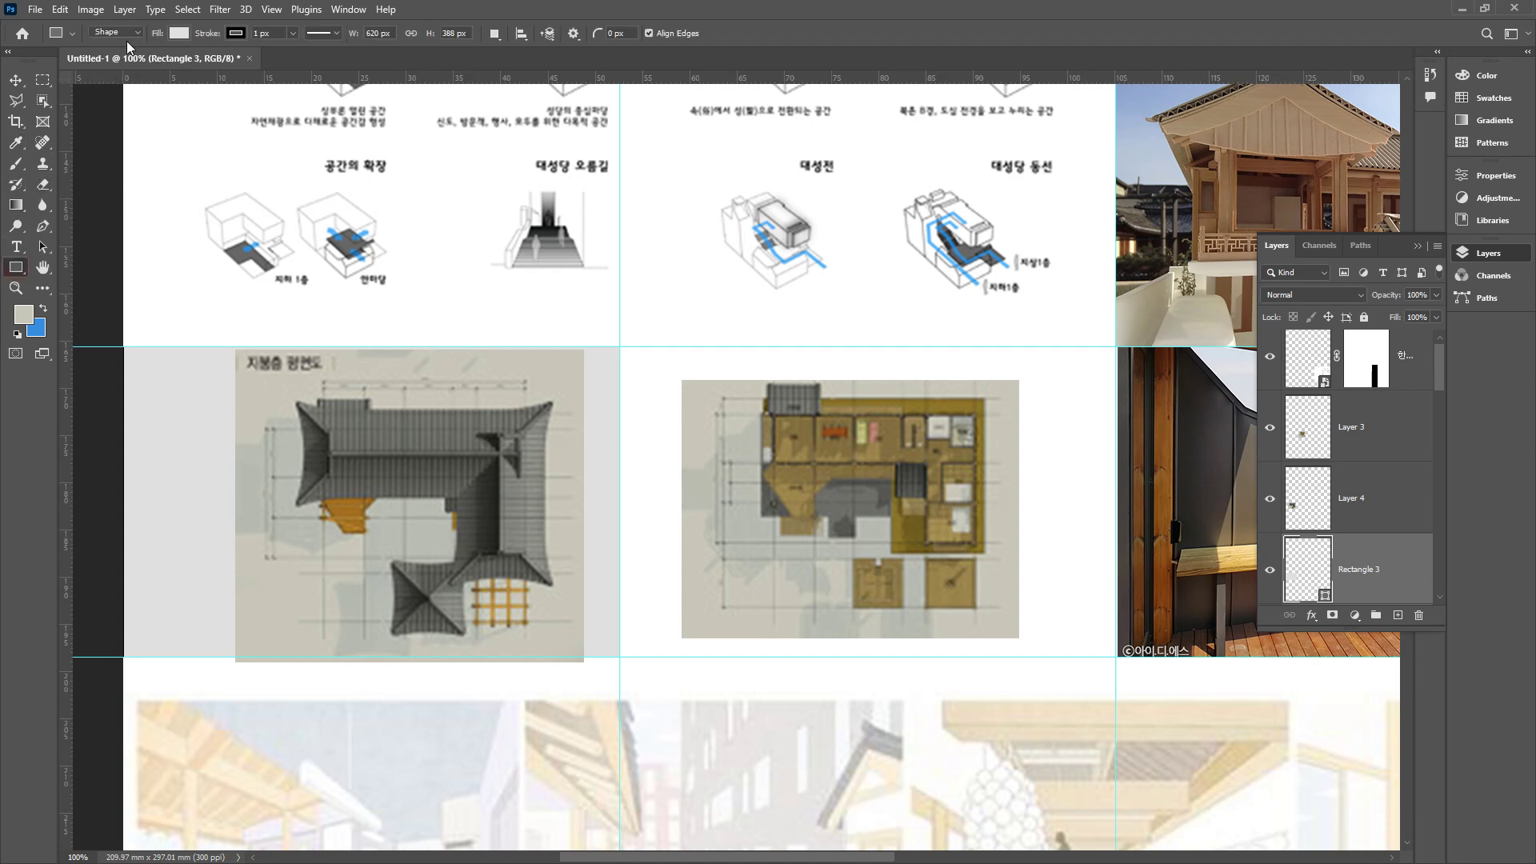
click(176, 33)
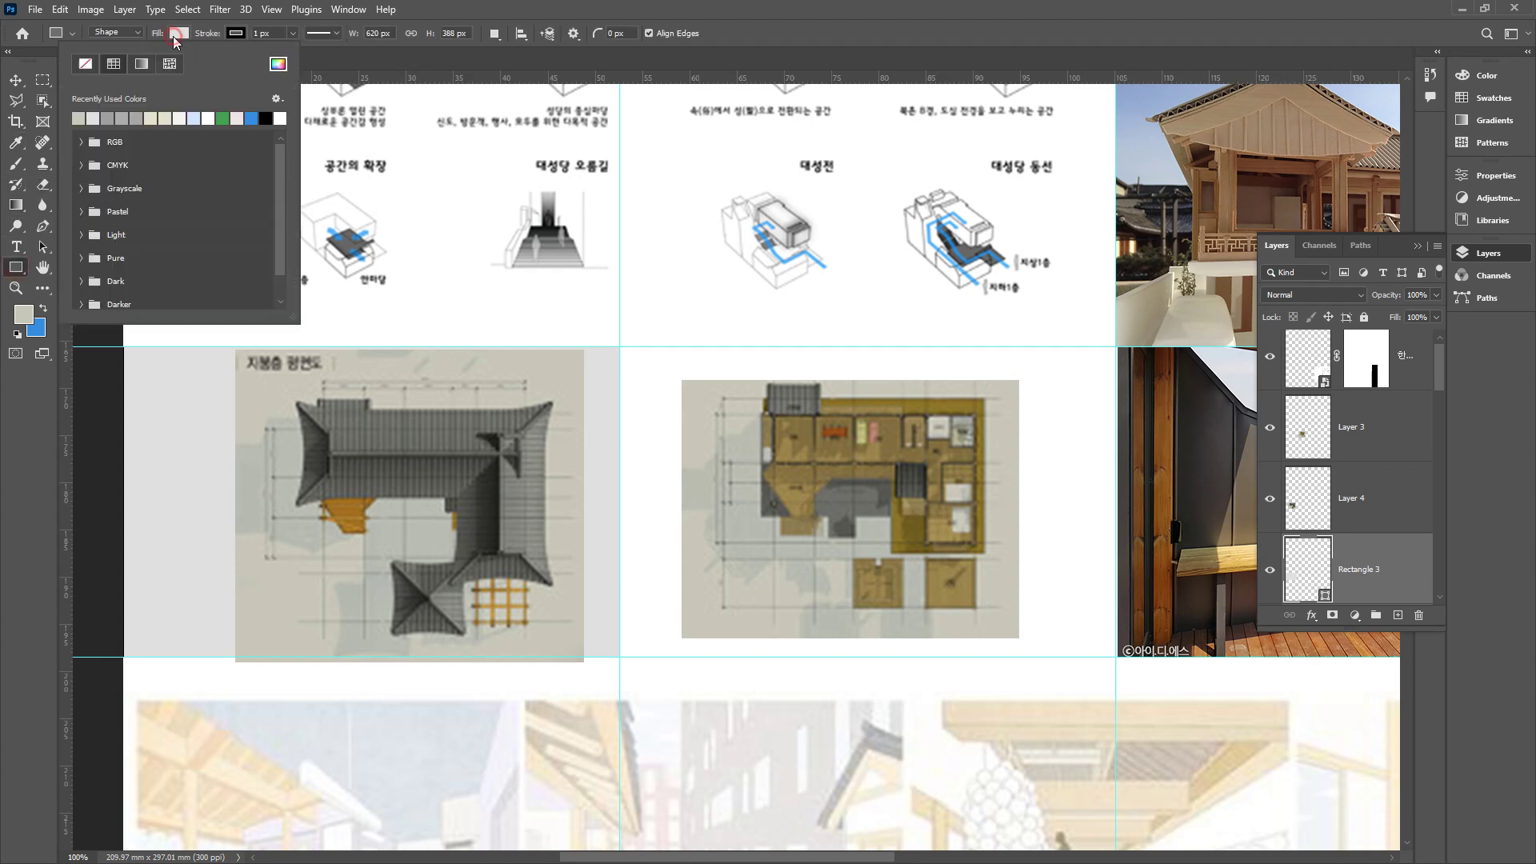
click(79, 117)
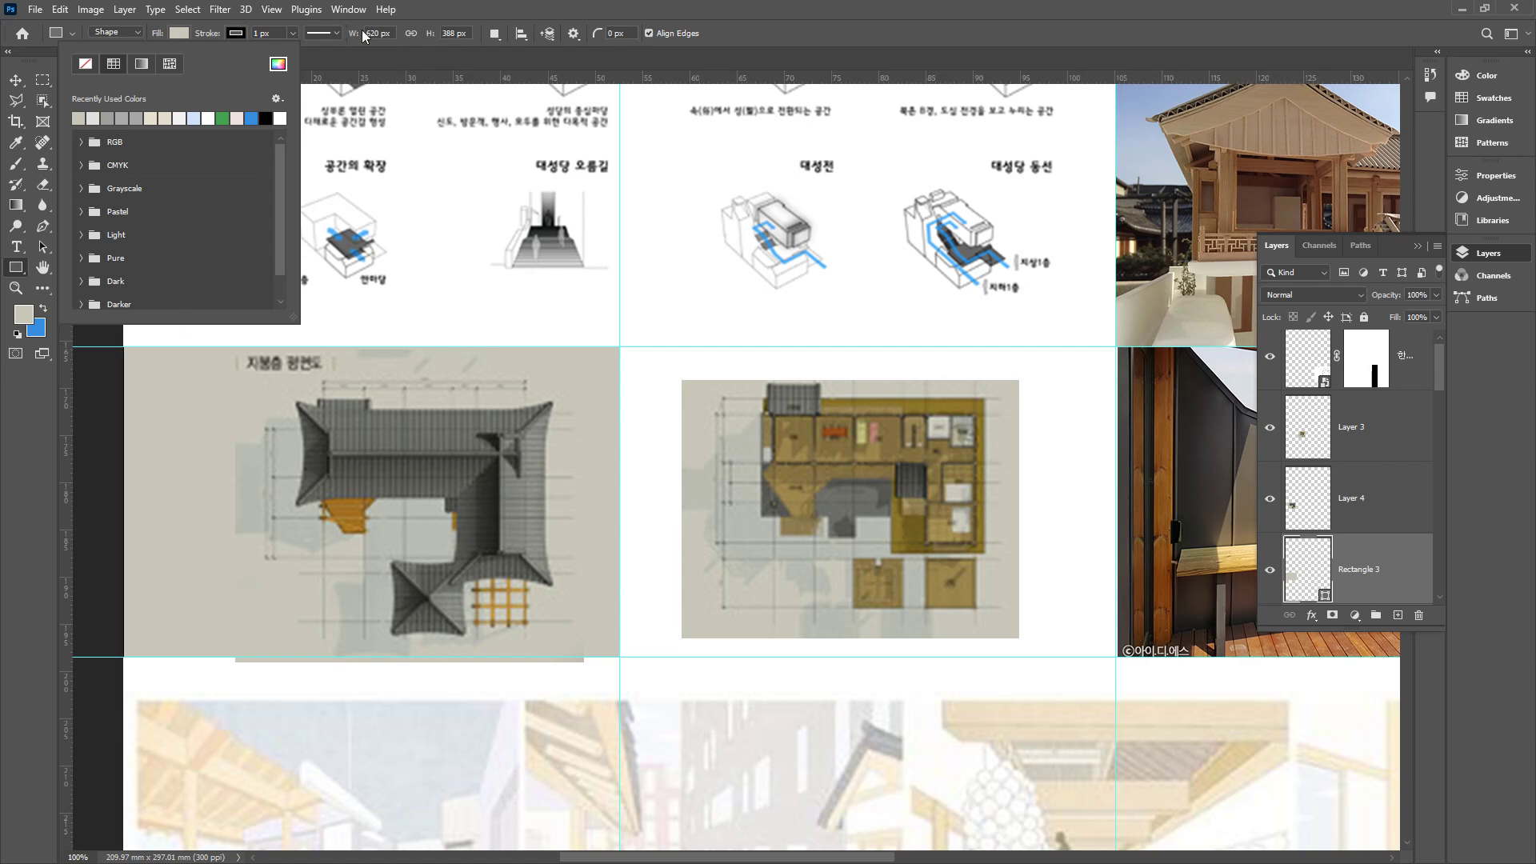
- Clip the roof plan to its background rectangle and place a duplicate of the rectangle directly below the first-floor plan layer
click(1322, 540)
alt+click(1317, 529)
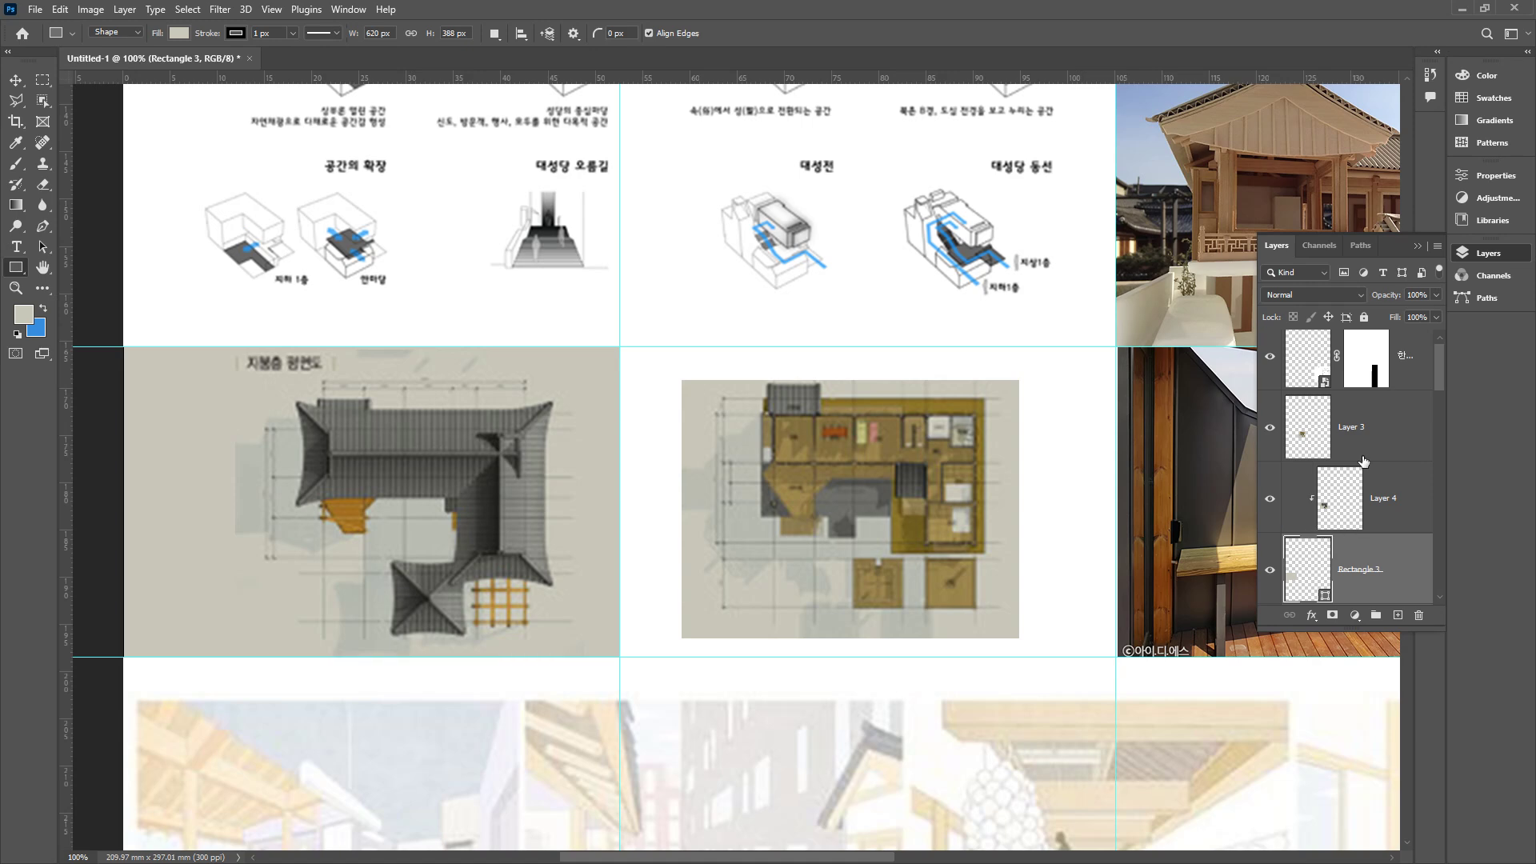
key(ctrl+j)
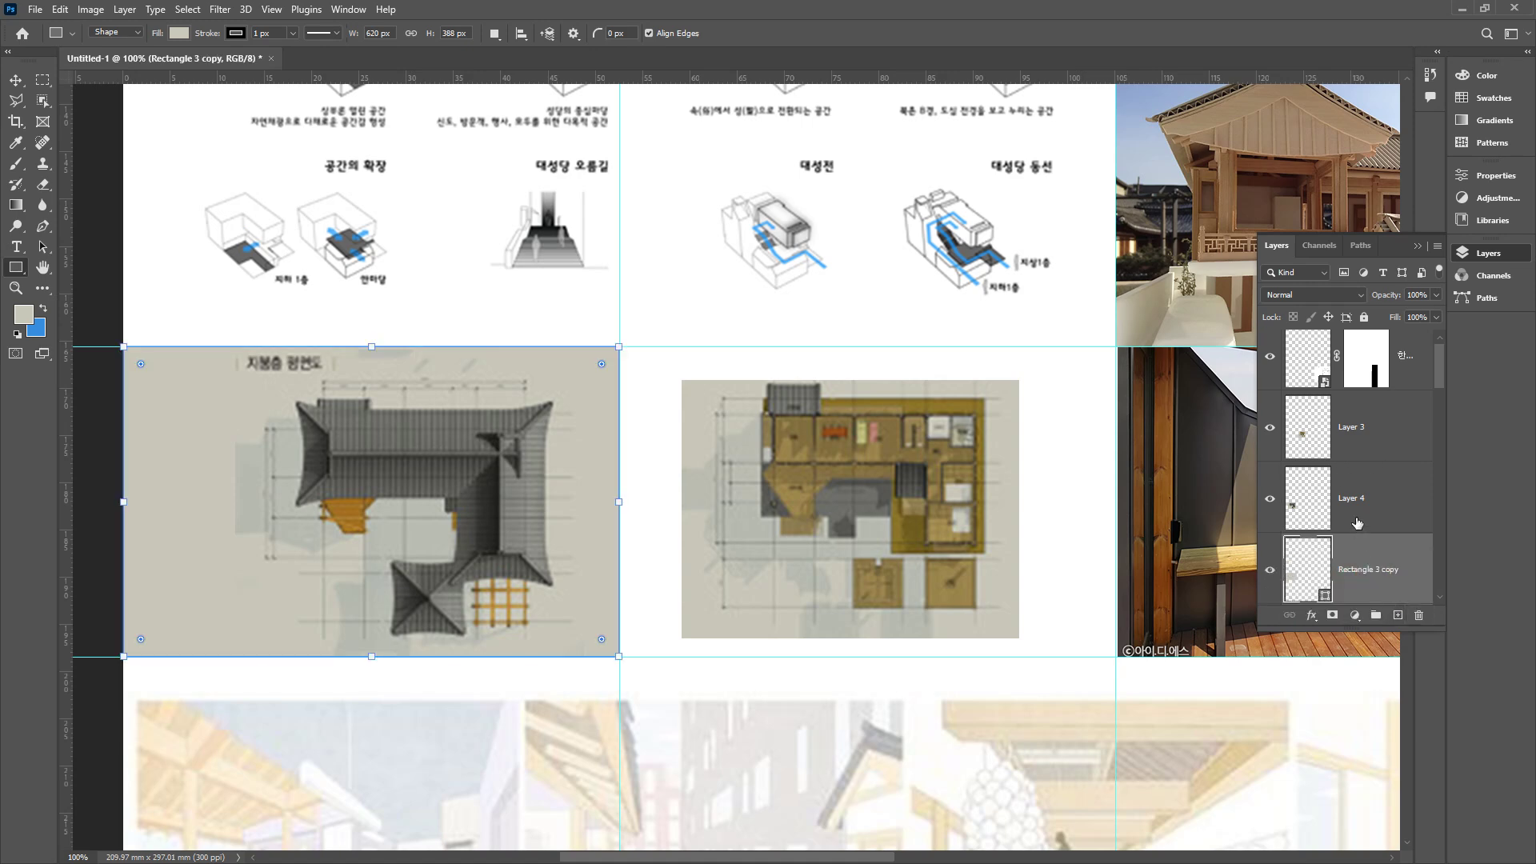
scroll(1368, 568, down, 1)
scroll(1377, 480, up, 2)
drag(1383, 464, 1354, 500)
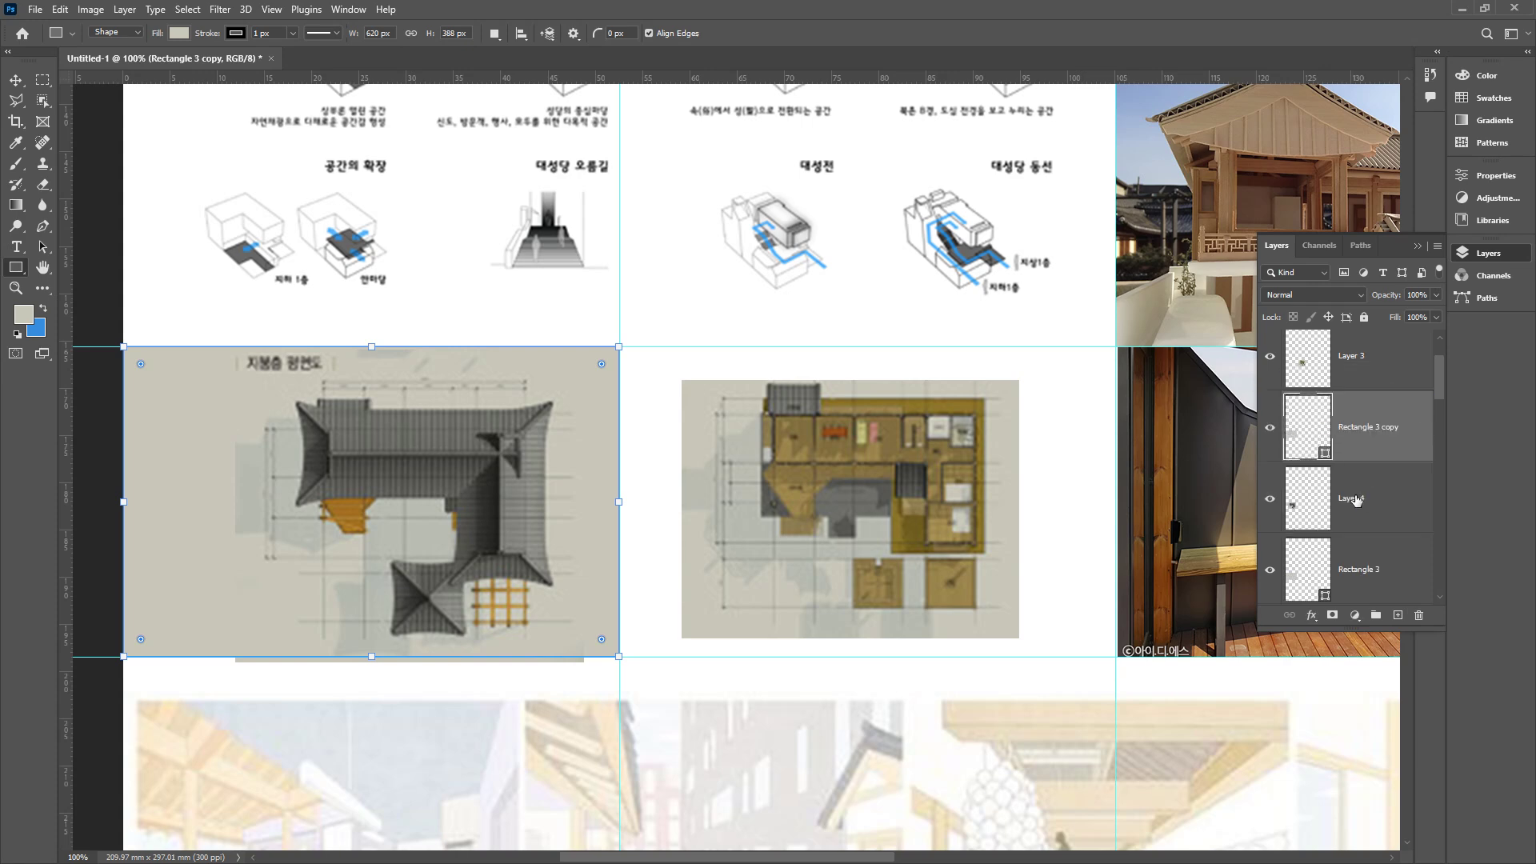
alt+click(1321, 533)
- Move the rectangle copy behind the first-floor plan and resize it to fill the second column's guide cell
key(v)
drag(362, 465, 939, 472)
key(ctrl+t)
drag(613, 500, 650, 644)
drag(879, 645, 879, 656)
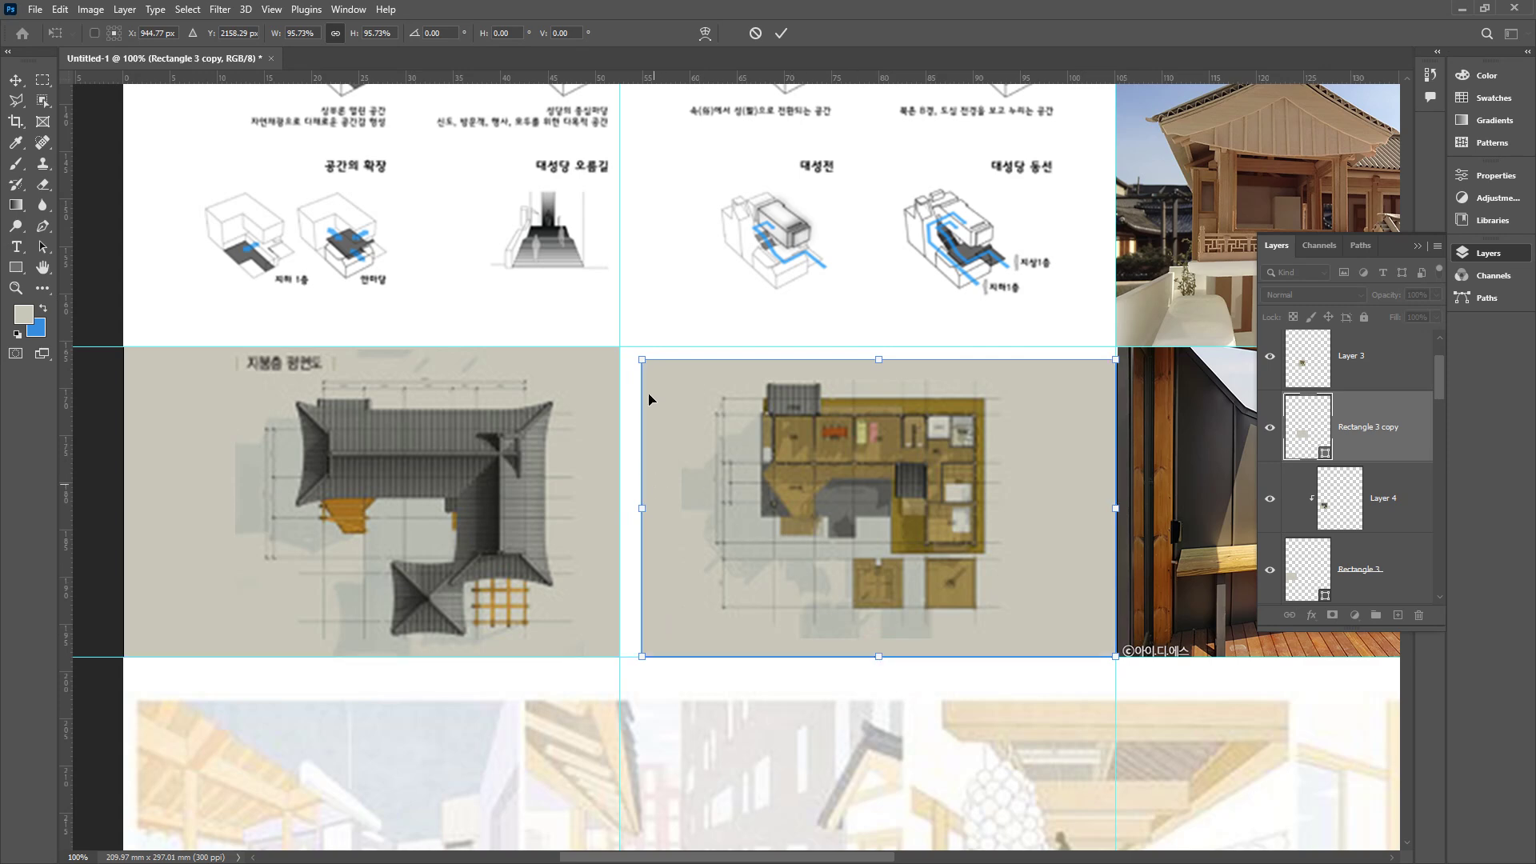
drag(642, 361, 622, 348)
key(Return)
click(44, 267)
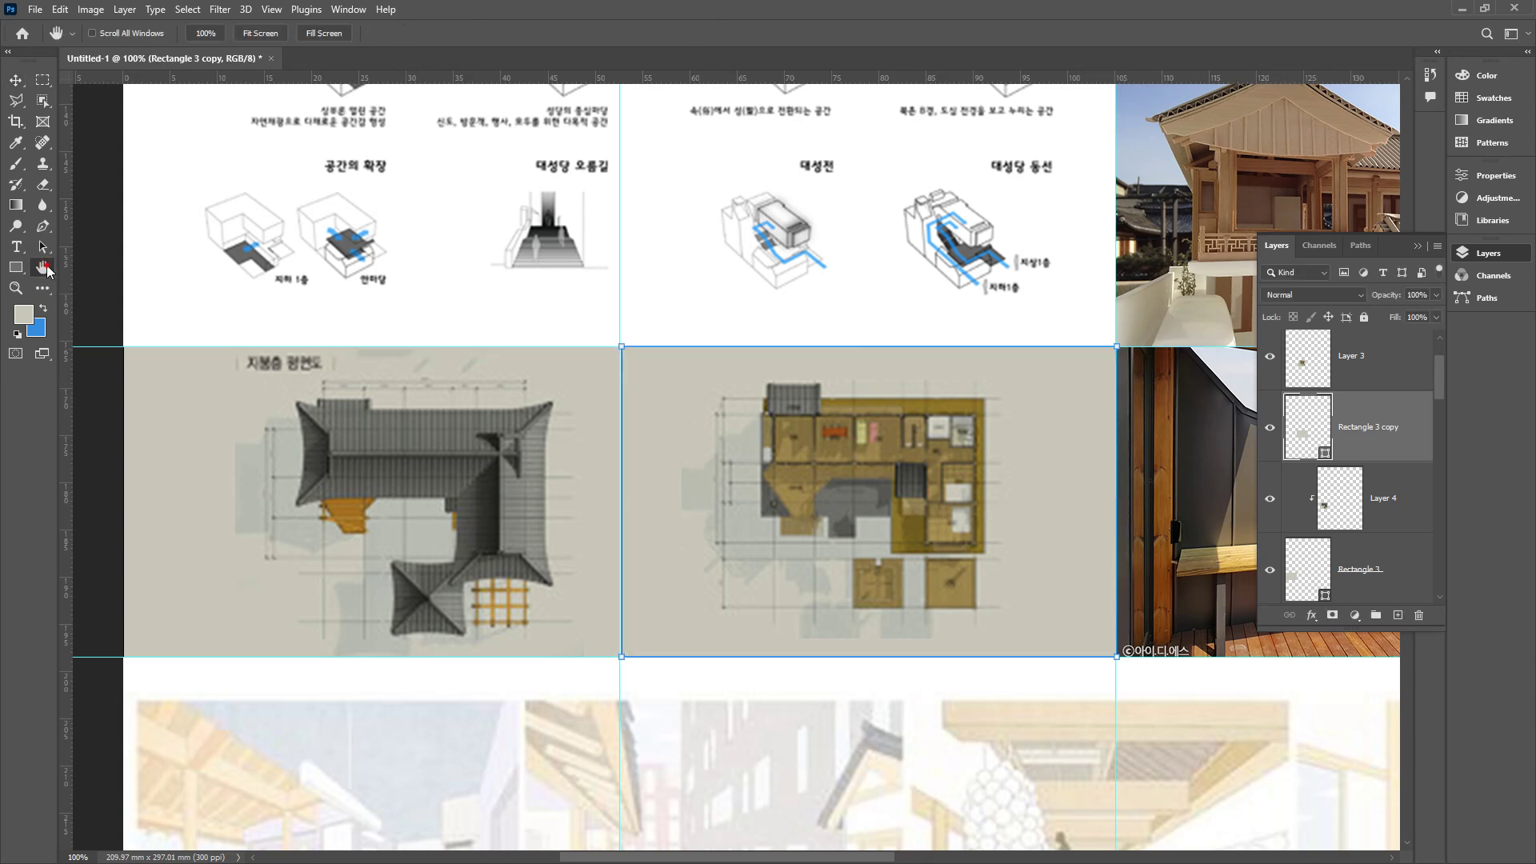